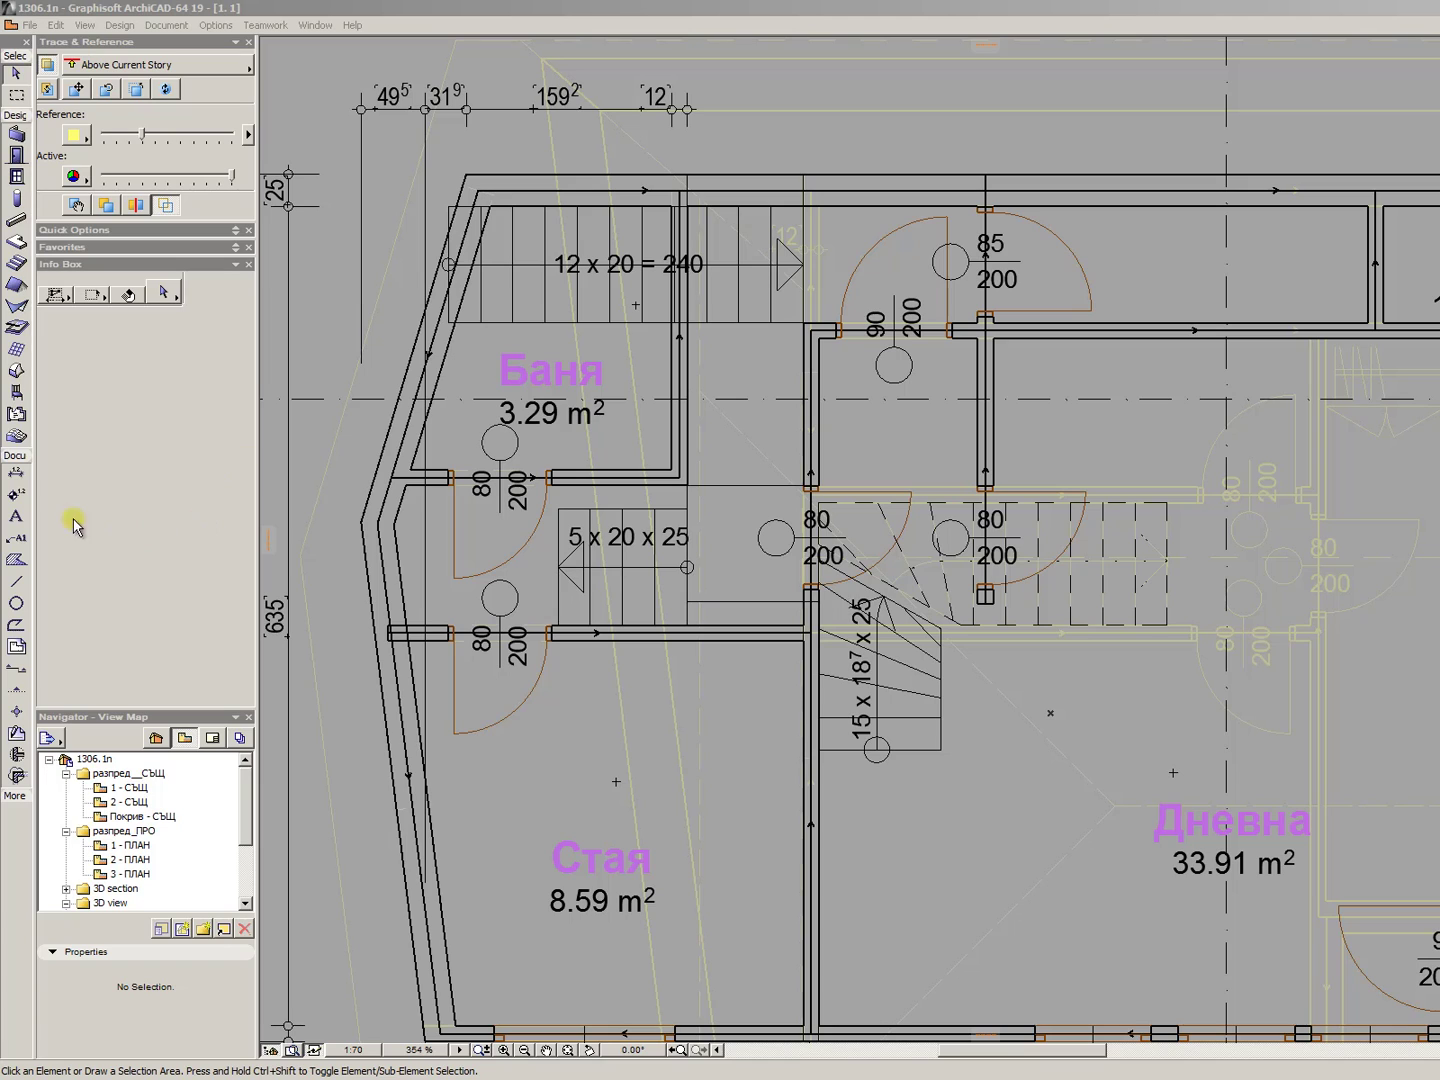
left_click(17, 391)
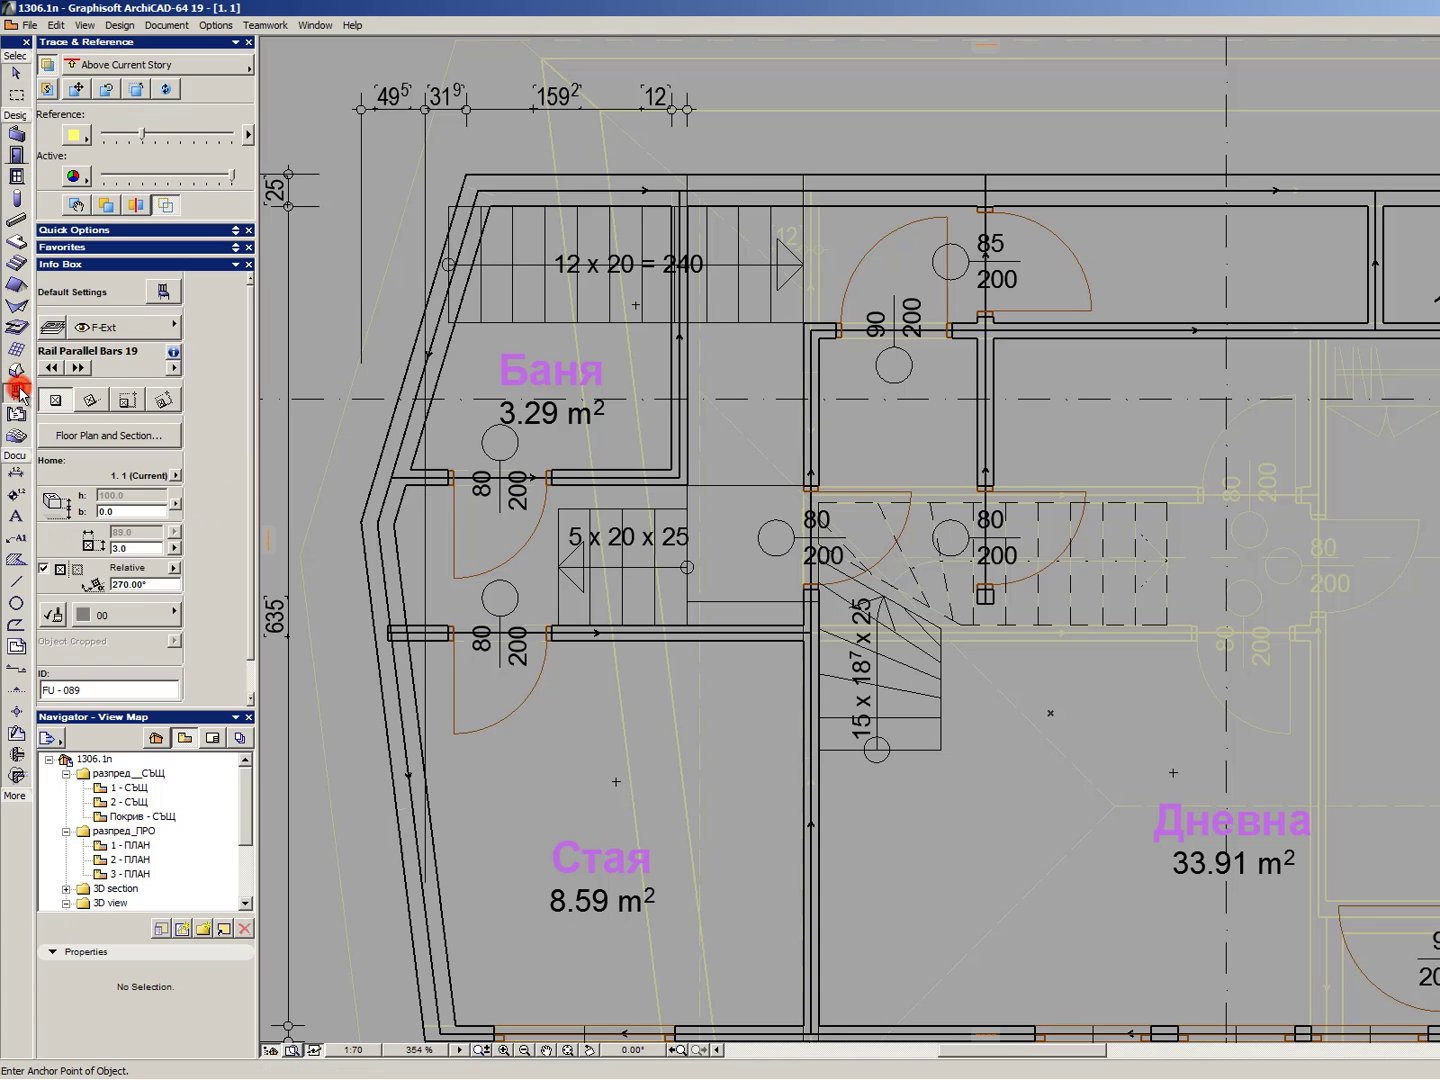
double_click(17, 391)
left_click(614, 1058)
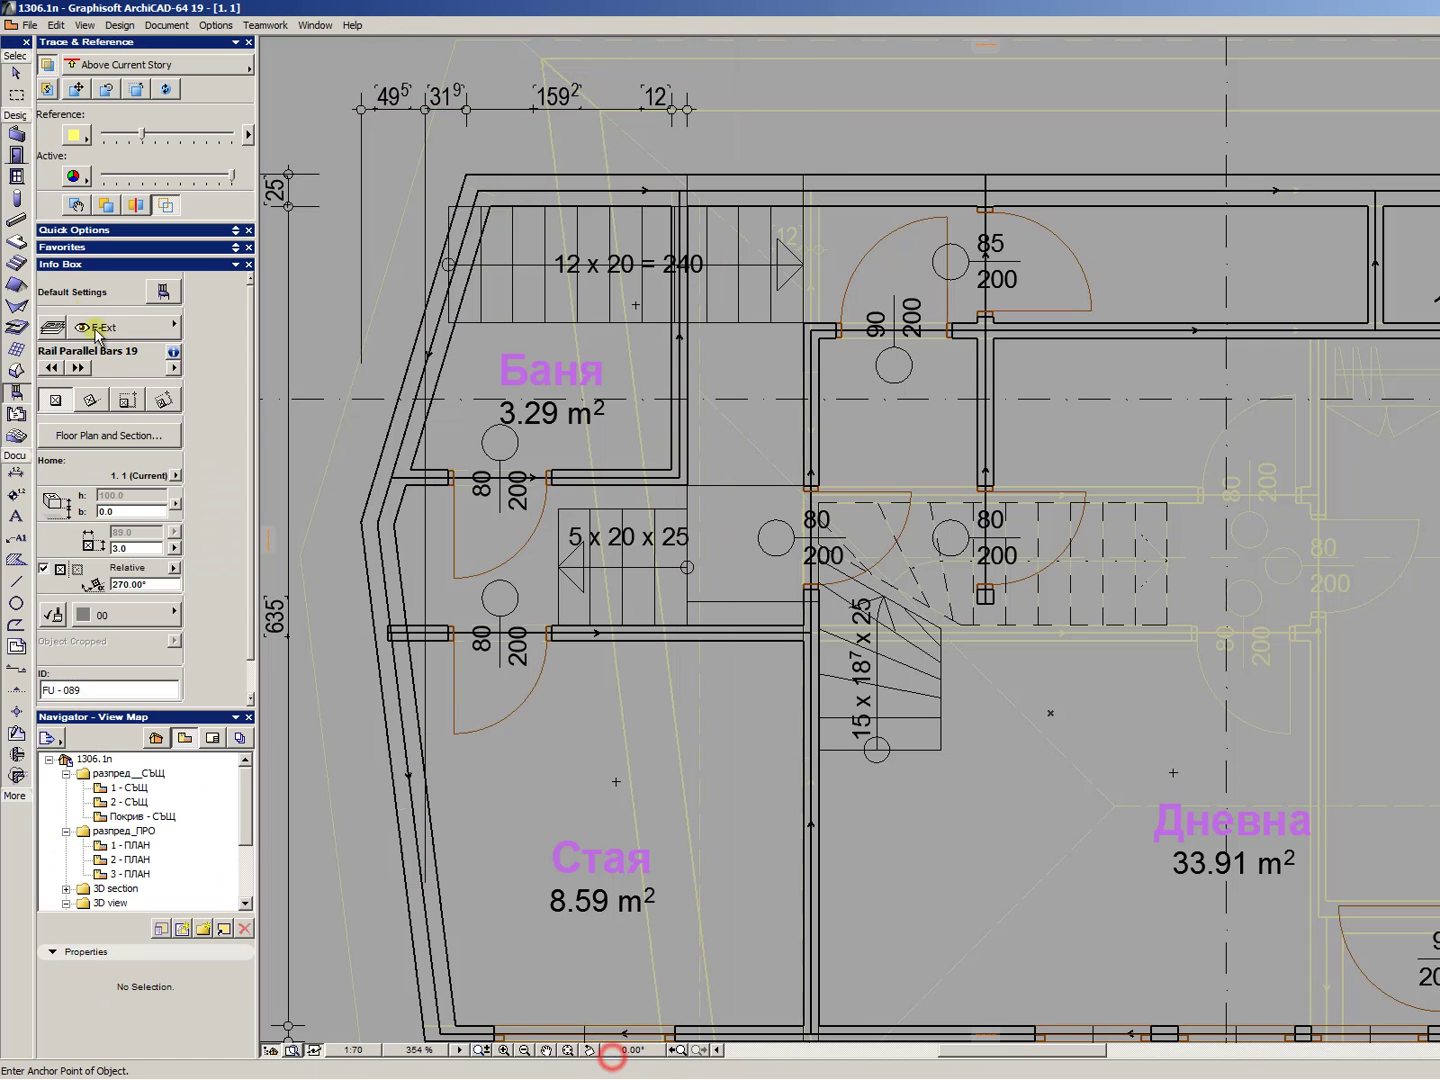
- Create a new stair of the L-shaped type with two flights and a corner landing
left_click(17, 262)
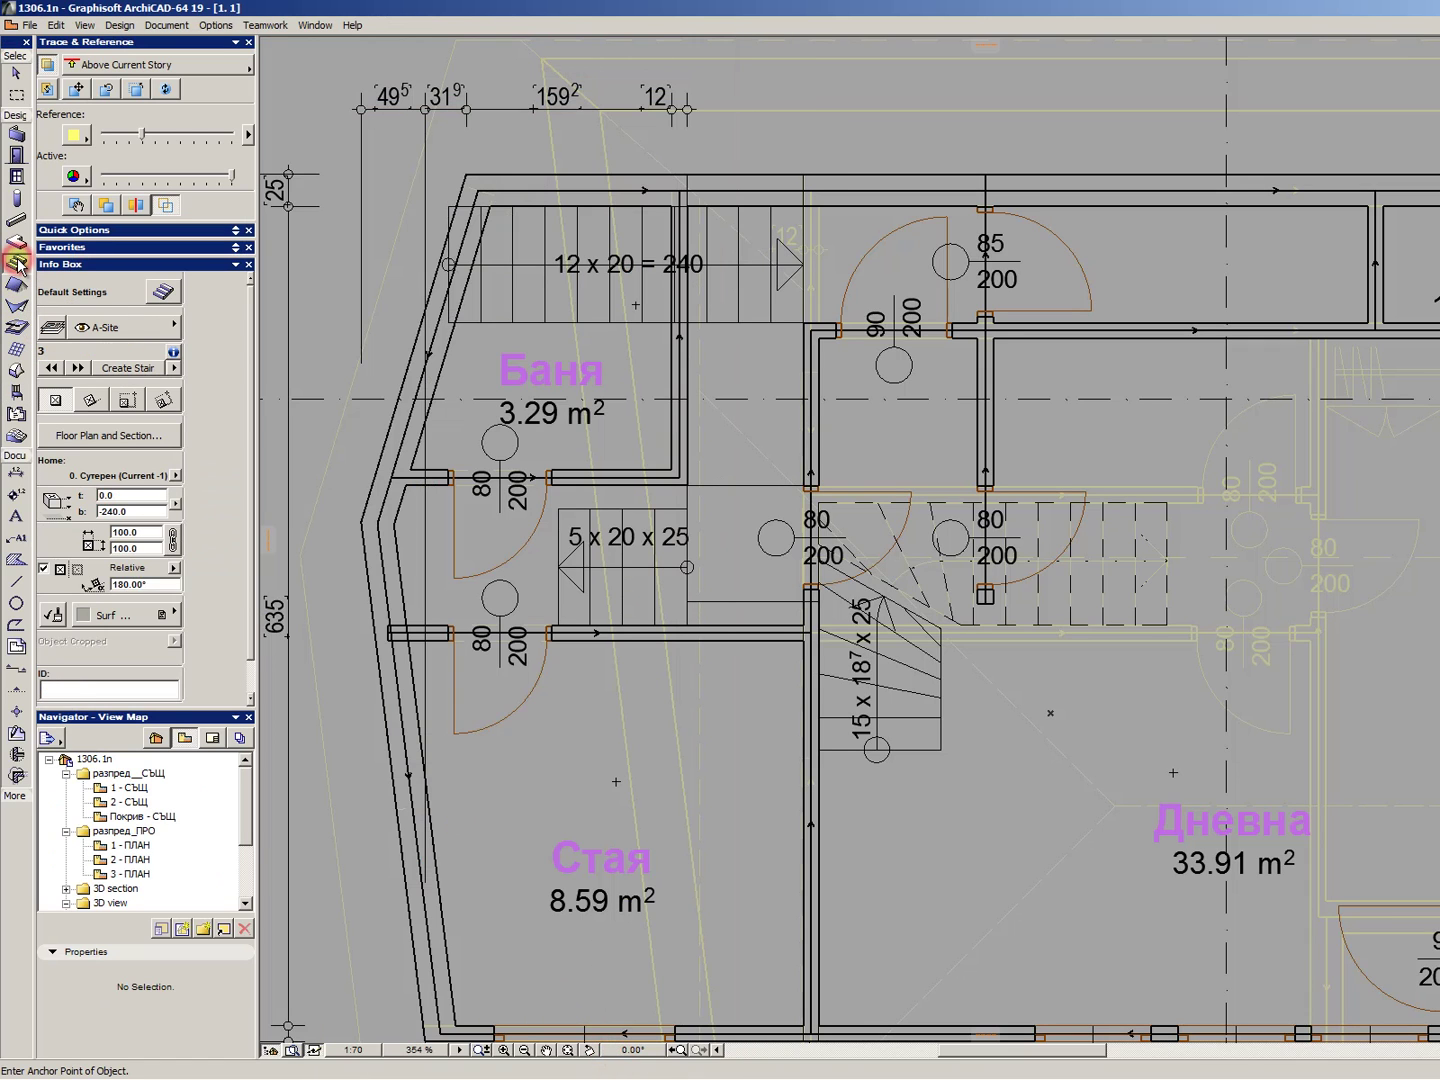
left_click(130, 368)
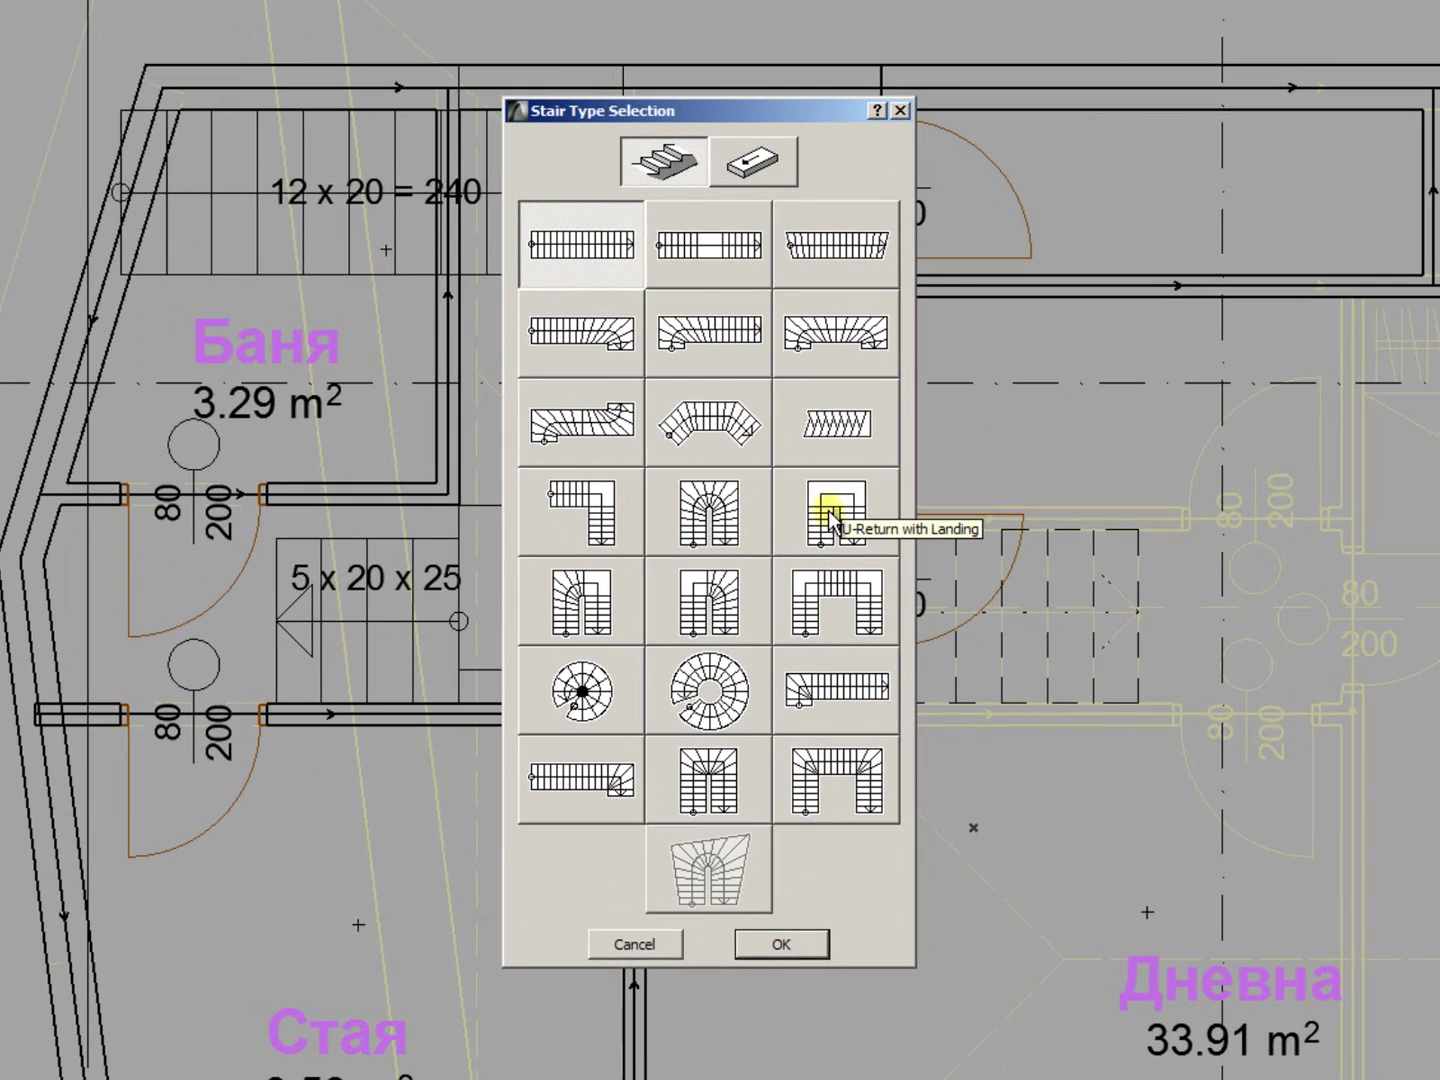
left_click(590, 505)
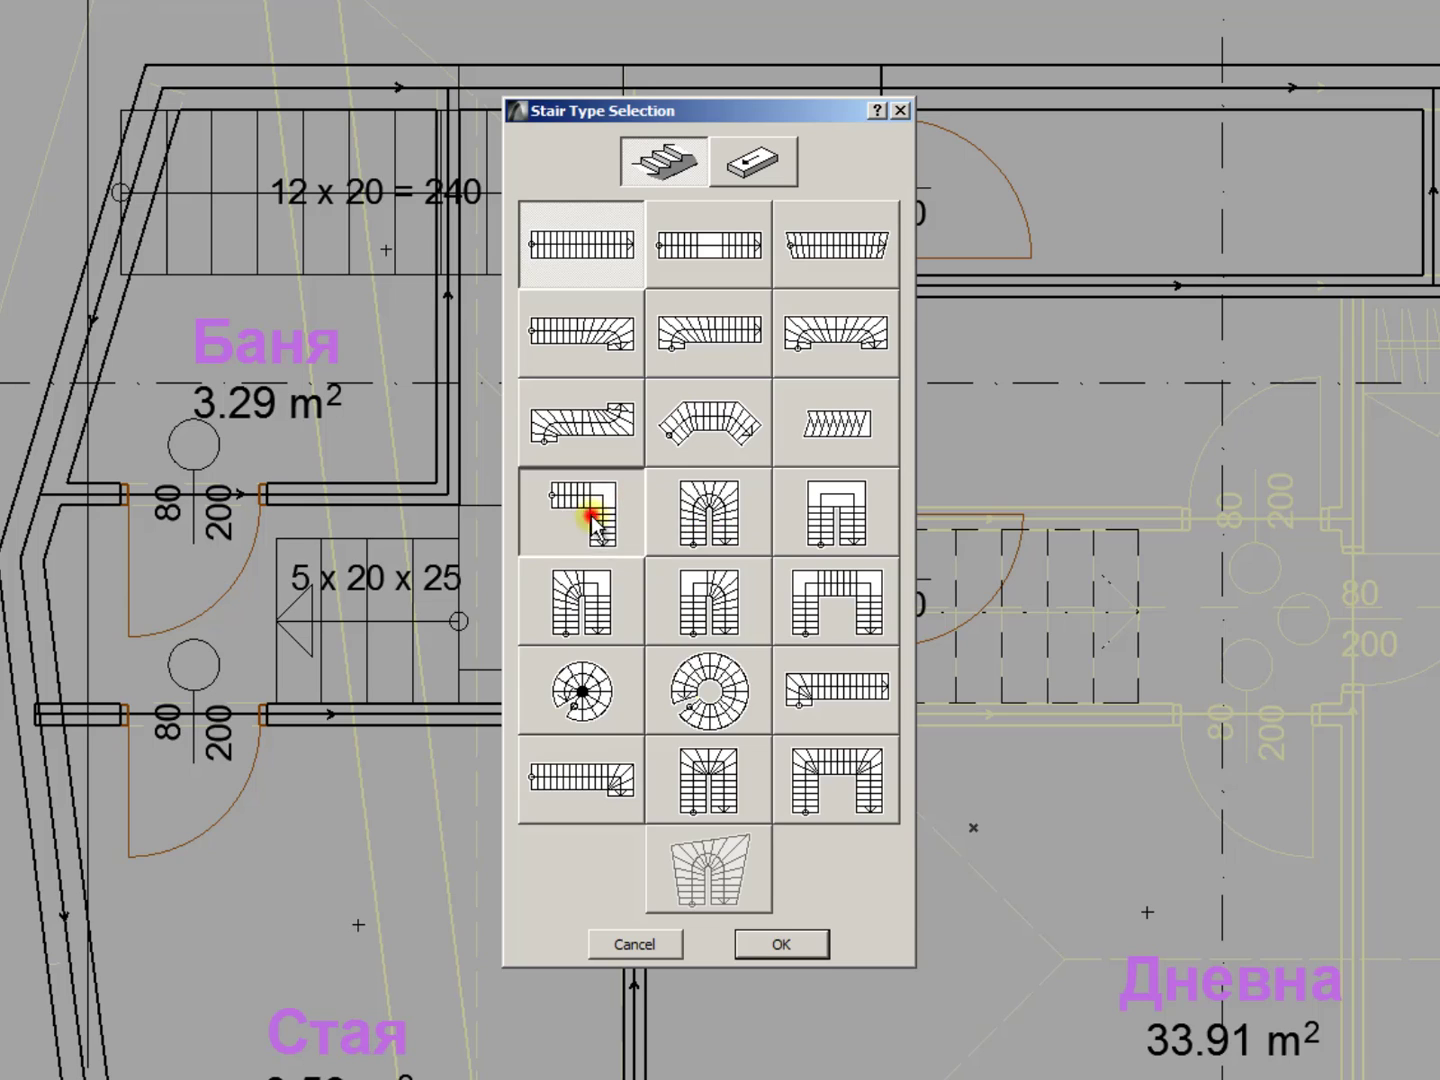
left_click(783, 946)
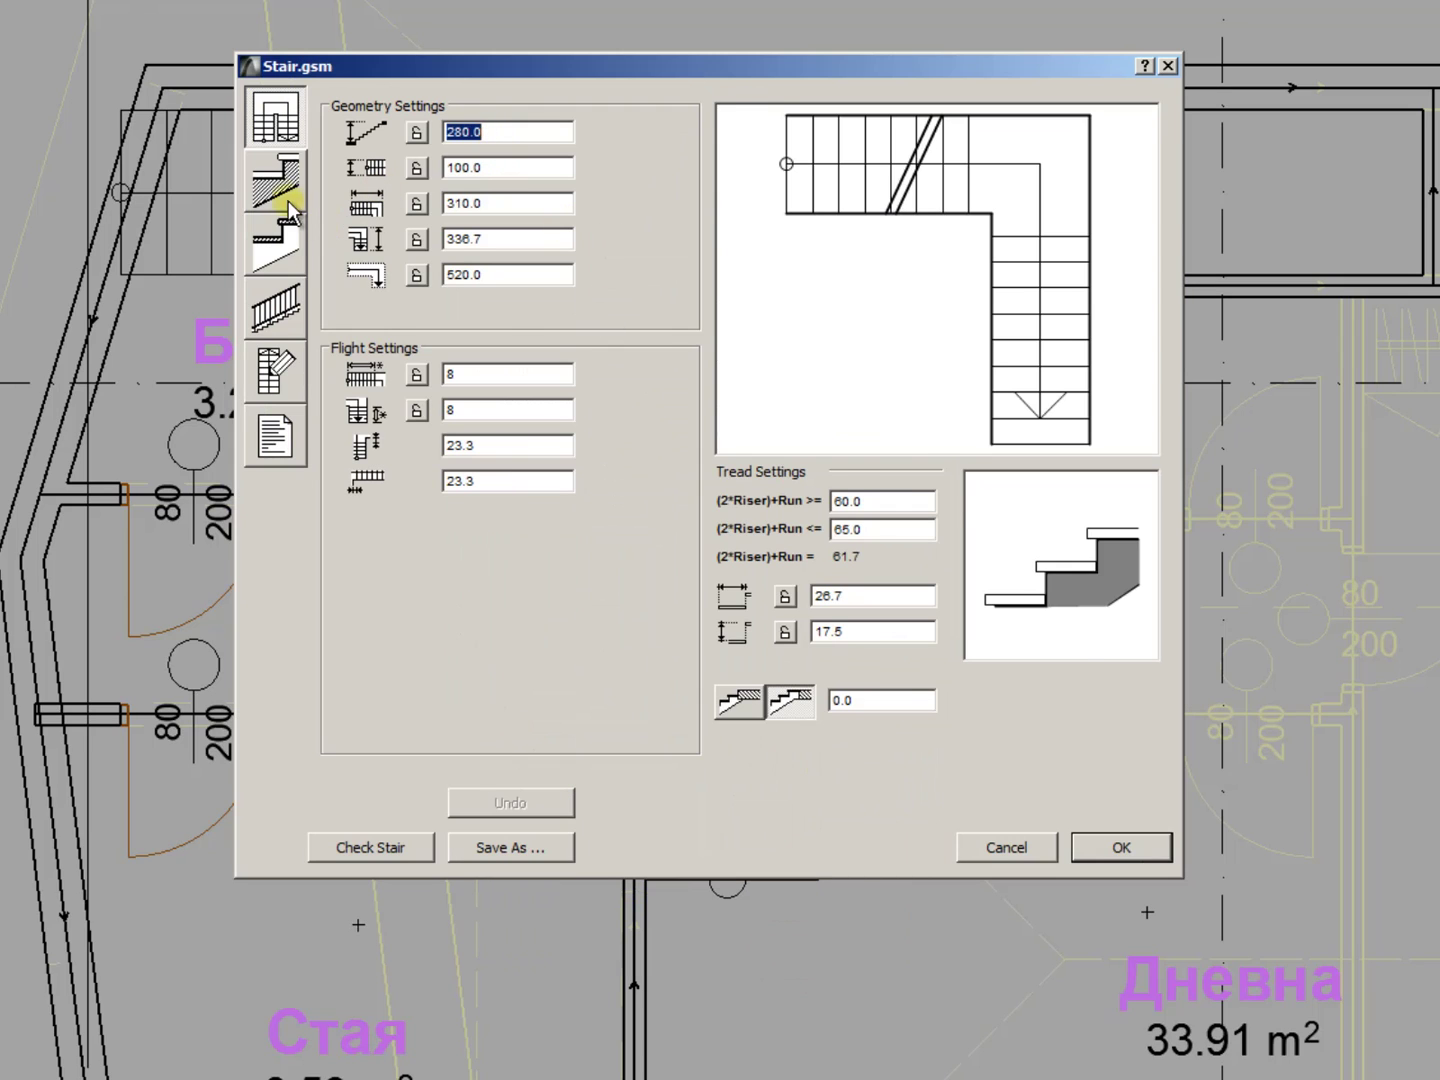
- Look through the stair's structure and tread pages and its 2D symbol pen, walking line and numbering attributes
left_click(278, 192)
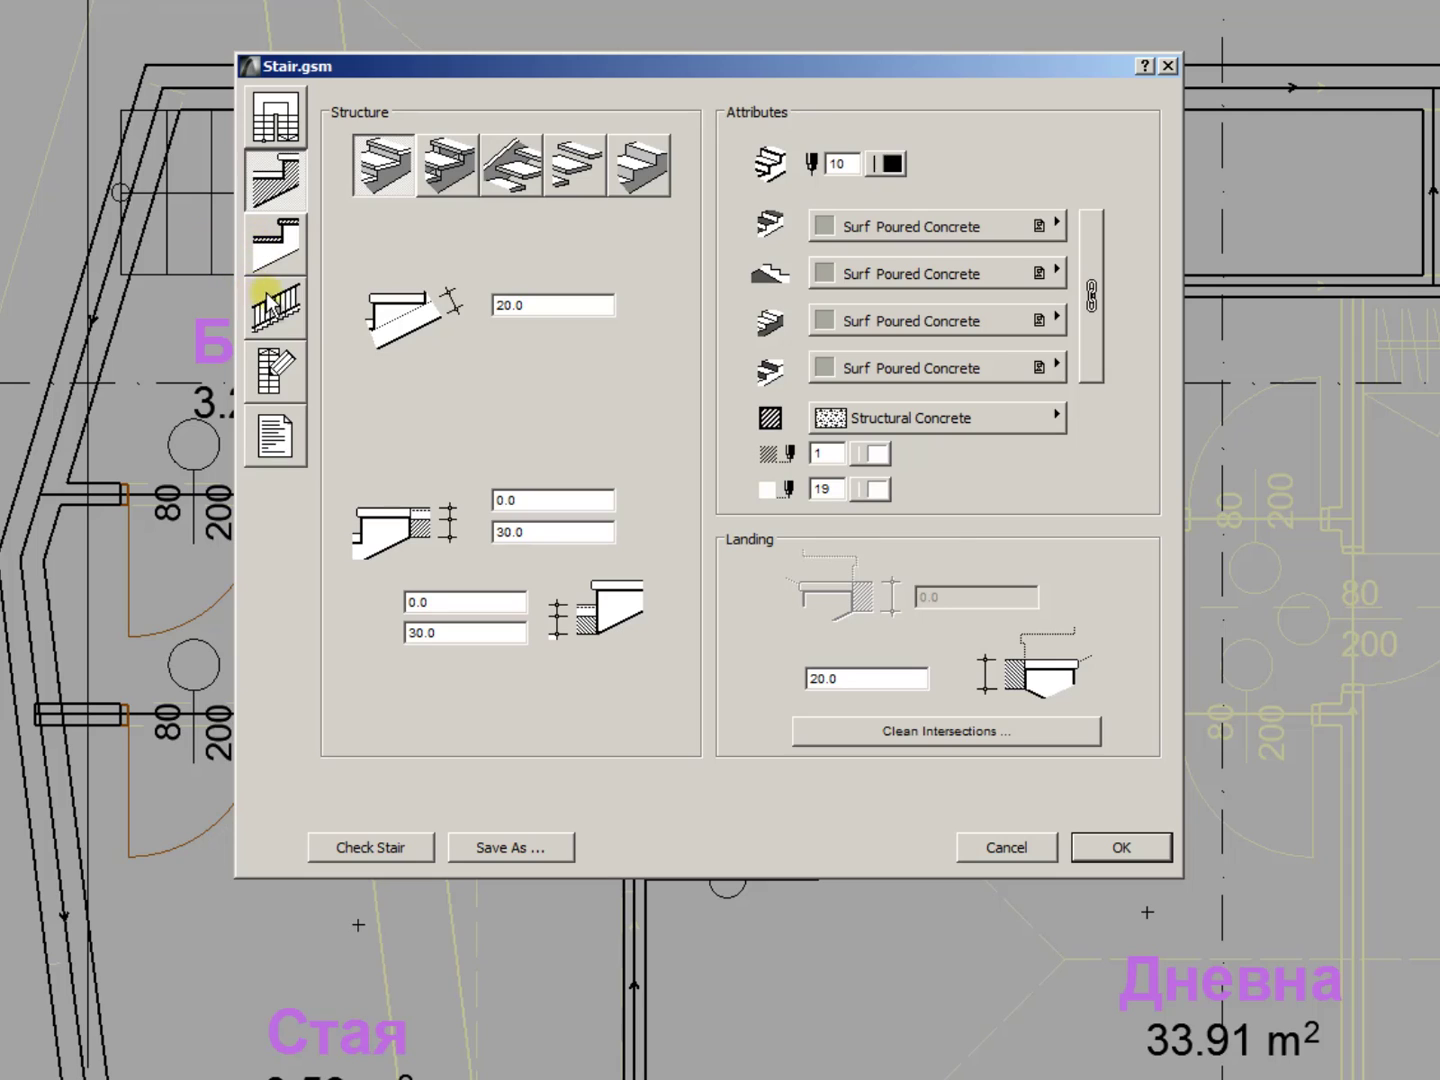
left_click(282, 245)
left_click(287, 365)
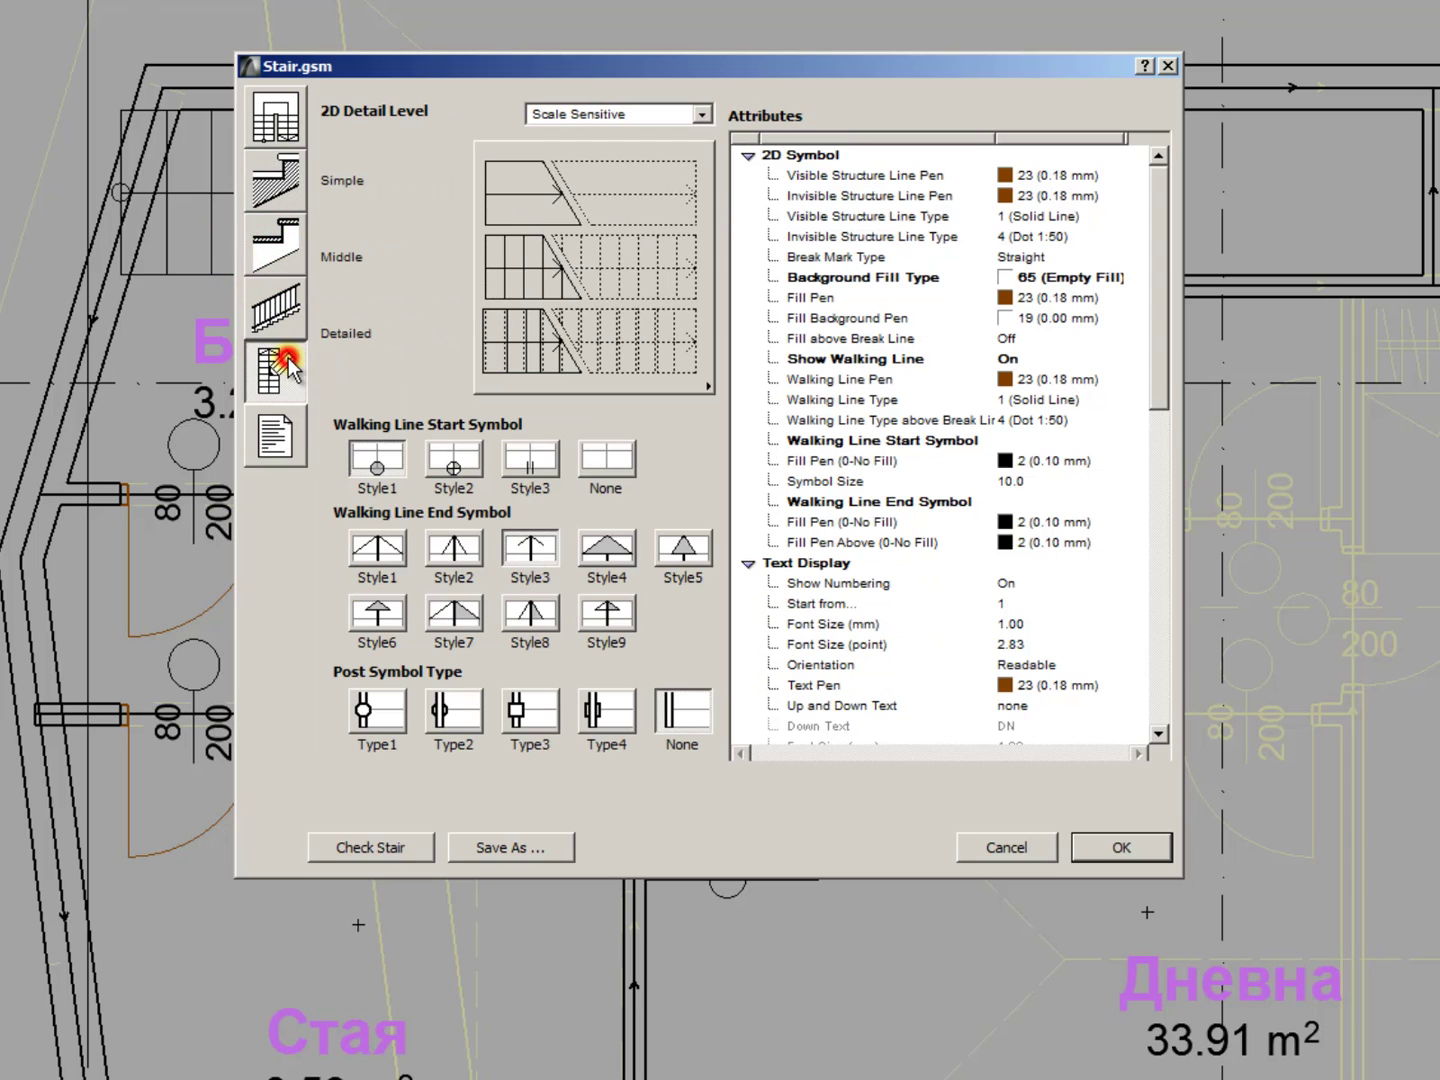
left_click(1030, 177)
left_click(1040, 196)
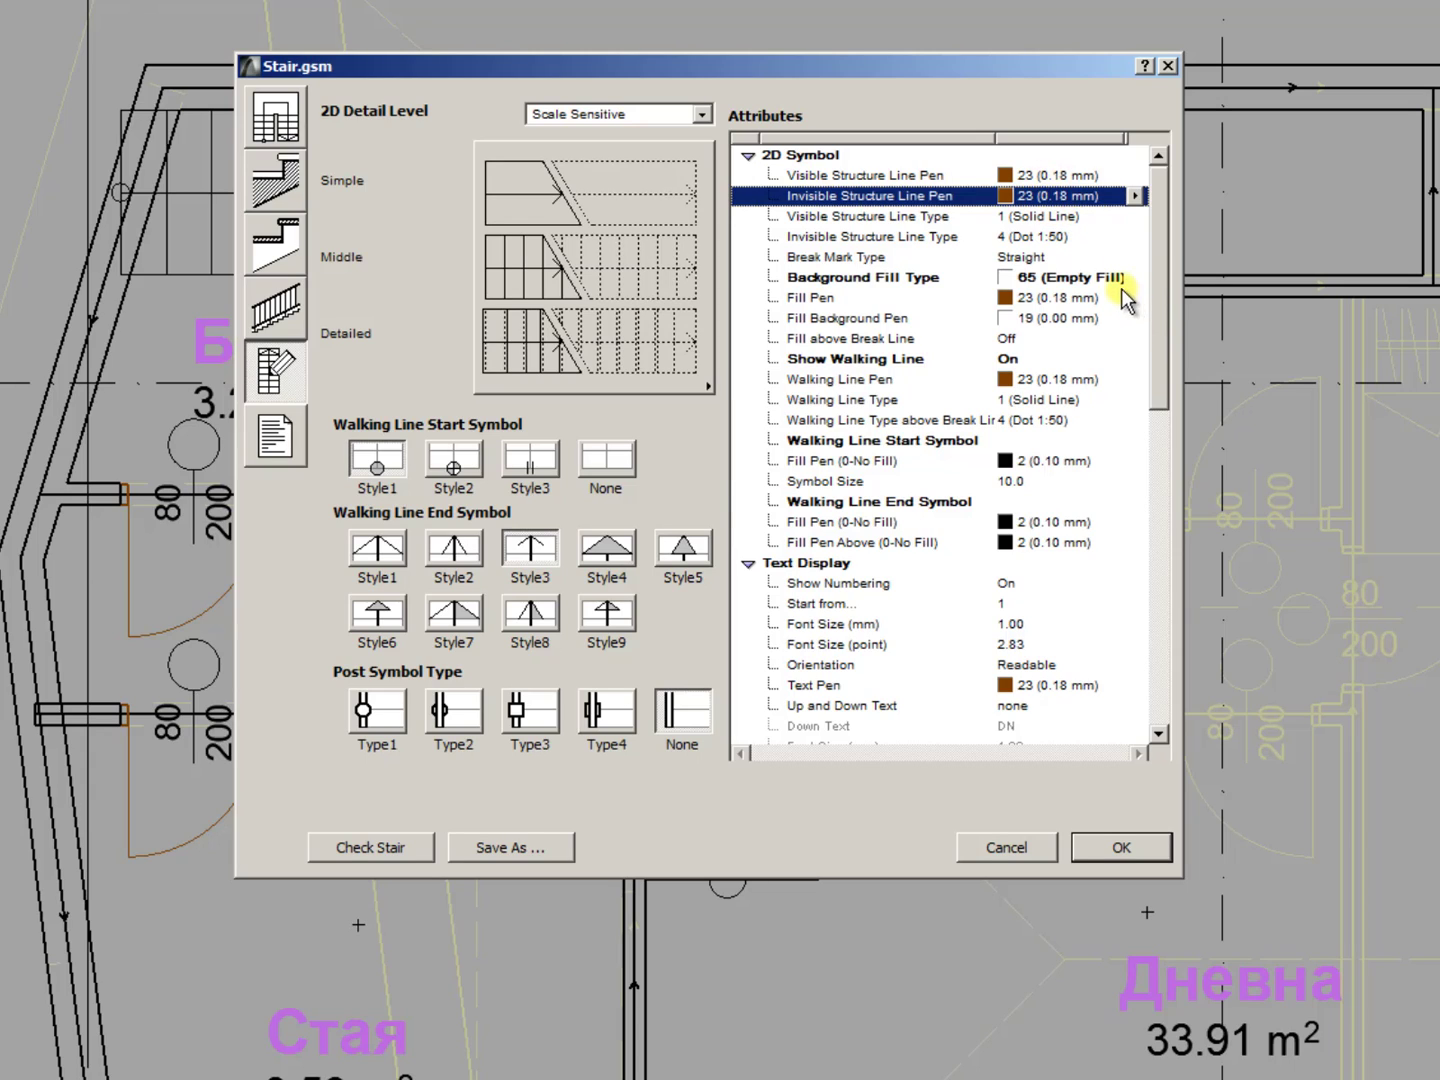
left_click(1100, 380)
left_click(1105, 318)
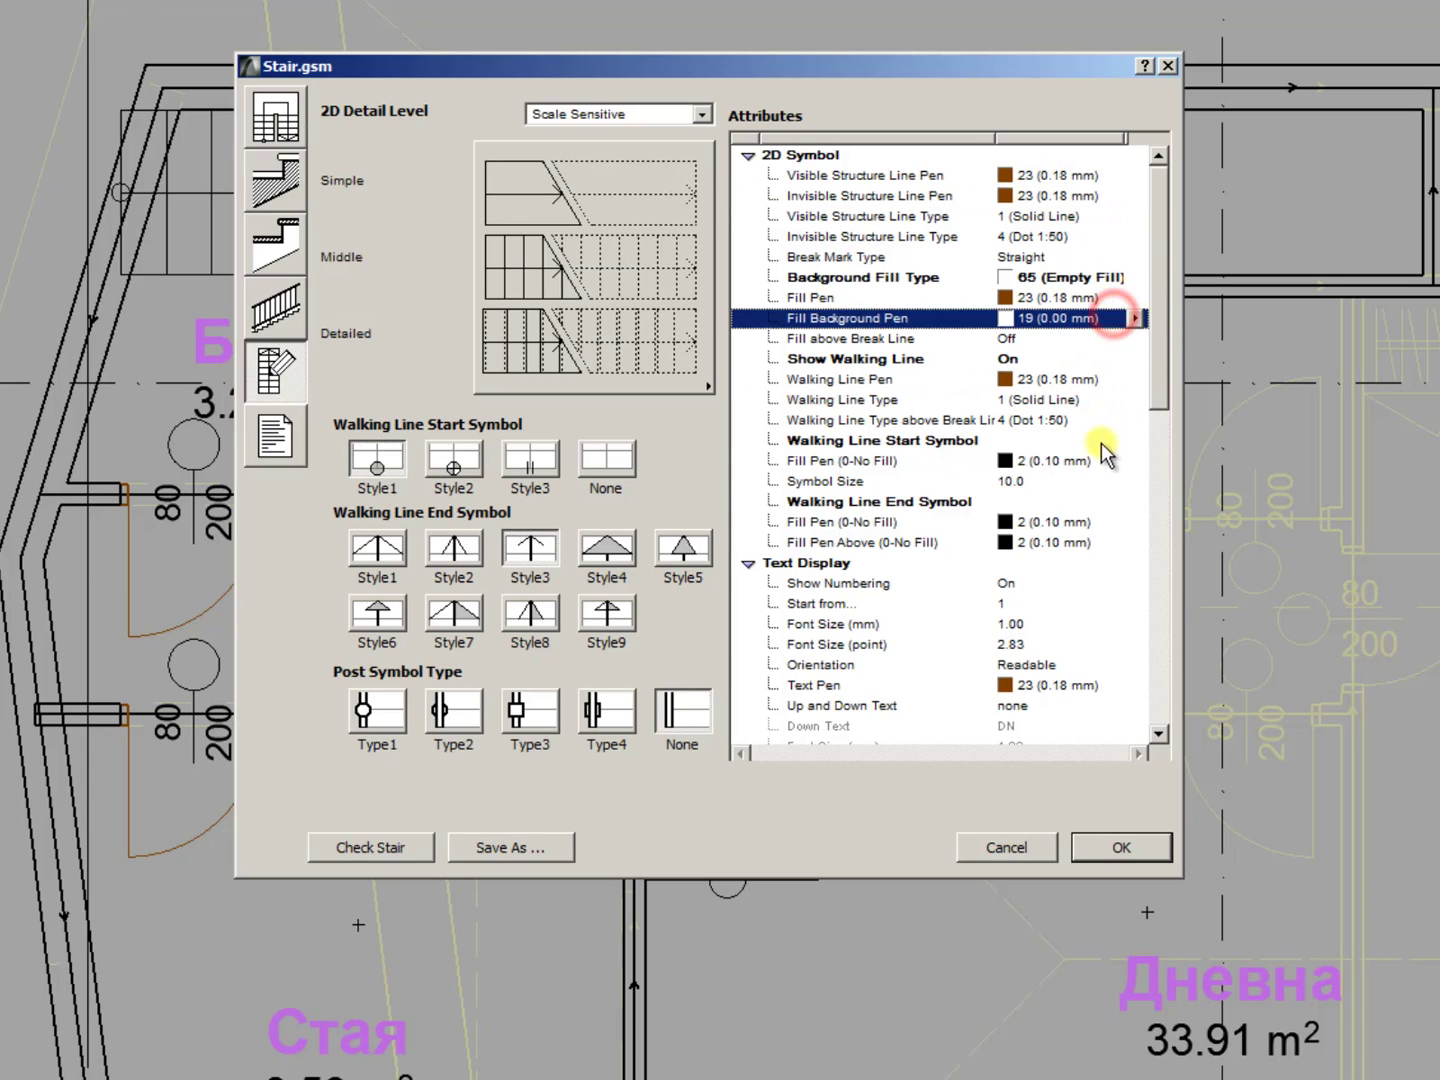
left_click(1100, 462)
left_click(1126, 466)
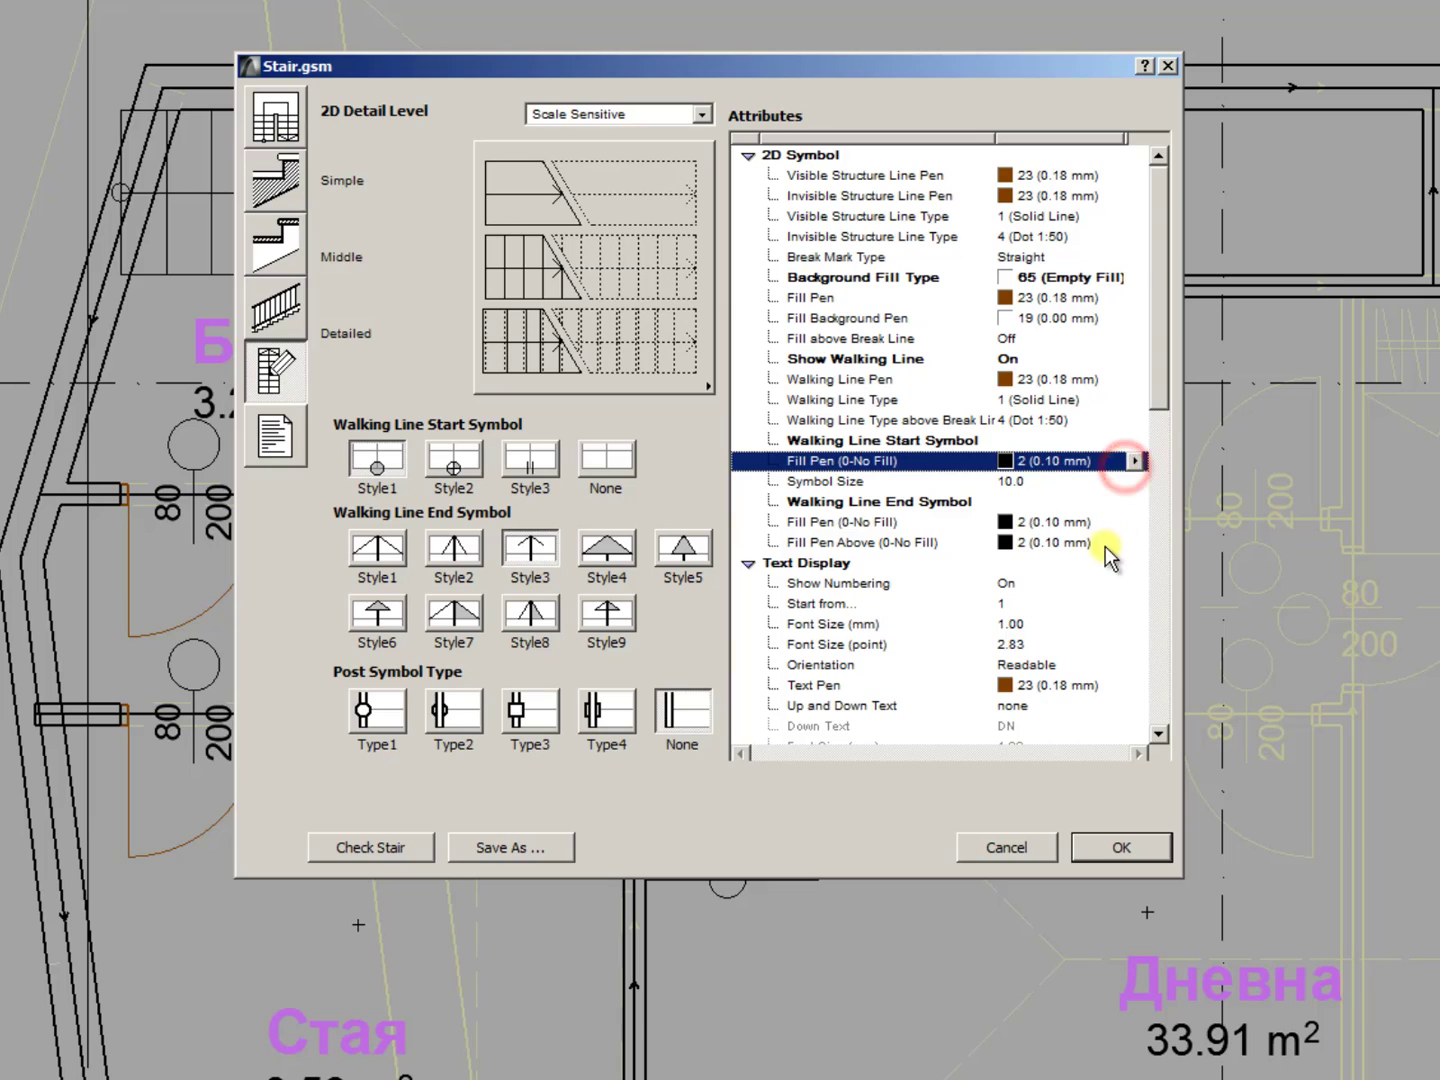
left_click(1095, 682)
left_click(1030, 587)
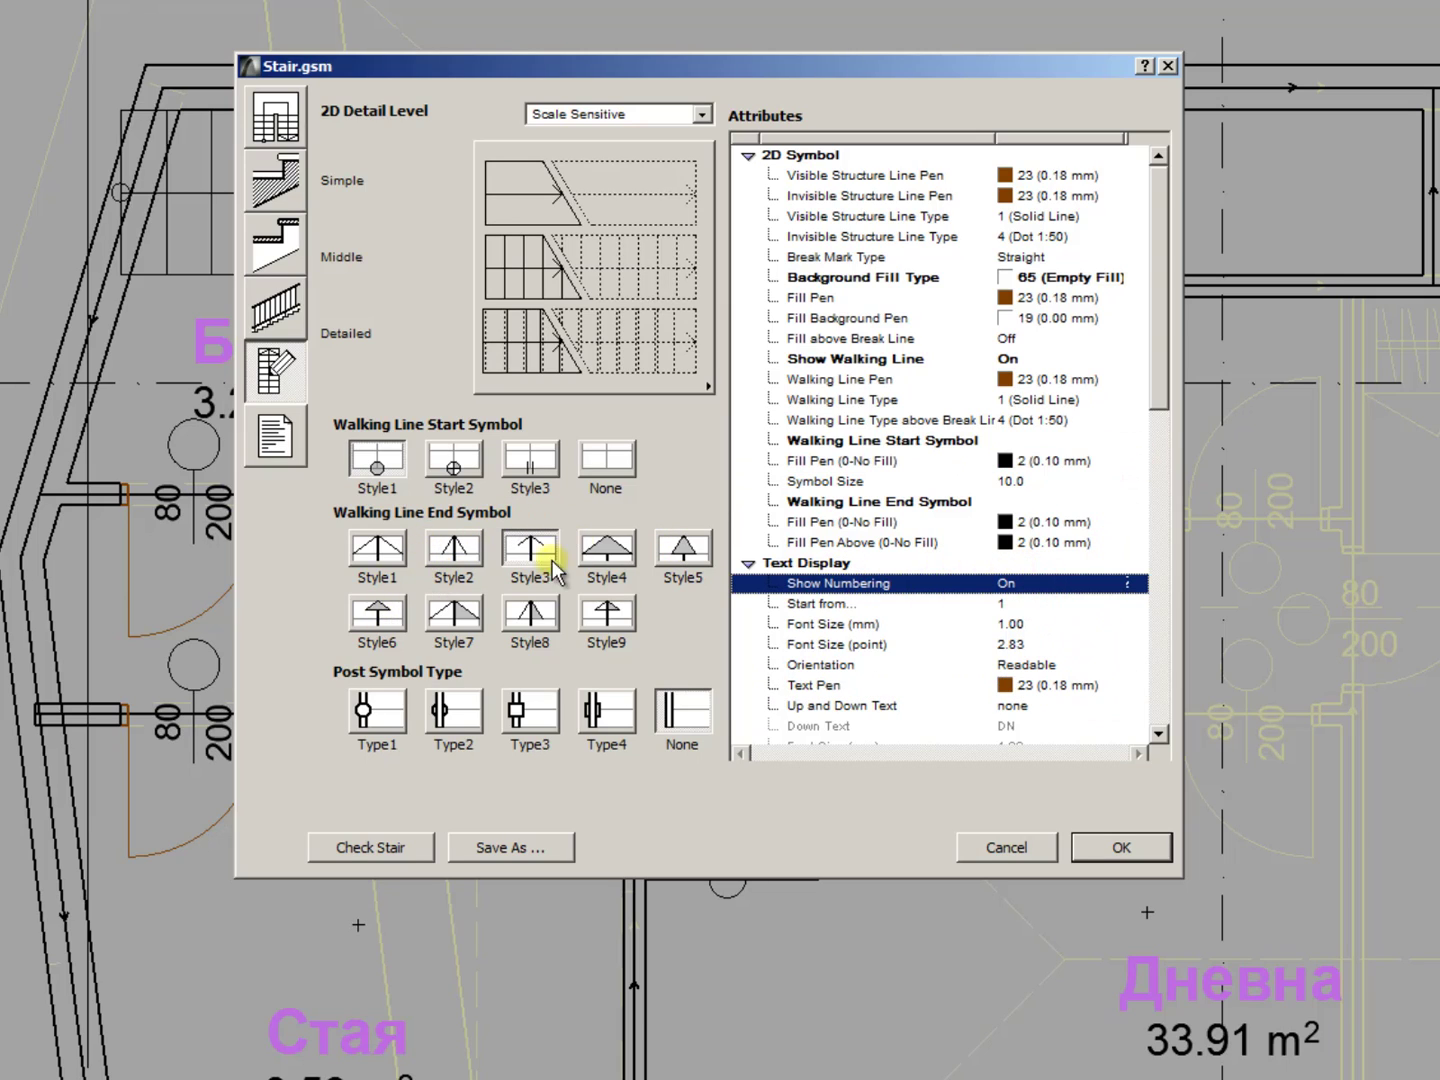
- Set the walking line end symbol to Style6 and save the stair as Stair 3 in the Embedded Library
left_click(397, 603)
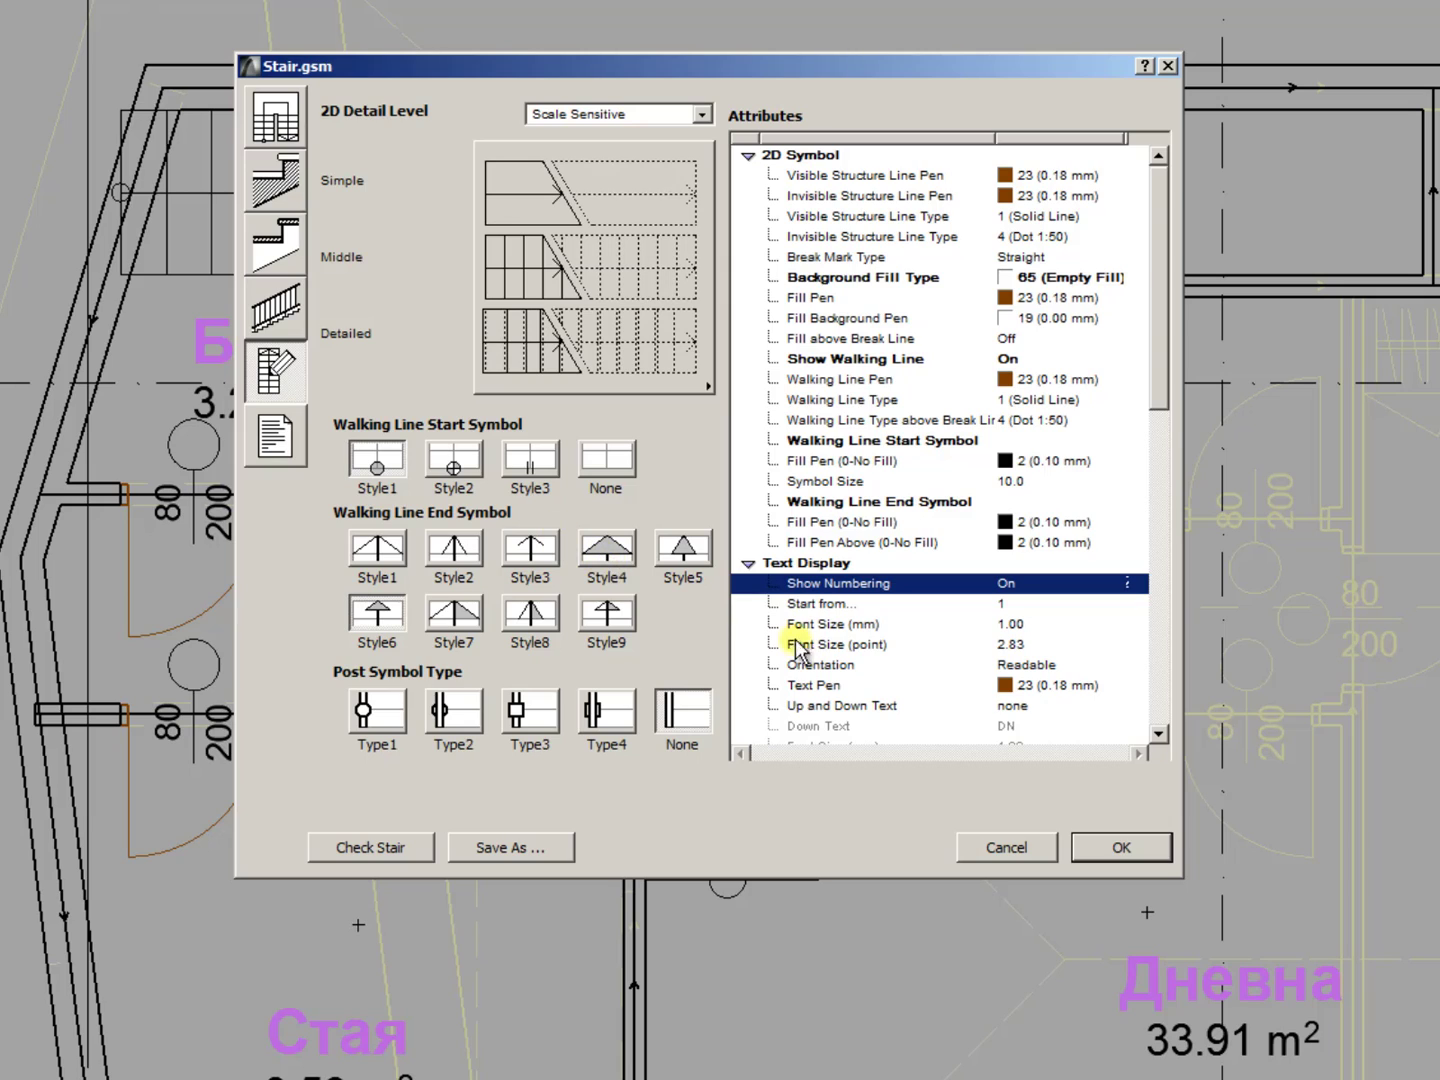
left_click(1096, 843)
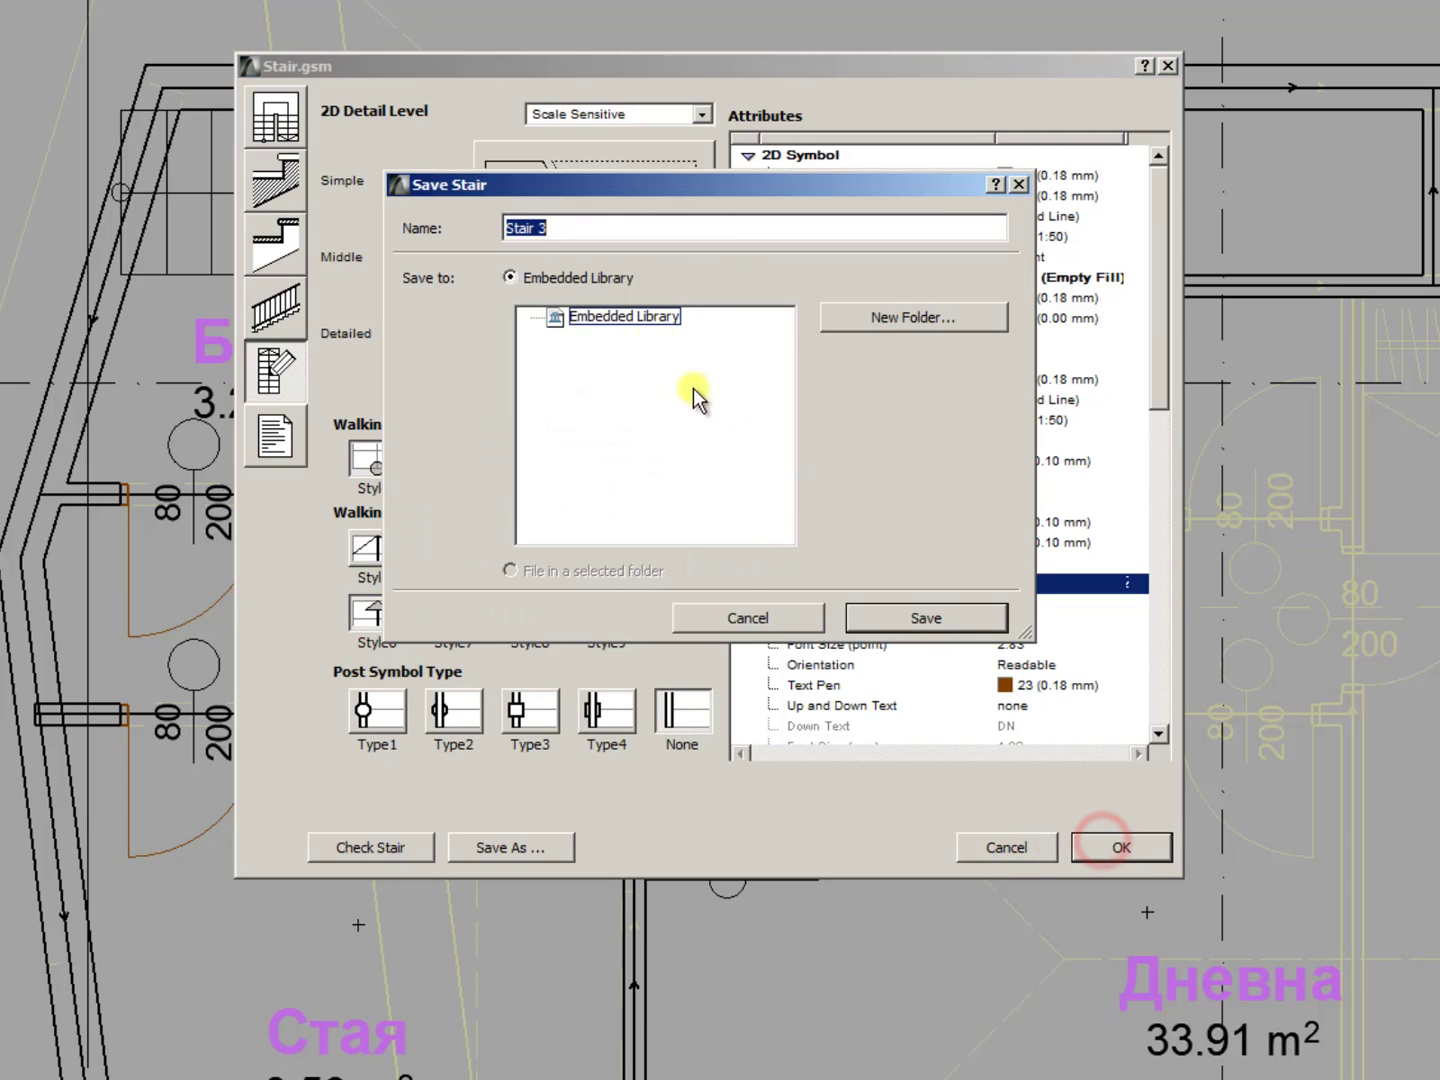
left_click(917, 619)
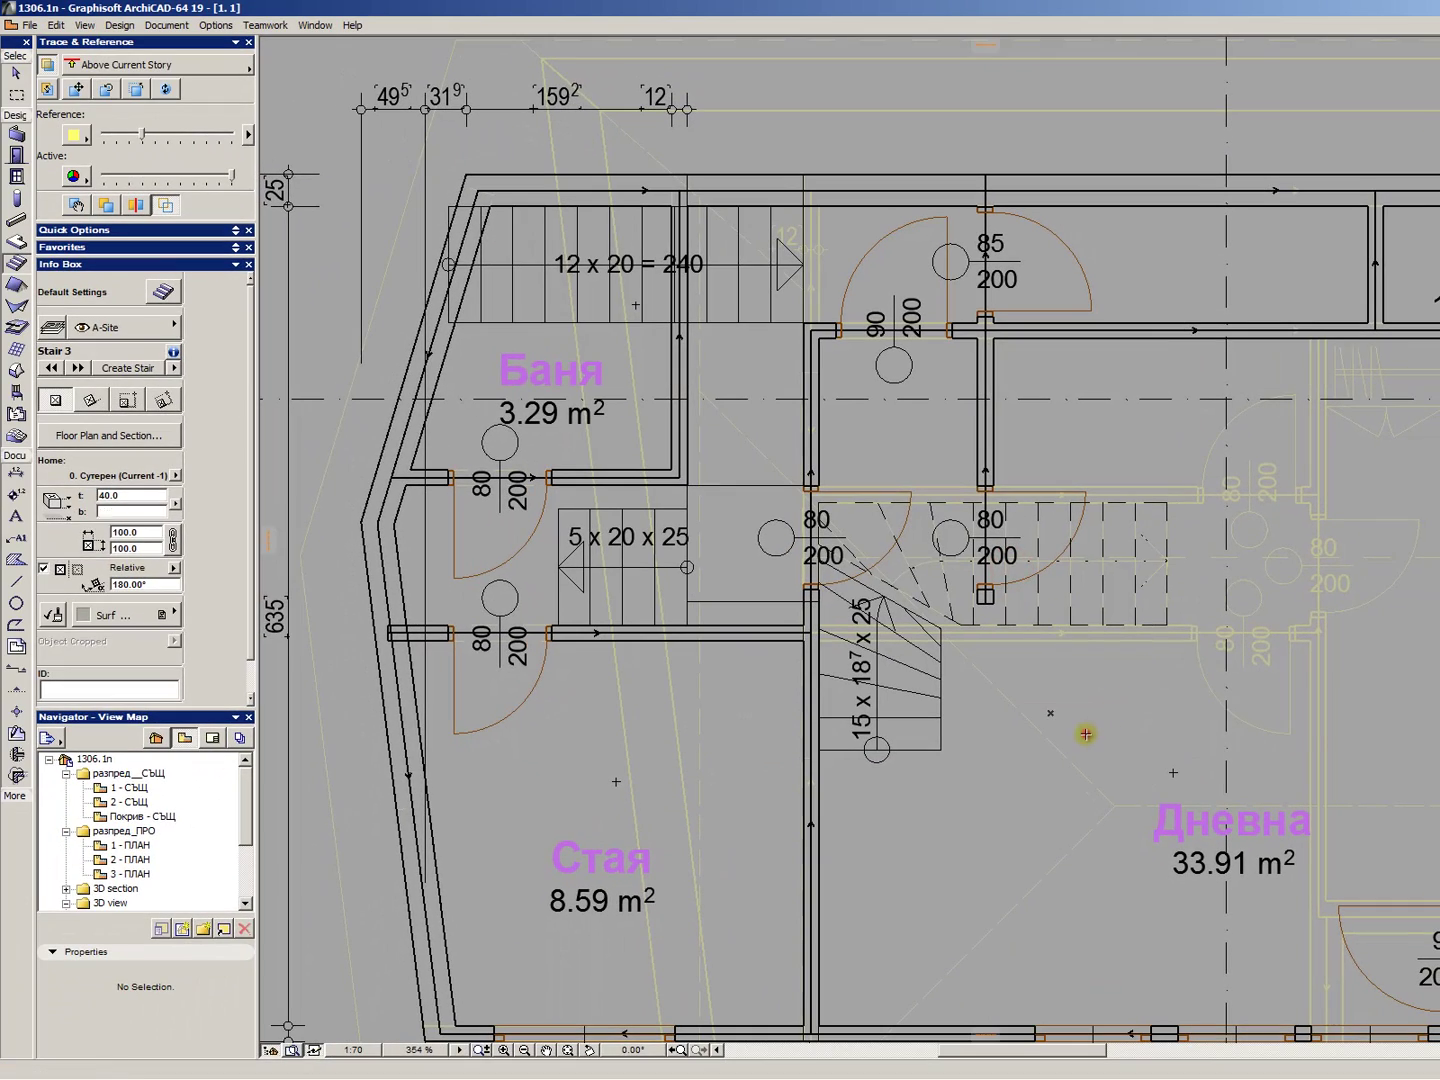
- Place the new L-shaped stair in the living room and move it down and right towards the entrance door
left_click(1085, 734)
left_click(1101, 736)
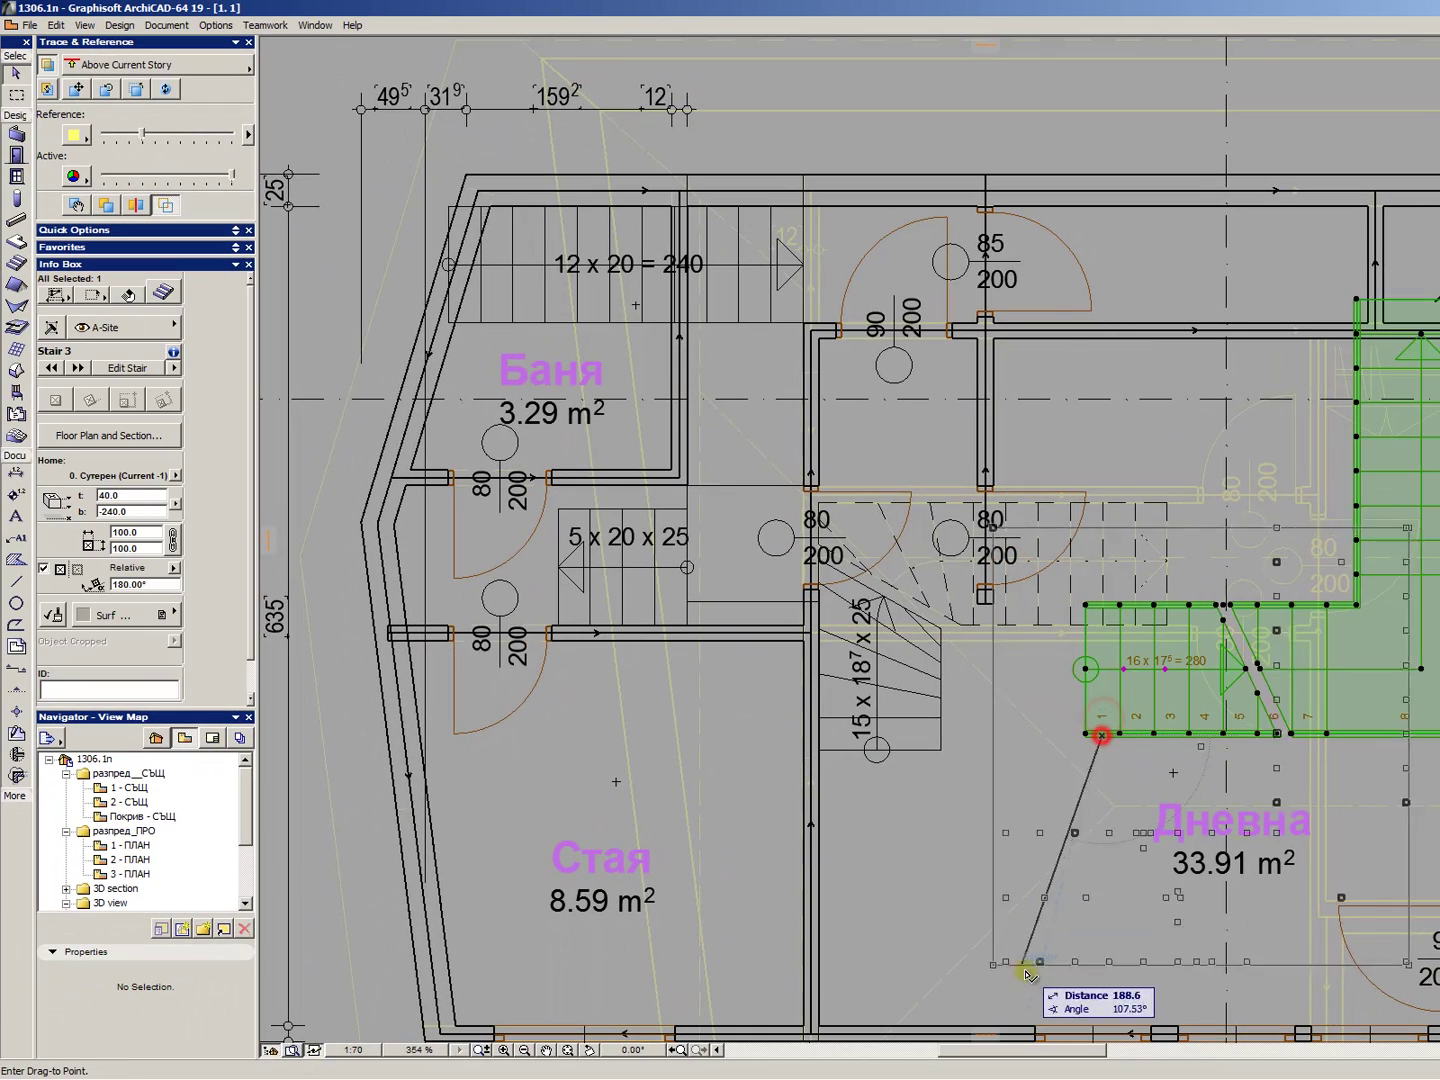
left_click(1196, 941)
scroll(775, 578, "down", 3)
scroll(1008, 681, "down", 2)
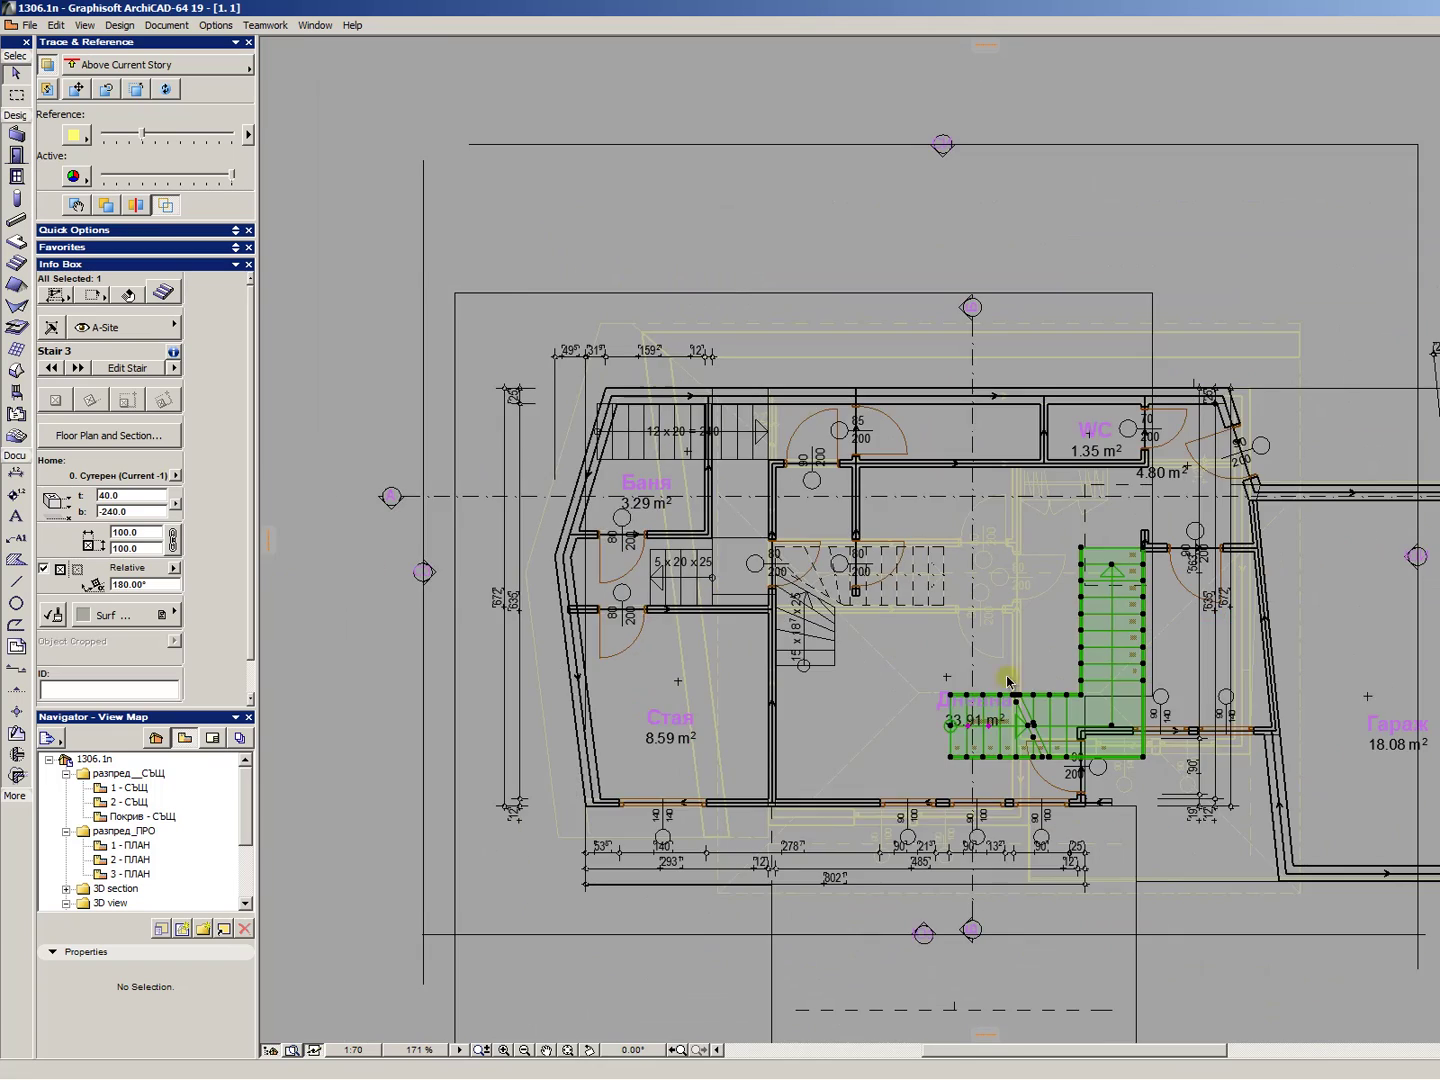
- Examine how the existing winder stair is displayed on the plan compared with the new L-shaped stair
scroll(1010, 678, "up", 4)
left_click(791, 539)
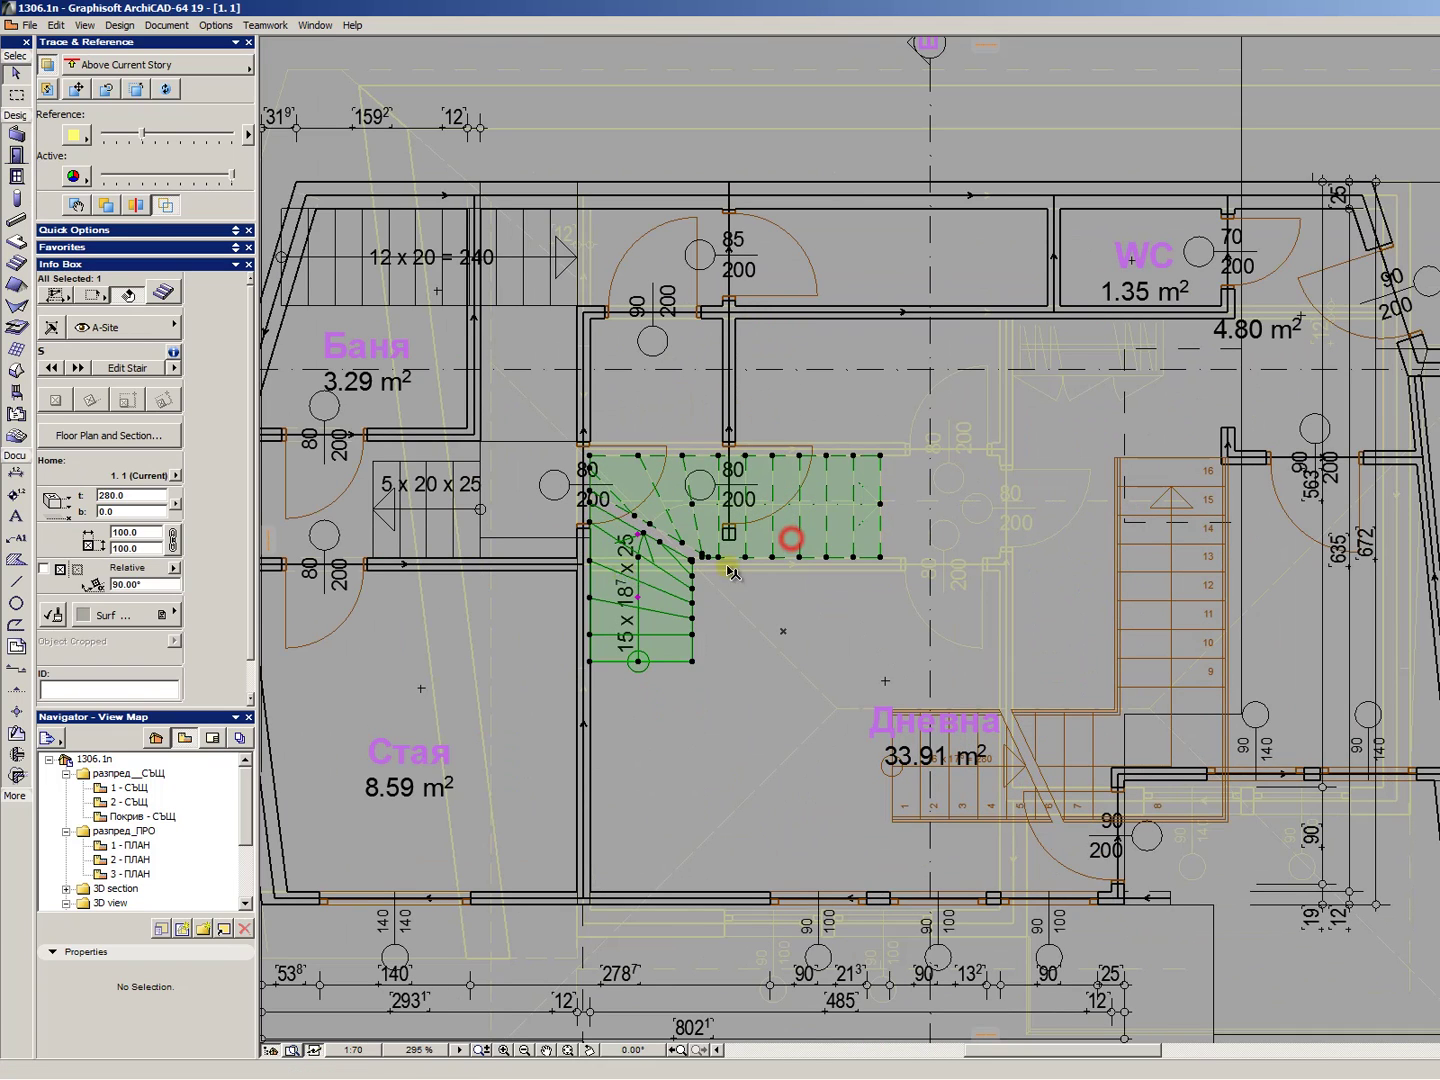
scroll(730, 568, "up", 4)
key("Escape")
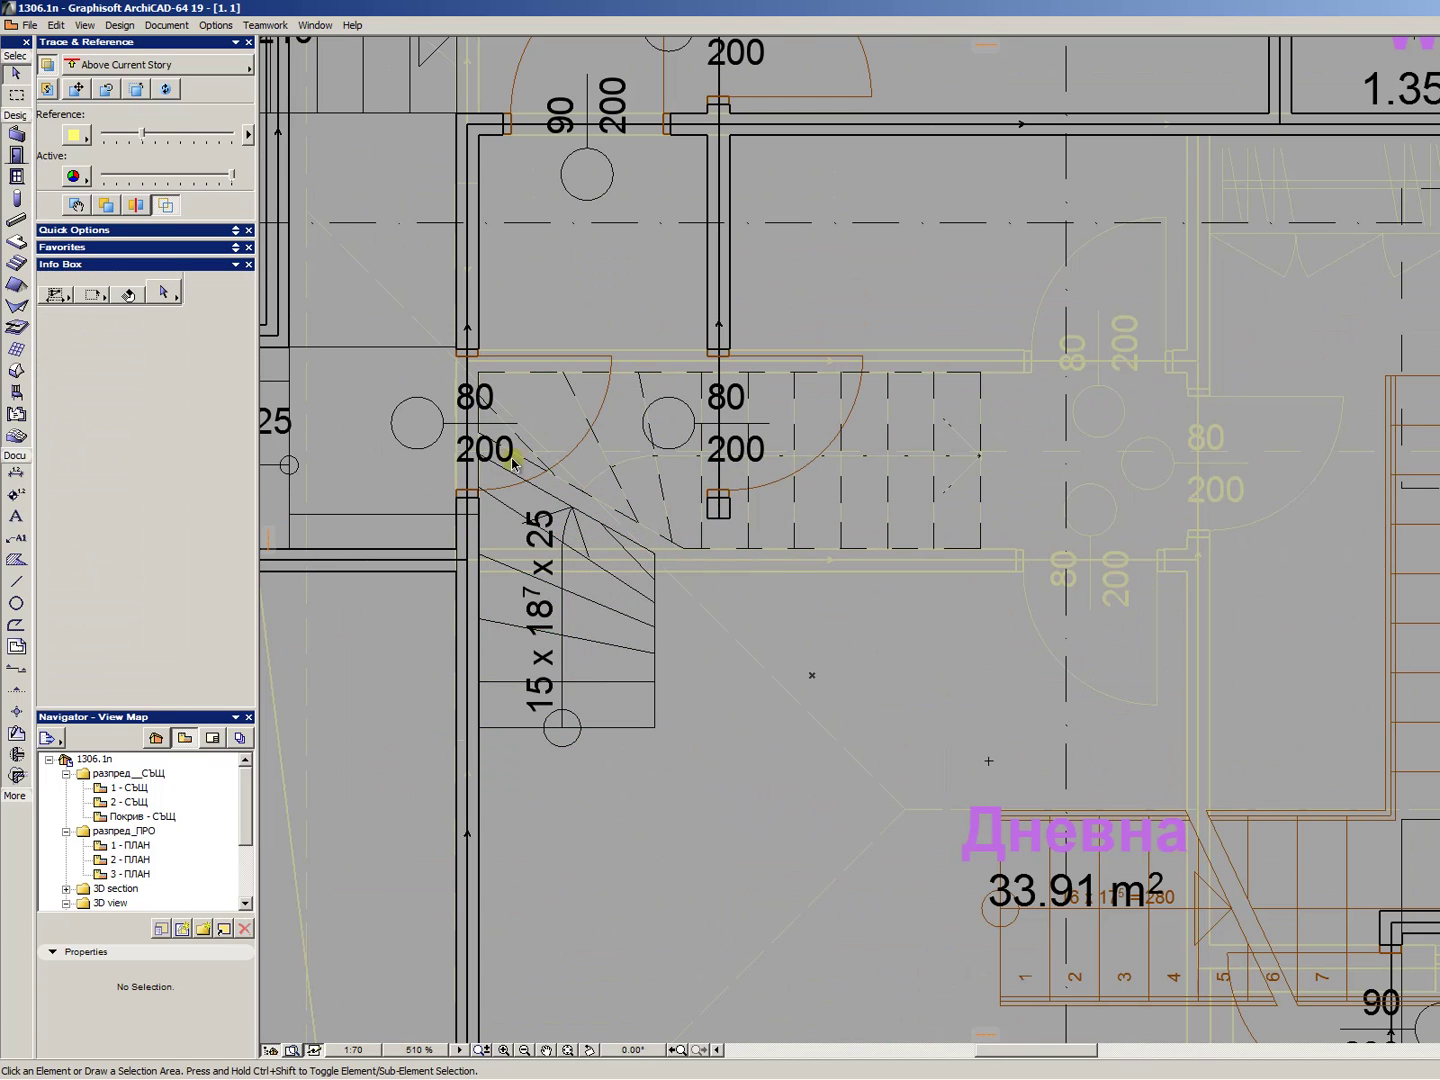
scroll(503, 523, "down", 3)
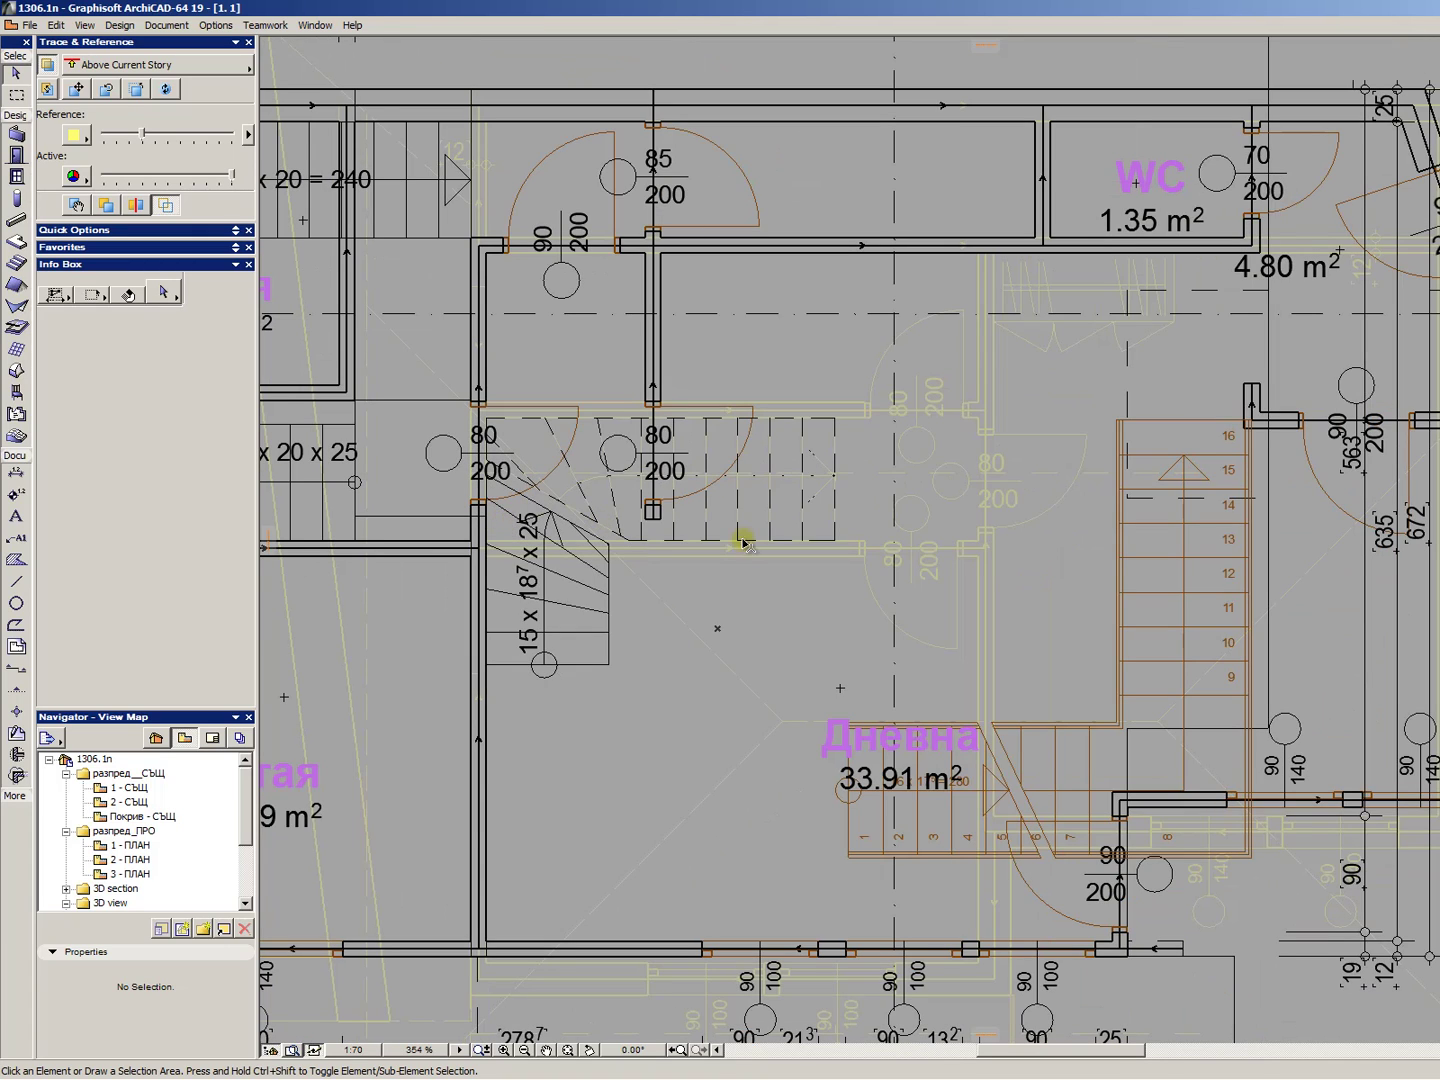
left_click(565, 527)
key("Escape")
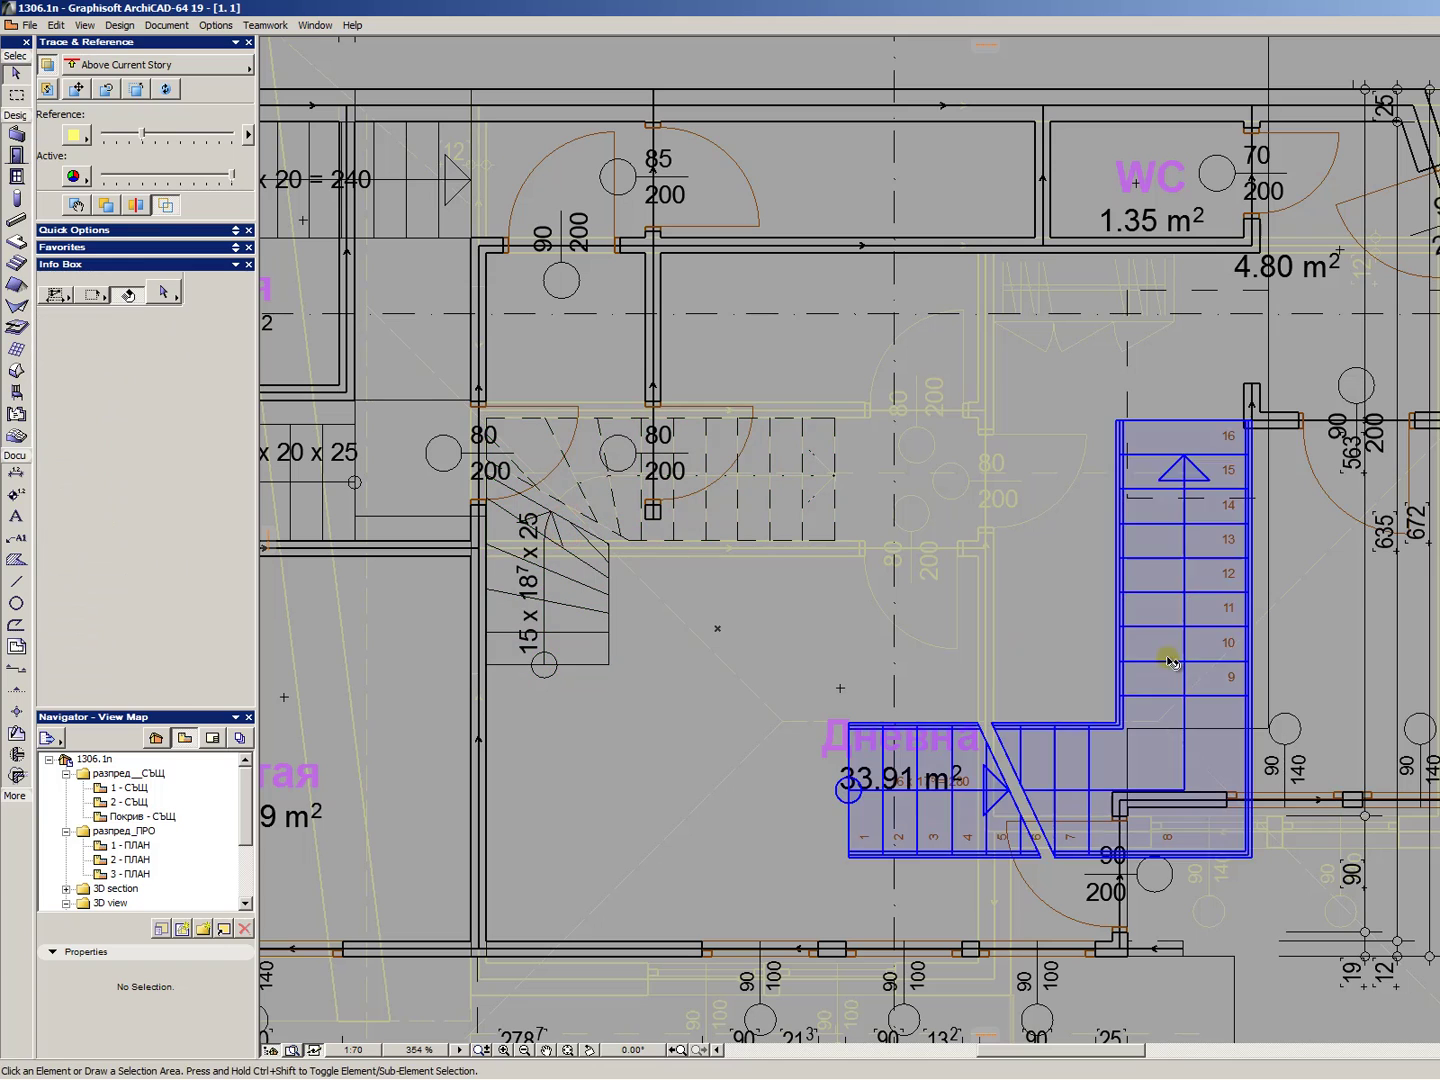
- Move the new L-shaped stair up and left, away from the entrance door, and deselect it
left_click(1155, 679)
key("Escape")
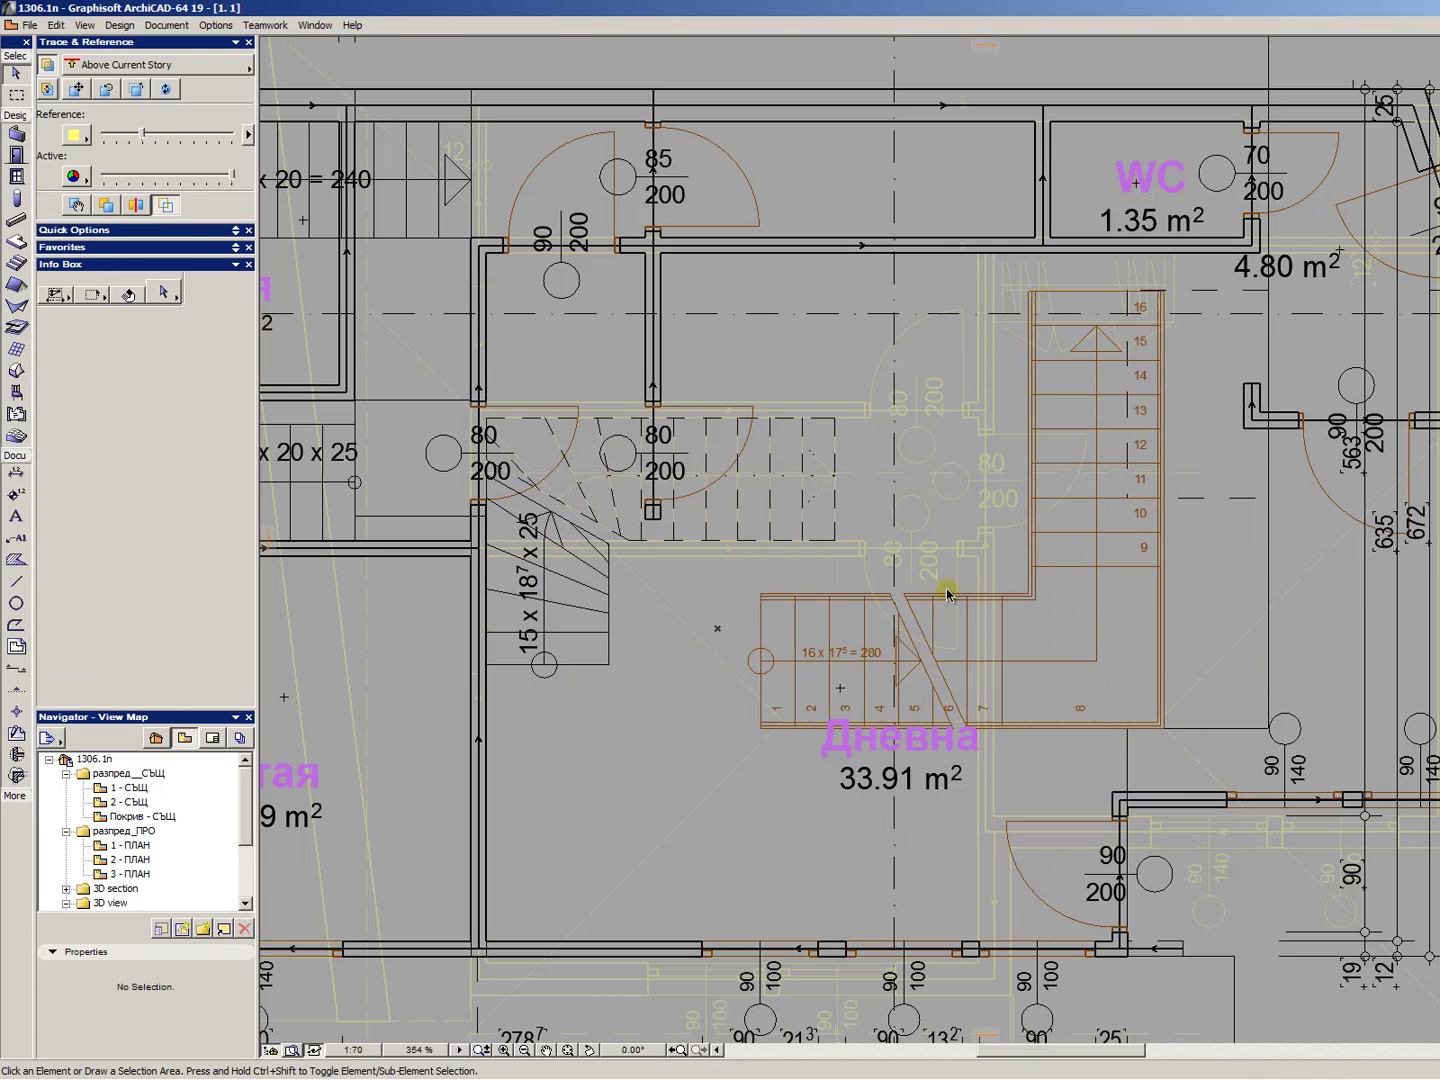
- Check the 2D symbol pens in the L-shaped stair's editing settings, leaving everything as it is
scroll(893, 675, "up", 3)
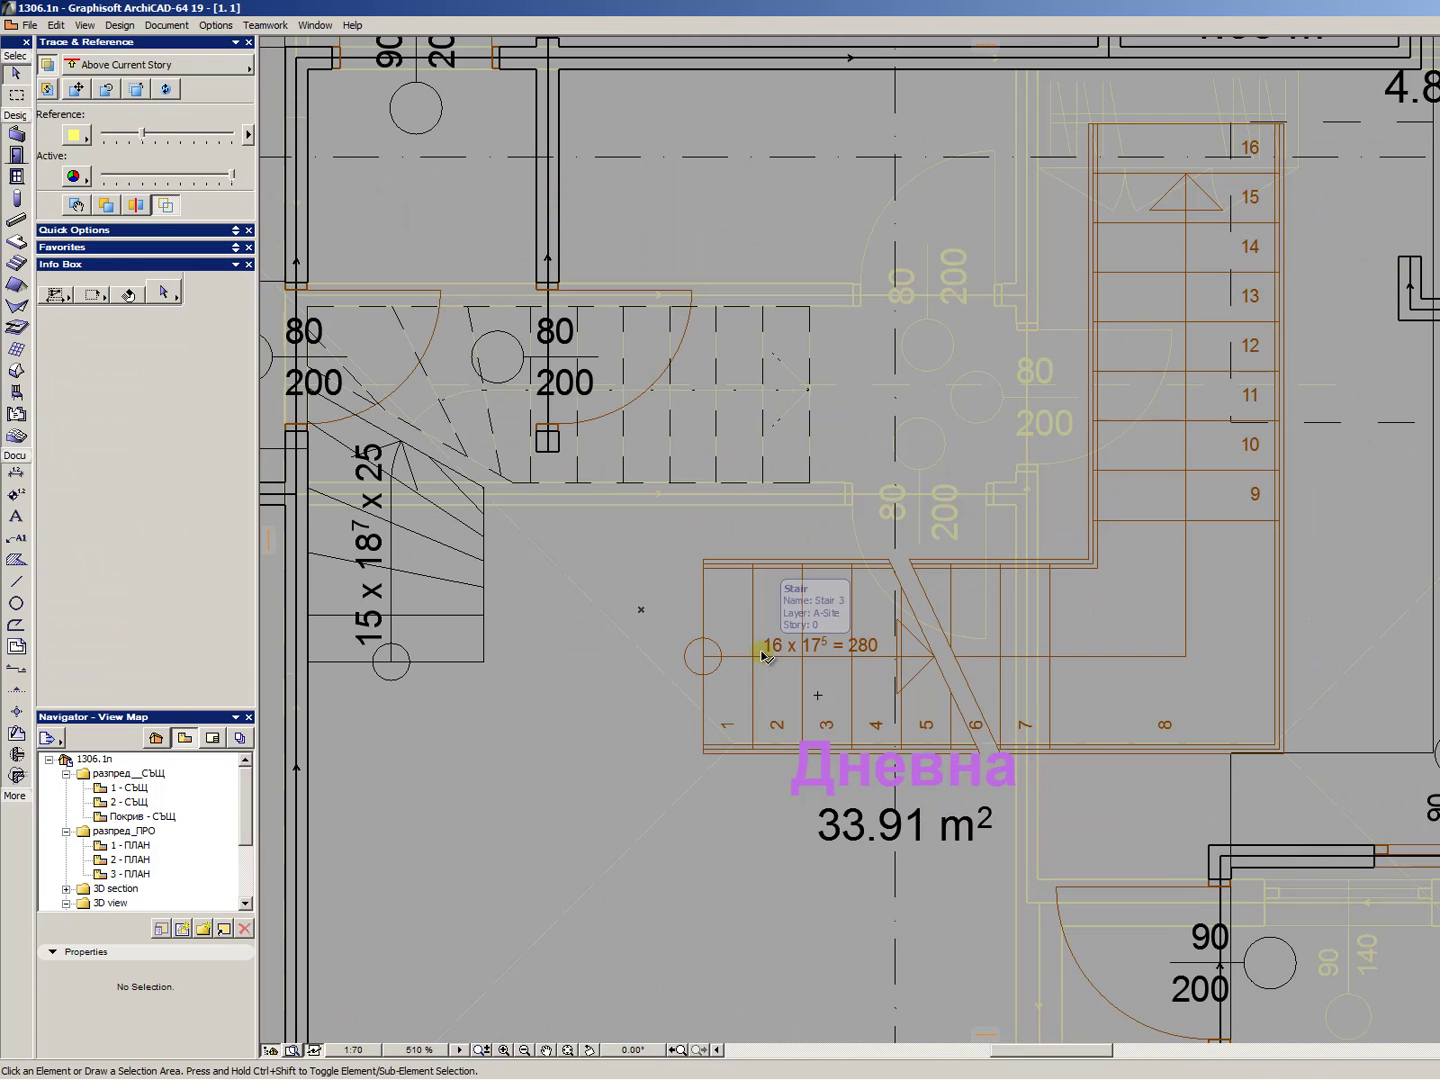
left_click(700, 655)
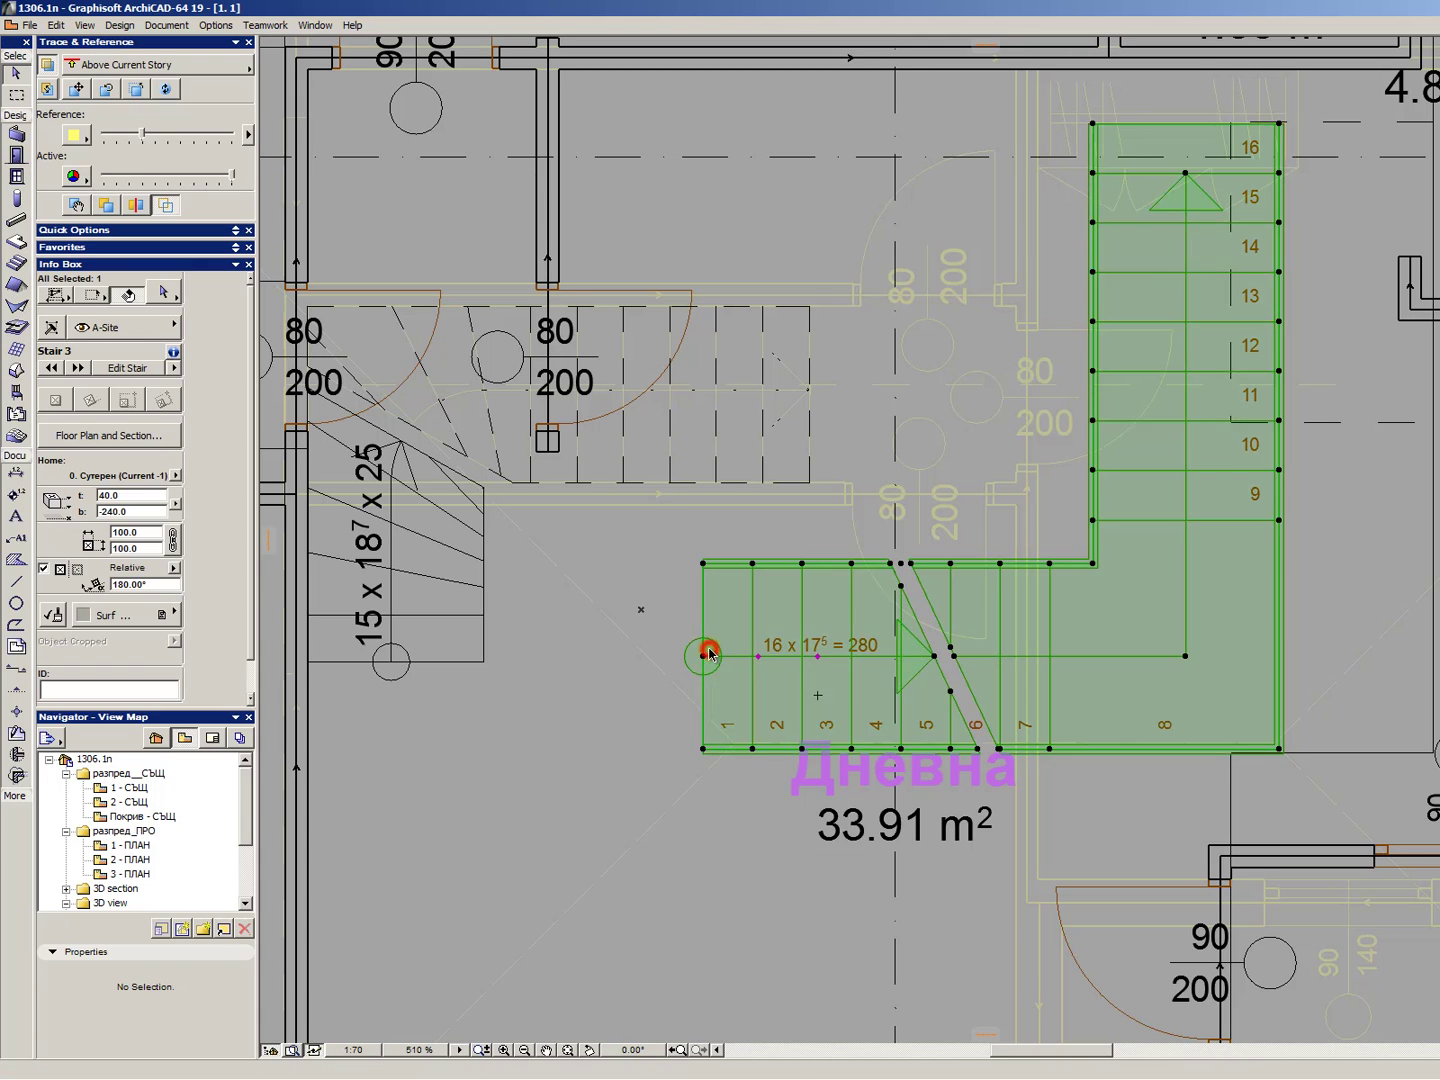
double_click(703, 657)
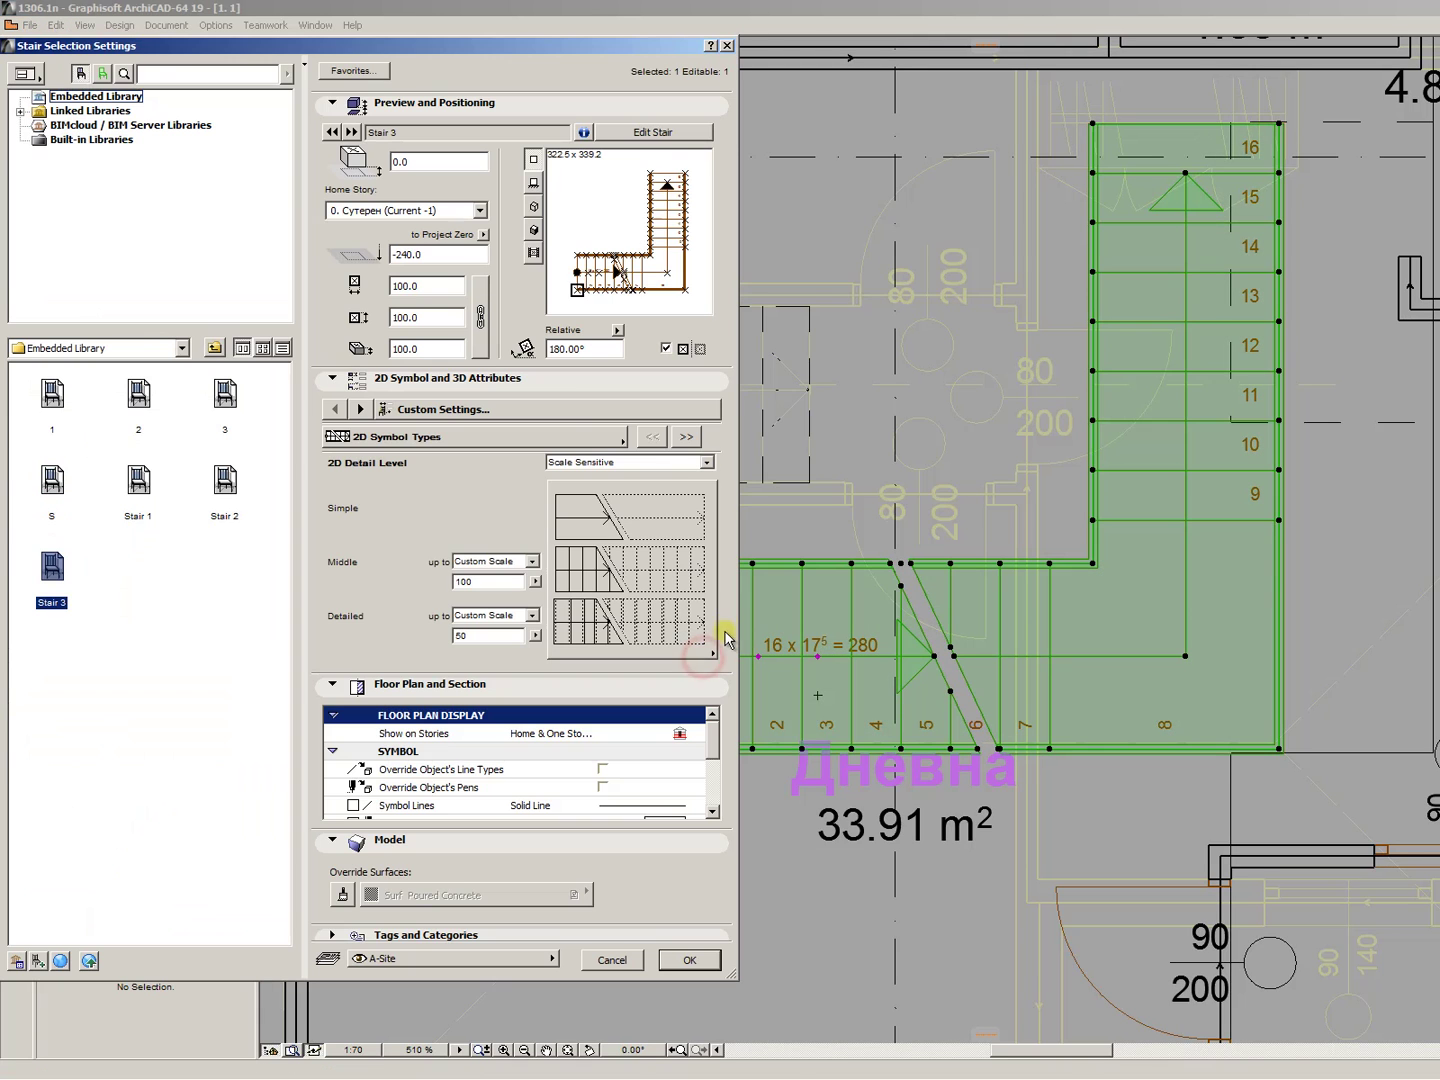
left_click(665, 133)
left_click(558, 385)
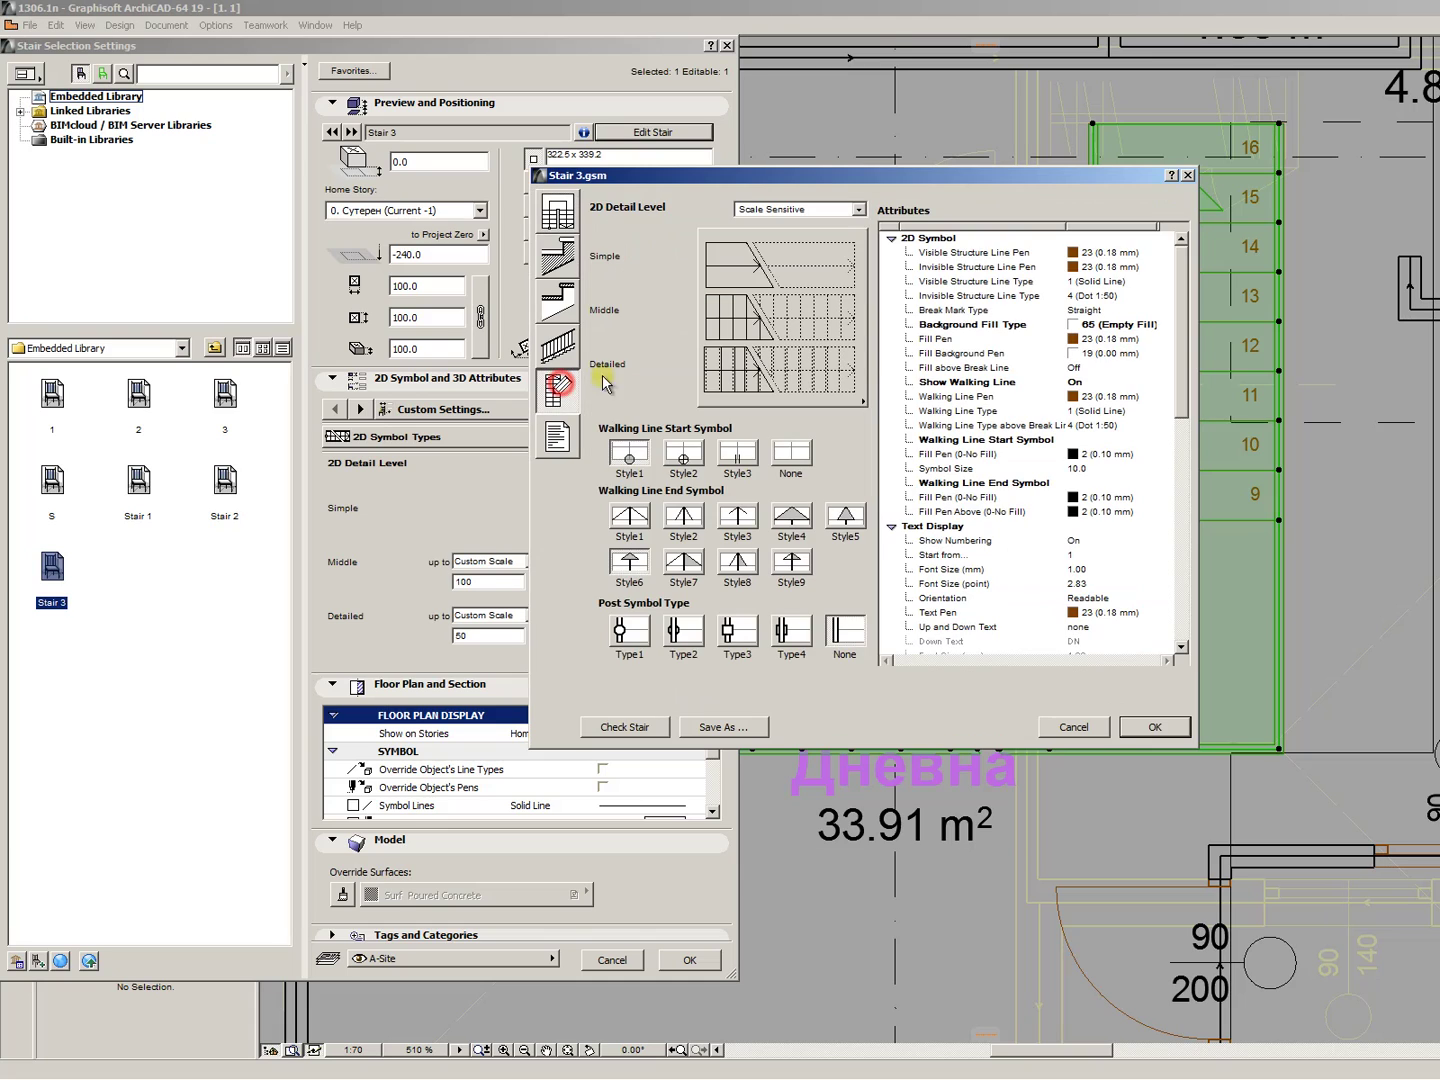
left_click(1069, 722)
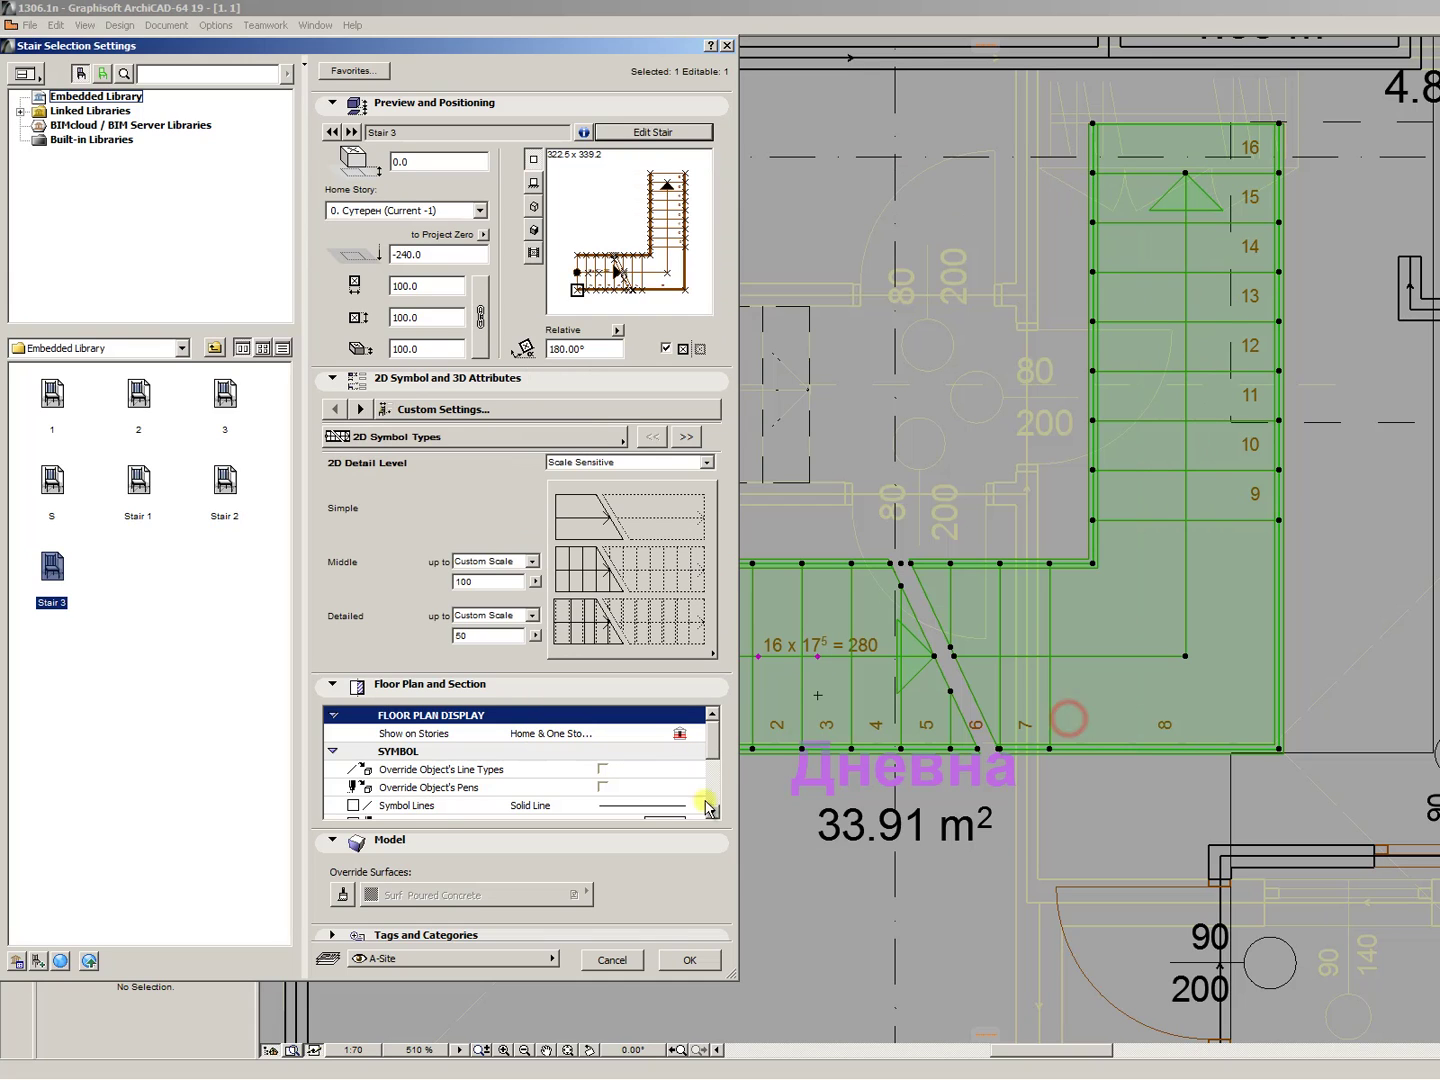
left_click(598, 964)
- Change the colour of pen 3 in the model view pen set to black and deselect the stair
left_click(236, 25)
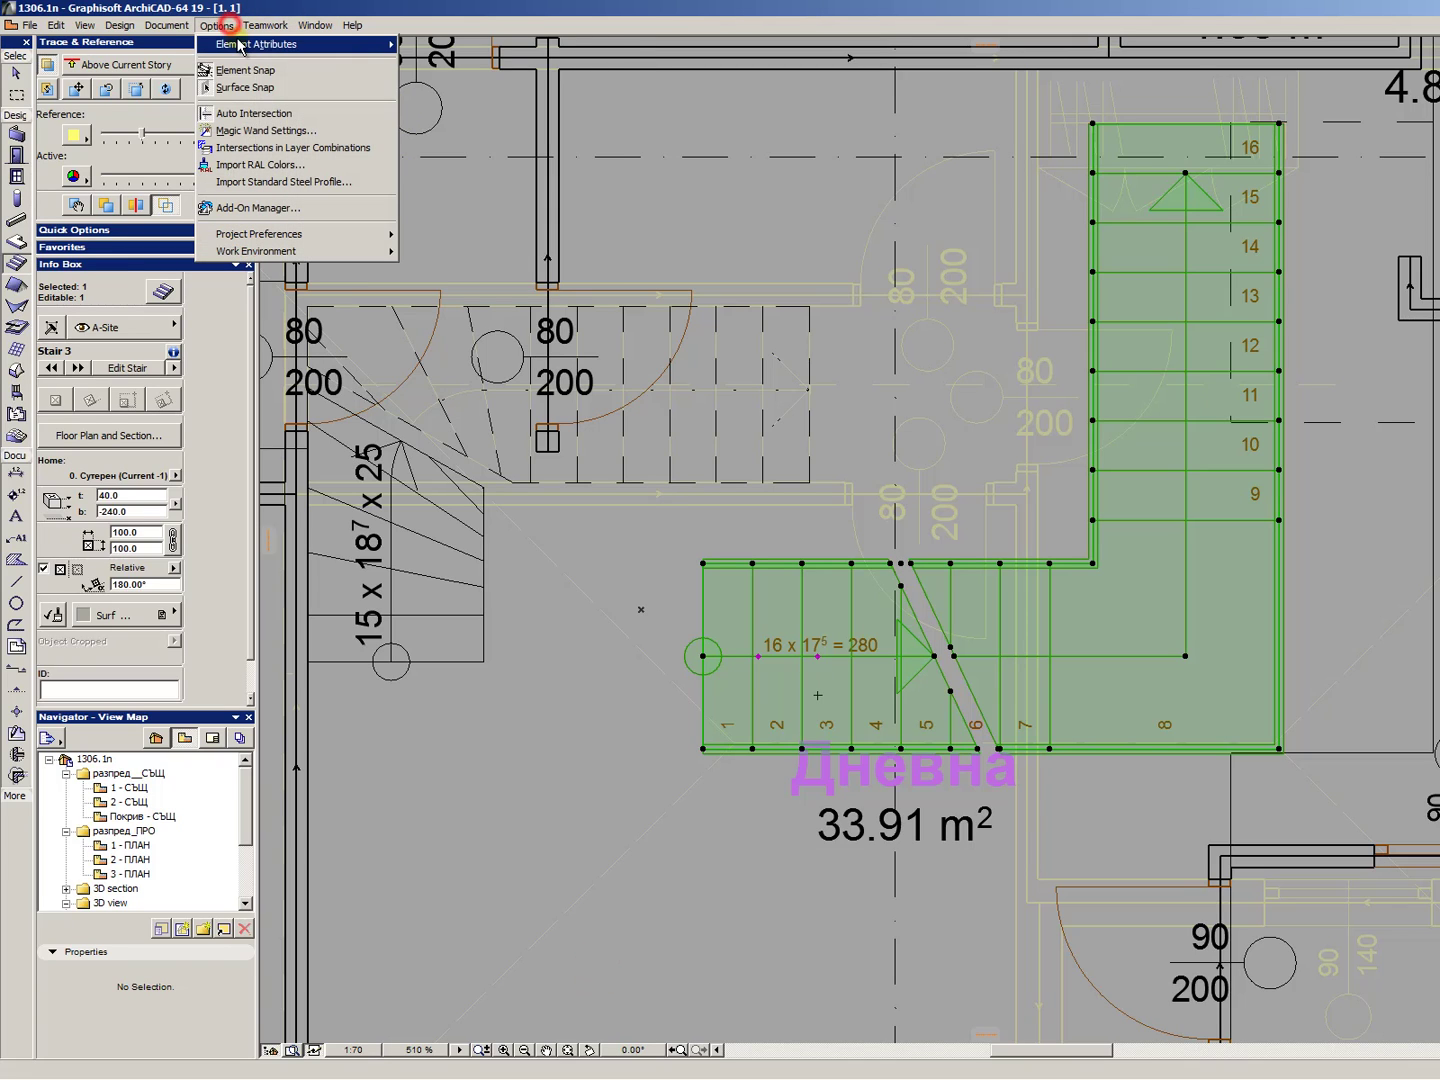
mouse_move(300, 44)
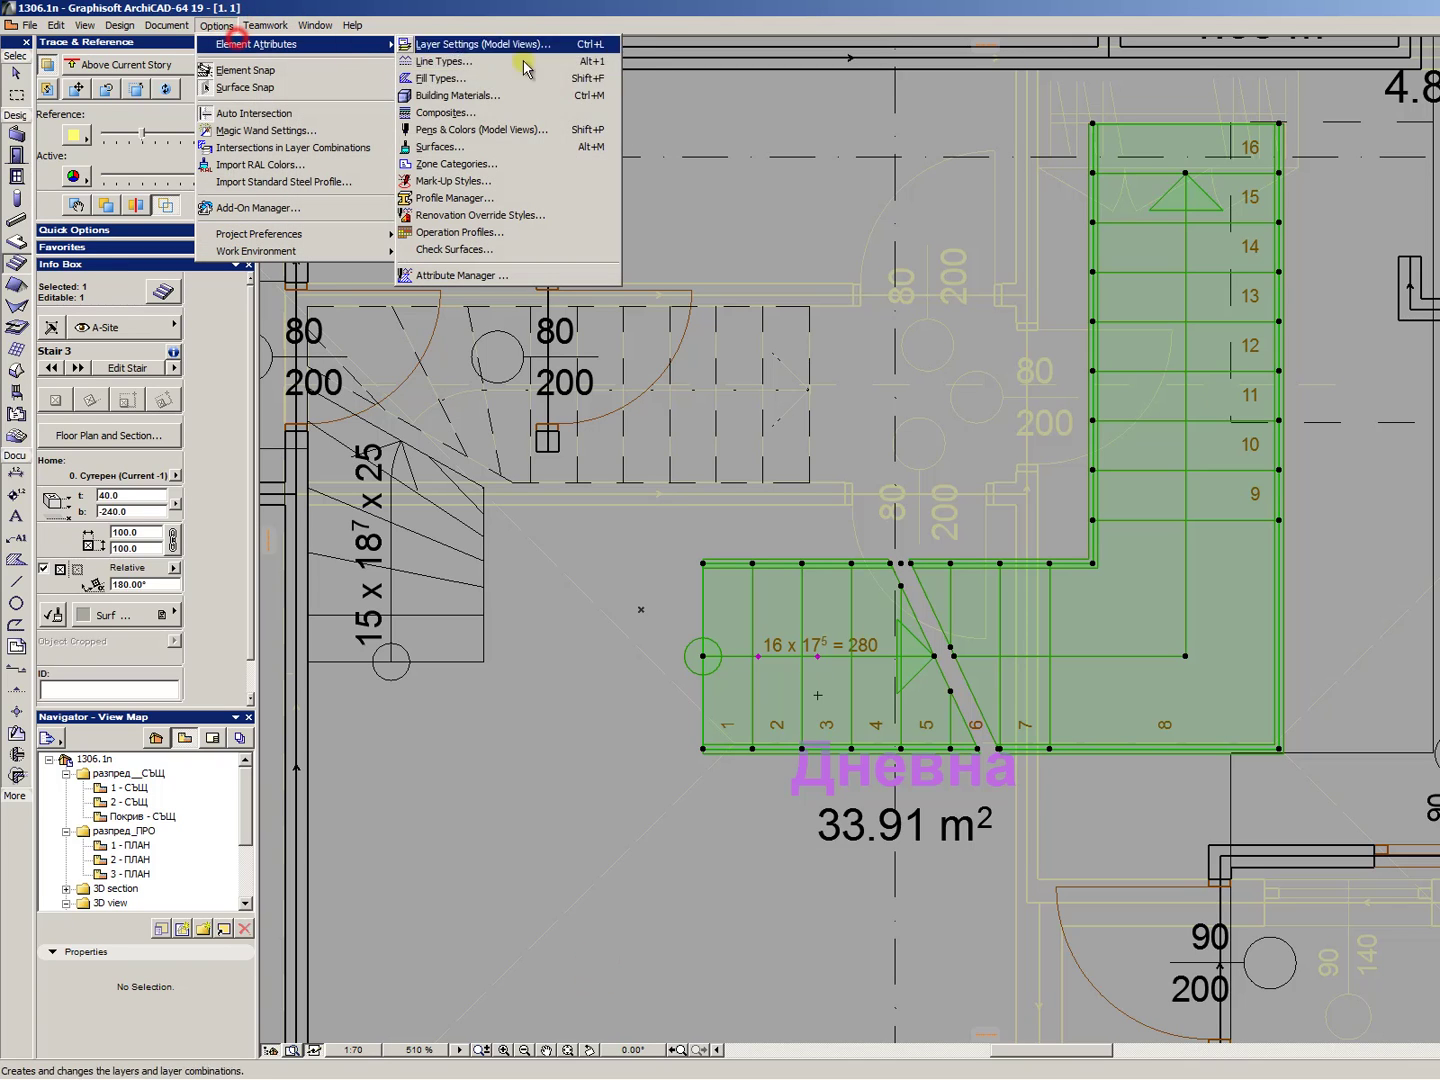
left_click(485, 130)
double_click(757, 475)
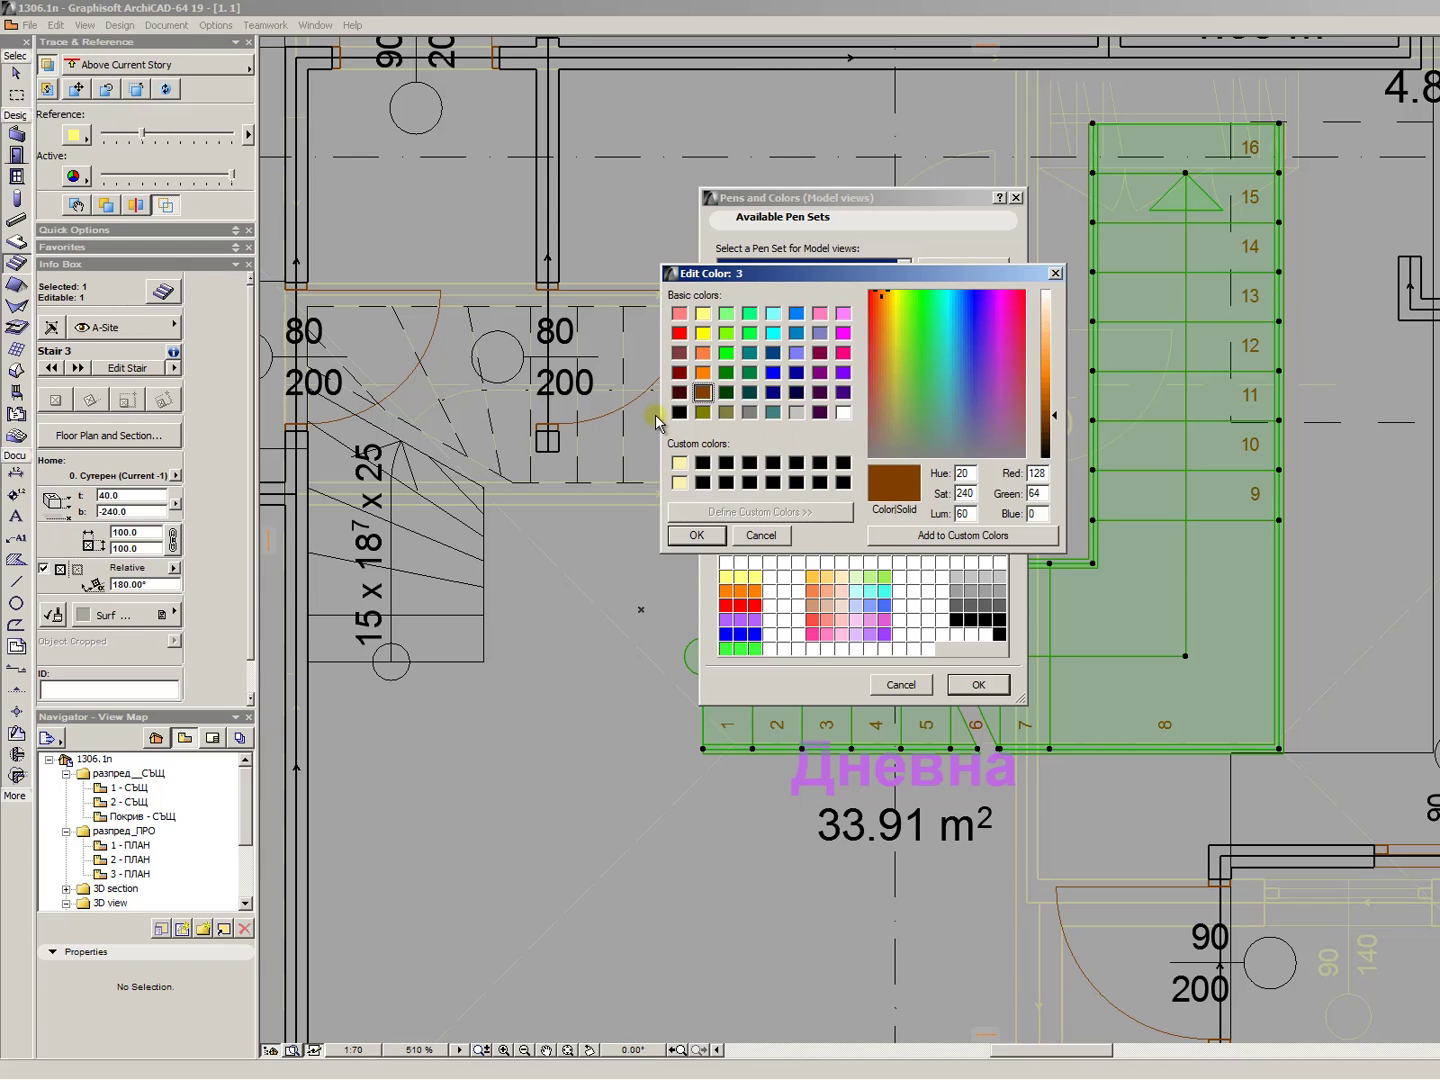
left_click(681, 413)
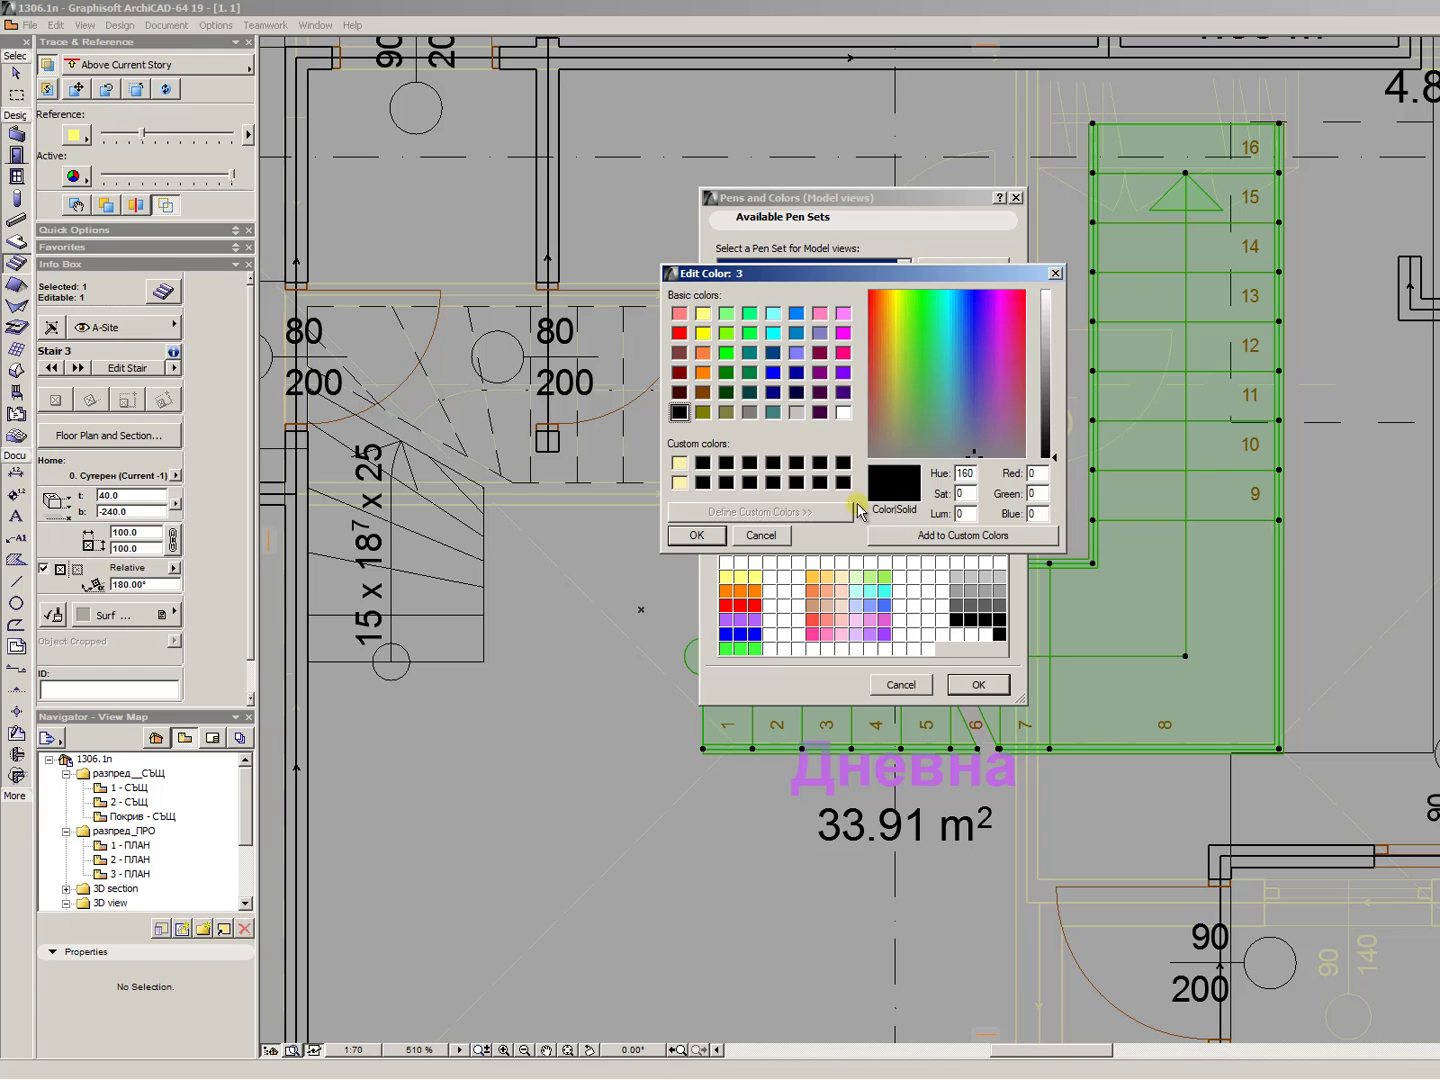
left_click(720, 538)
left_click(980, 684)
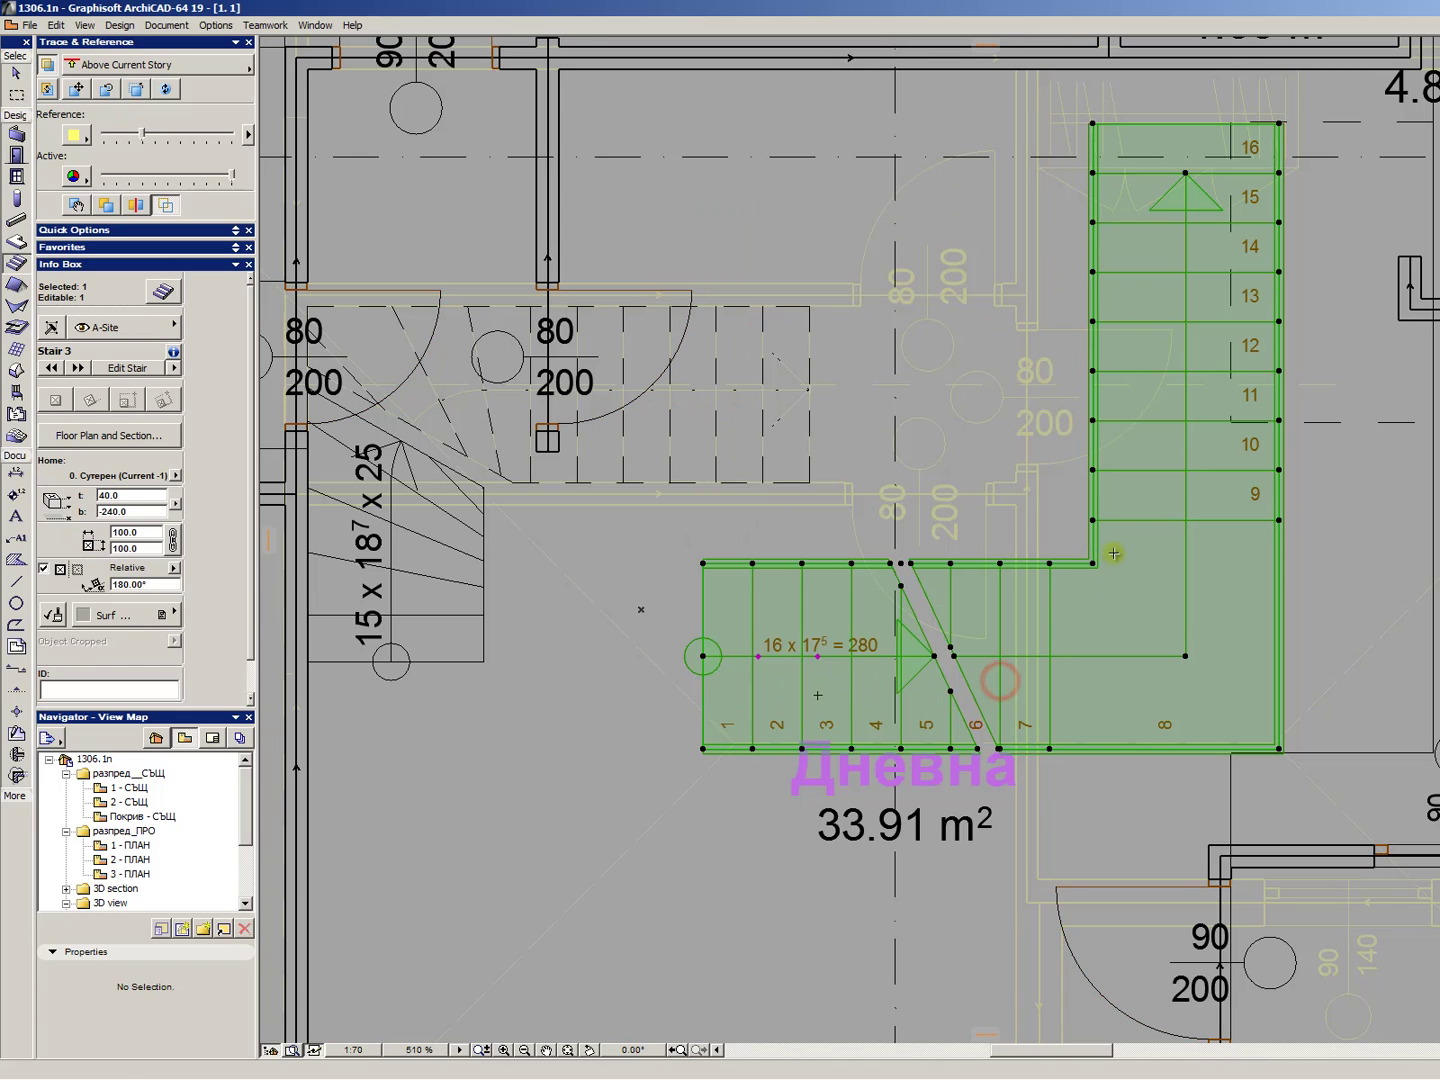
key("Escape")
scroll(1060, 548, "down", 3)
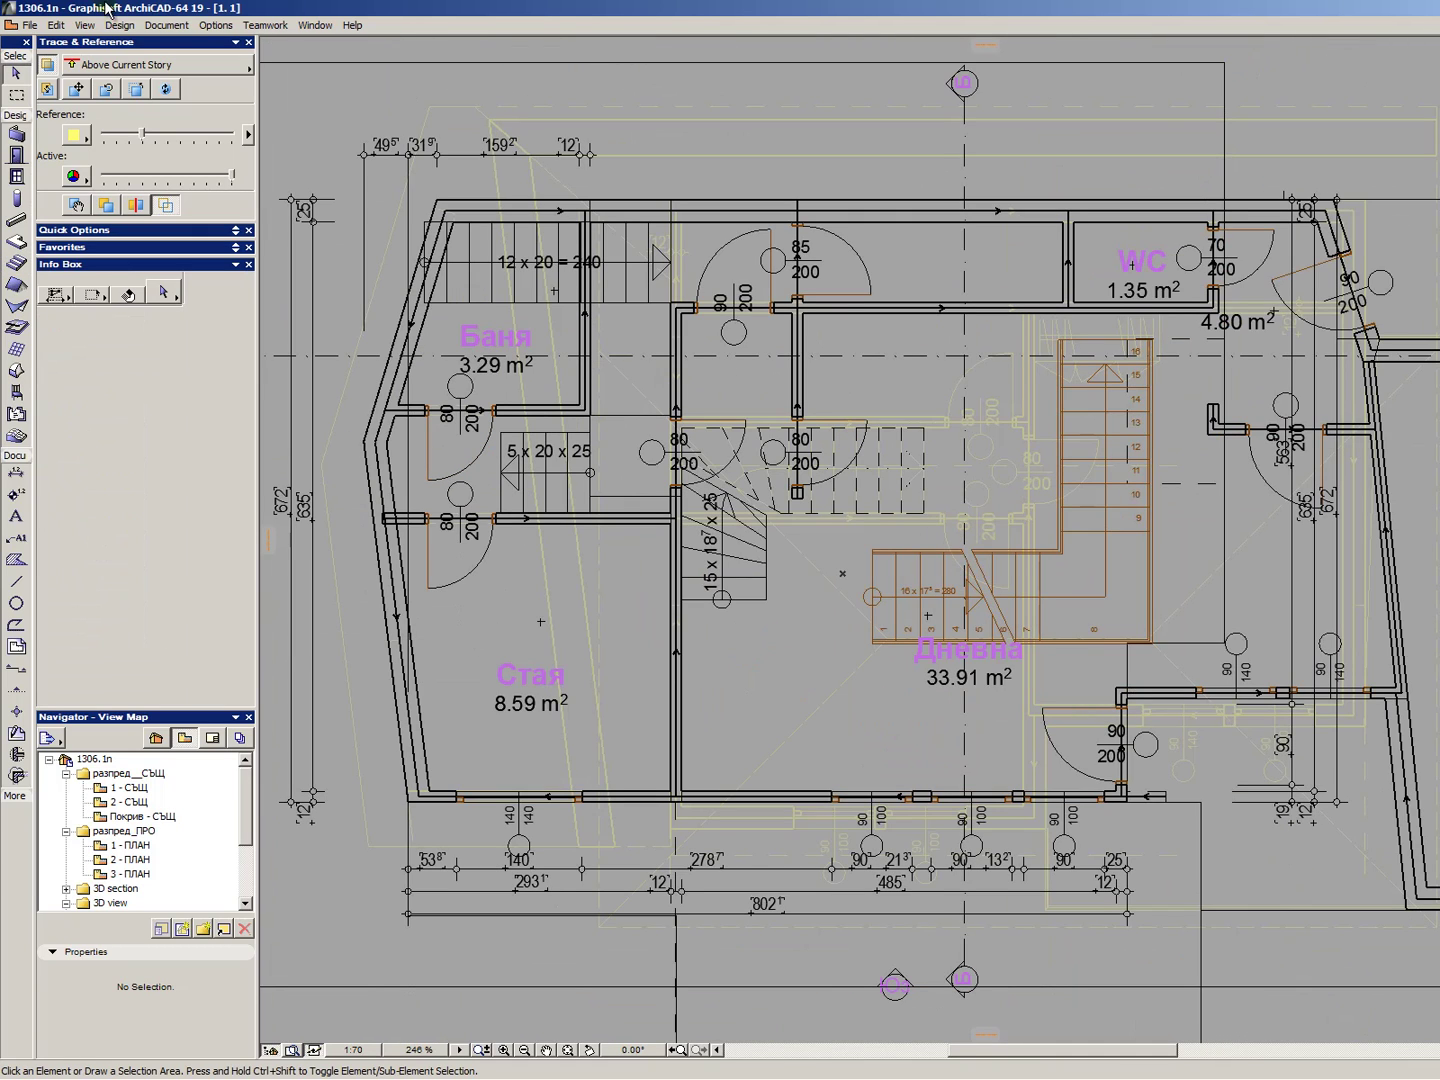
- Change the colour of pen 23 (Openings- Cut Structural) in the model view pen set to black
left_click(216, 25)
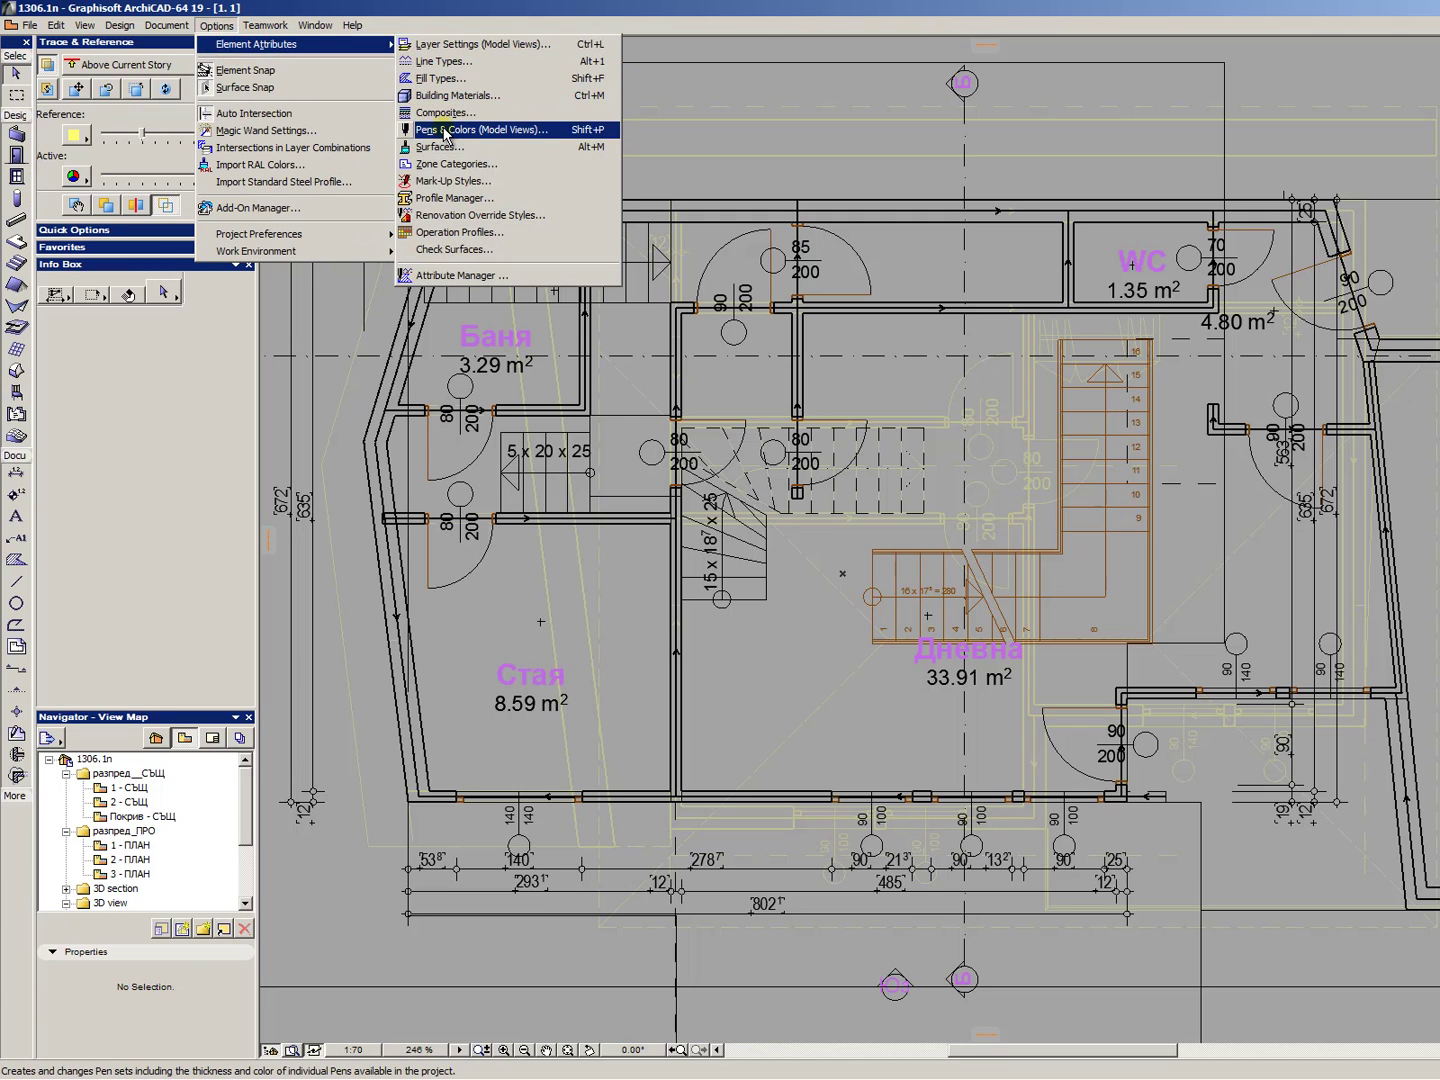
left_click(446, 130)
double_click(757, 484)
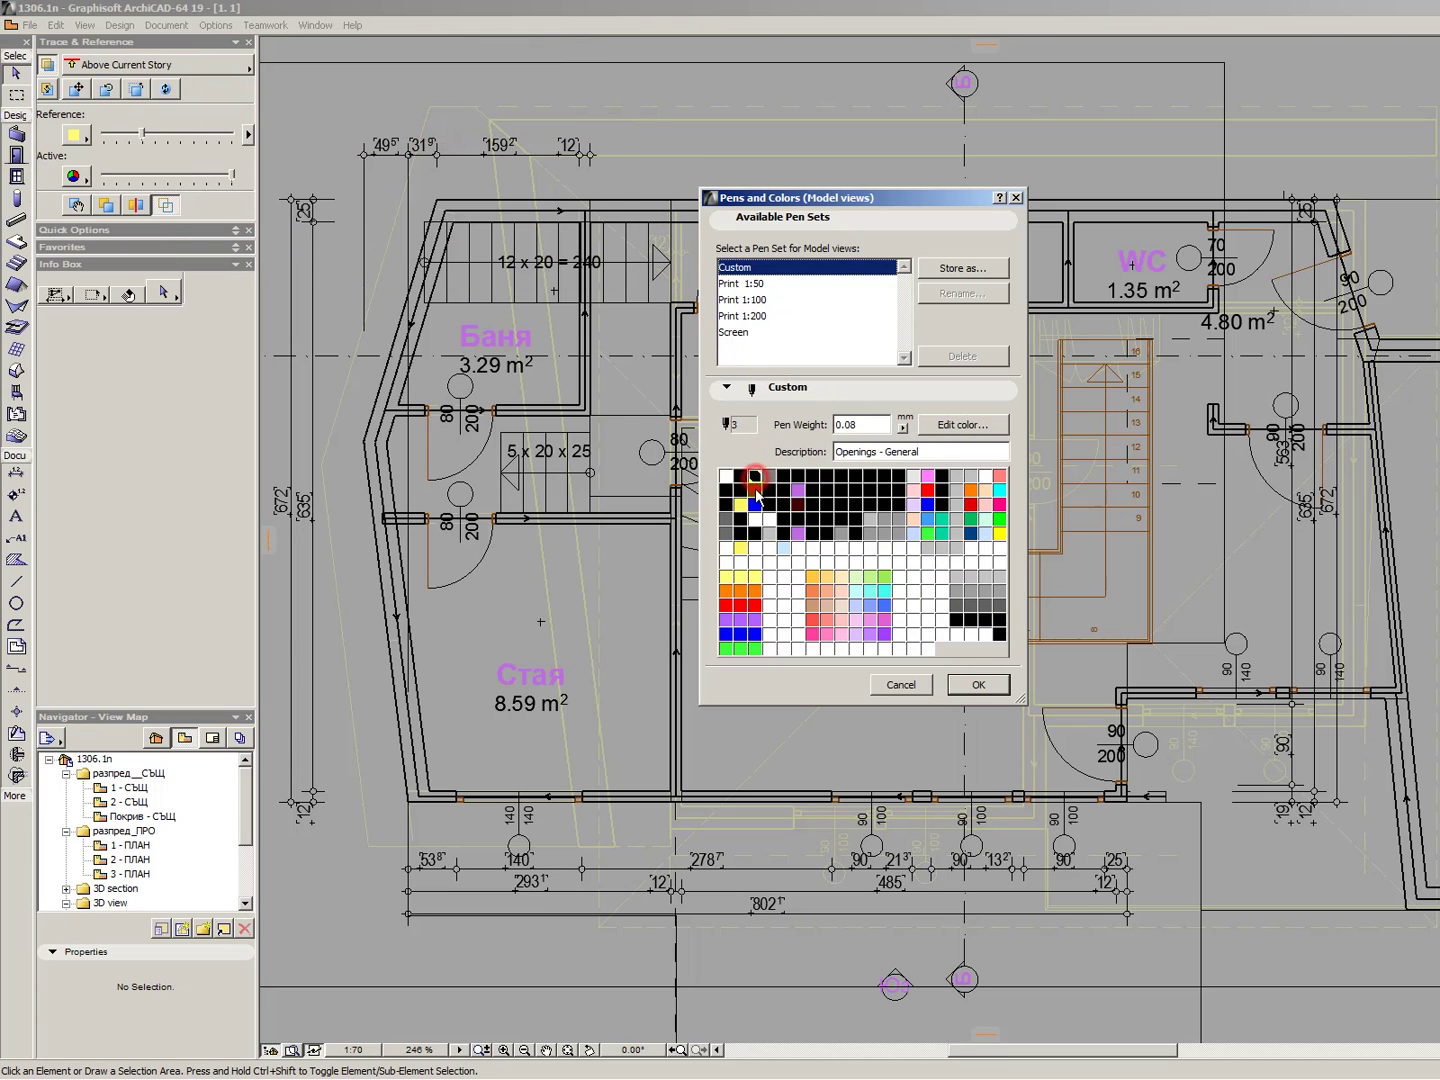
left_click(679, 411)
left_click(698, 535)
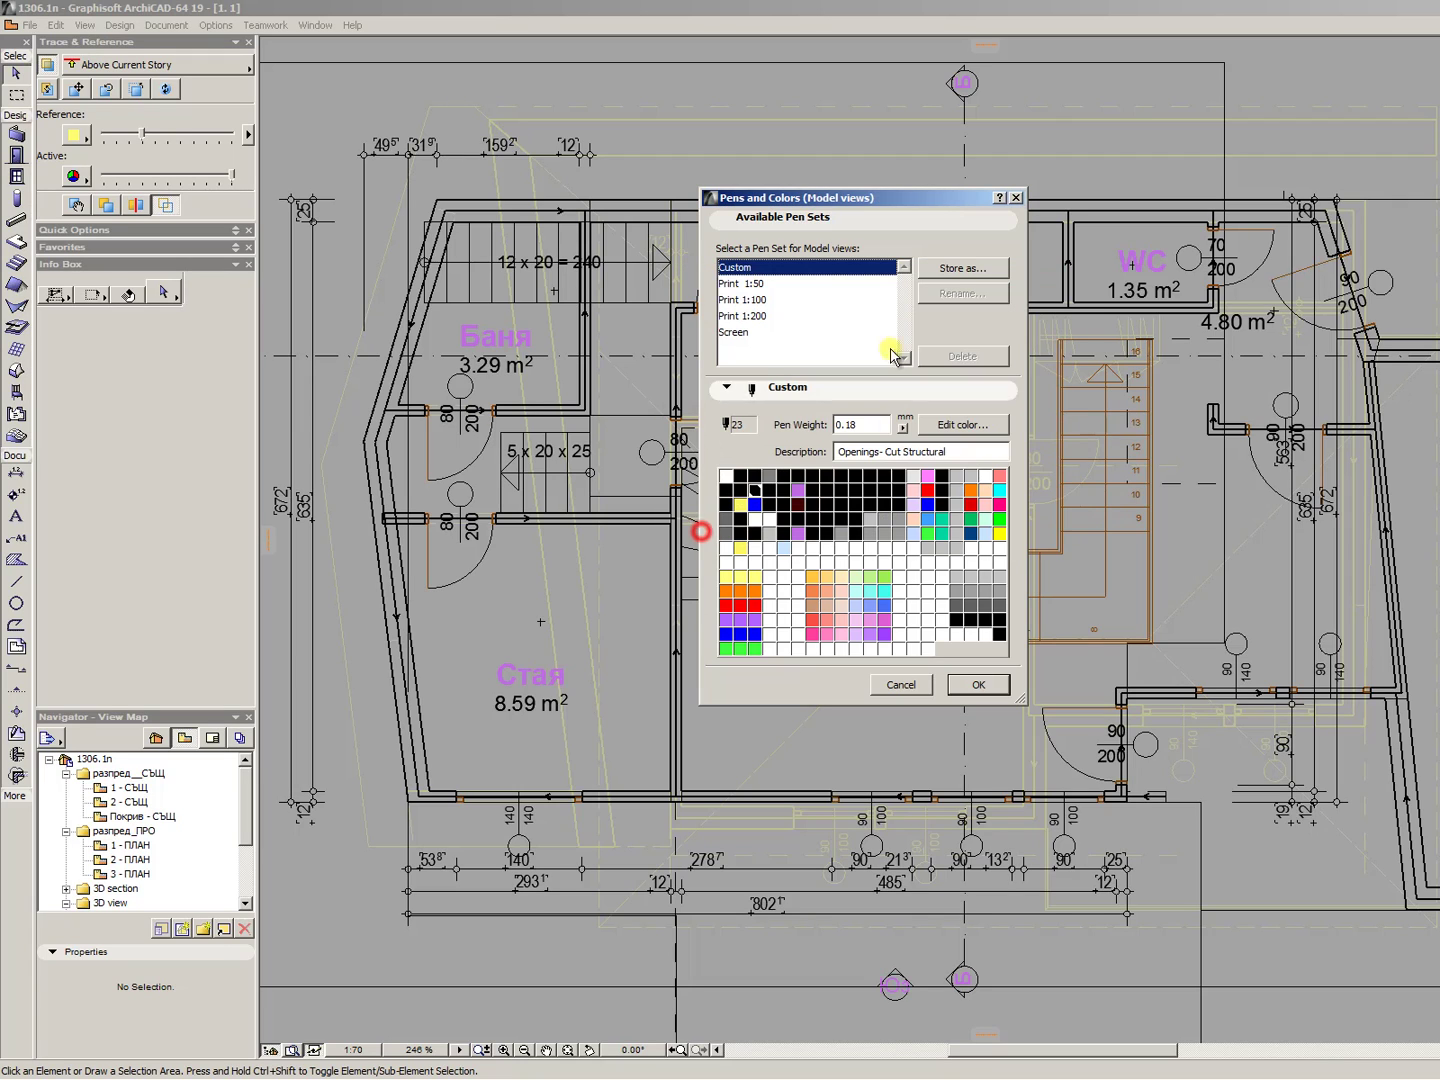
- Store the custom pen set by overwriting the Print 1:50 pen set and apply it to the model views
left_click(957, 276)
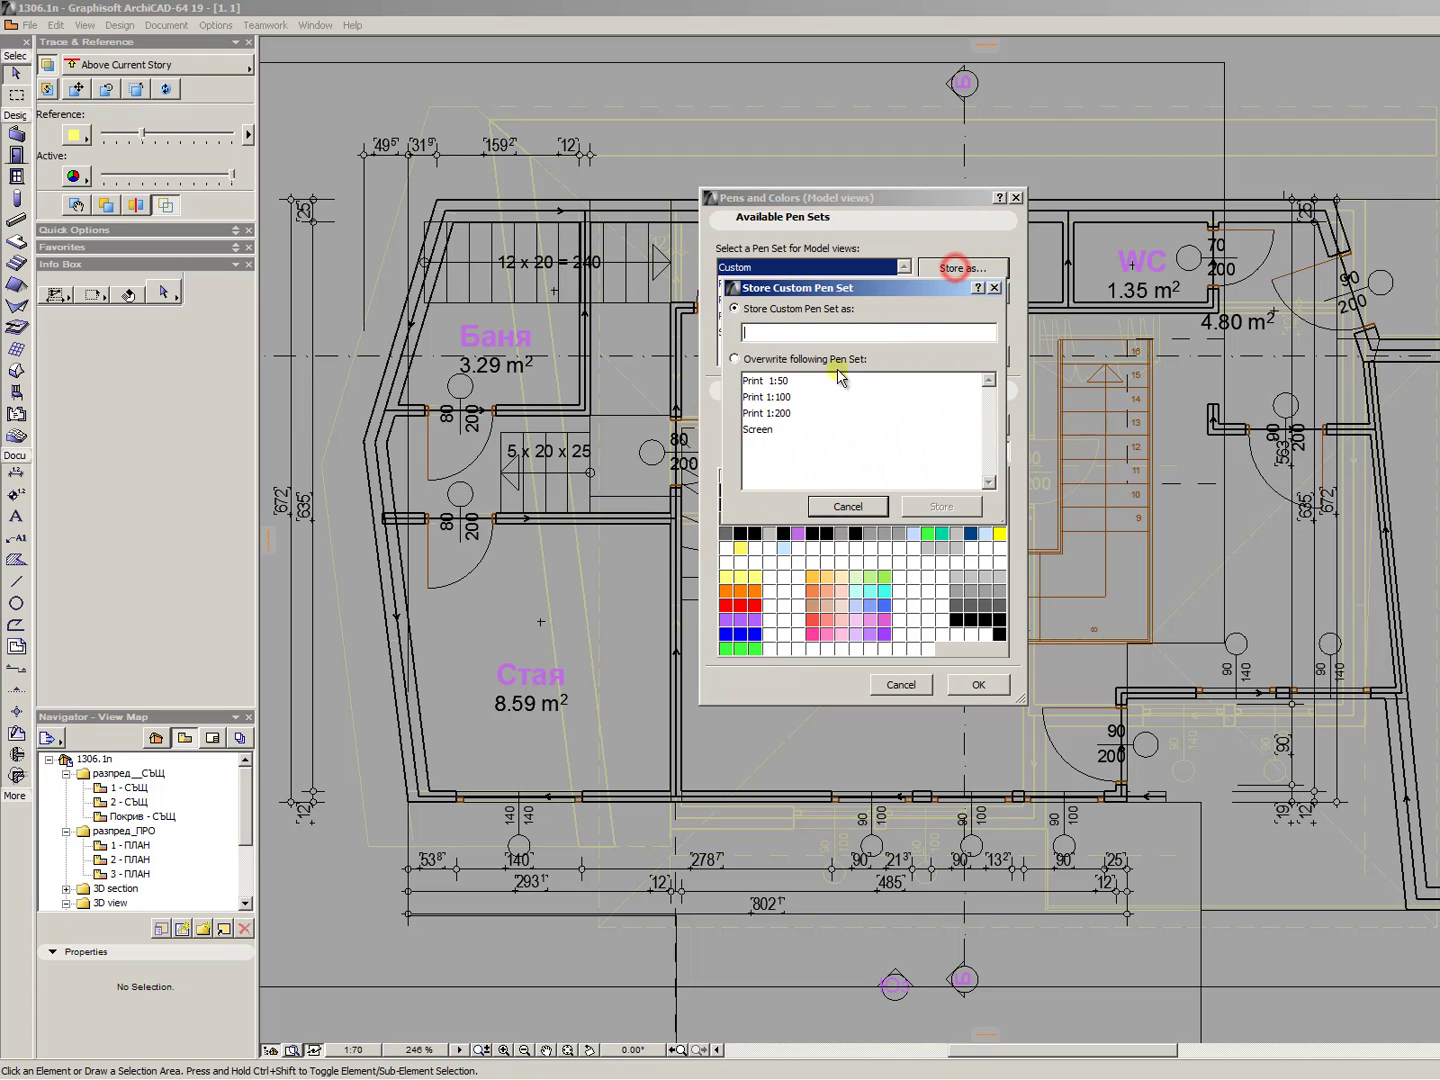
left_click(795, 382)
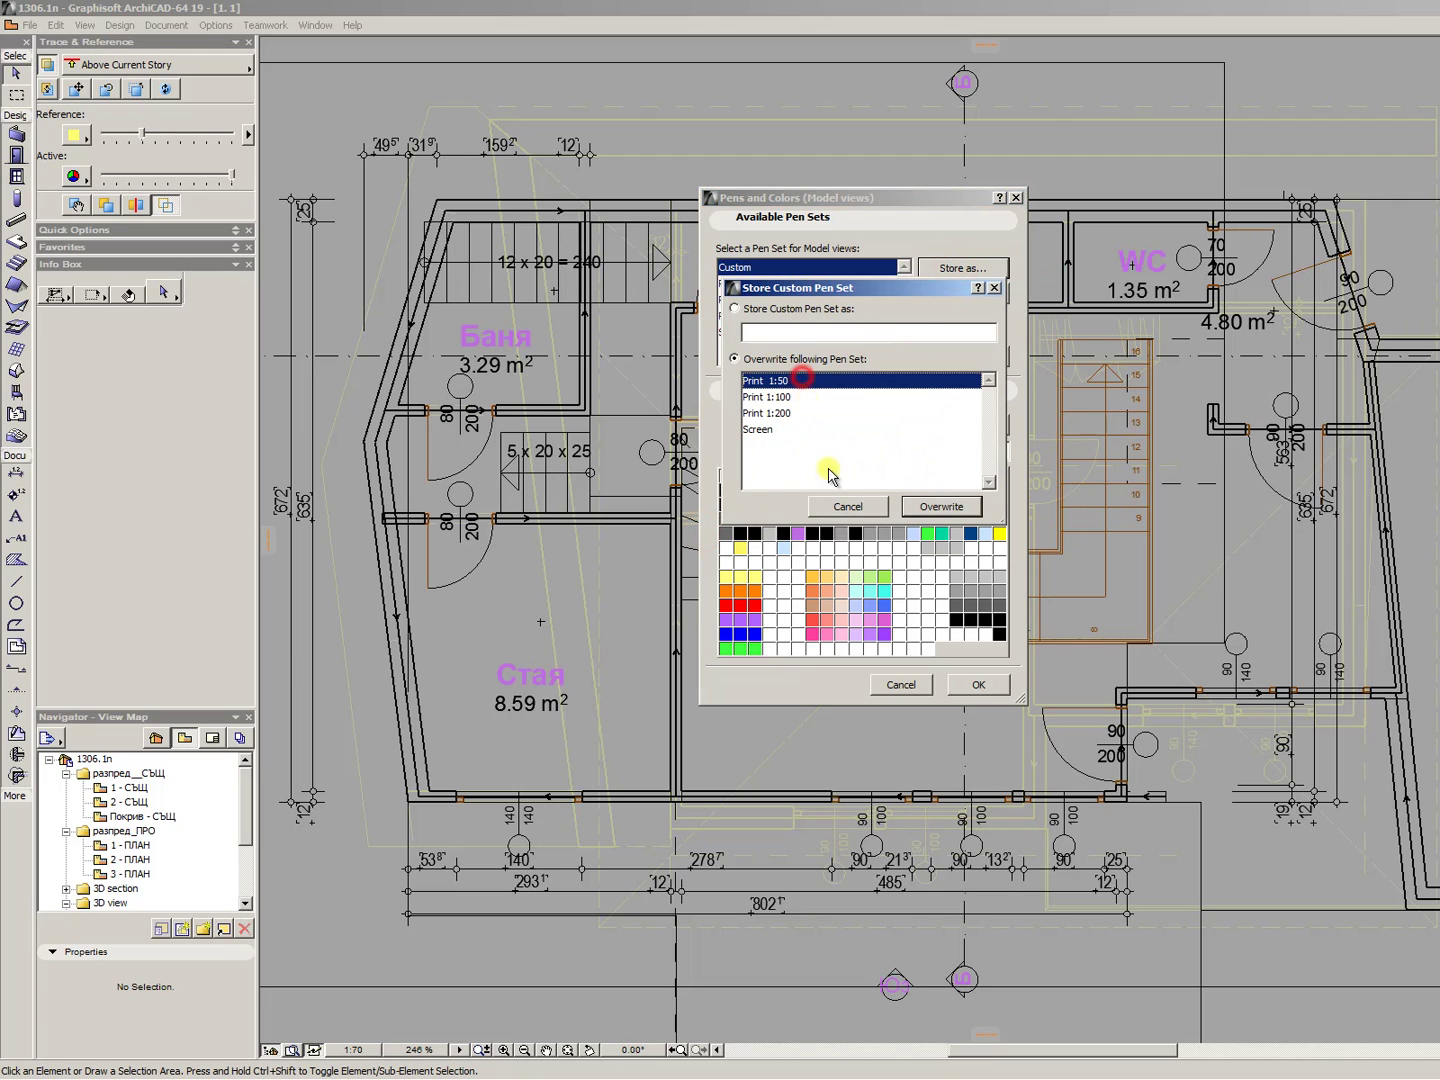
left_click(941, 506)
left_click(973, 685)
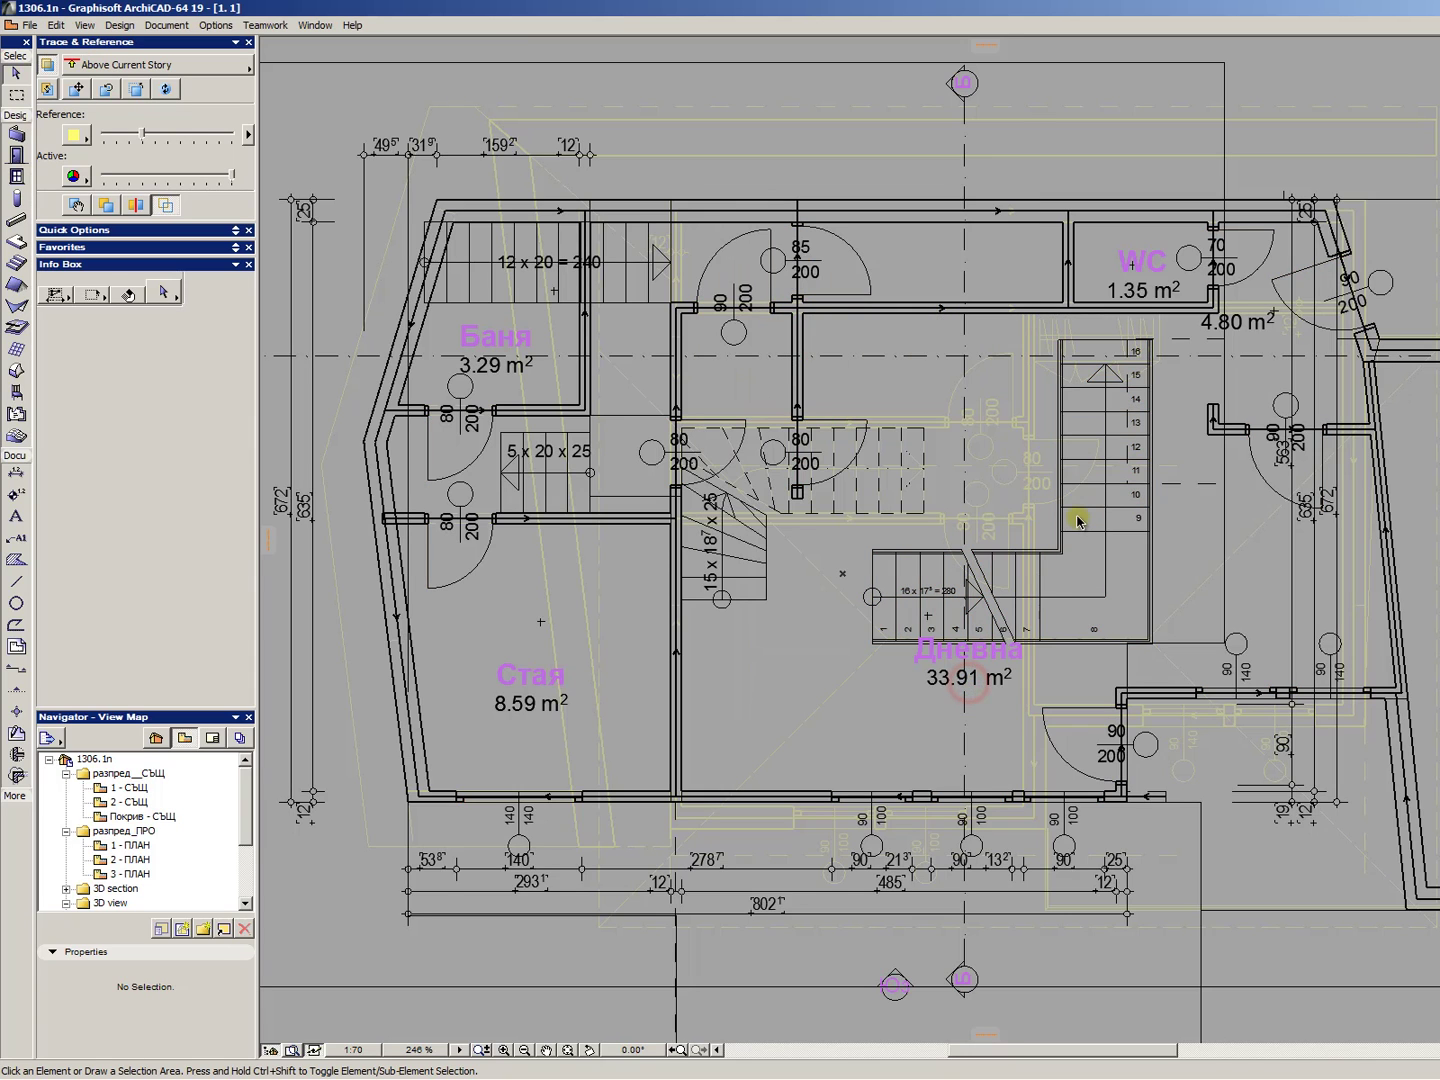
- Examine the line colours of the L-shaped stair on the plan at several zoom levels
scroll(1196, 565, "up", 3)
left_click(1048, 520)
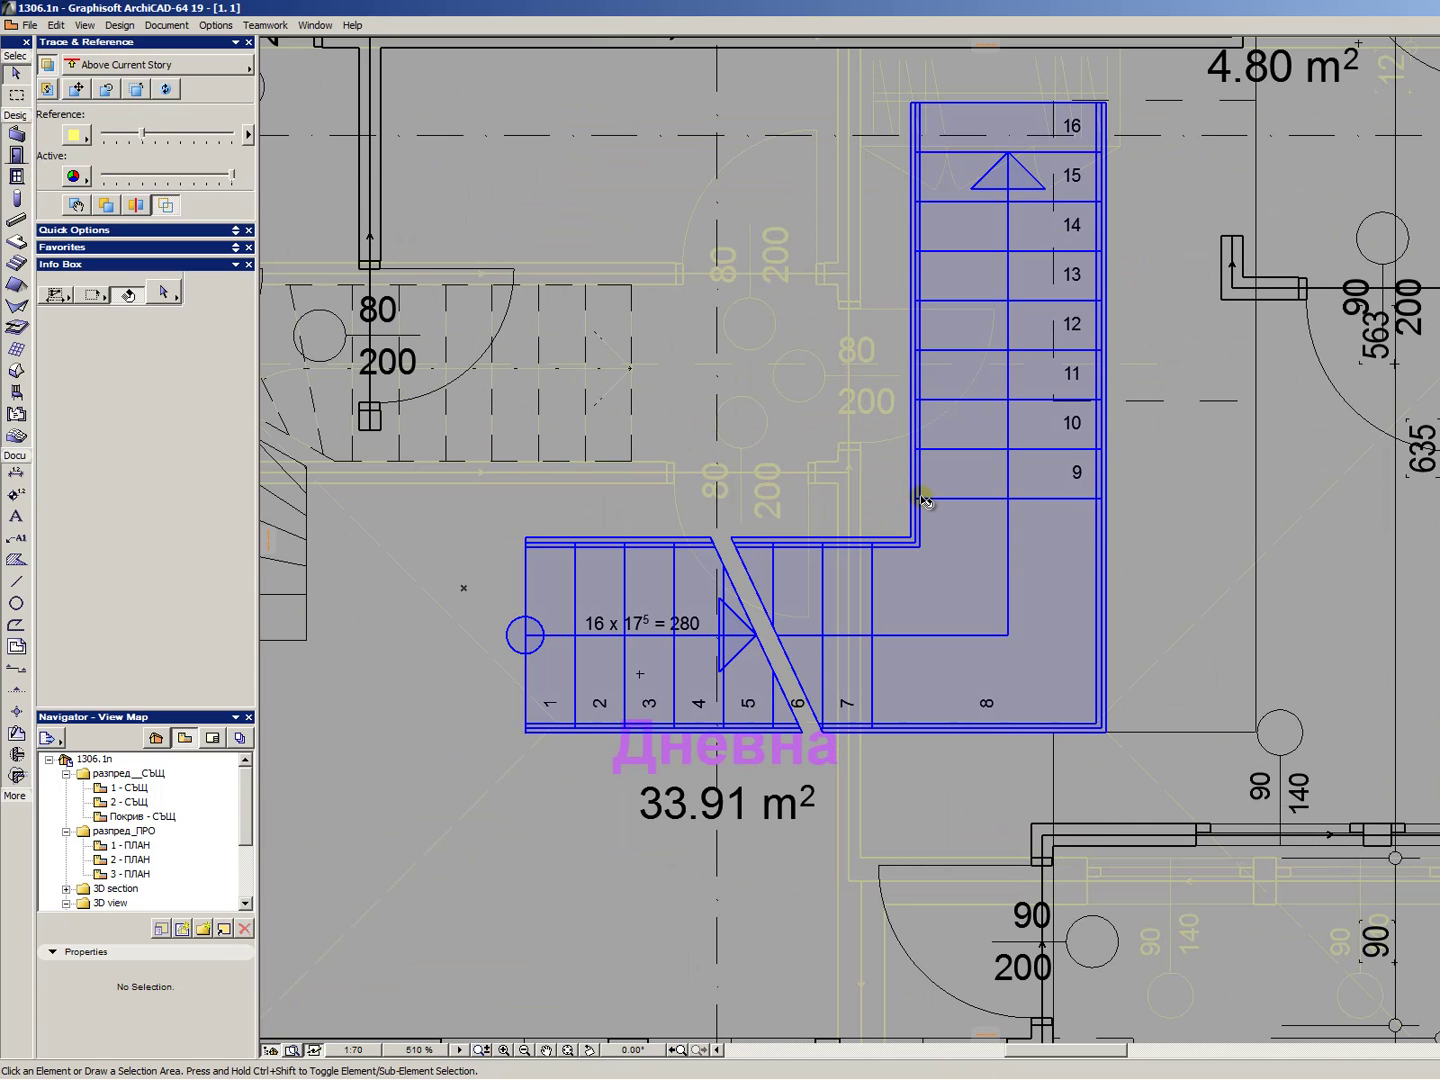
key("Escape")
scroll(904, 432, "down", 3)
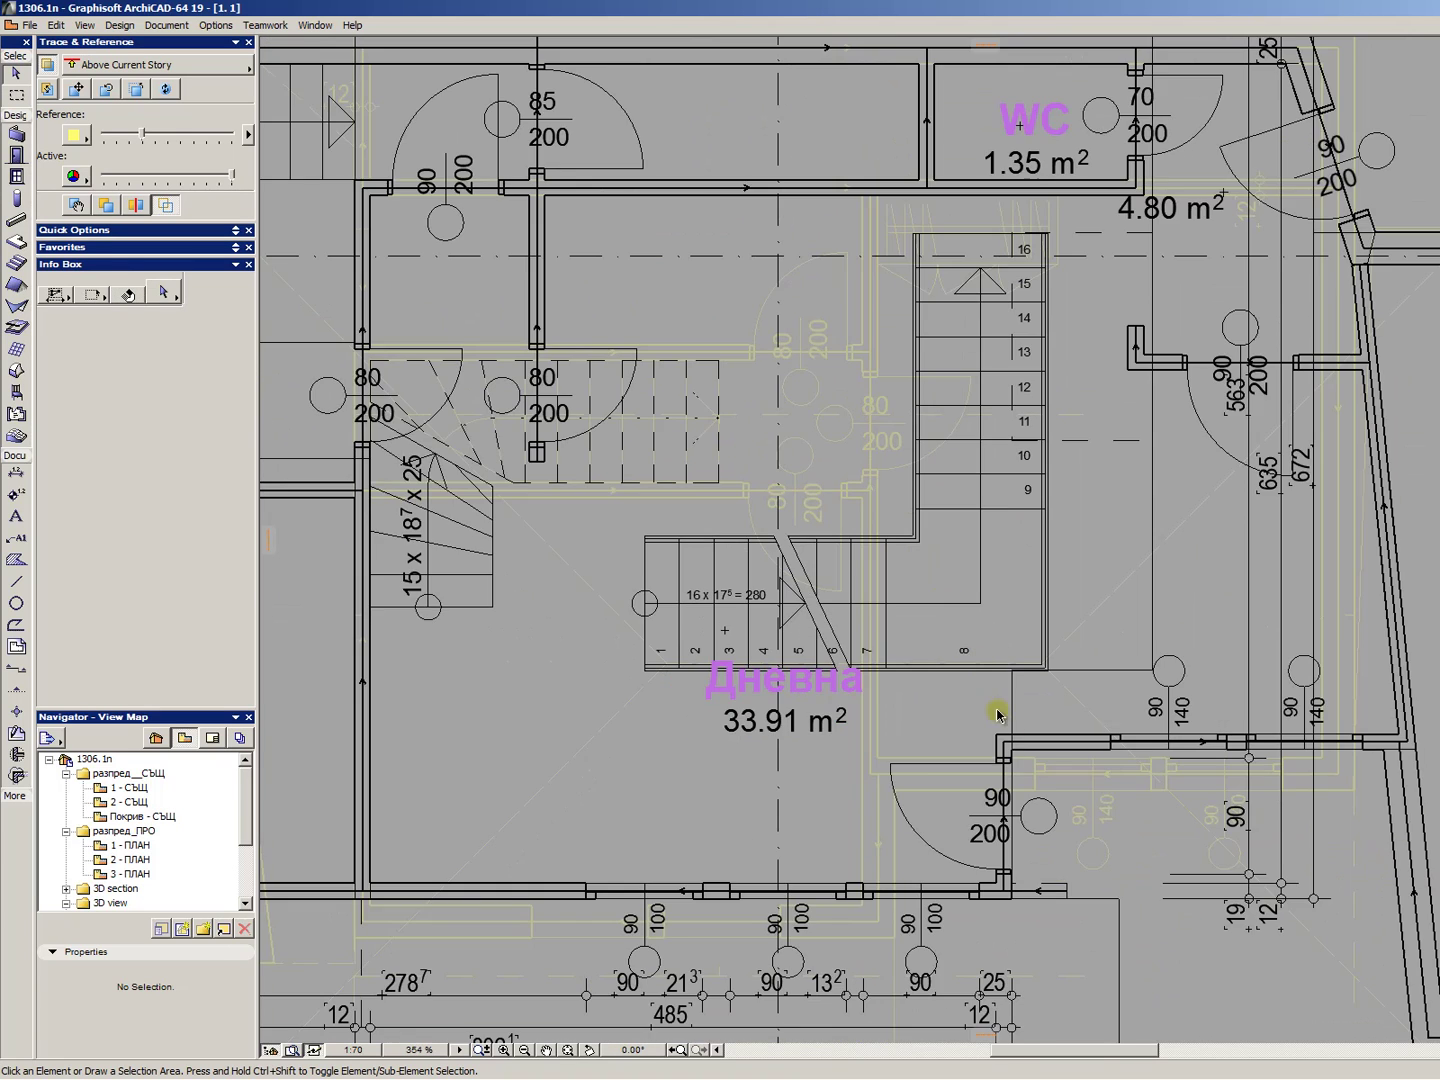
scroll(1000, 714, "up", 5)
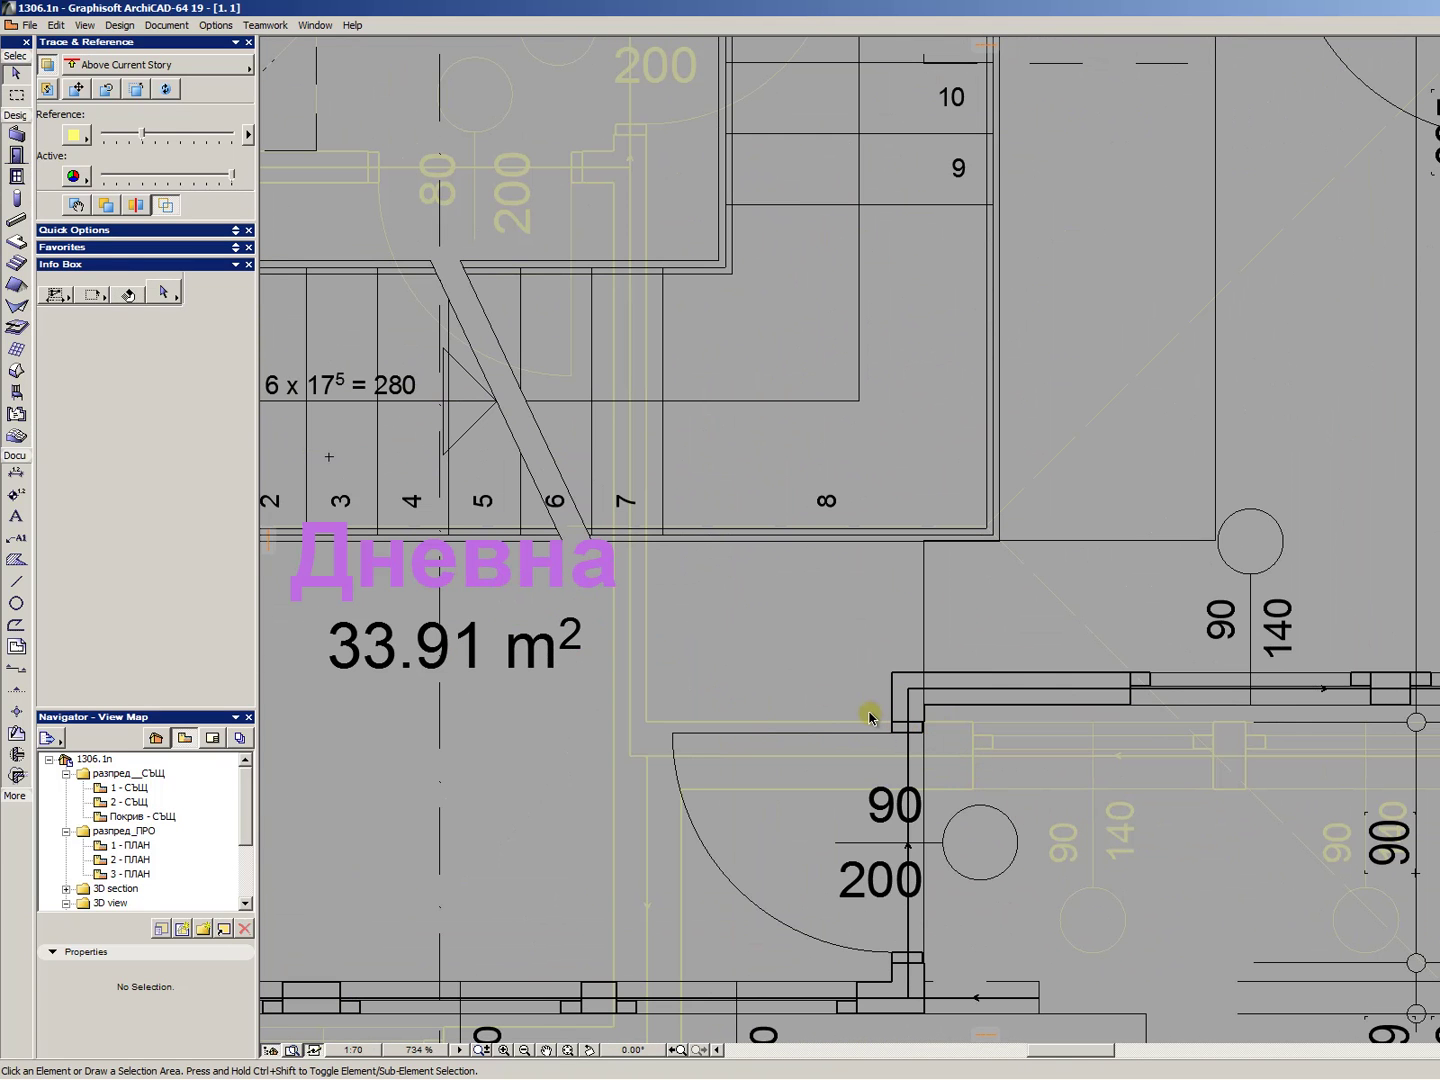
scroll(962, 696, "down", 3)
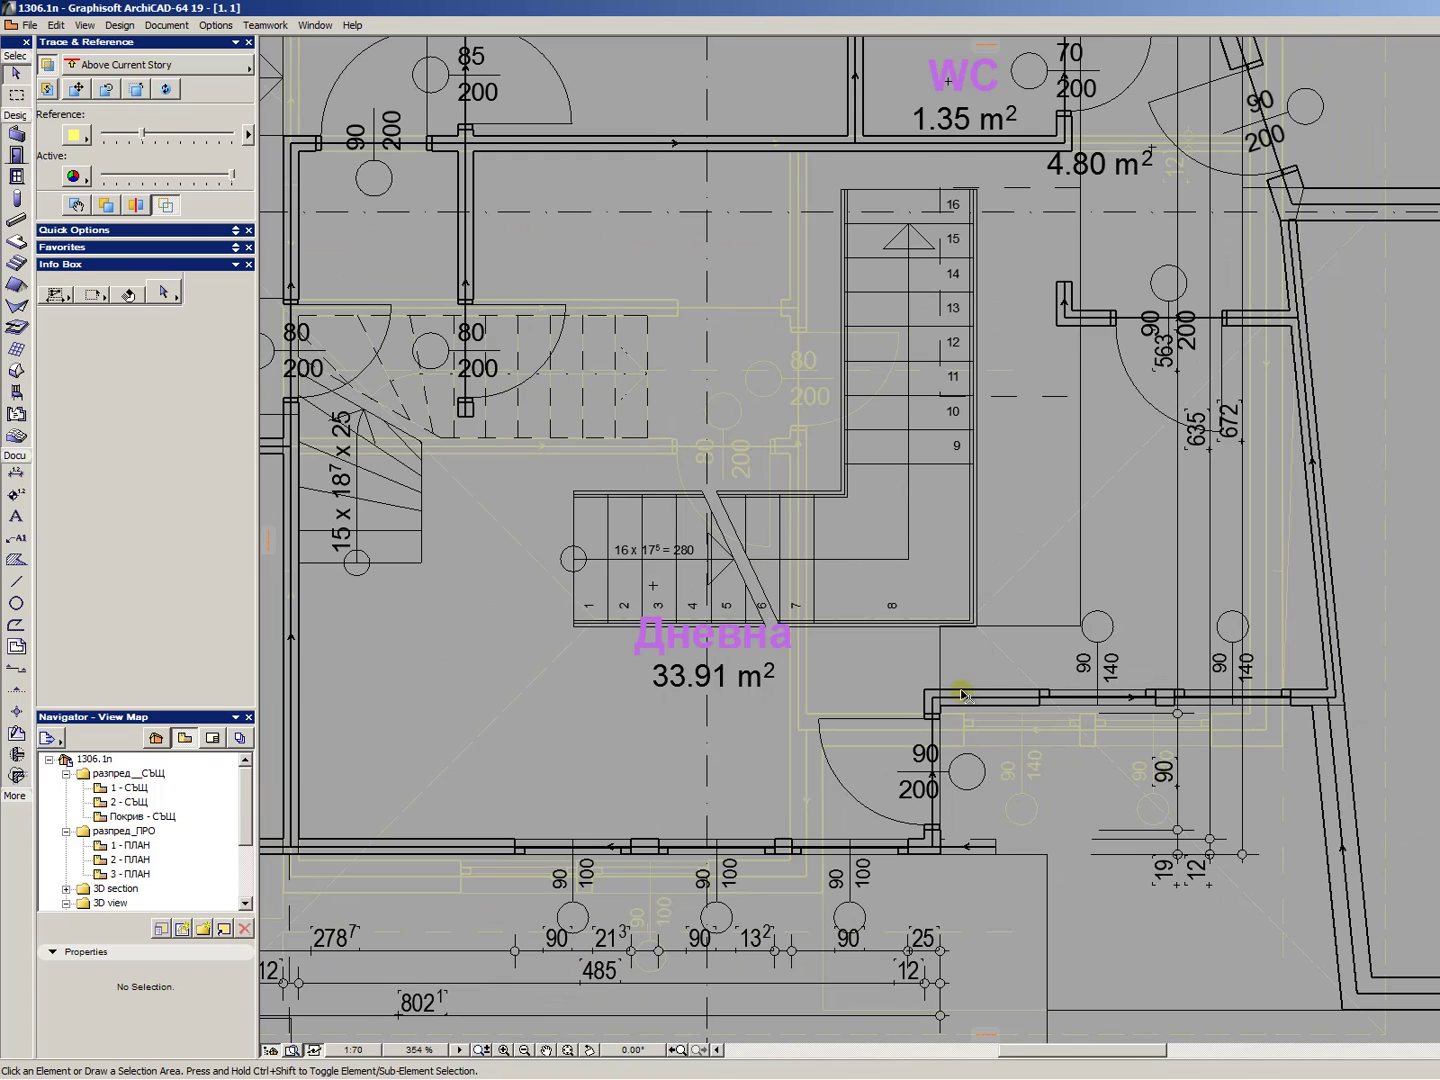
scroll(1122, 548, "down", 2)
scroll(1050, 452, "up", 3)
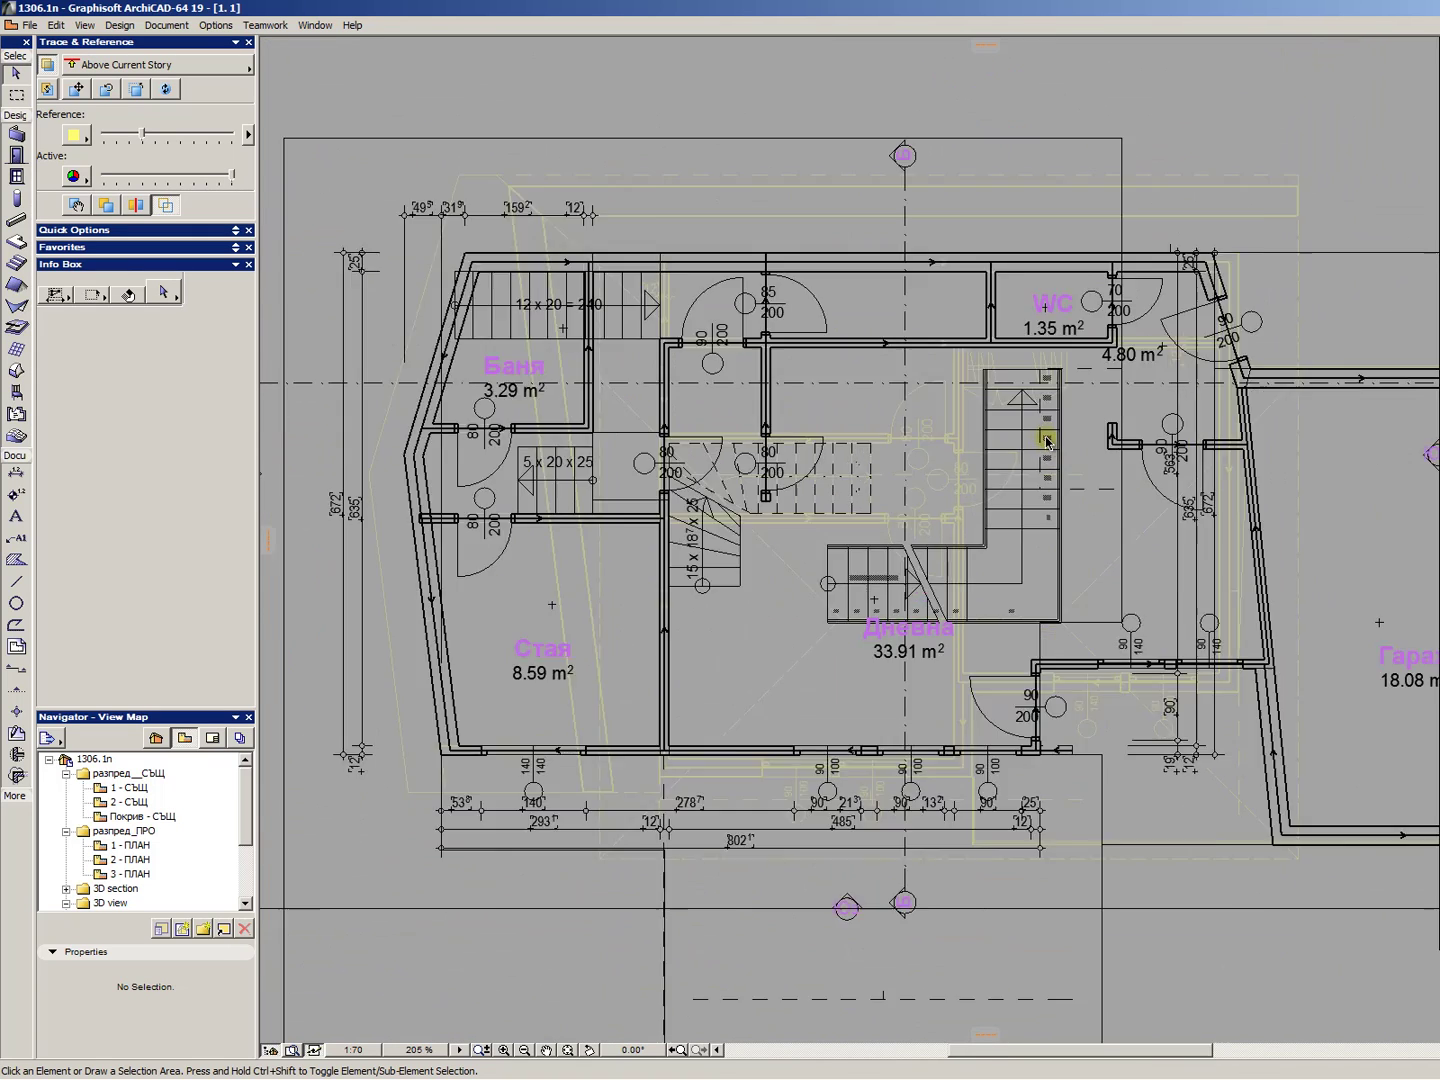
- Try pen 11 (0.18 mm) for the visible and invisible structure lines of the L-shaped stair's 2D symbol
left_click(1013, 463)
double_click(1013, 463)
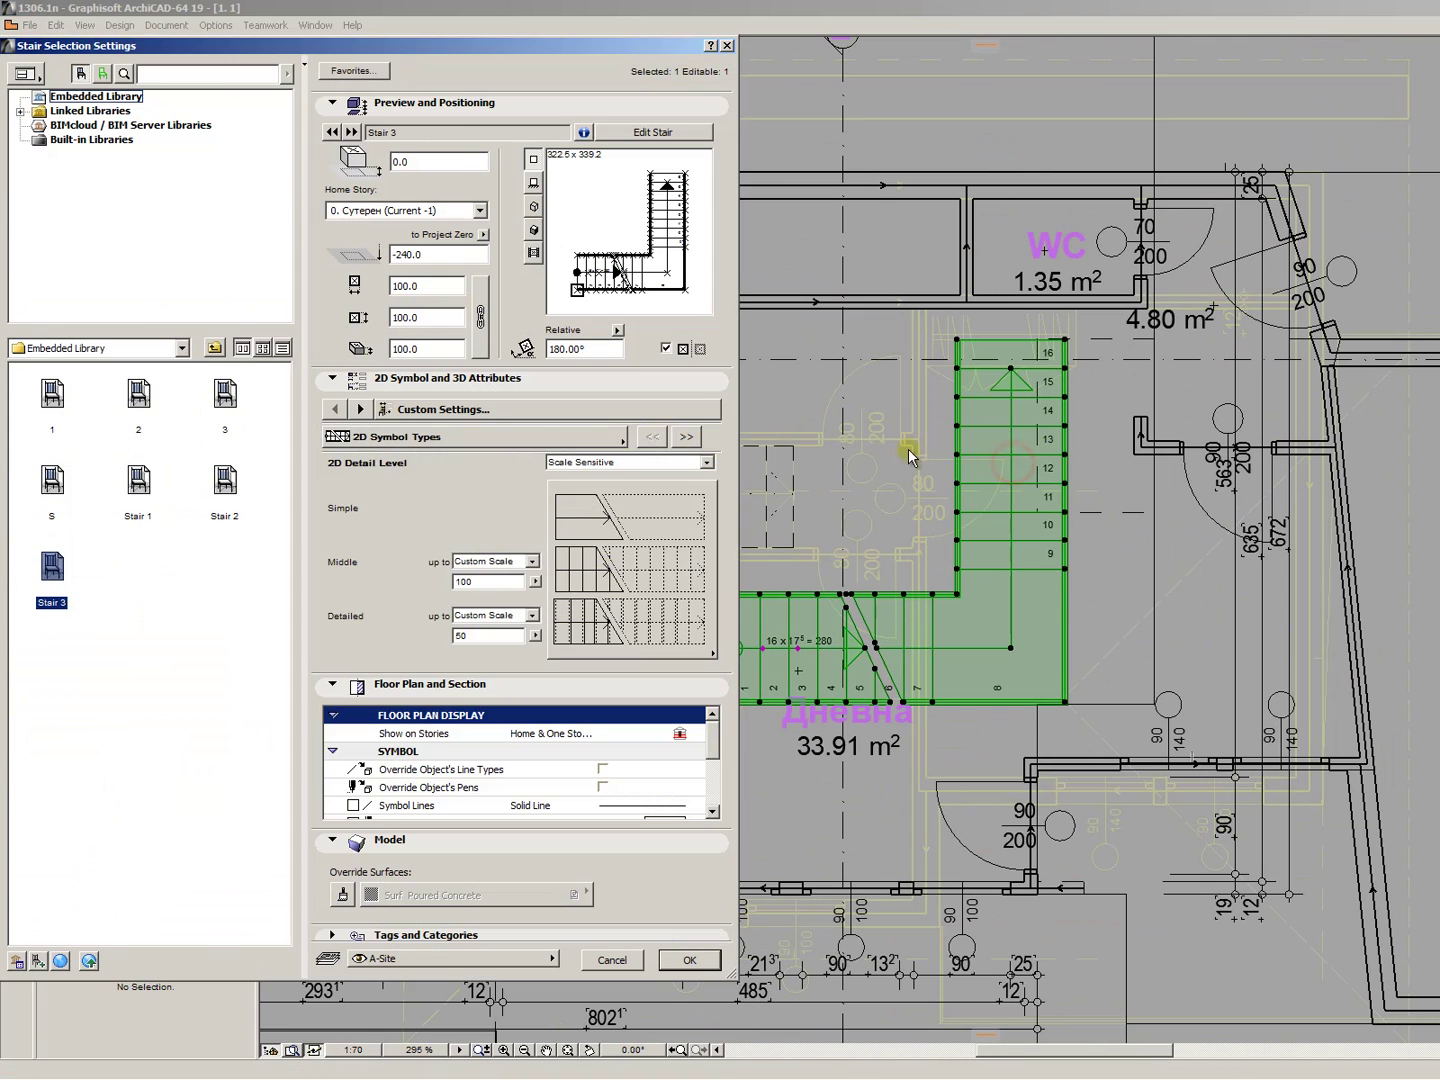
left_click(656, 132)
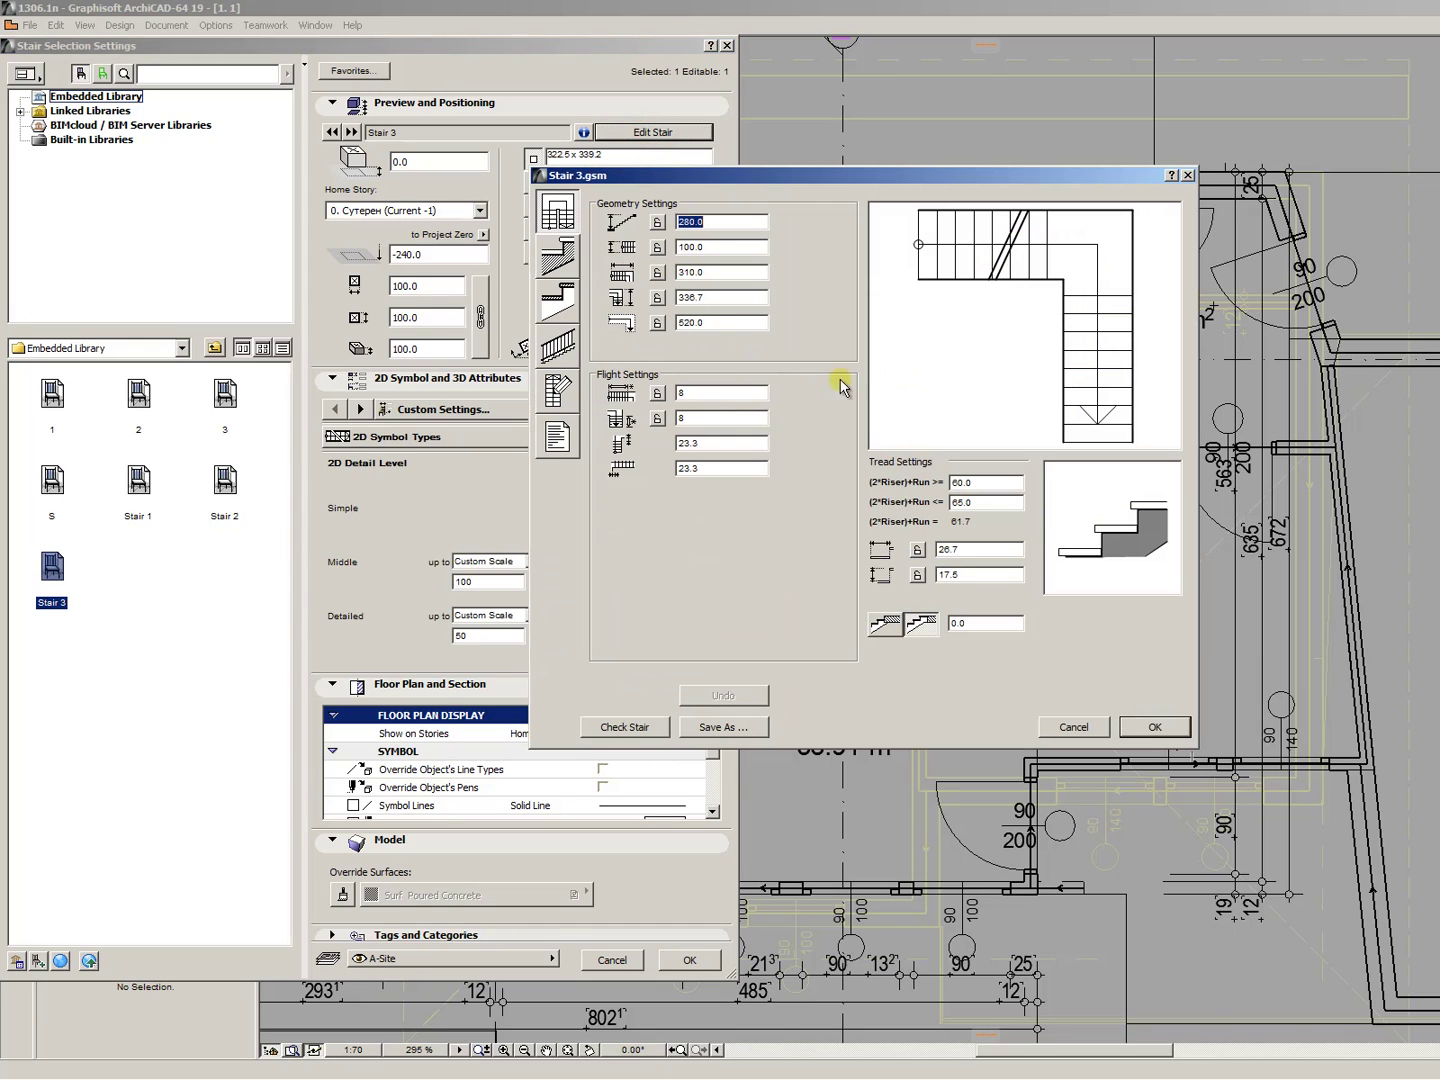
left_click(550, 390)
left_click(1163, 252)
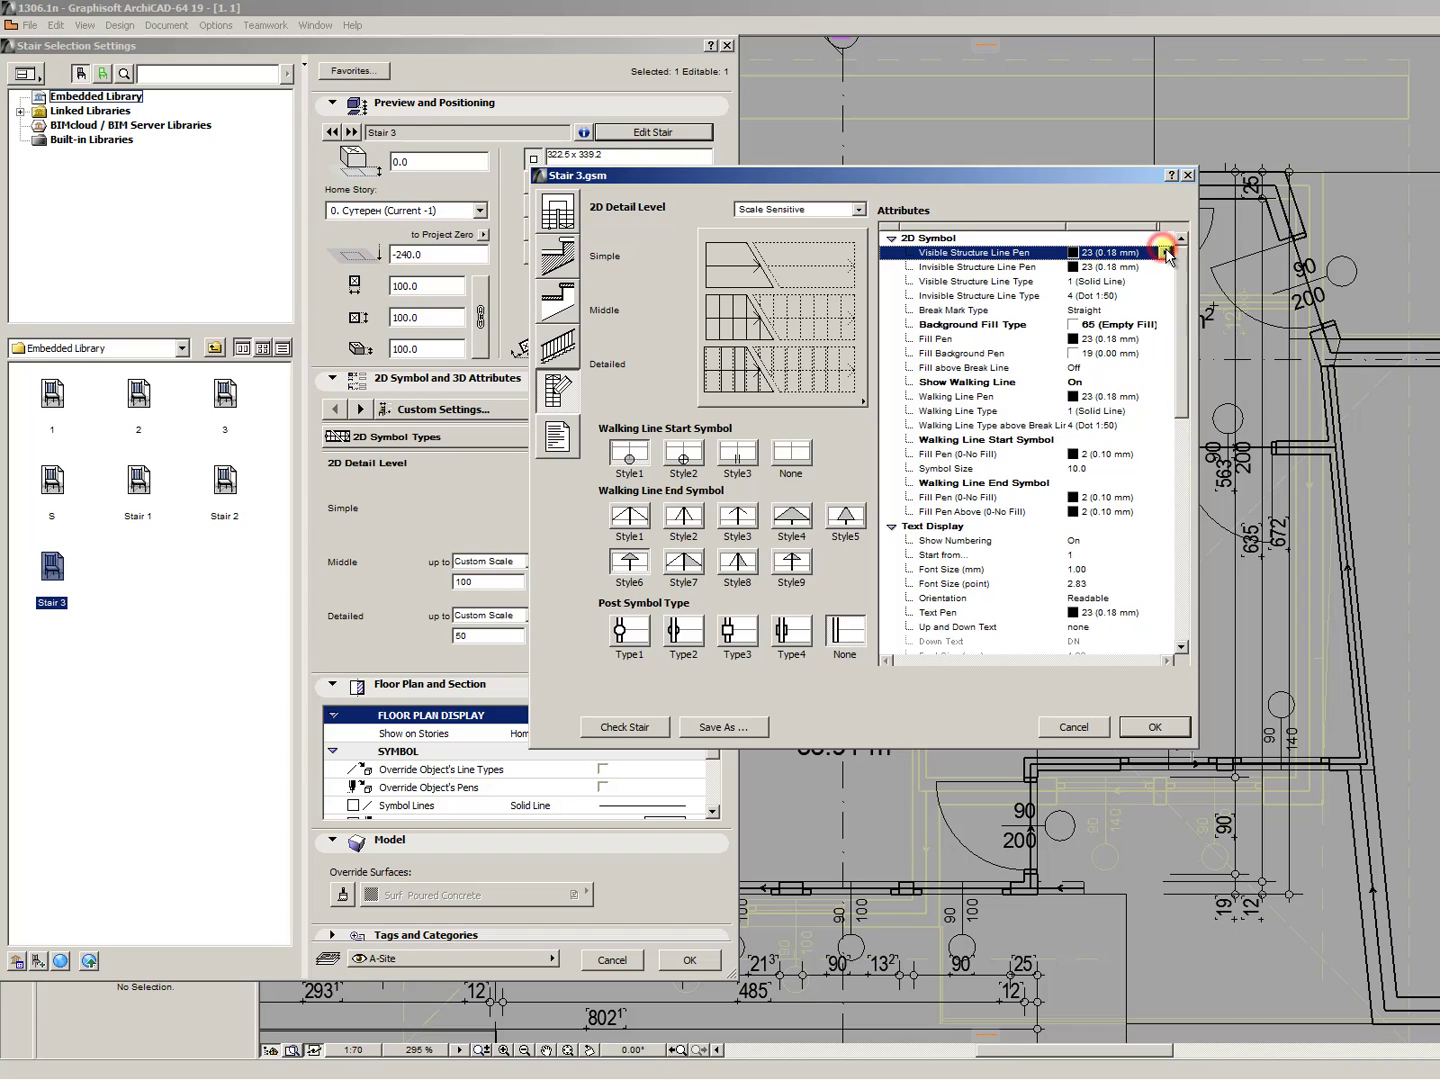
left_click(1165, 252)
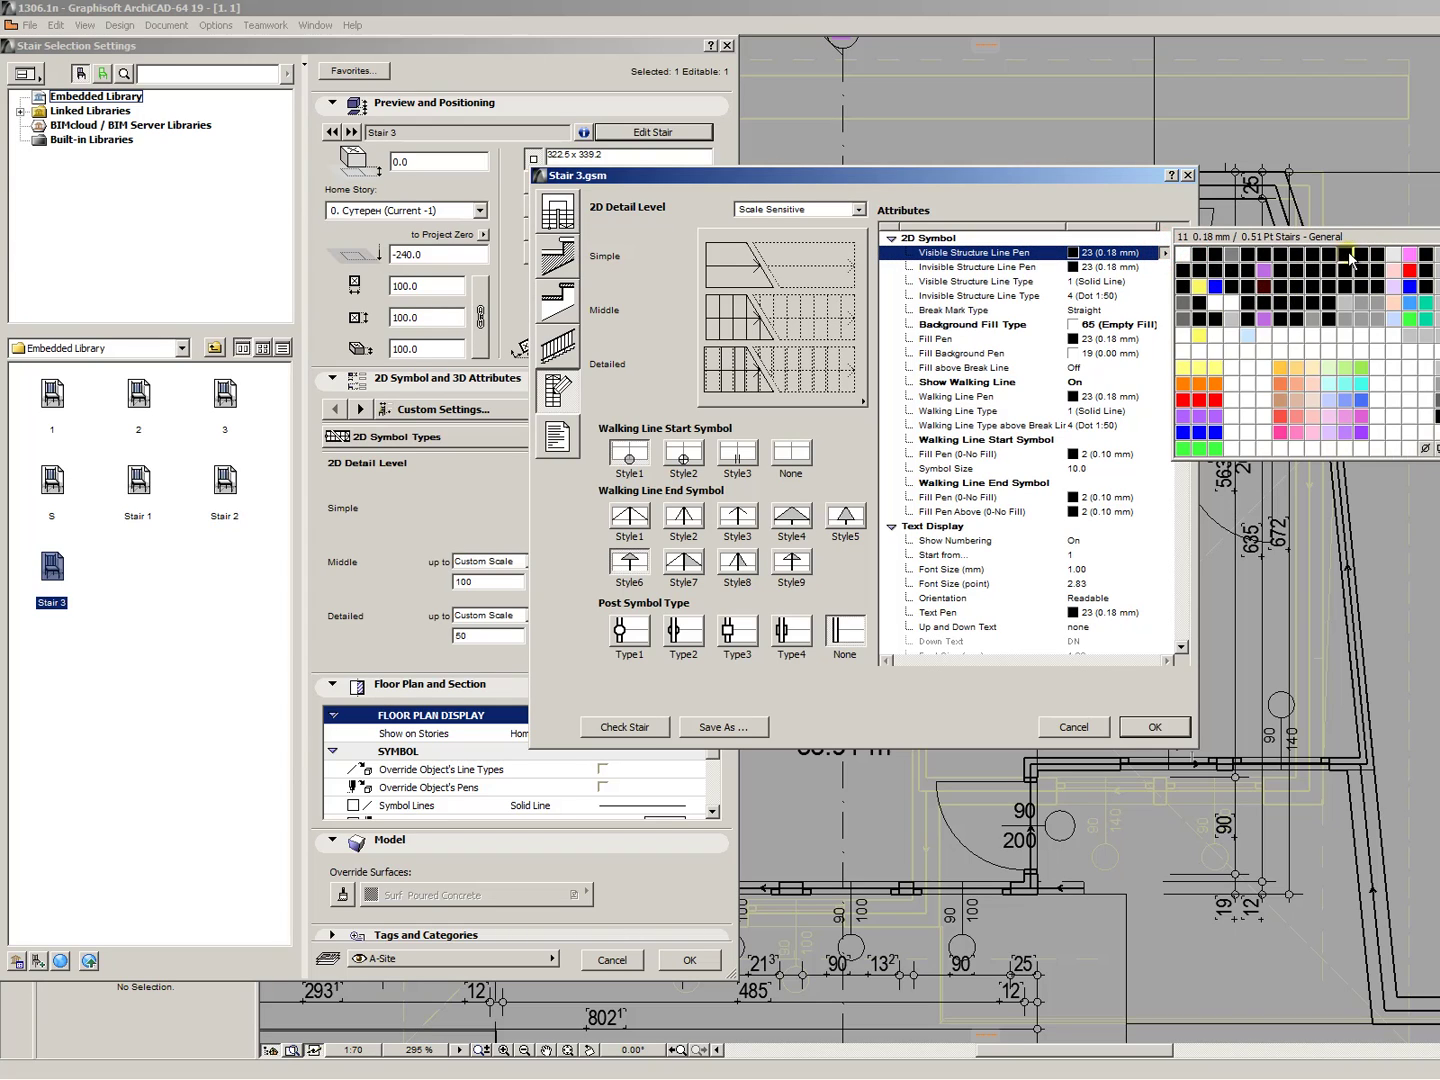
left_click(1355, 260)
left_click(1150, 268)
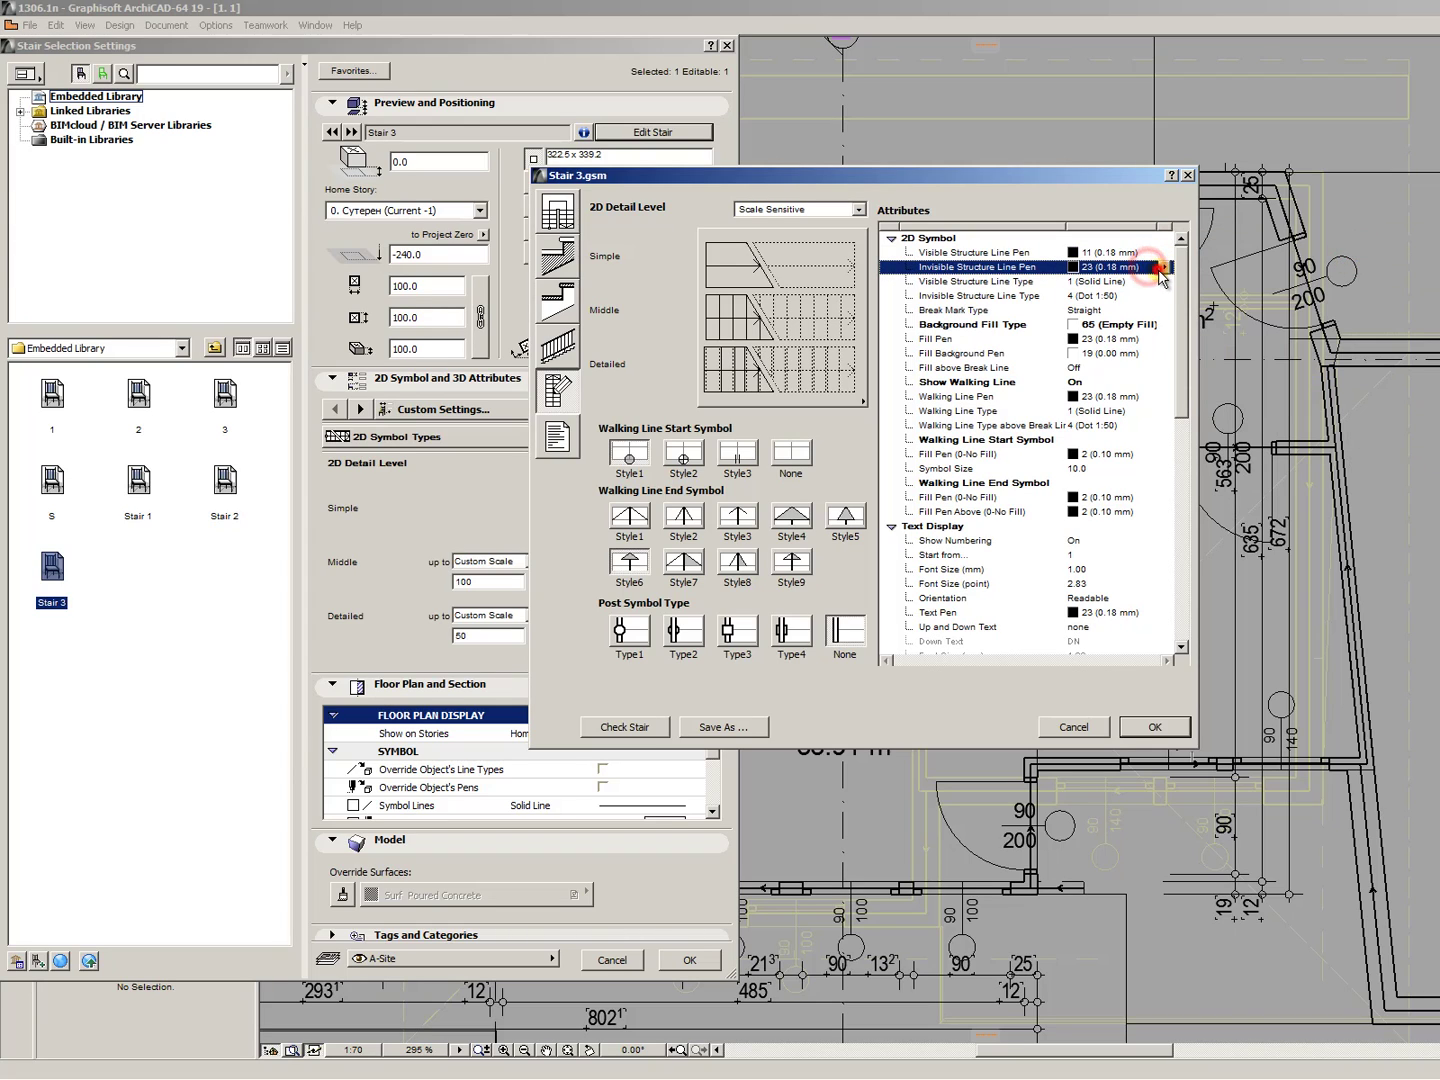
left_click(1163, 268)
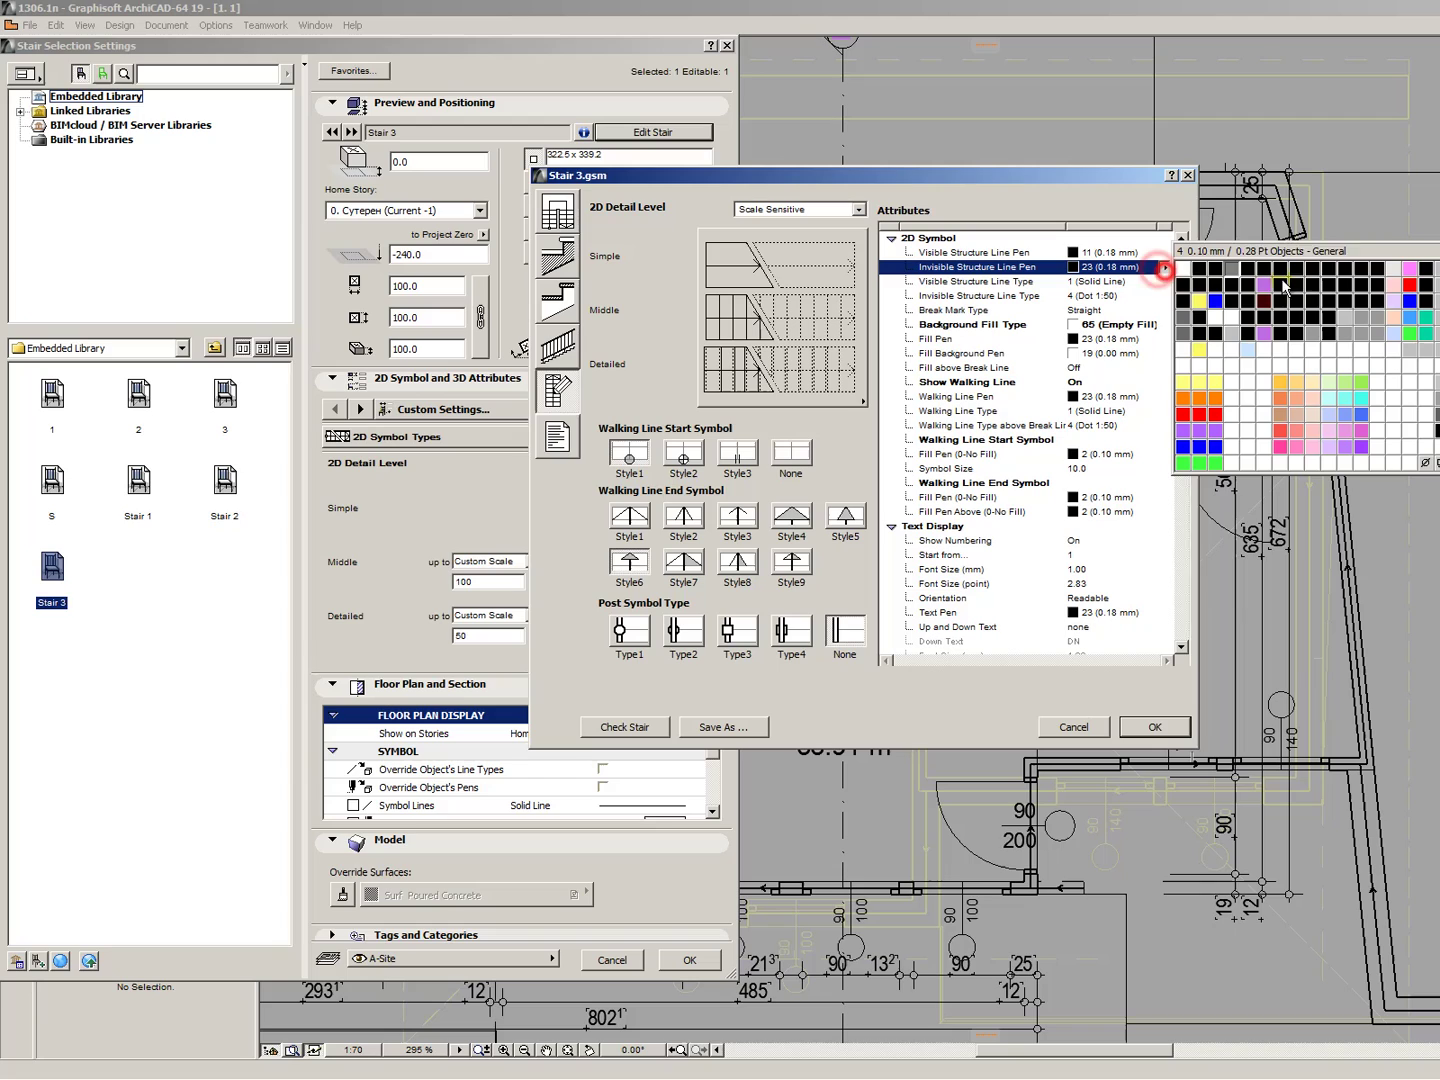
left_click(1345, 270)
- View the pen choices for the 2D symbol's fill pen and discard all changes to the stair's settings
left_click(1160, 339)
left_click(1161, 340)
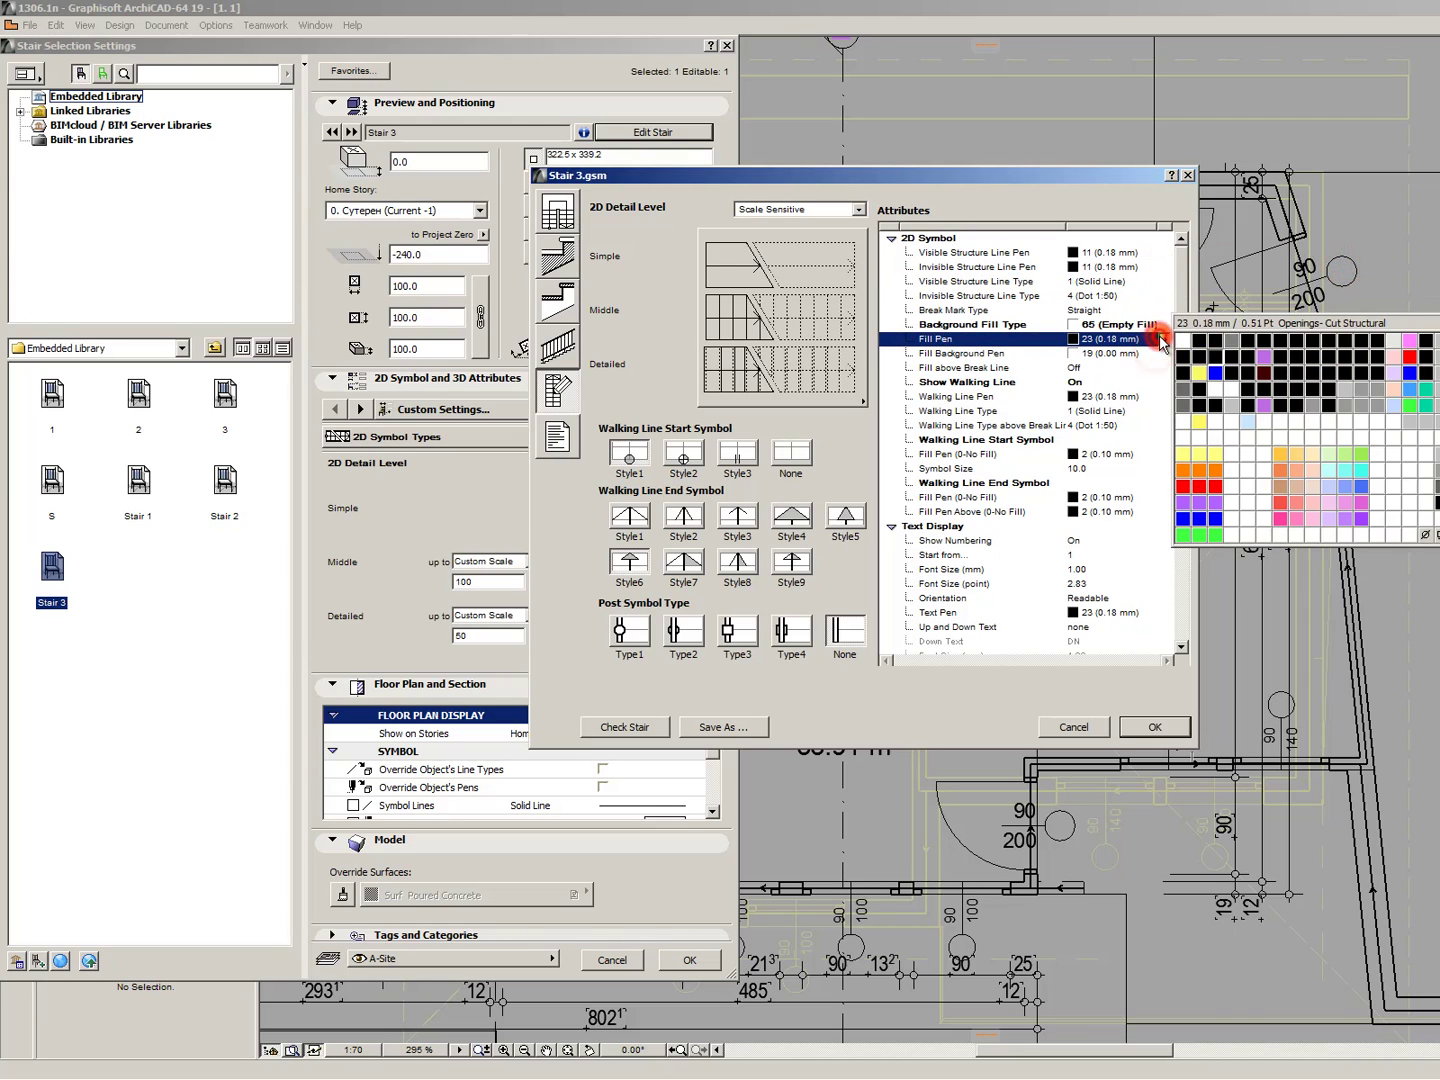
left_click(1161, 340)
left_click(1085, 727)
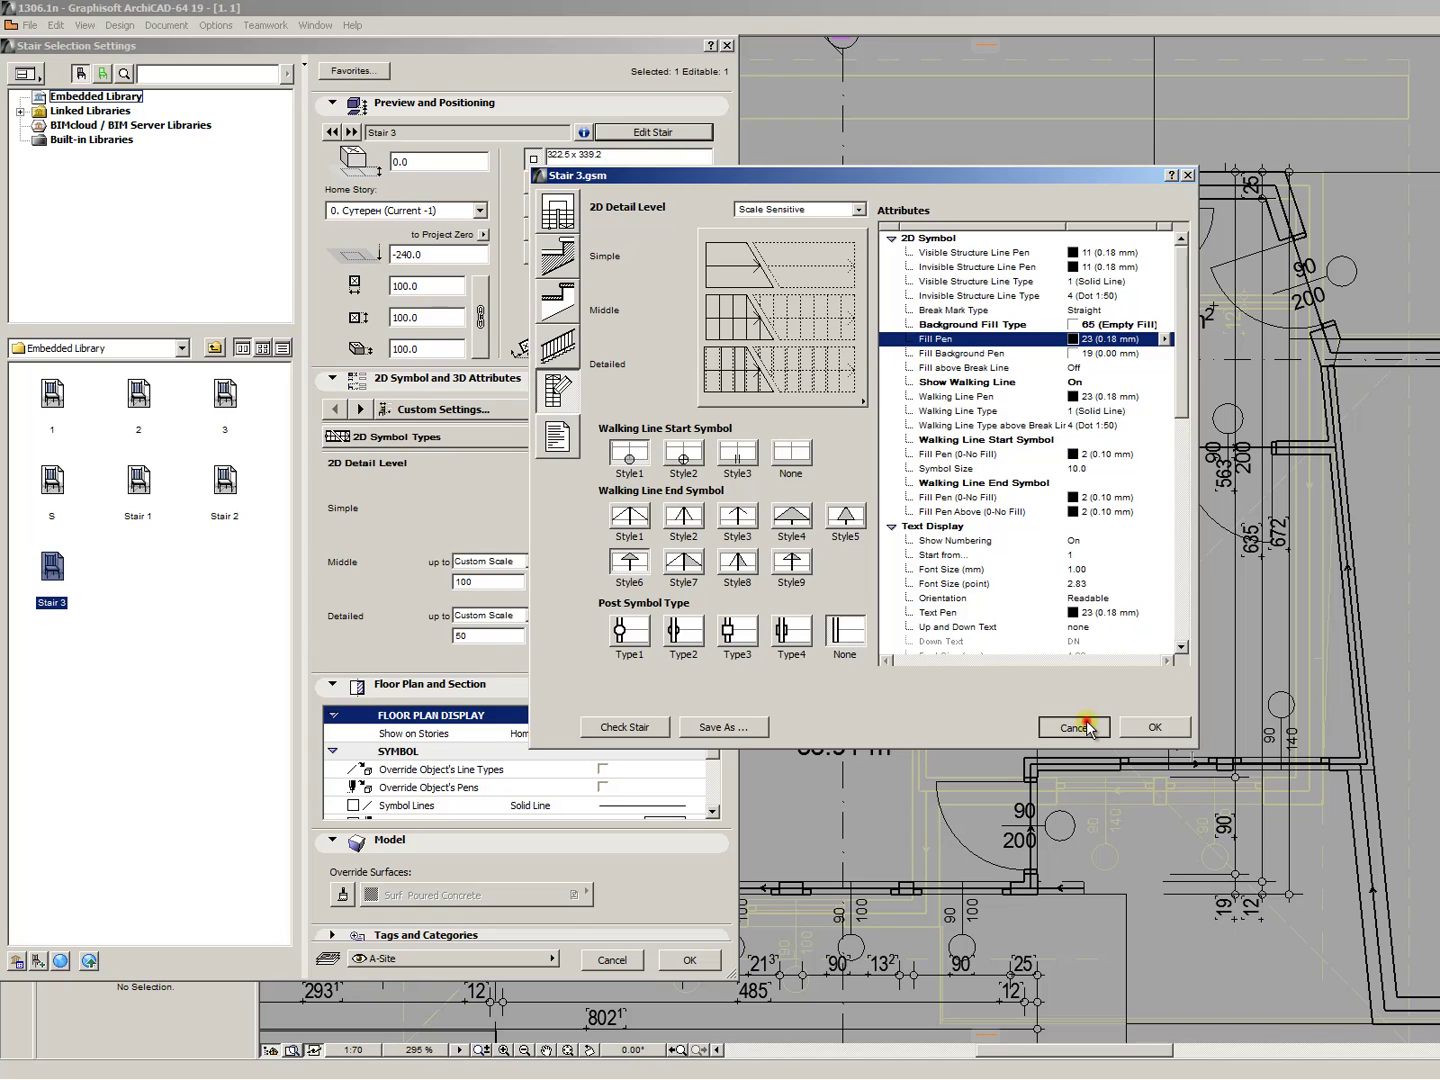
left_click(624, 958)
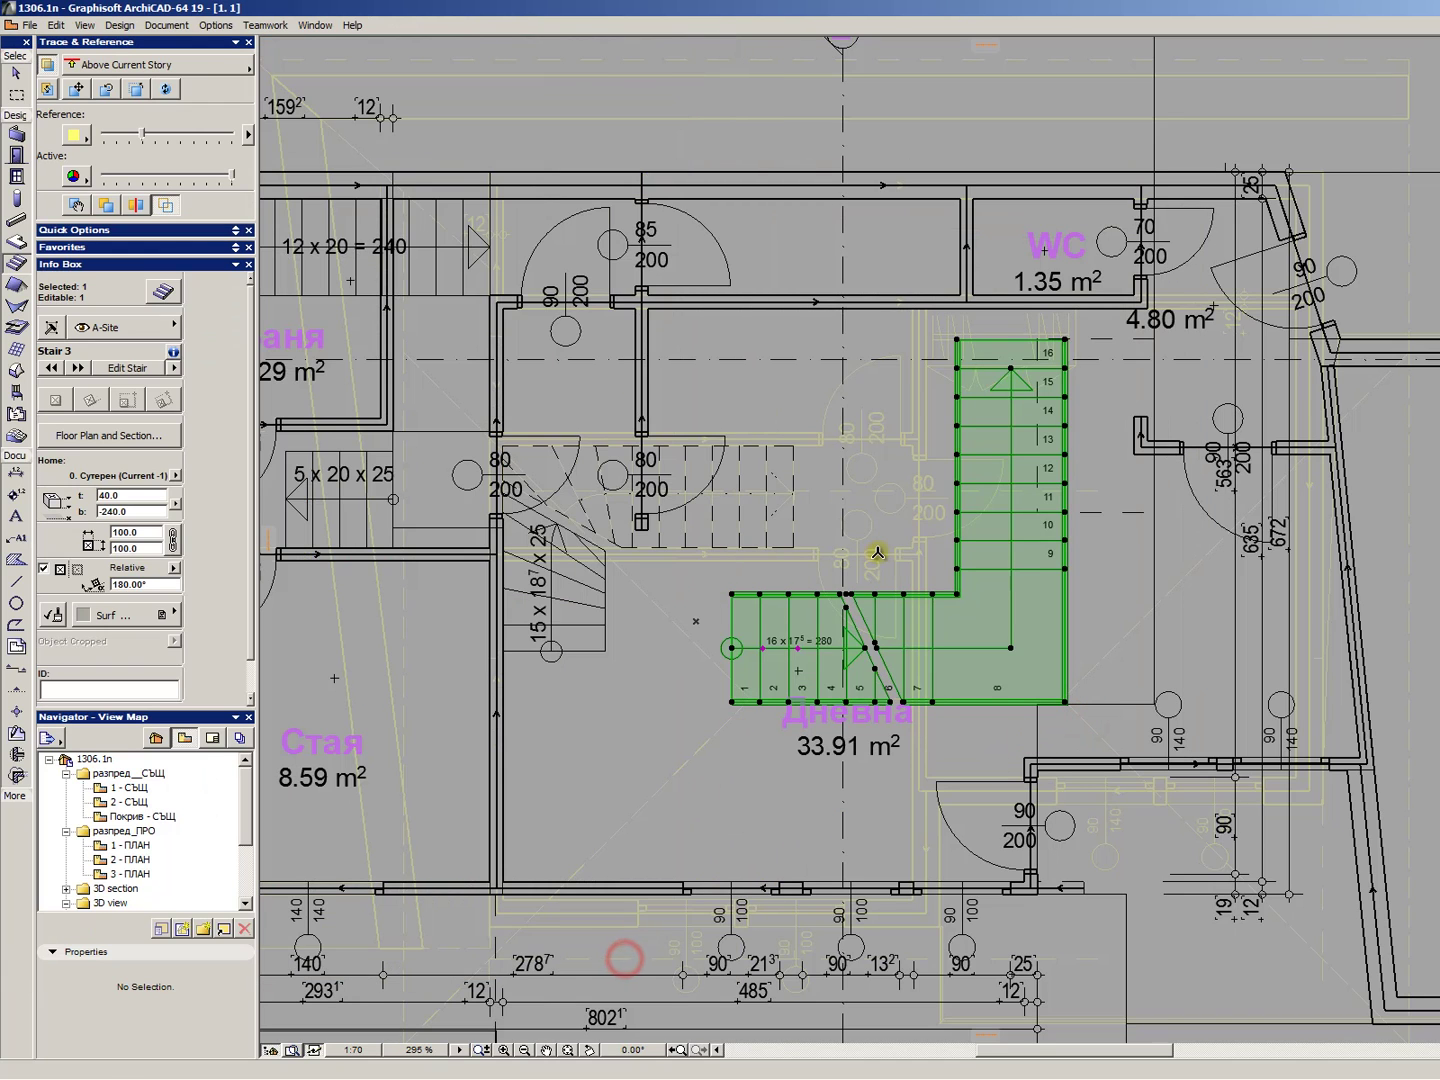
- Delete the L-shaped stair from the living room area of the floor plan
scroll(1110, 532, "down", 2)
left_click(1038, 568)
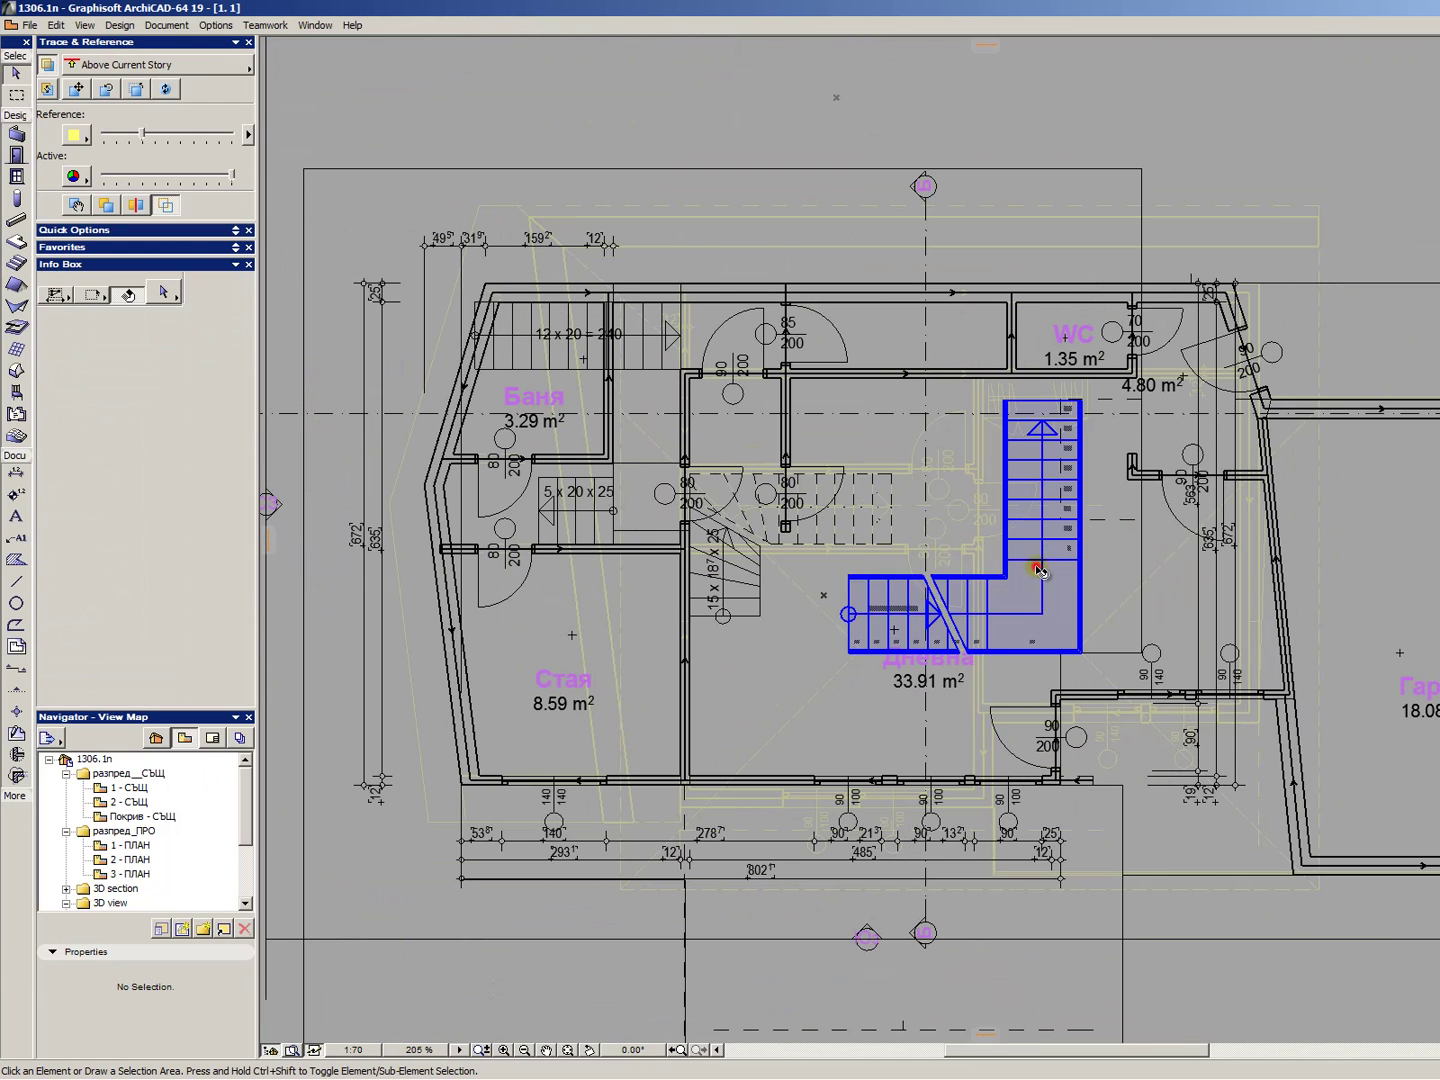
key("Delete")
scroll(712, 571, "up", 3)
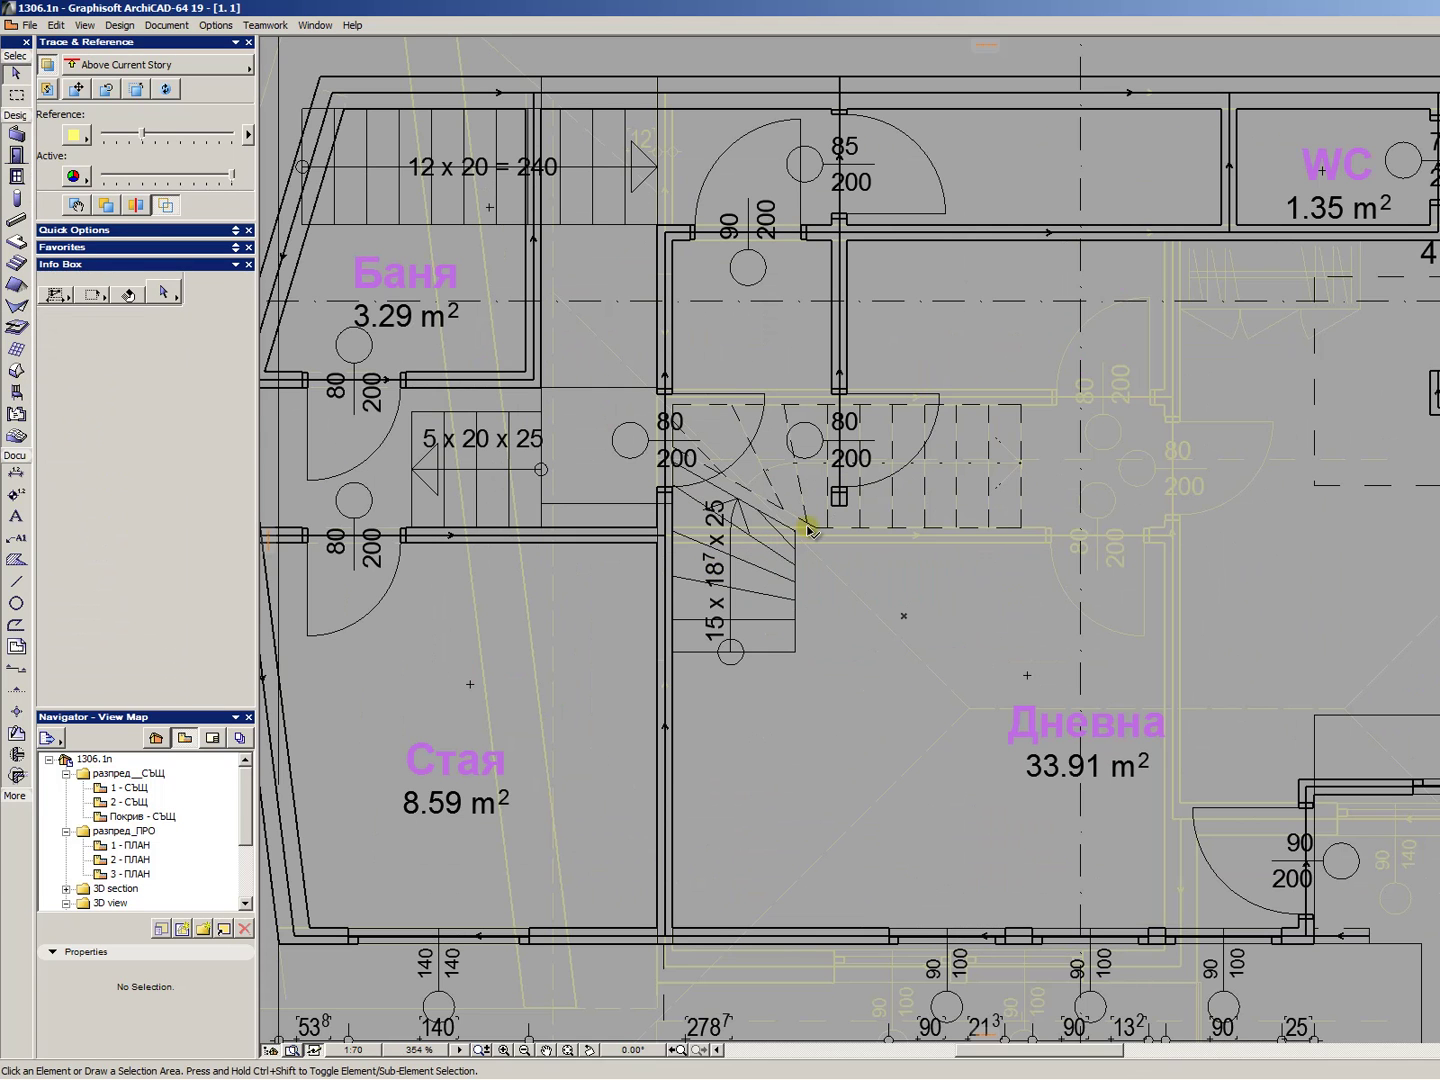
scroll(752, 573, "down", 2)
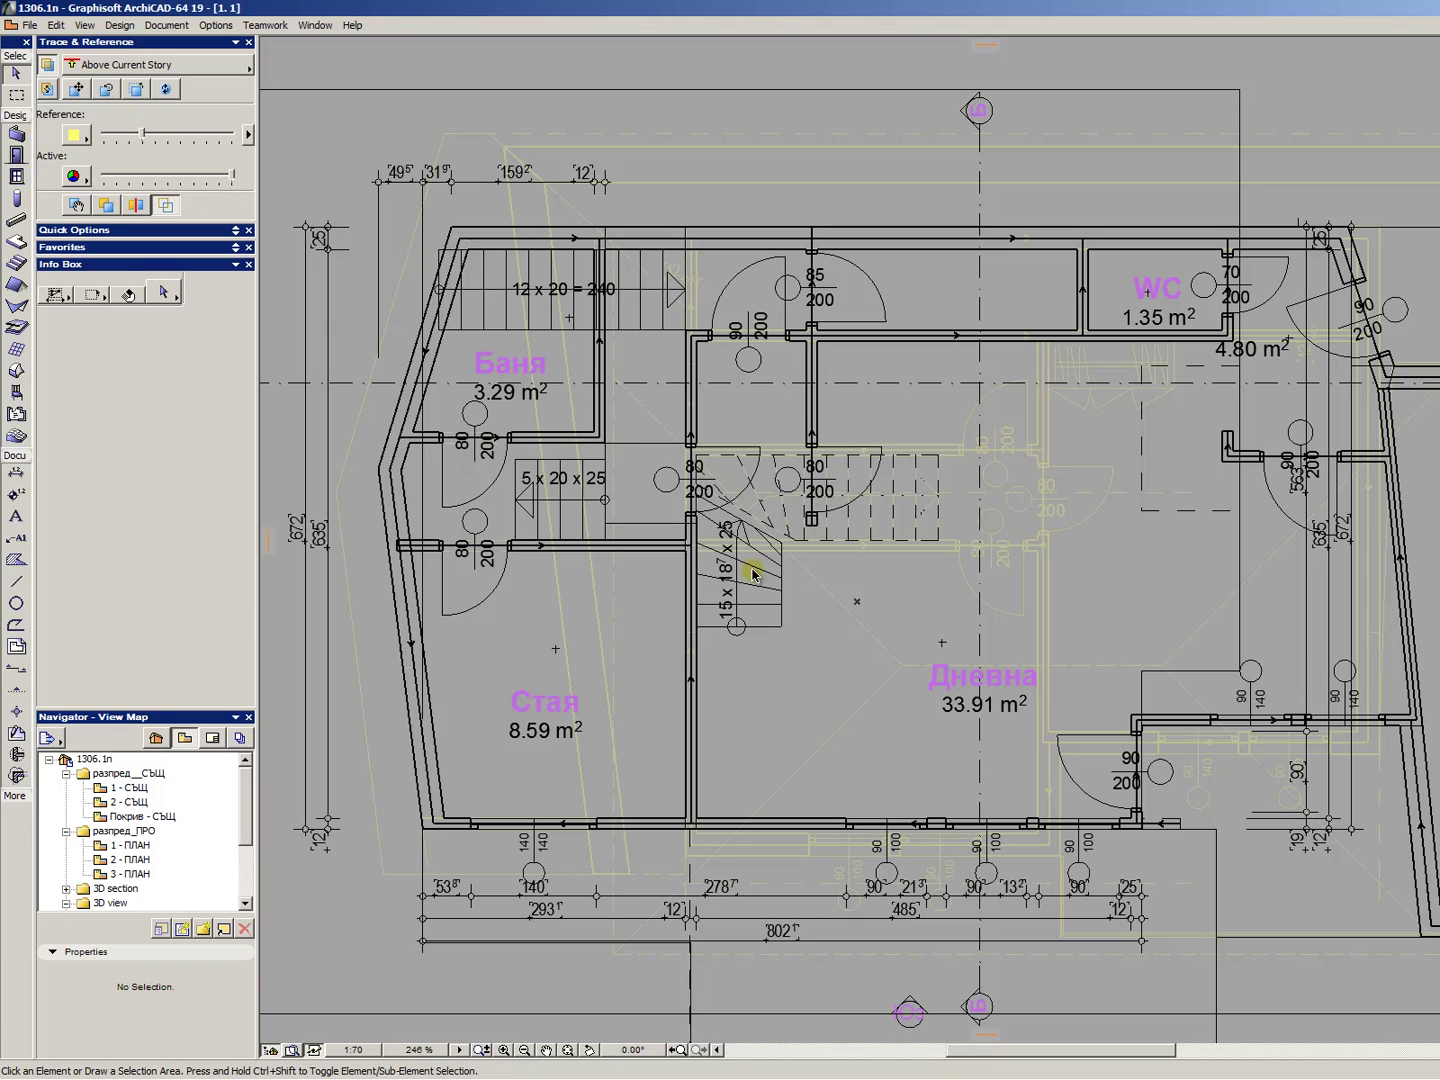
- Switch to the StairMaker folder window in FreeCommander XE
mouse_move(560, 1068)
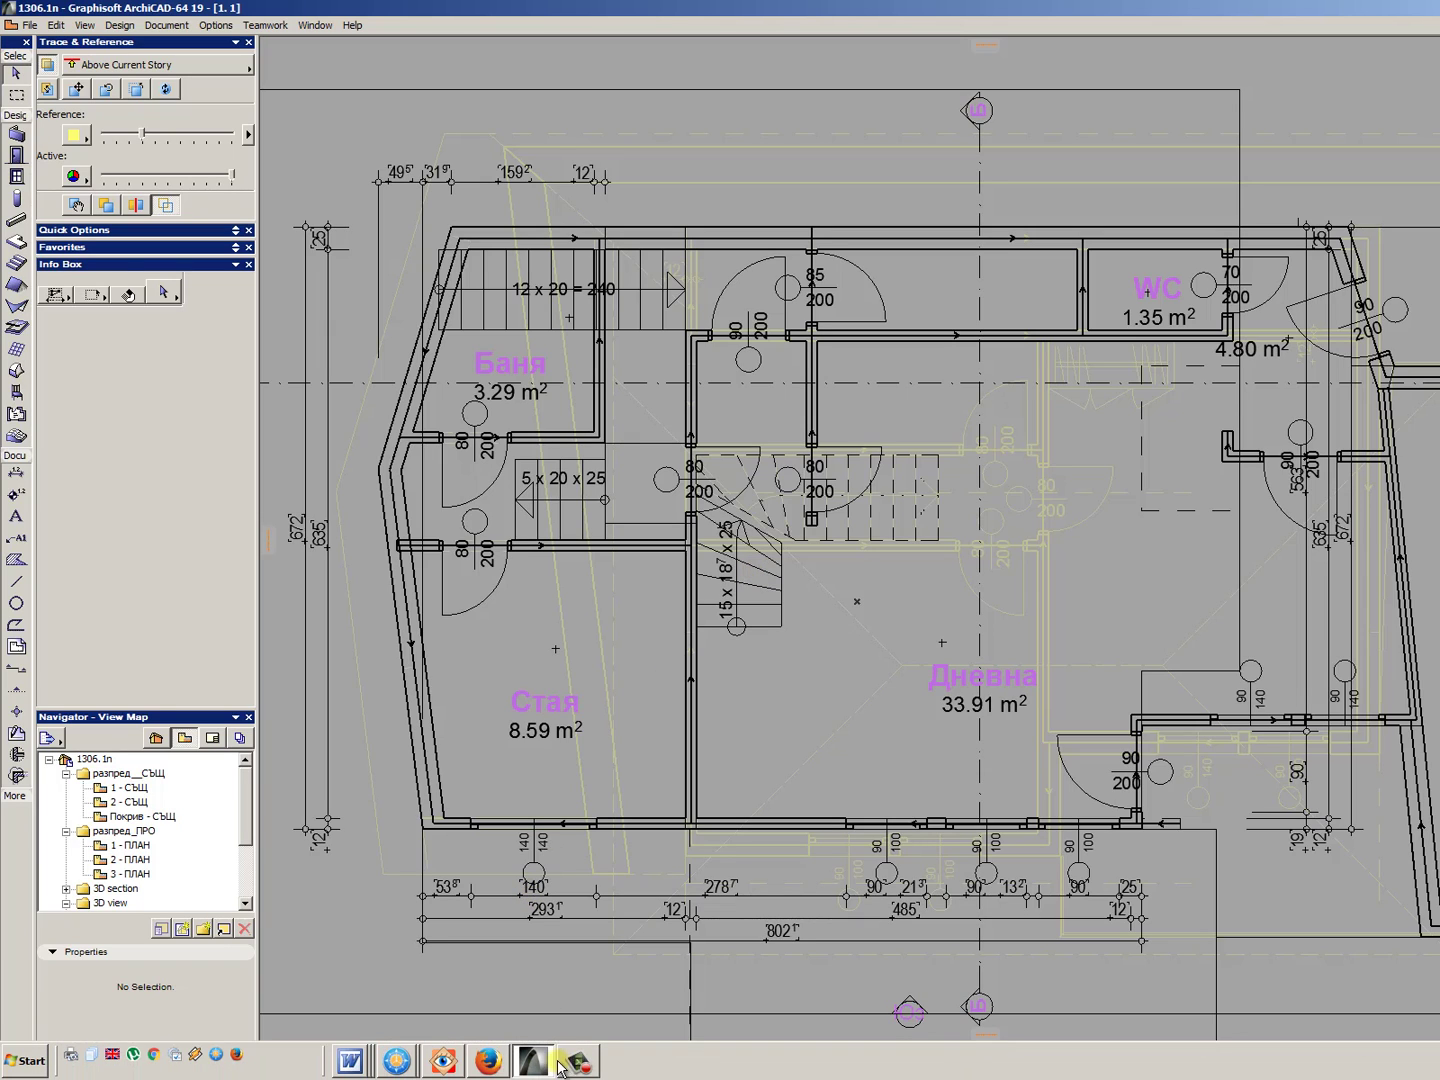
left_click(396, 1062)
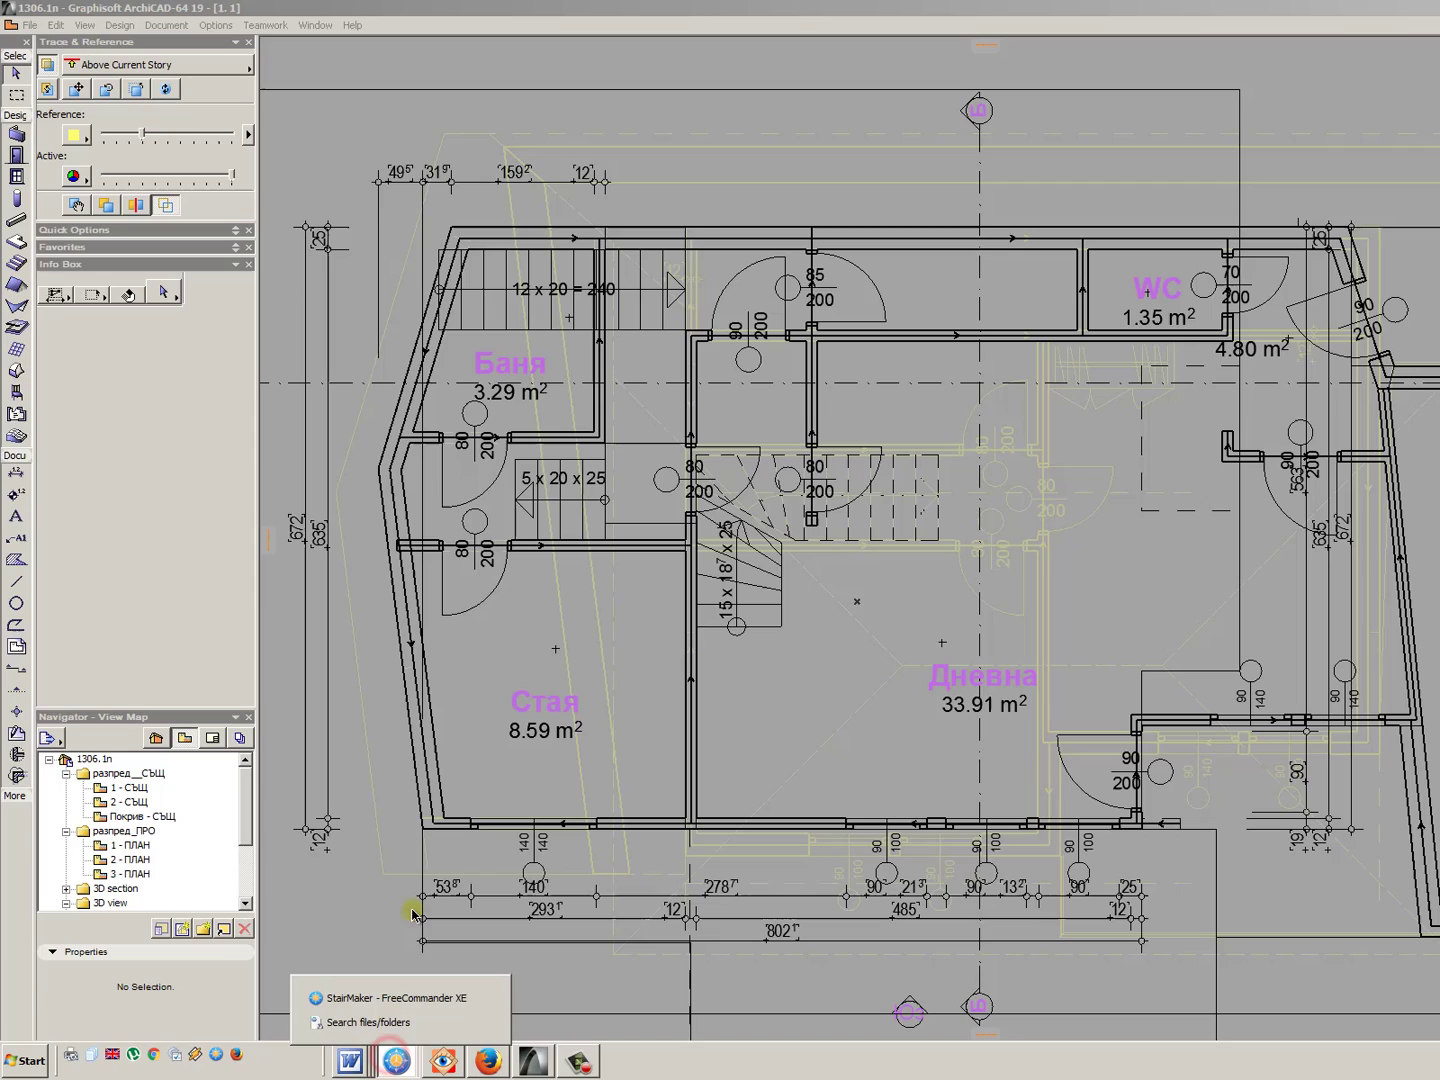
left_click(395, 998)
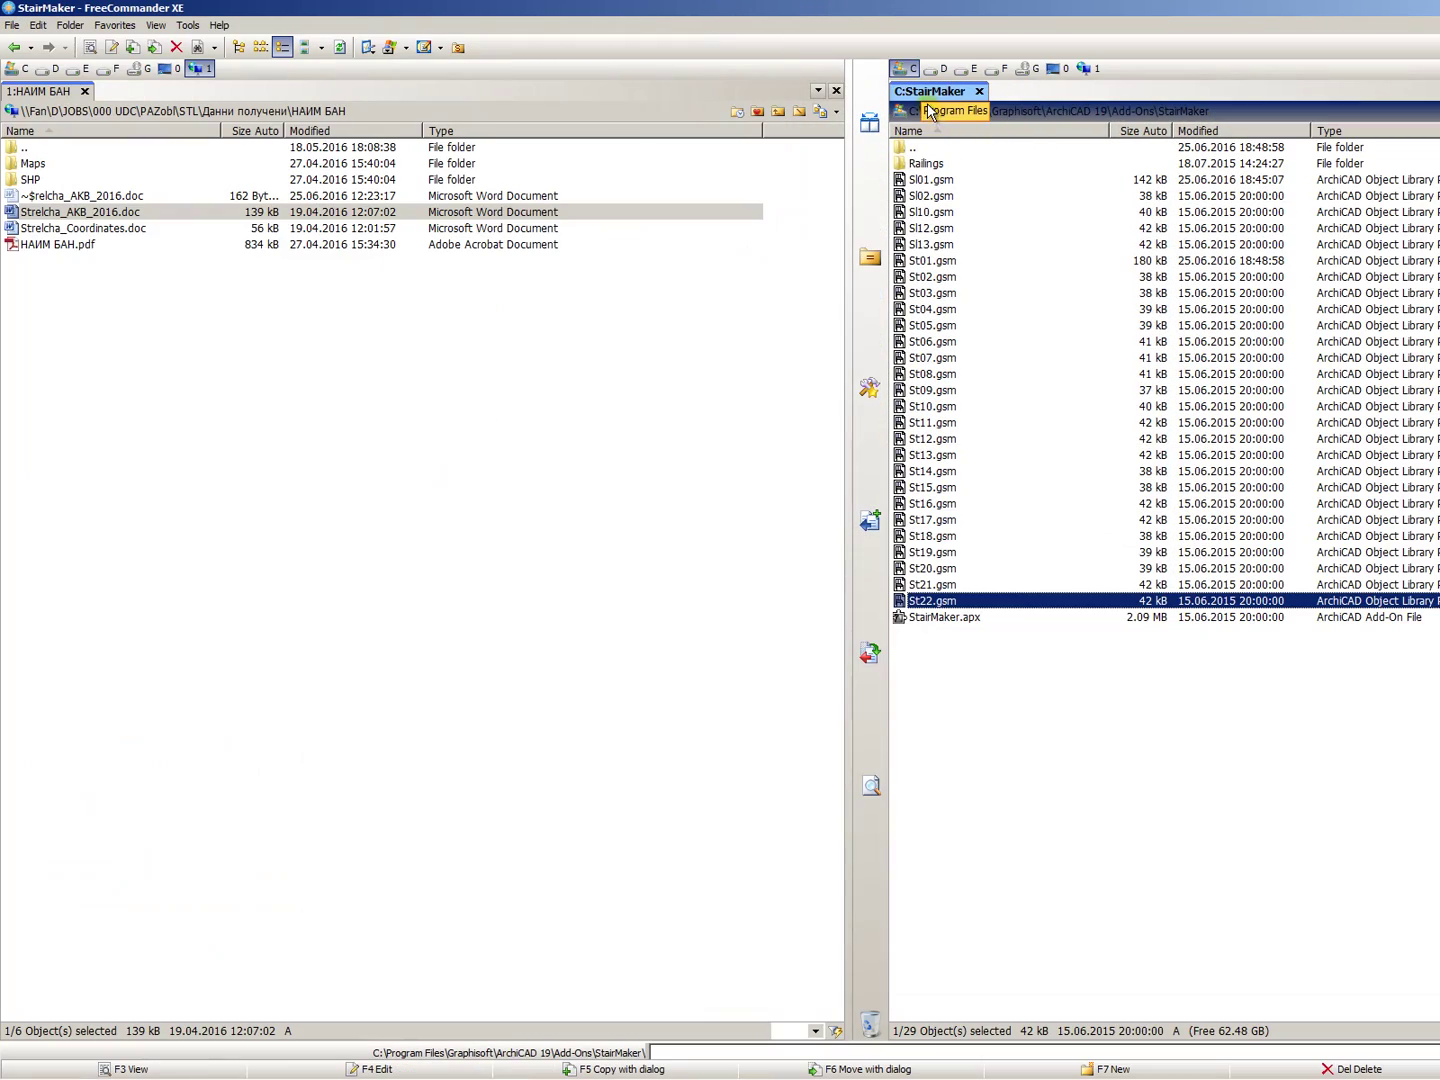
- Browse from the root of drive C: to the folder Program Files\Graphisoft\ArchiCAD 19\Add-Ons\StairMaker
left_click(912, 111)
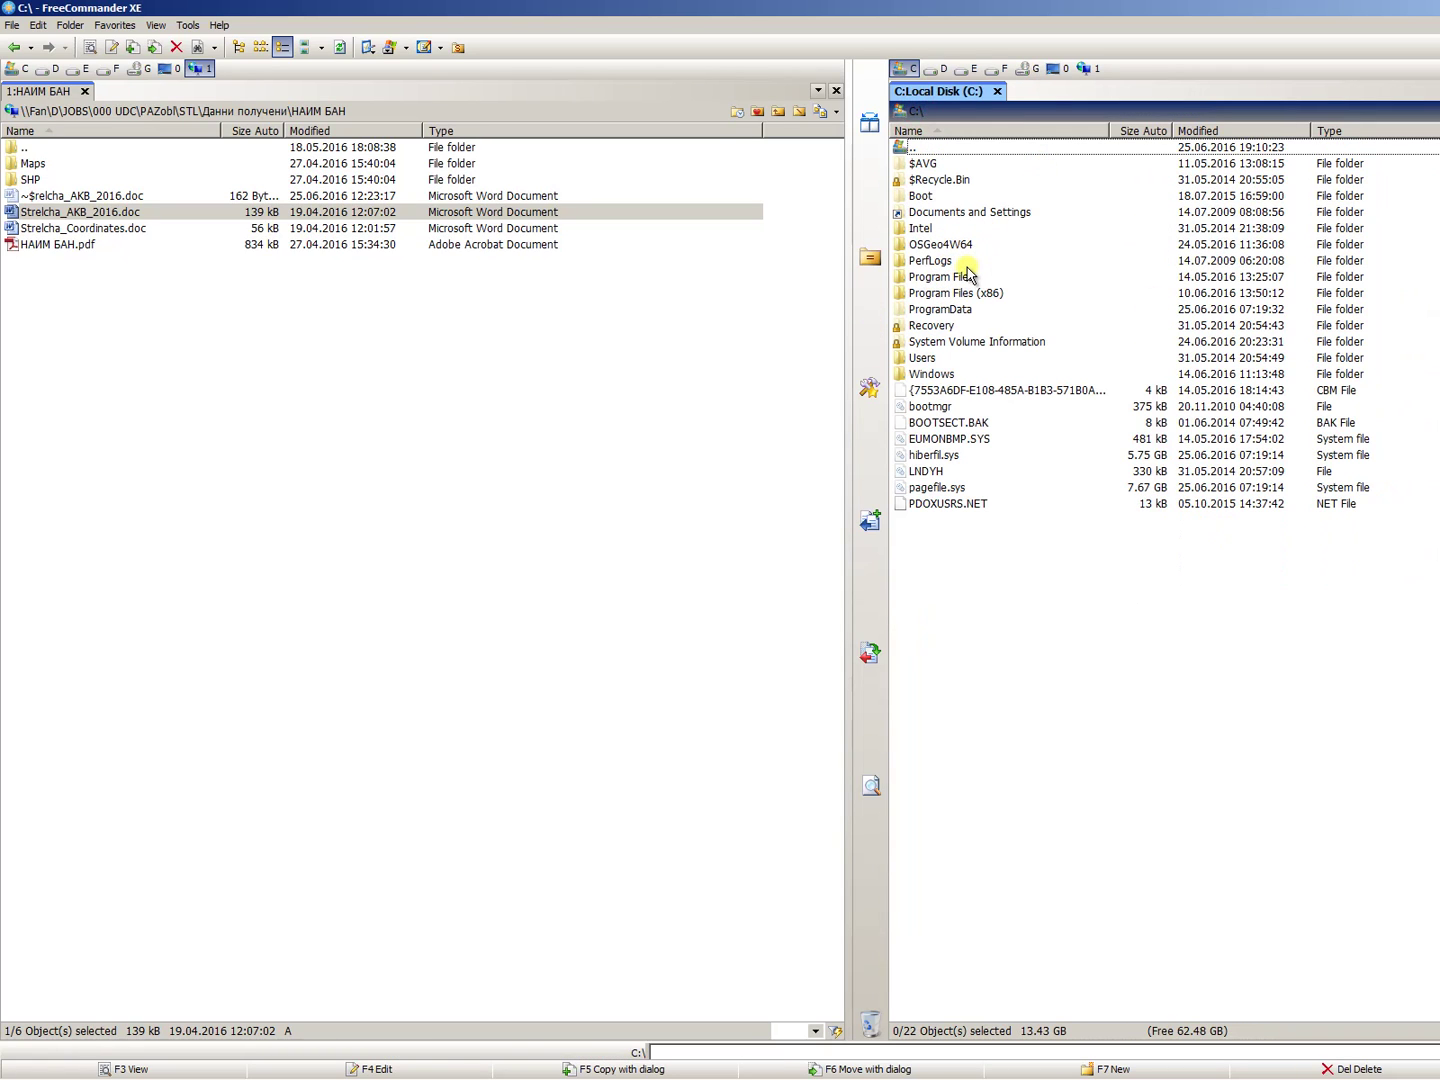
double_click(960, 277)
double_click(940, 294)
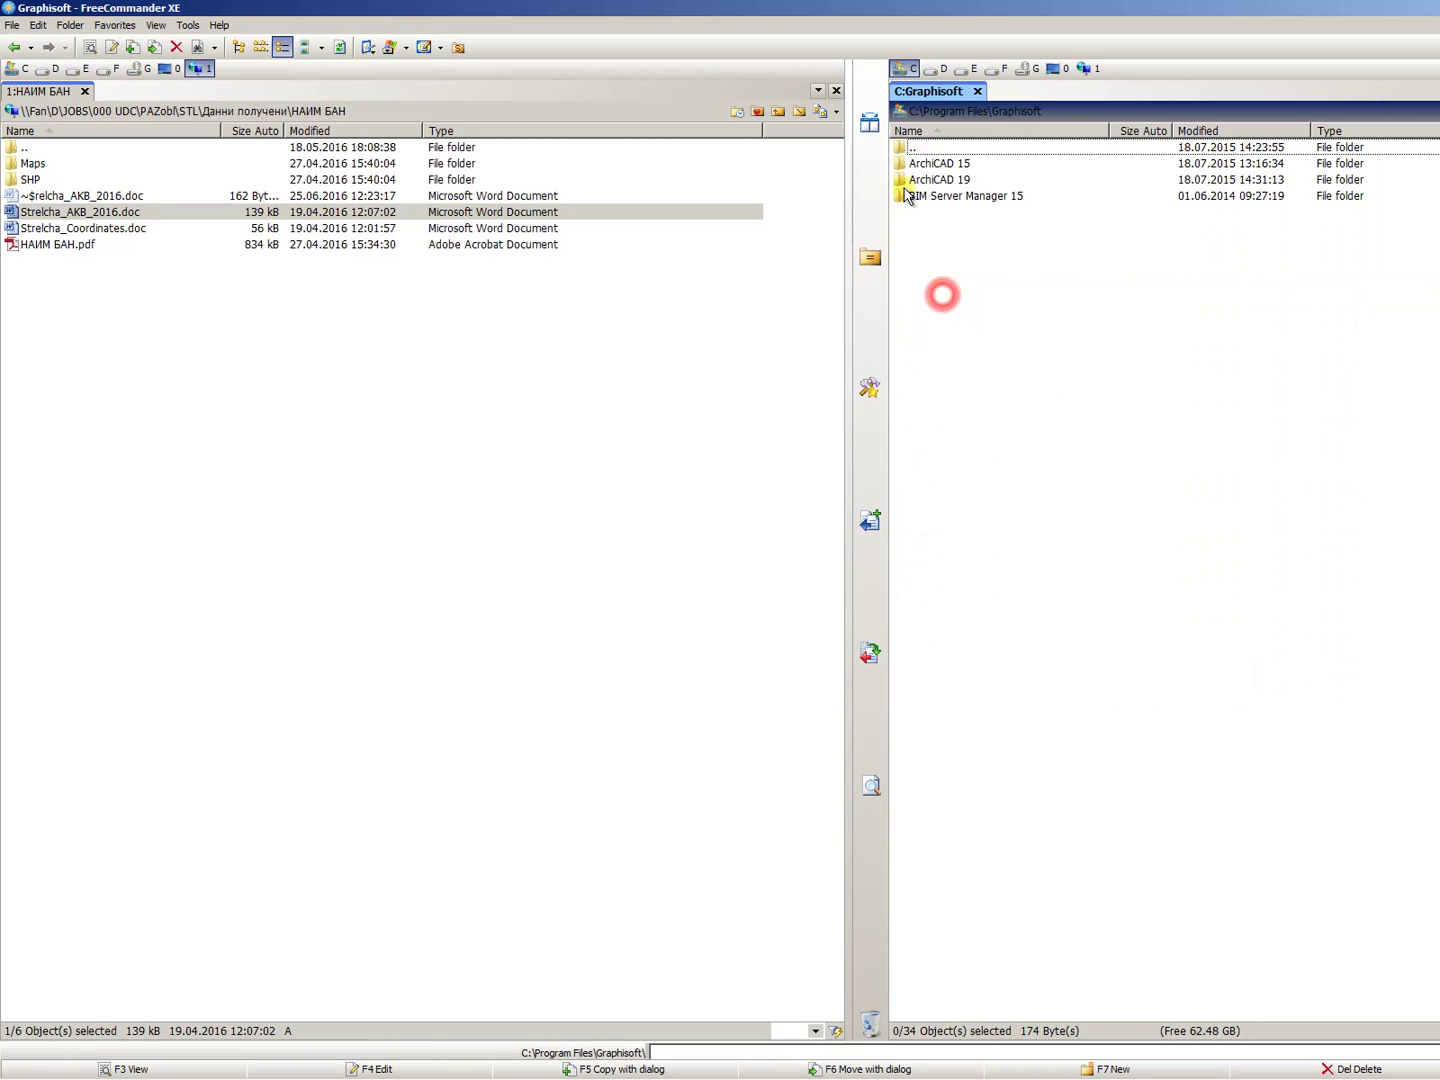
double_click(948, 180)
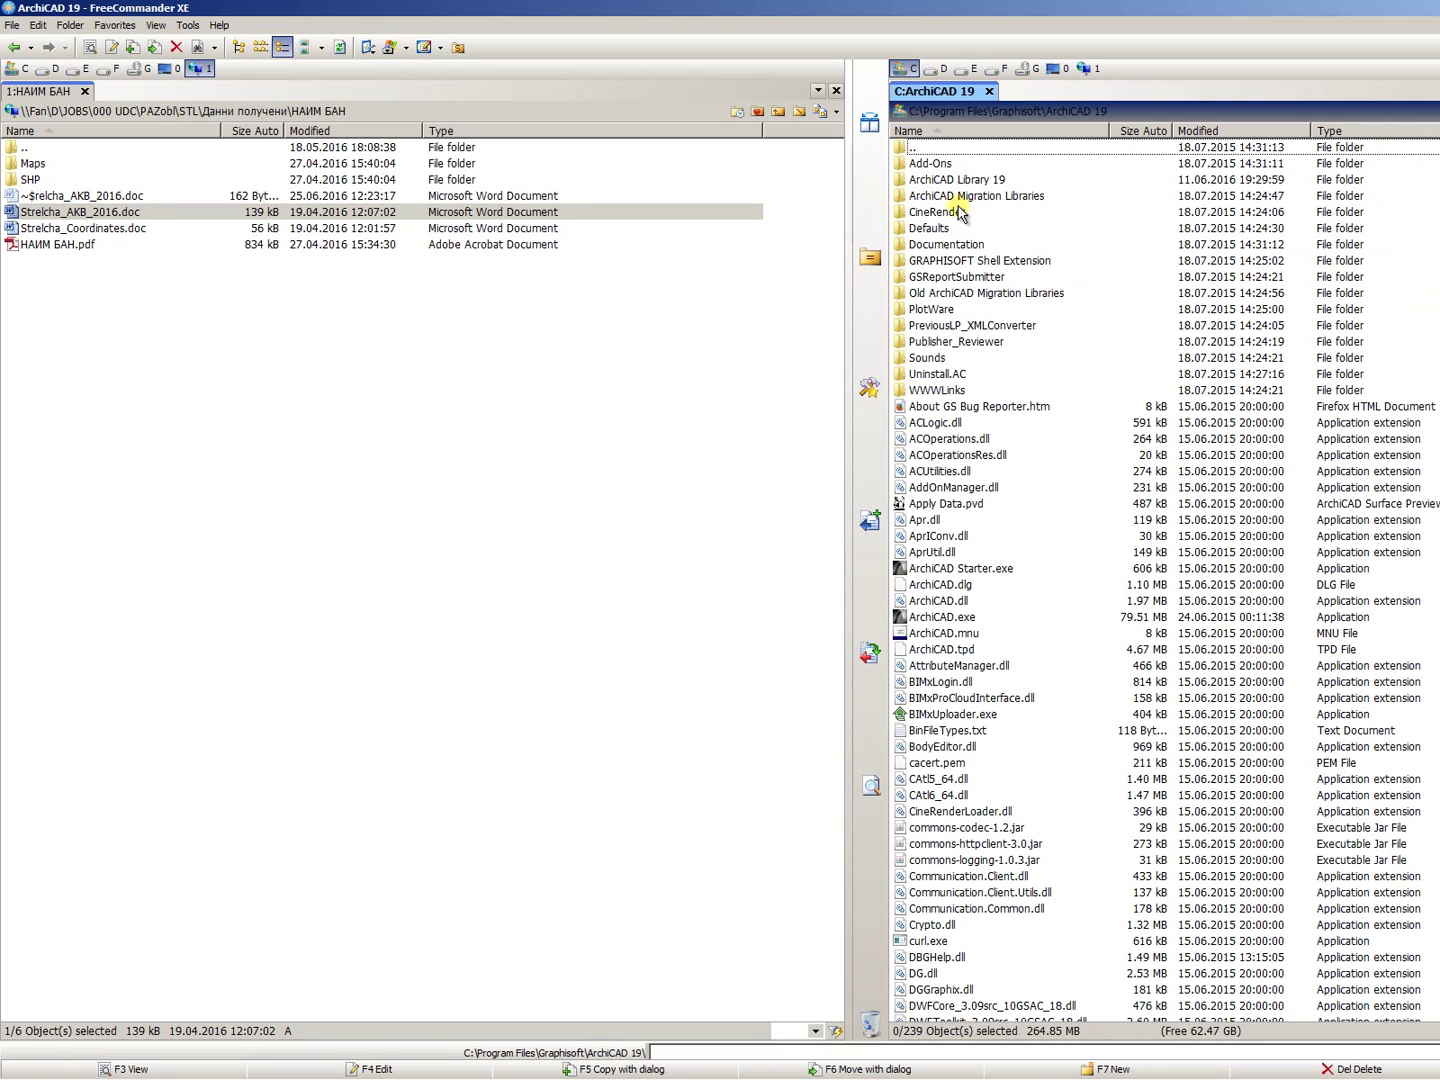
double_click(930, 163)
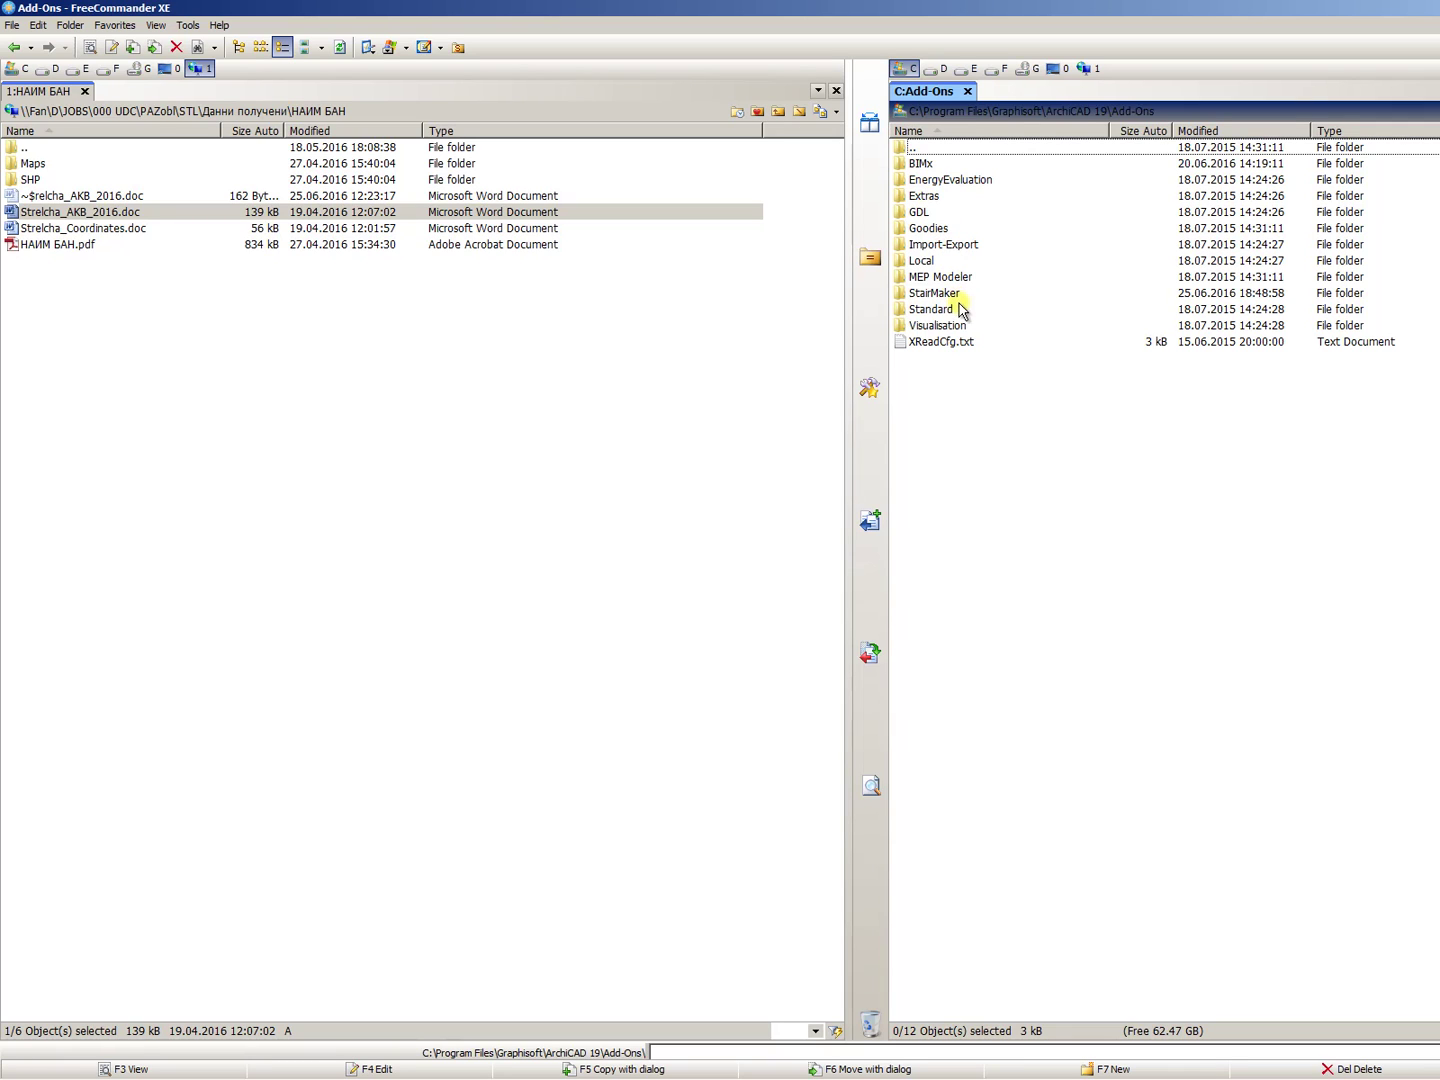
double_click(948, 292)
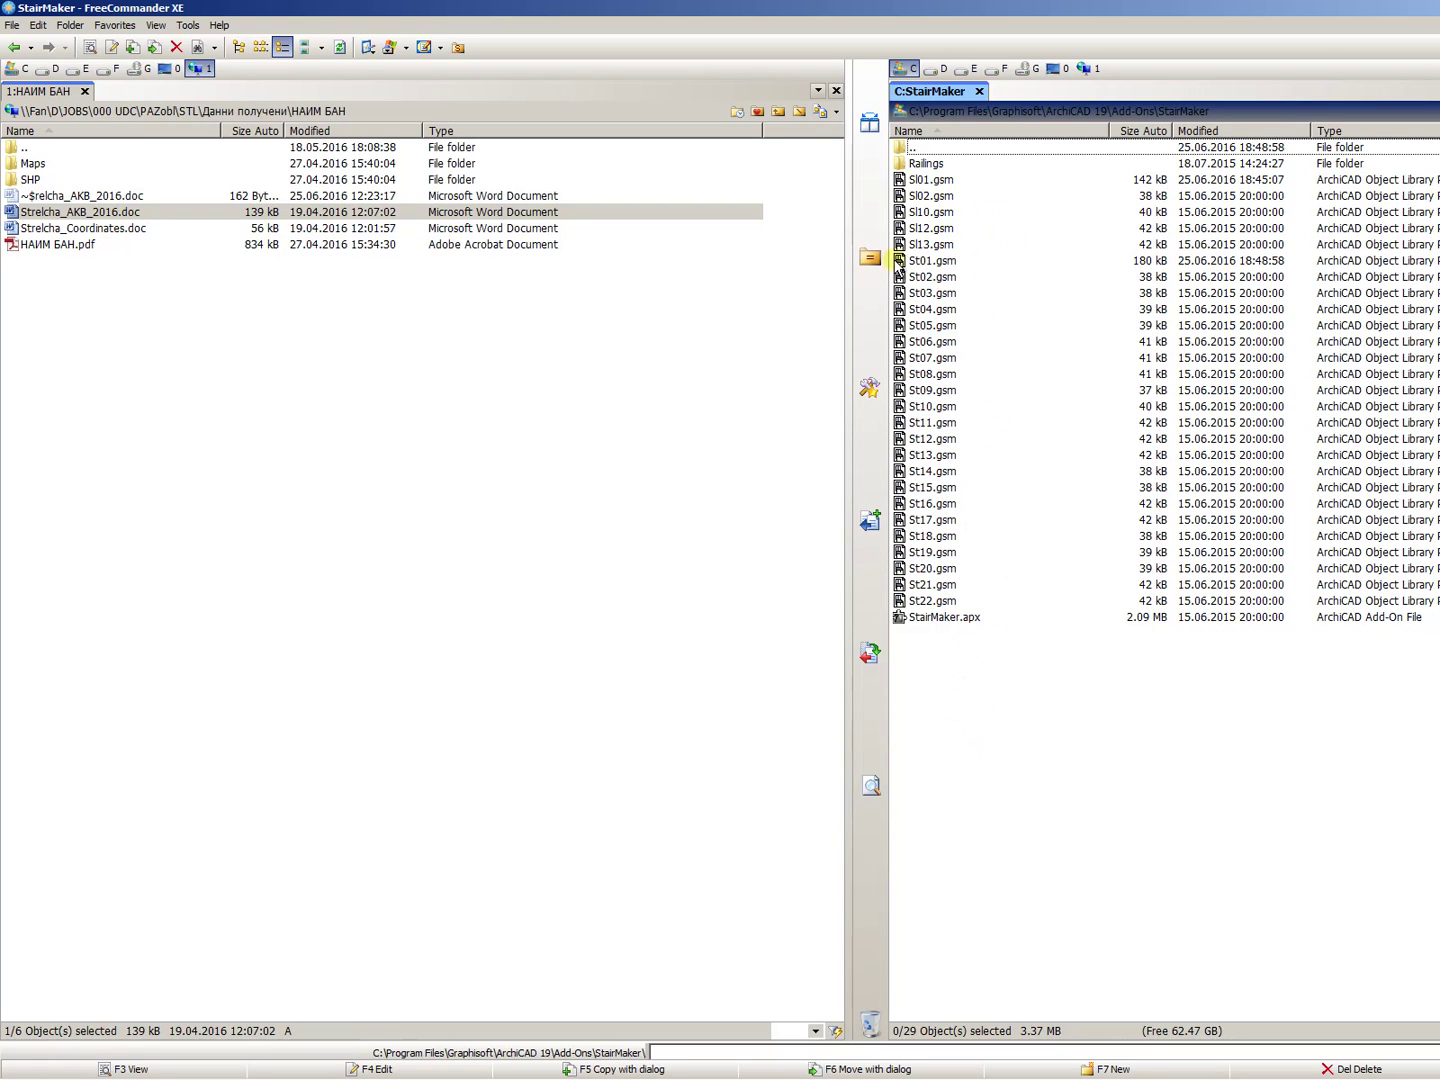
- Open StairMaker.apx in Notepad++, look through its contents and close the editor
left_click(948, 617)
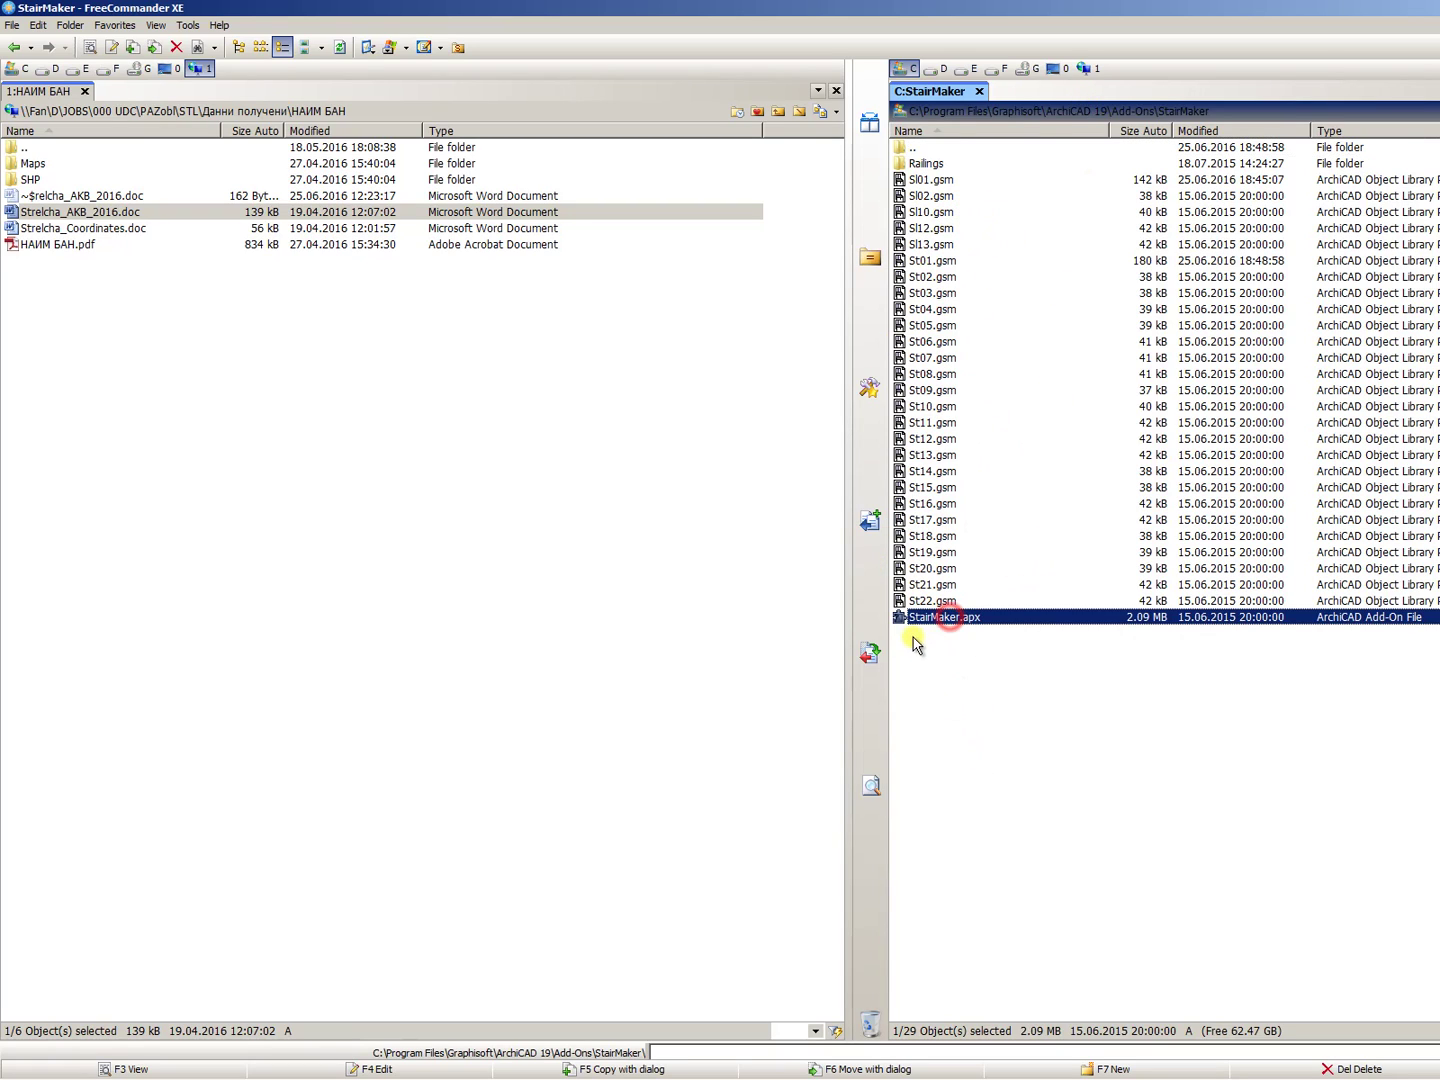
left_click(918, 645)
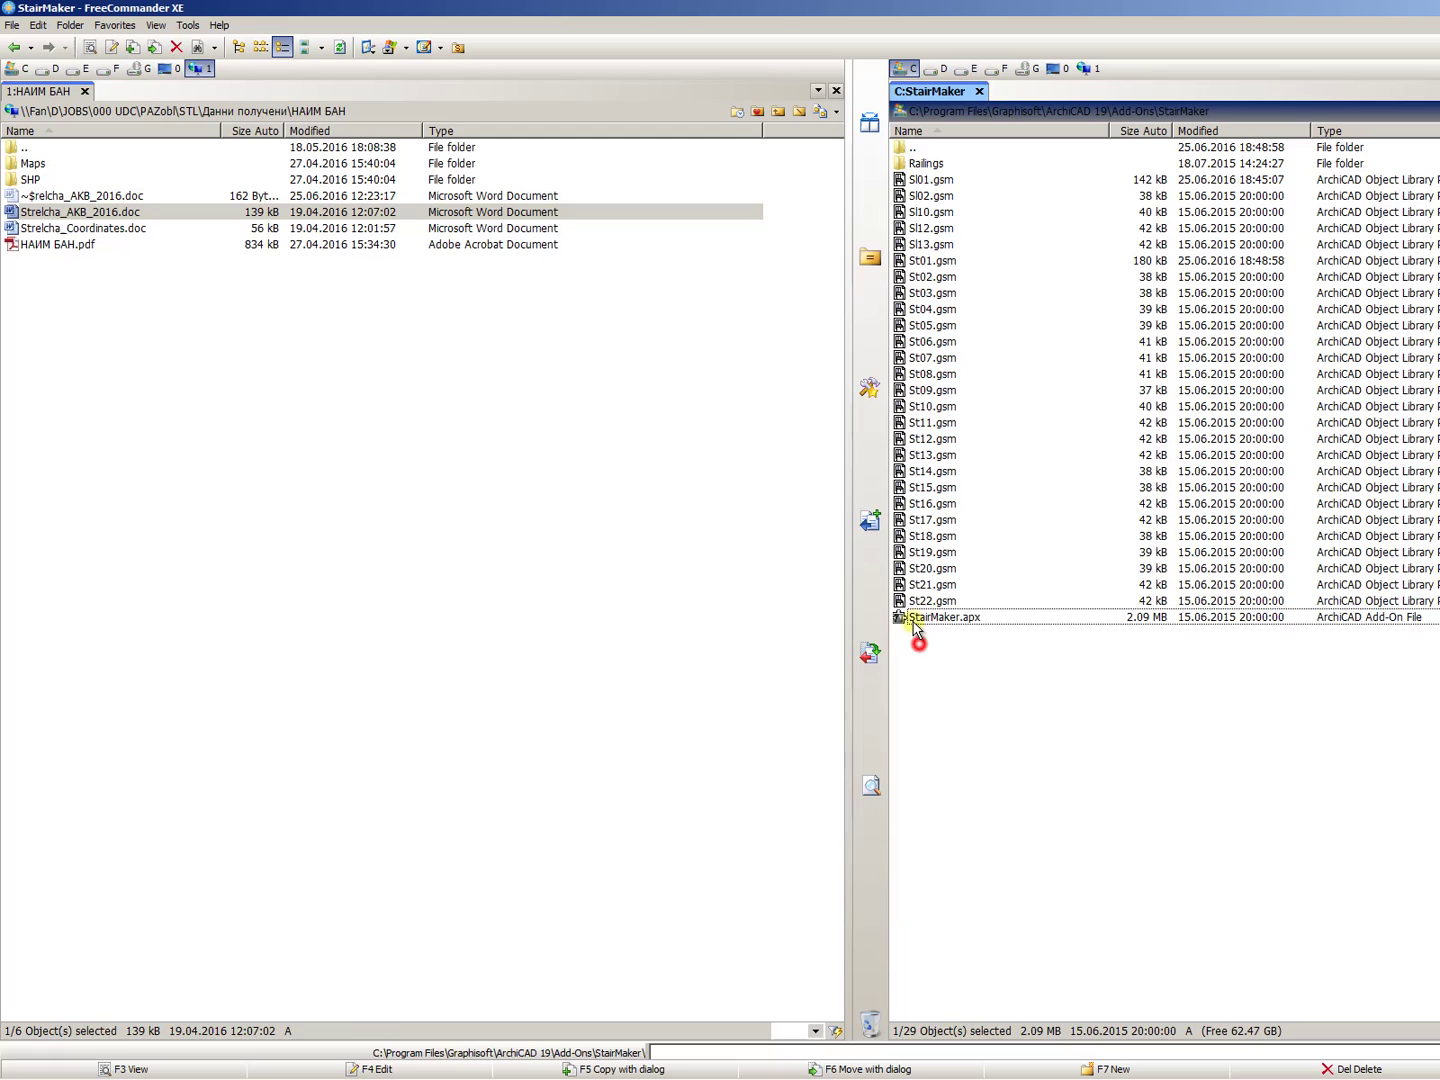
left_click(965, 620)
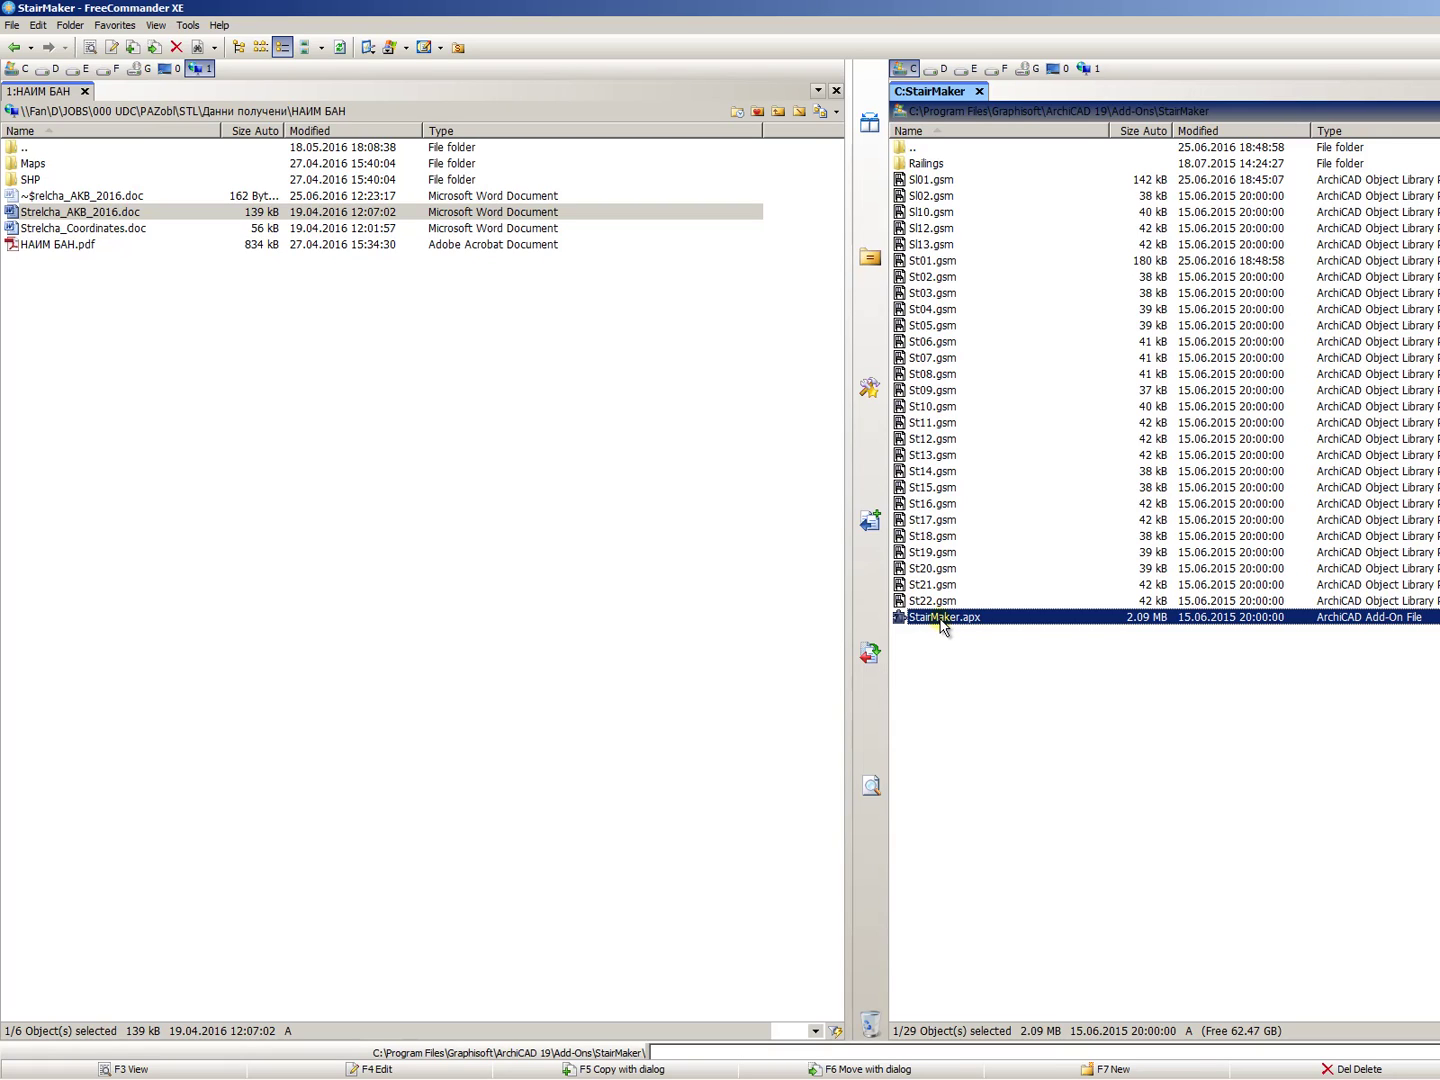
right_click(942, 624)
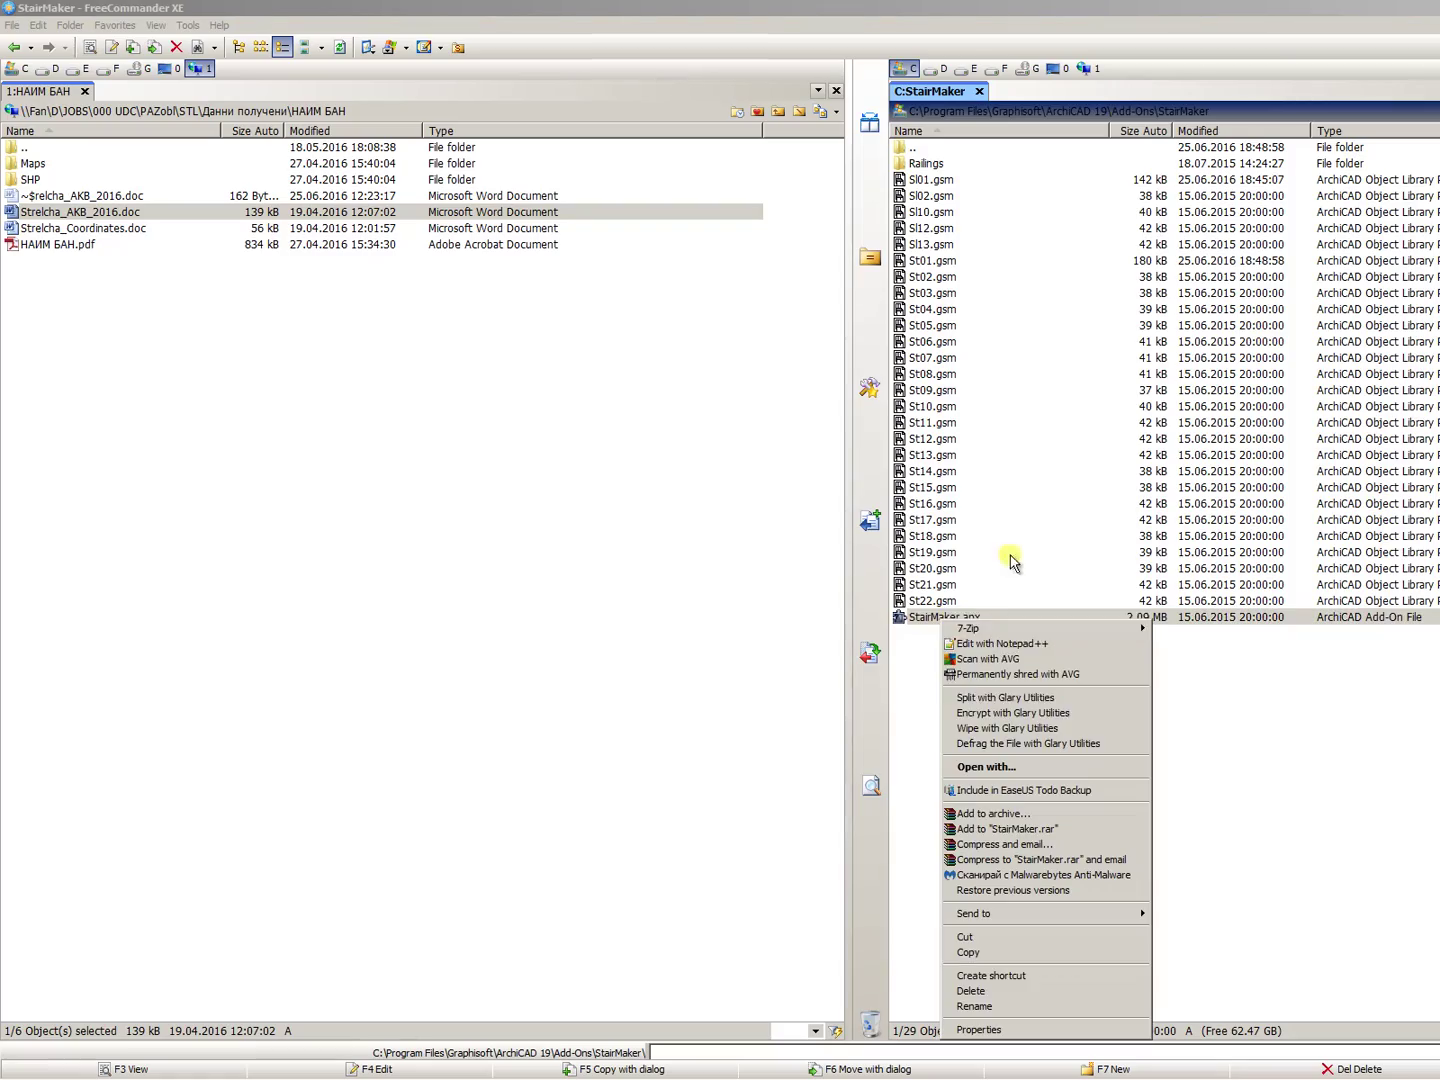
left_click(1021, 645)
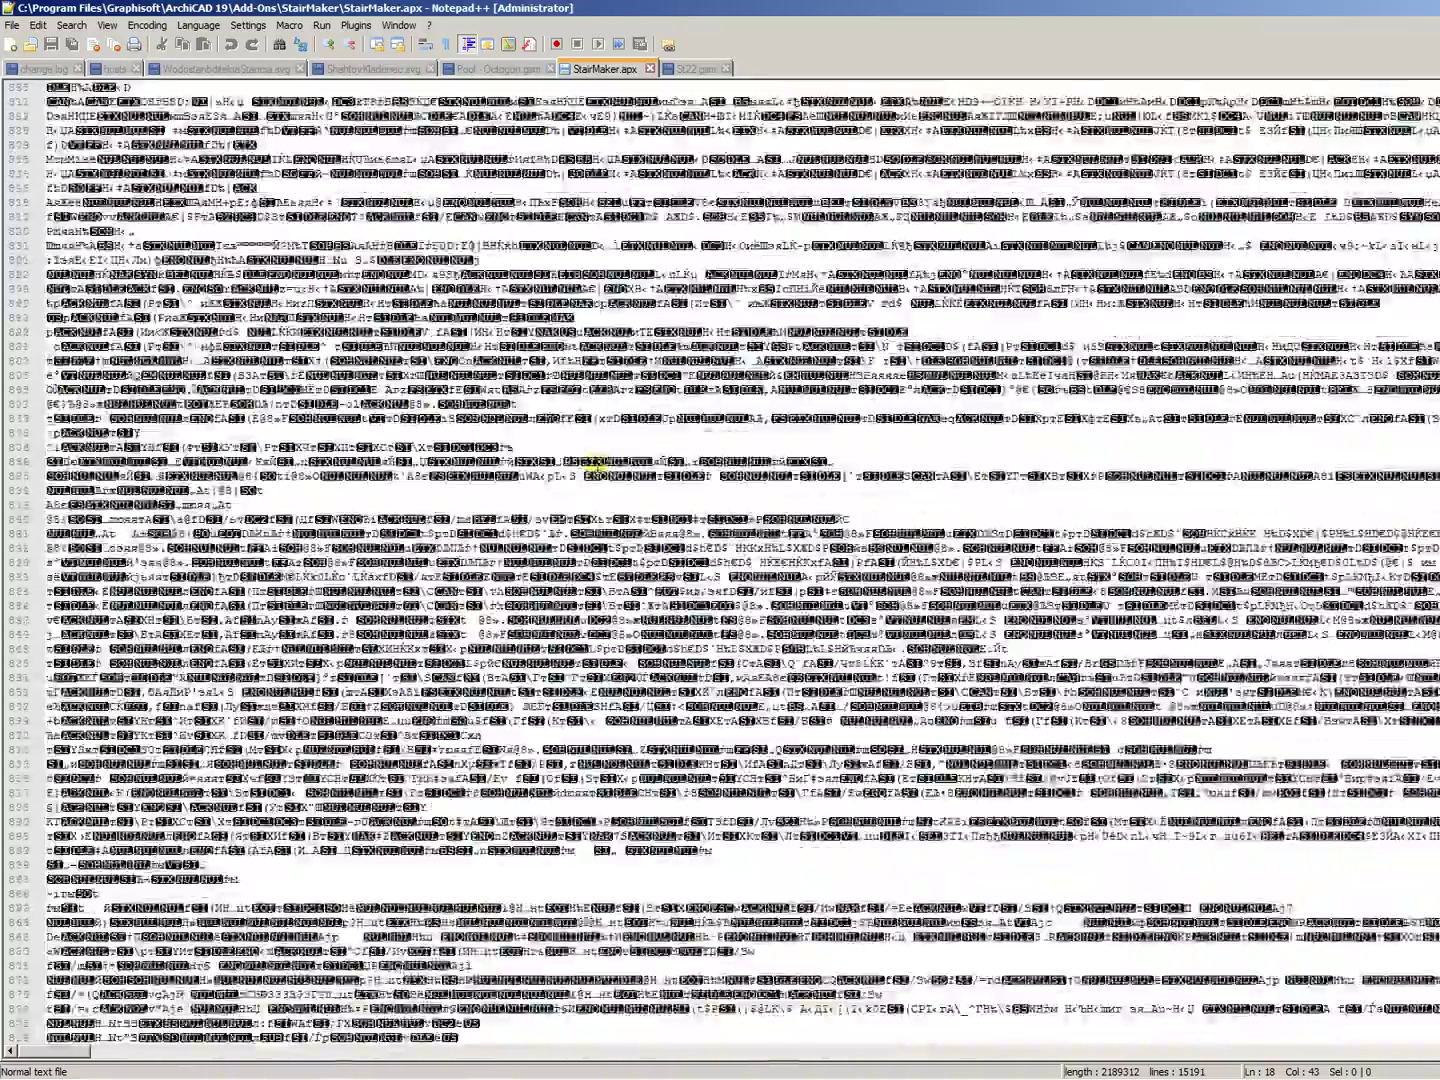
scroll(596, 465, "down", 20)
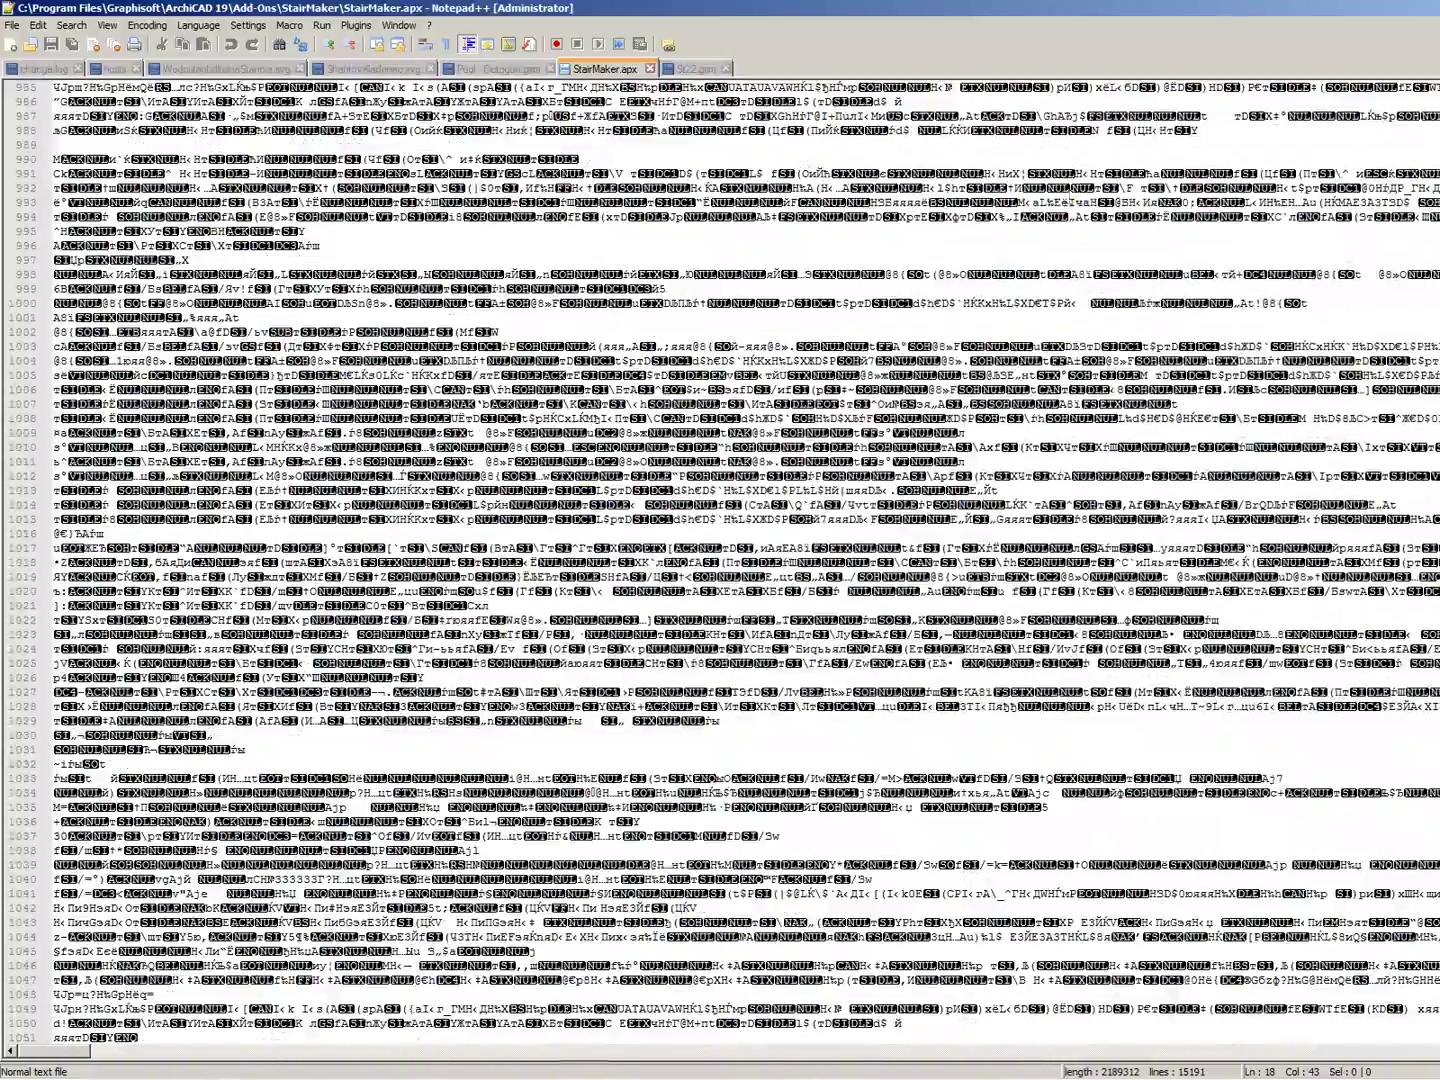
key("alt+F4")
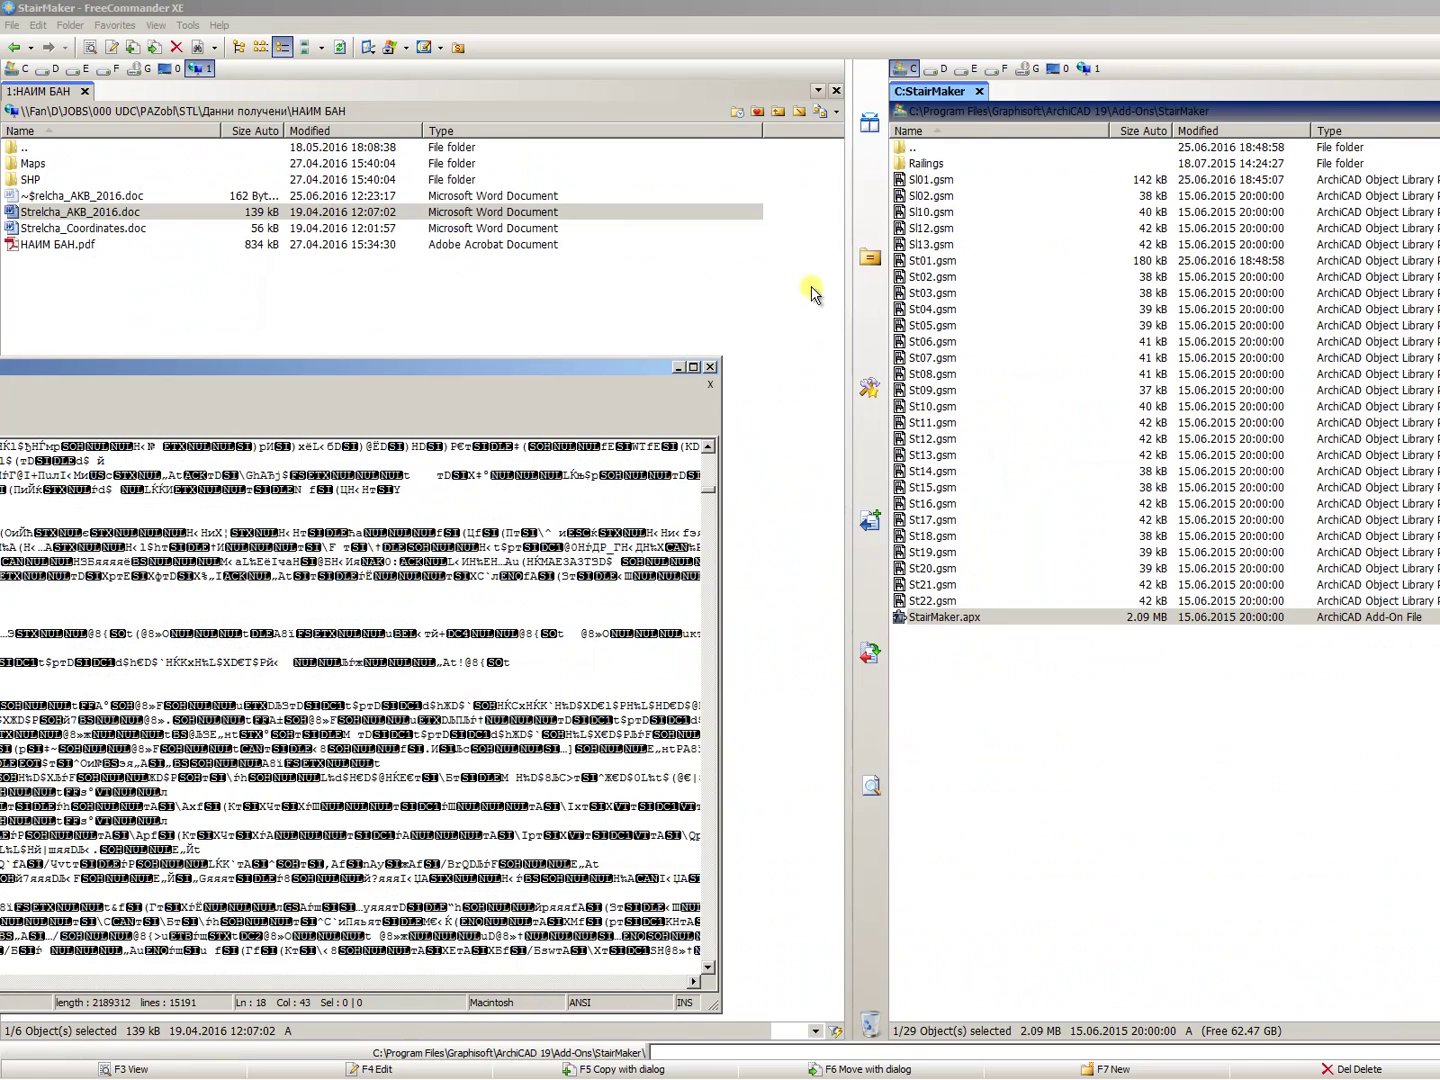
left_click(718, 365)
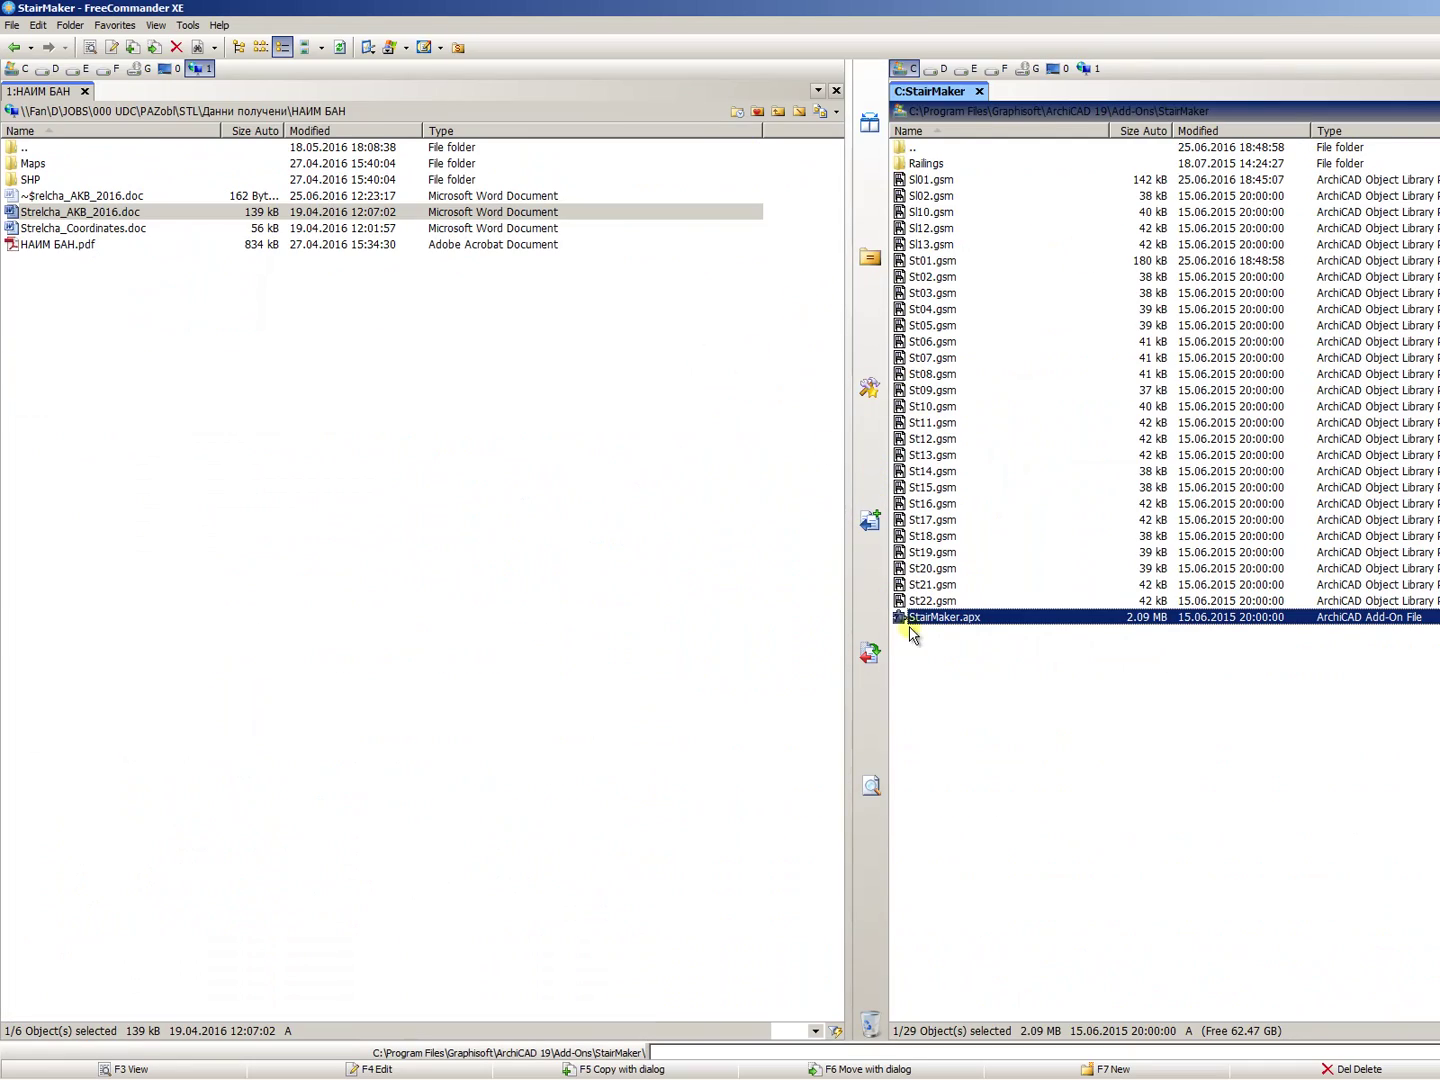
- Look over the stair template files in the StairMaker folder, ending on St01.gsm
left_click(1043, 700)
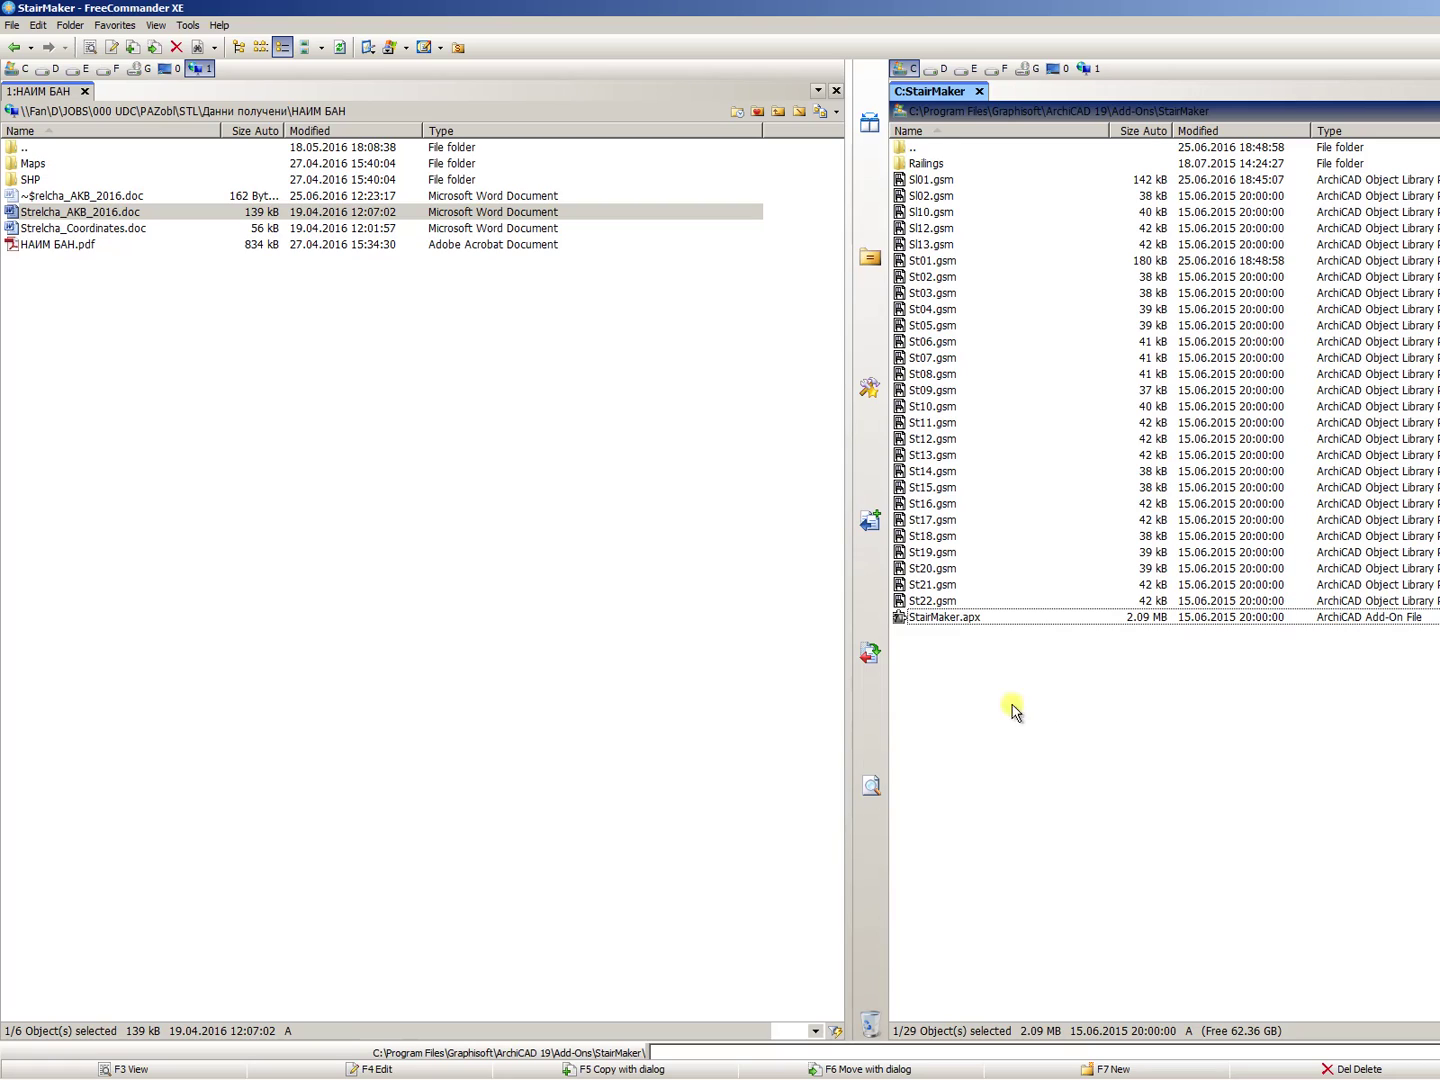
left_click(1010, 676)
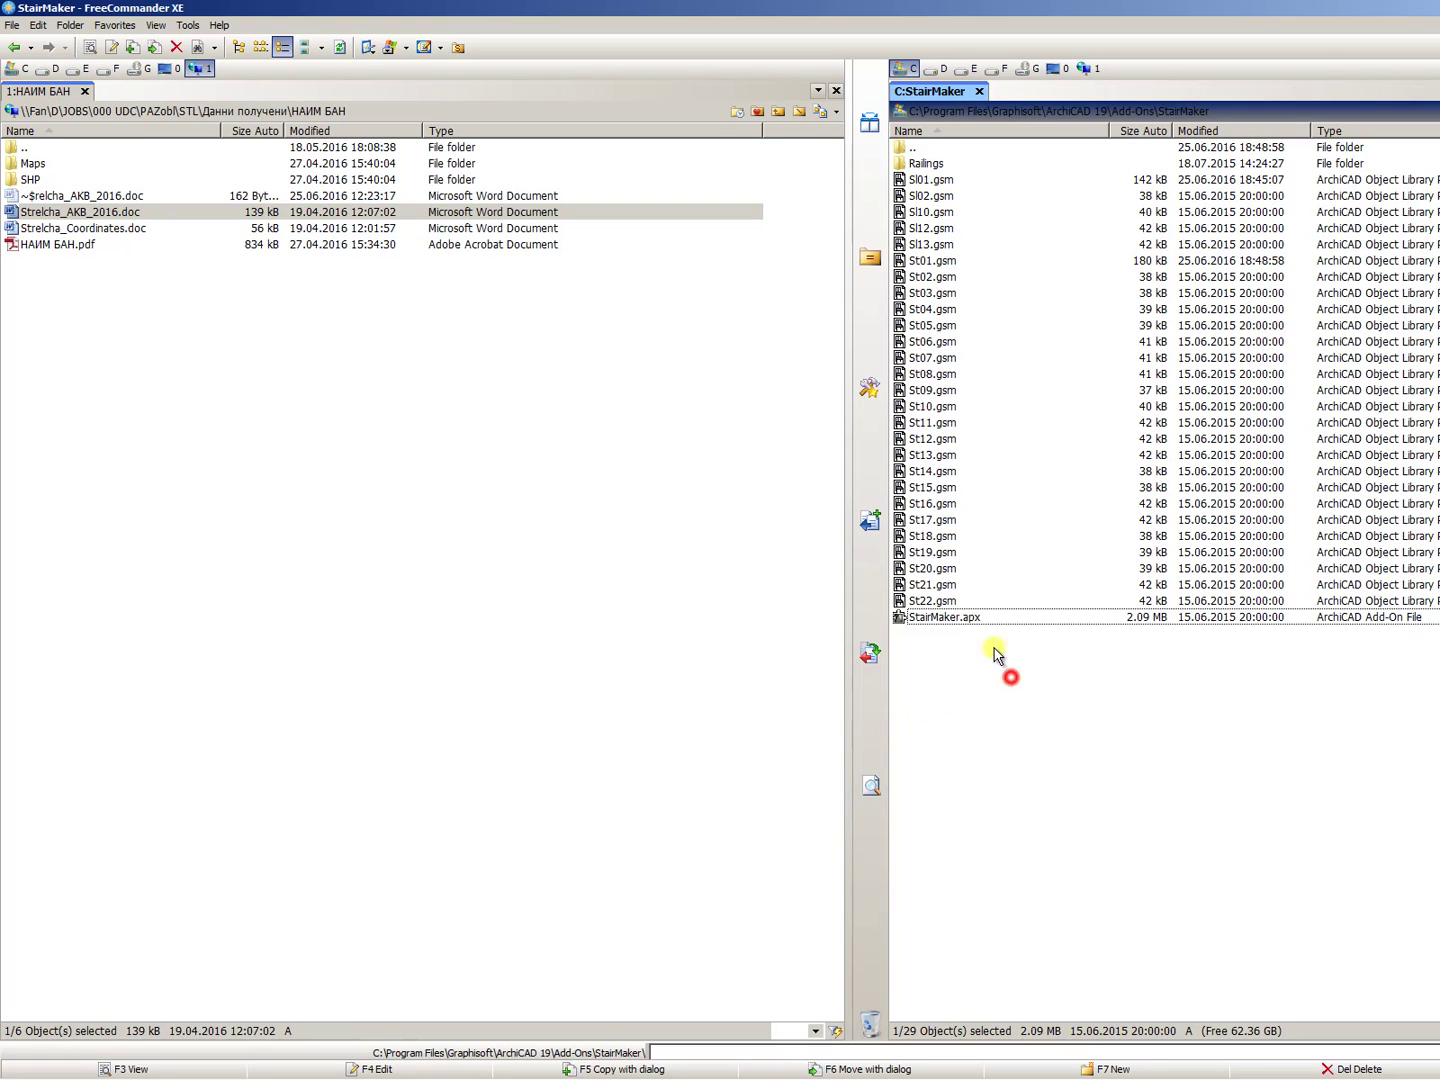
left_click(935, 442)
left_click(955, 325)
left_click(950, 245)
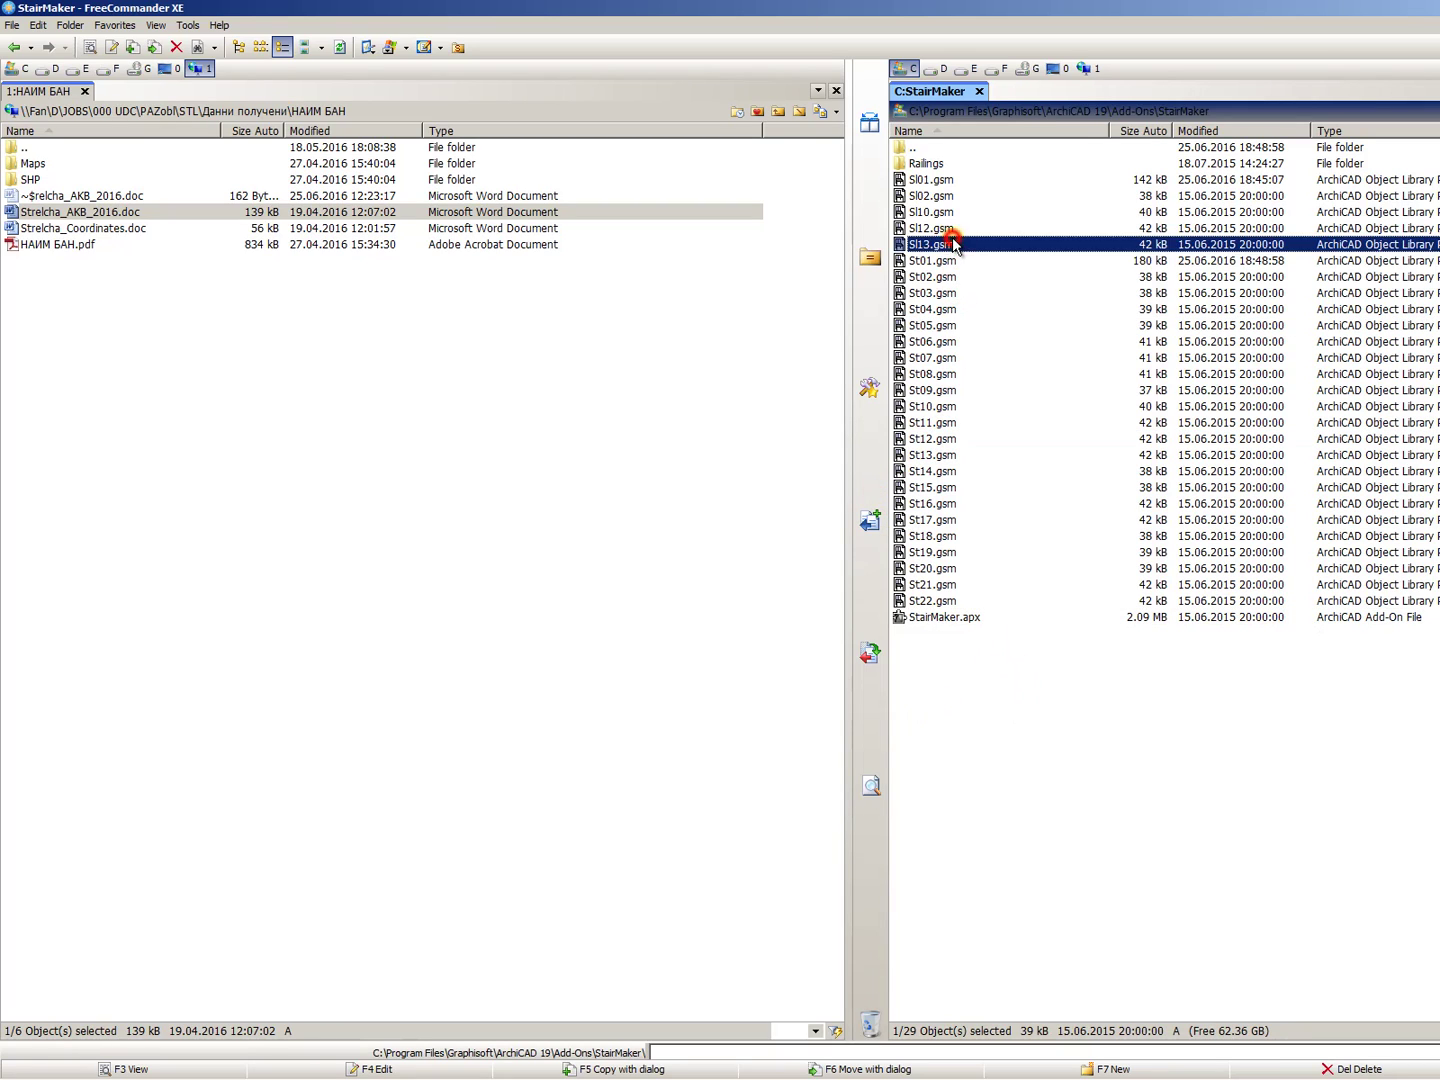
left_click(945, 261)
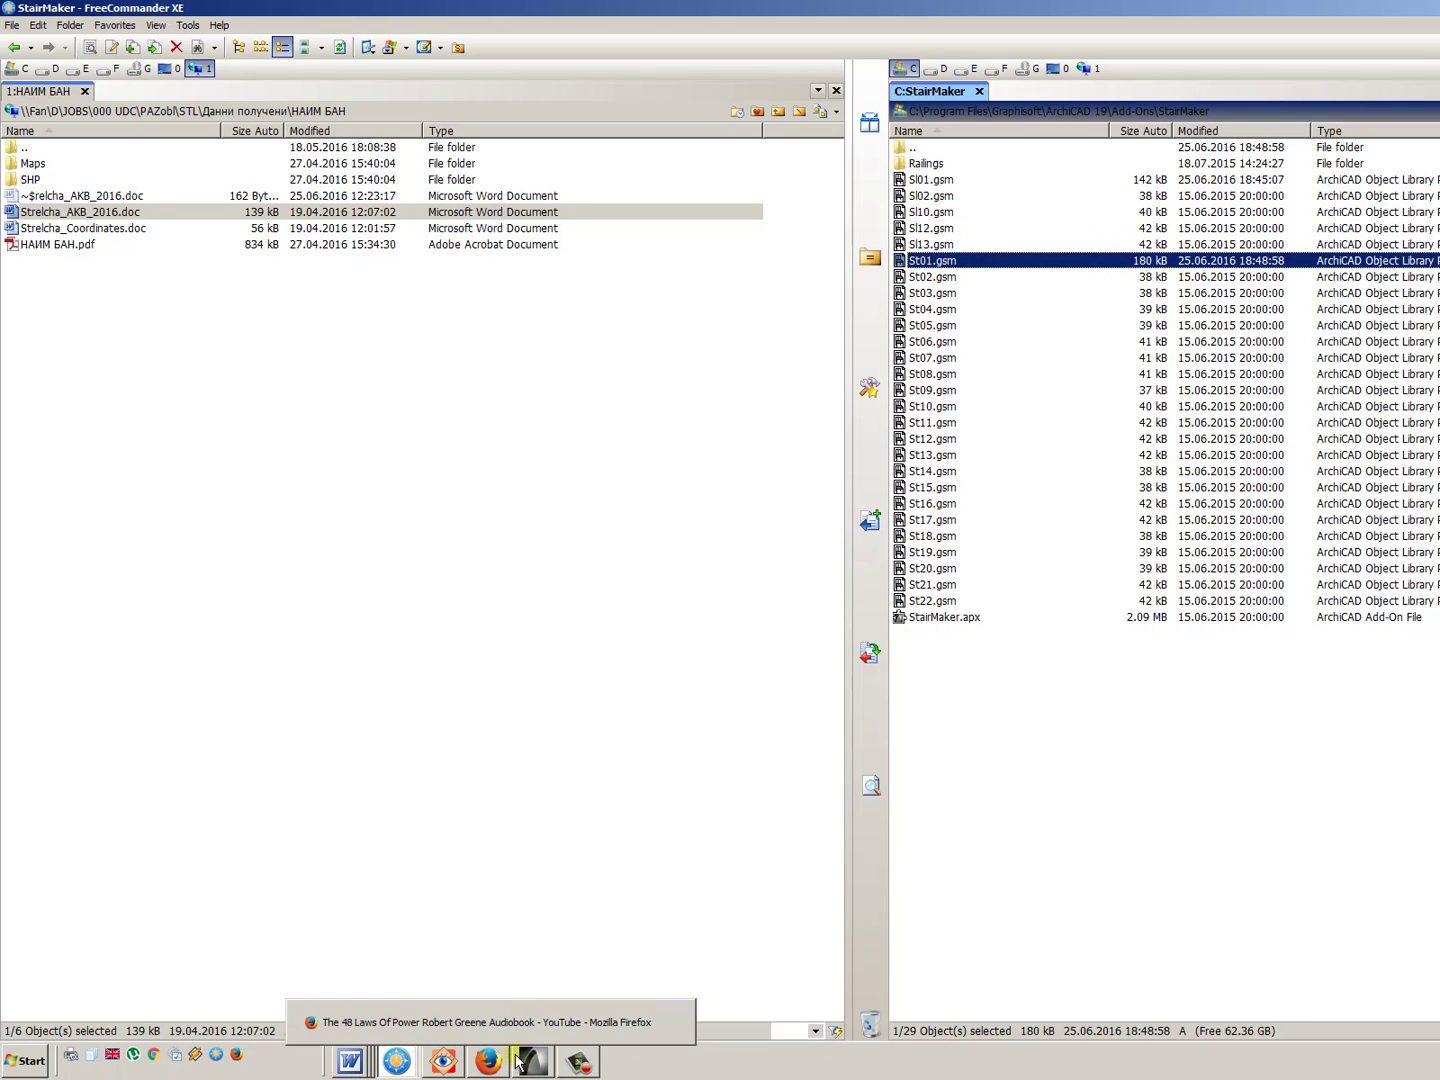
- Switch to ArchiCAD, view the selection settings of the L-shaped stair in the living room and close them
left_click(533, 1060)
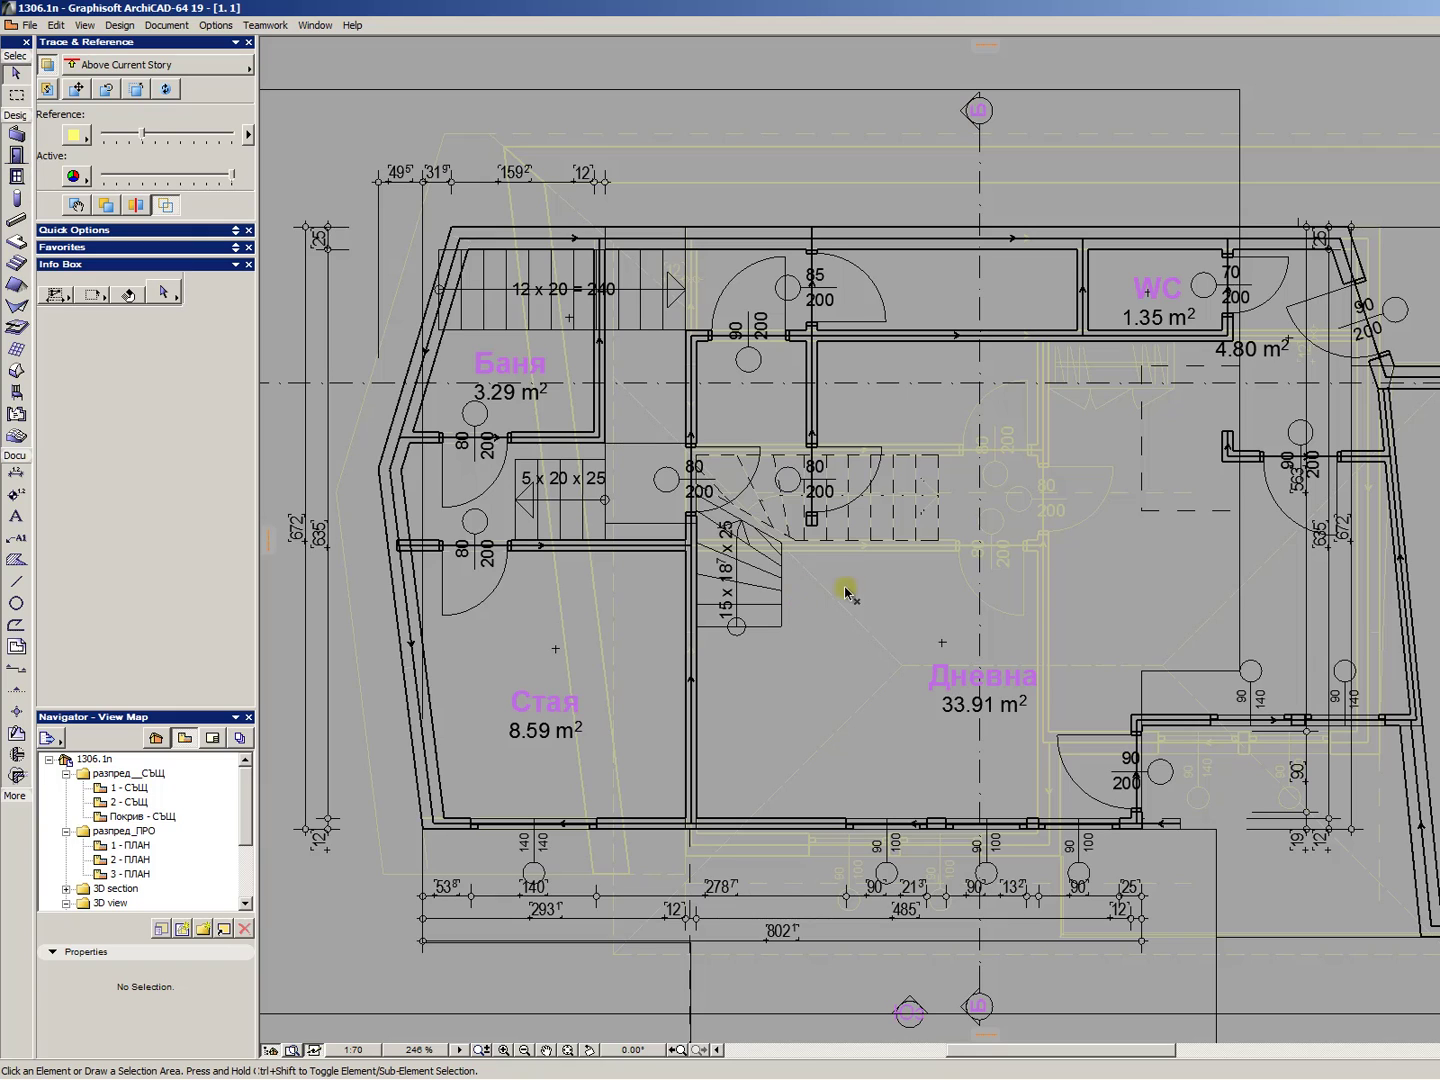
key("space")
left_click(738, 597)
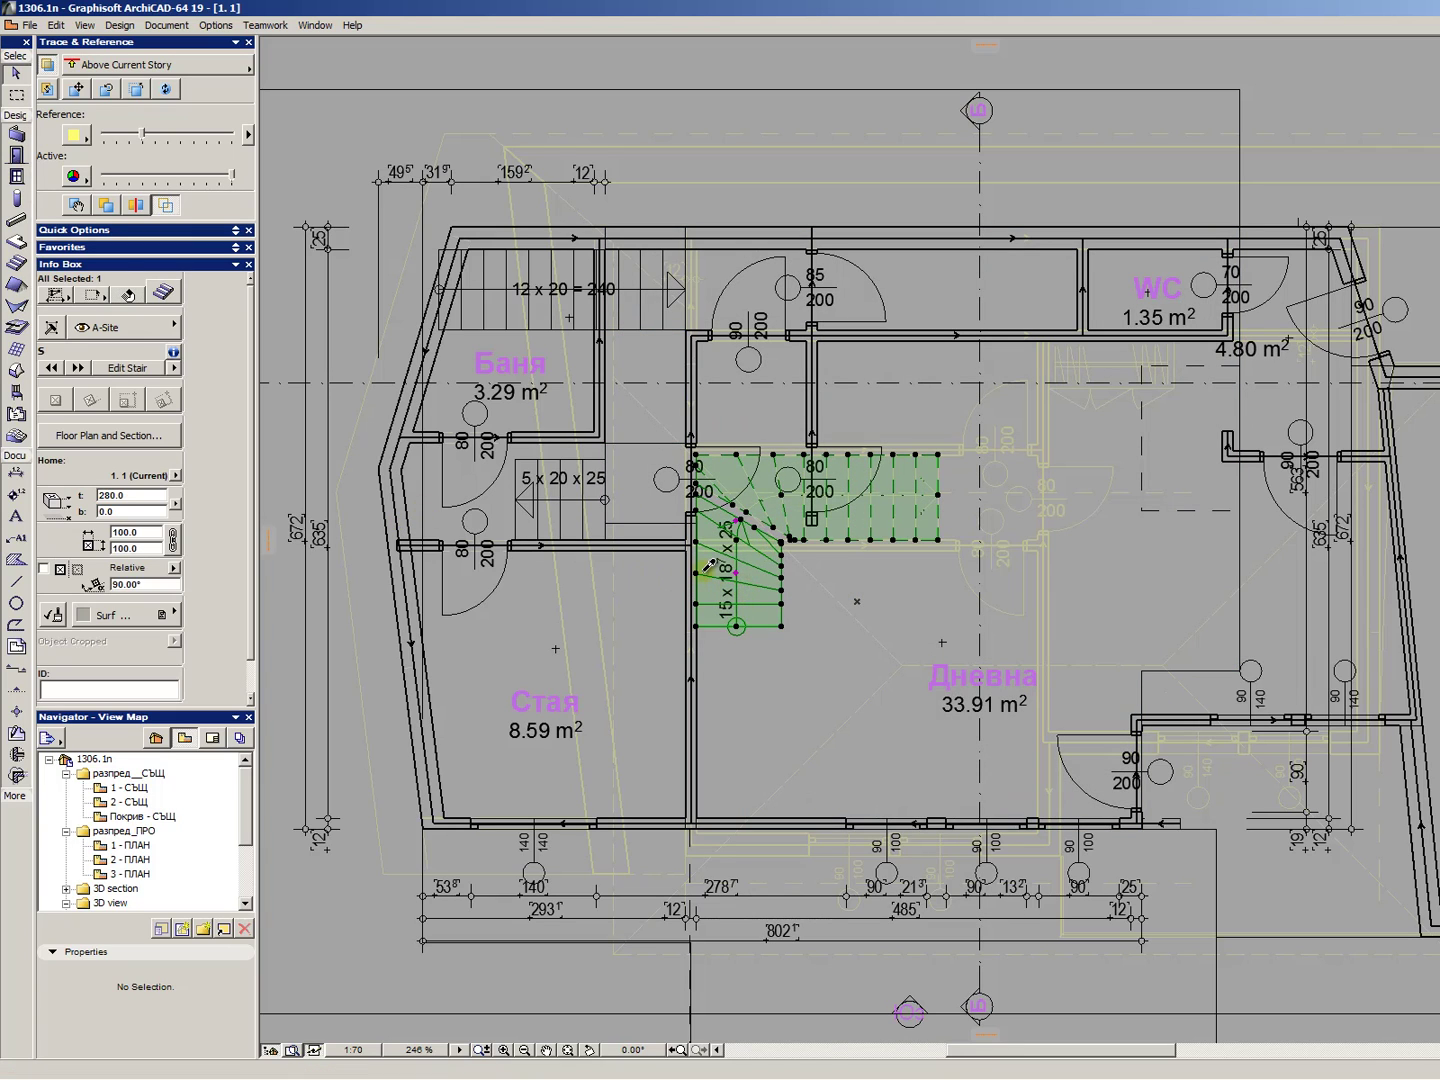
double_click(722, 578)
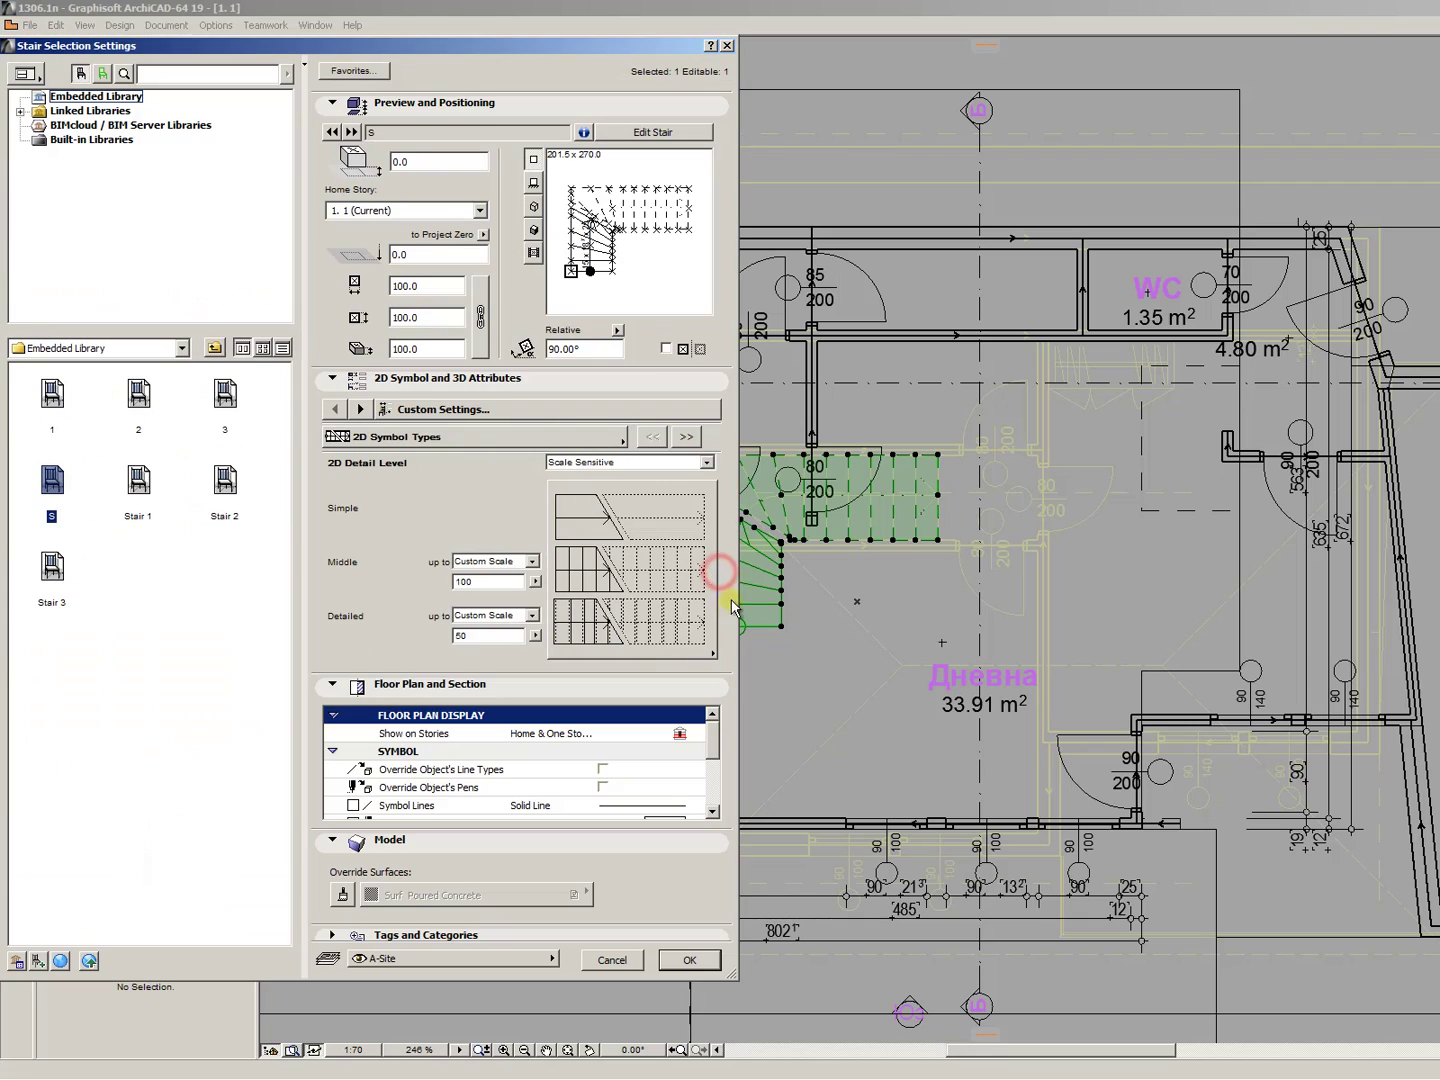
left_click(658, 138)
left_click(900, 484)
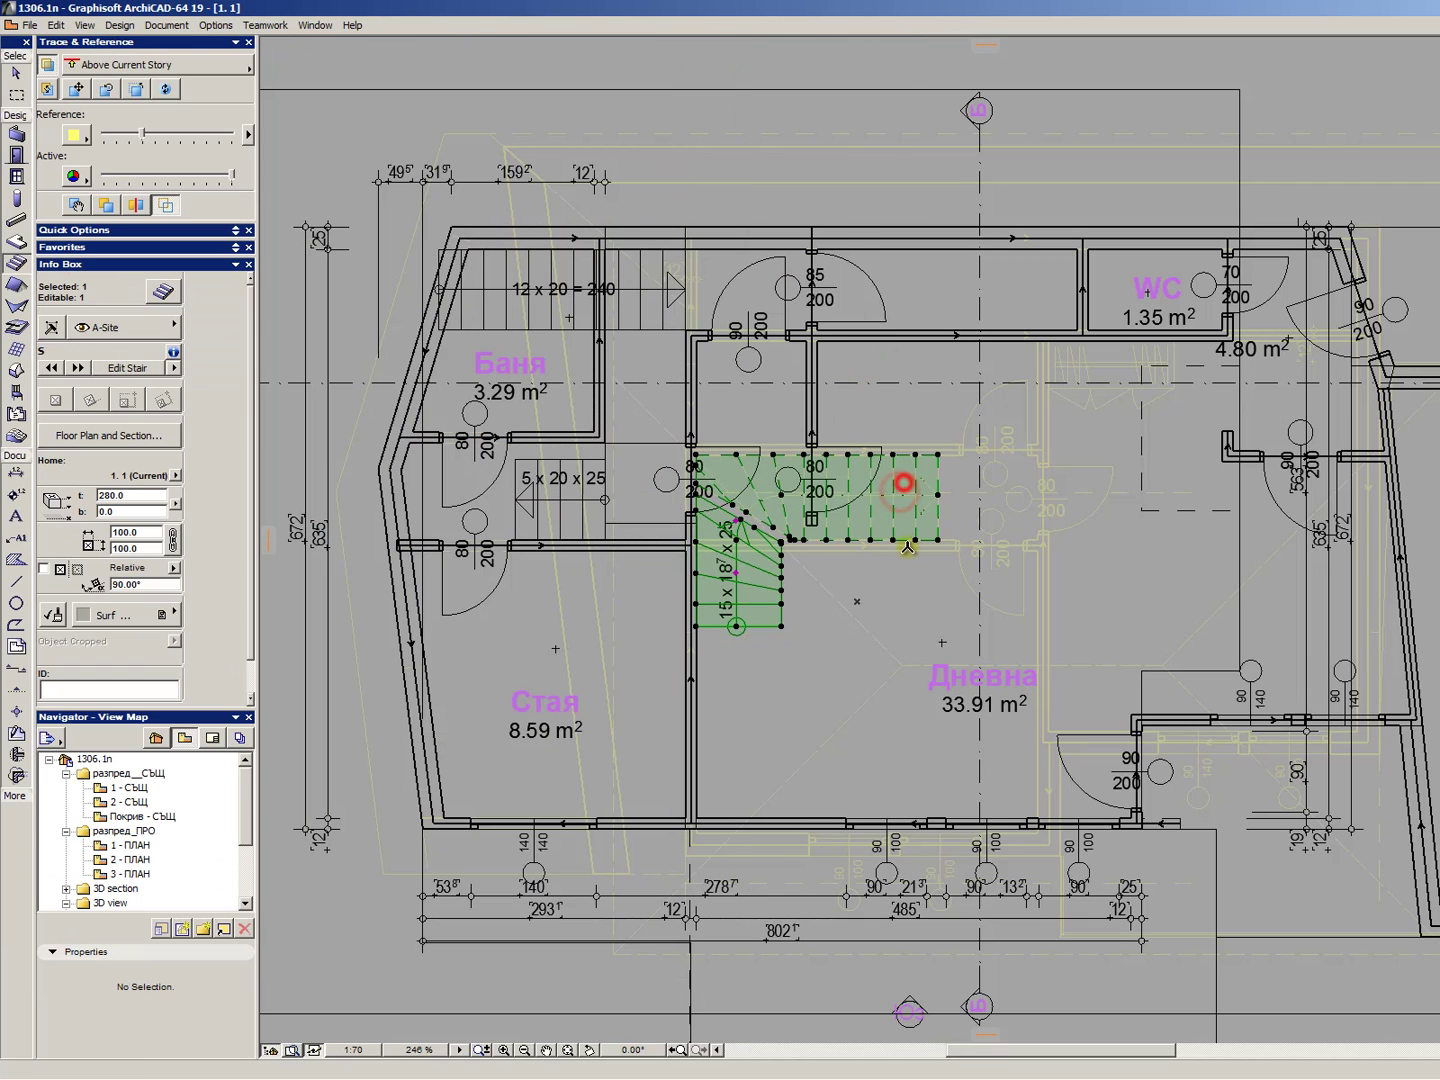
- View the stair types available for a new stair, pick L-Run with Landing, and cancel the selection
left_click(125, 367)
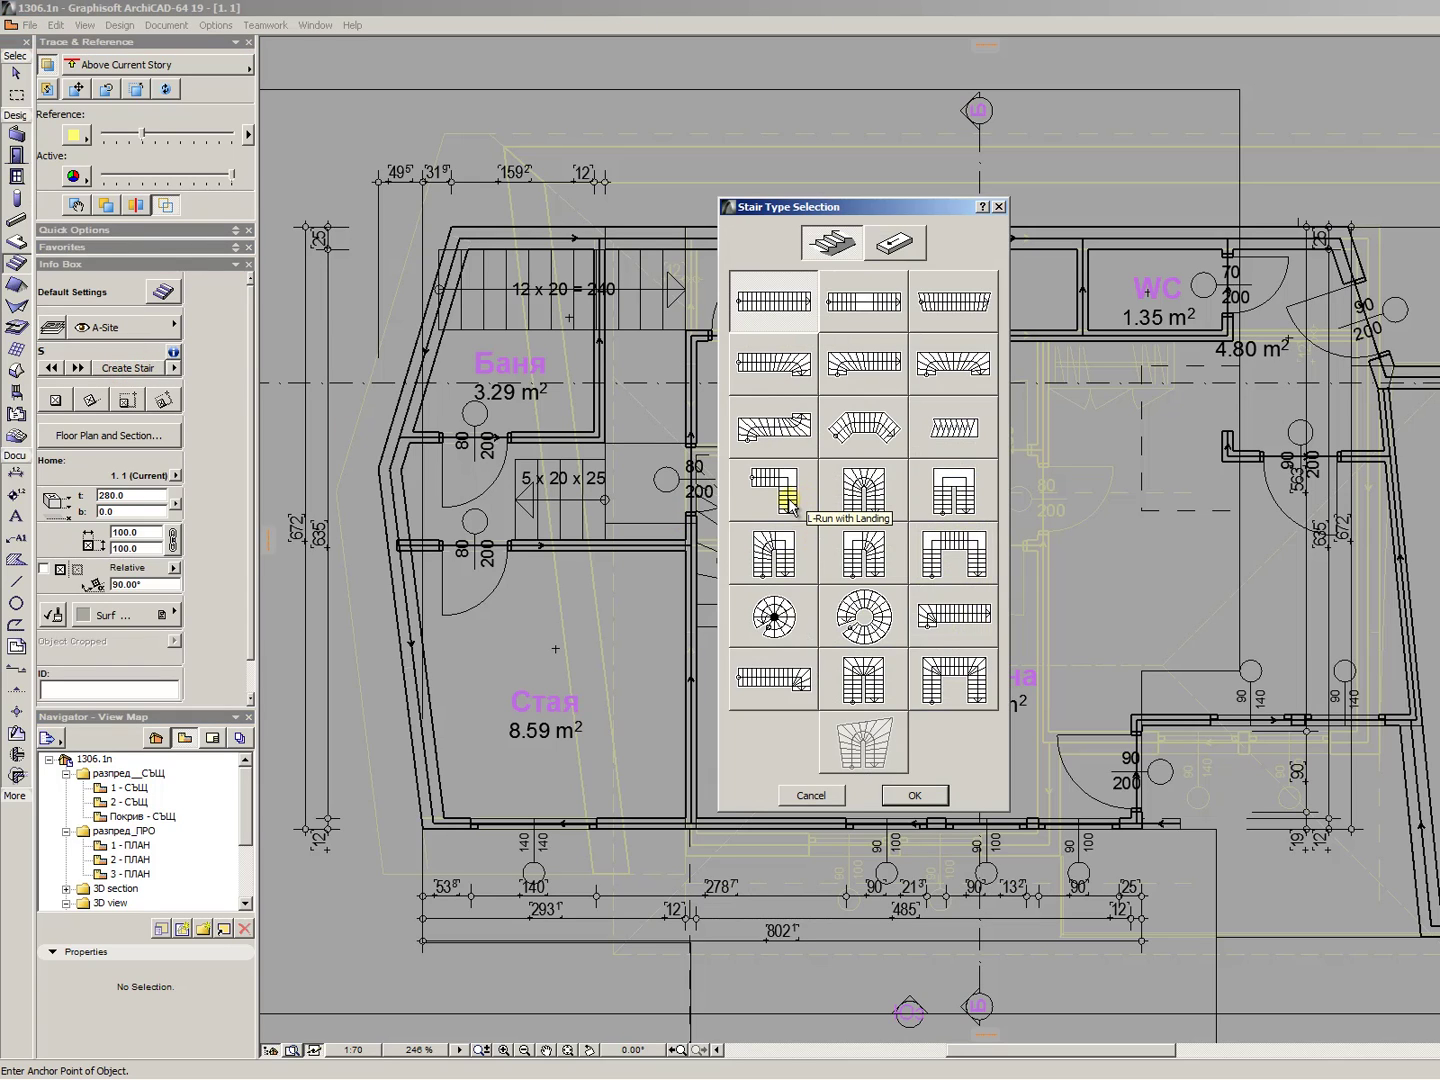
left_click(789, 502)
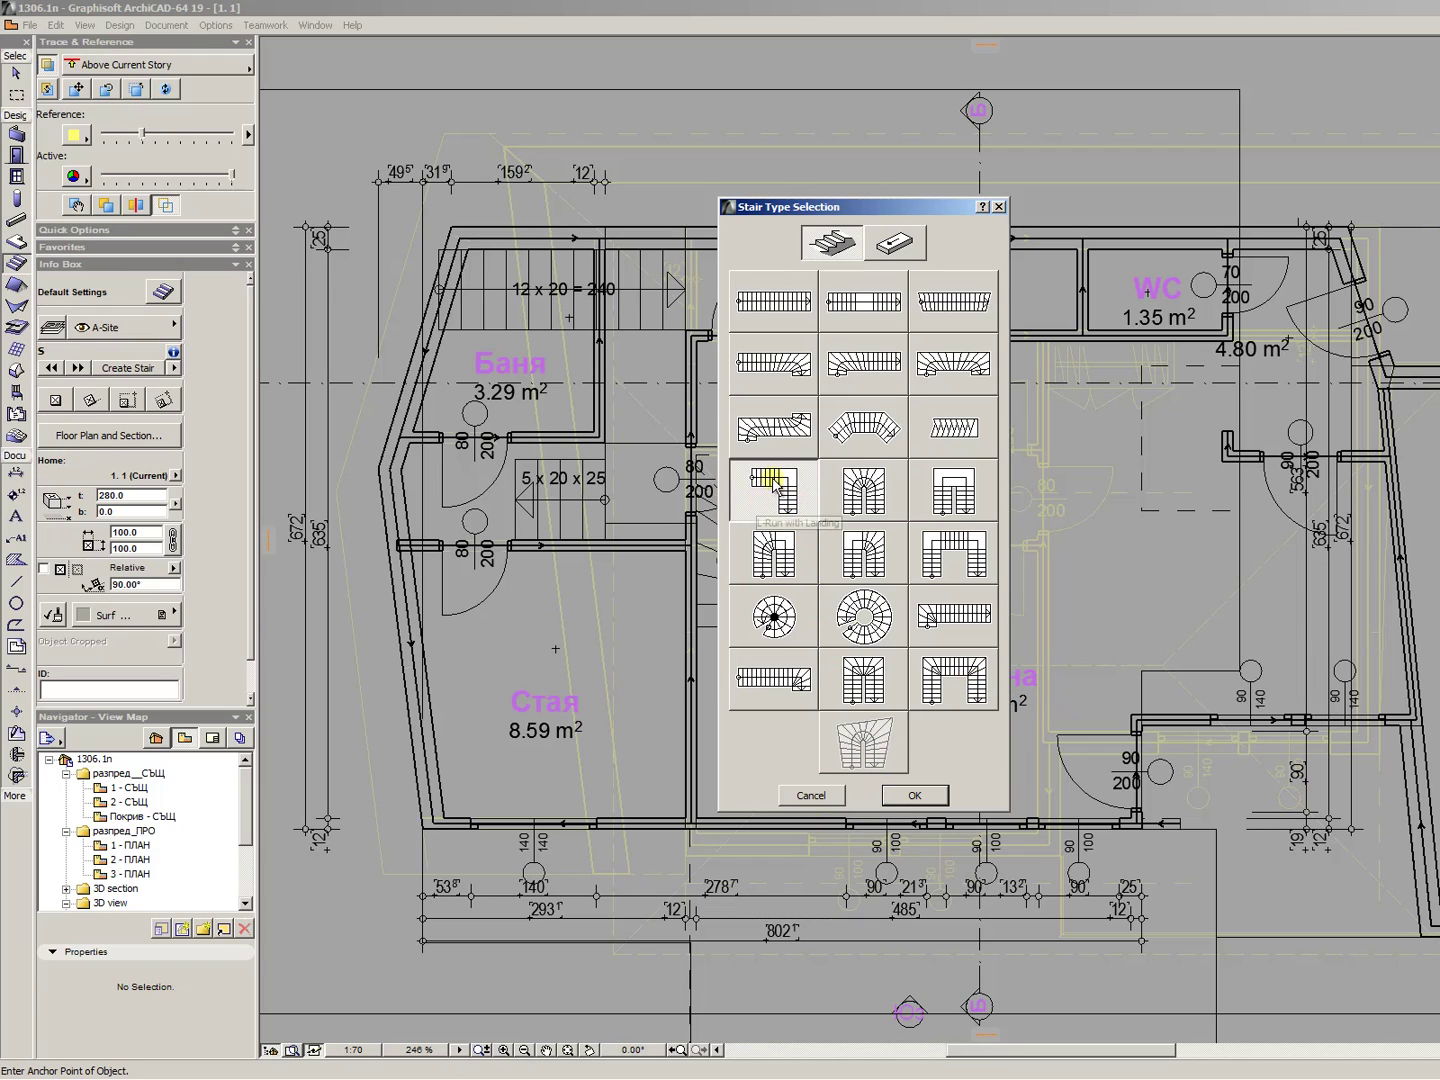
left_click(829, 797)
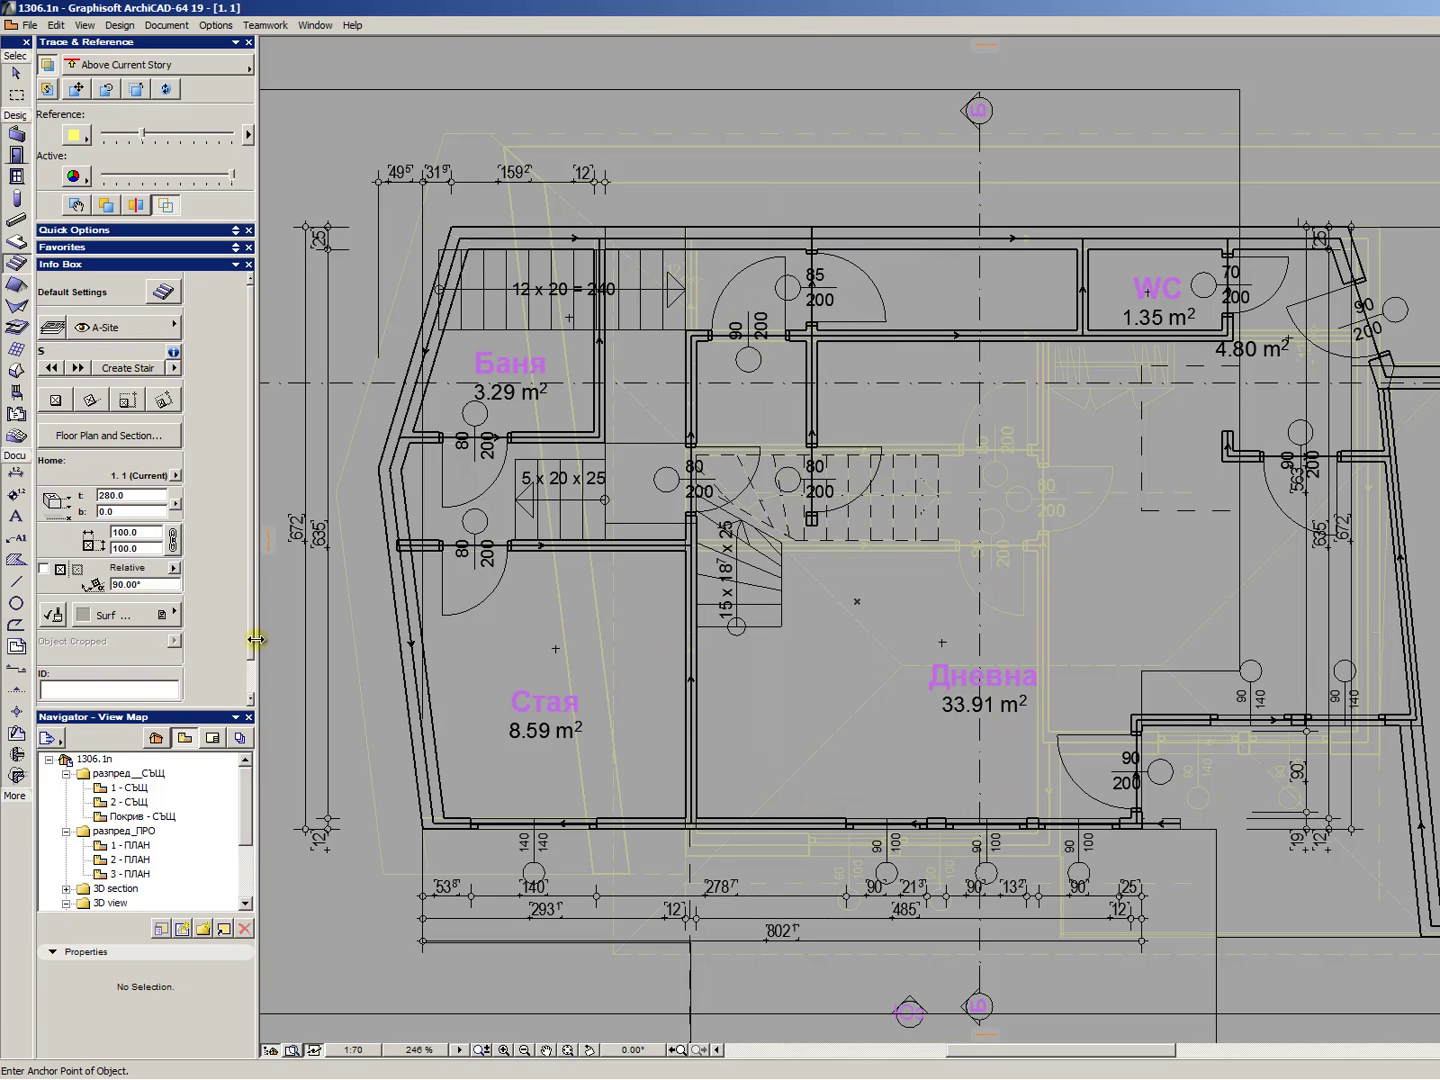
- Switch to FreeCommander XE and locate the template files of the landing stair type, Sl10.gsm and St10.gsm
mouse_move(583, 1057)
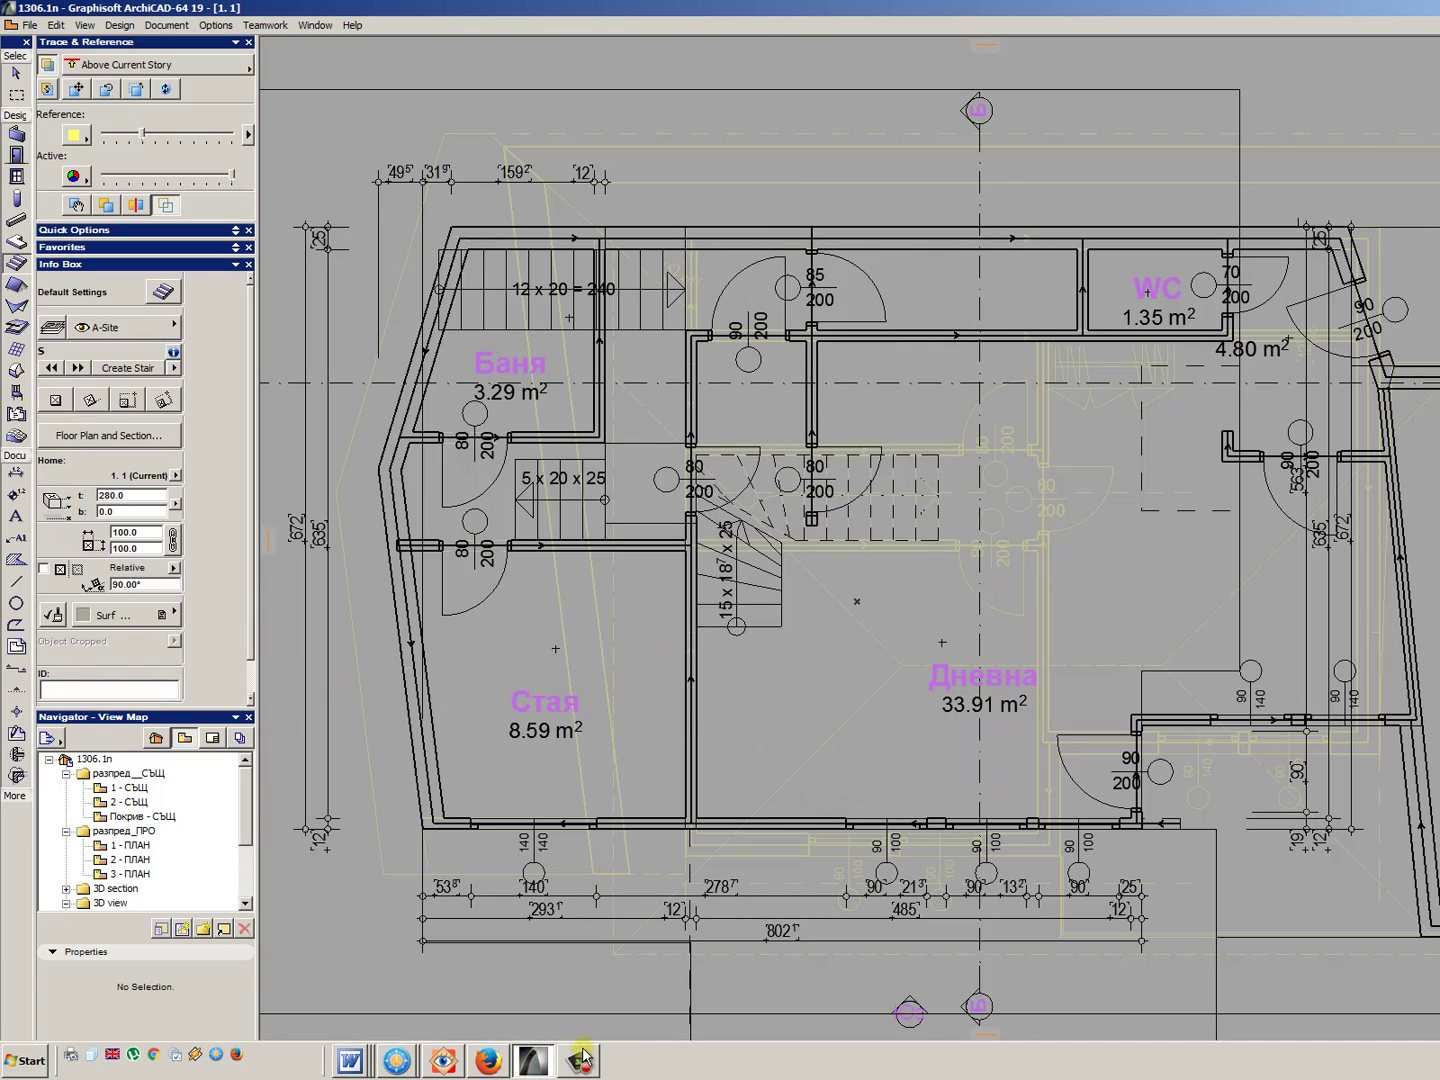
mouse_move(437, 1060)
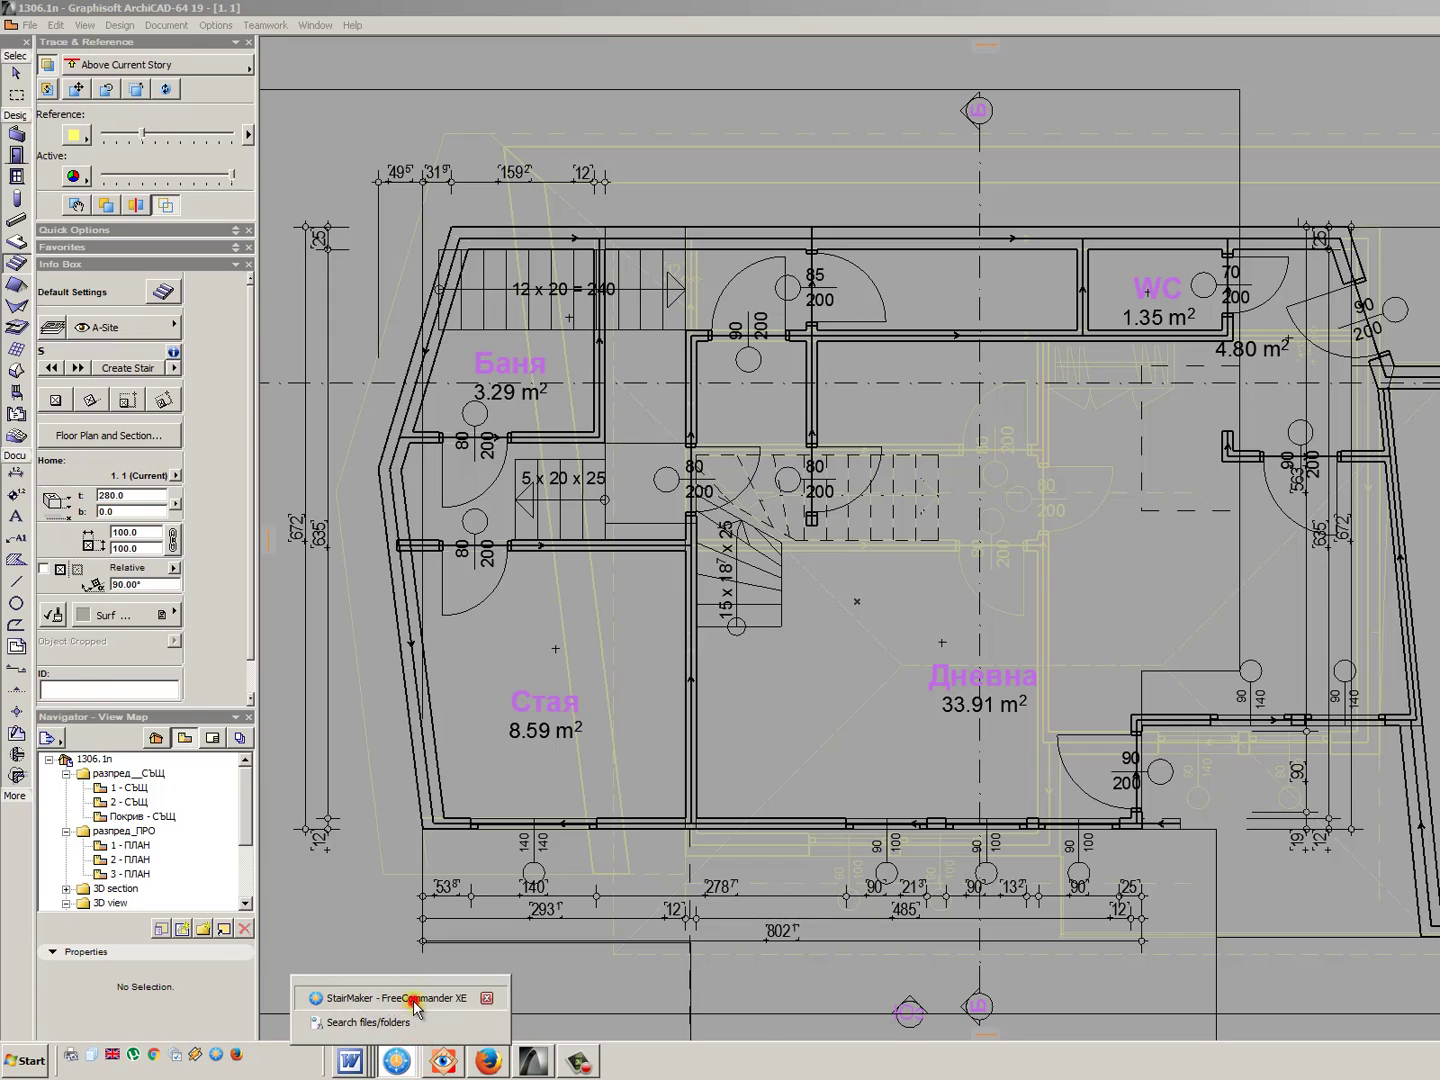
left_click(413, 1001)
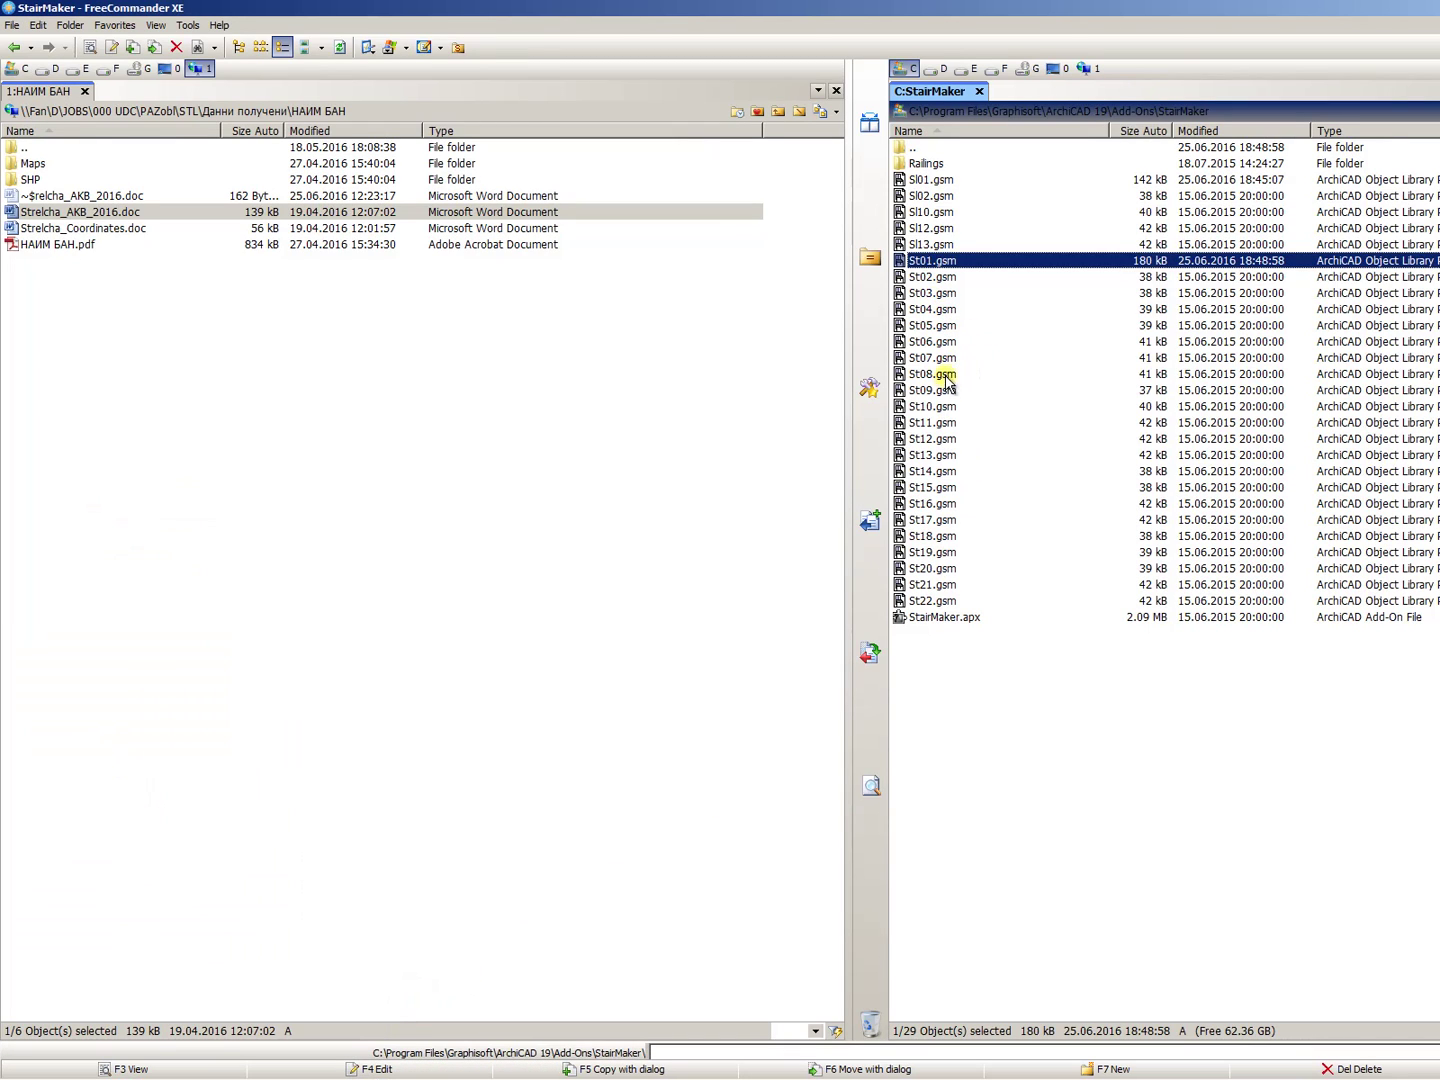
left_click(944, 407)
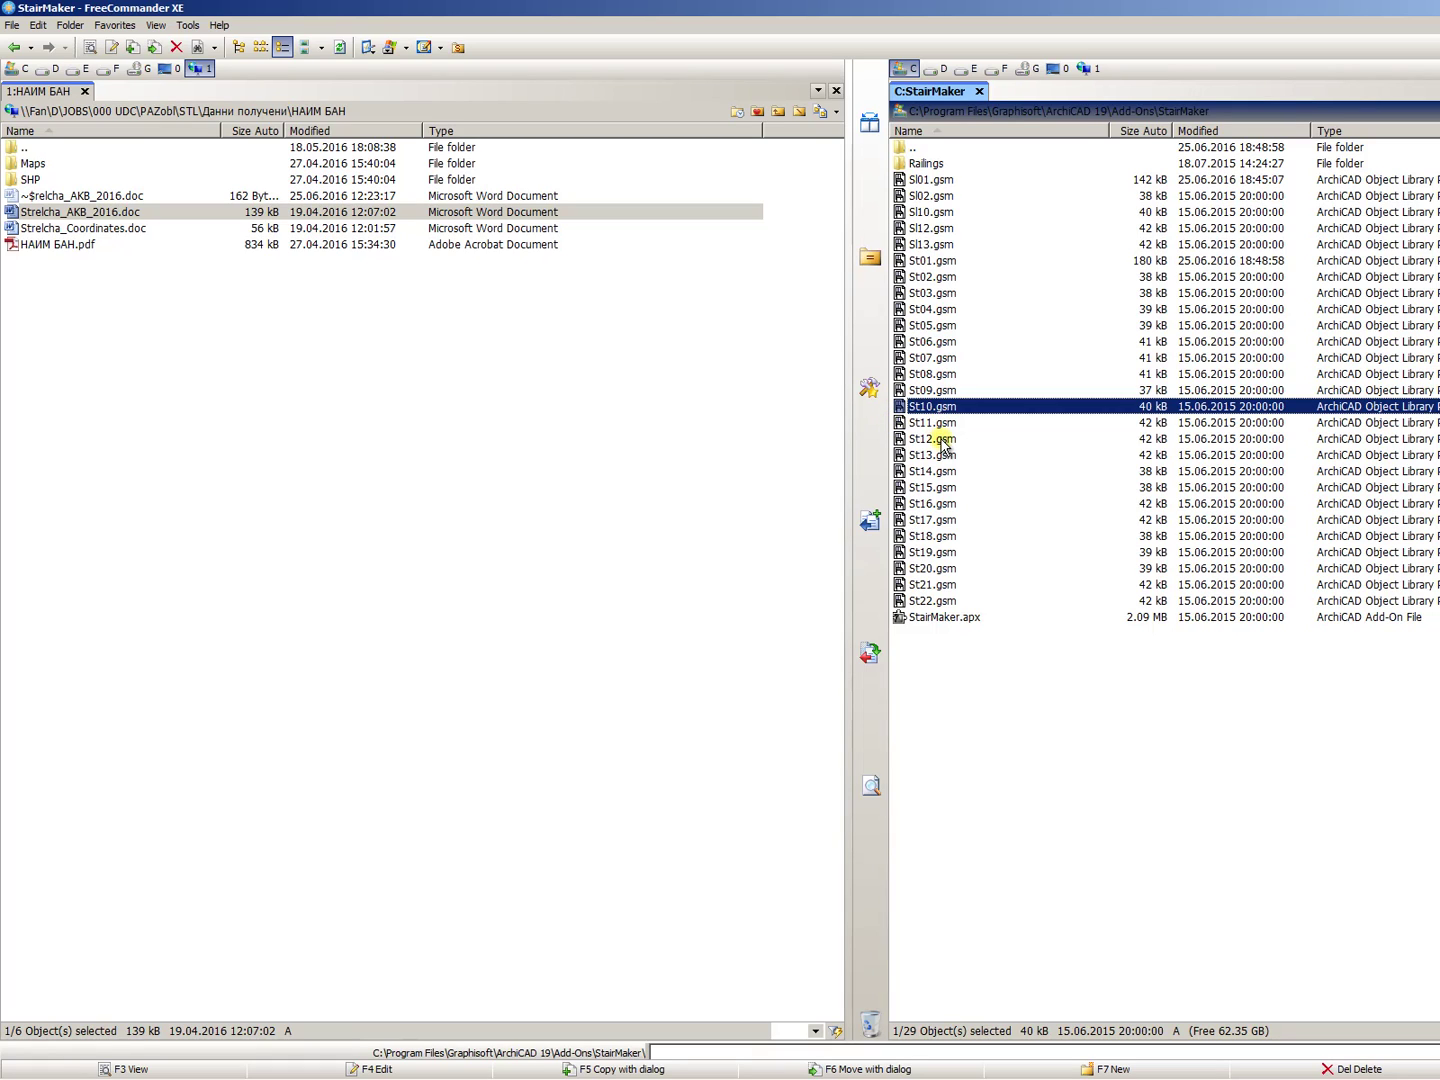
left_click(936, 212)
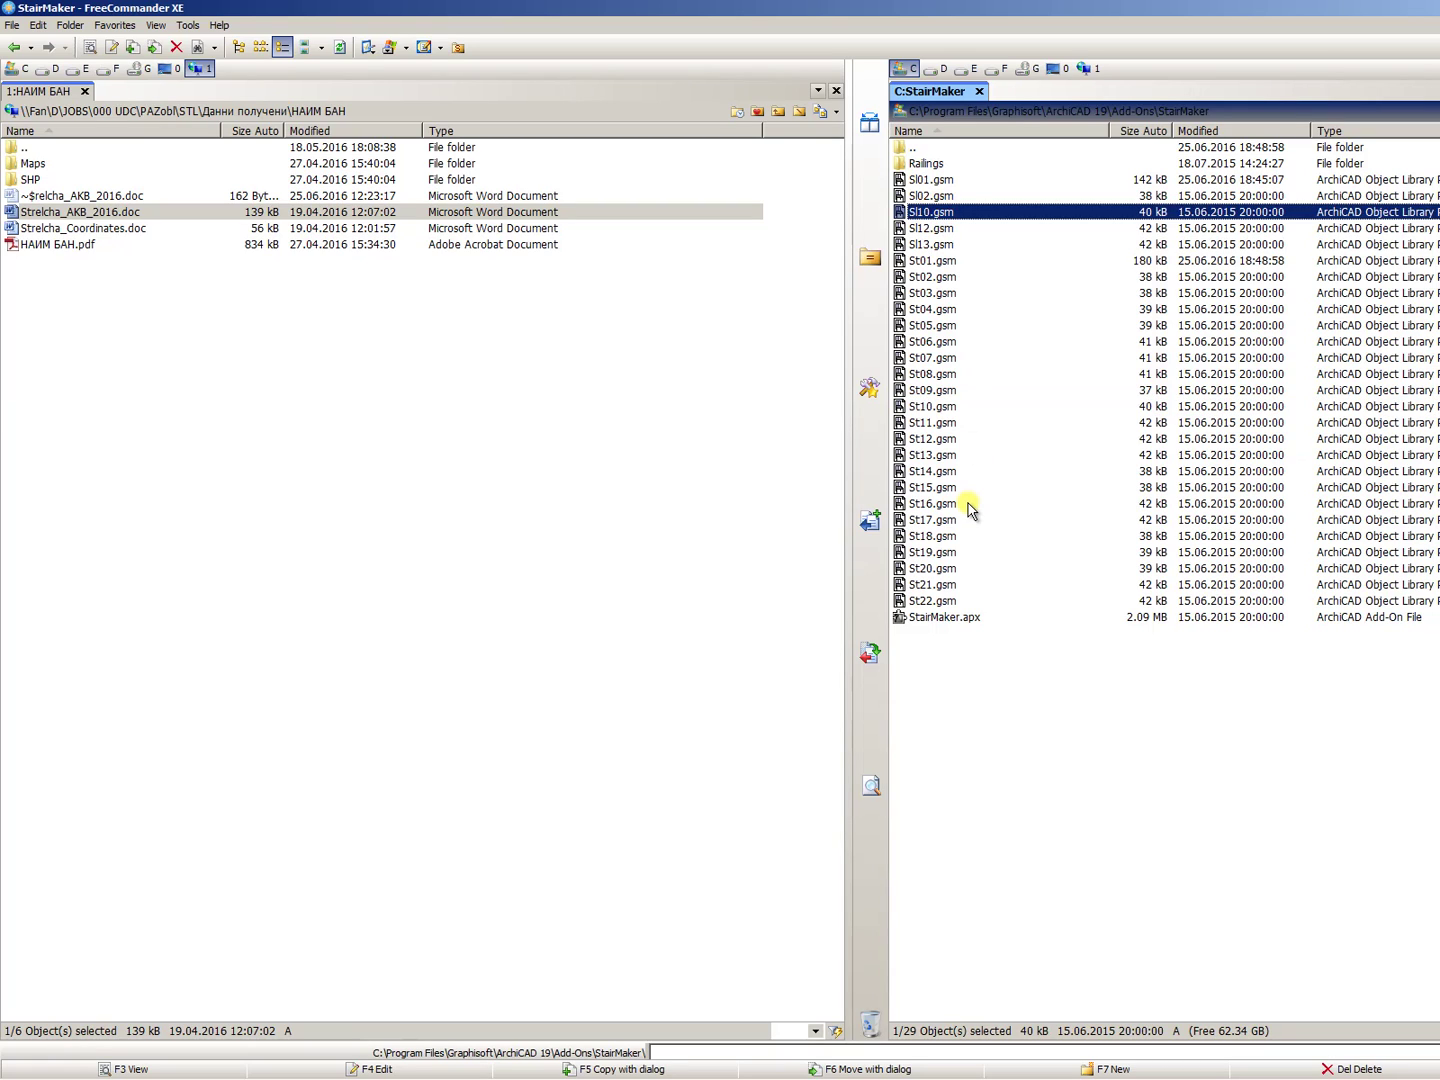
left_click(926, 455)
left_click(956, 407)
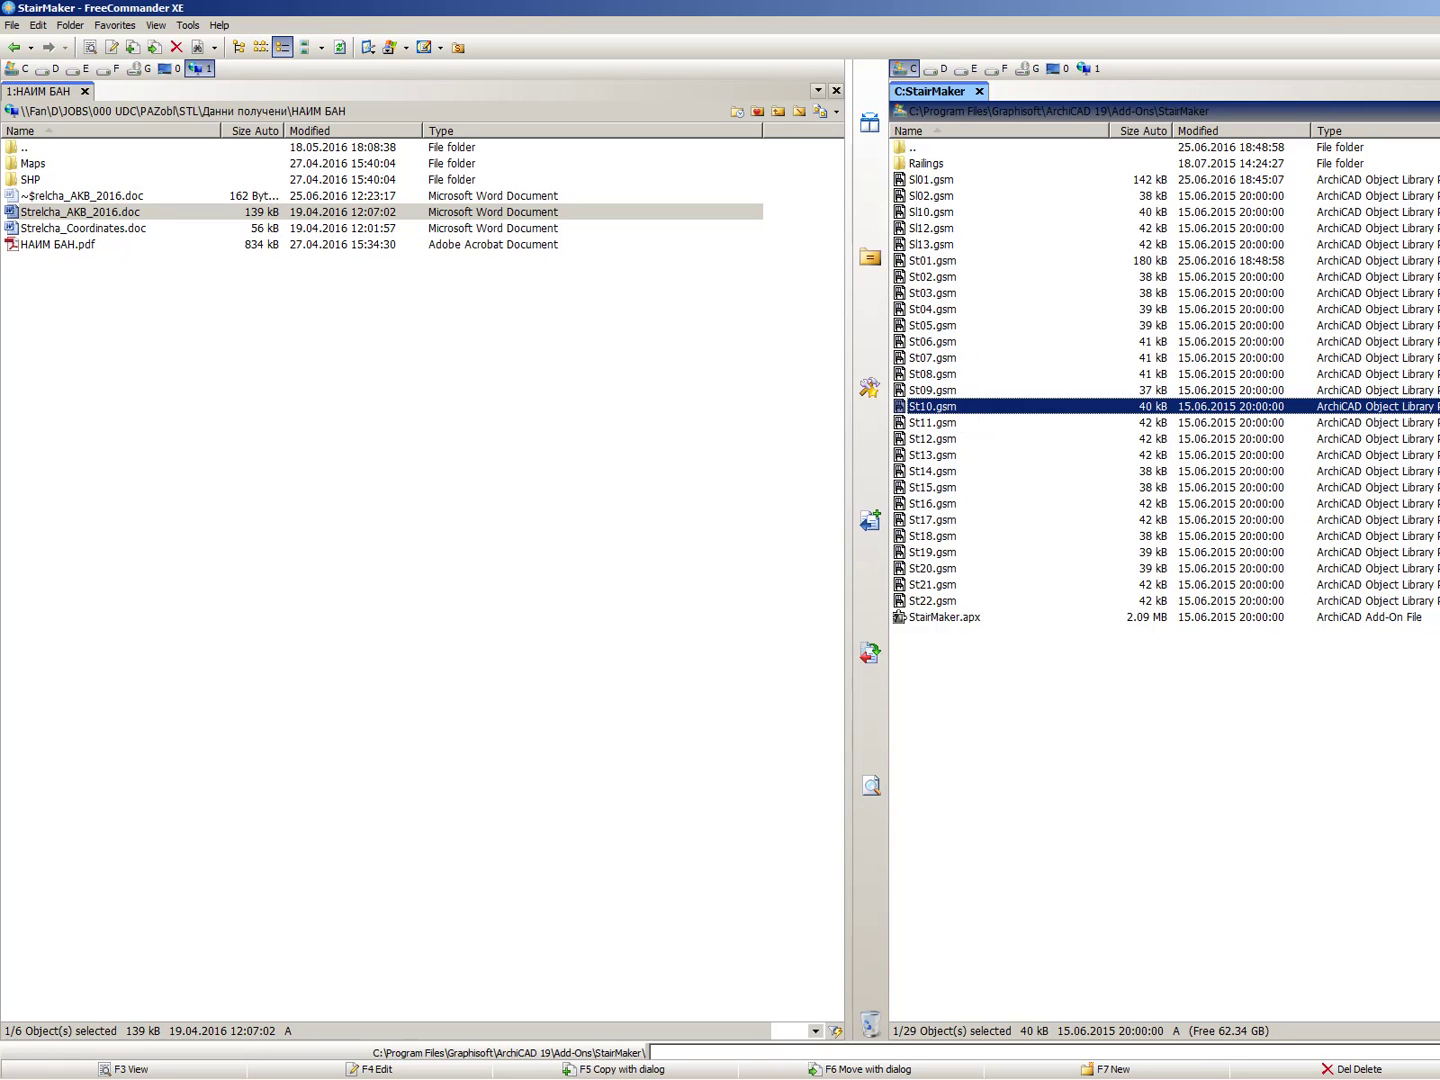
- Switch back to ArchiCAD and open the library part St10.gsm from the StairMaker folder
key("alt+Tab")
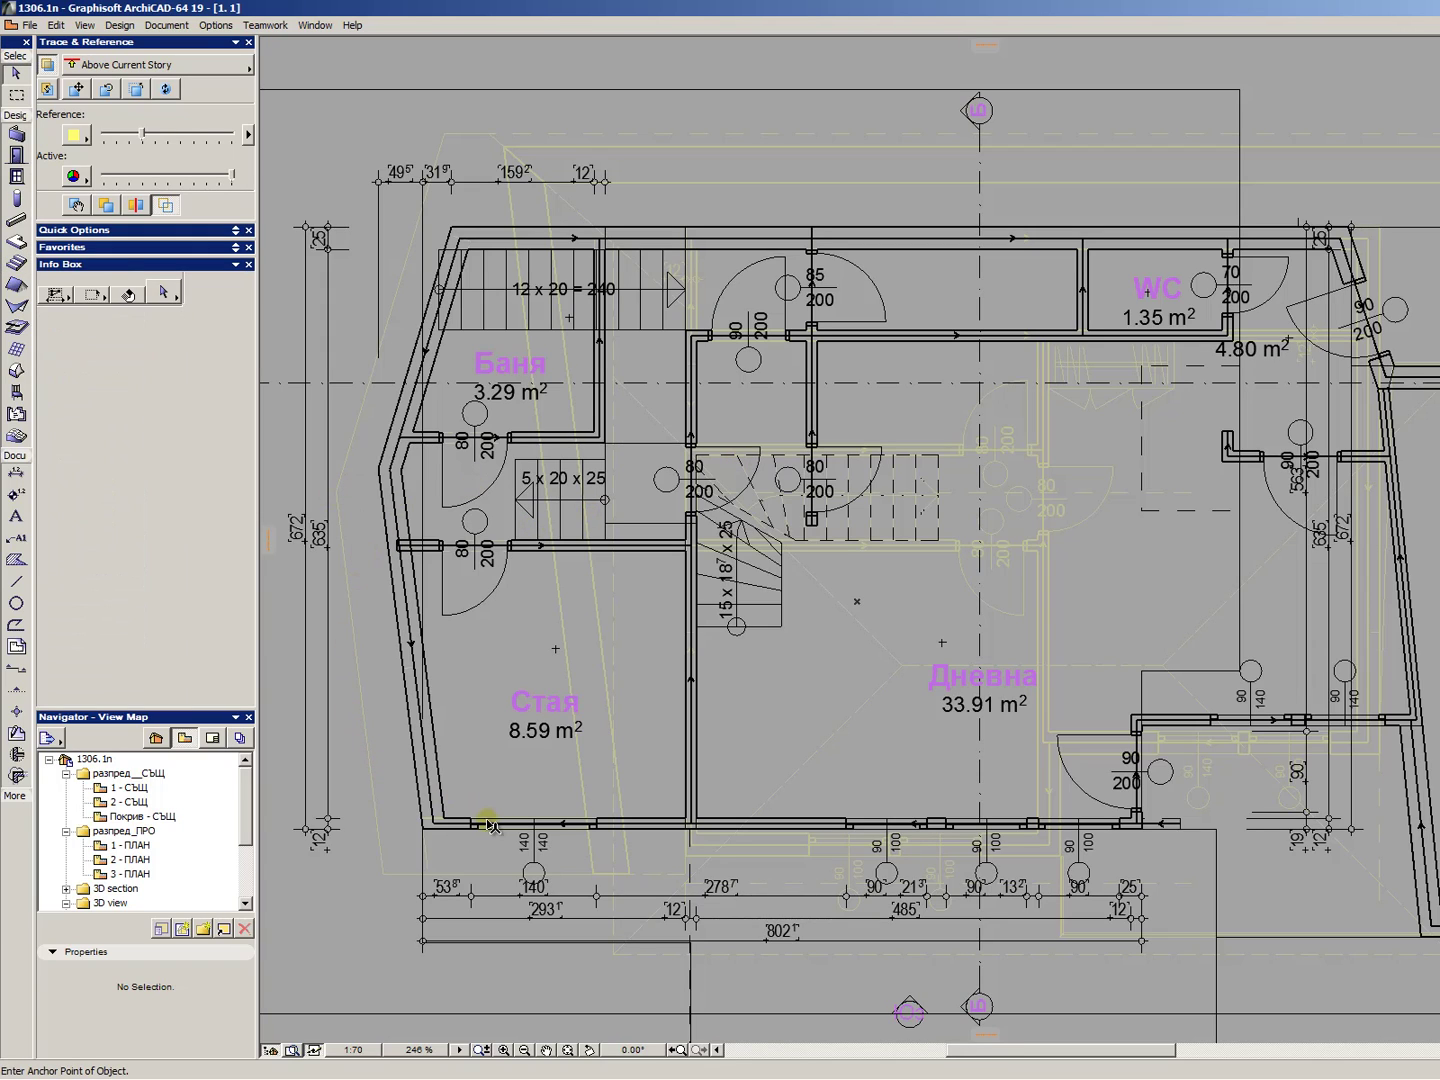
left_click(574, 731)
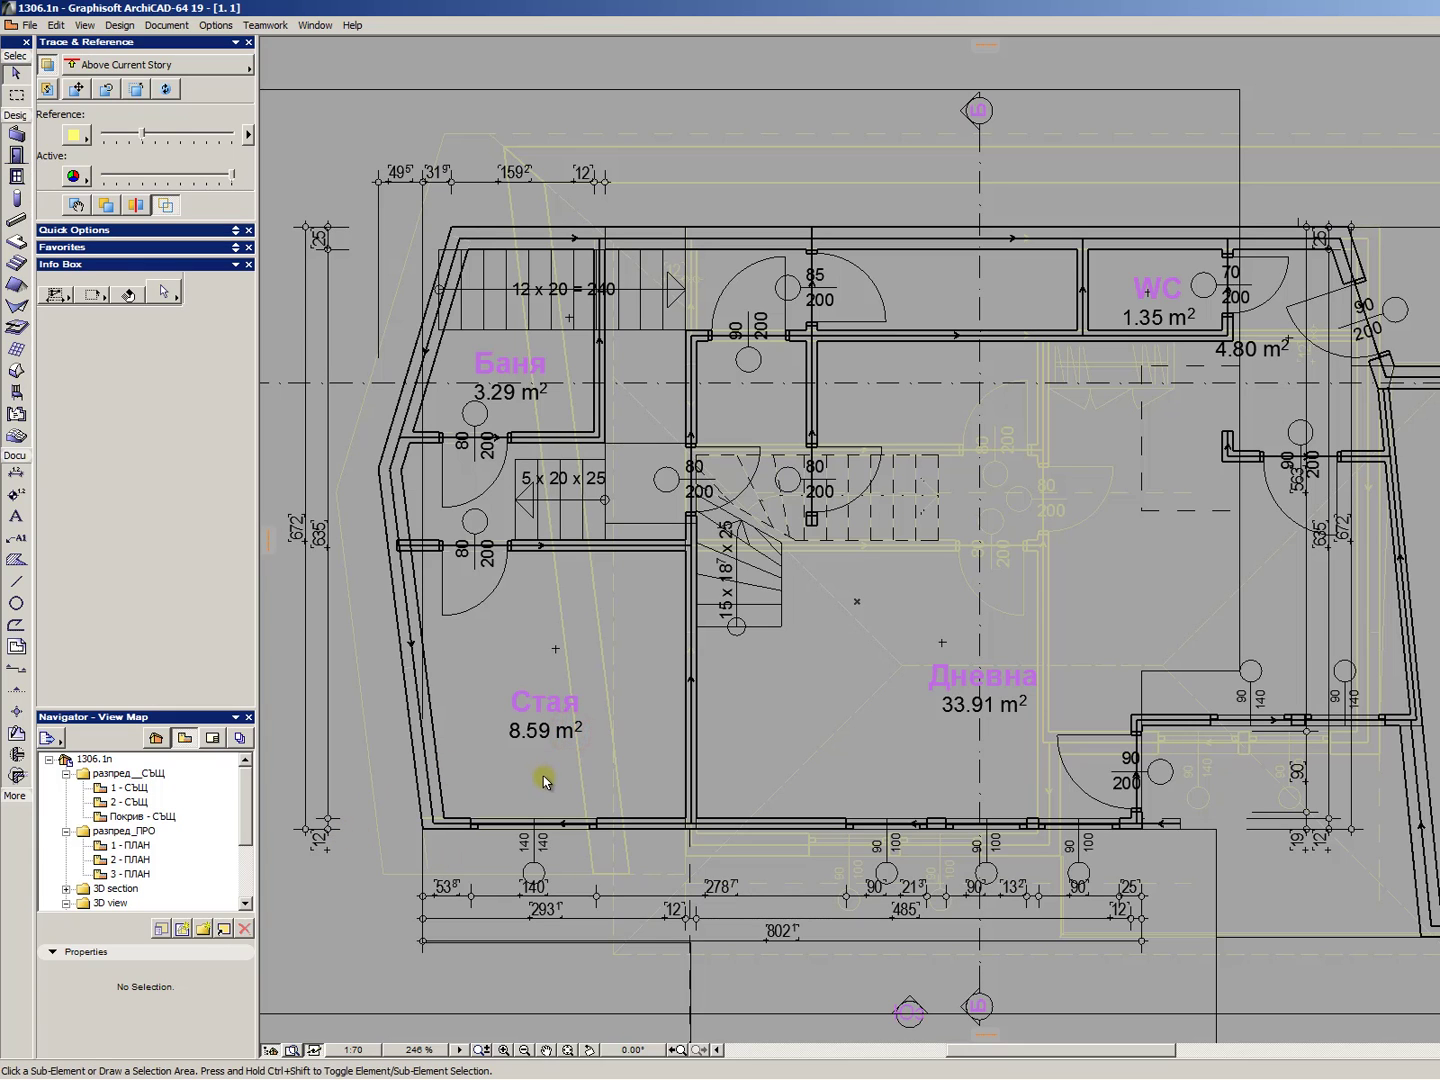
key("ctrl+shift+o")
left_click(790, 514)
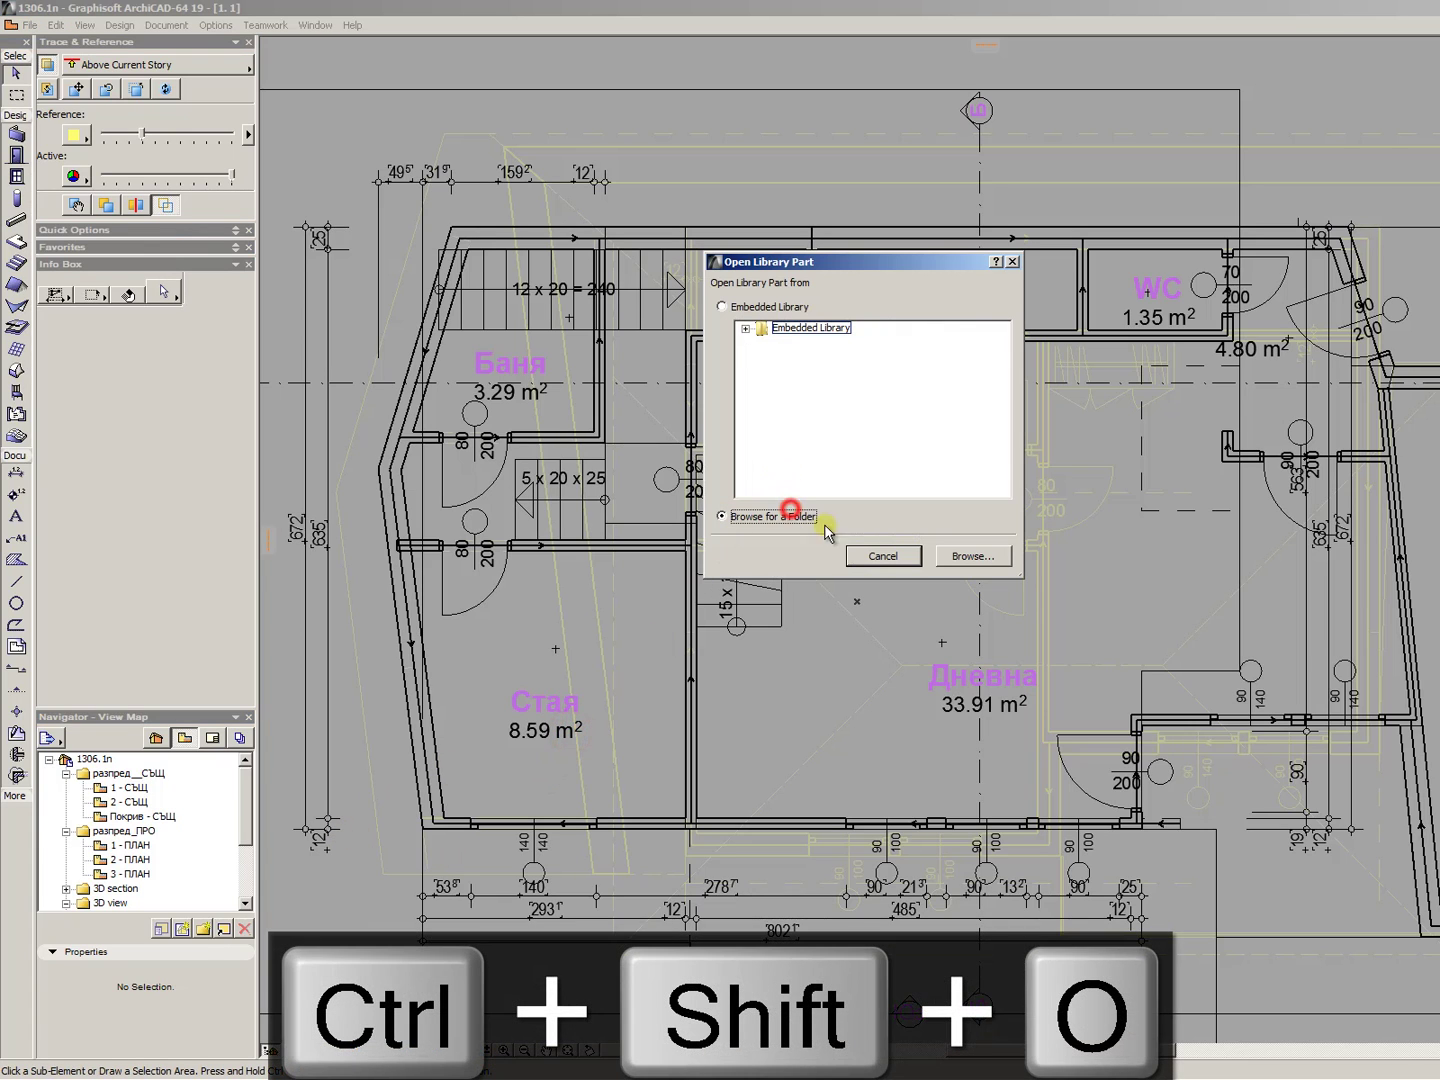
left_click(967, 555)
left_click(438, 567)
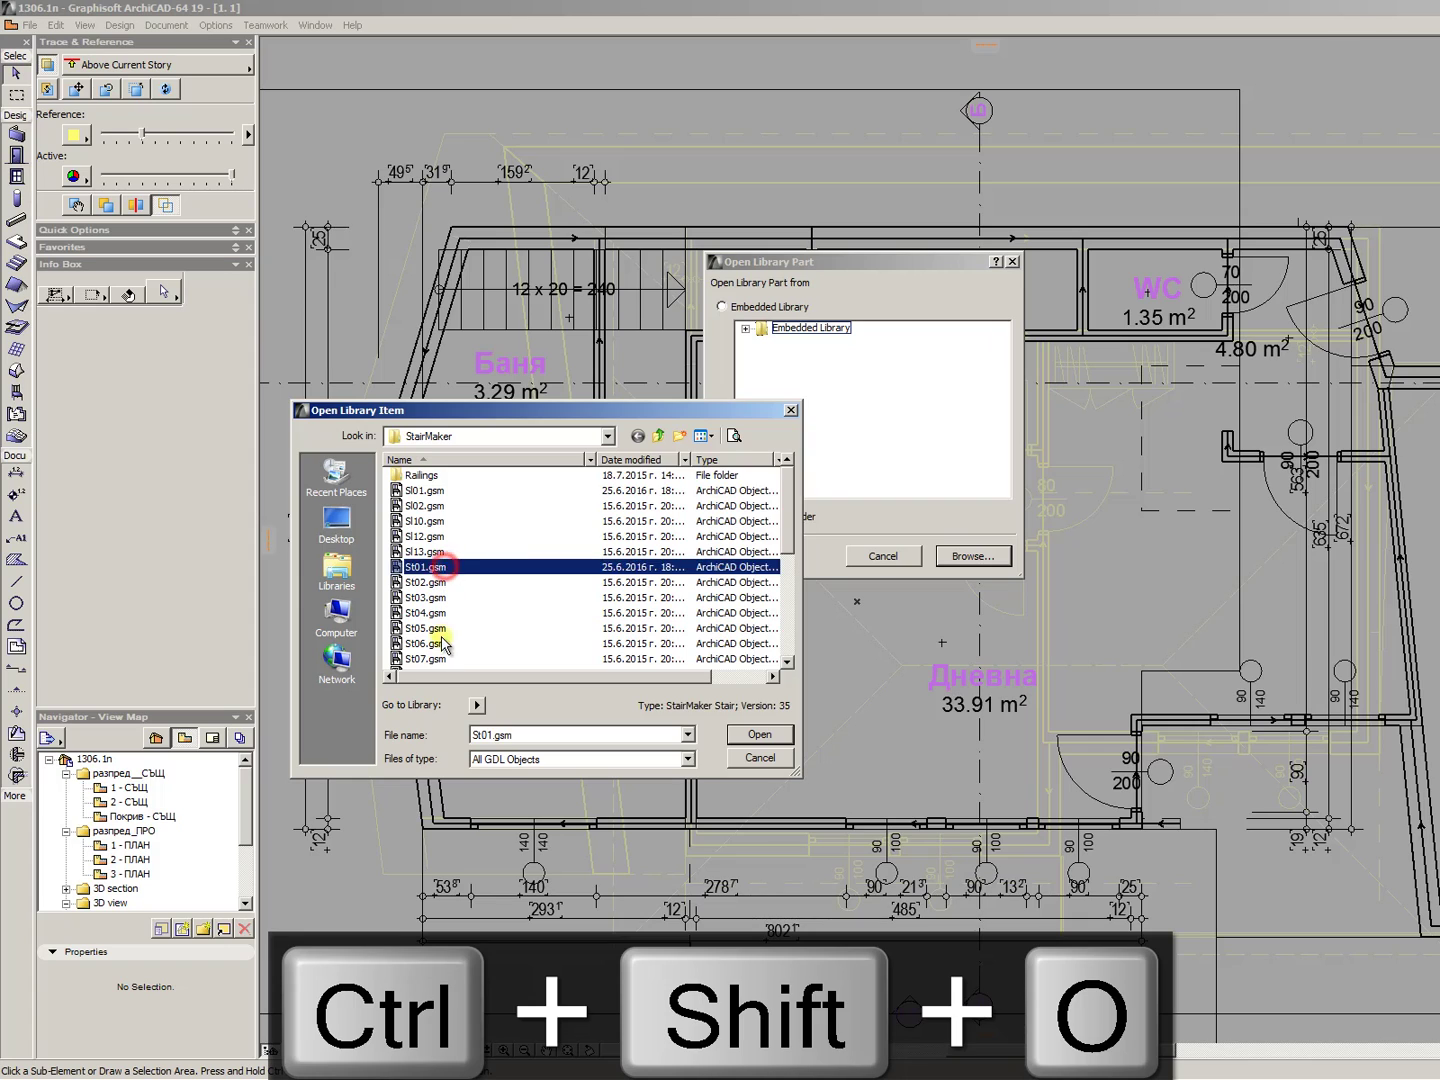
double_click(440, 613)
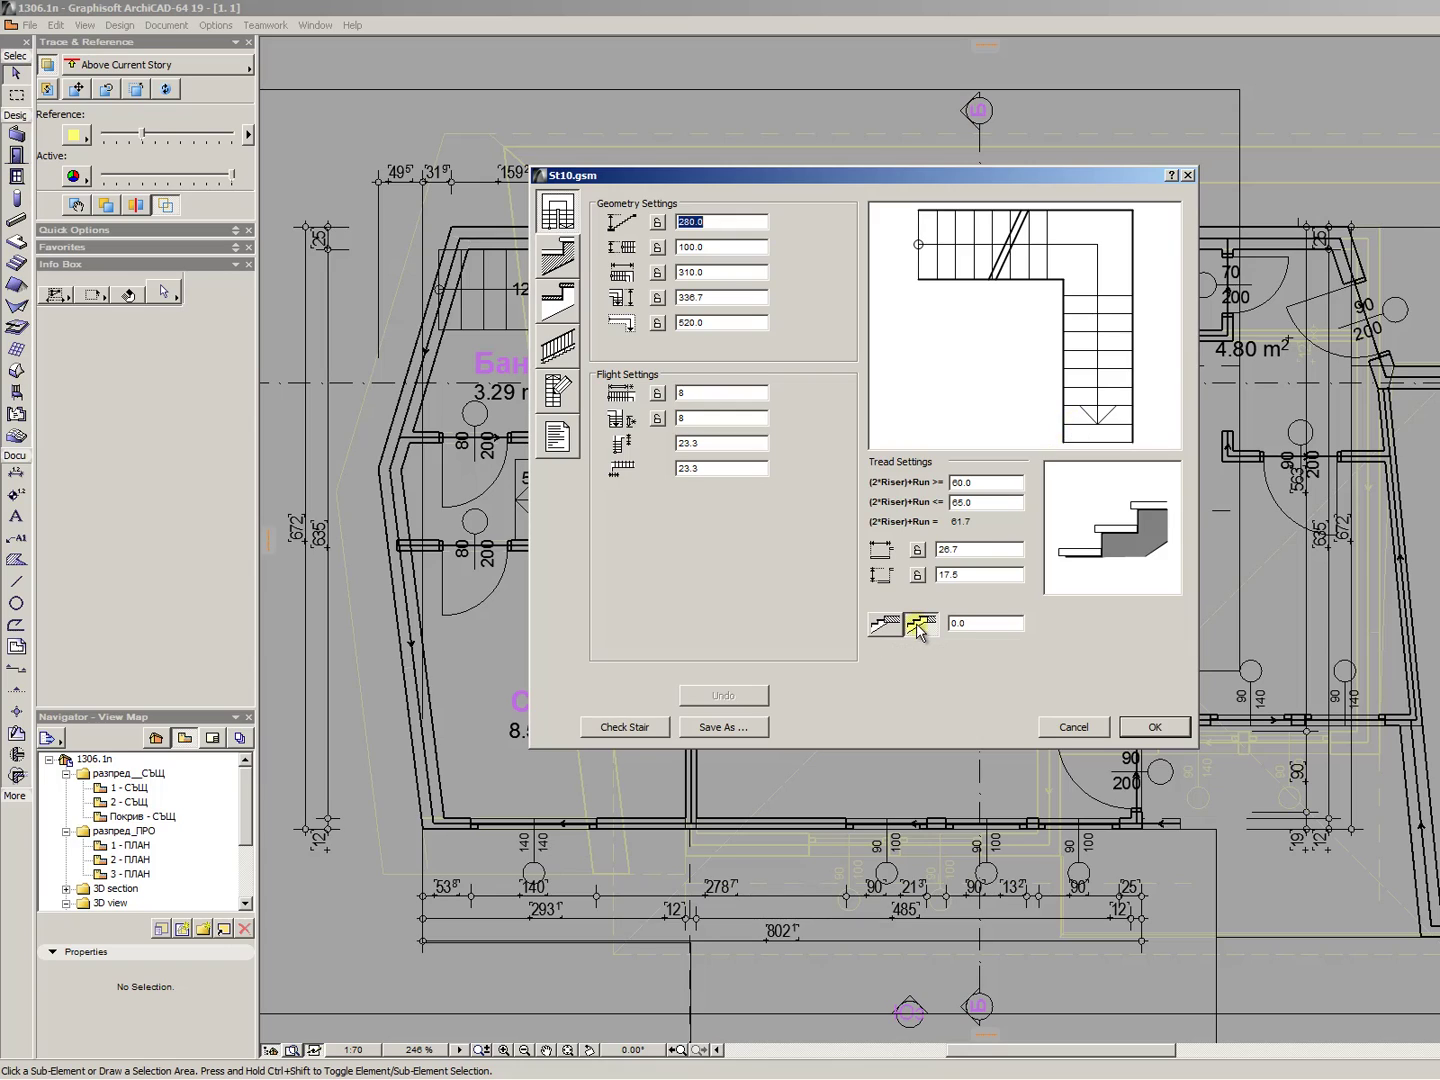
- Choose the stair top option without the extra upper tread and set the lower and upper walking line offsets to 10
left_click(884, 625)
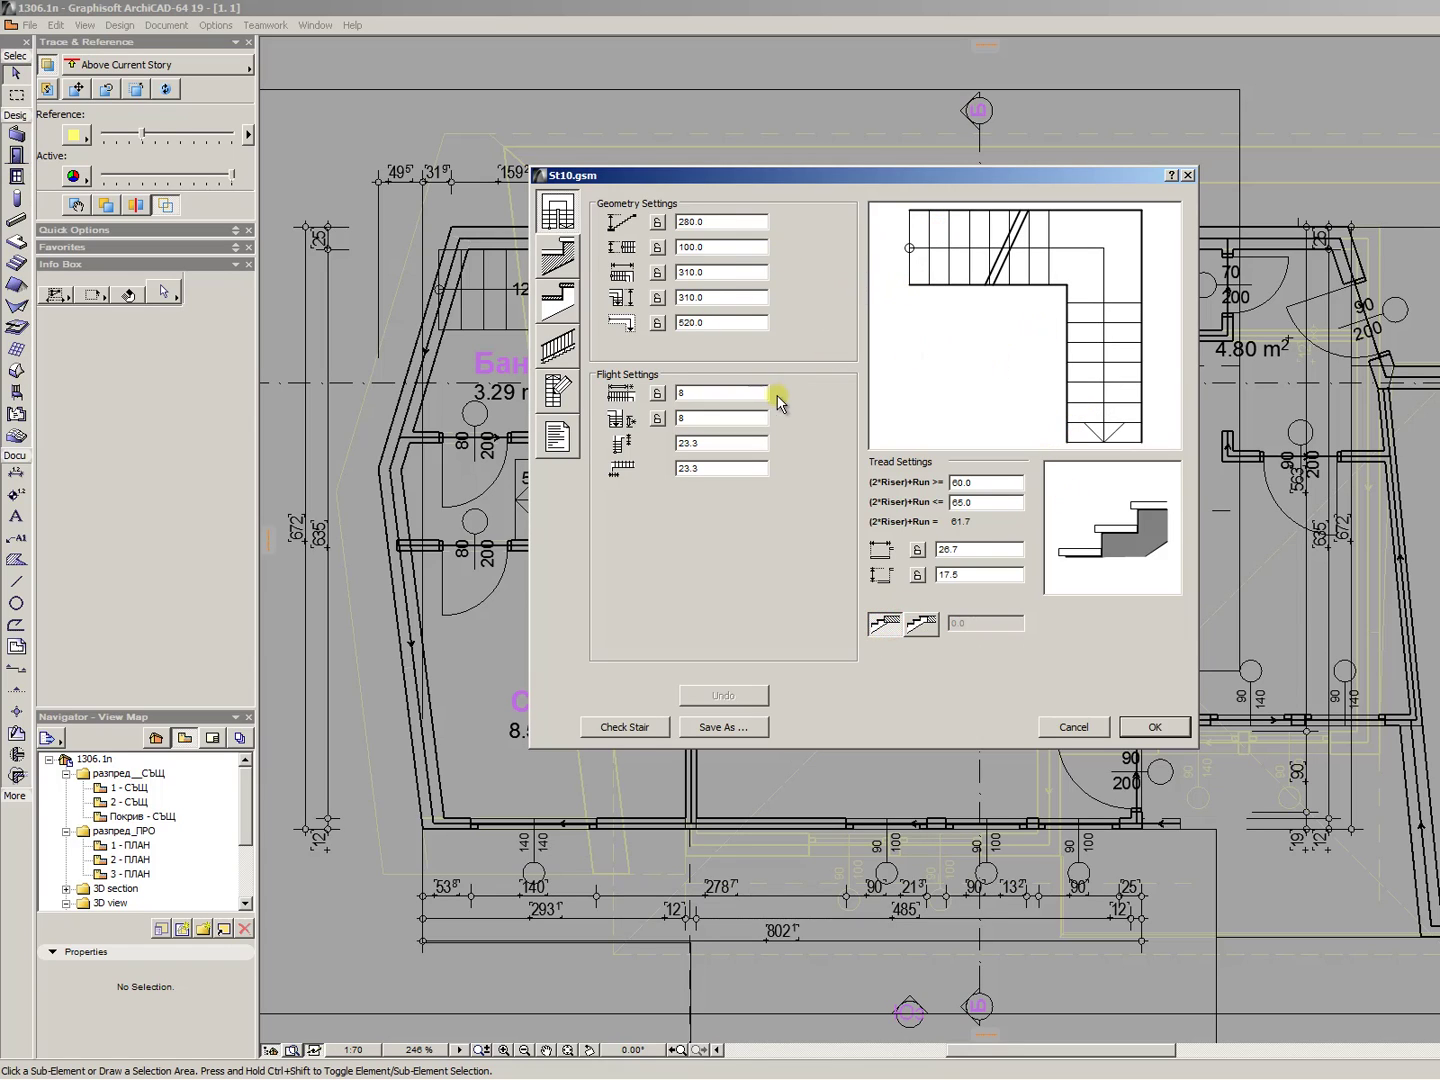
double_click(728, 446)
type("10")
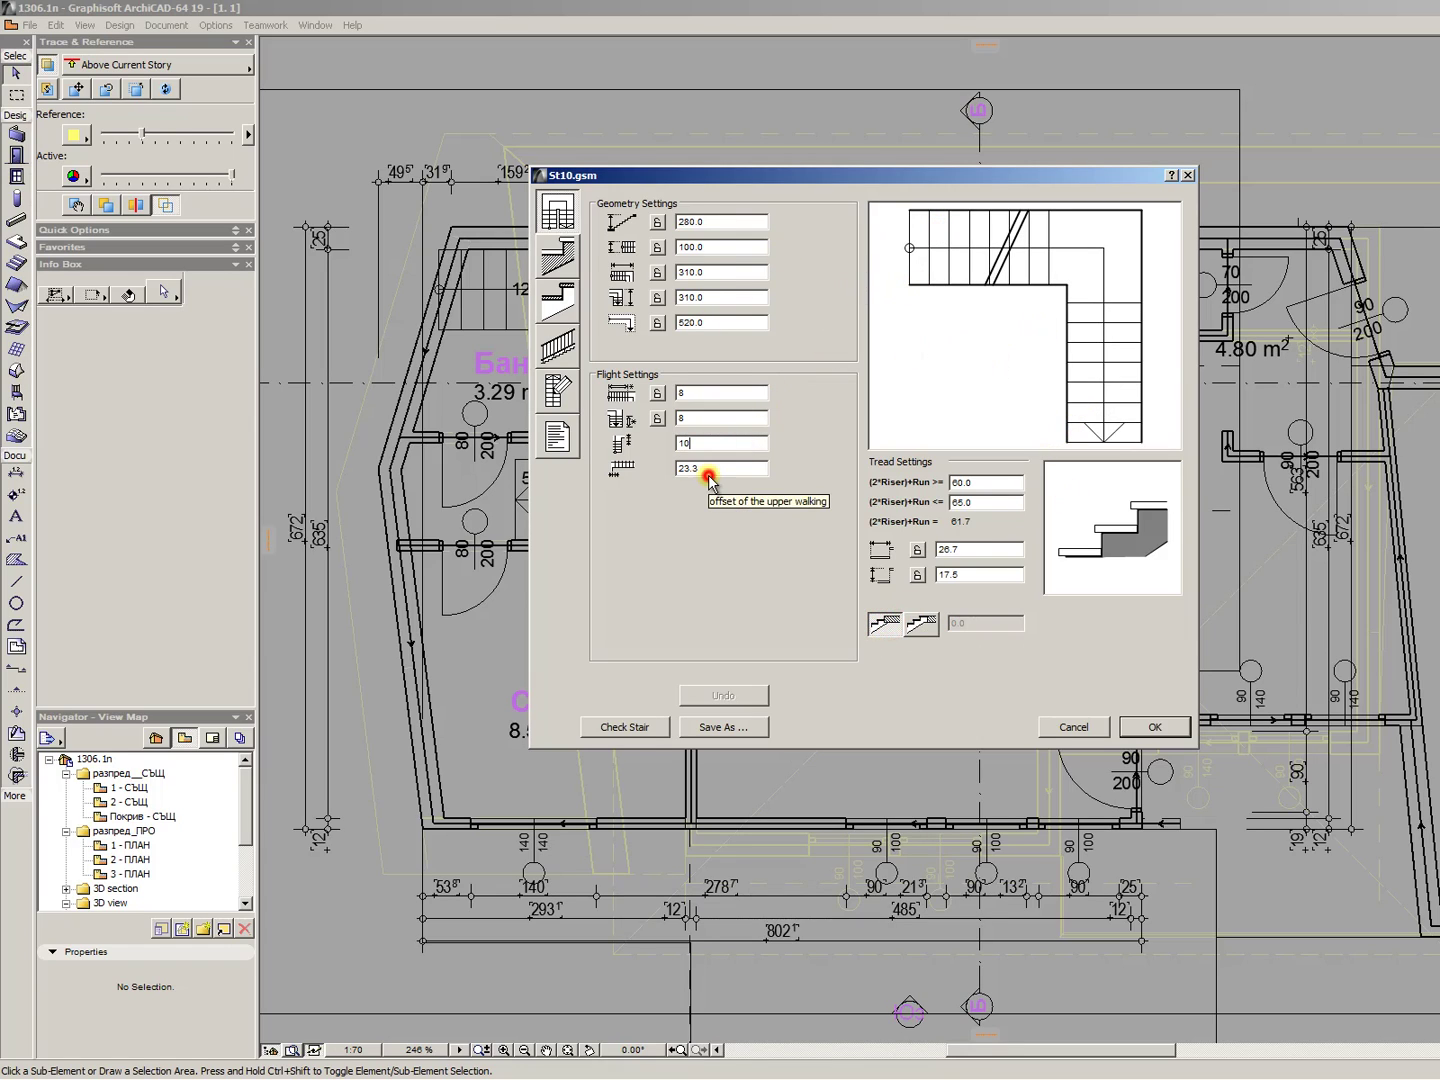
double_click(707, 472)
type("10")
left_click(720, 446)
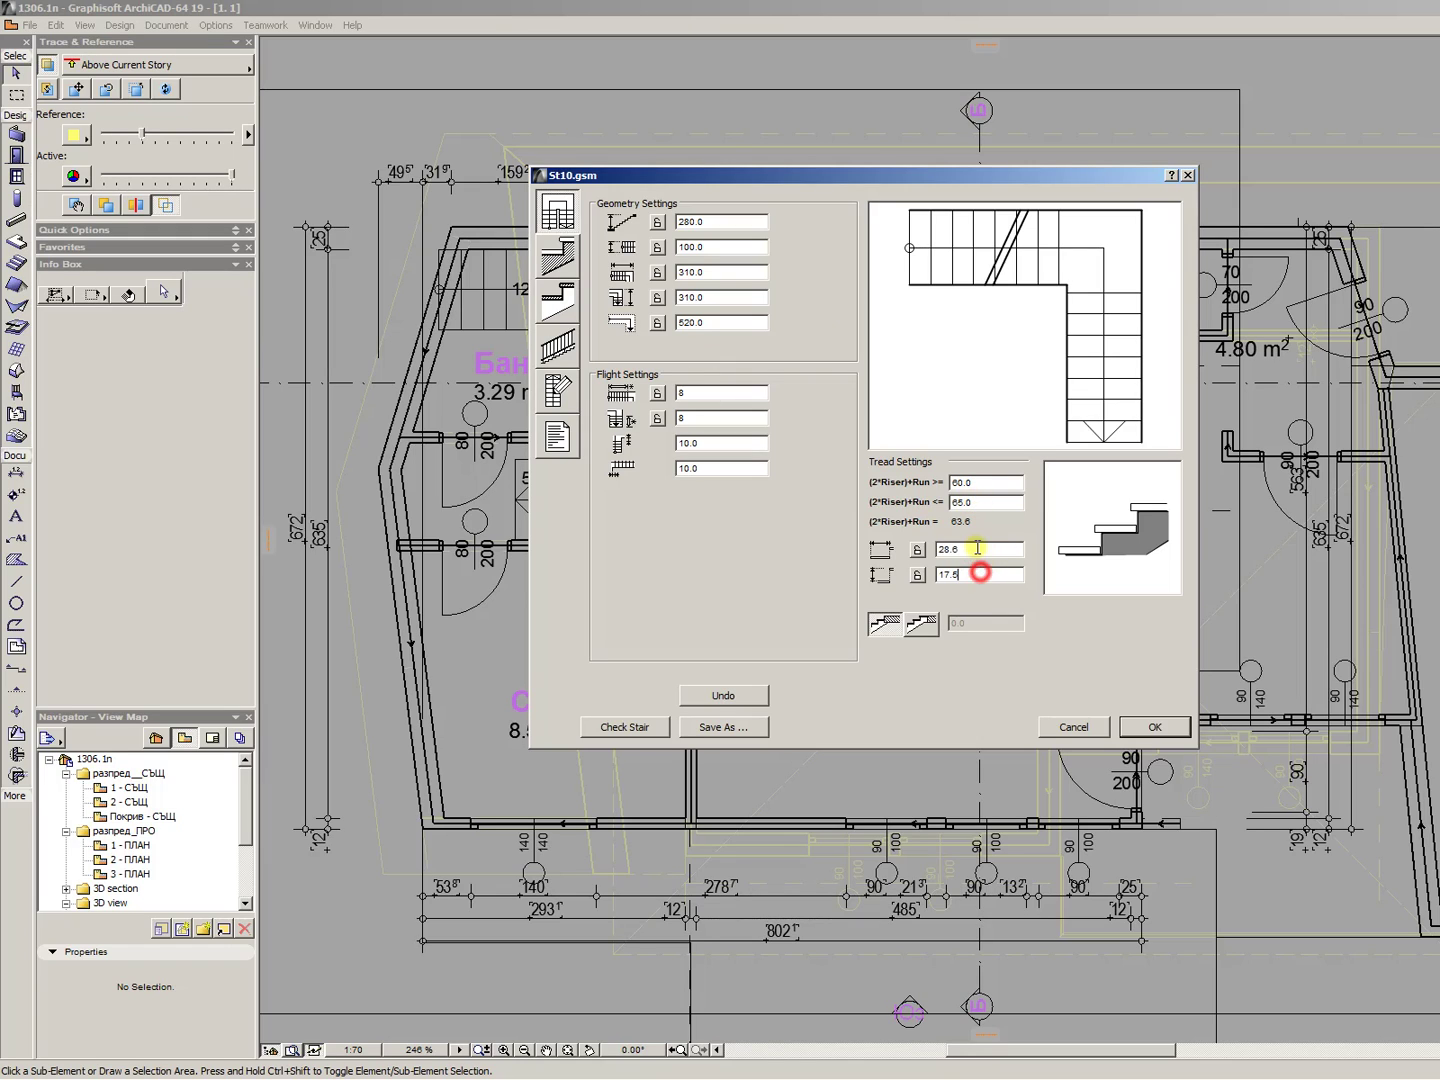
- Set the tread depth to 28.0 and lock it
left_click(918, 550)
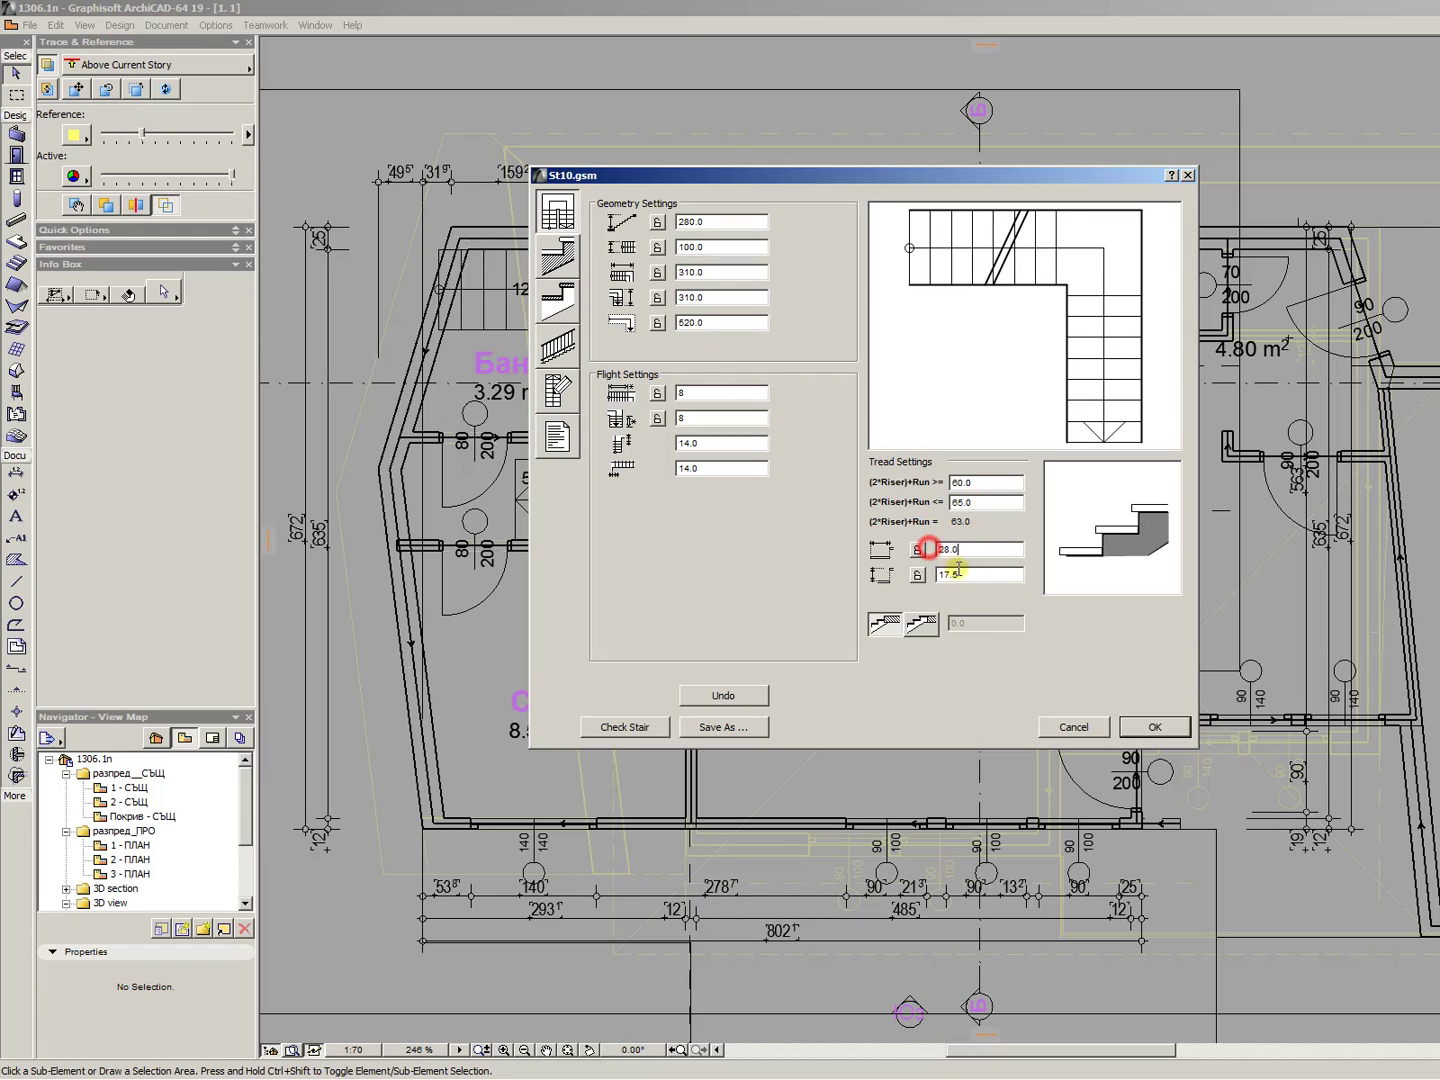
left_click(686, 215)
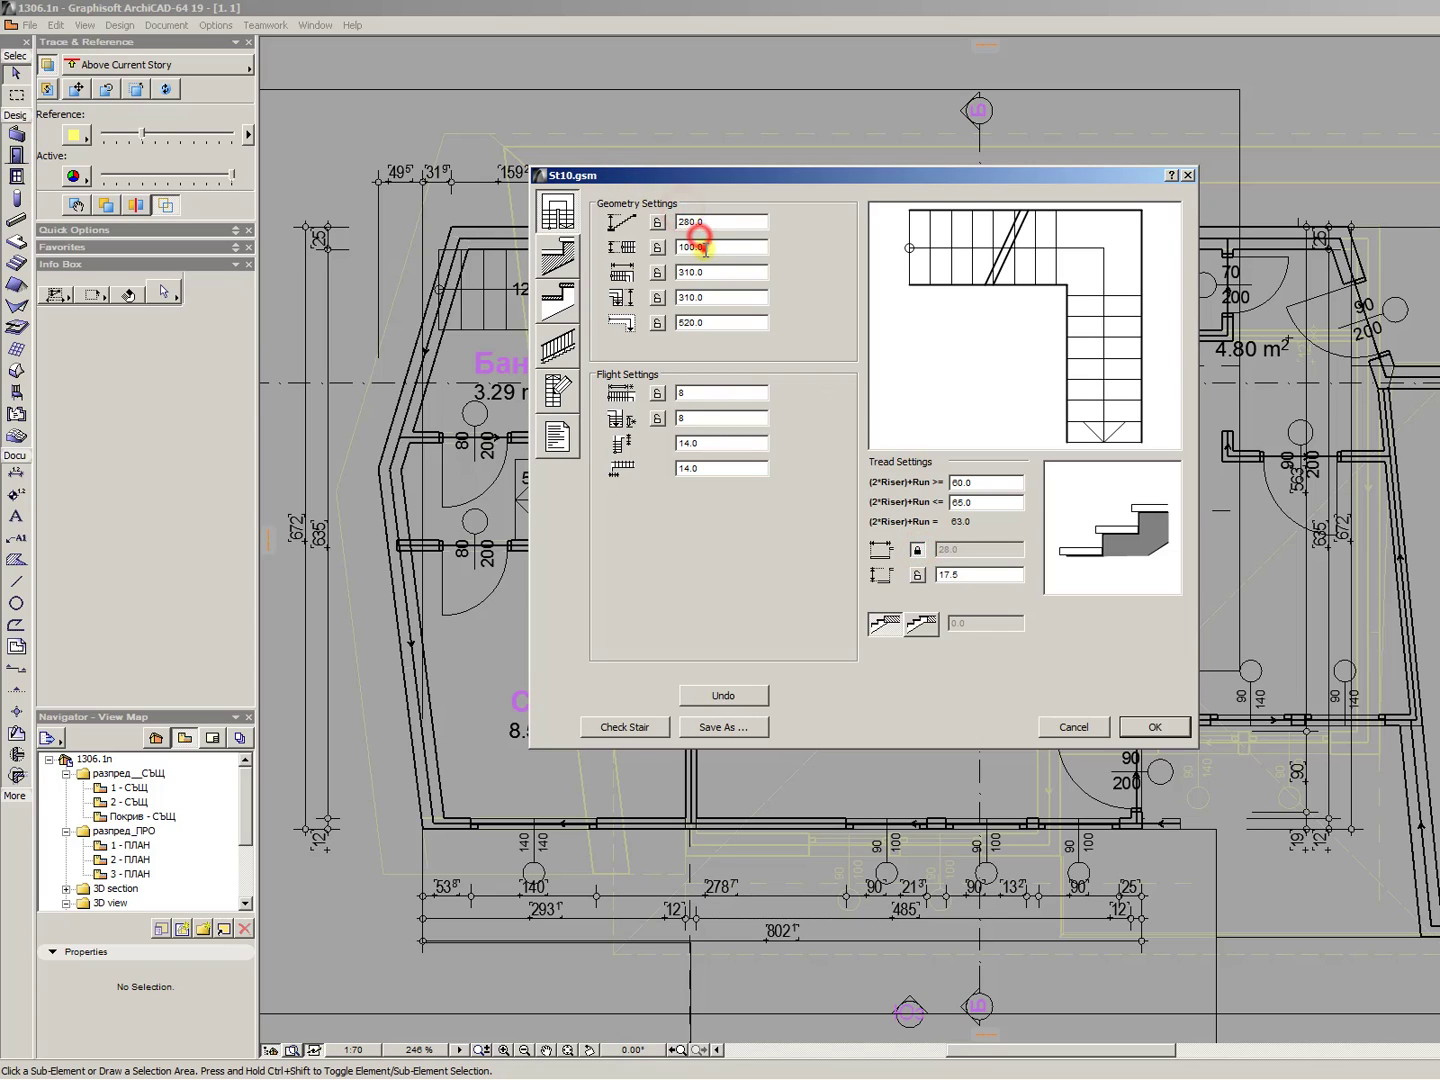
- Set the flight width to 110 and the overall length of the first flight to 320 in the geometry settings
left_click(705, 247)
type("11")
double_click(711, 272)
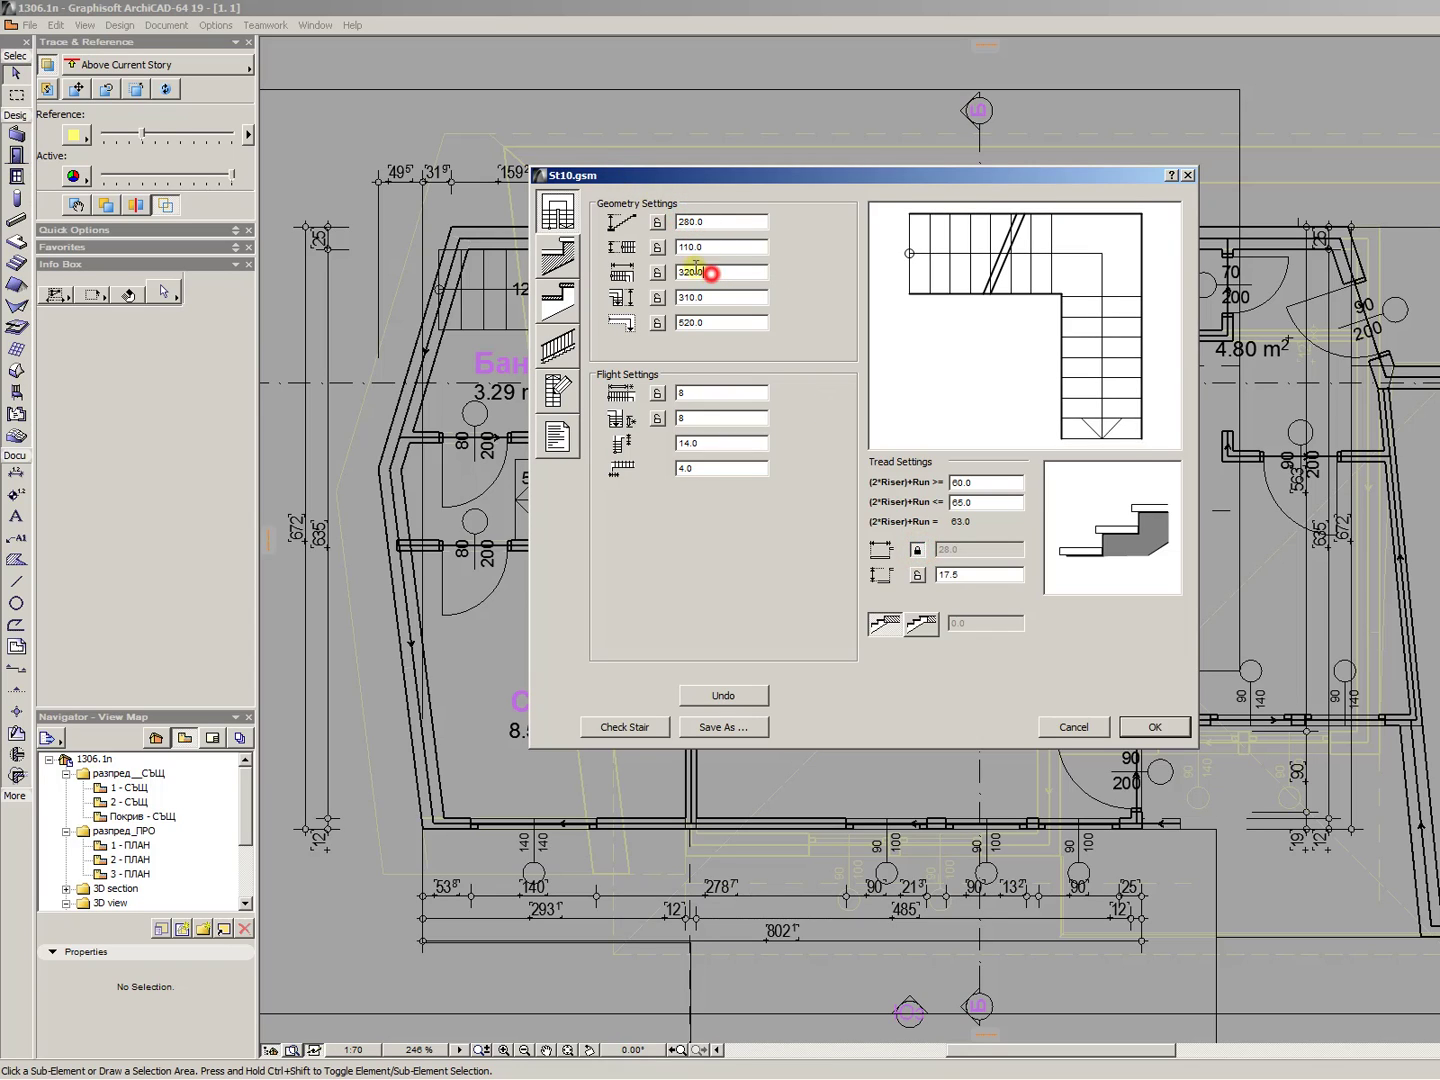
type("320")
- Set both offset values below the riser counts in the flight settings to 10
double_click(719, 448)
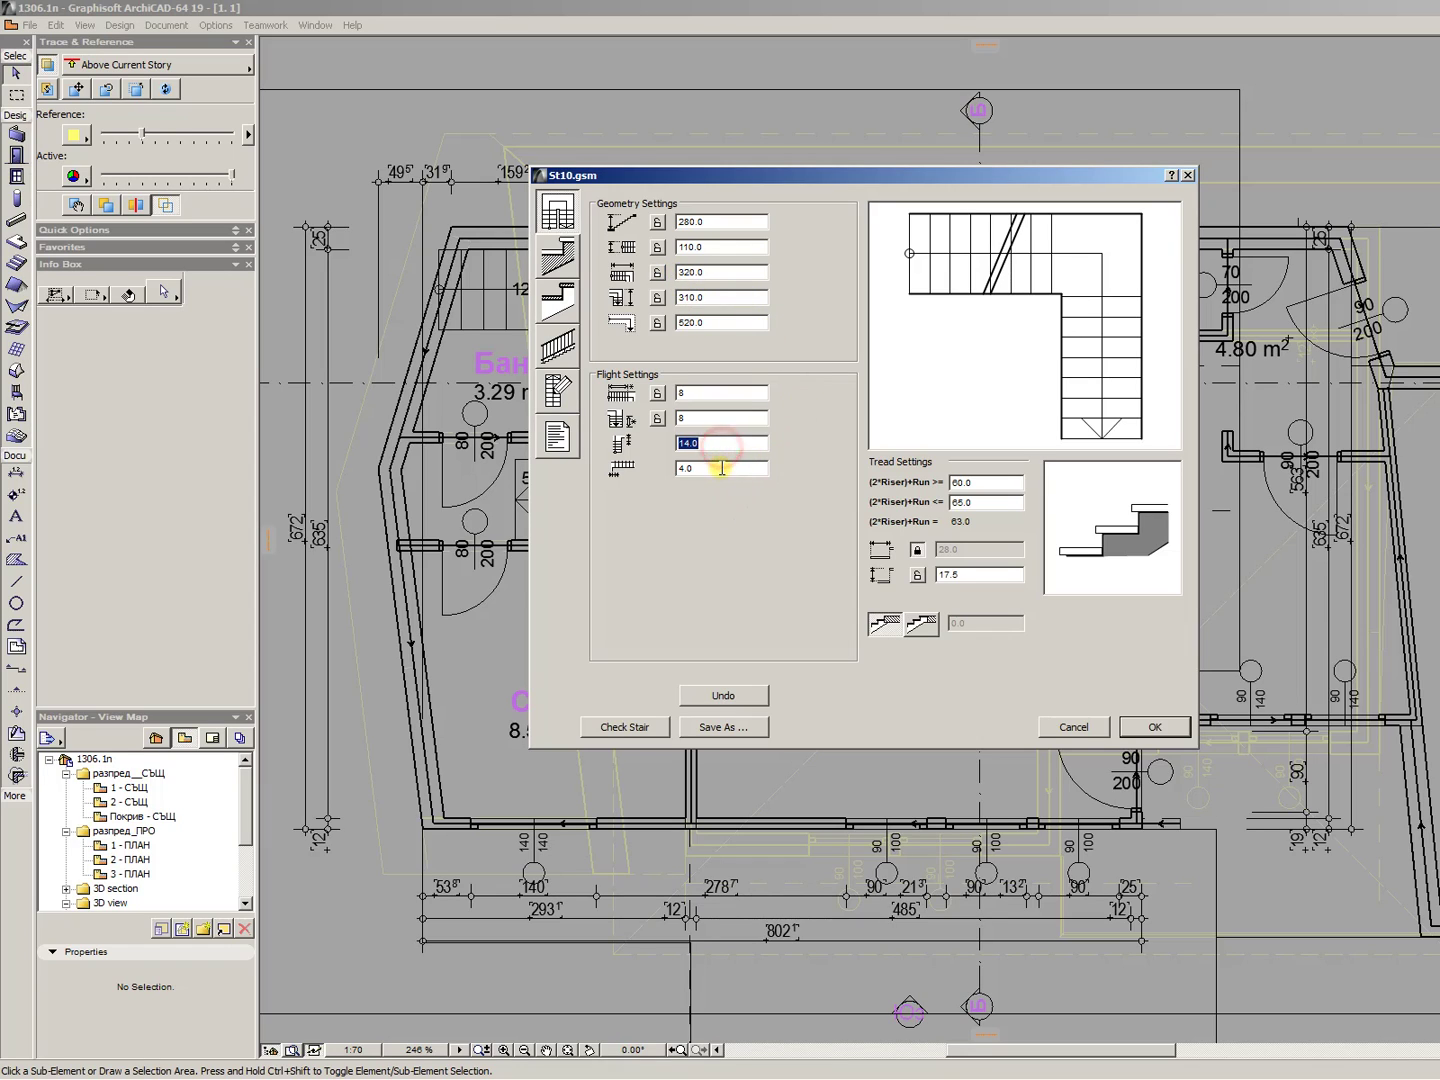
type("10")
double_click(720, 467)
type("10")
key("Tab")
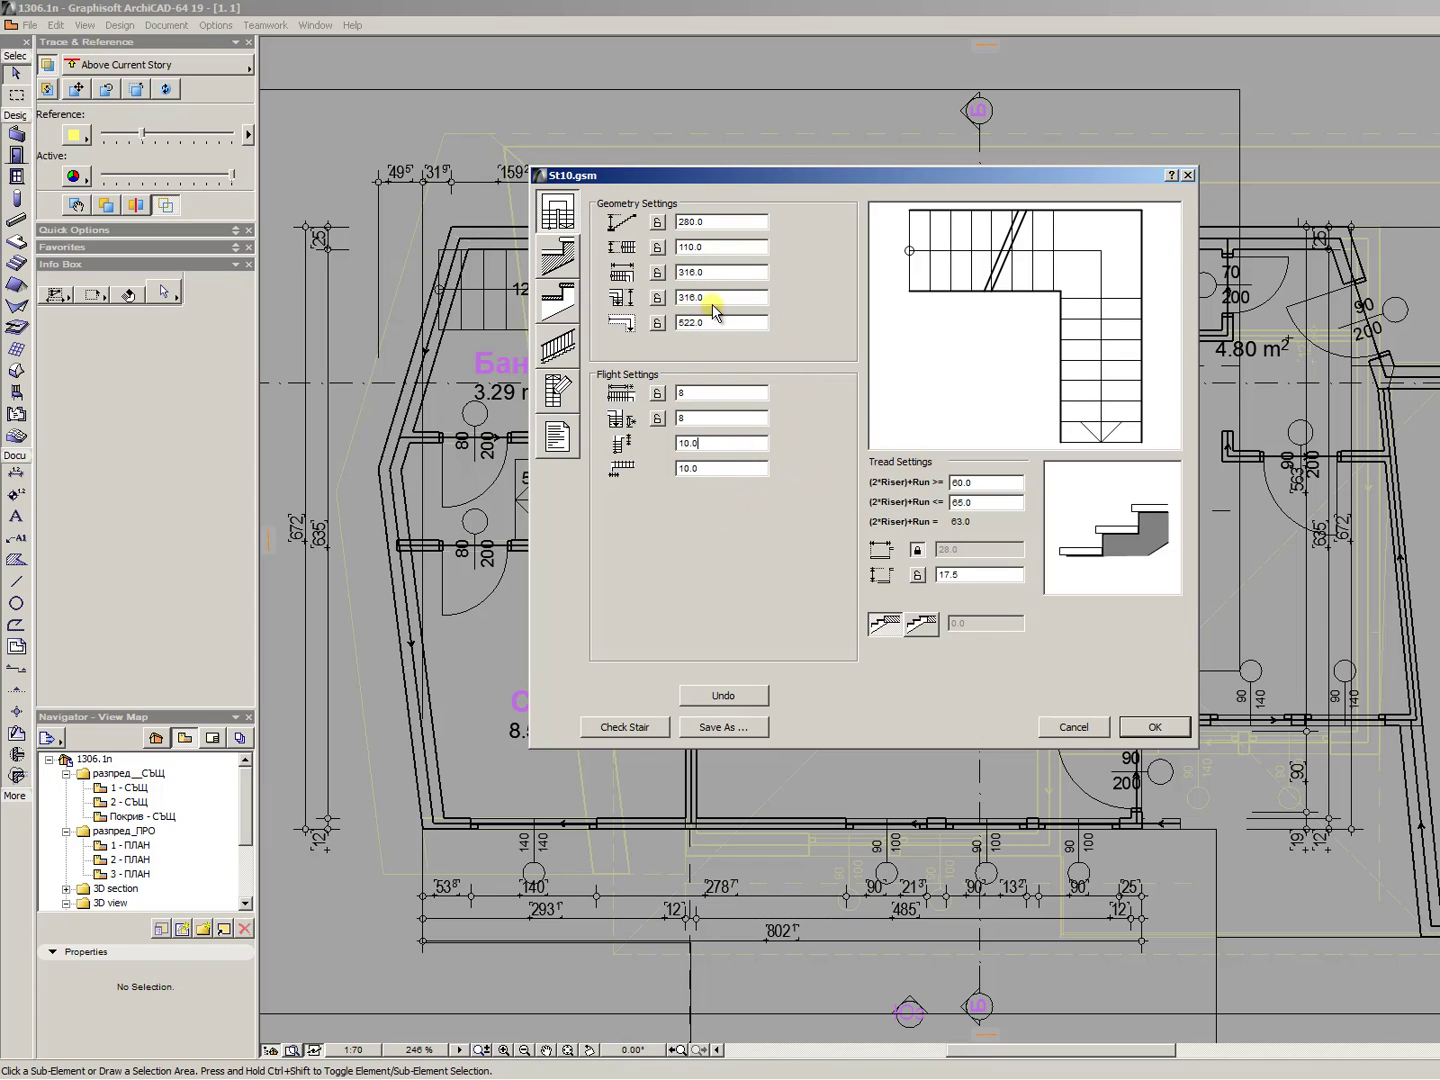
- Keep the first structure type in the structure and landing settings and set its pen to 31, Stairs - Cut Structural
left_click(560, 259)
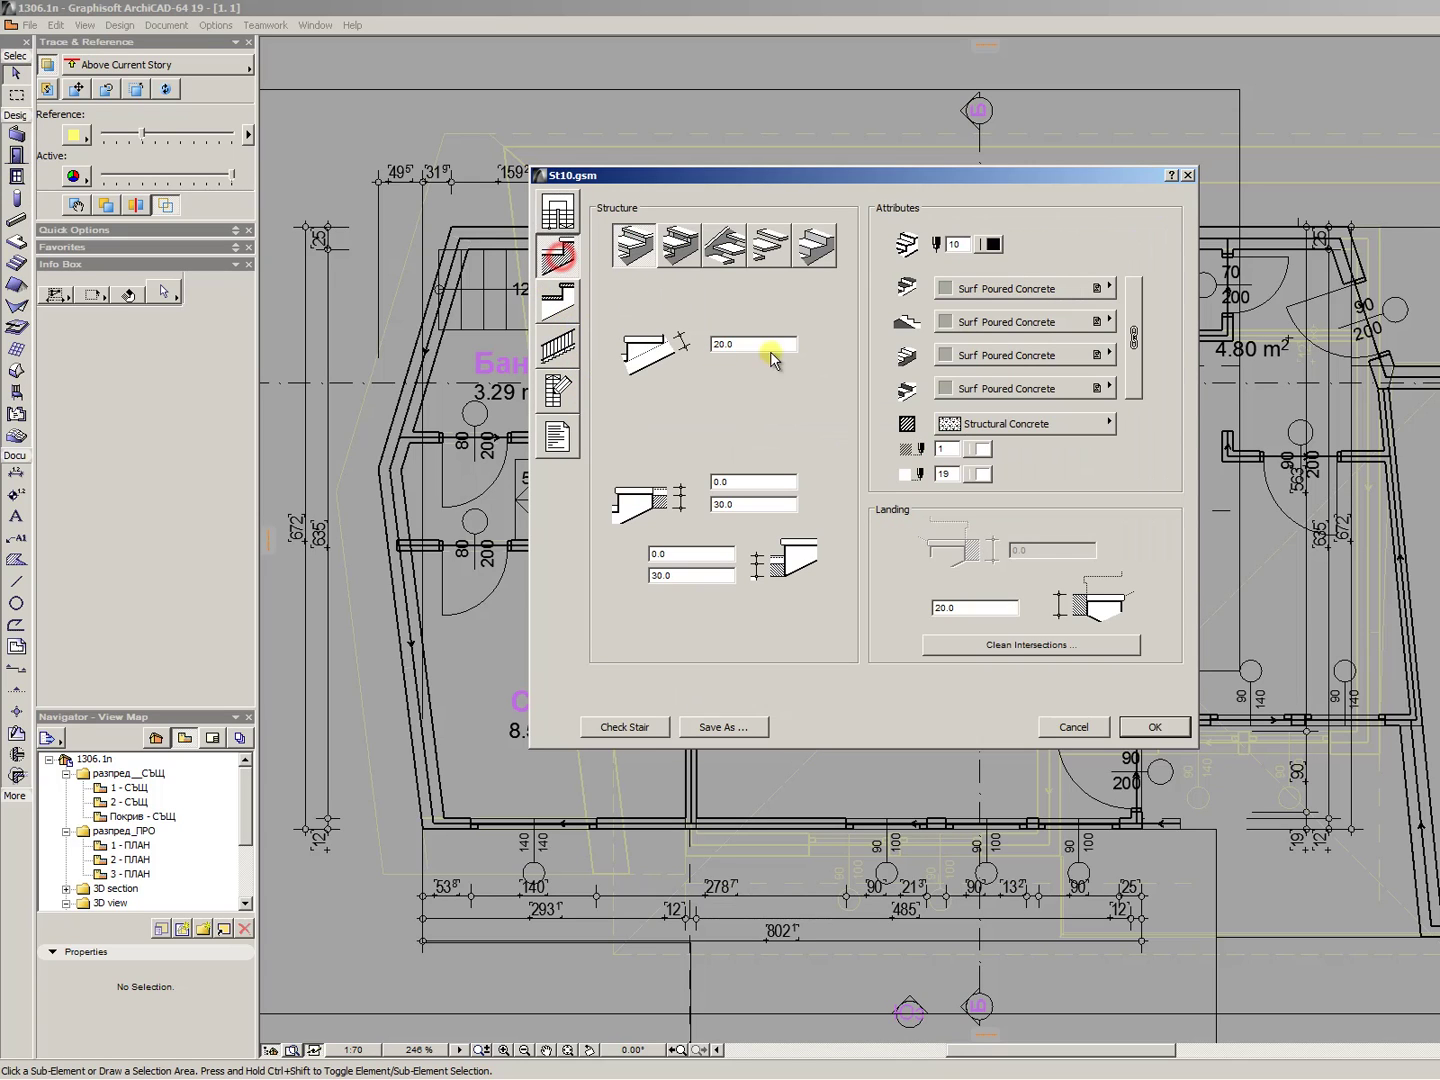
double_click(735, 344)
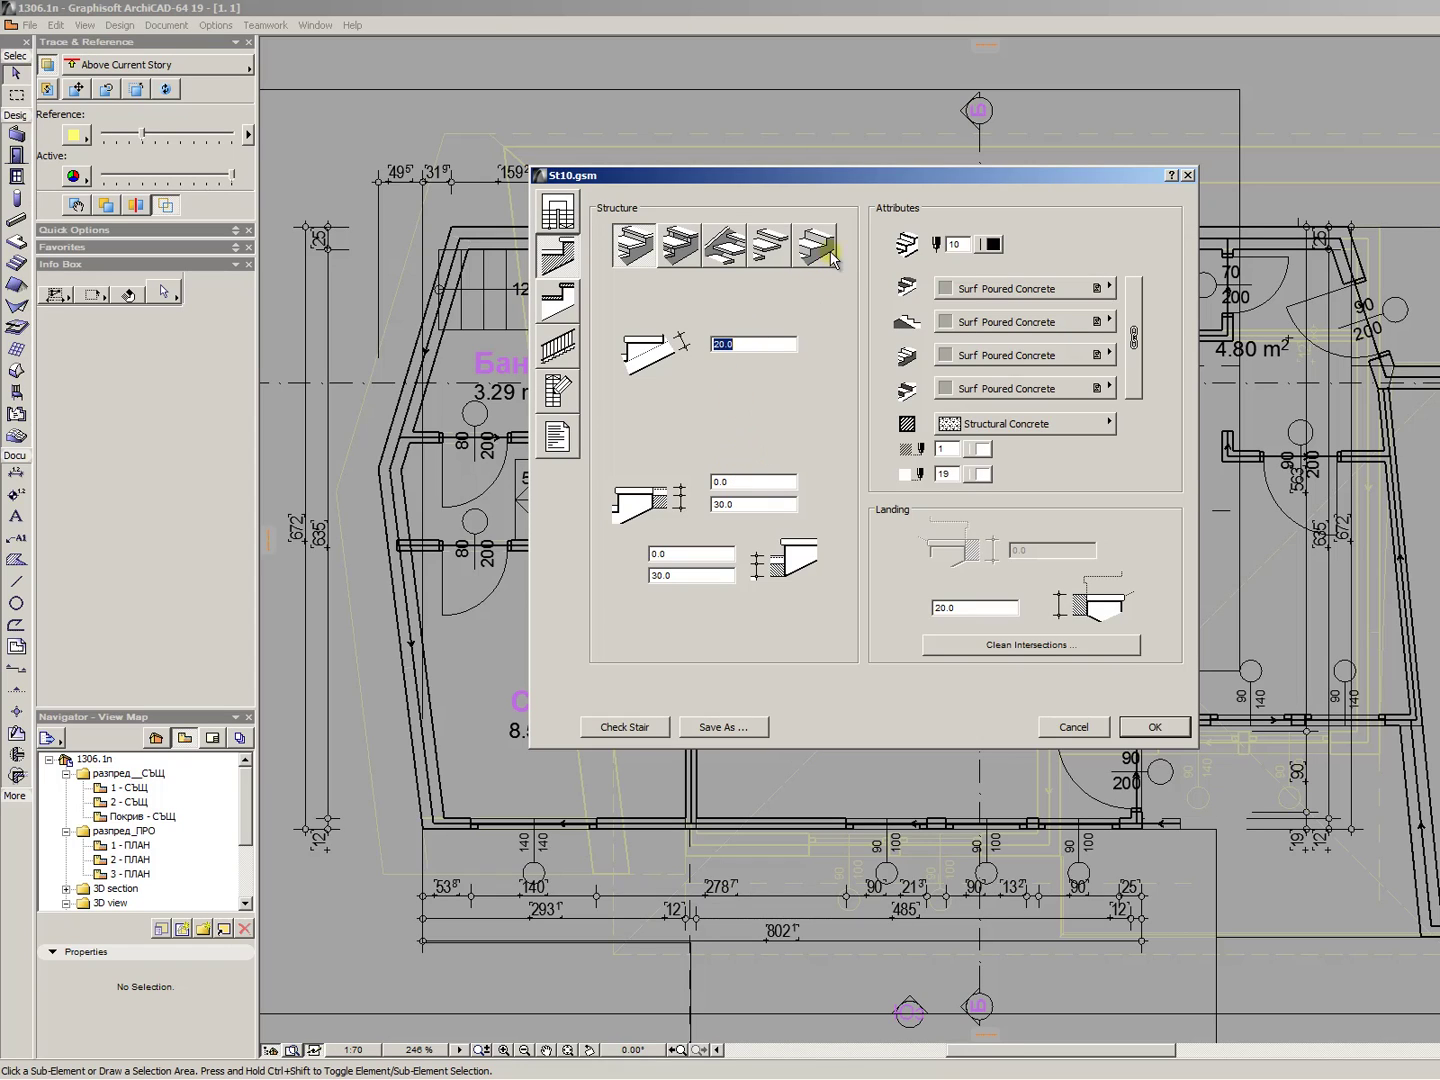
left_click(638, 252)
left_click(994, 245)
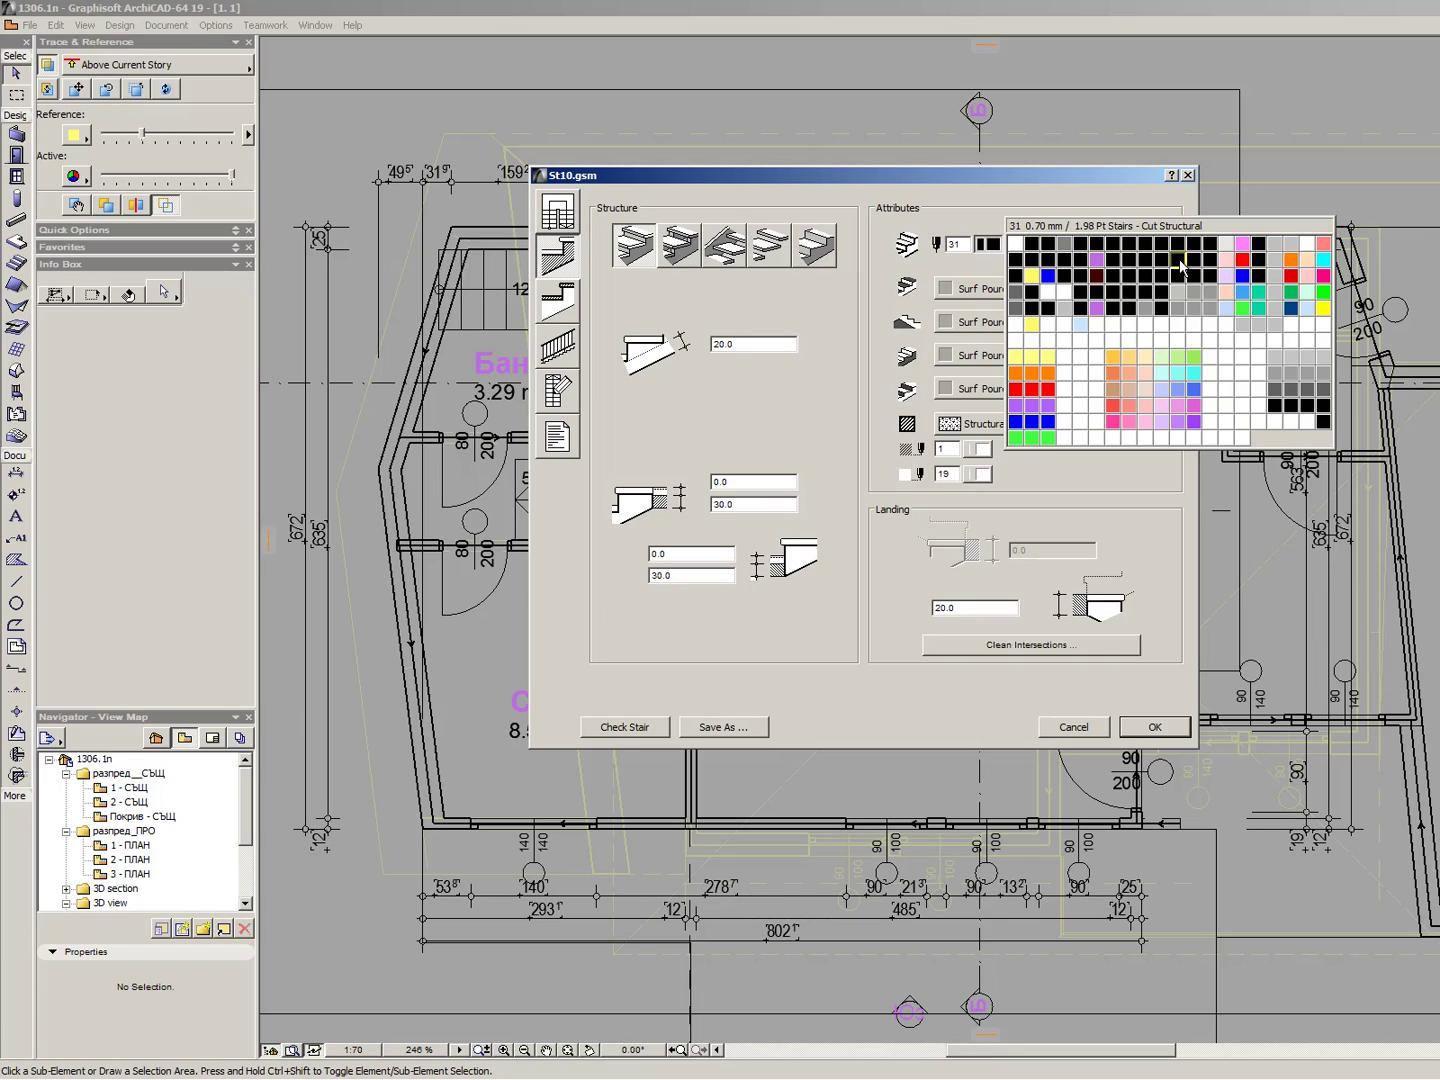
left_click(1179, 263)
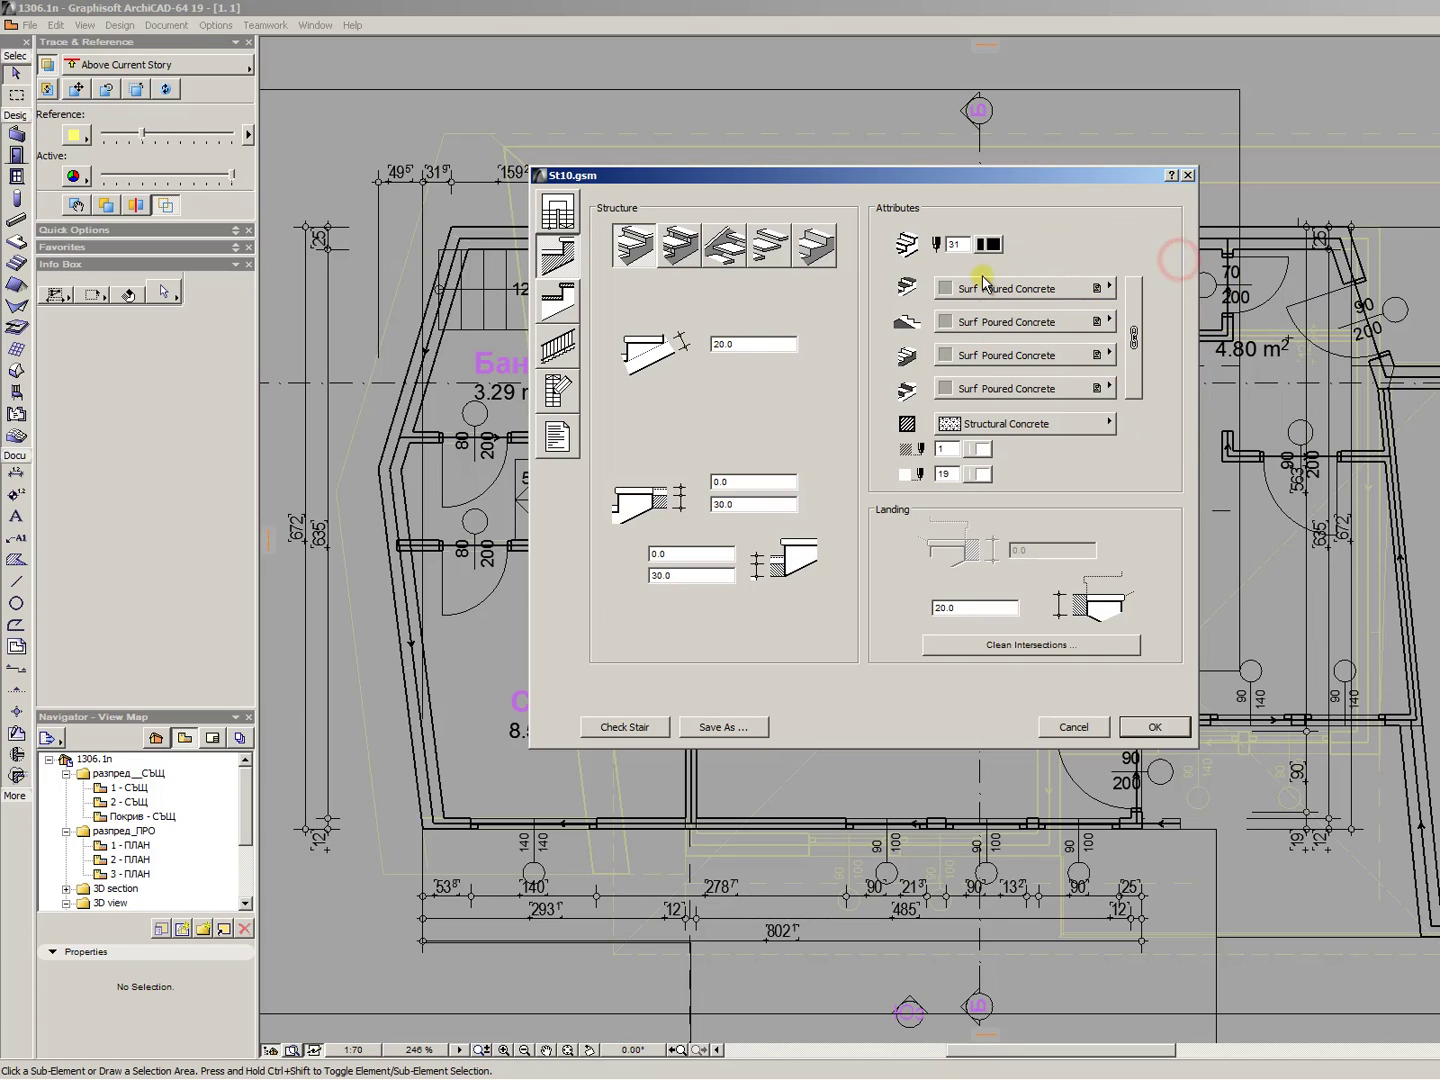
- Link the structure's surface materials and set all of them to Plas White
left_click(1131, 326)
left_click(1105, 321)
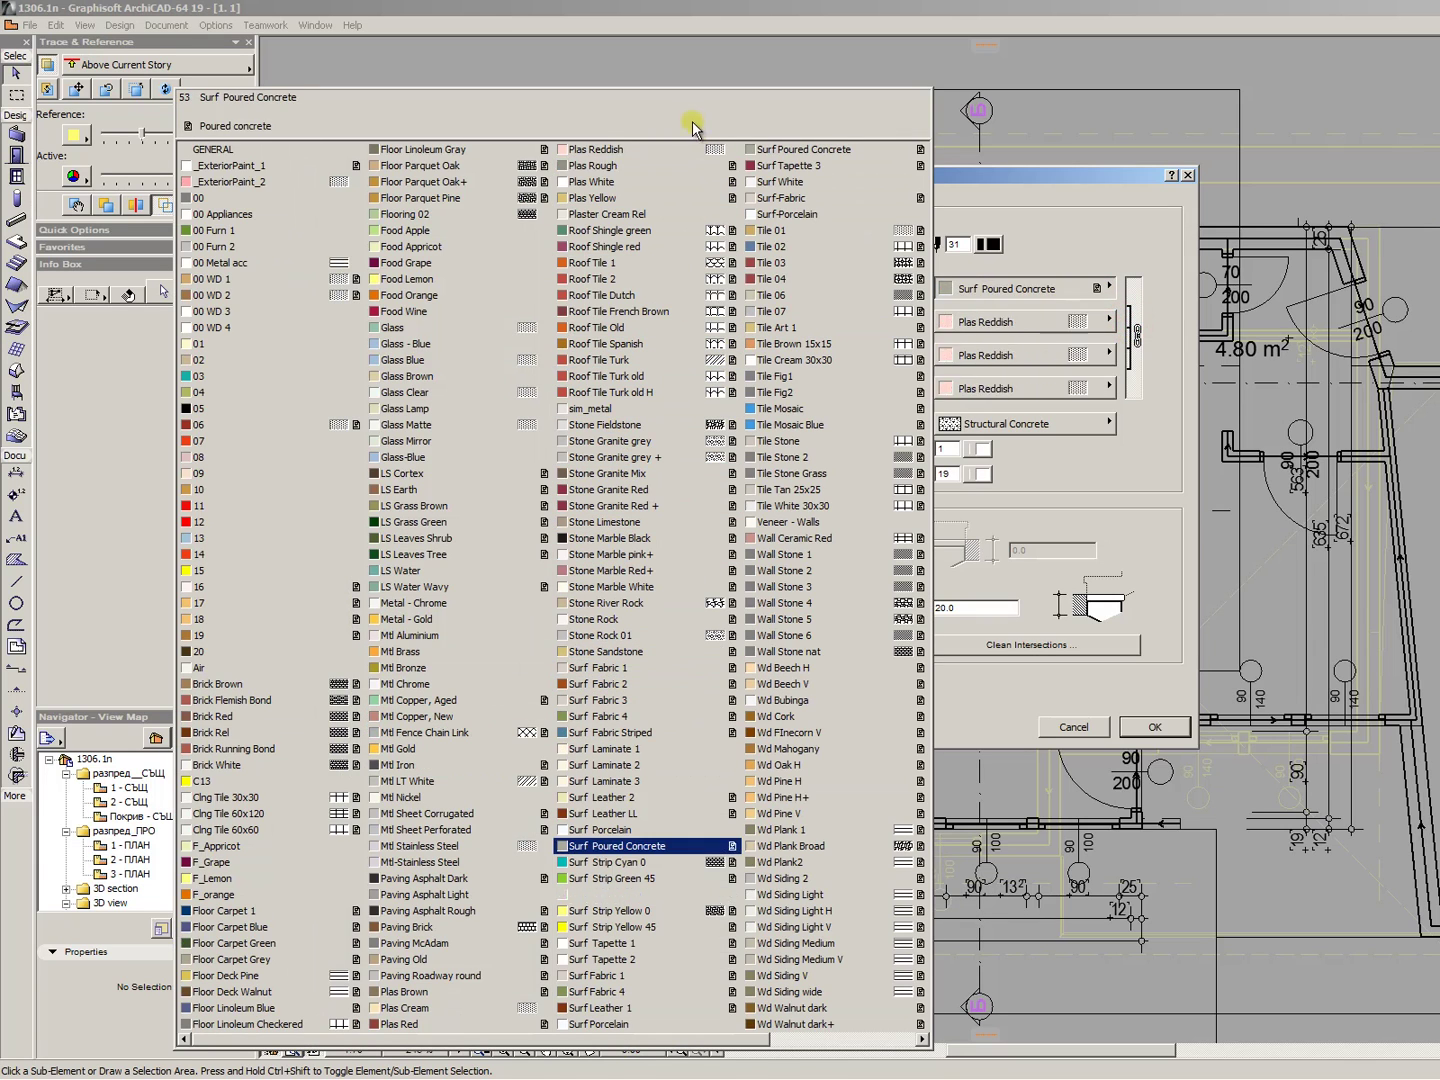
left_click(666, 182)
- Set the structure's cut fill to Empty Fill and its fill background pen to 2
left_click(1010, 432)
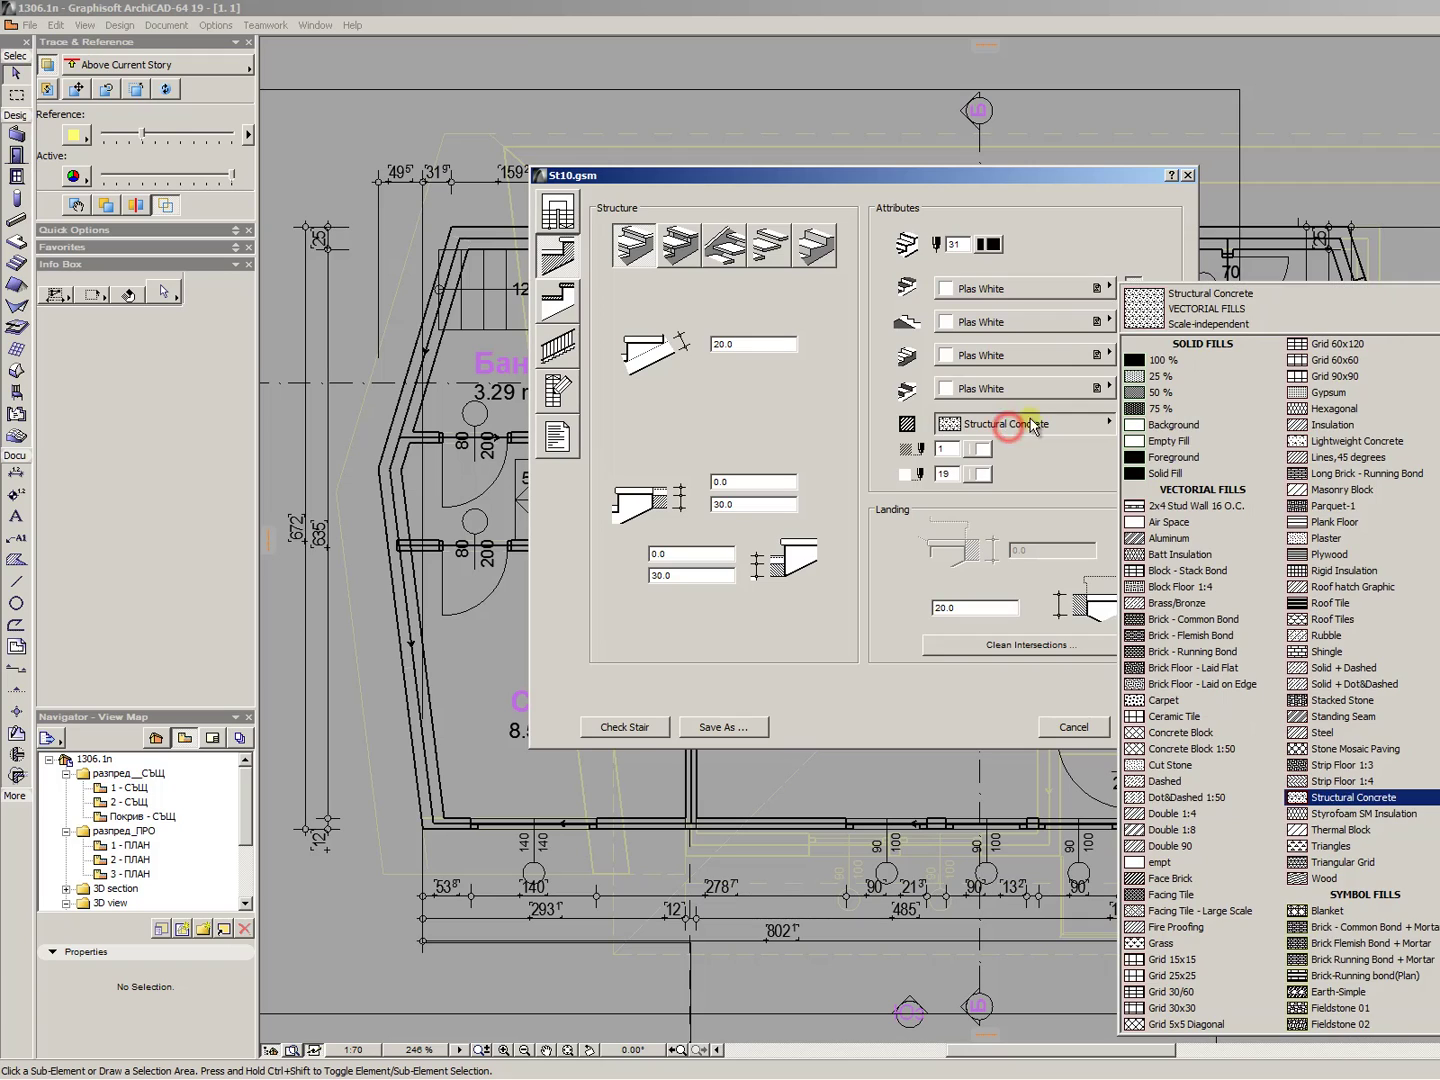
left_click(1197, 445)
left_click(988, 475)
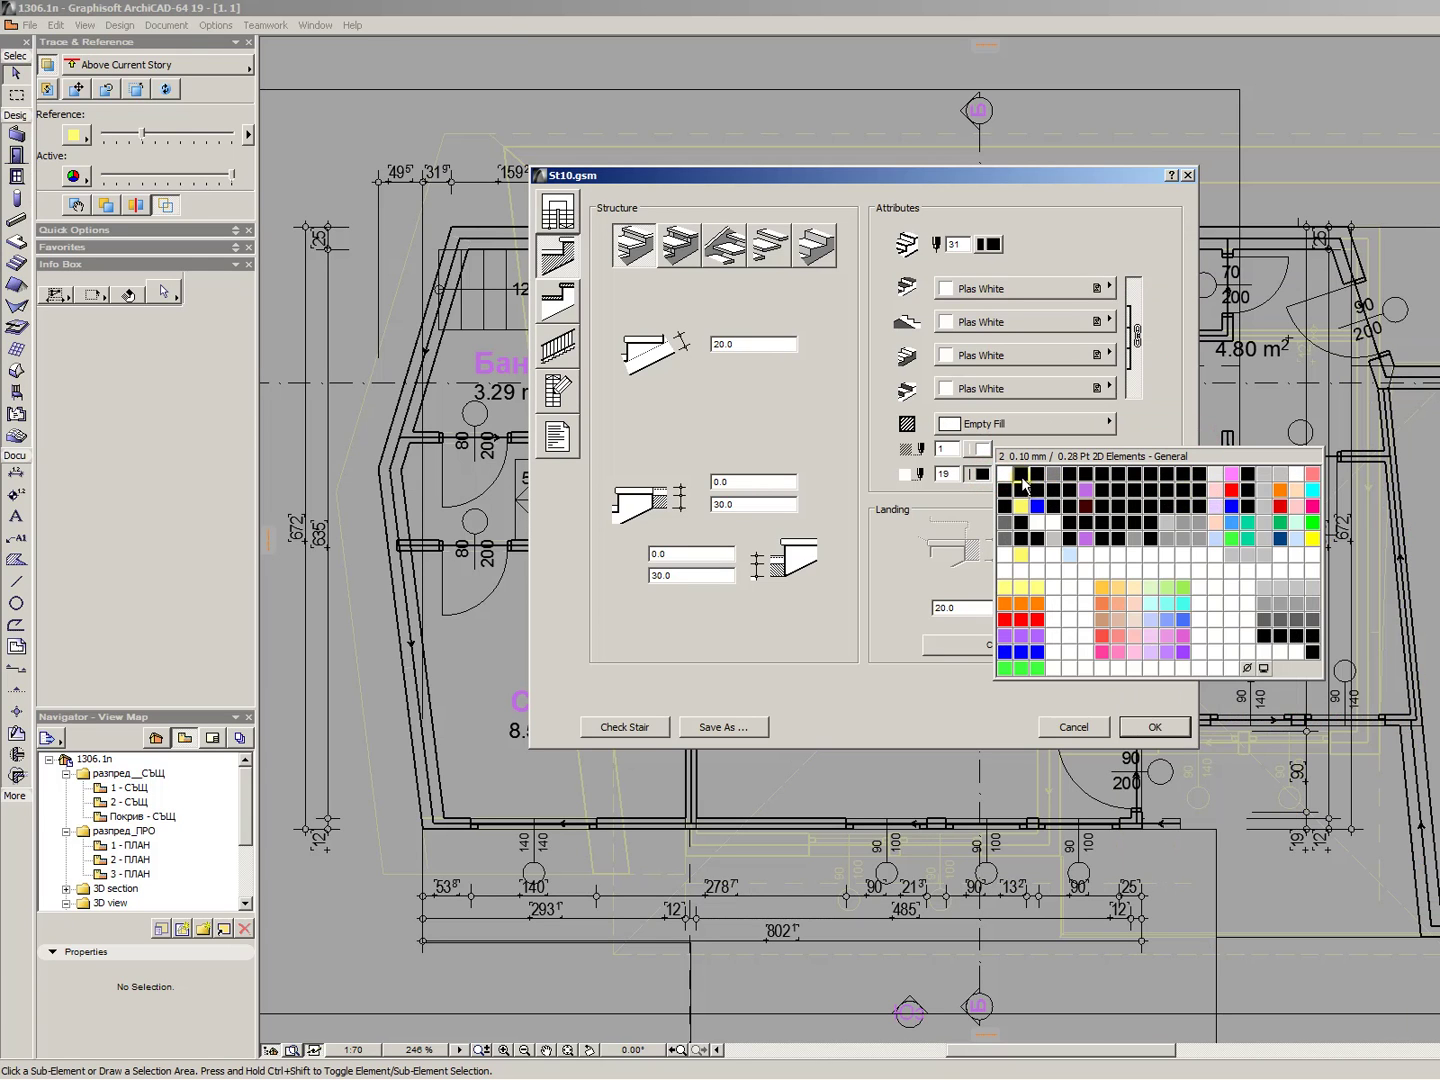
left_click(1022, 475)
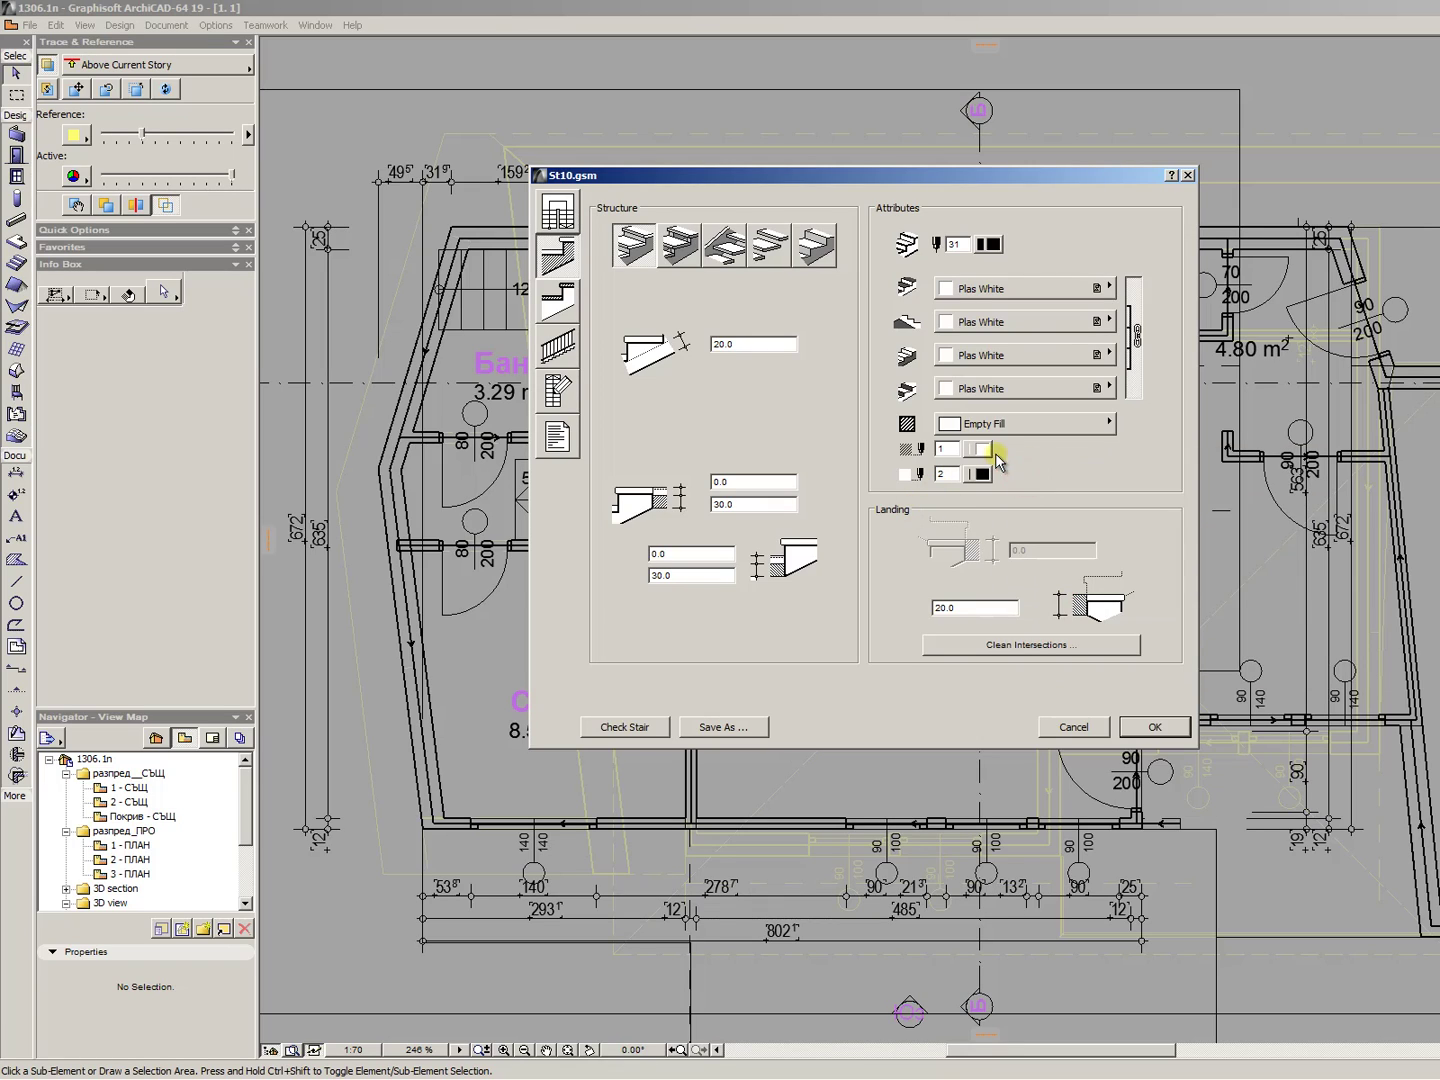
- Set the structure thickness to 12 and the floor connection values at both stair ends to 4 and 15
double_click(733, 352)
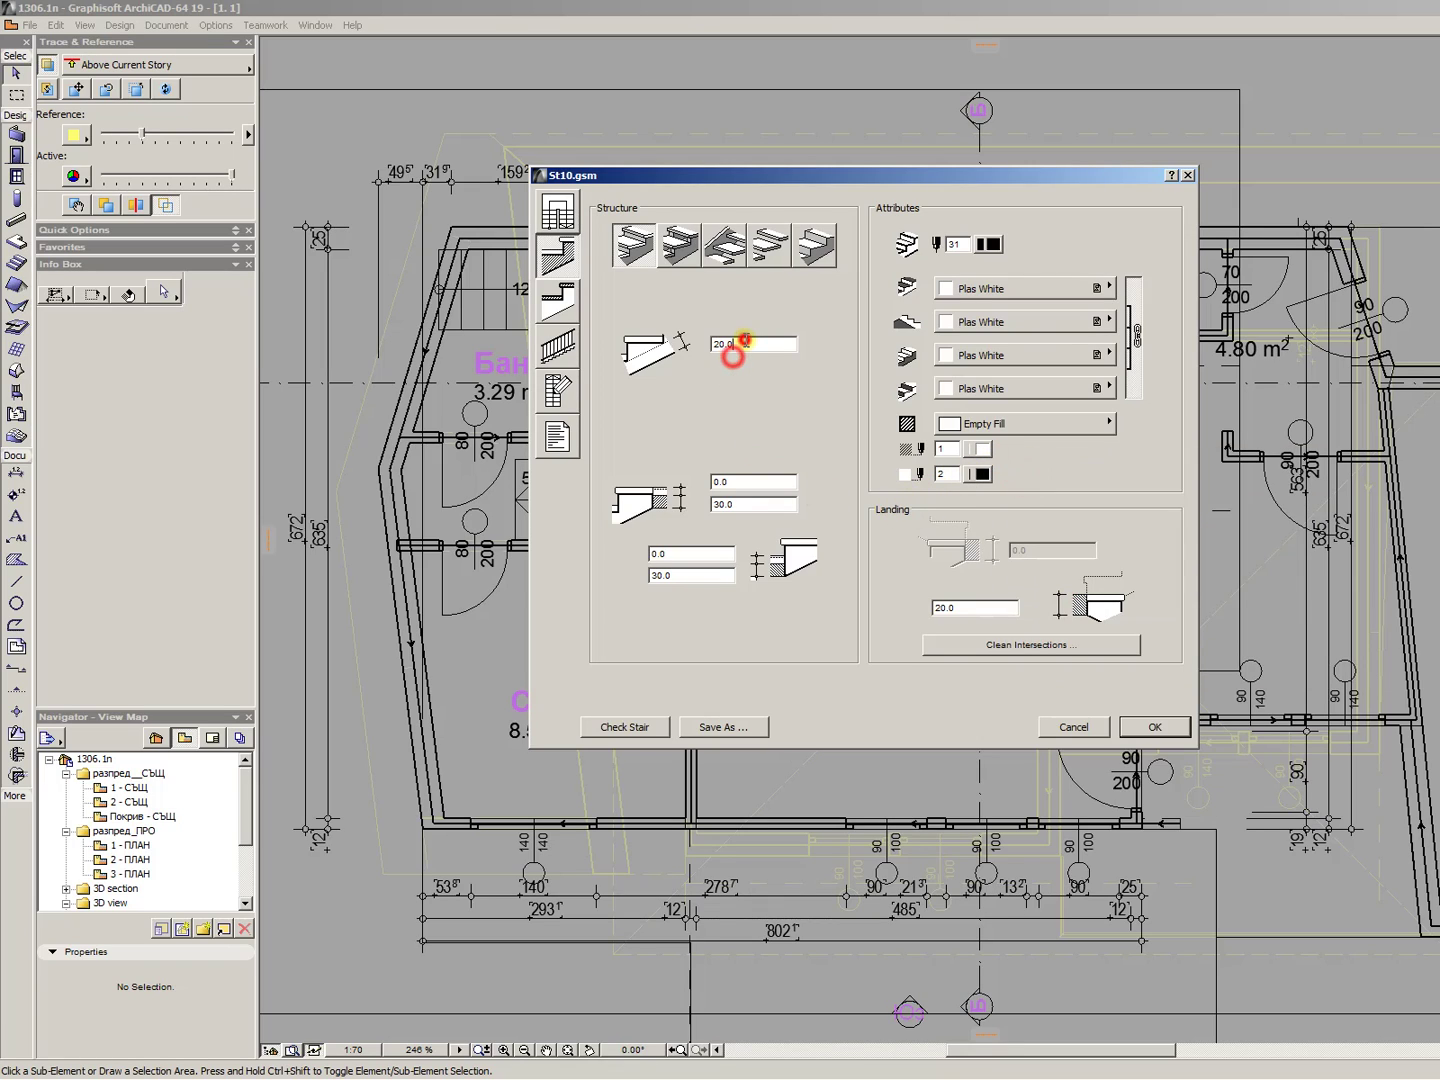
type("12")
left_click(750, 503)
left_click(735, 510)
double_click(735, 507)
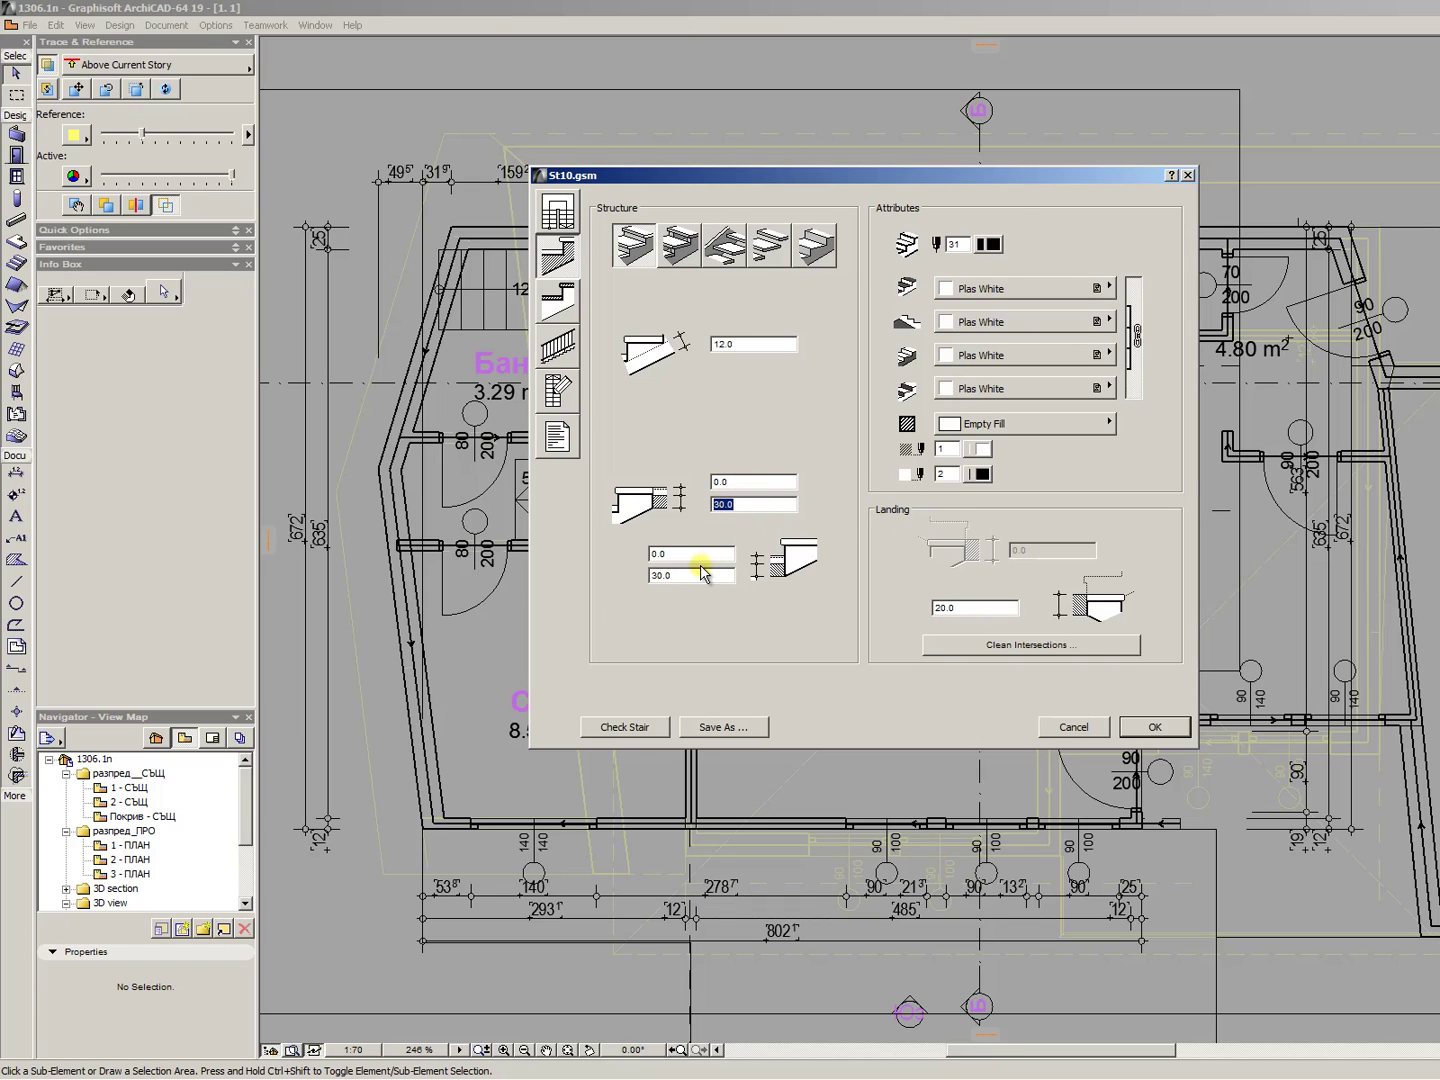
type("15")
double_click(705, 553)
type("4")
left_click(754, 481)
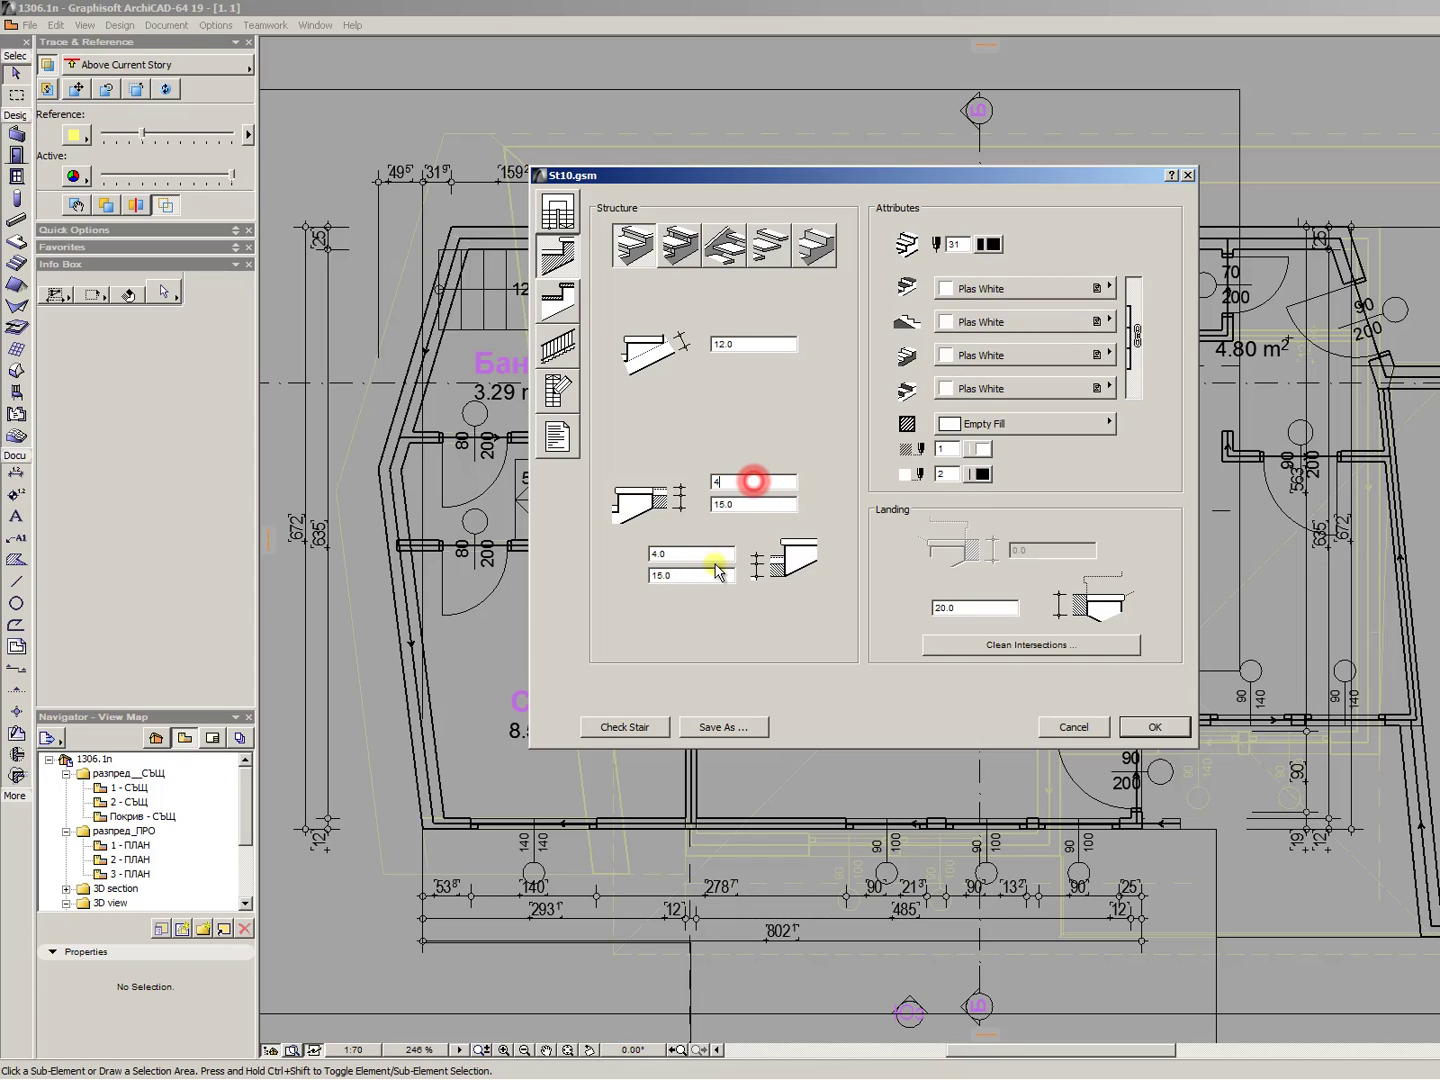
left_click(719, 553)
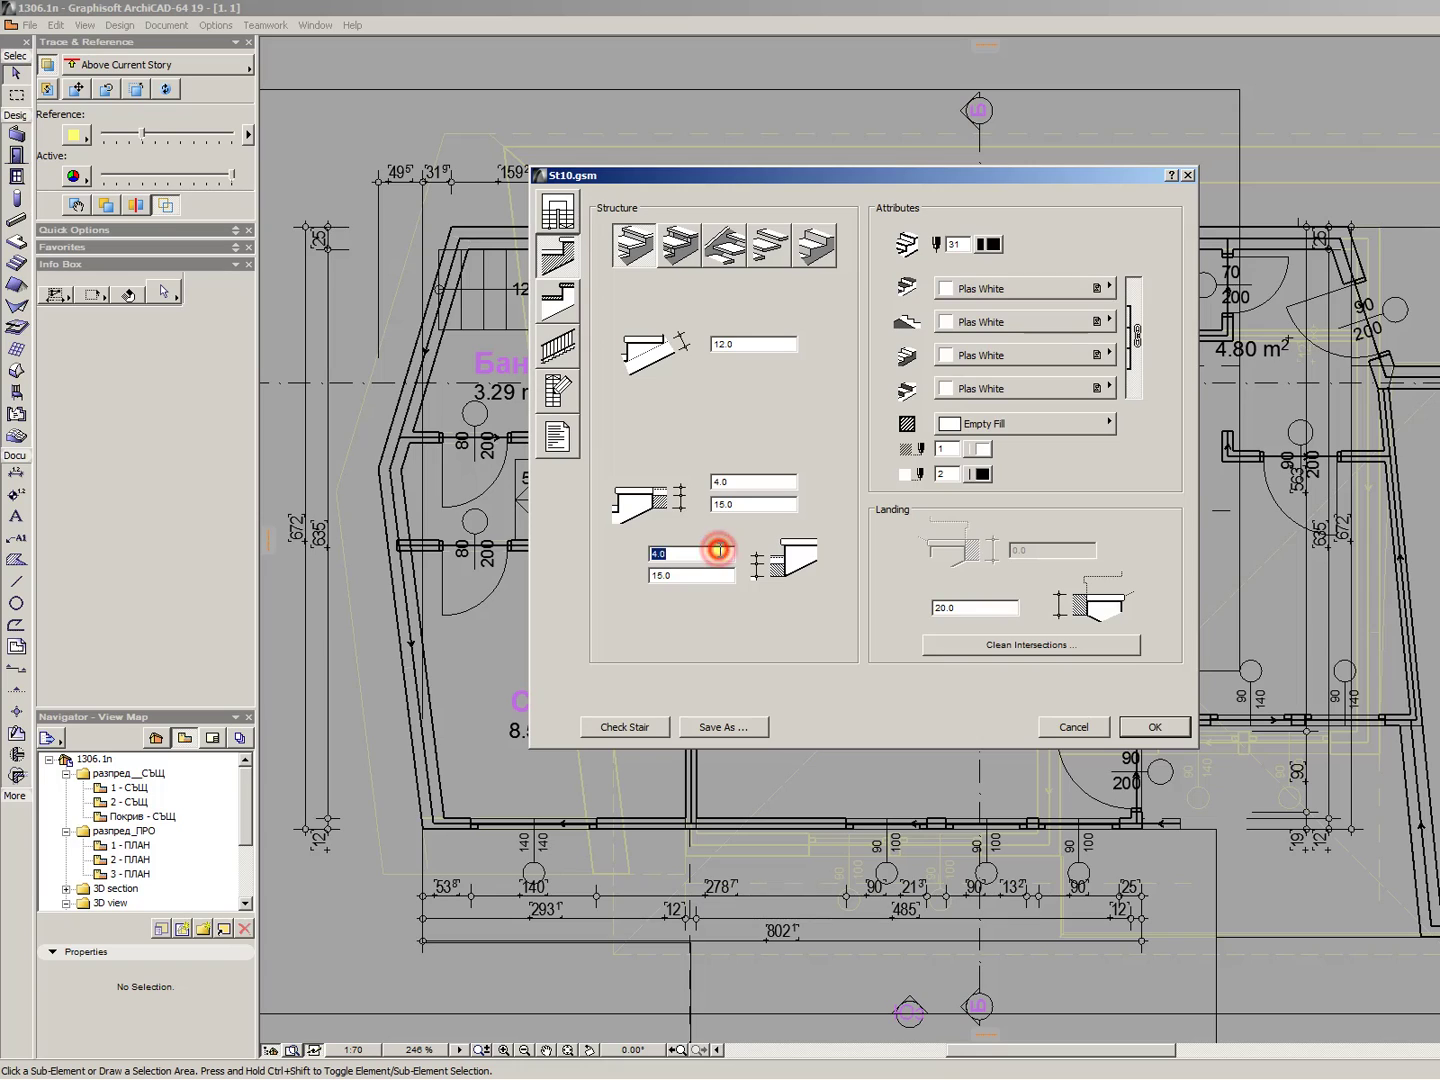
left_click(702, 576)
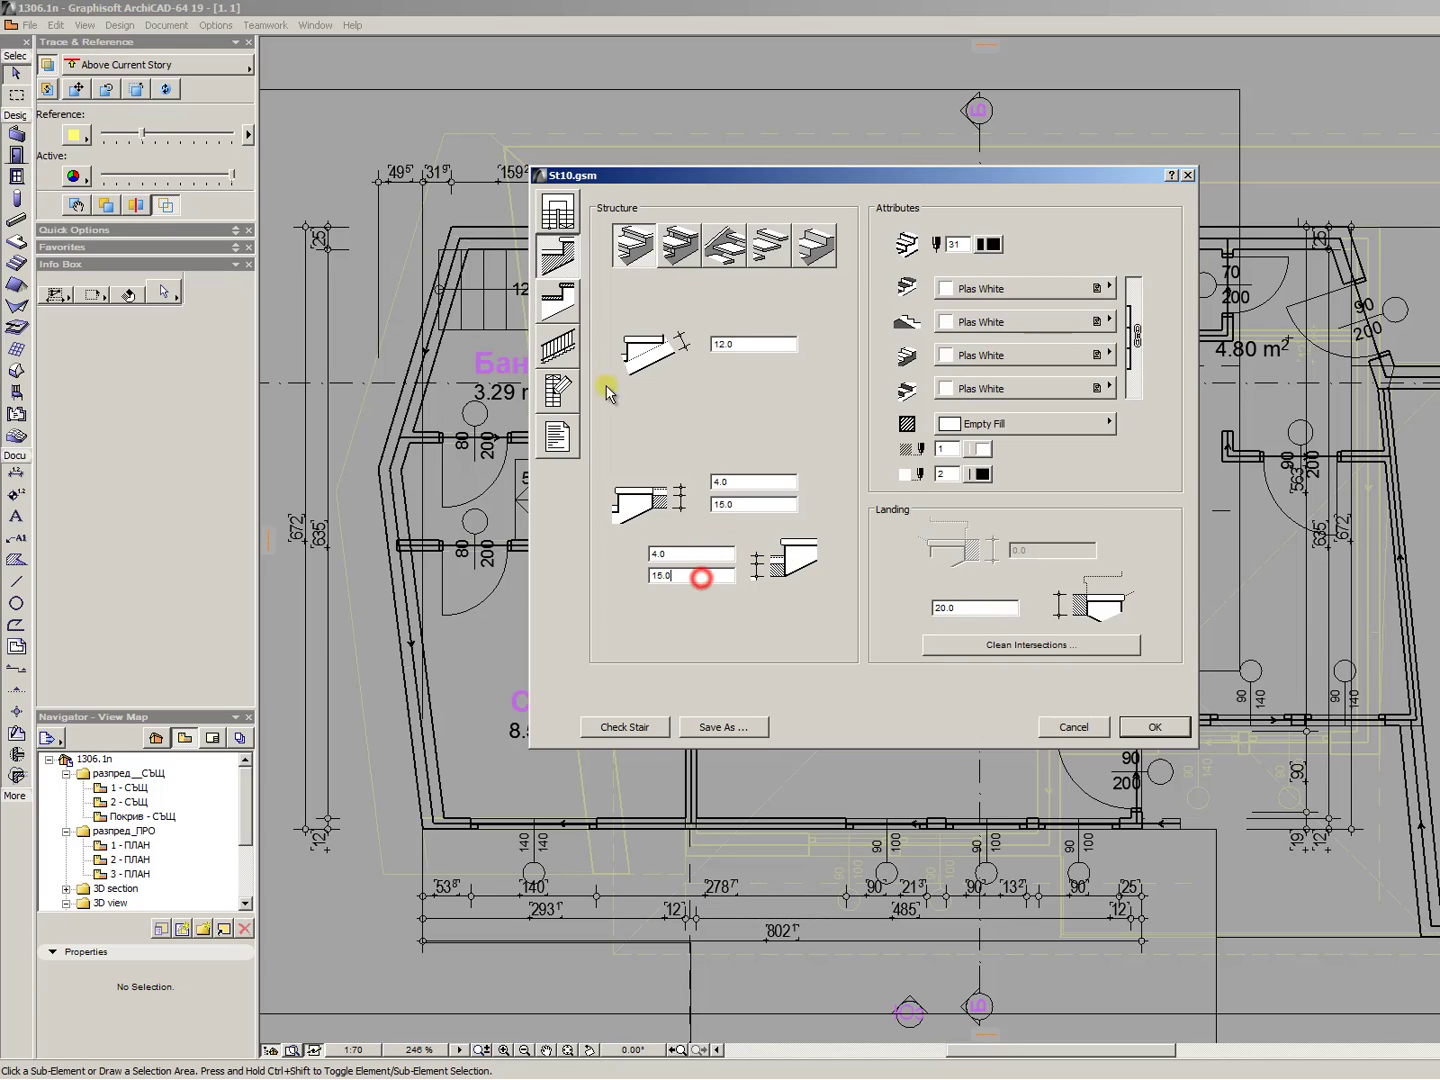
- Set the tread nosing to 4 and the tread thickness to 4 in the tread settings
left_click(560, 299)
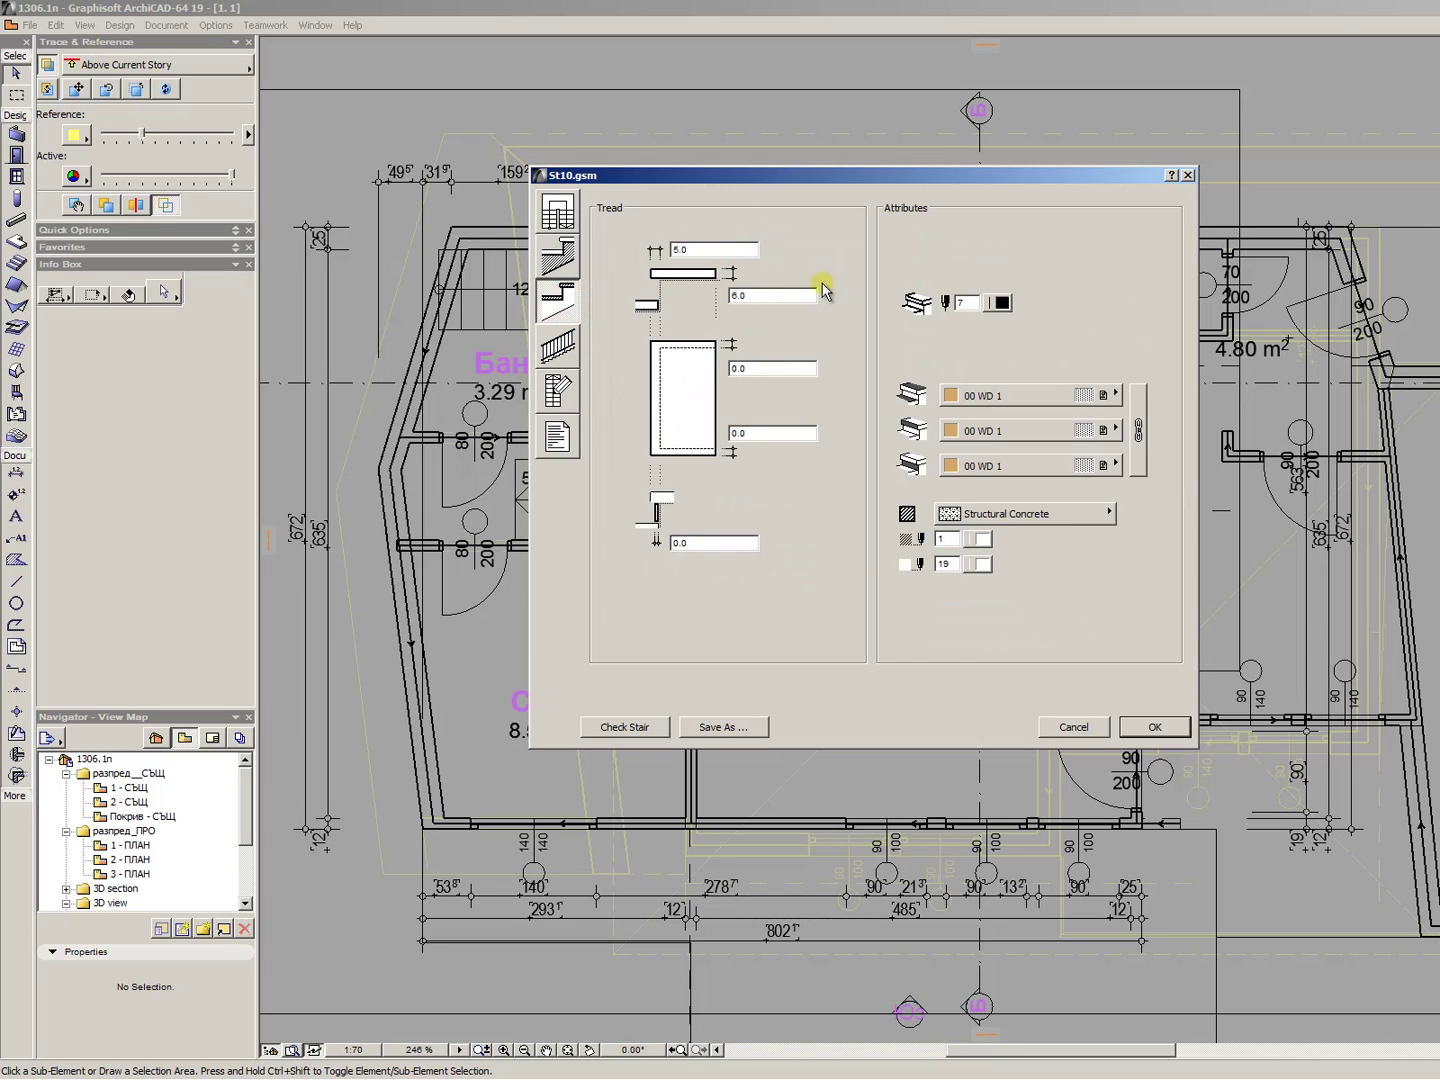
double_click(707, 247)
type("4")
double_click(775, 294)
left_click(738, 246)
left_click(765, 297)
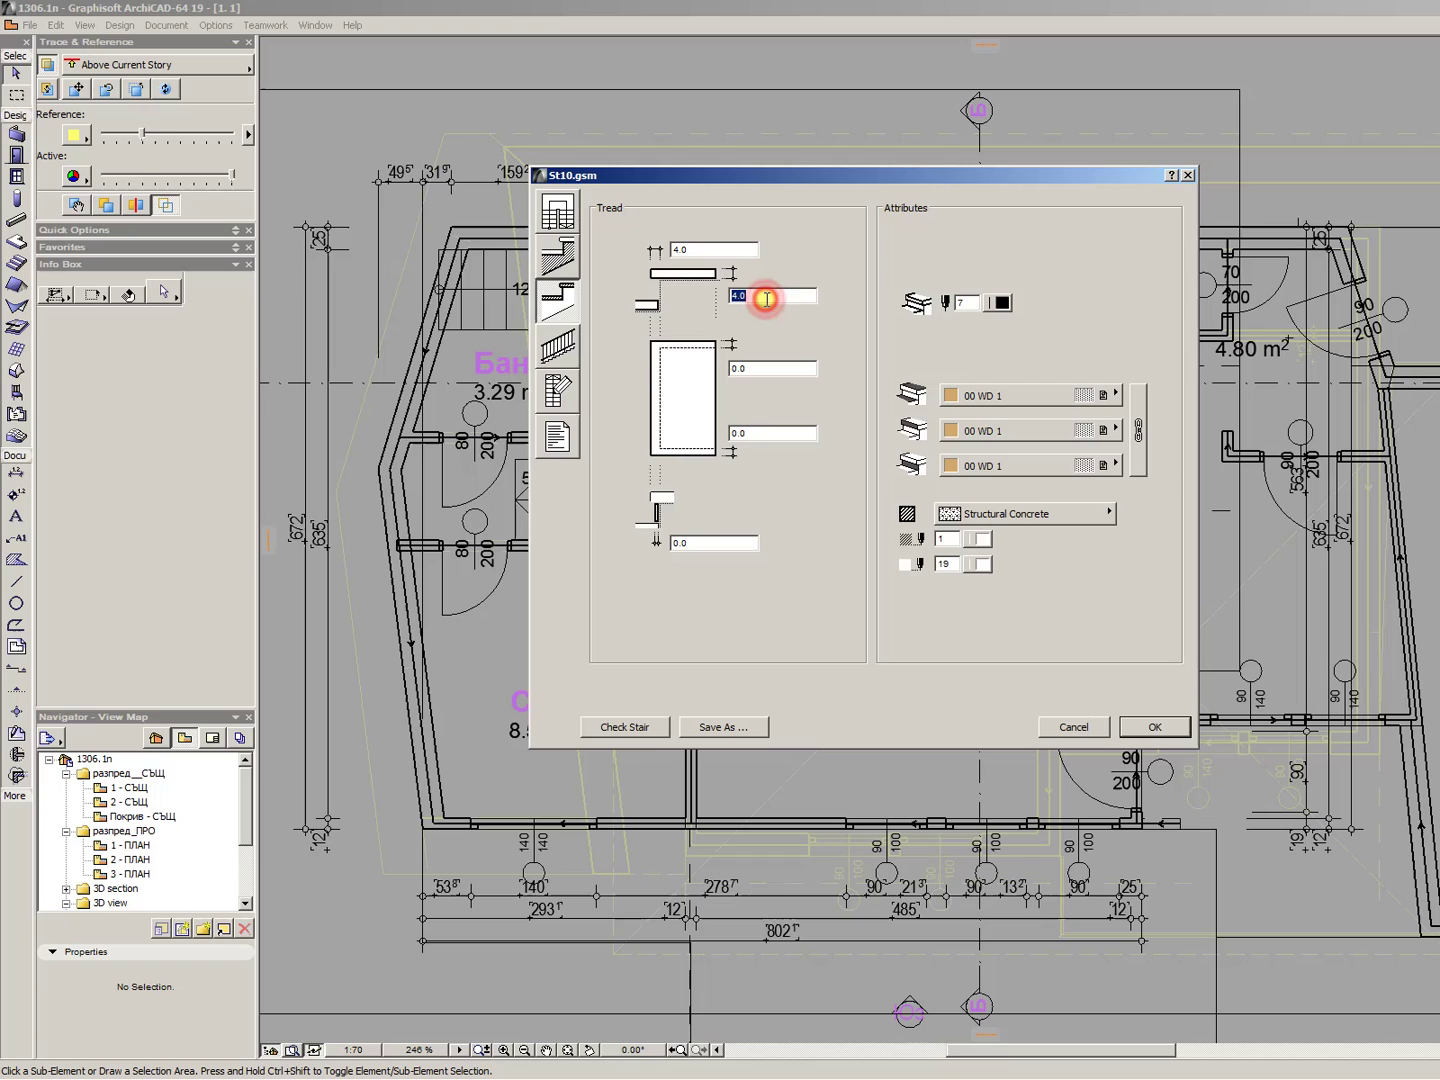
- Set the tread's top surface to Tile 01 and link the surfaces so all three use it
left_click(1000, 396)
left_click(818, 226)
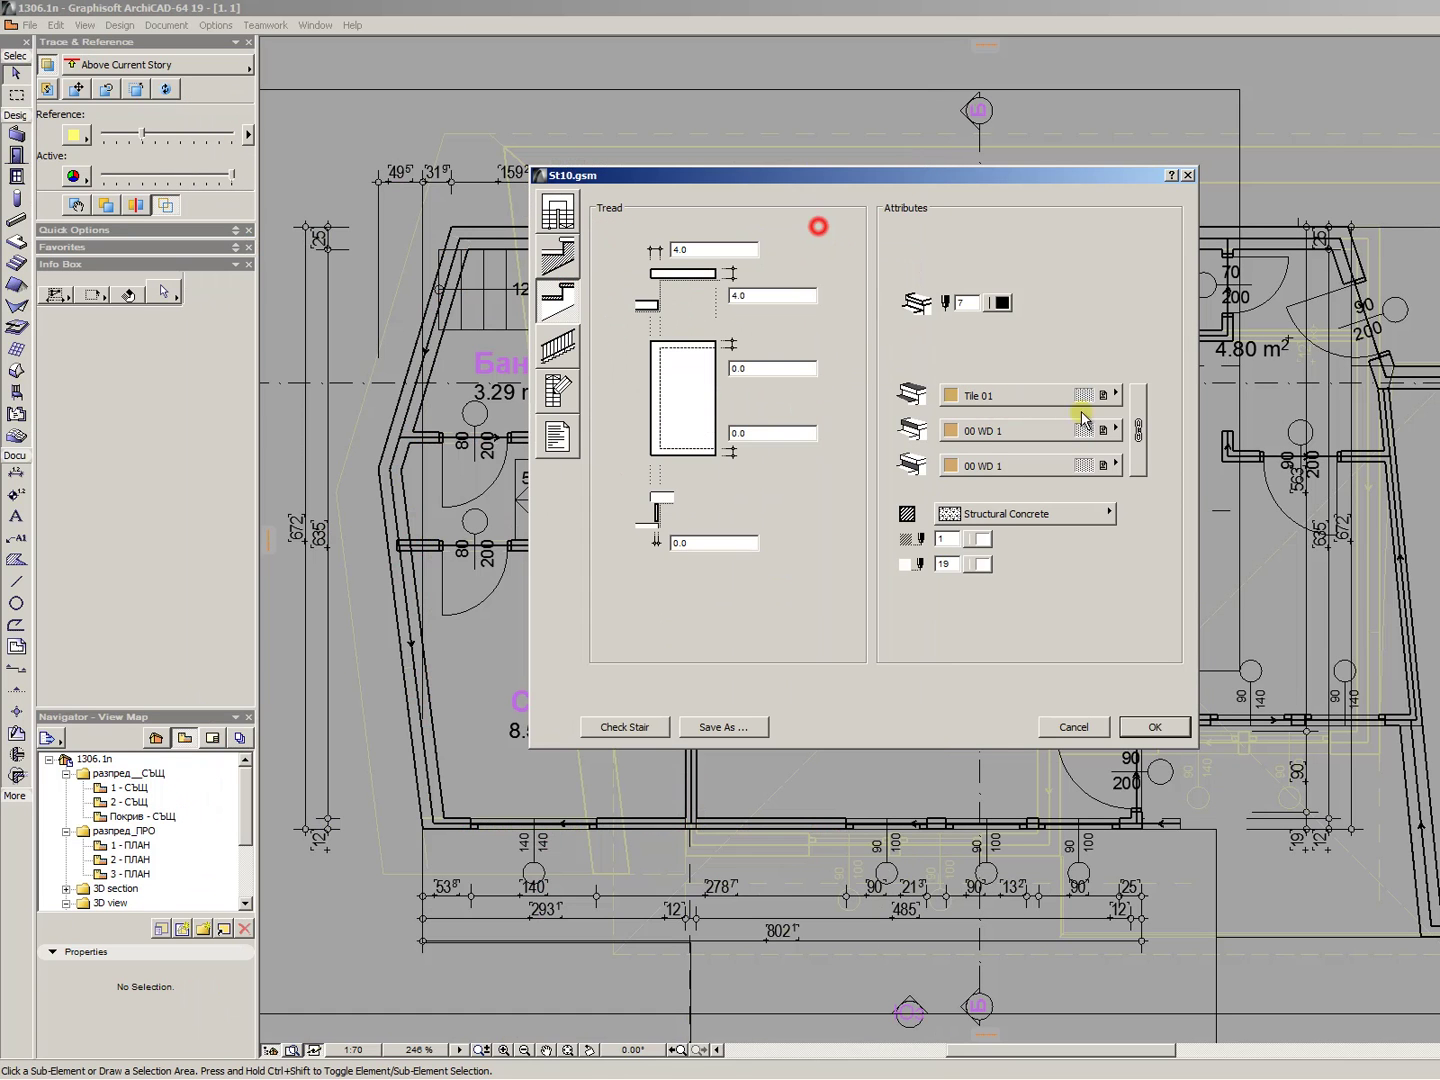
left_click(1138, 430)
- Set the tread's cut fill to Empty Fill with a transparent background
left_click(1020, 513)
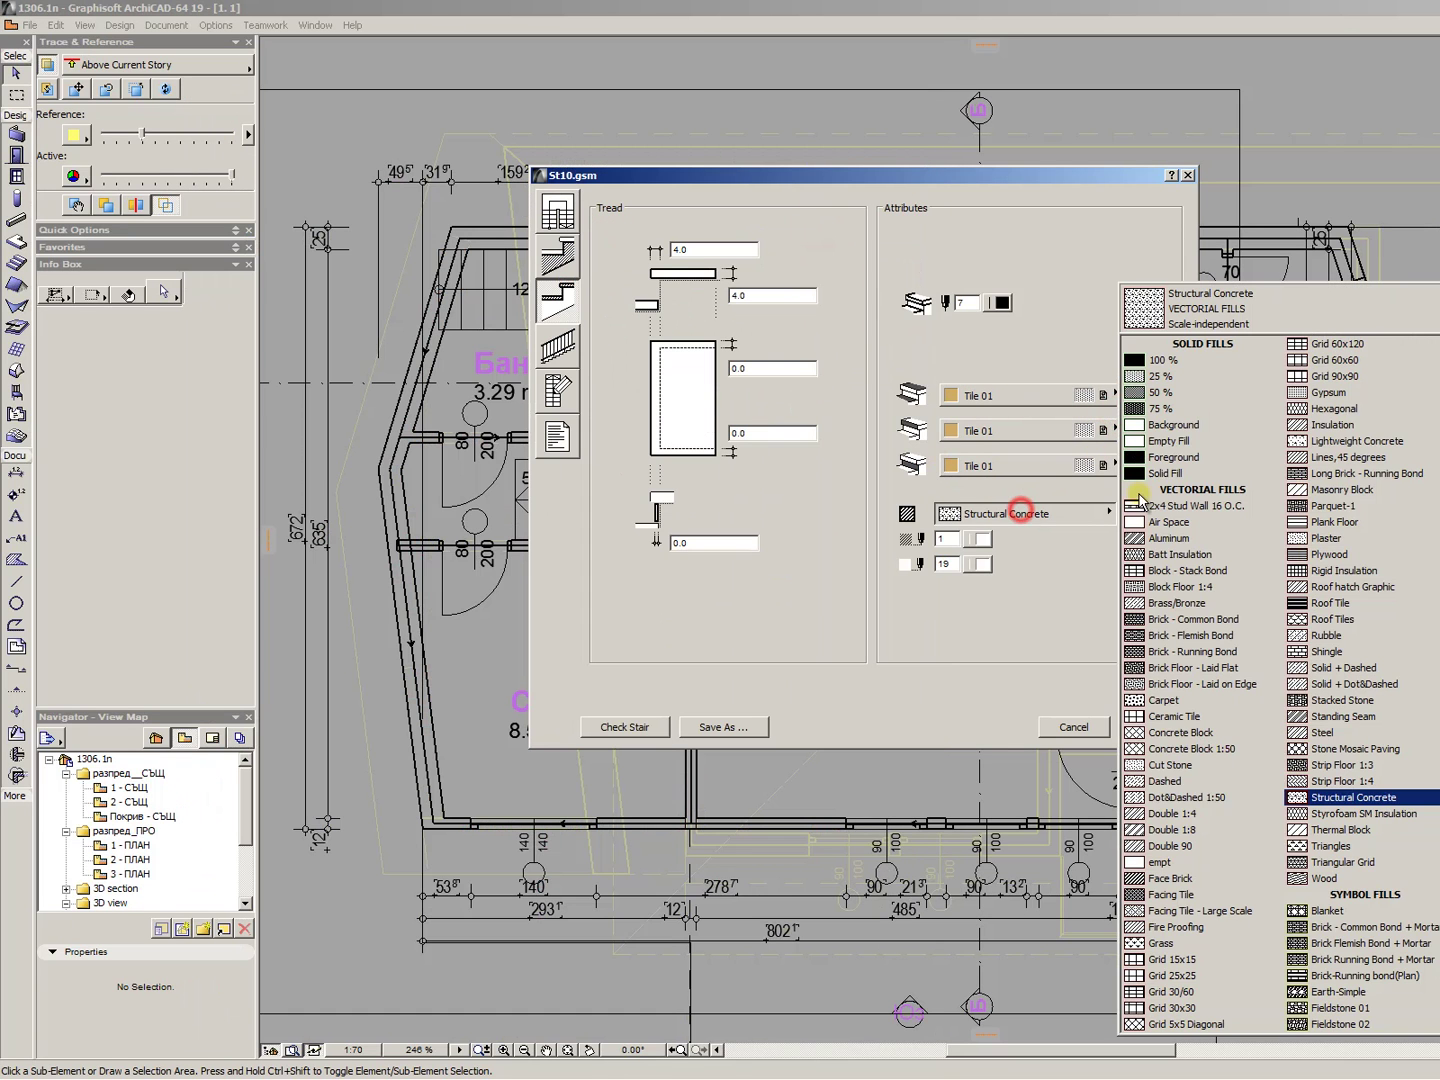
left_click(1165, 441)
left_click(985, 565)
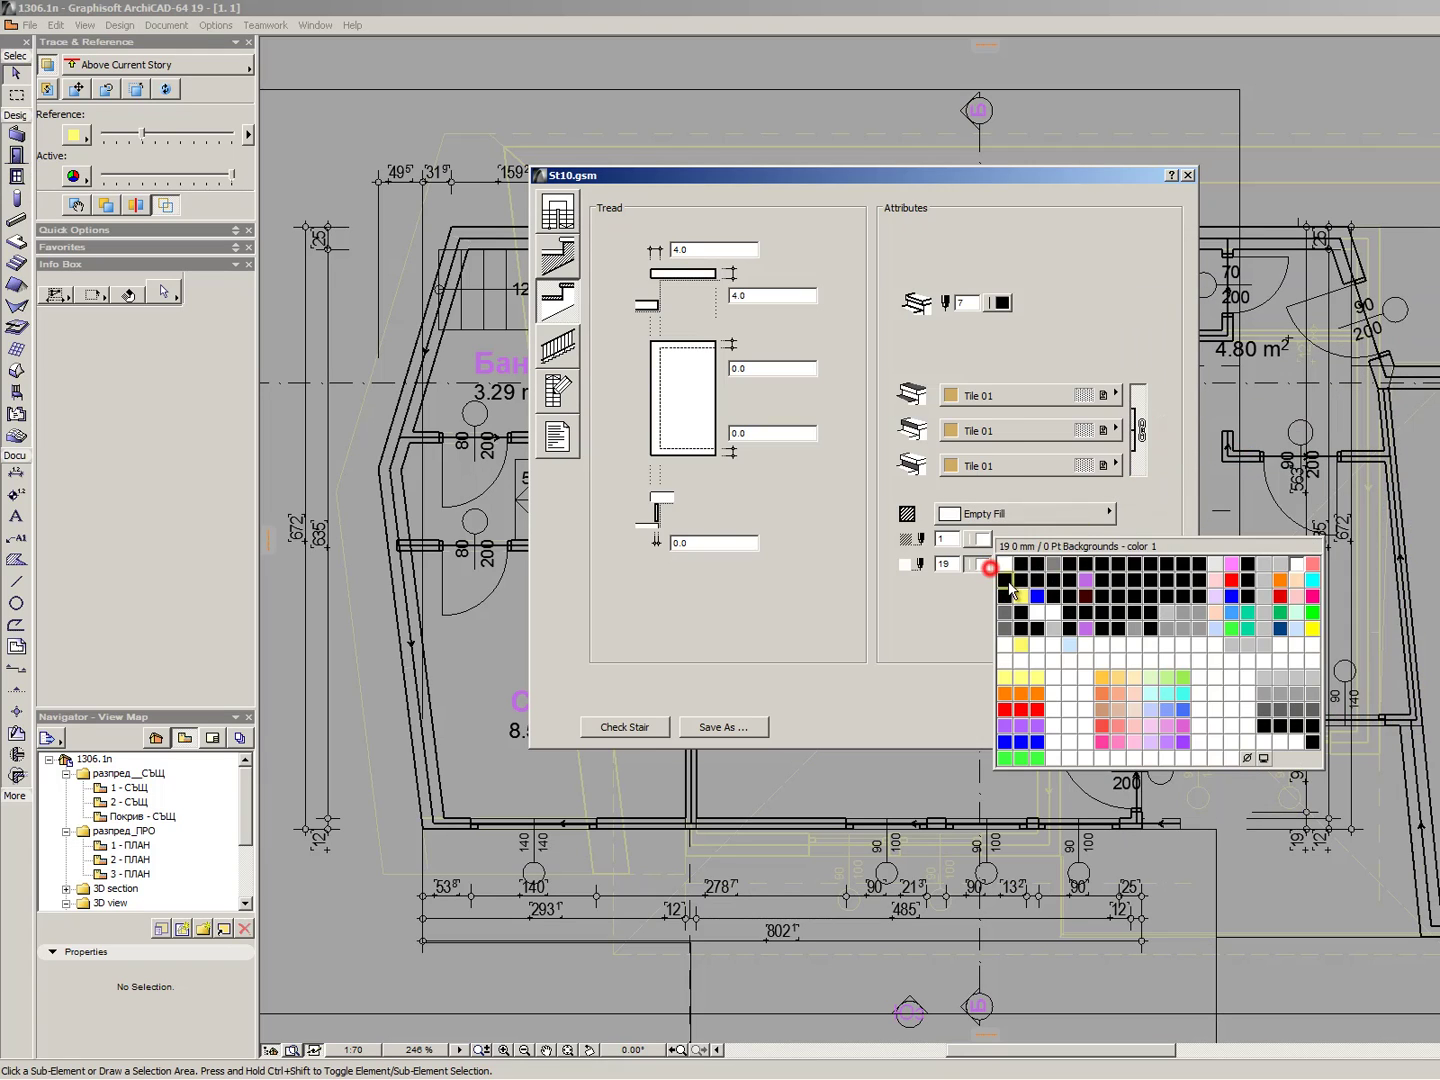
left_click(1247, 758)
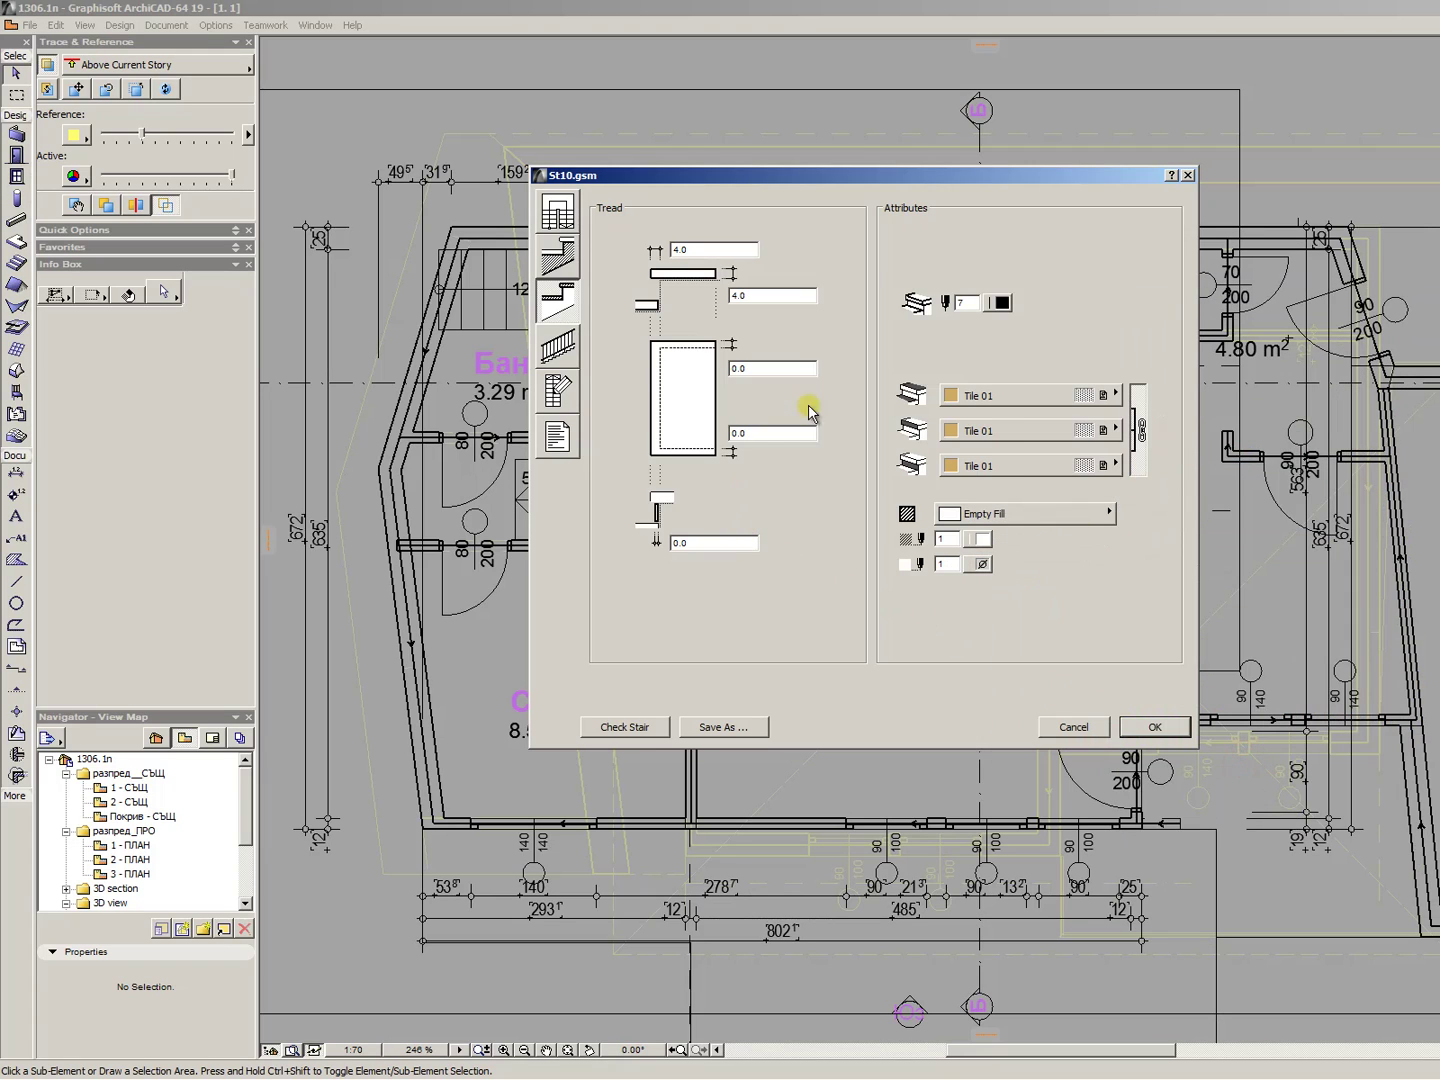
- Change the tread pen and check the structure and landing settings again
left_click(987, 309)
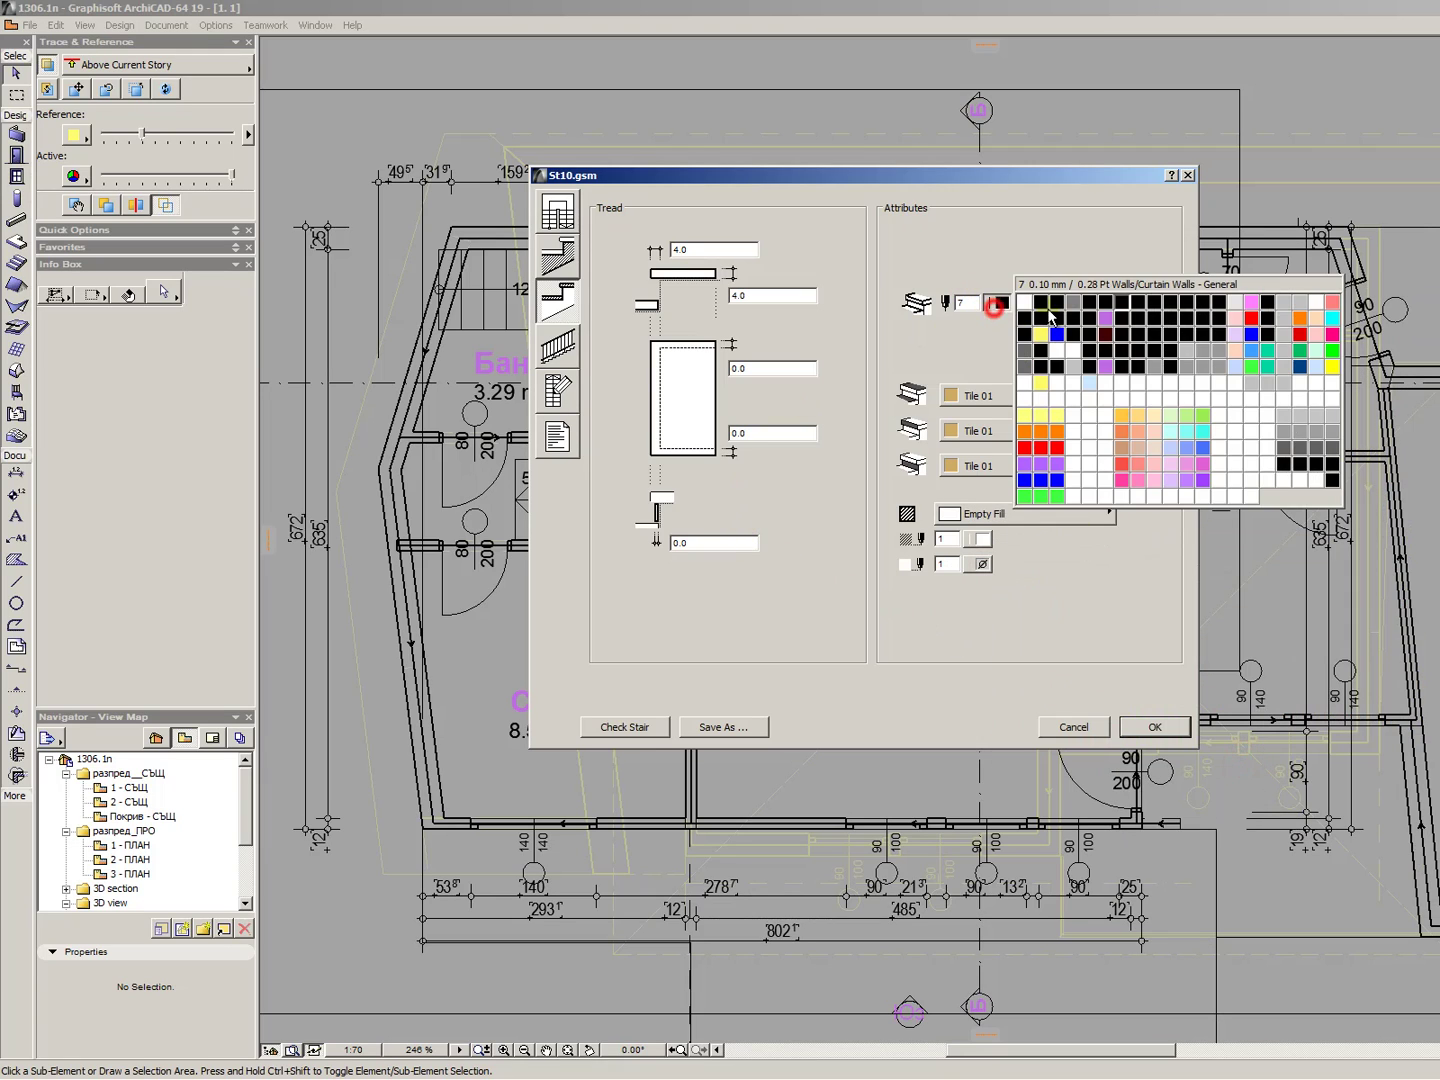
left_click(1195, 312)
left_click(558, 262)
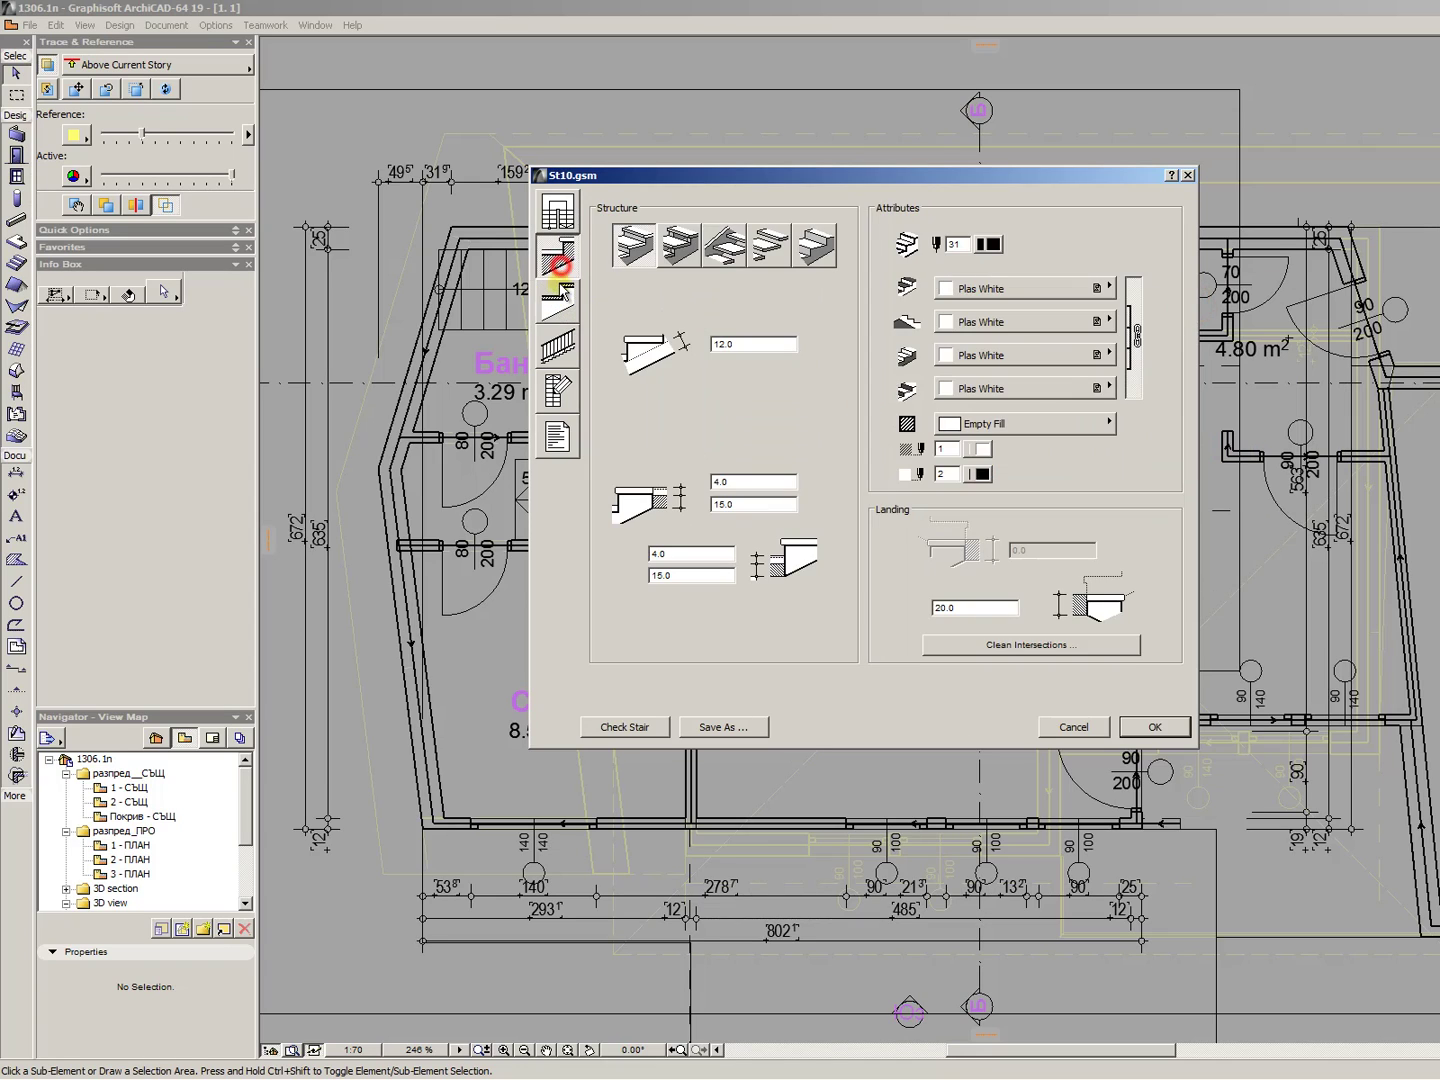
- Set the stair's railing type to Post with Balusters
left_click(568, 348)
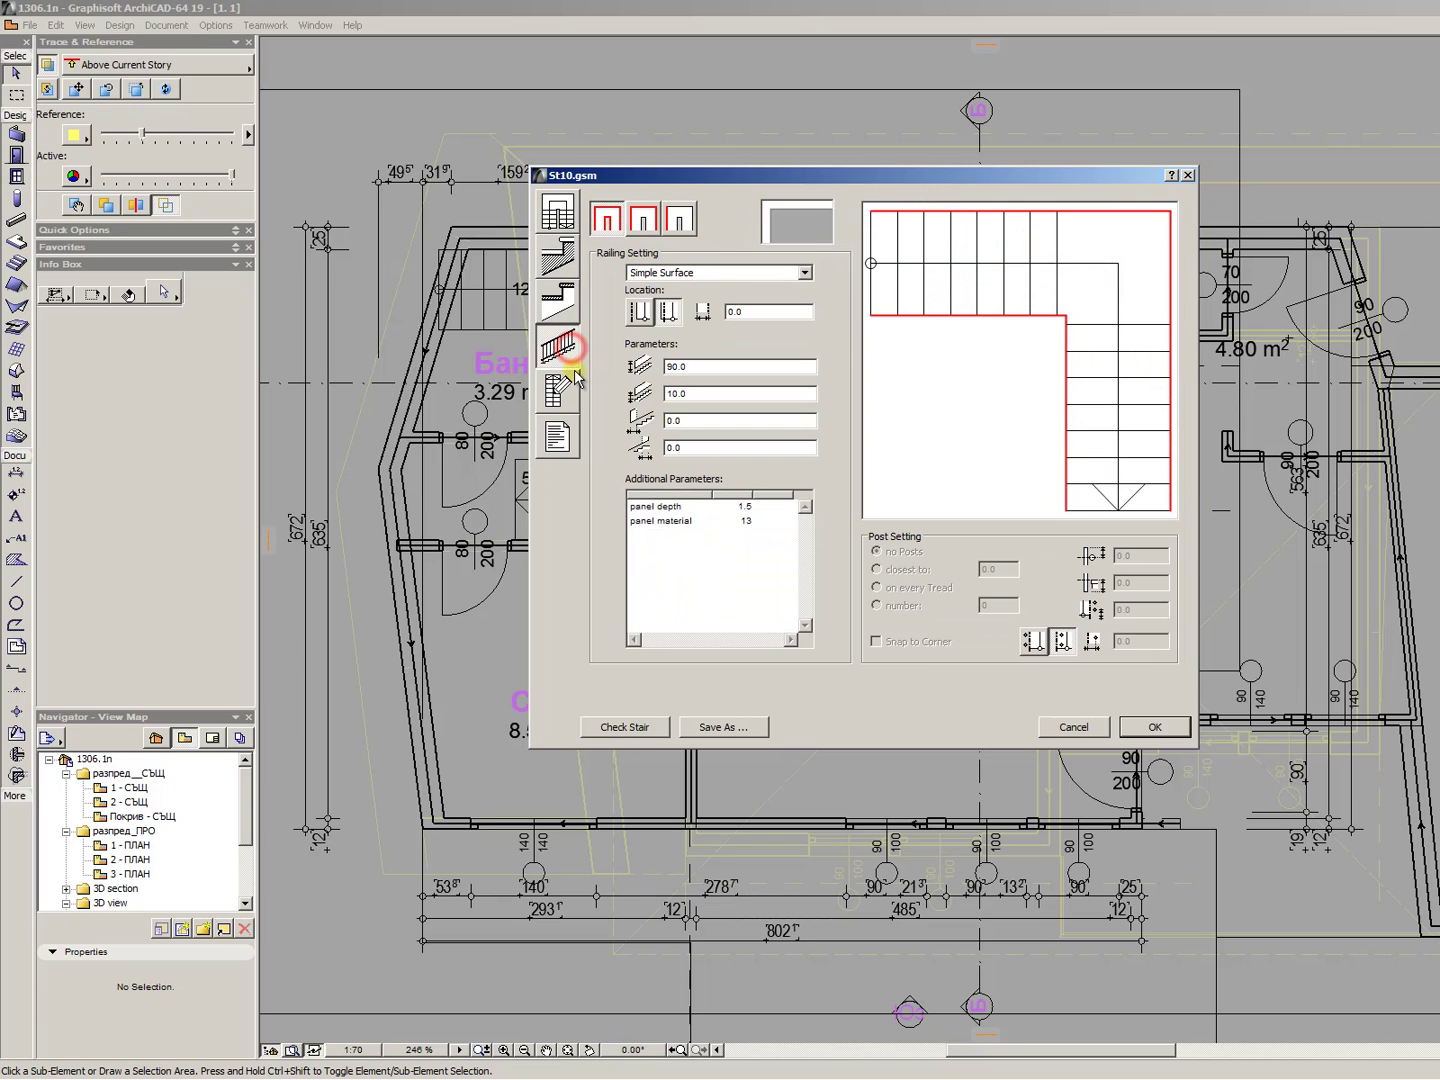
left_click(714, 272)
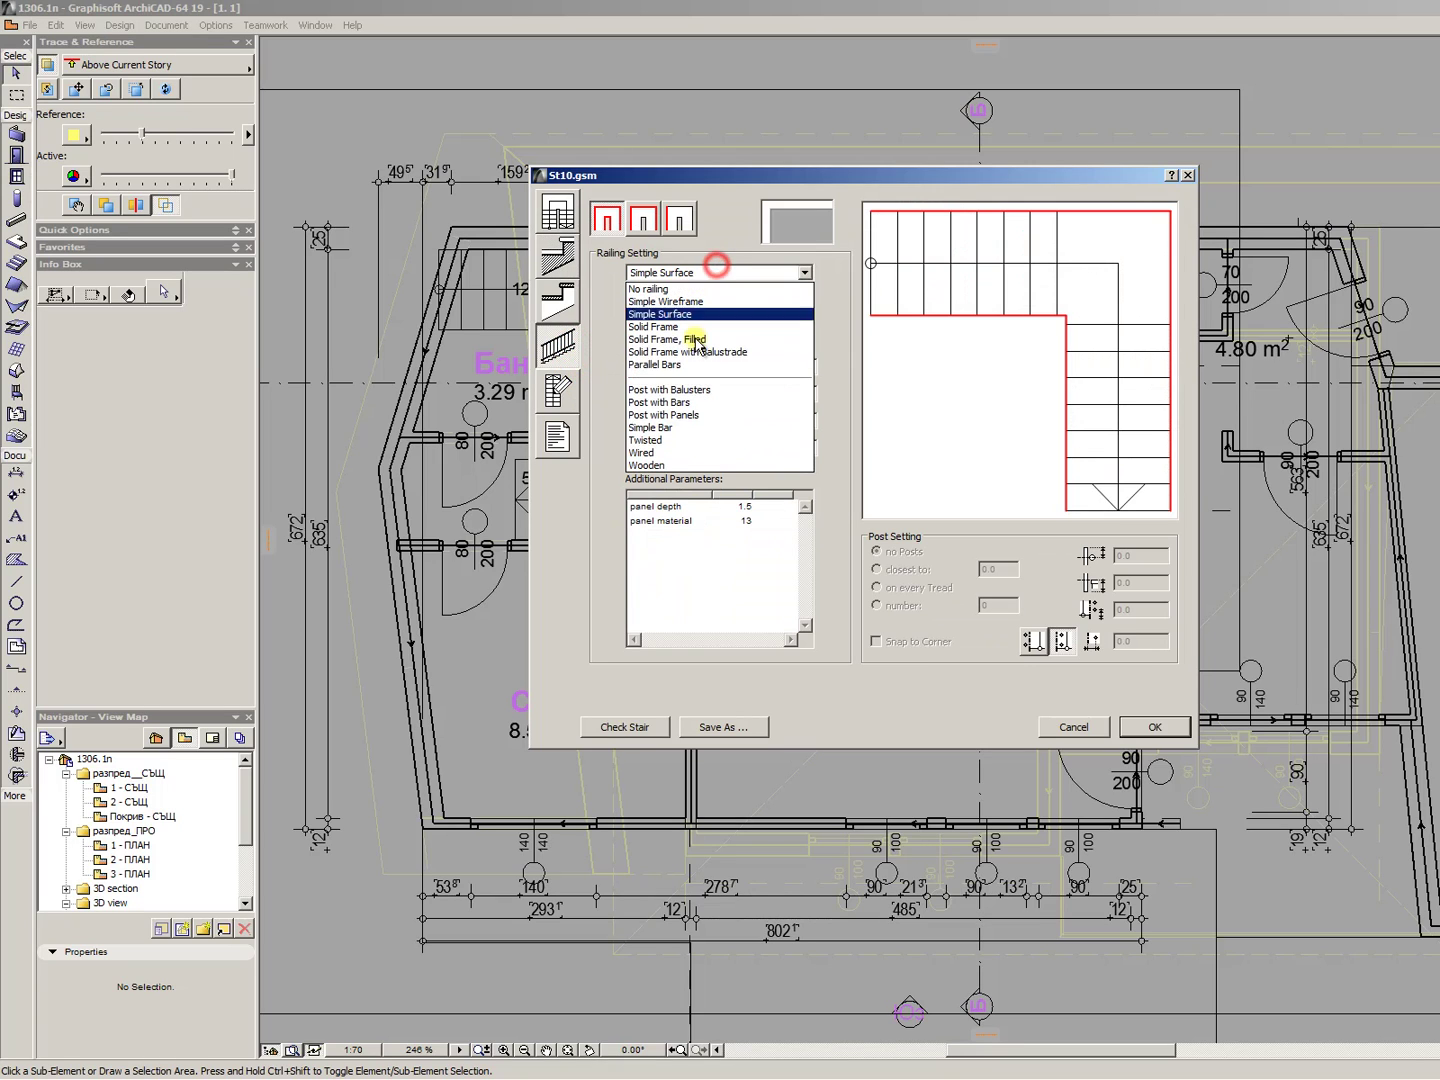
left_click(678, 384)
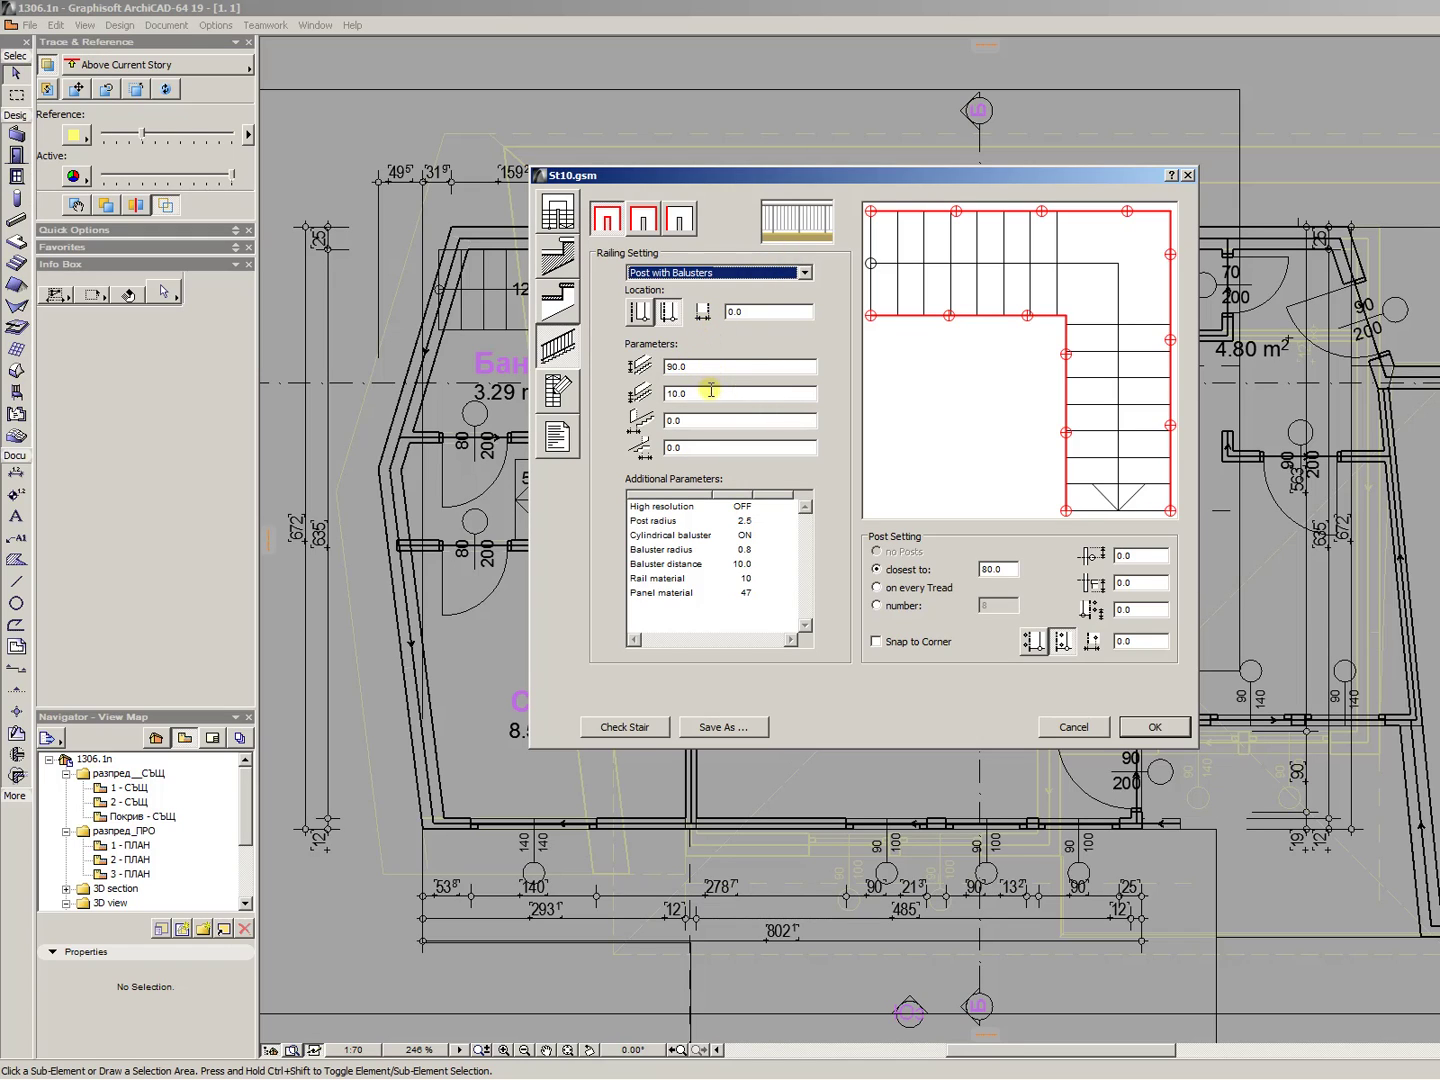
right_click(947, 316)
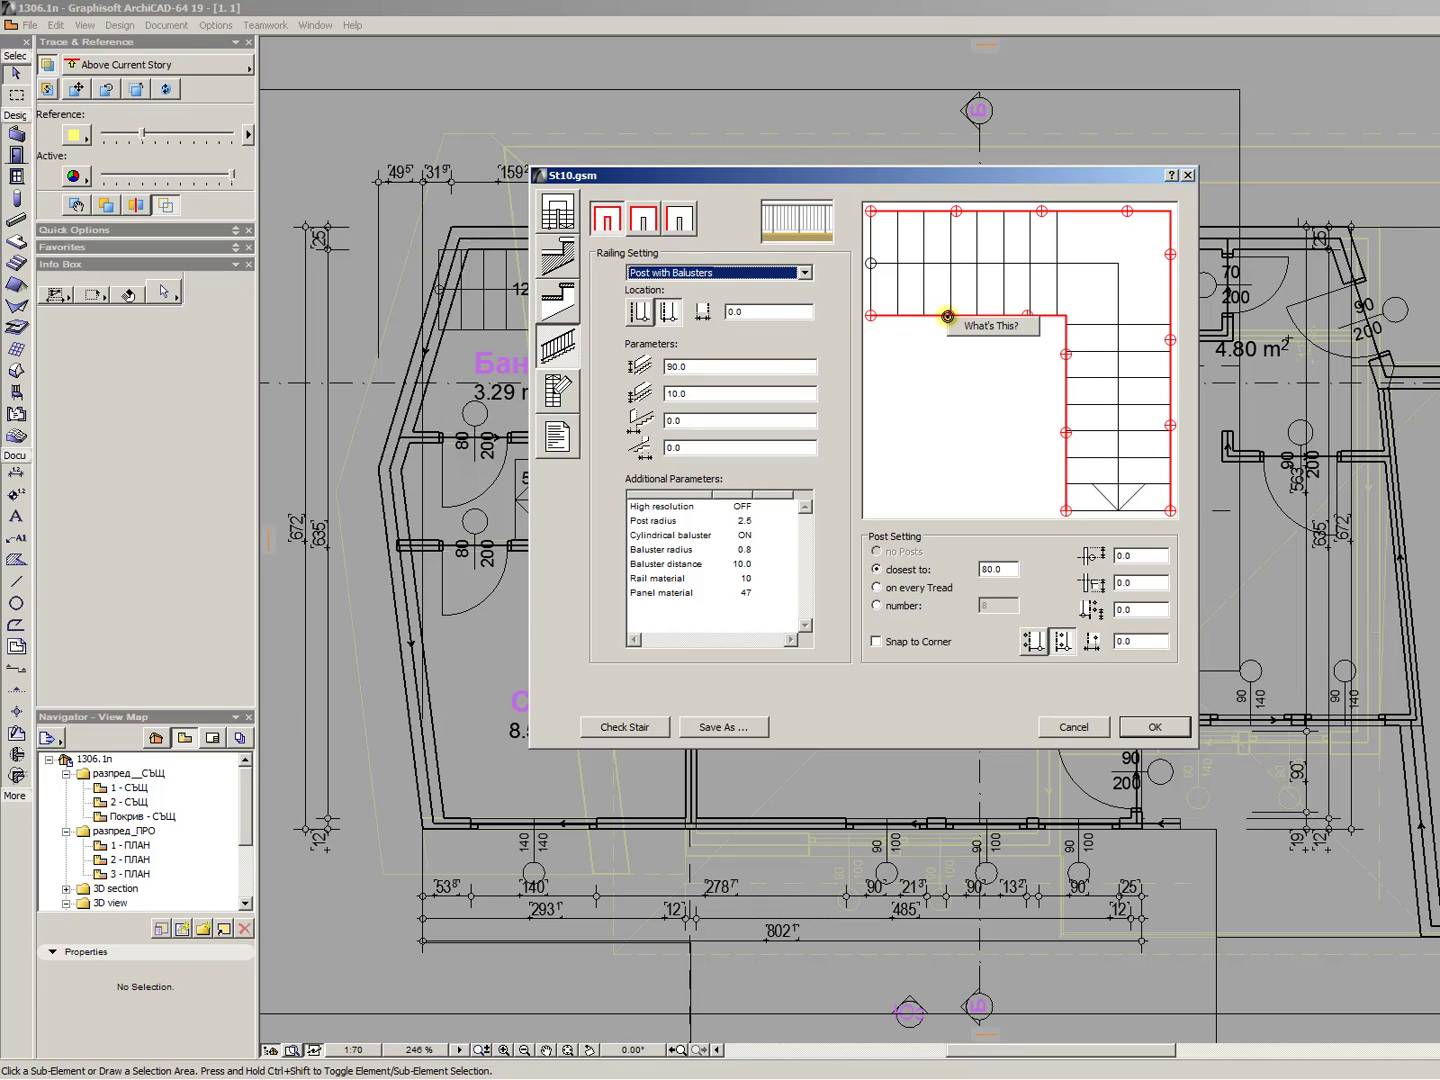
left_click(936, 336)
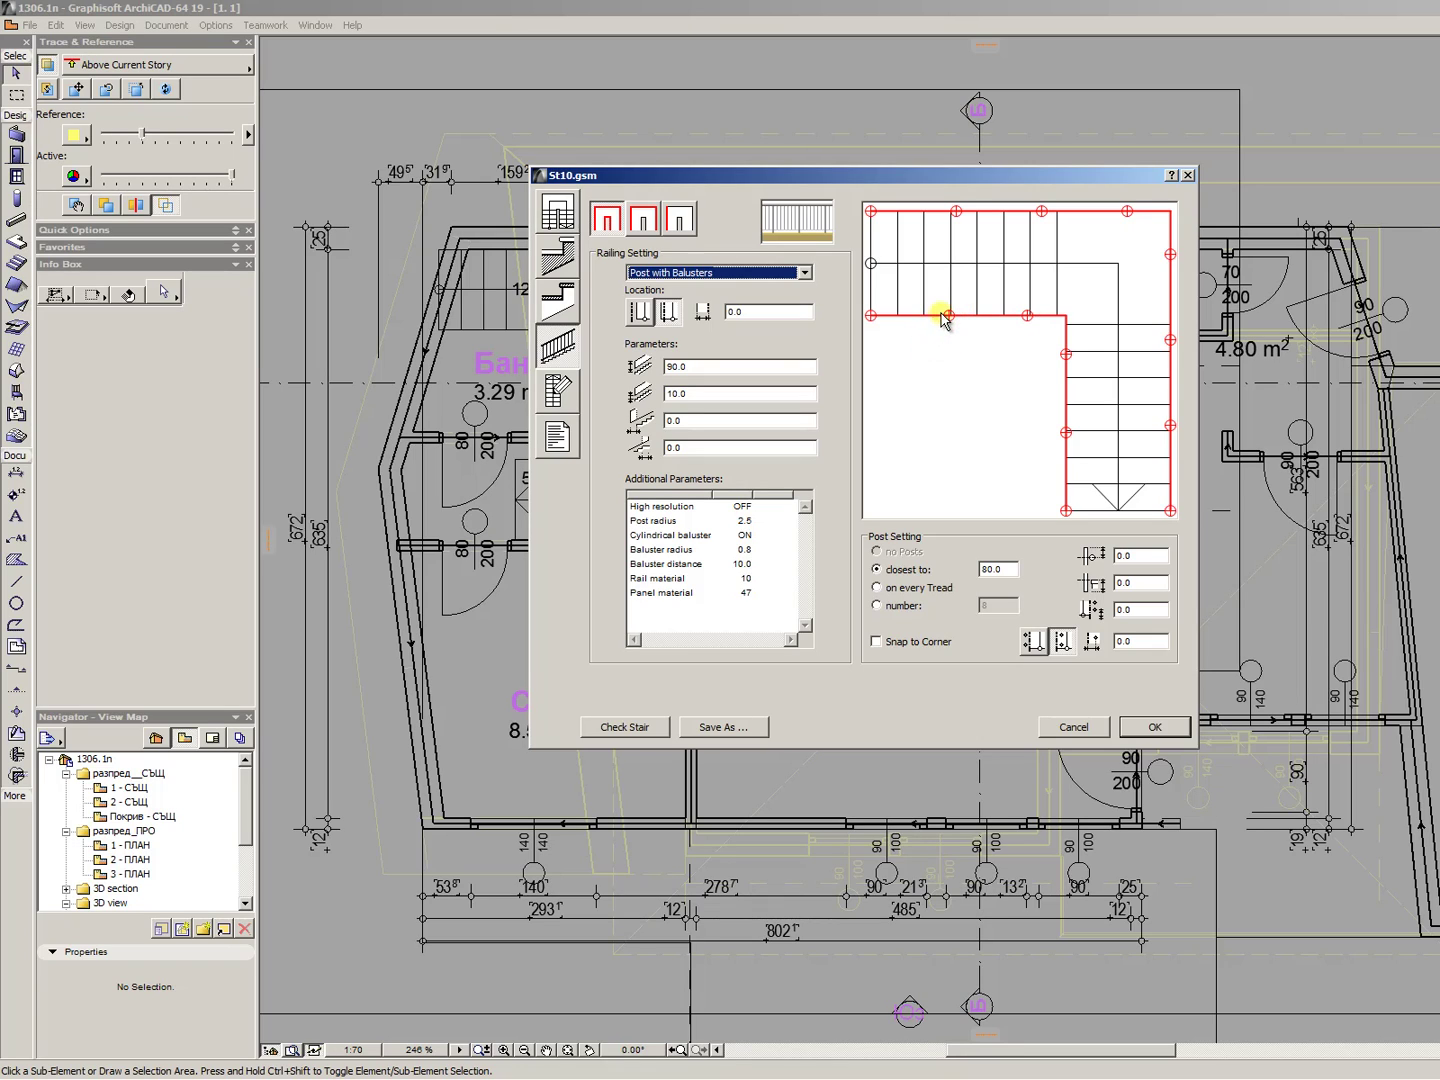
left_click(708, 393)
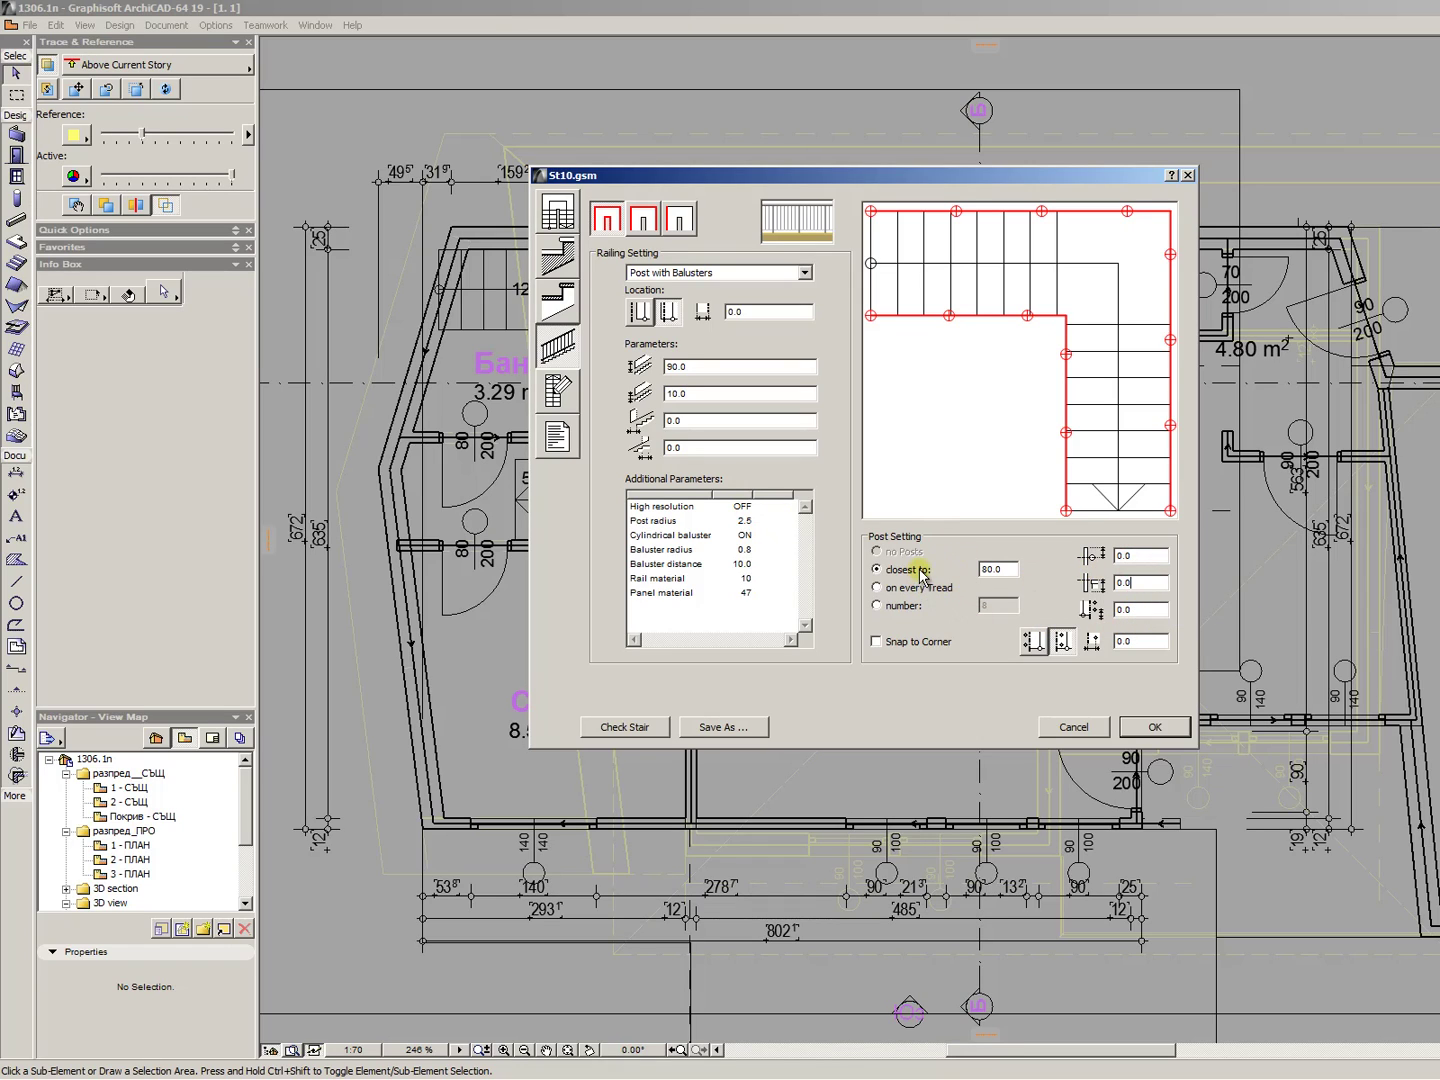
- Try placing the railing posts on every tread and with a fixed number of 10
left_click(1006, 570)
left_click(916, 591)
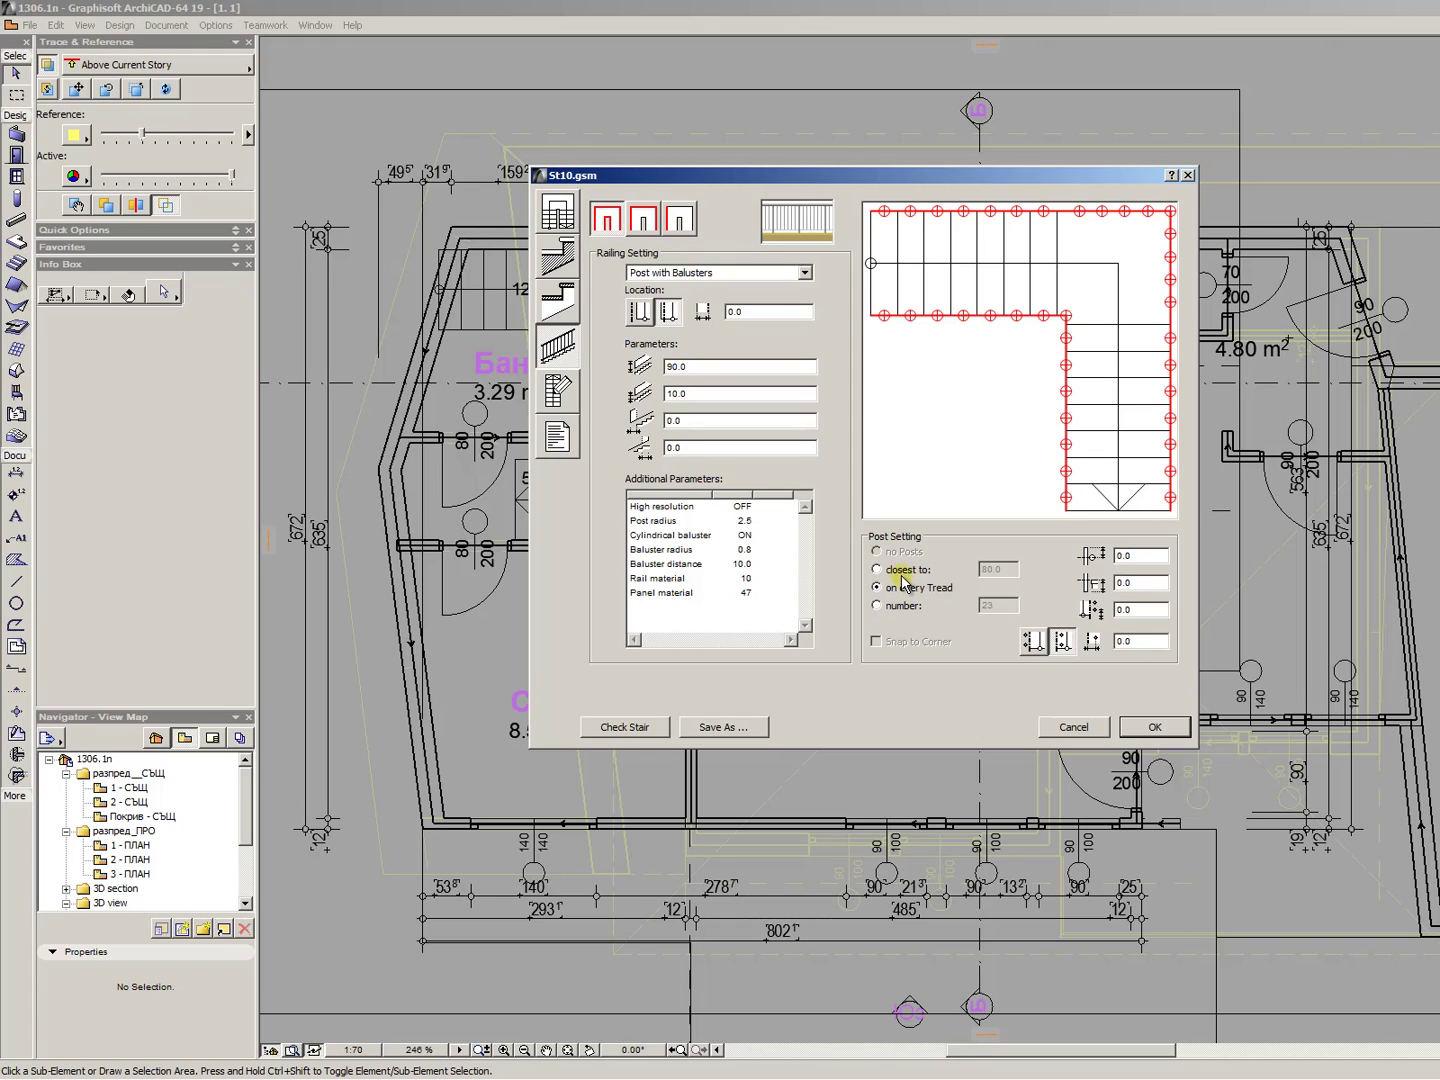
left_click(903, 605)
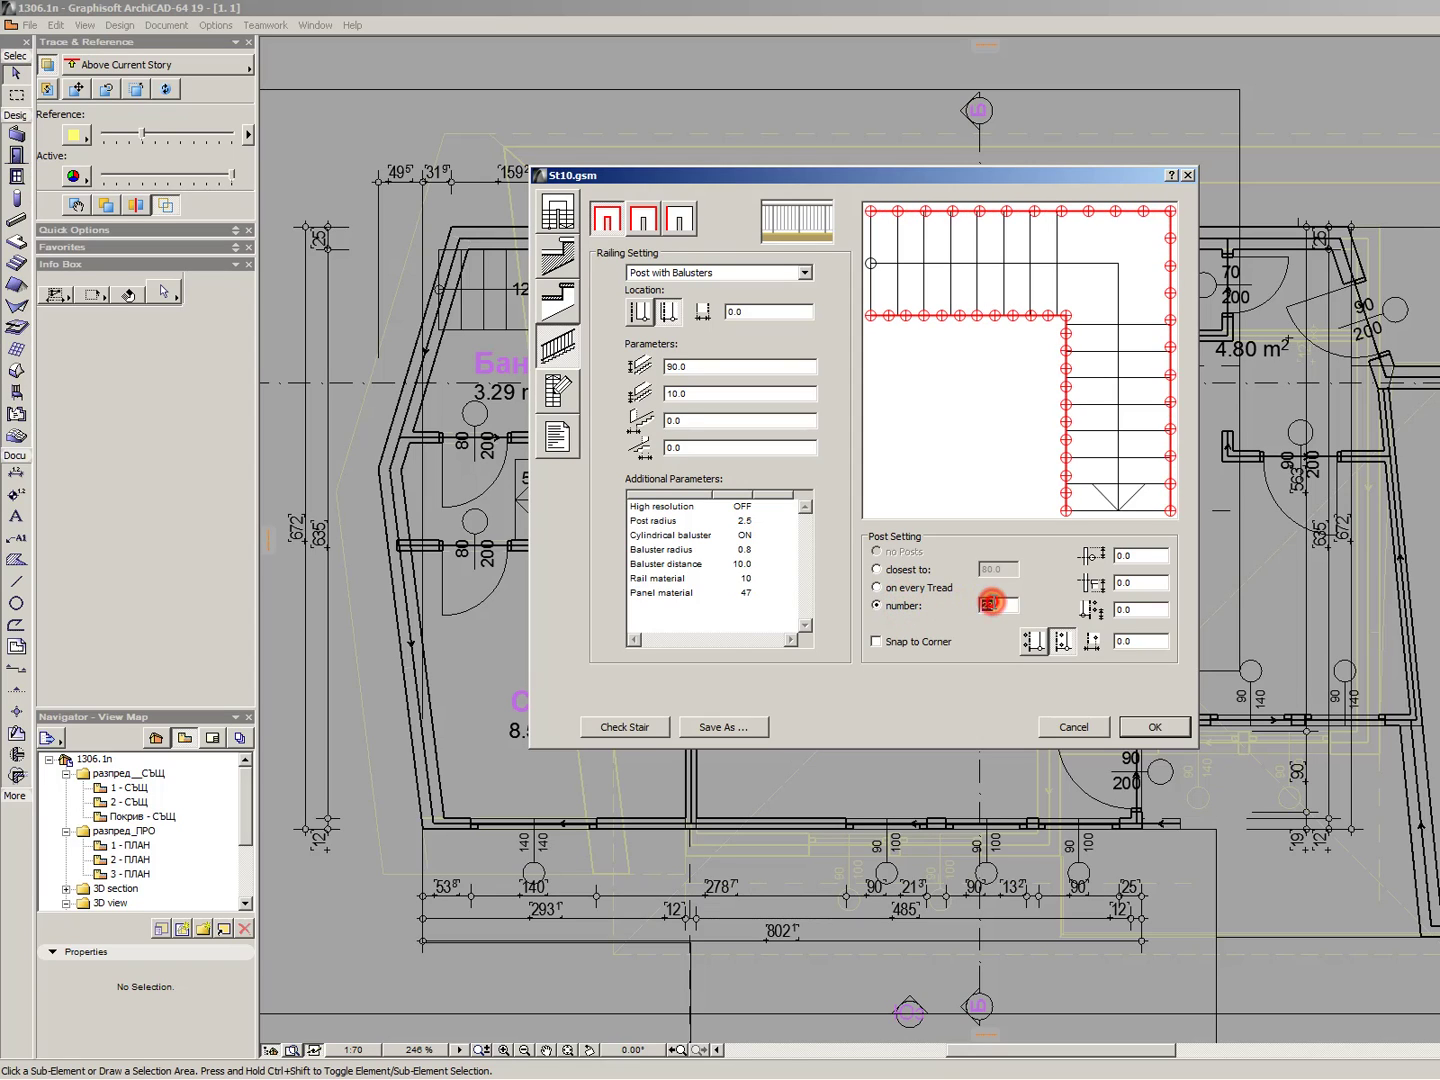
left_click(912, 588)
left_click(907, 605)
double_click(987, 605)
type("10")
left_click(958, 673)
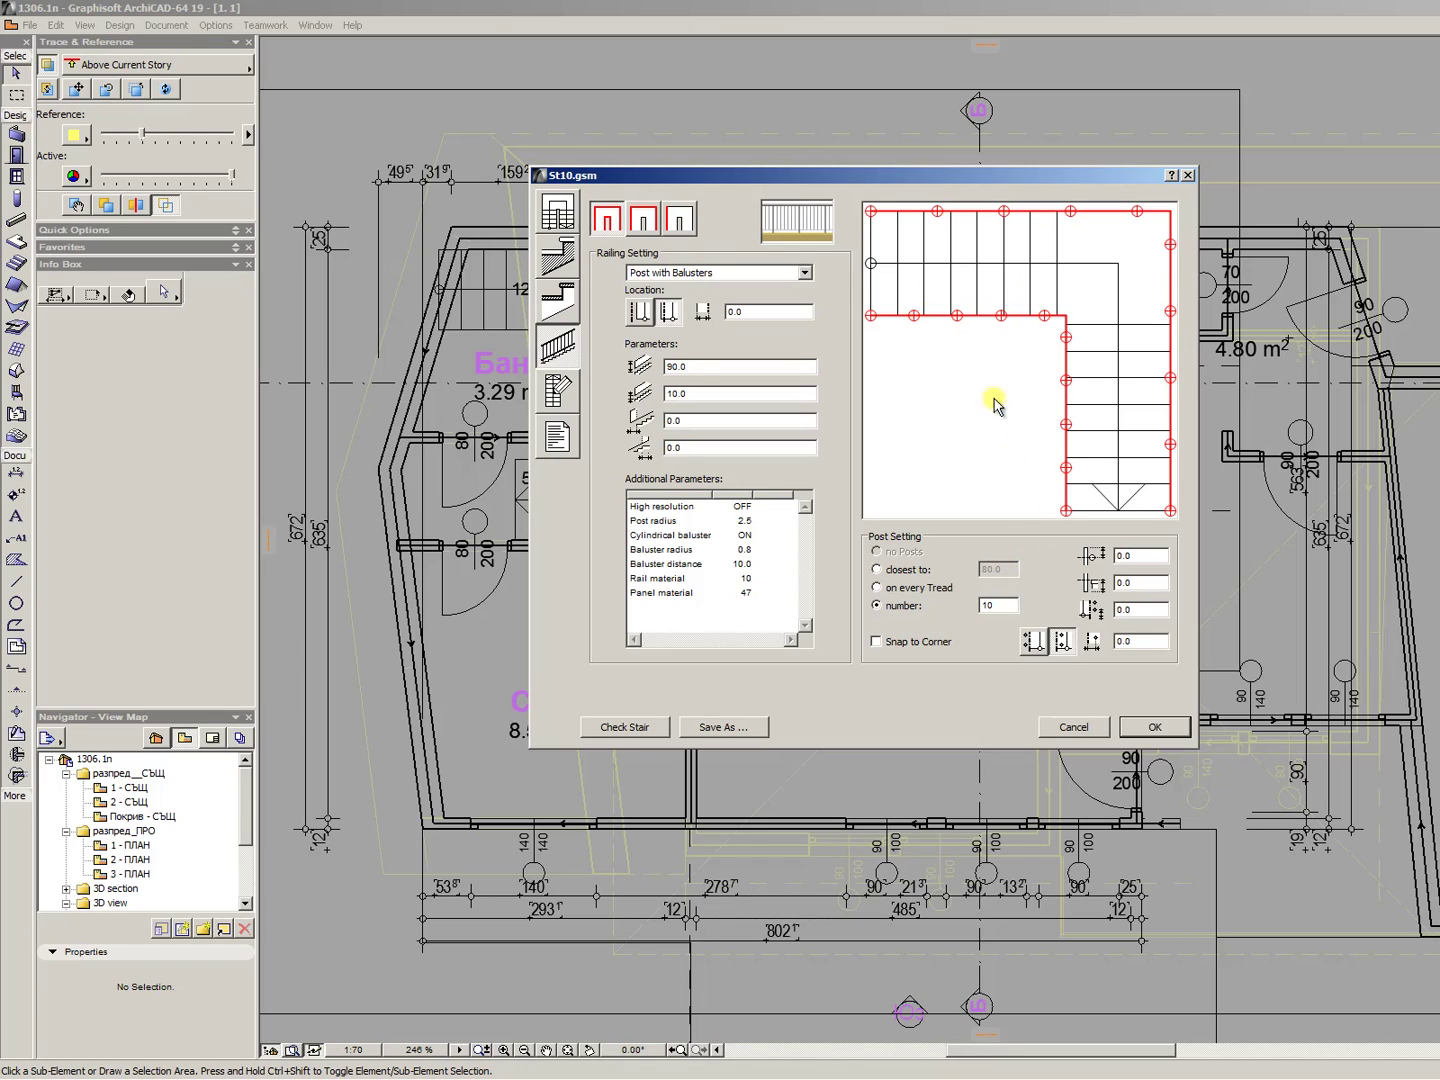
- Space the railing posts by the closest-to distance and set it to 60
left_click(904, 569)
double_click(997, 569)
type("60")
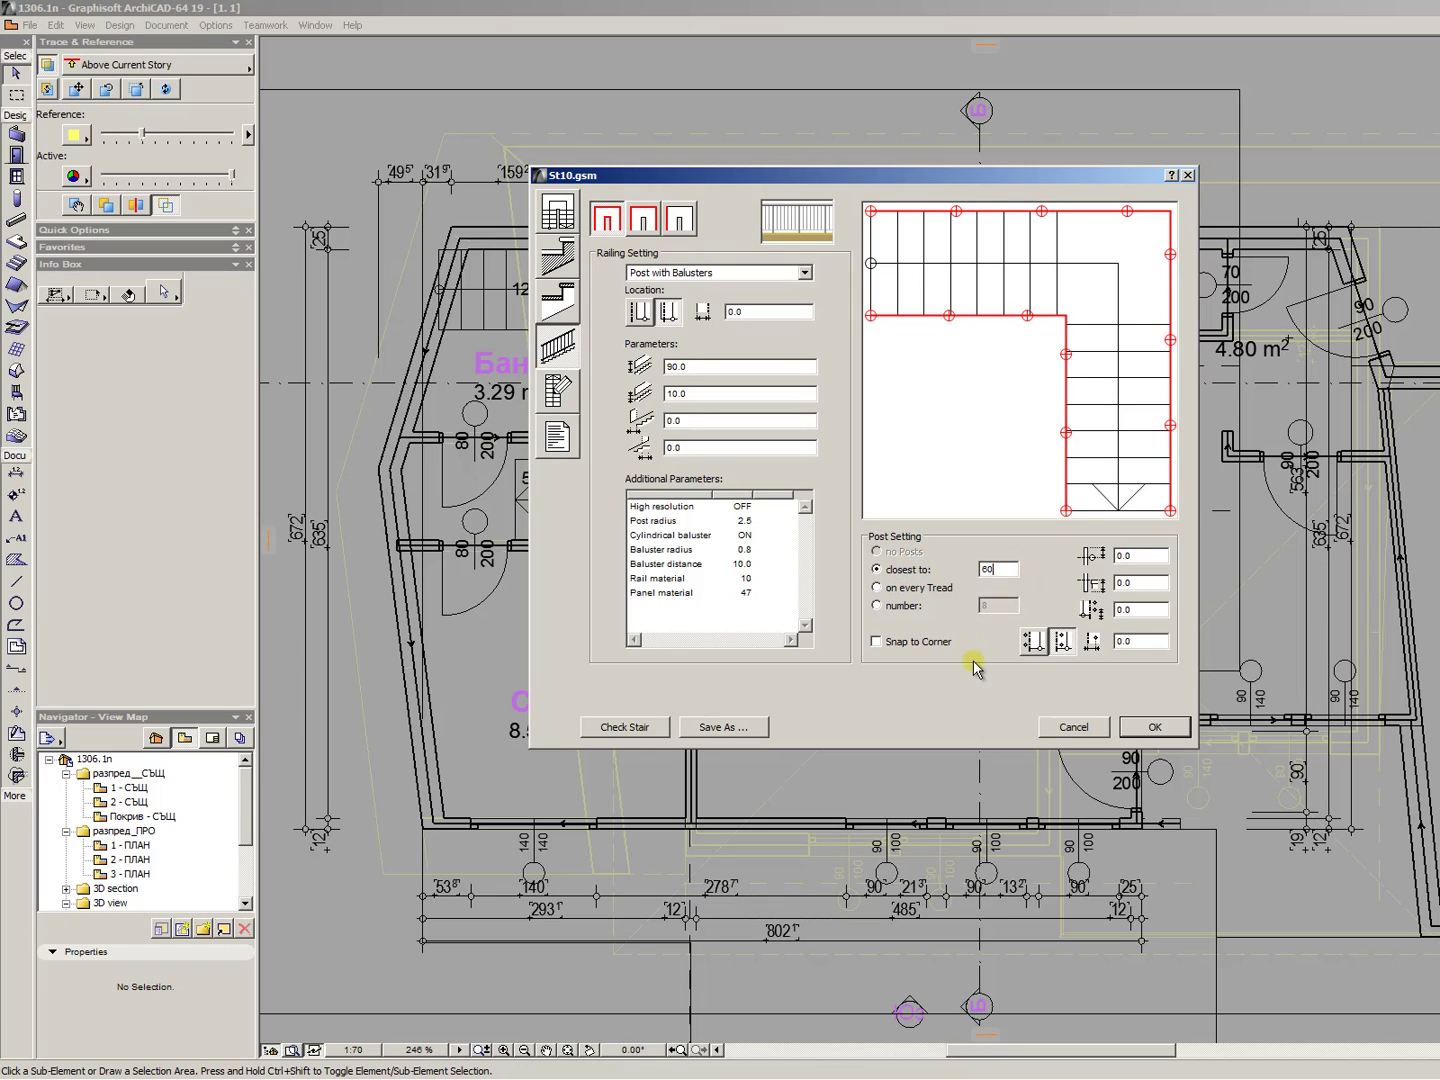
left_click(972, 664)
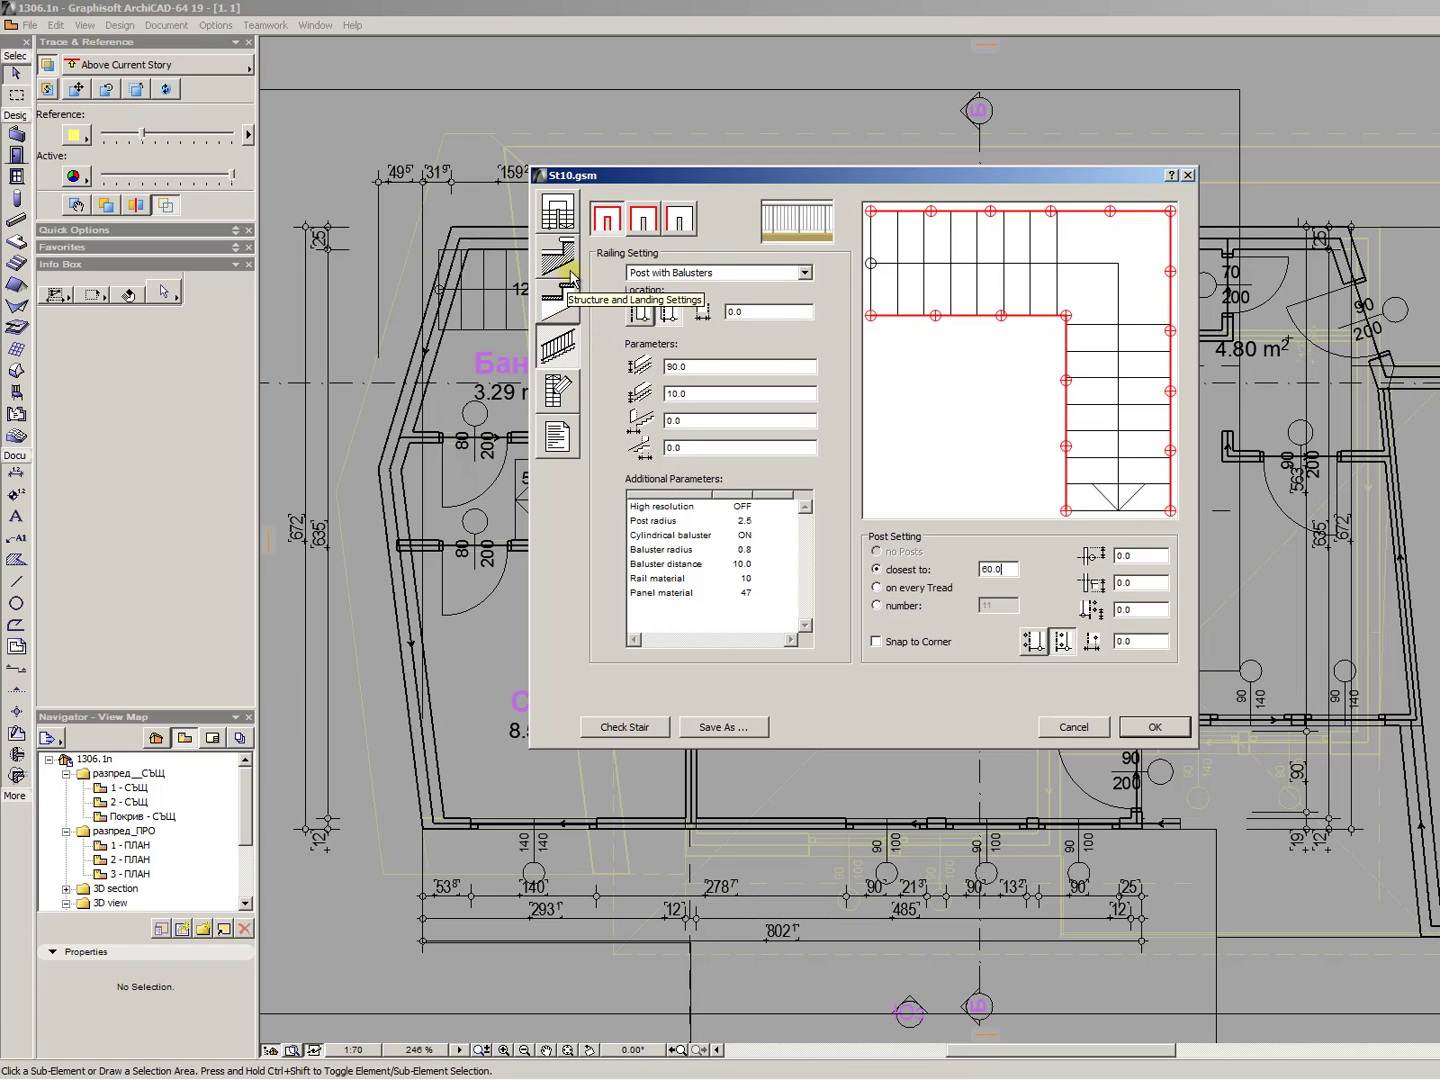
- Remove the railing from the stair's outer side with No railing and select the inner-side railing
left_click(648, 228)
left_click(643, 222)
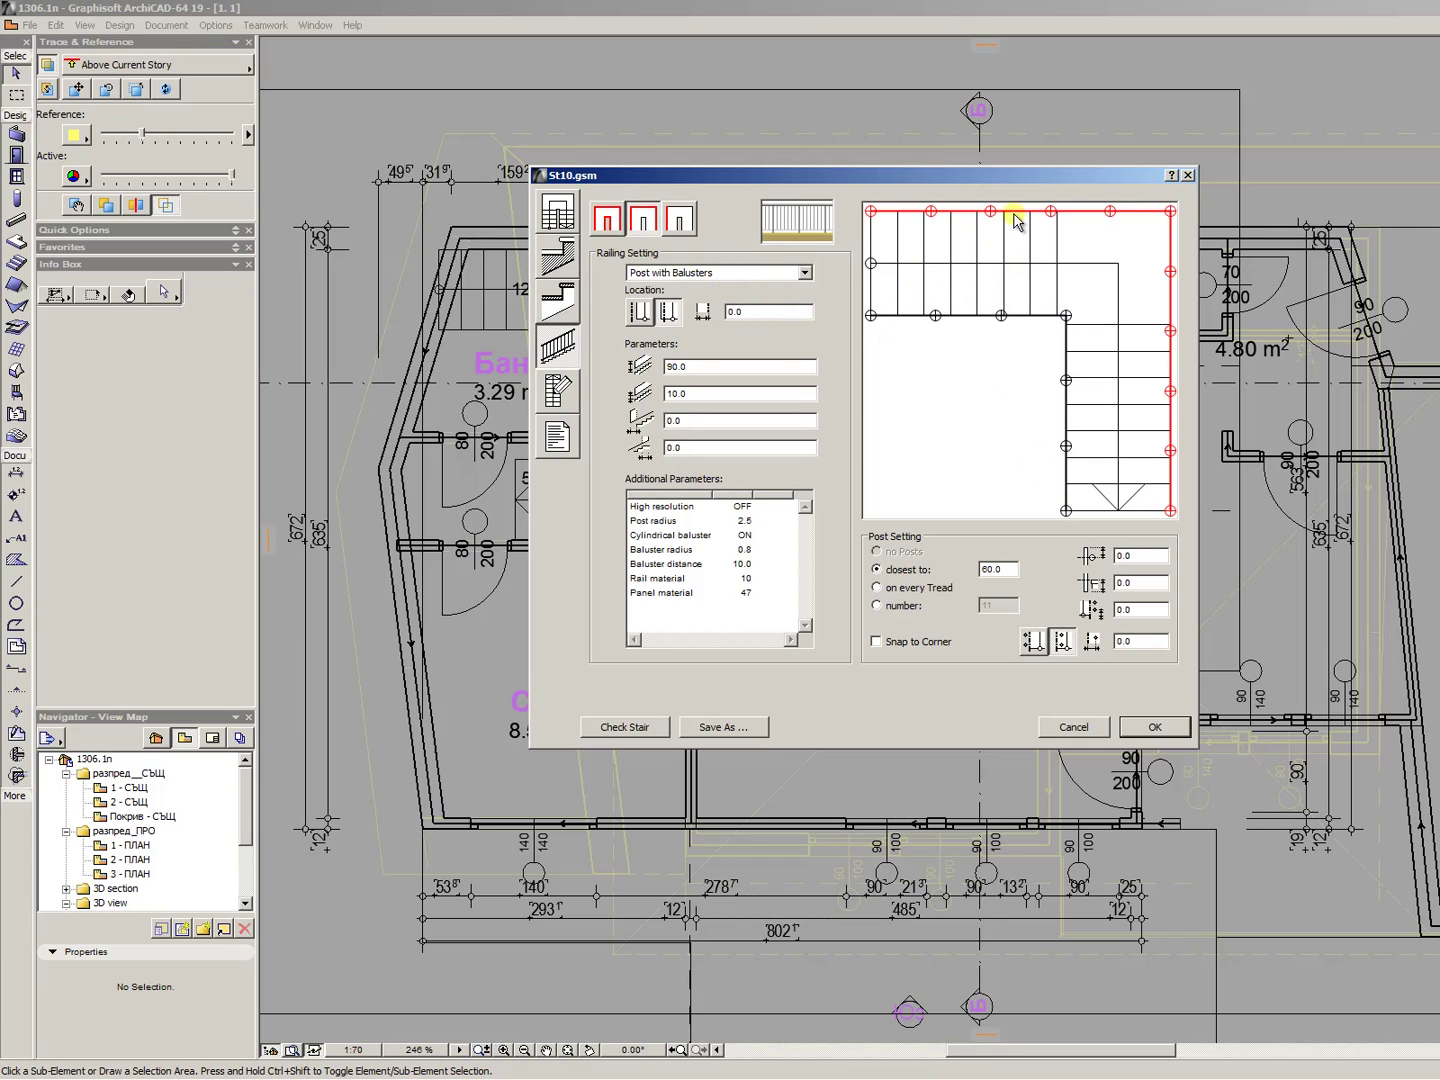
left_click(726, 272)
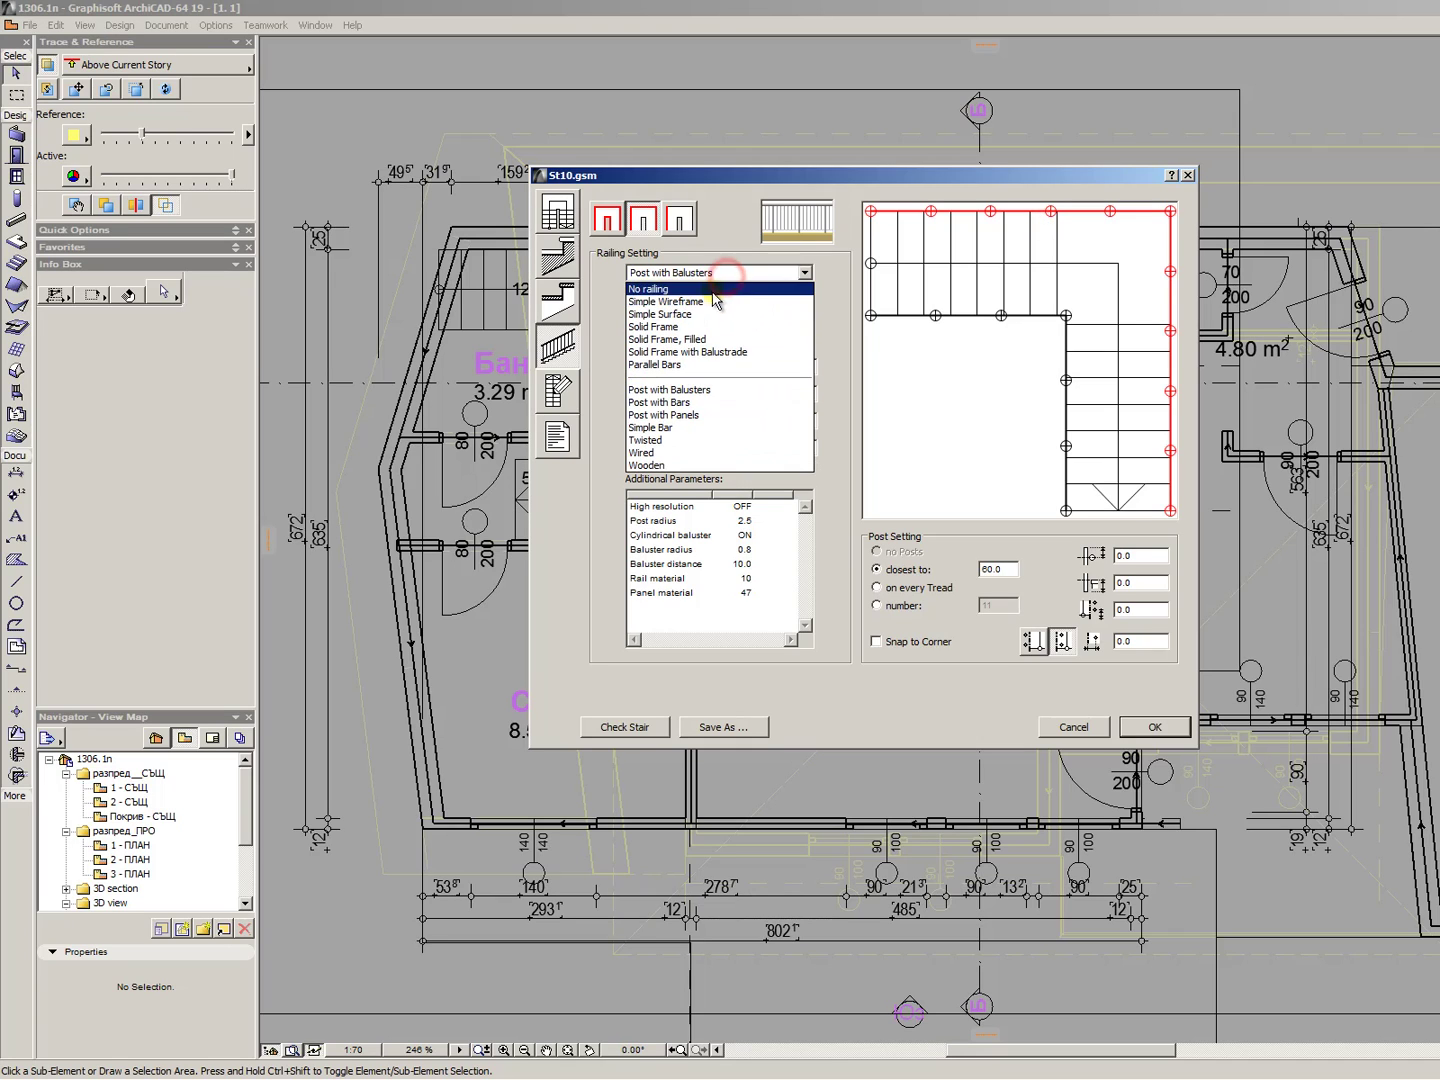
left_click(714, 288)
left_click(971, 315)
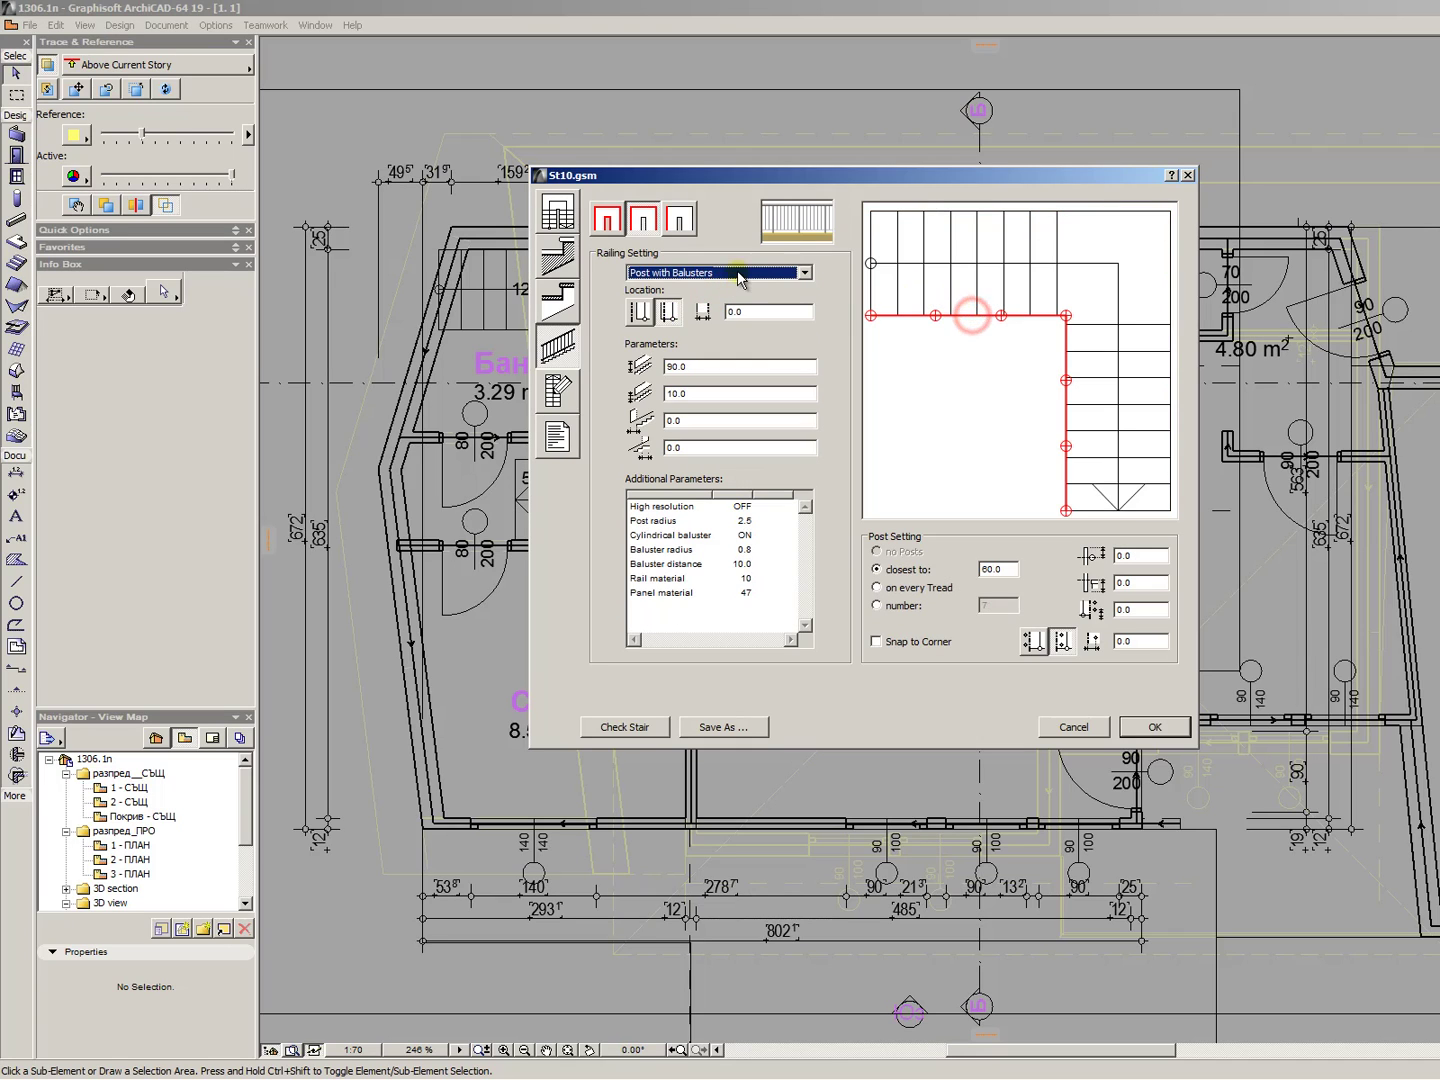
- Set the 2D symbol's visible and invisible structure line pens to 11
left_click(573, 400)
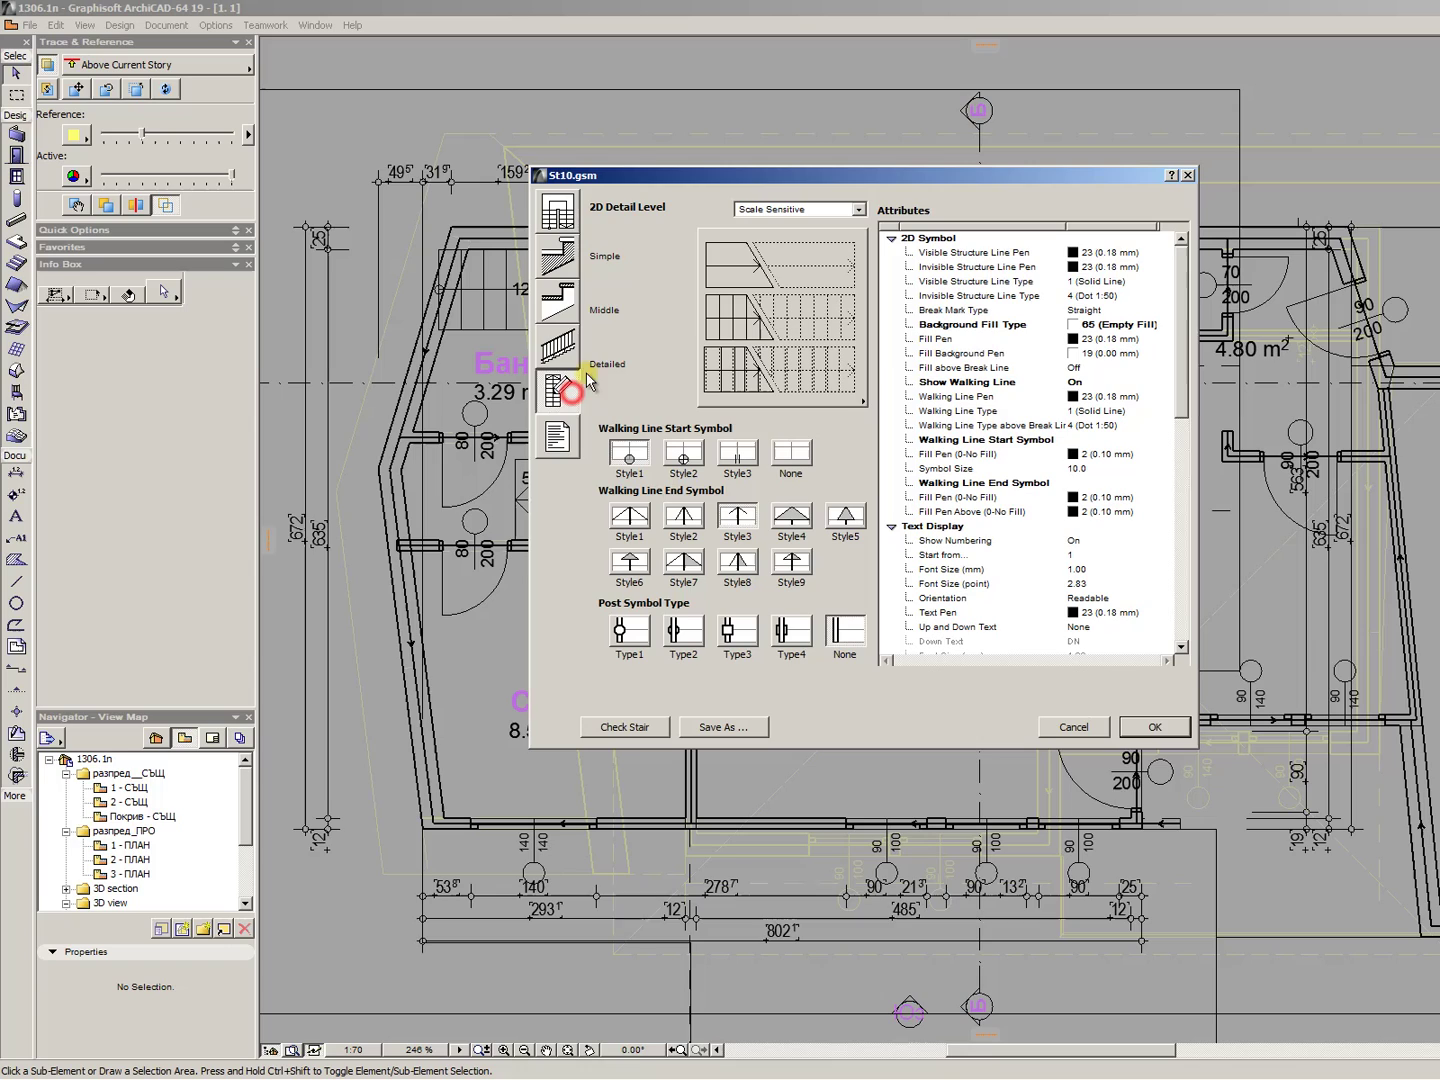
left_click(1140, 254)
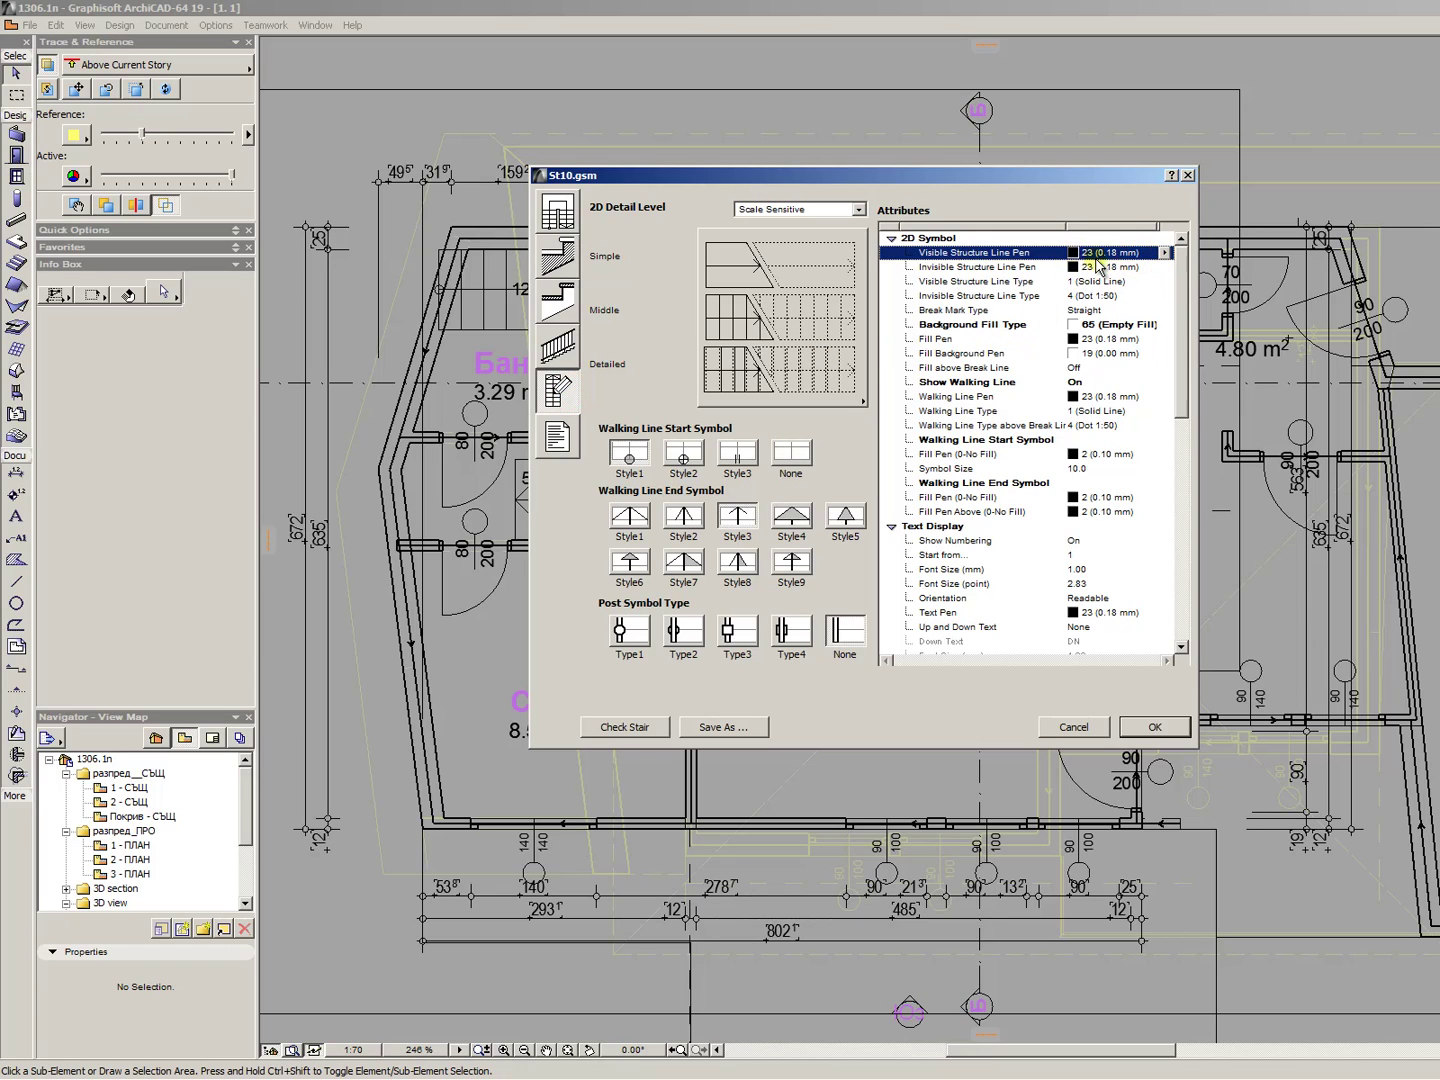
left_click(1163, 253)
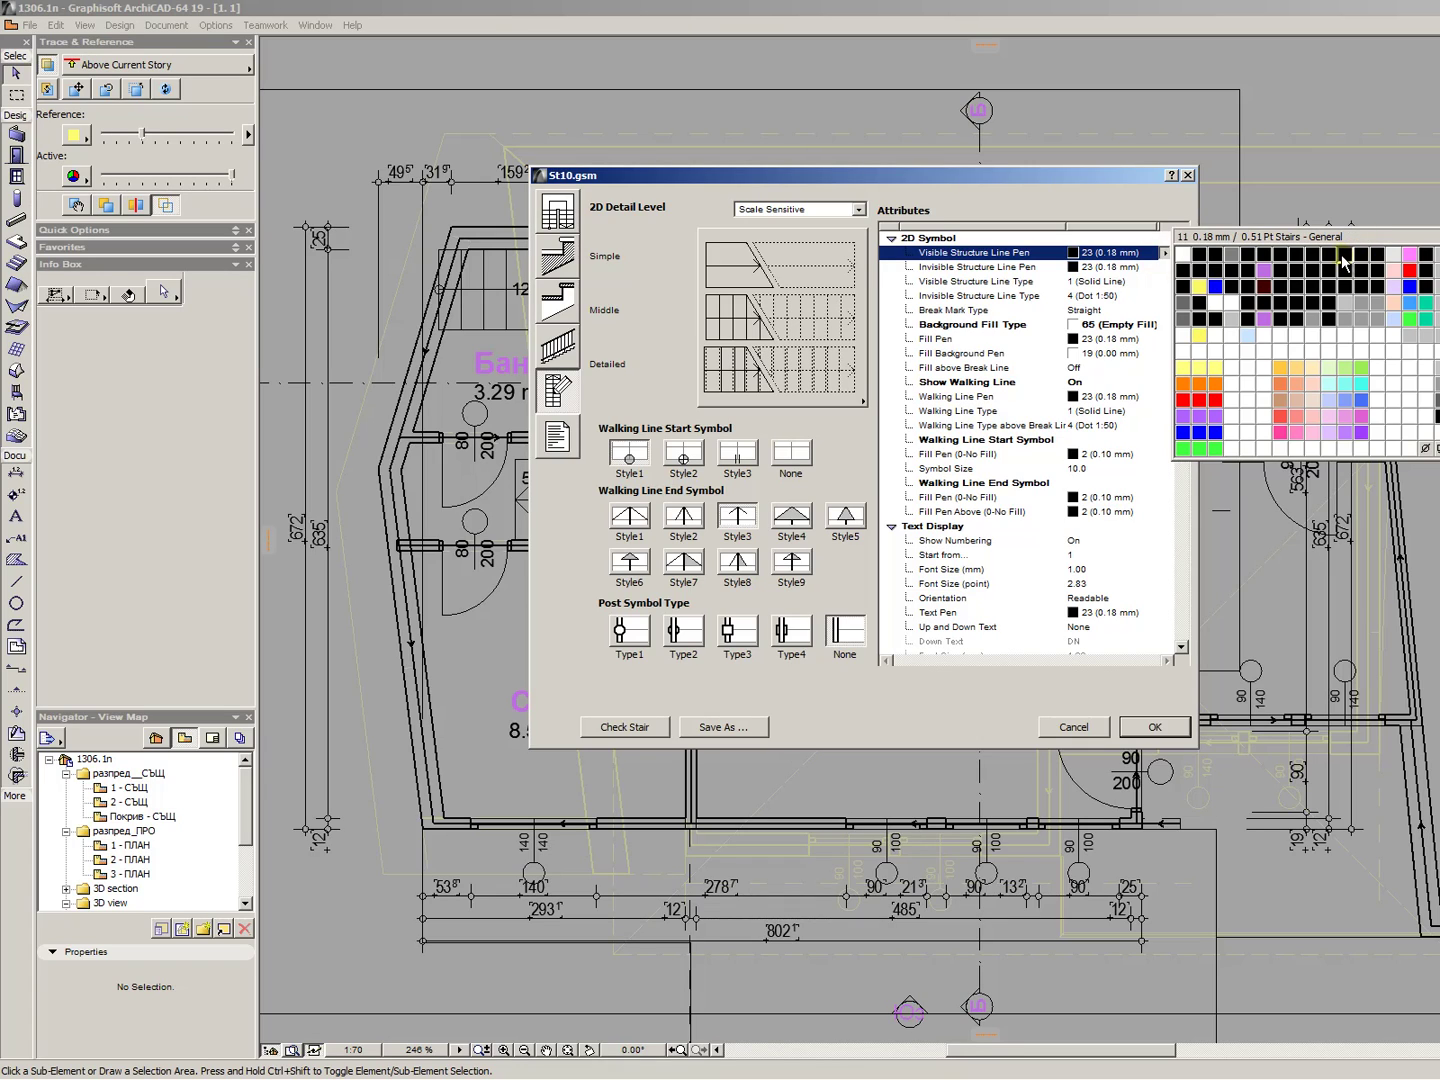
left_click(1342, 262)
left_click(1165, 267)
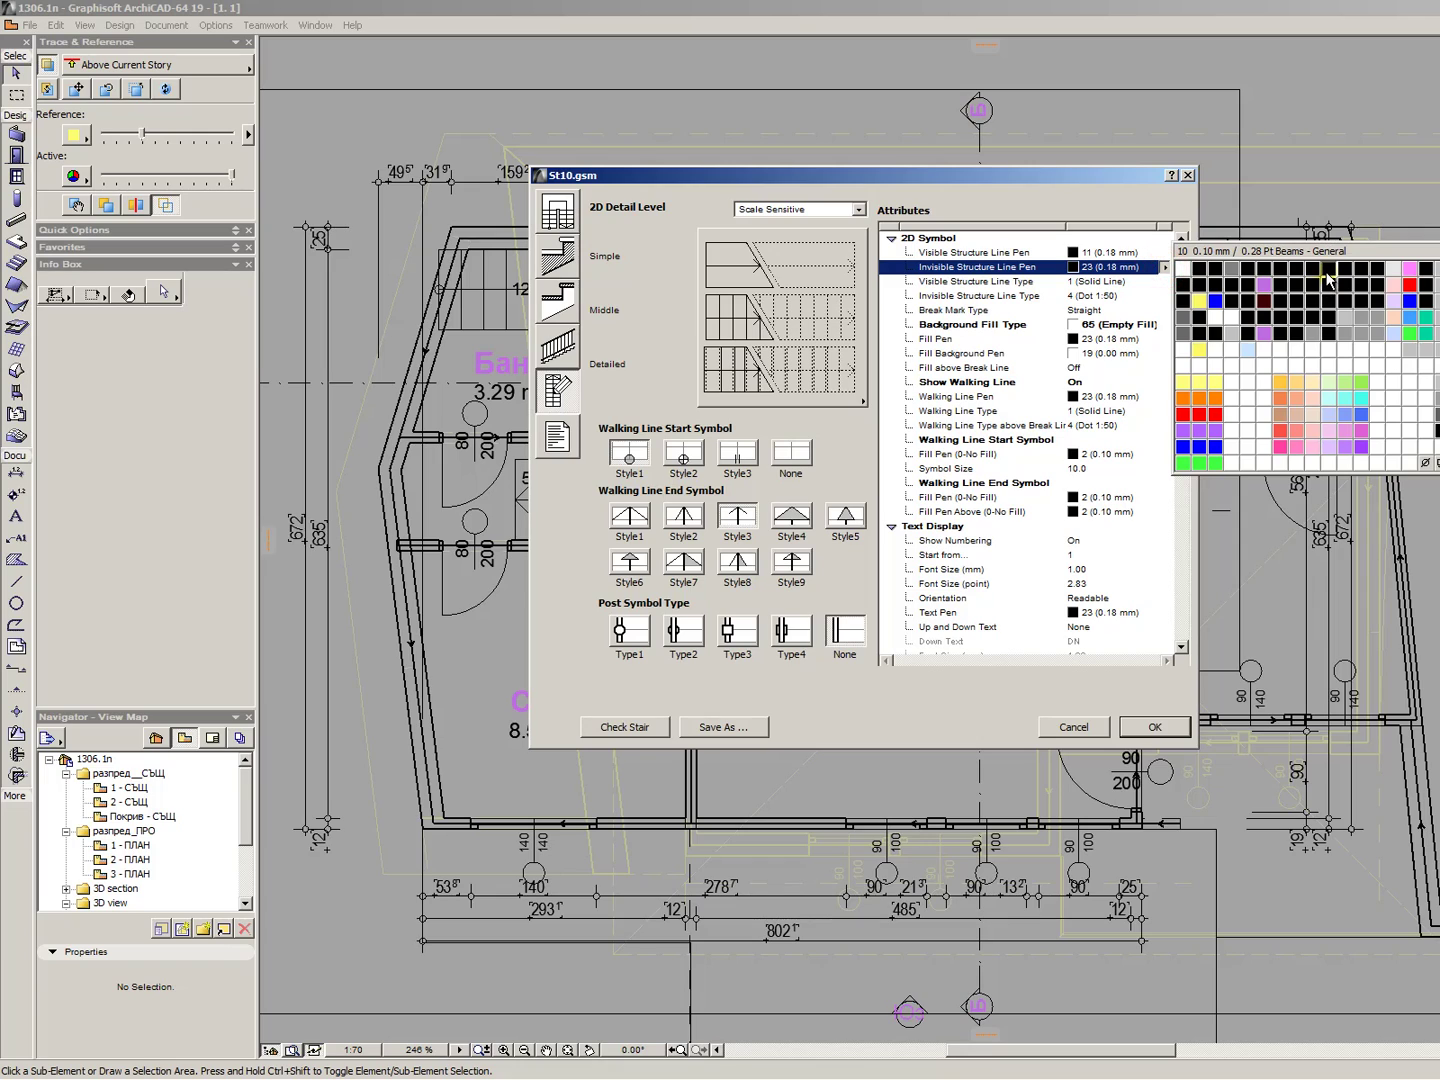
left_click(1343, 268)
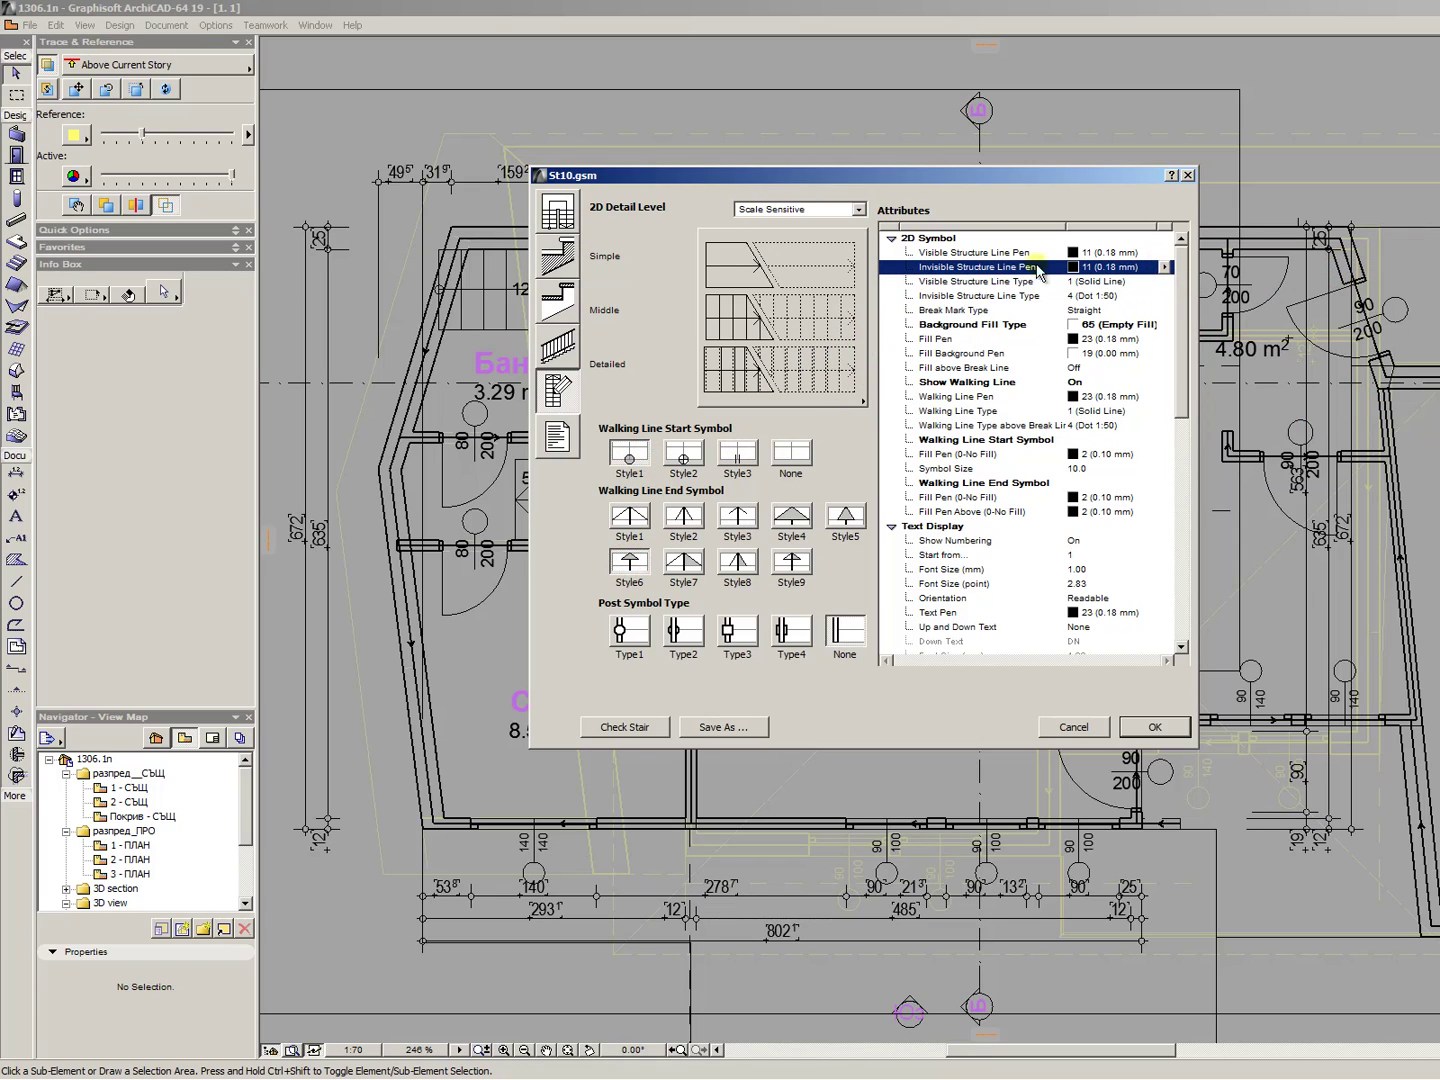
- Pick Empty Fill as the 2D symbol's background fill type and check its fill pens
left_click(1160, 340)
left_click(1168, 325)
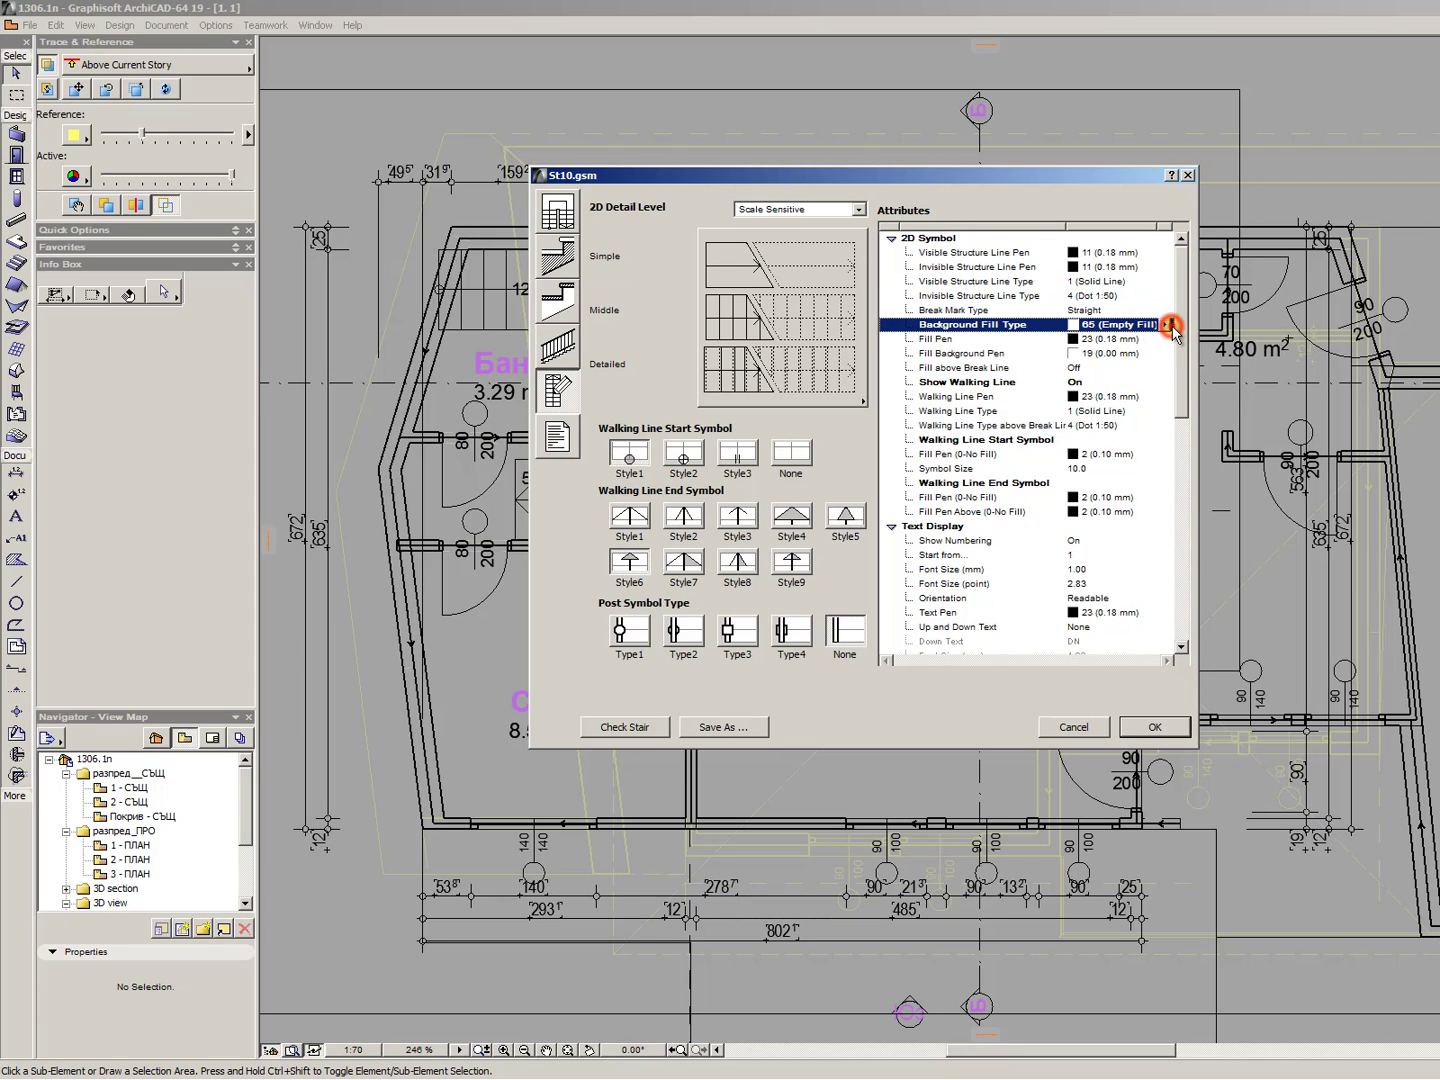
left_click(1168, 325)
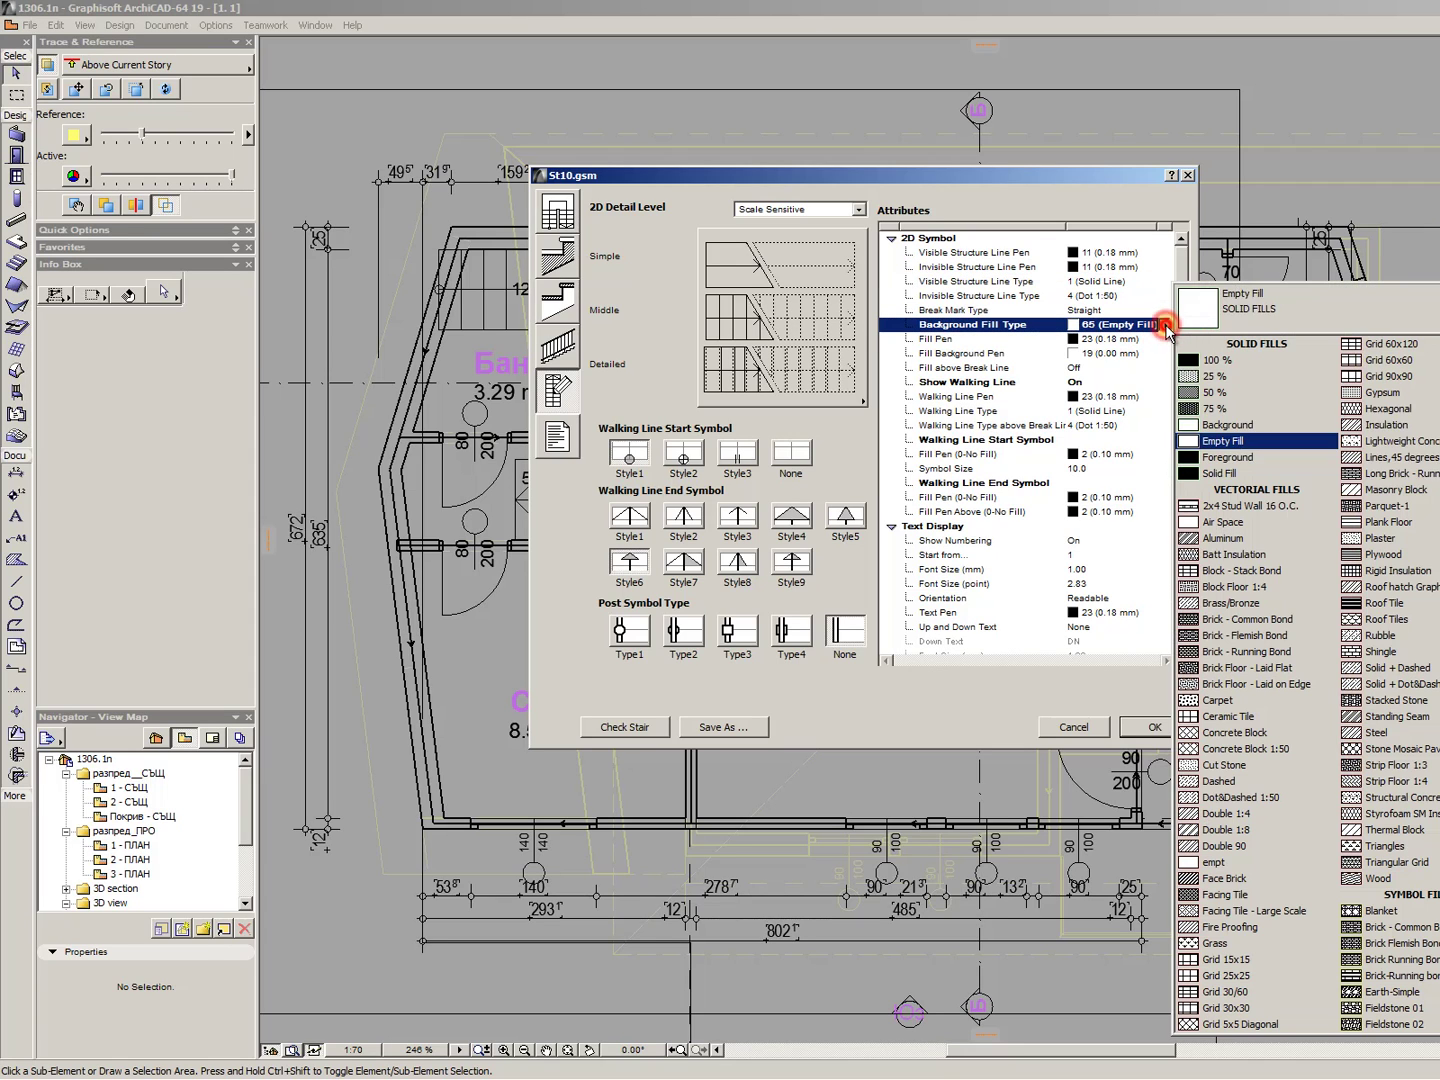
left_click(1249, 437)
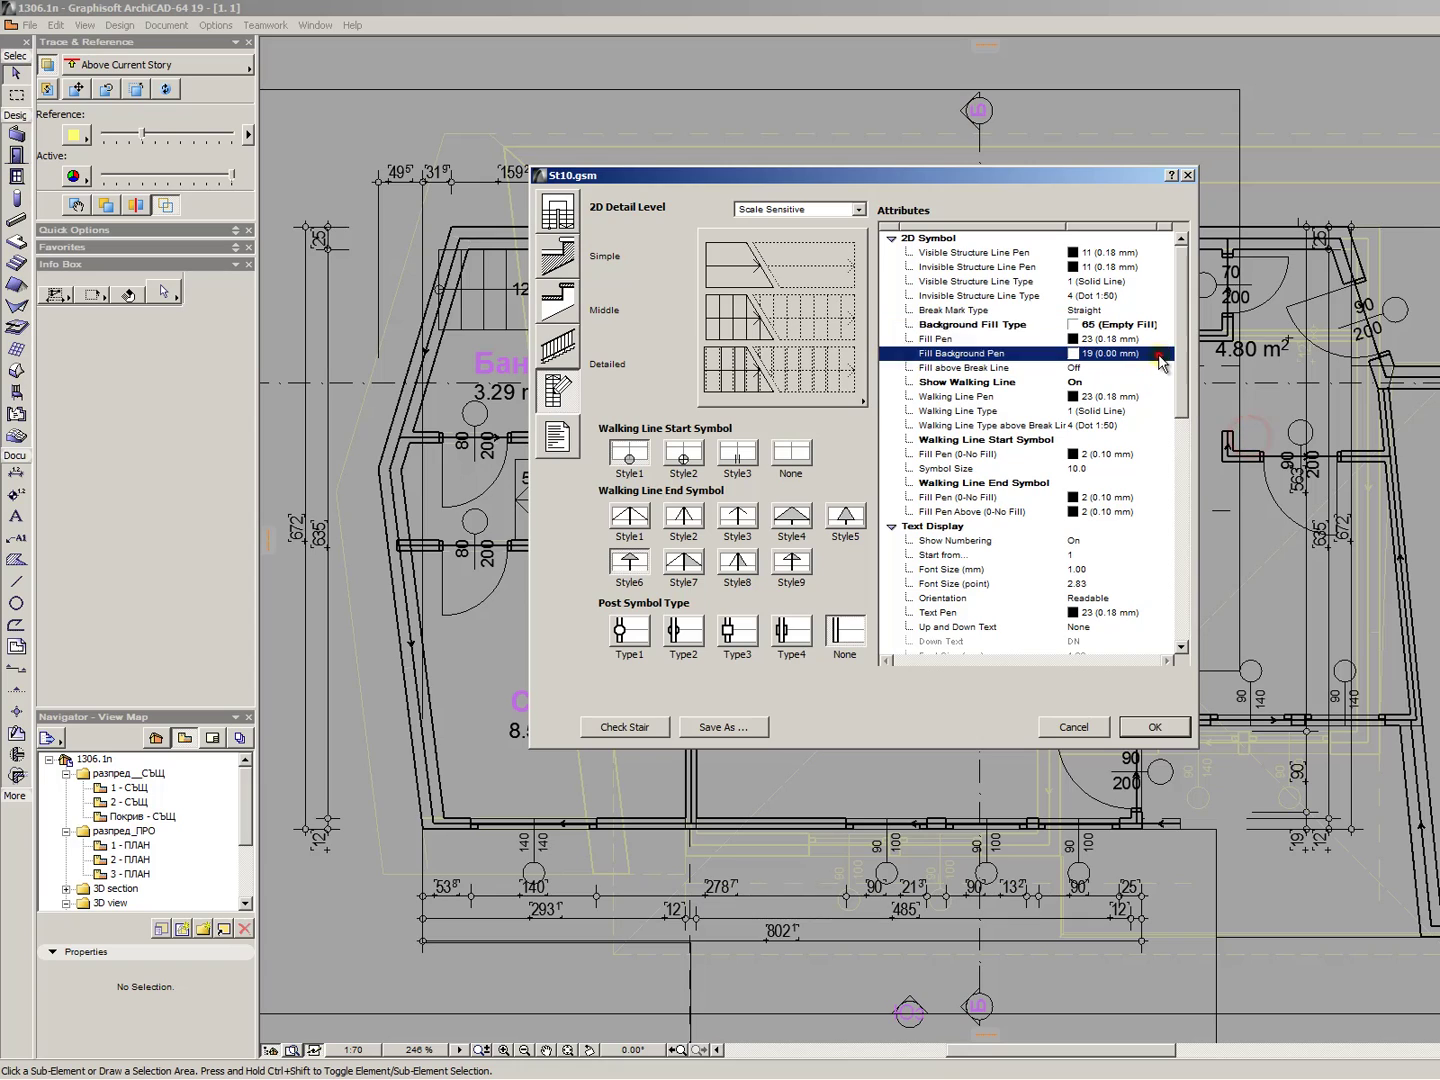
left_click(1155, 340)
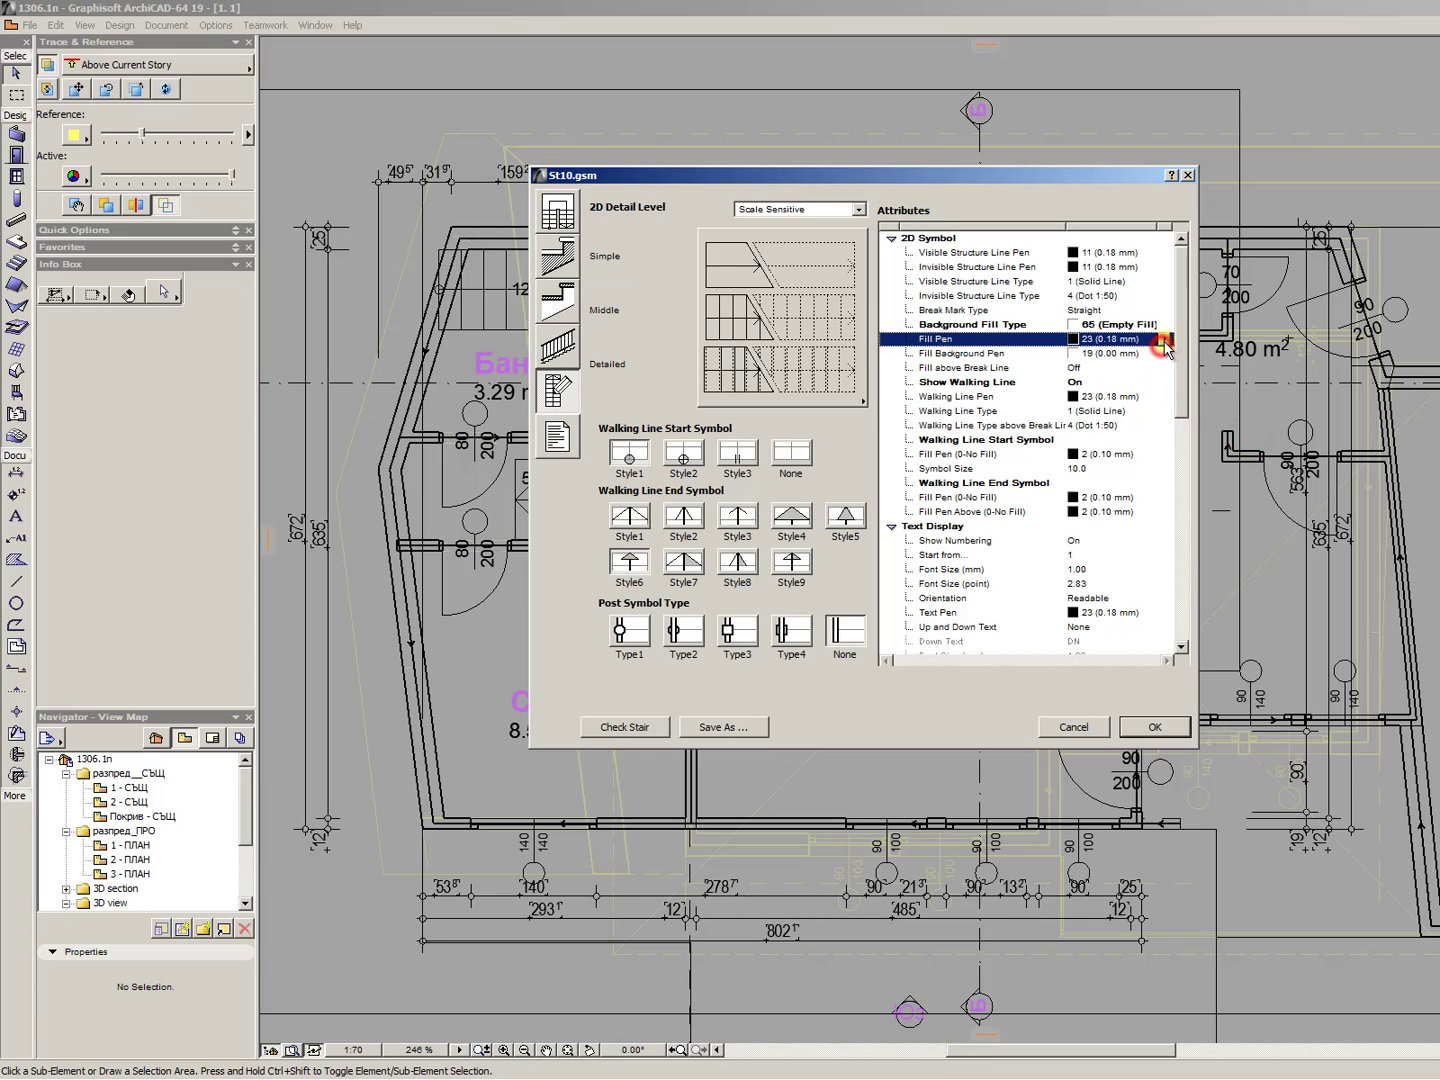
- Set the walking line pen and the walking line start symbol's fill pen to 71
left_click(1145, 396)
left_click(1165, 397)
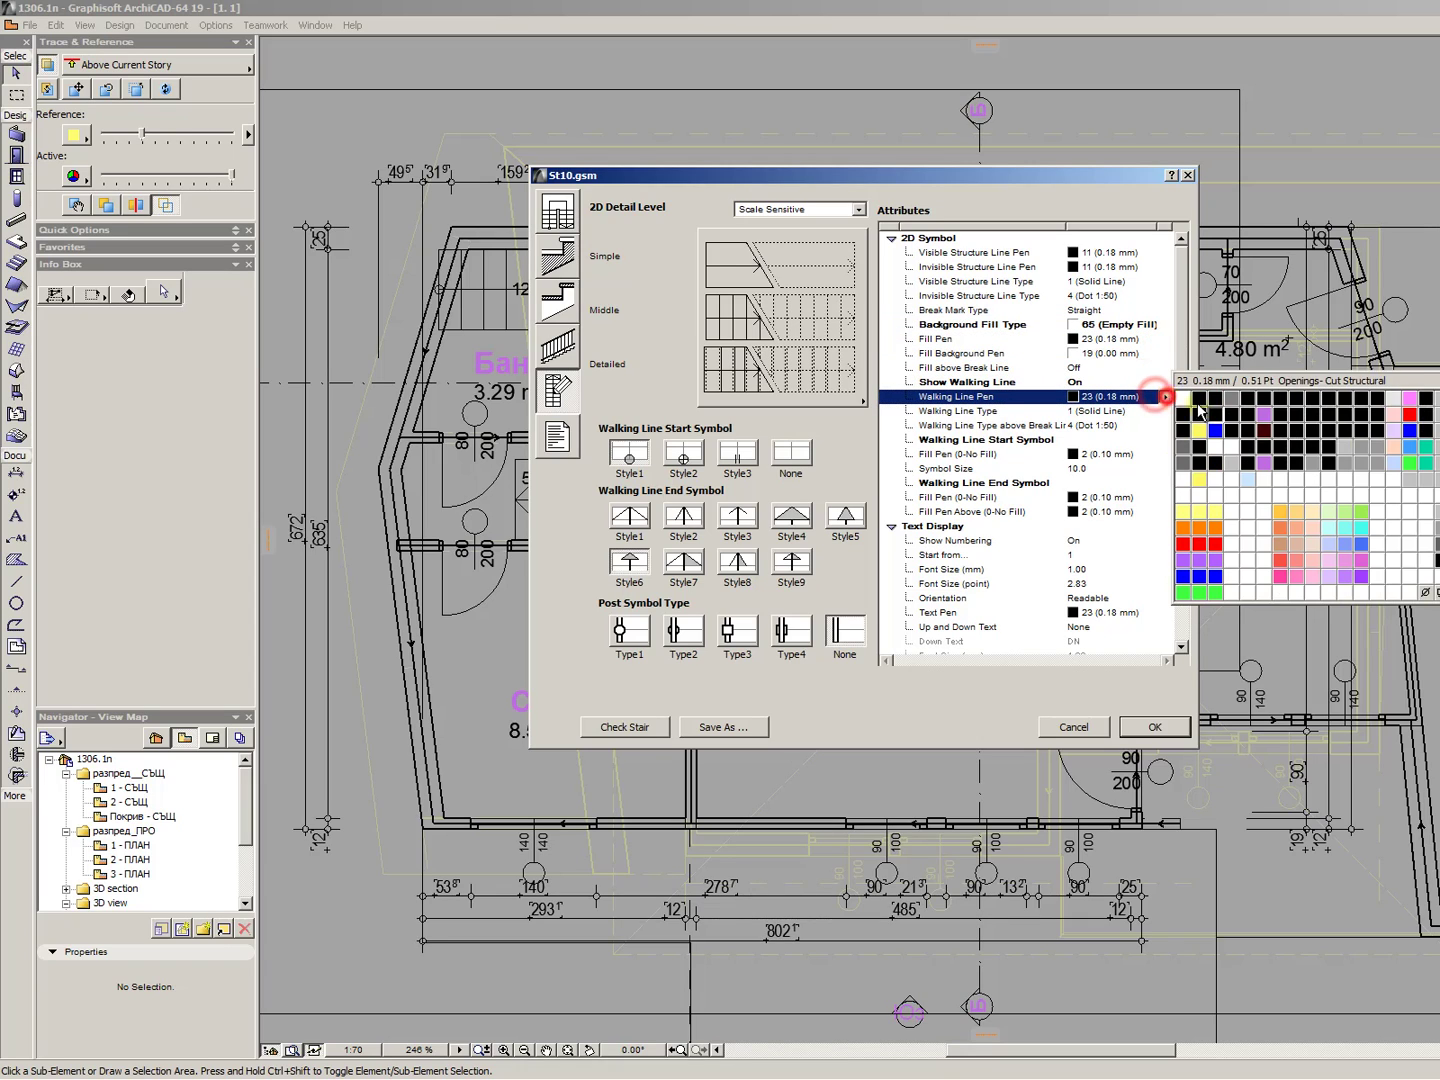
left_click(1343, 448)
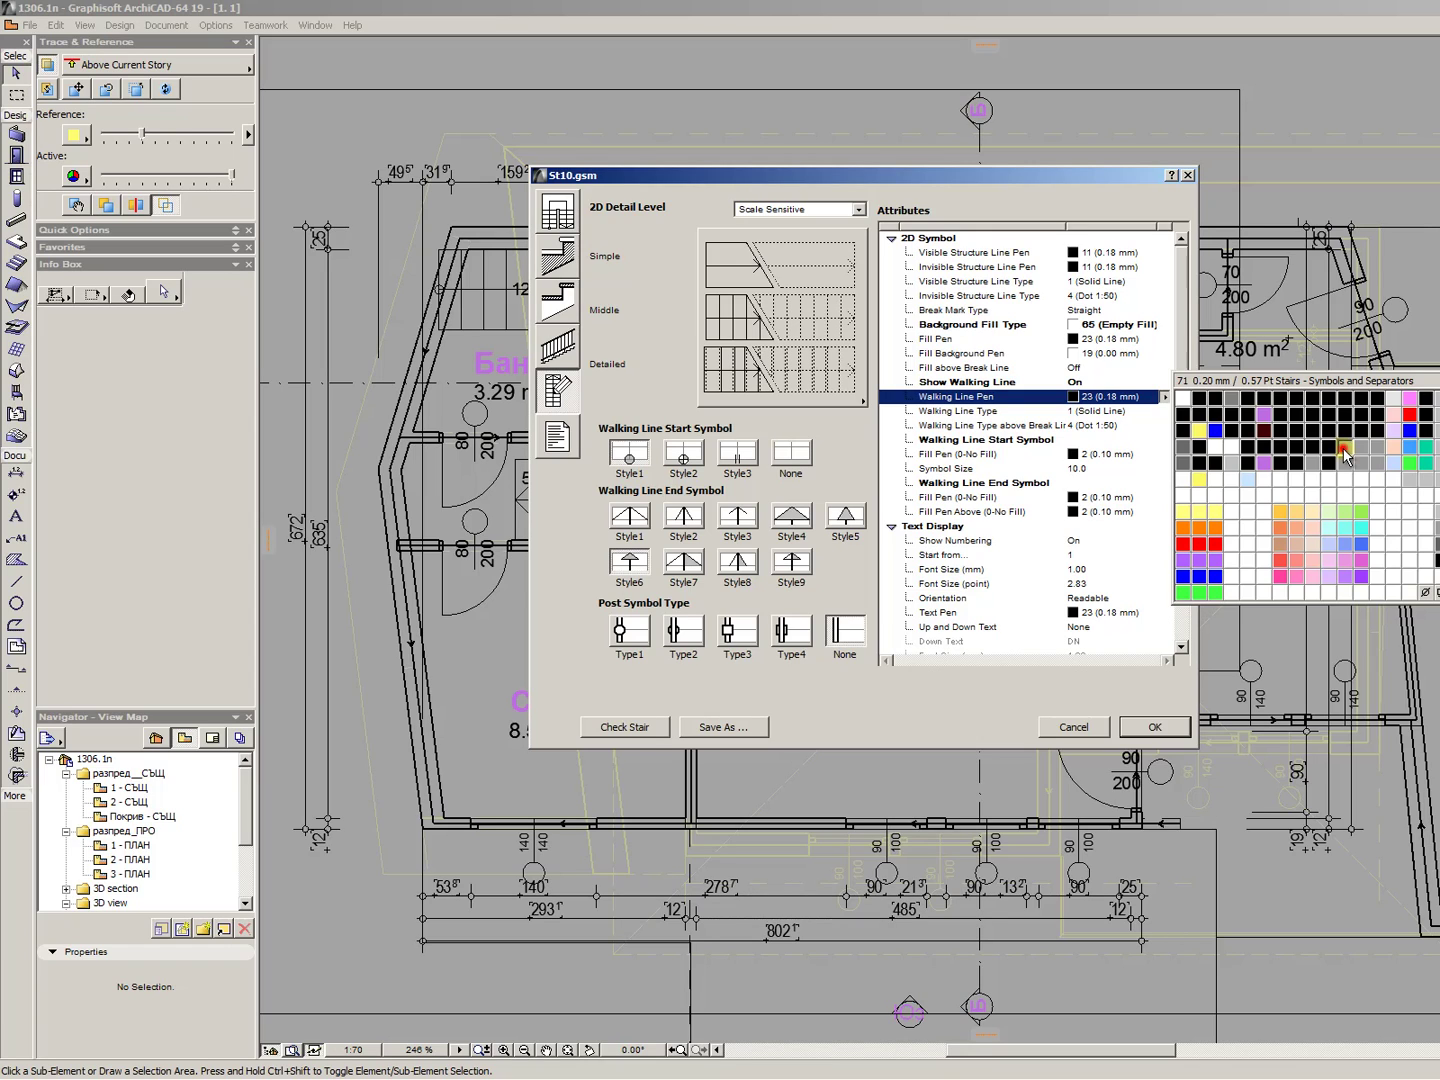
left_click(1165, 453)
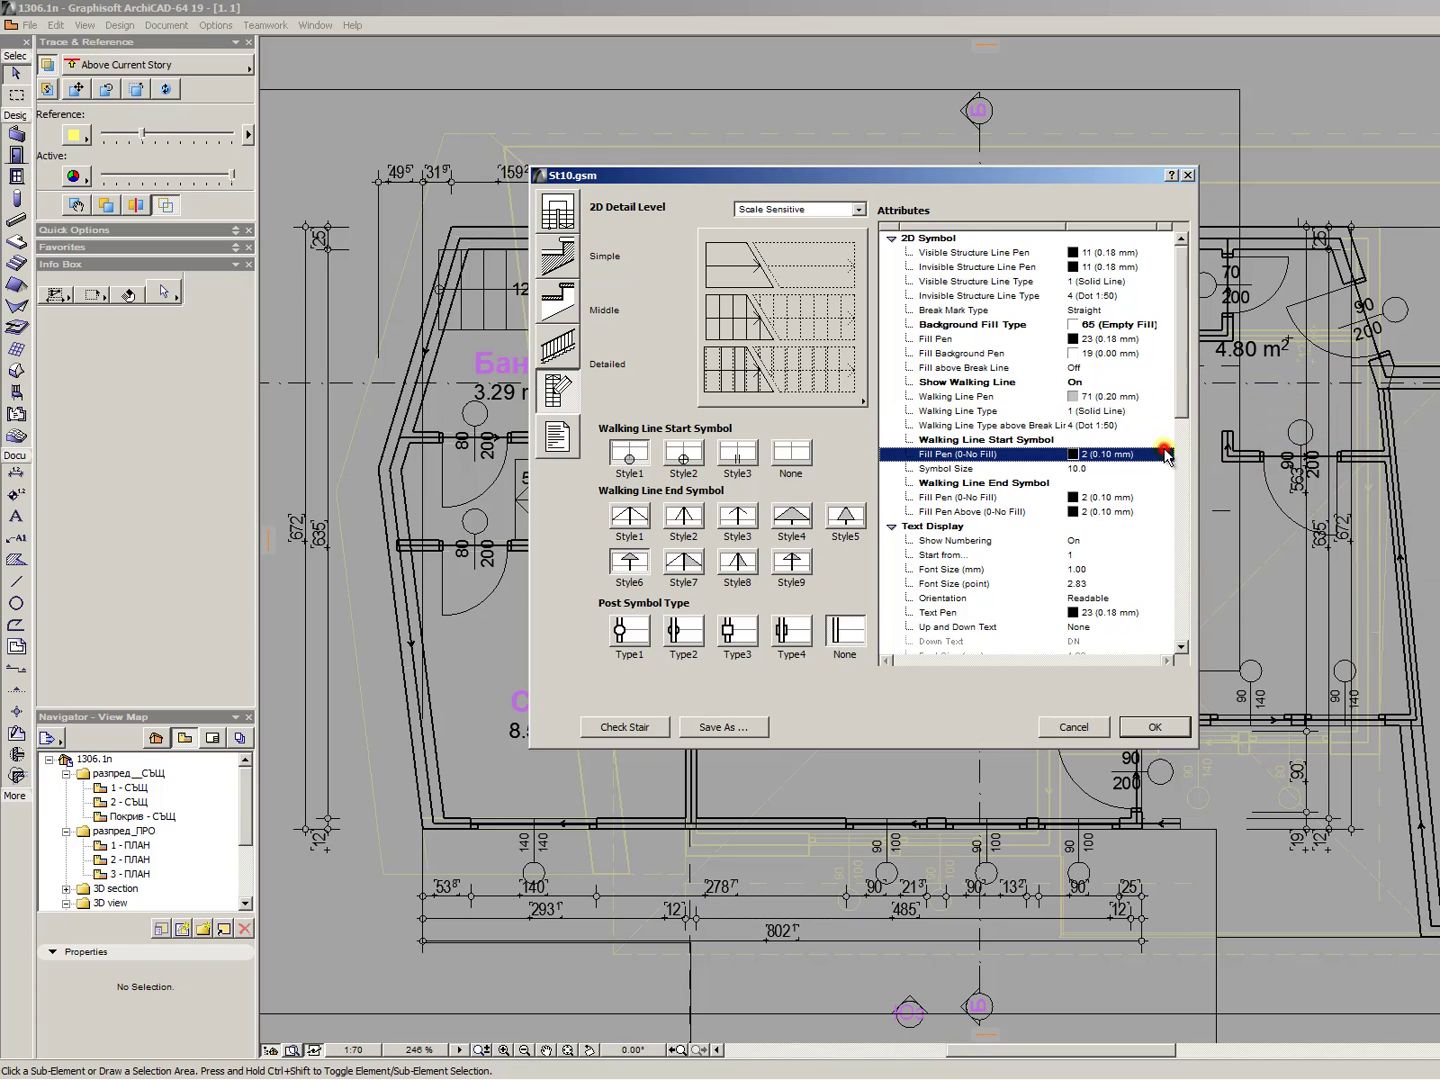
left_click(1165, 454)
left_click(1339, 511)
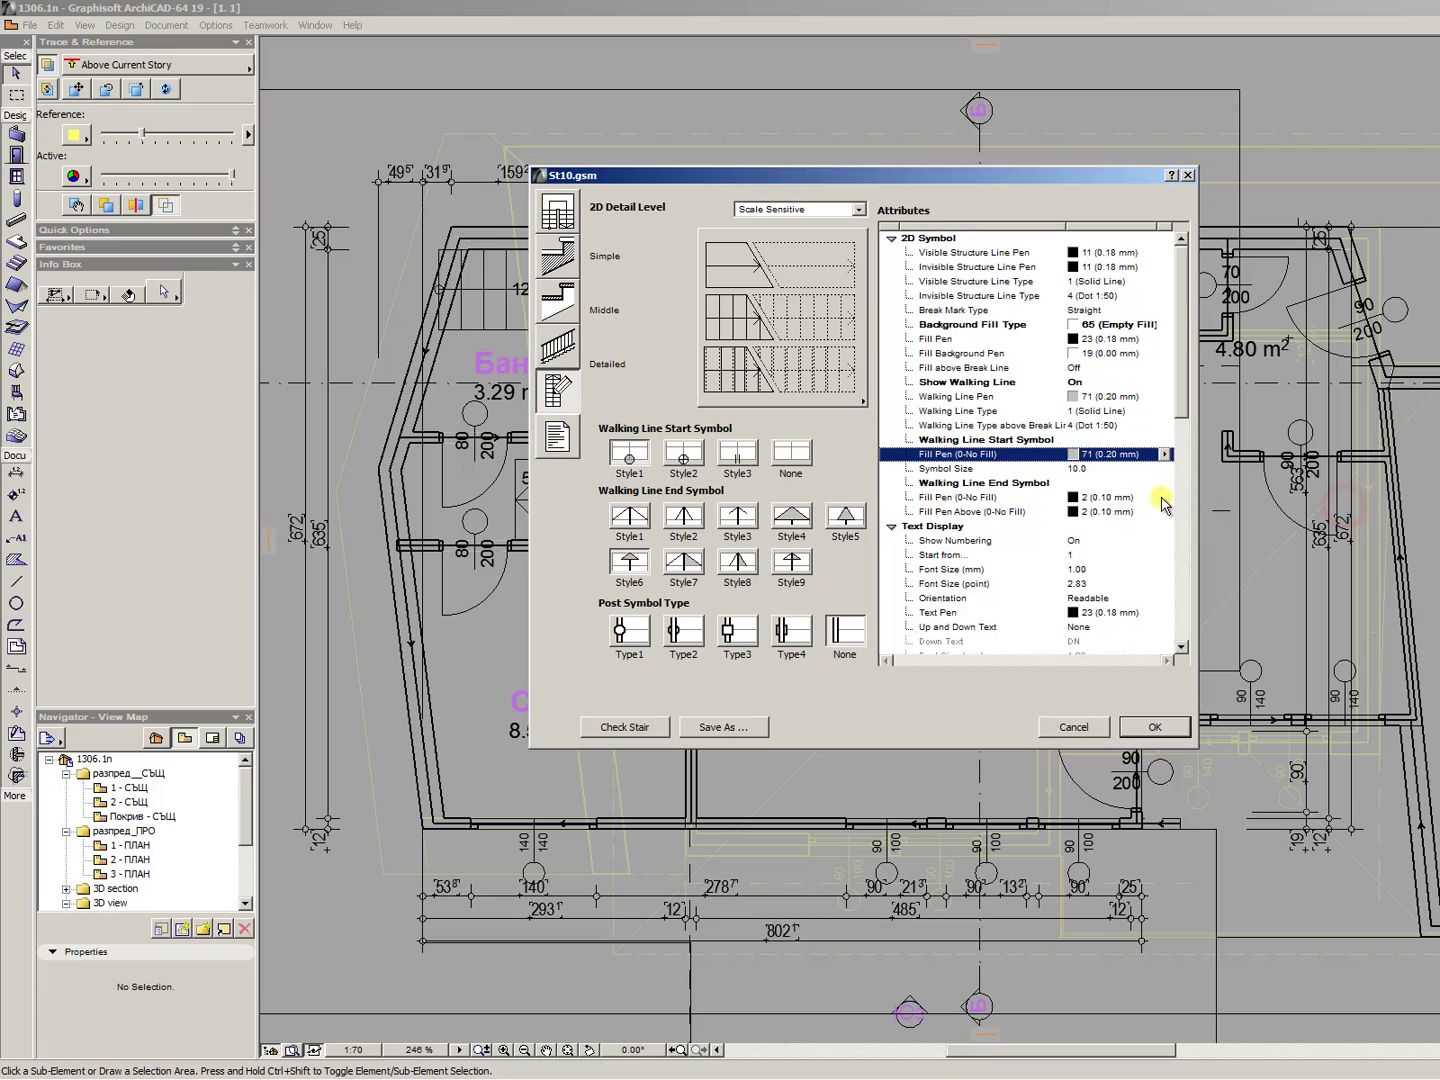
- Set both fill pens of the walking line end symbol, including Fill Pen Above, to 71
left_click(1163, 497)
left_click(1344, 545)
left_click(1163, 511)
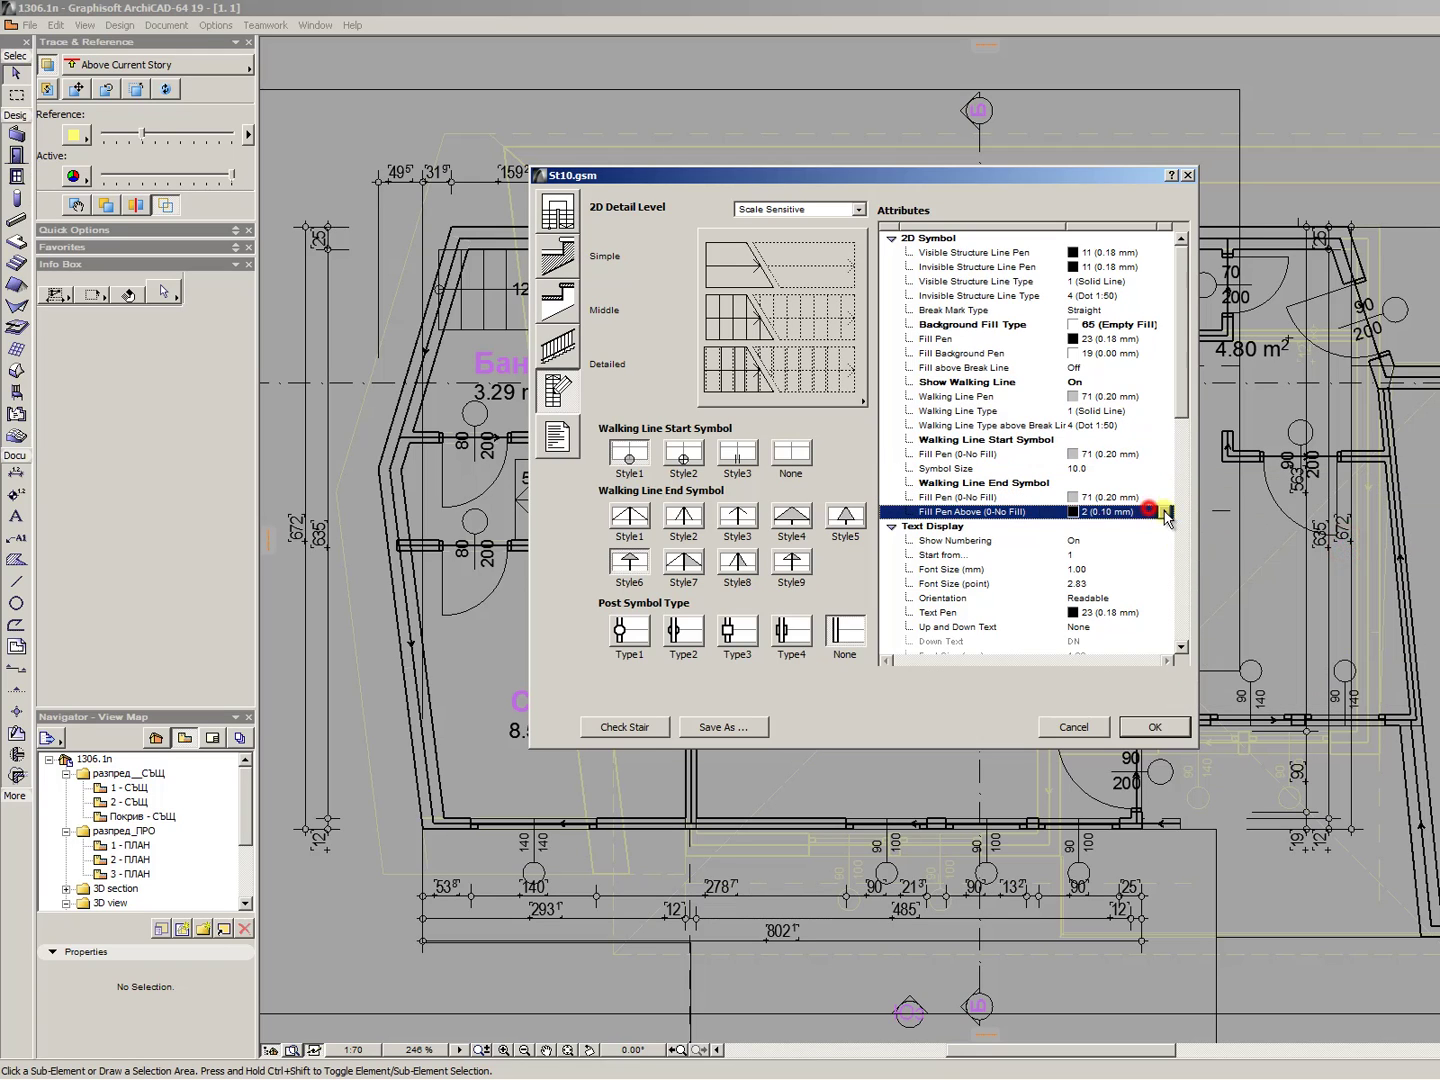
left_click(1165, 512)
left_click(1345, 560)
- Turn off Show Numbering in the stair's text display settings
scroll(1185, 405, "down", 3)
left_click(1166, 396)
left_click(1166, 396)
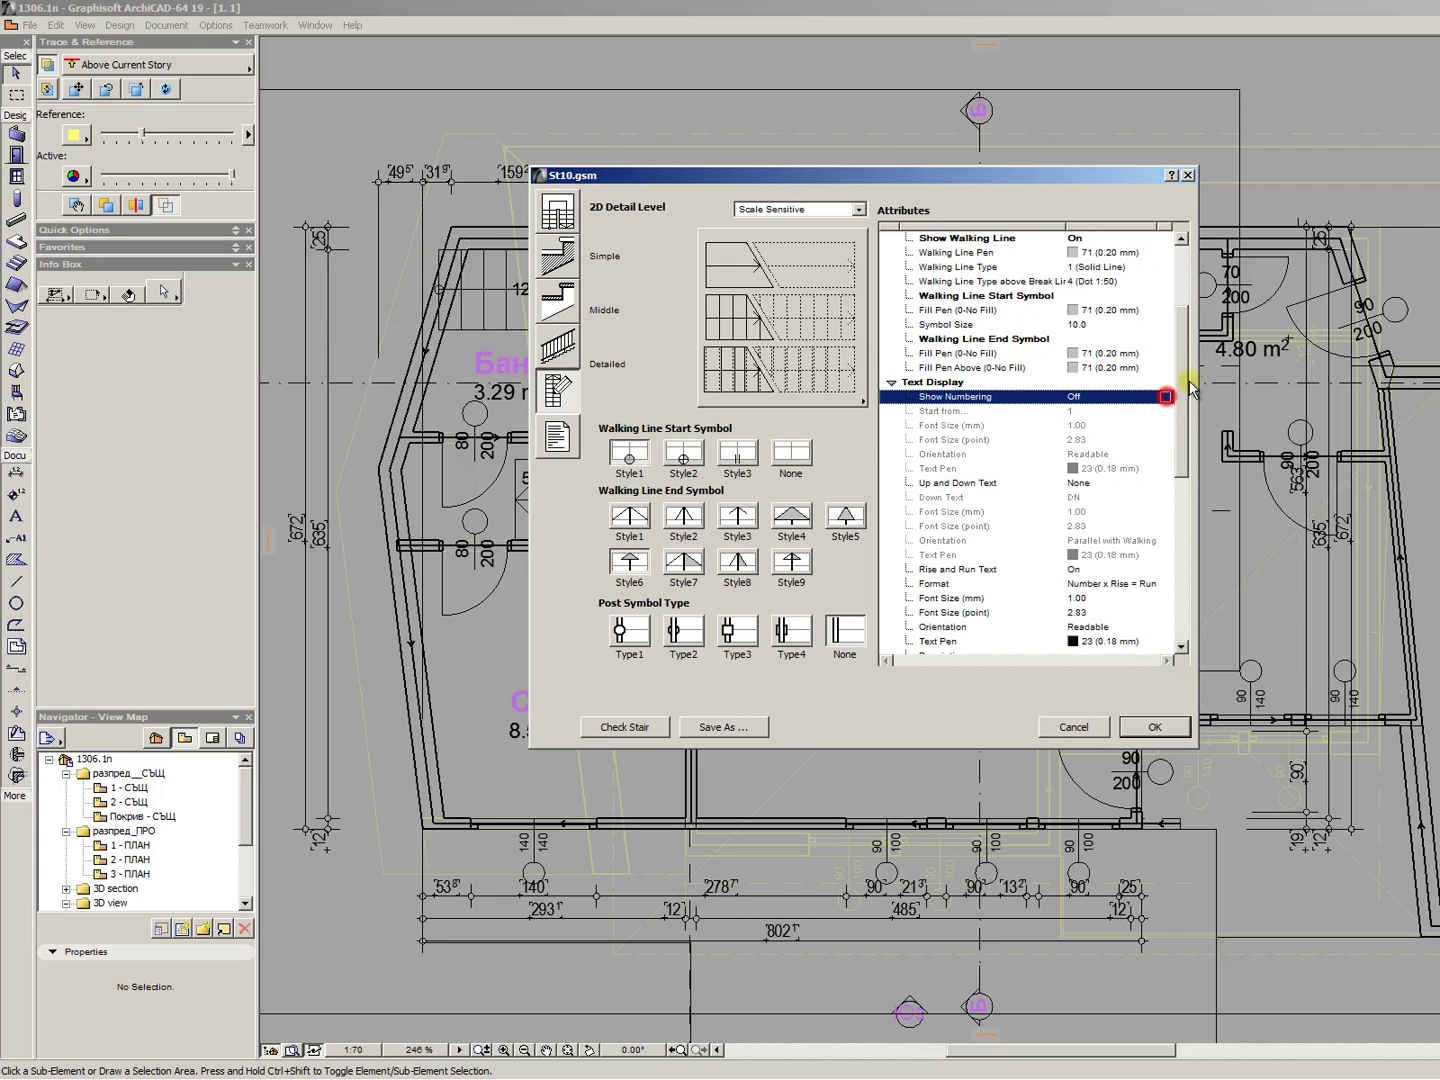
- Set the Rise and Run text's font size to 2 mm and its text pen to 6
scroll(1182, 370, "down", 4)
left_click(1110, 425)
left_click(1110, 424)
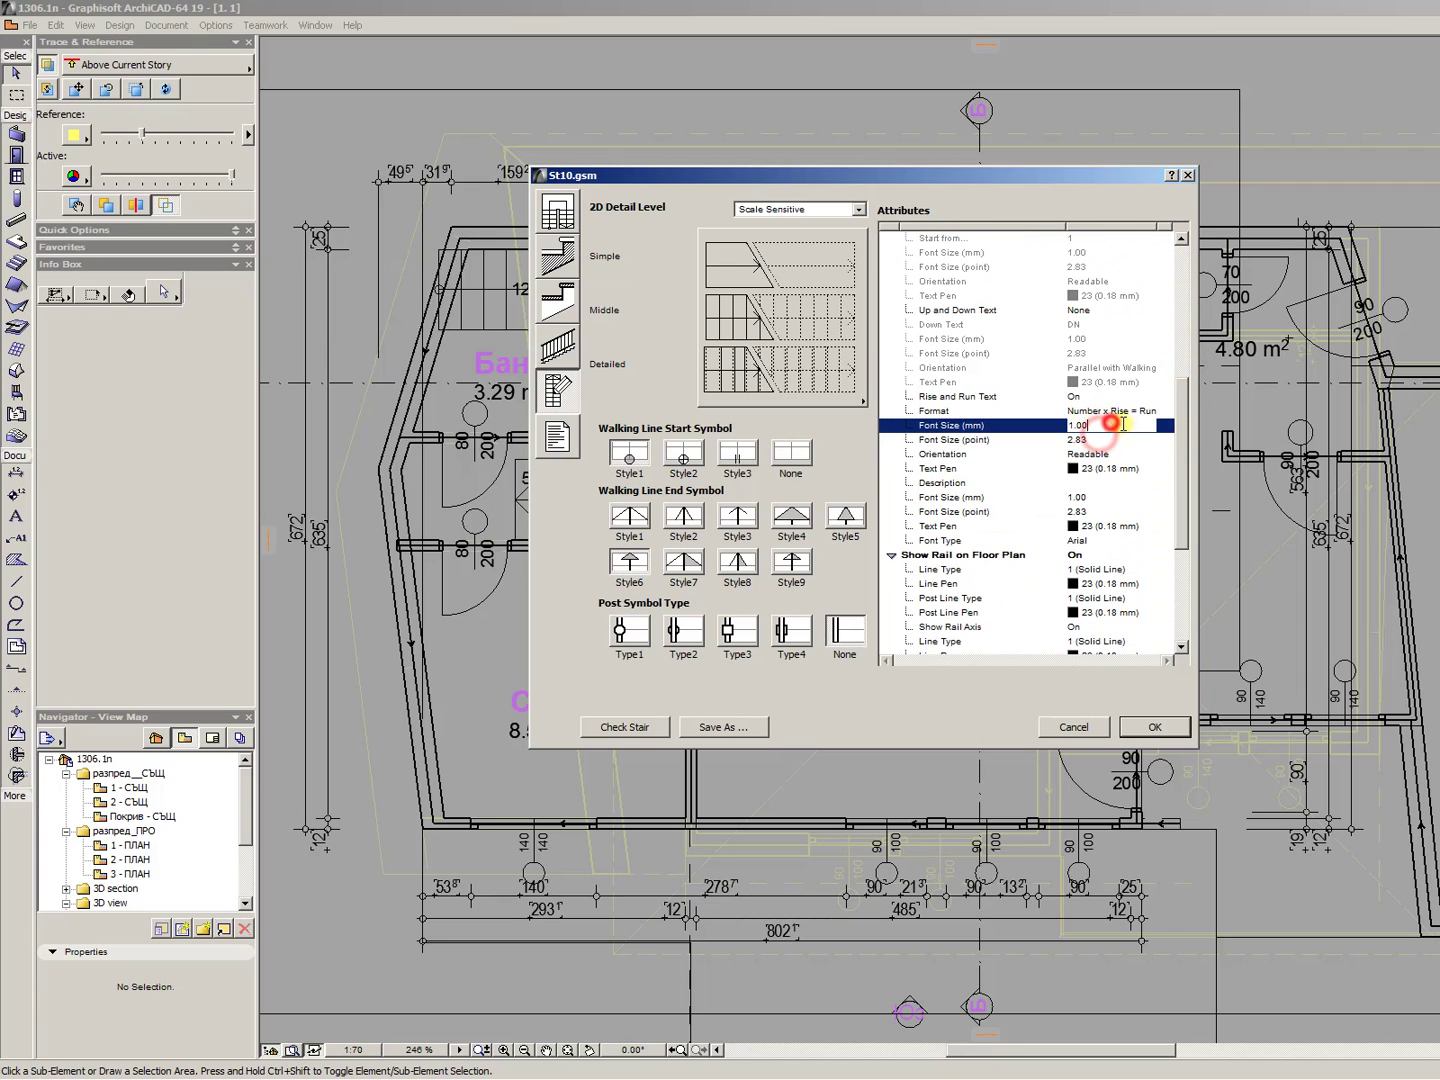
type("2")
left_click(1115, 411)
left_click(1166, 468)
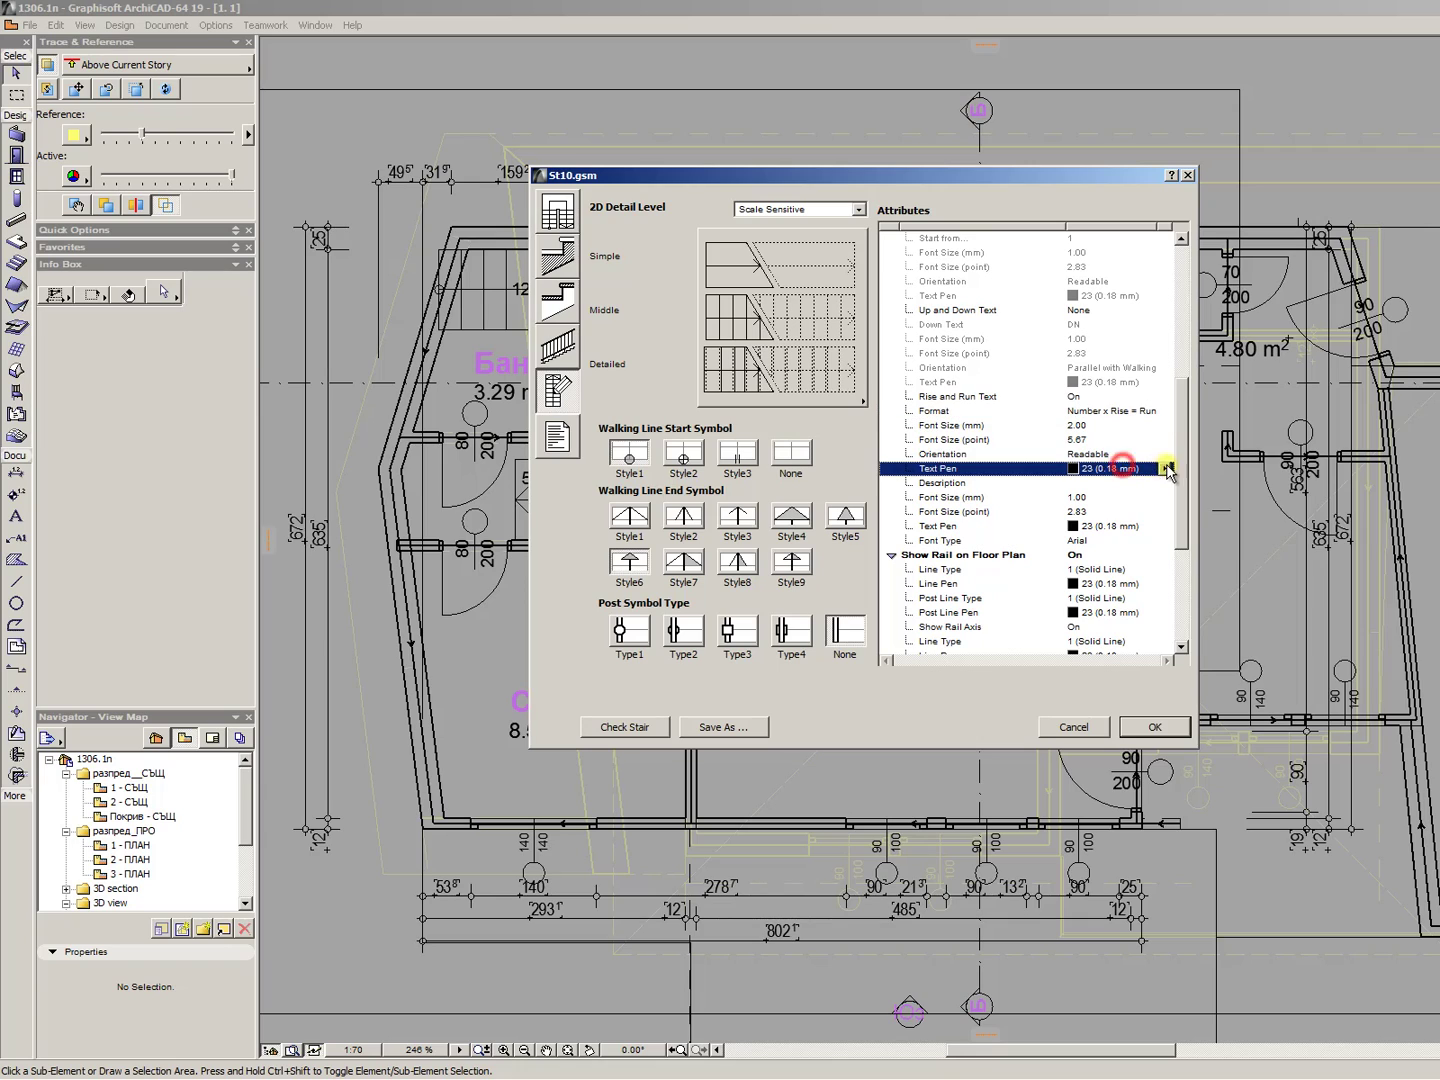
left_click(1166, 468)
left_click(1265, 470)
left_click(1130, 511)
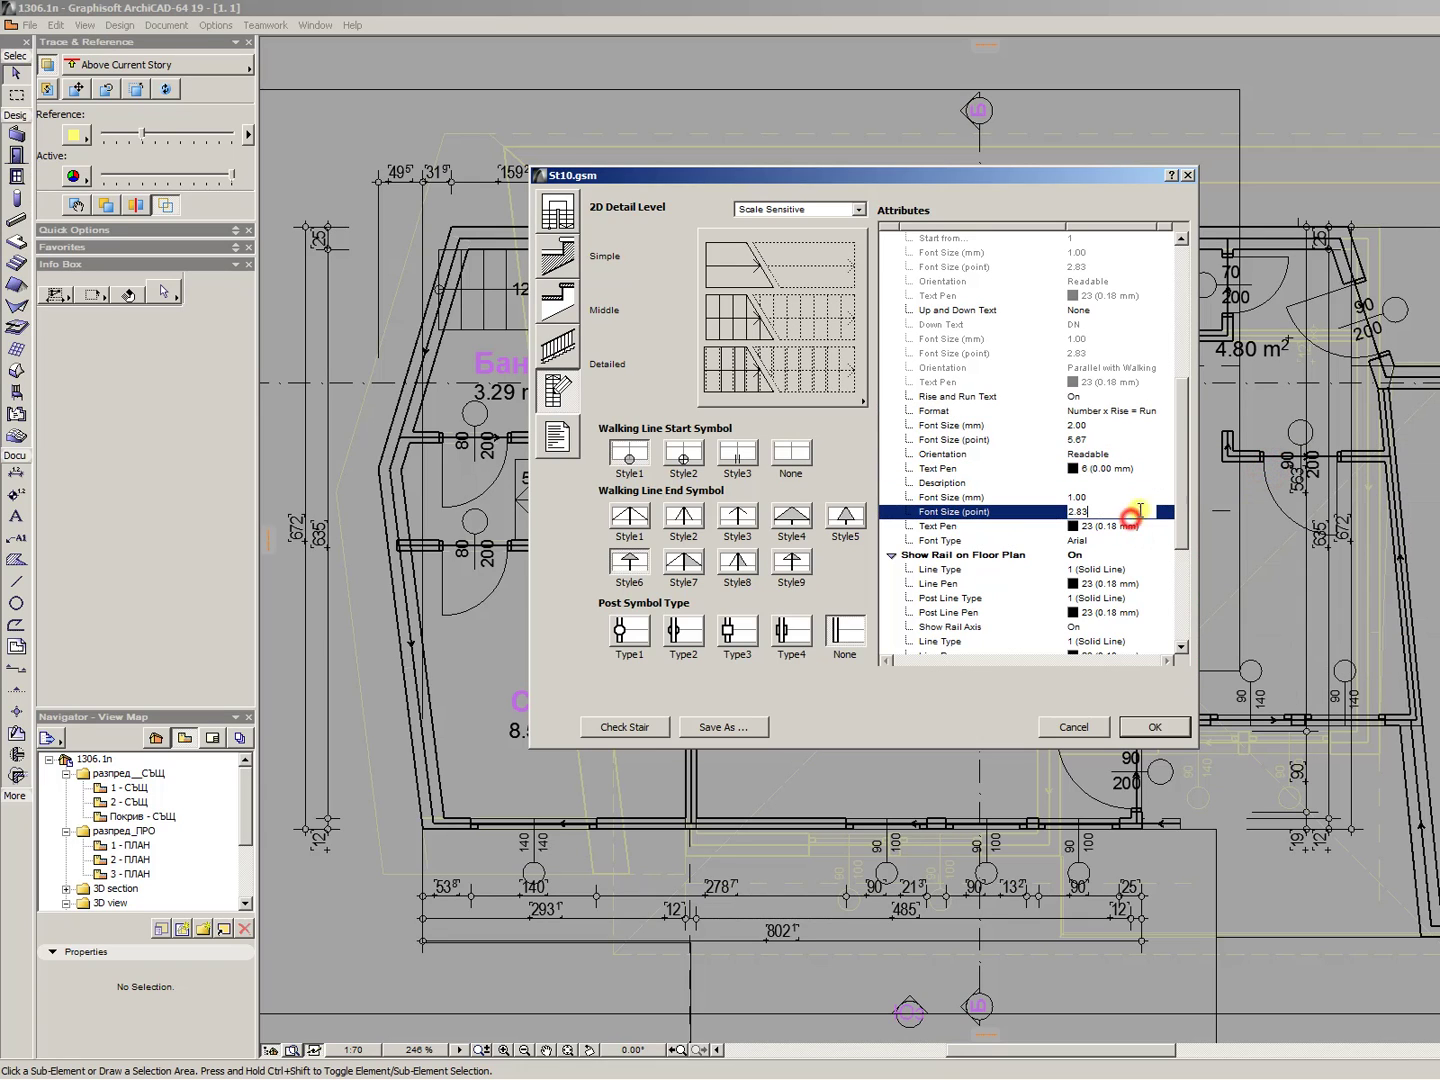
- Turn off Show Rail Axis in the floor plan rail settings
left_click(1123, 555)
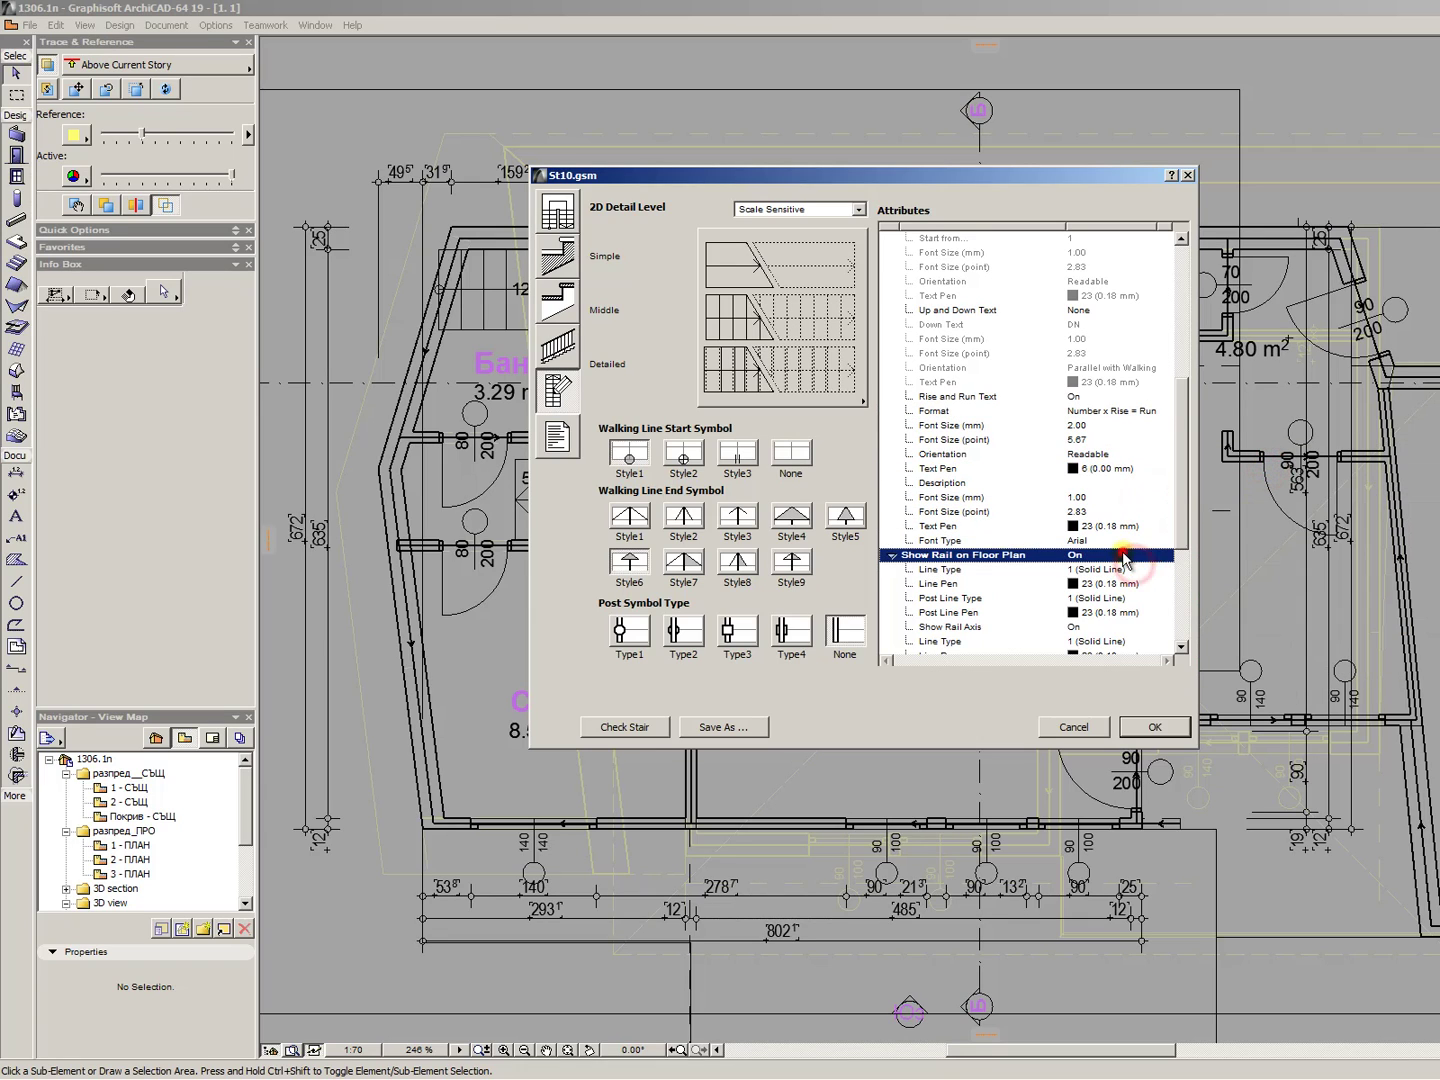
scroll(1180, 540, "down", 3)
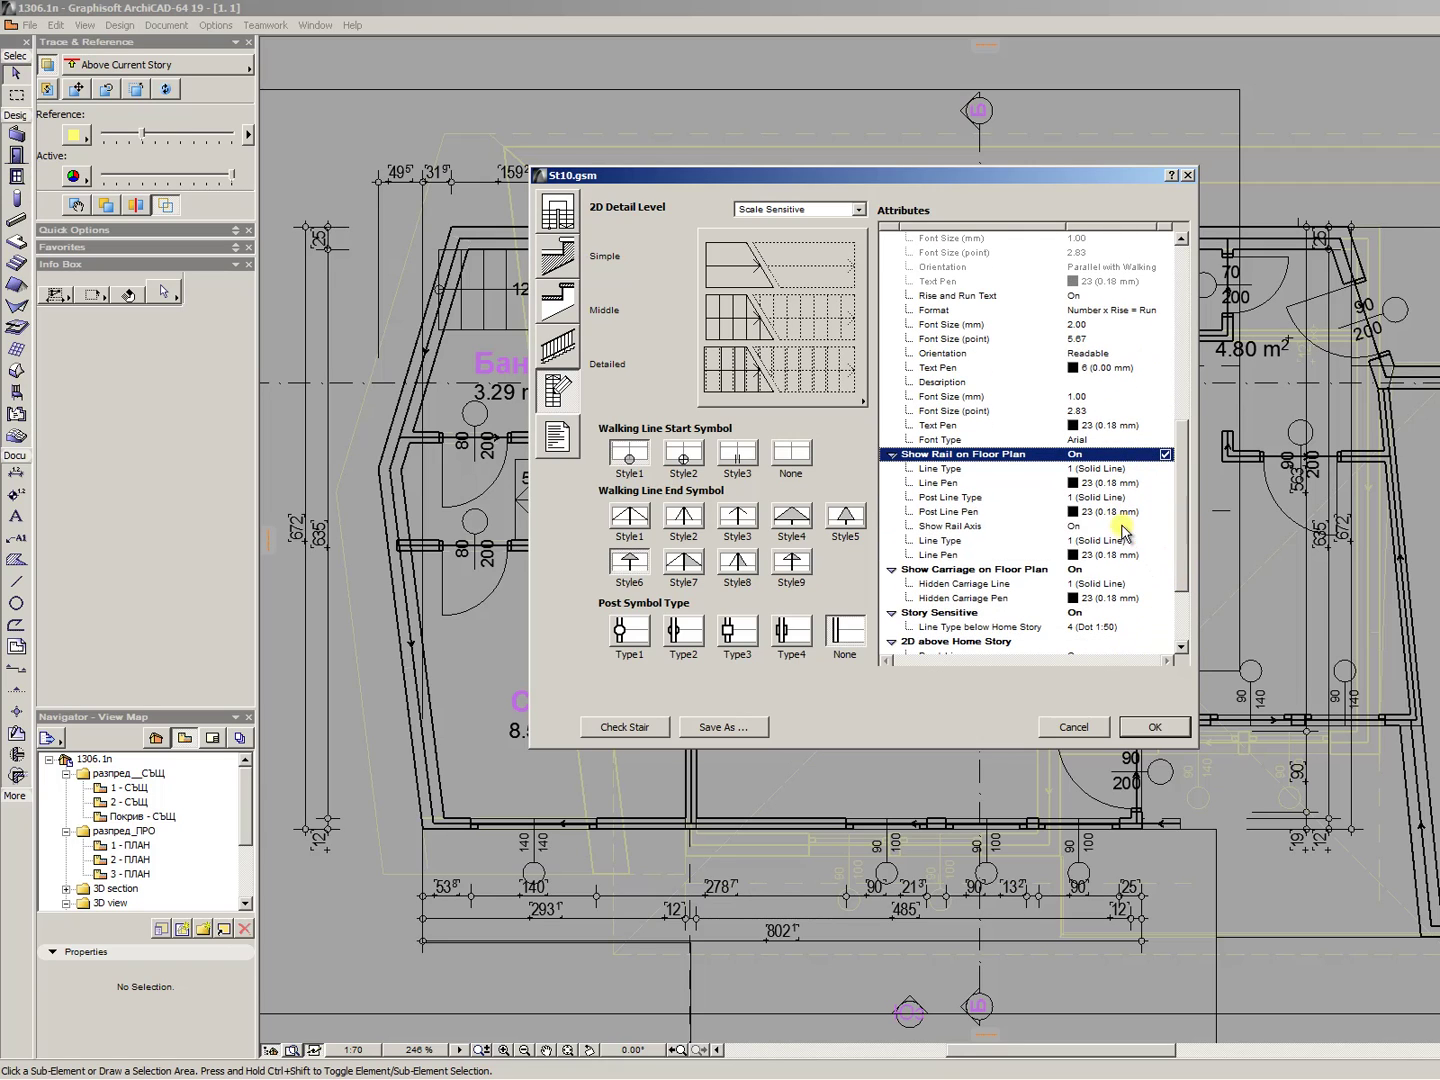
left_click(1123, 527)
left_click(1165, 526)
- Set the floor plan rail's post line pen and line pen to 91
left_click(1165, 511)
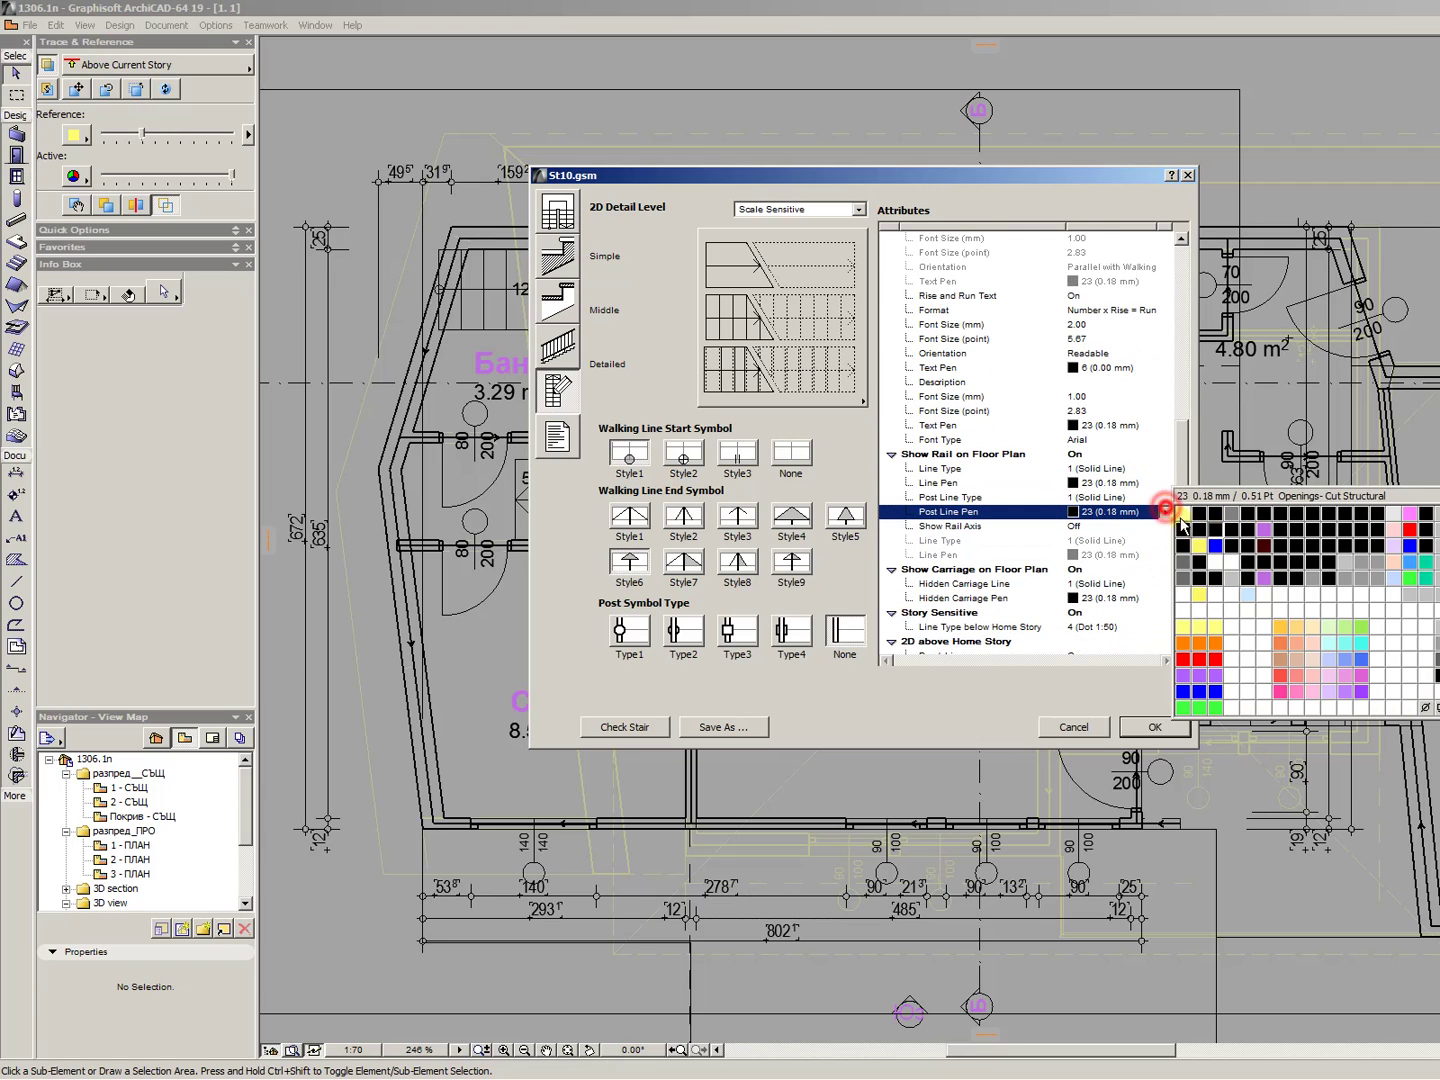
left_click(1340, 580)
left_click(1160, 485)
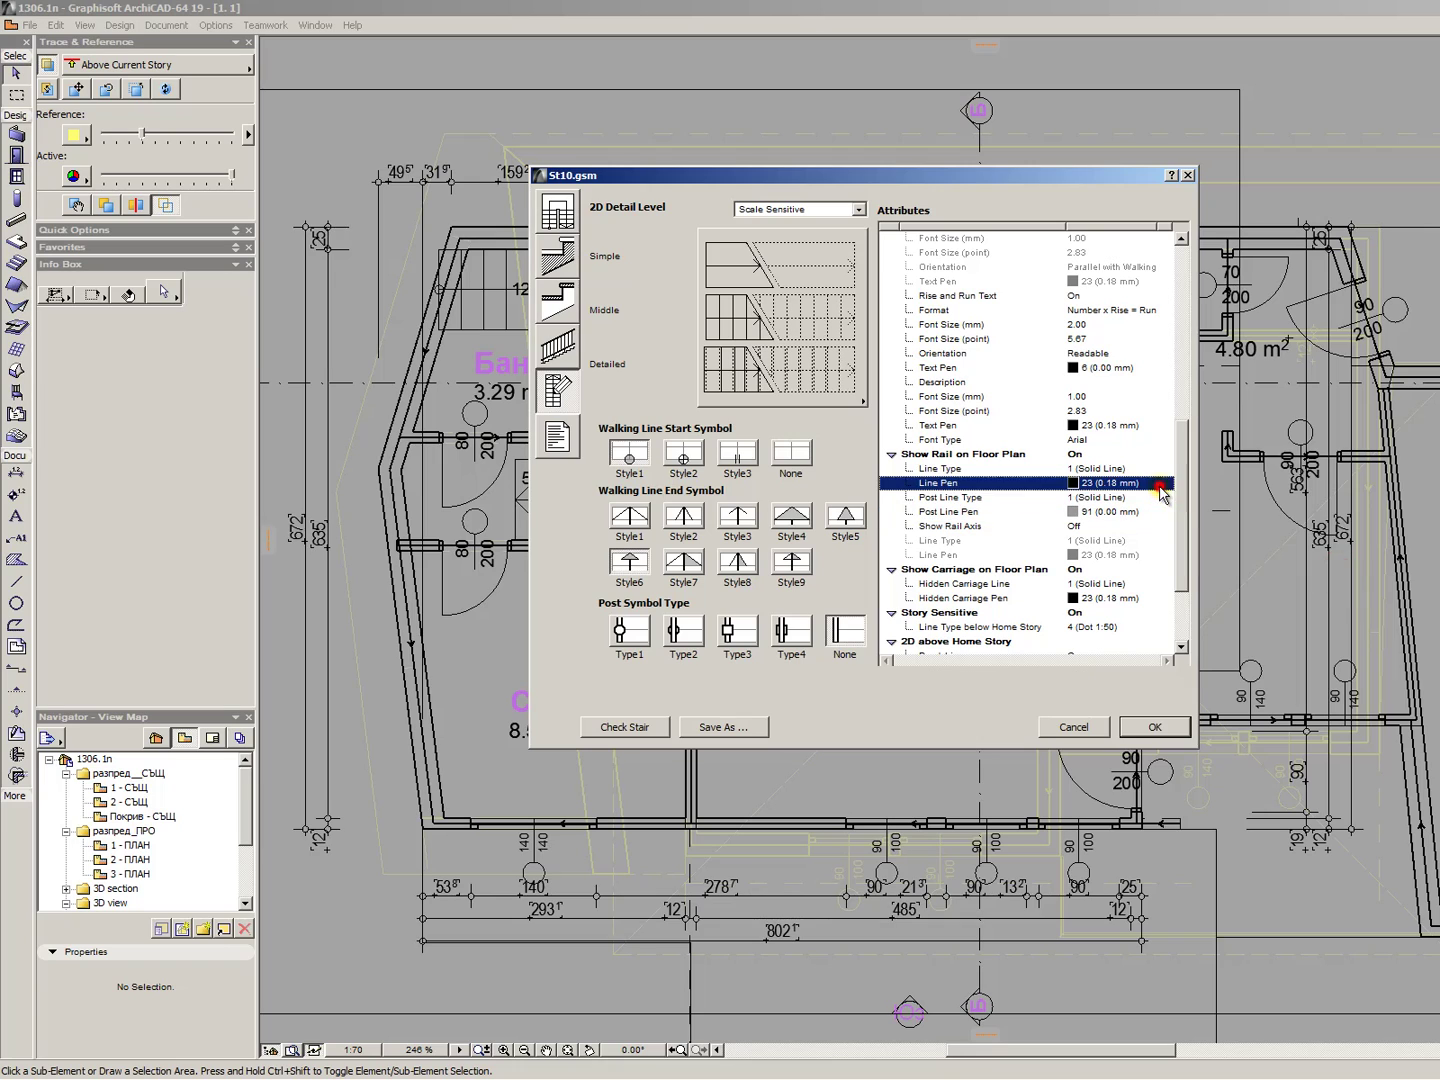
left_click(1341, 550)
- Set the Hidden Carriage Pen for the floor plan to 11
left_click_drag(1185, 512, 1186, 588)
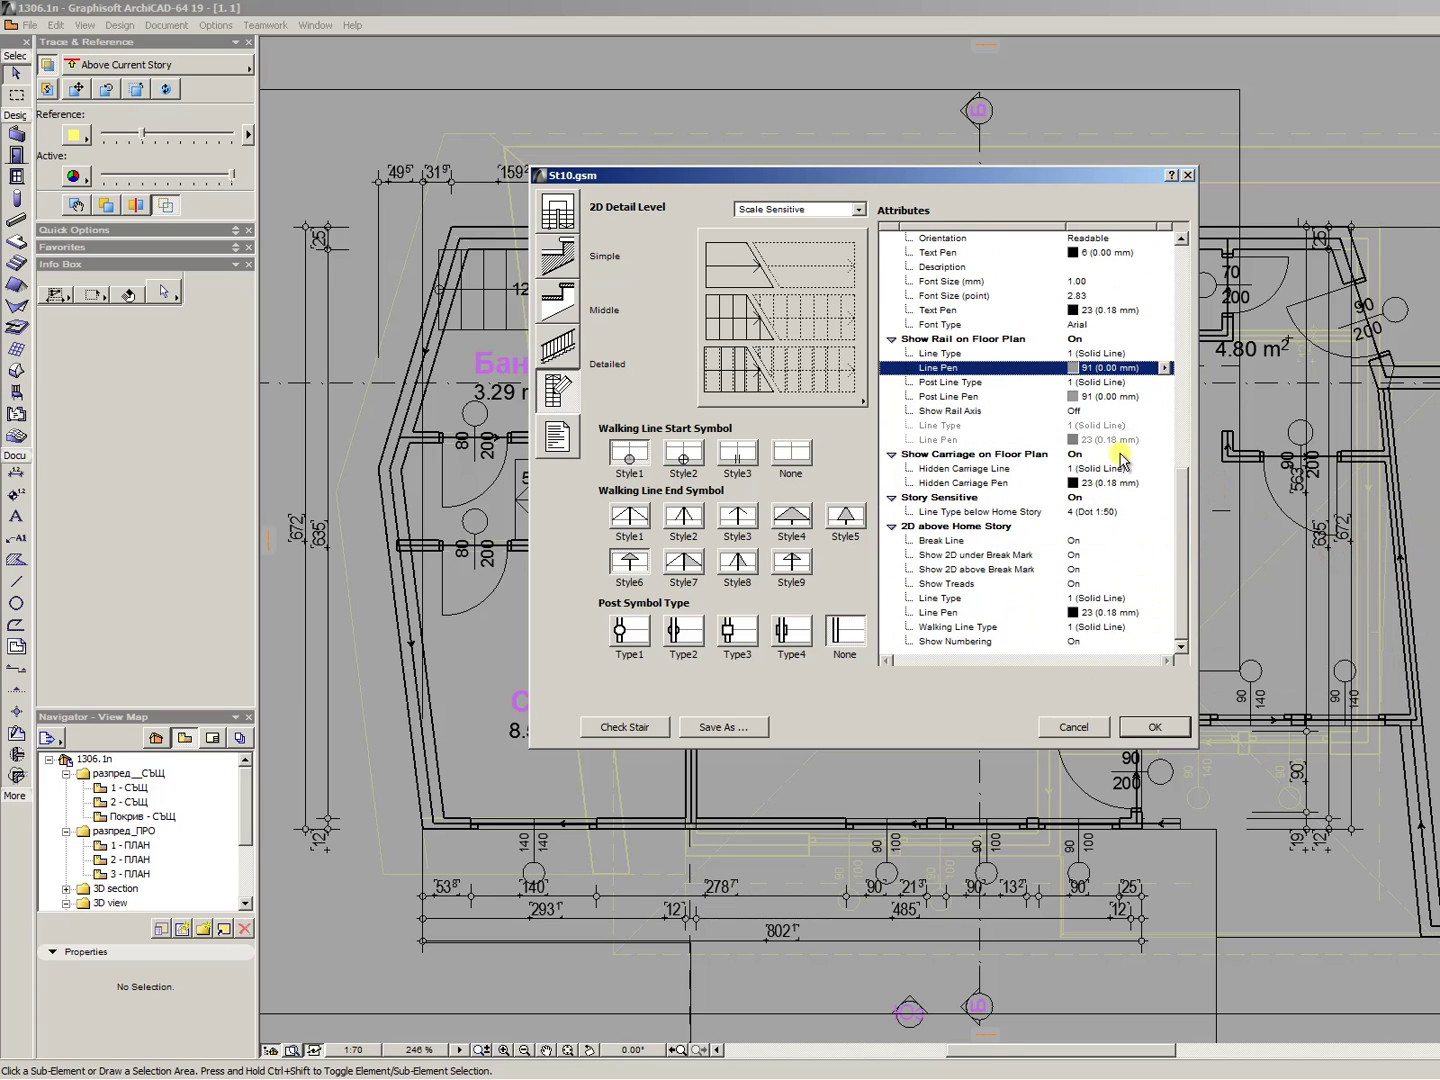
left_click(1150, 483)
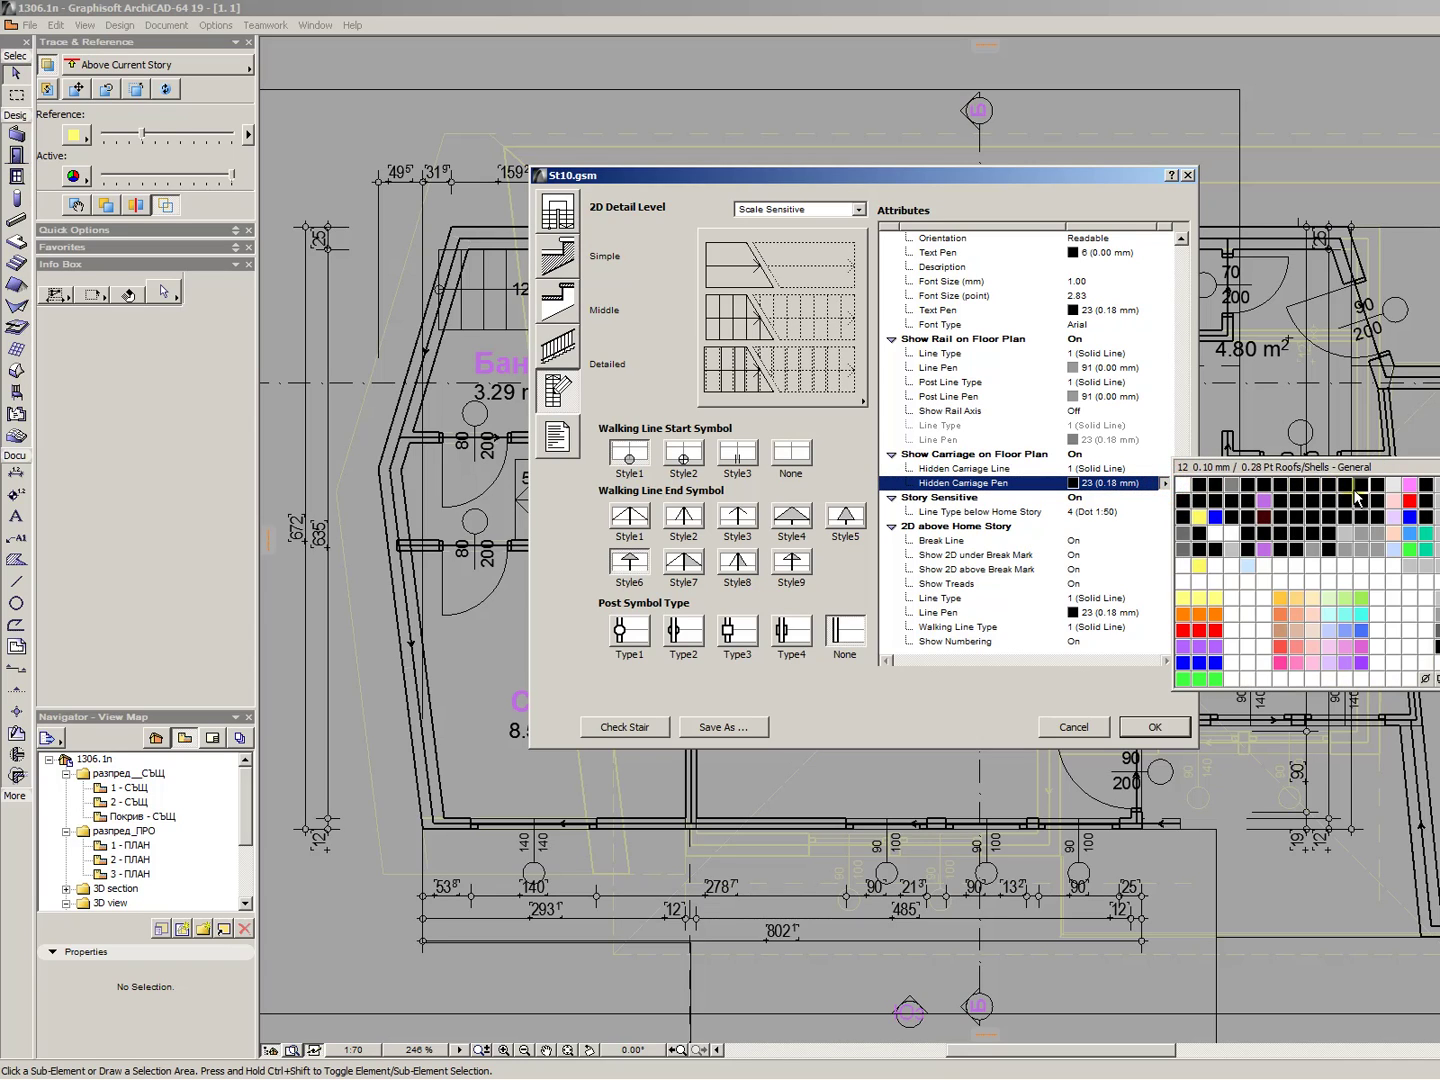
left_click(1345, 485)
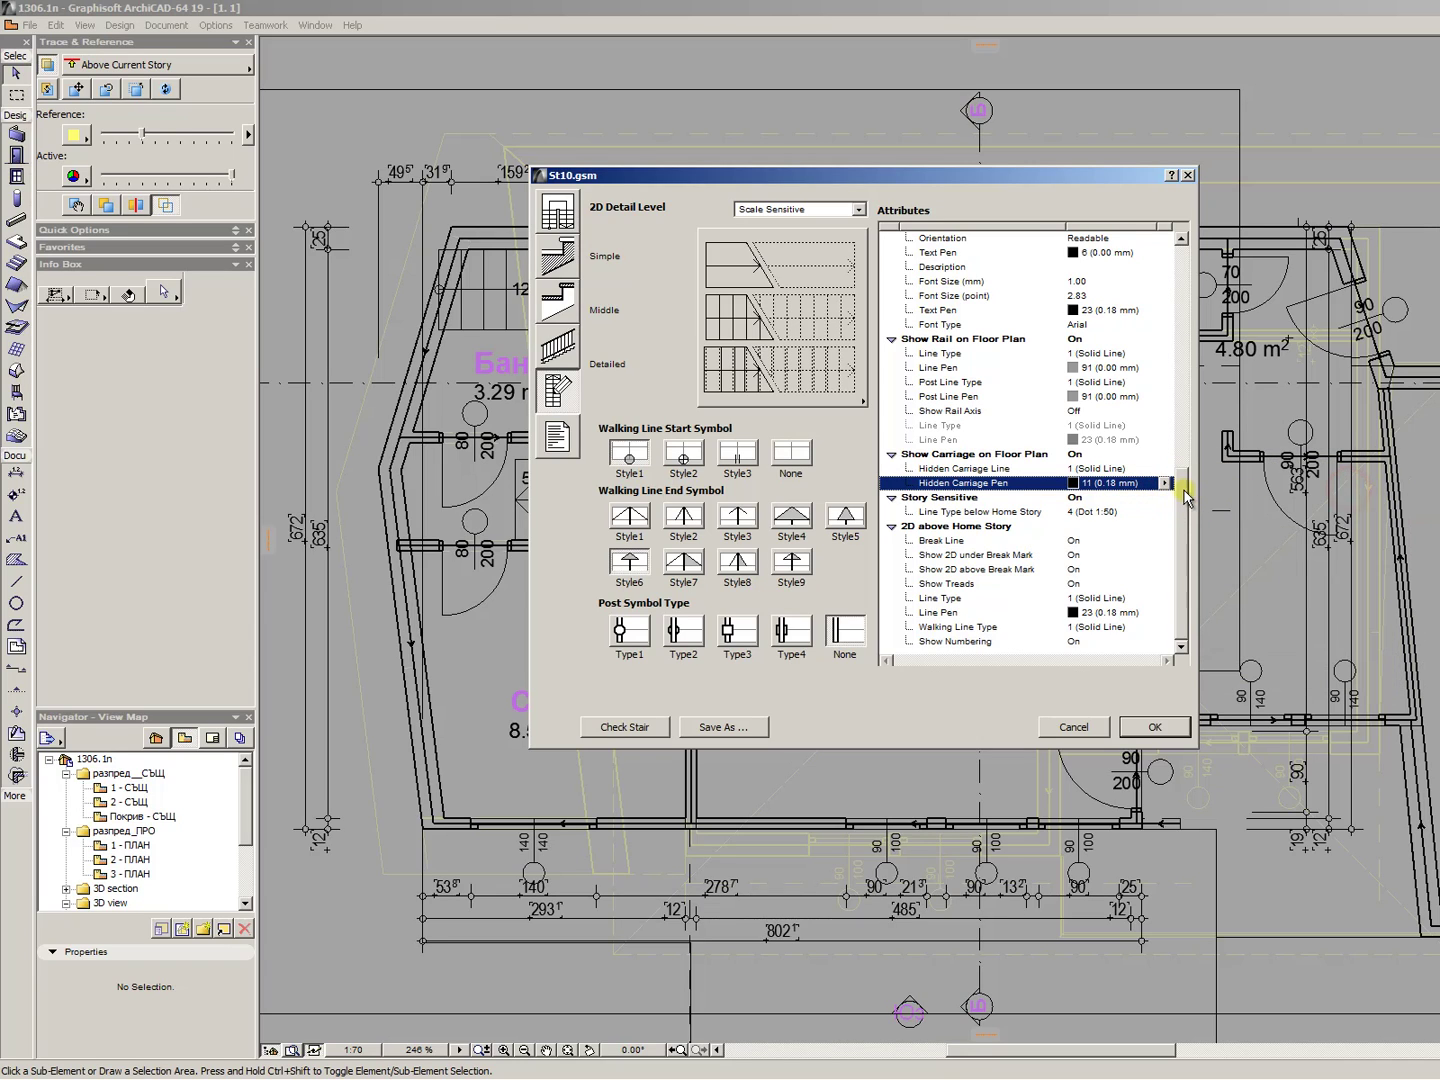
- For 2D above Home Story, turn off Show Numbering and set the line pen to 11
left_click(1162, 628)
left_click(1166, 642)
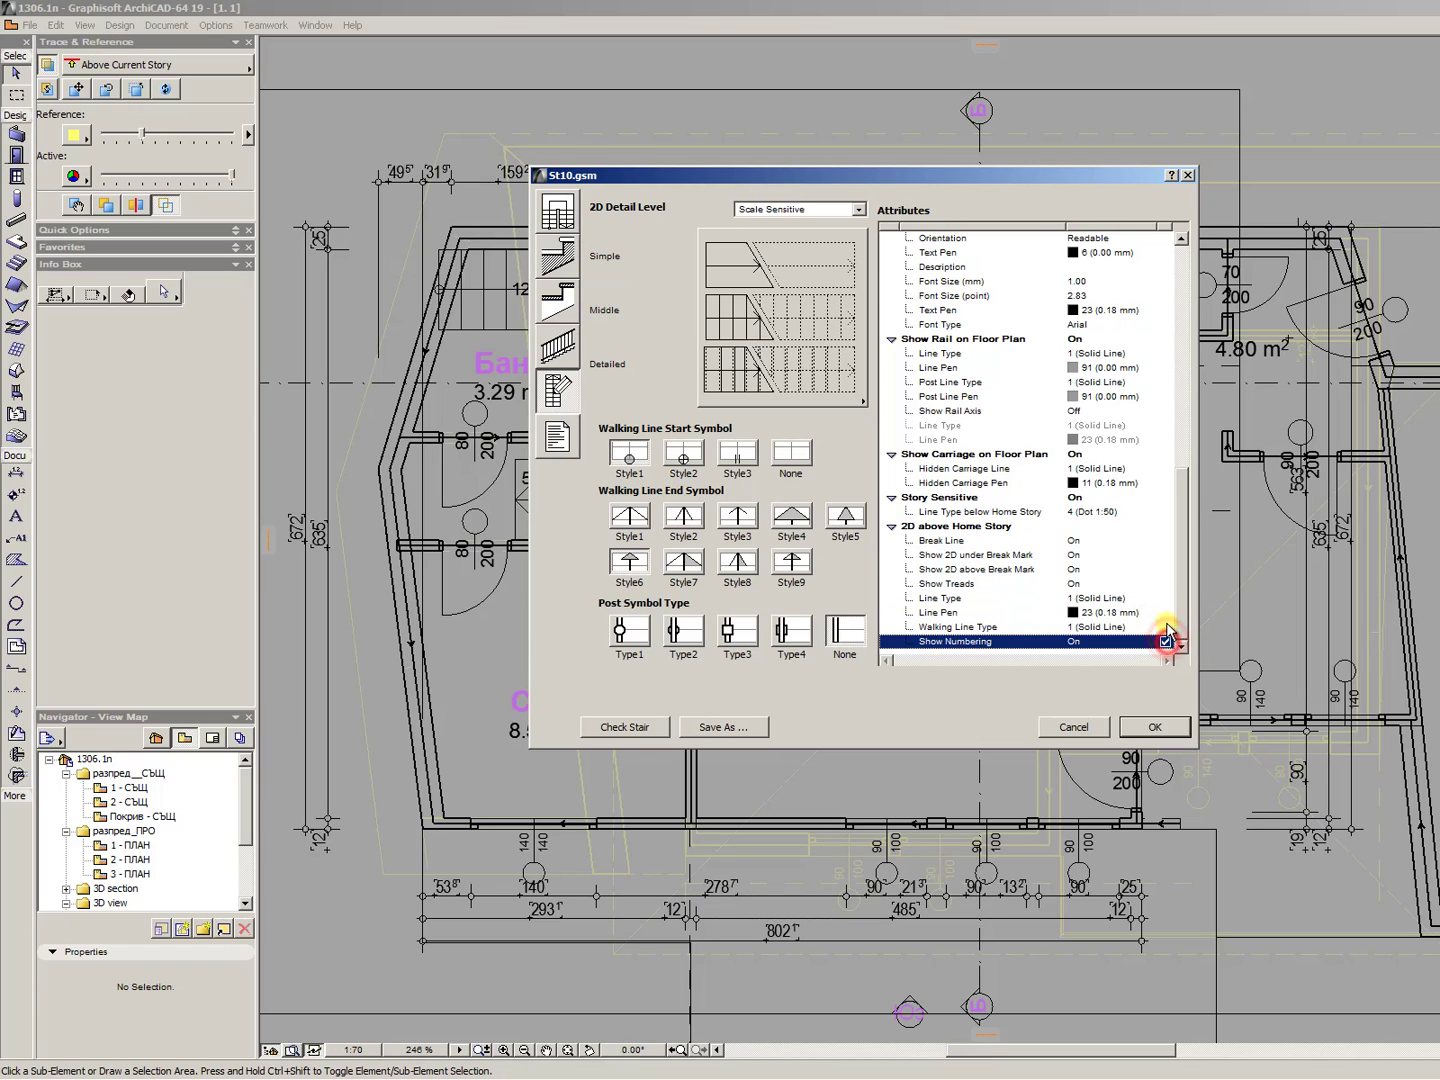
left_click(1163, 613)
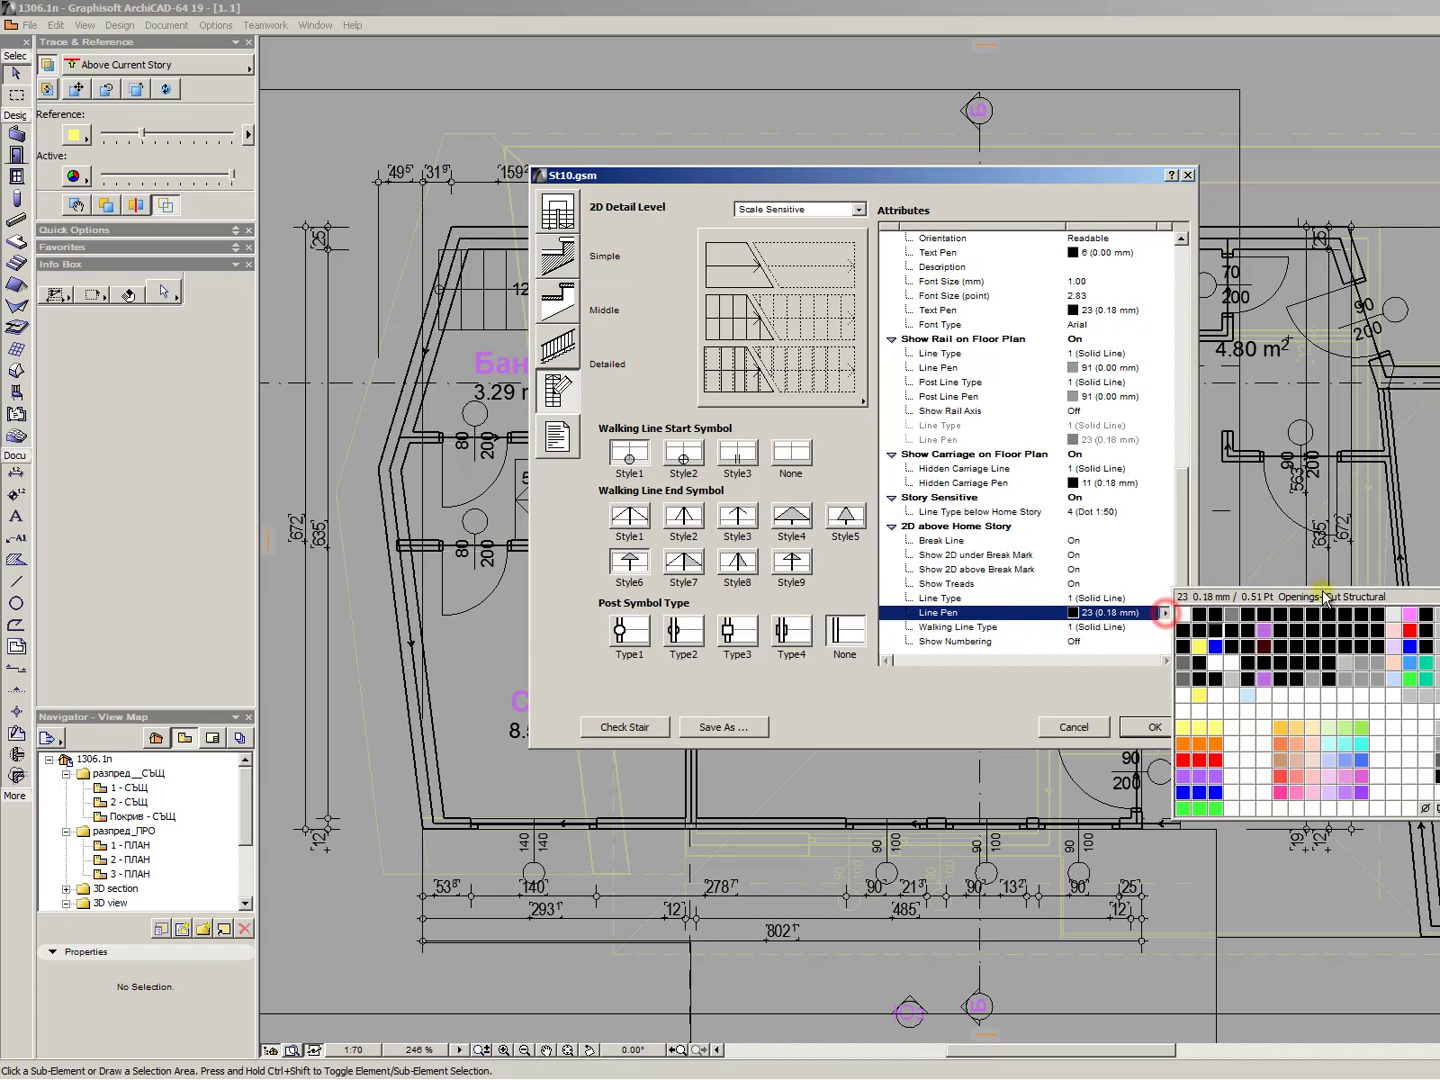
left_click(1349, 625)
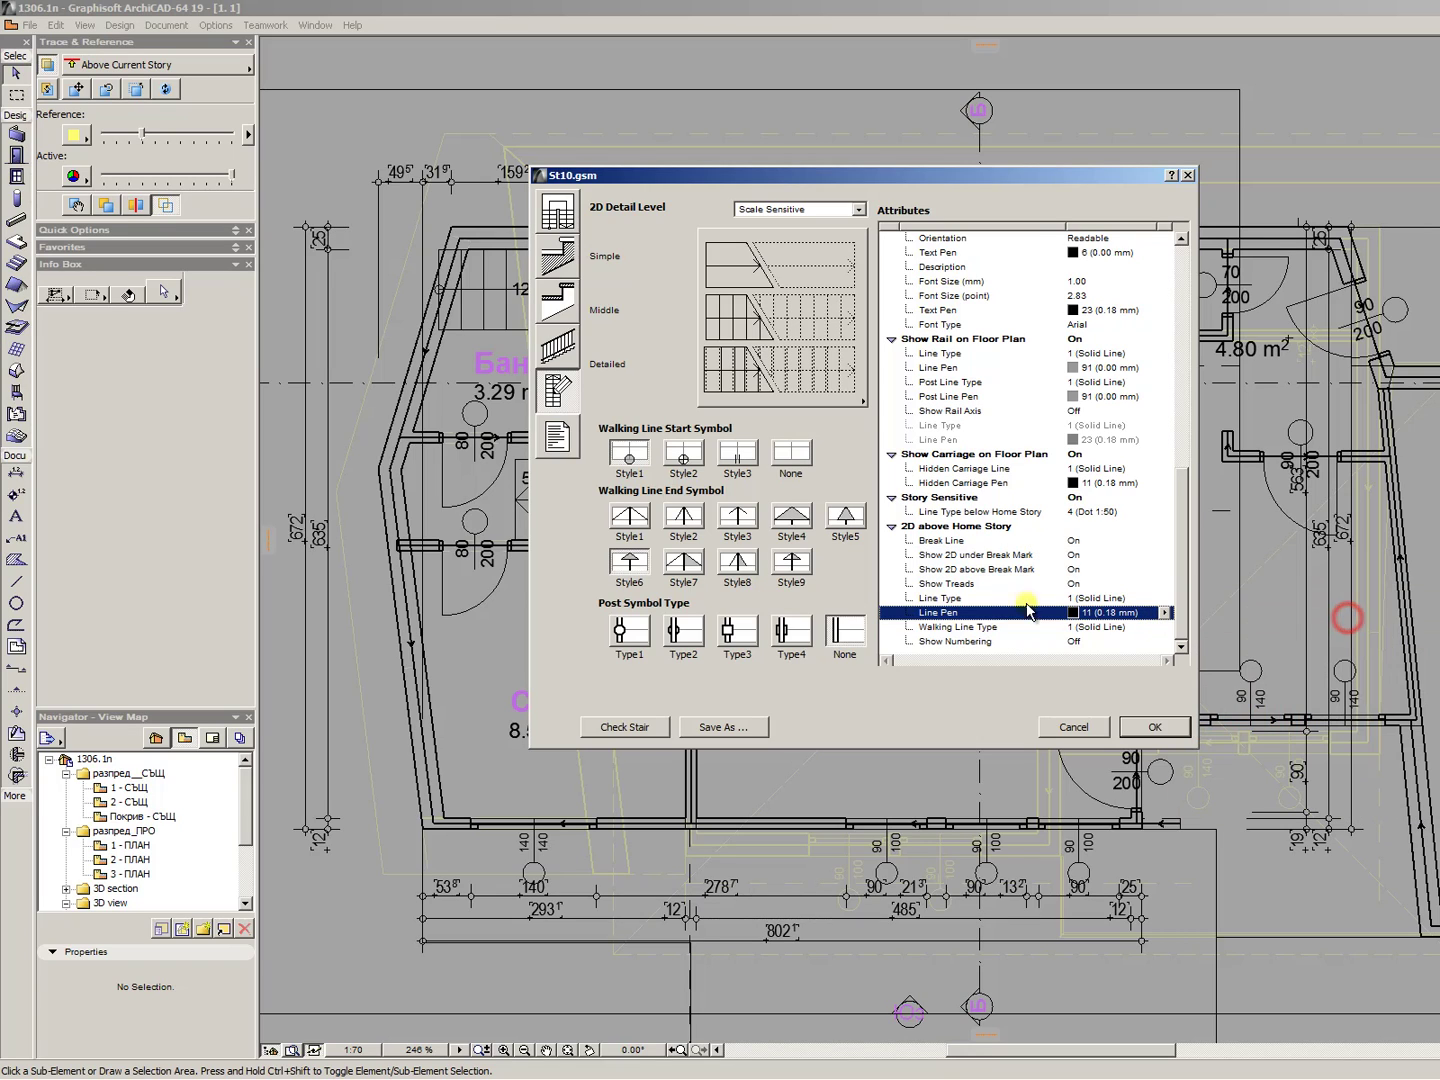
- Review the structure, landing and tread settings once more and accept the edited stair template
left_click(566, 296)
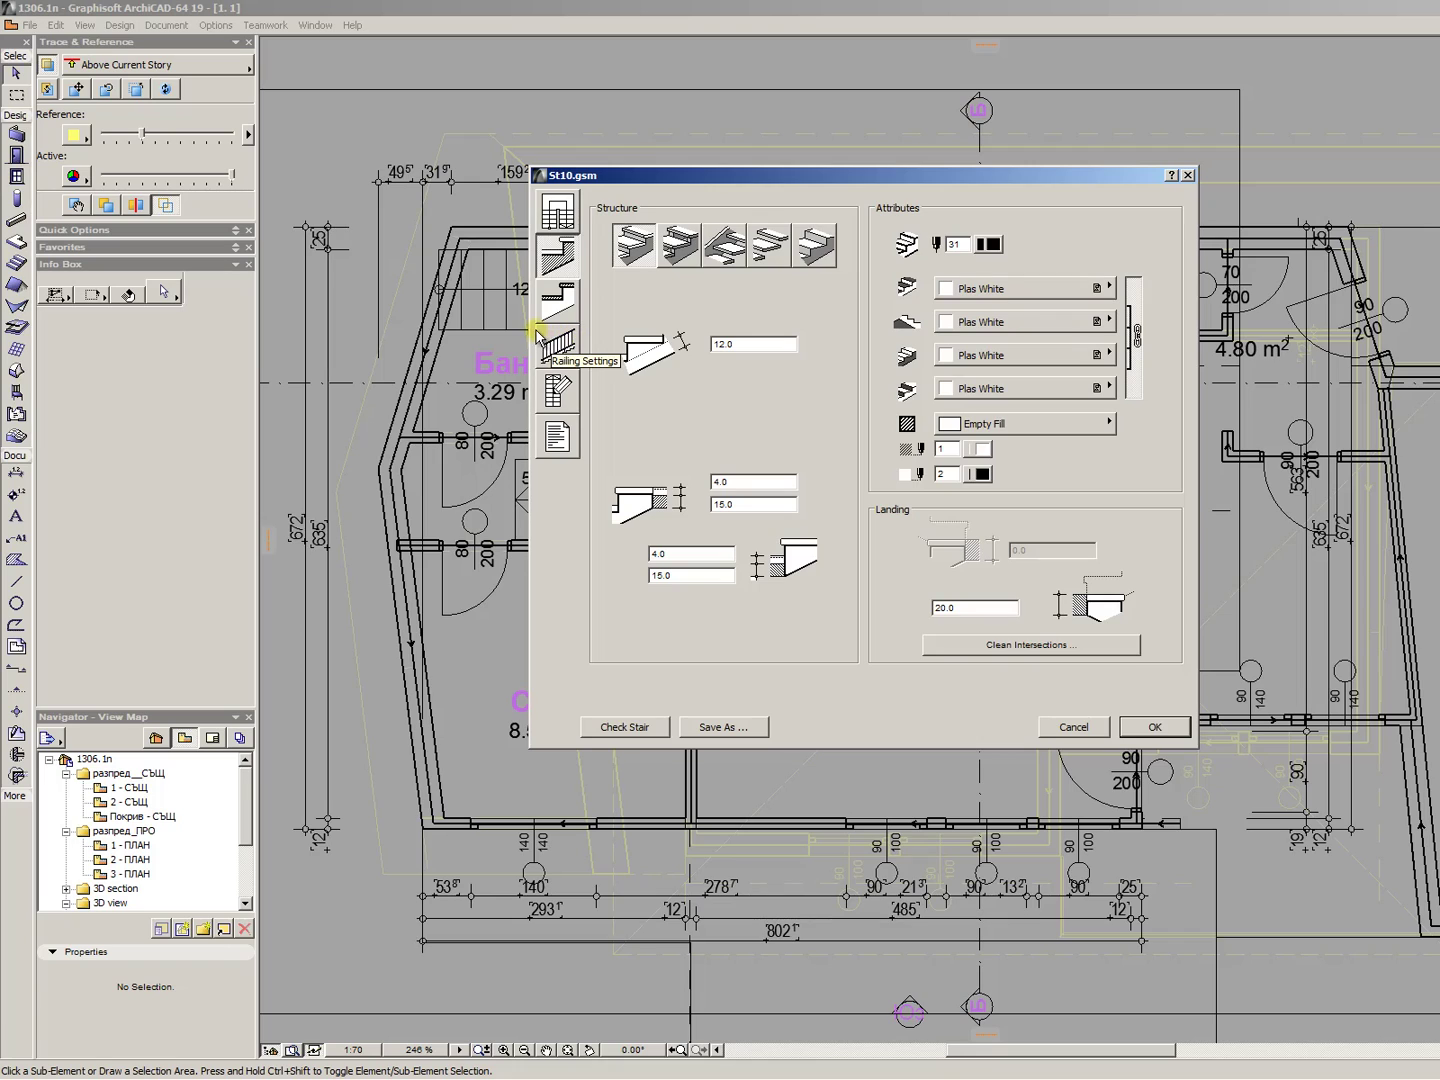
left_click(556, 304)
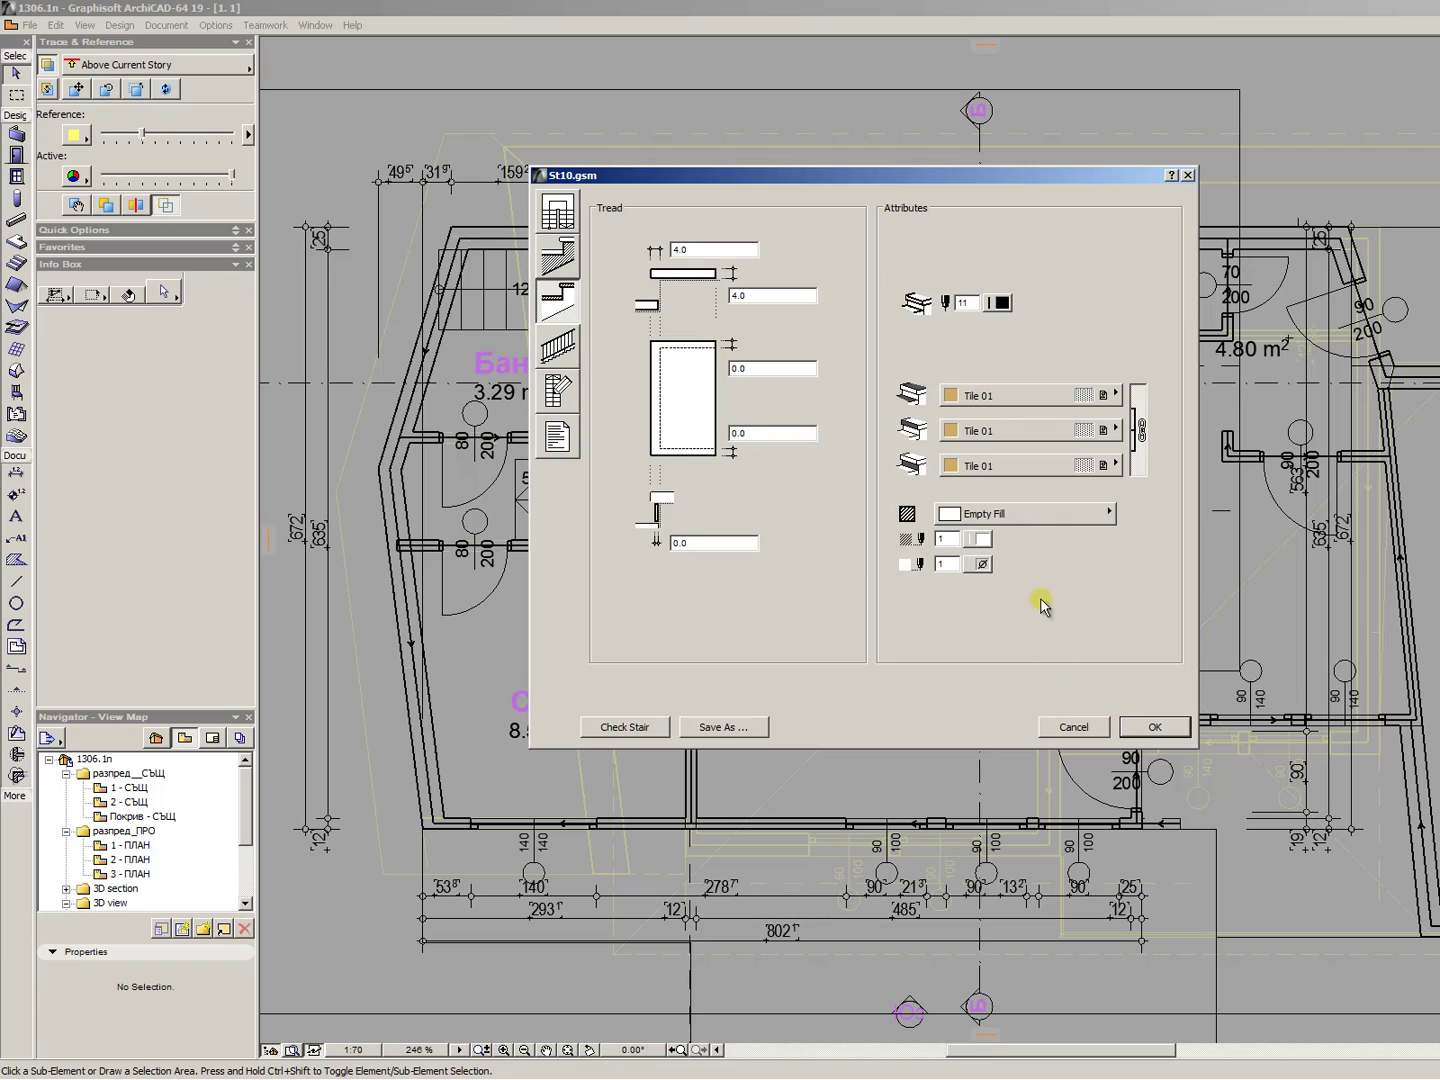
left_click(1150, 727)
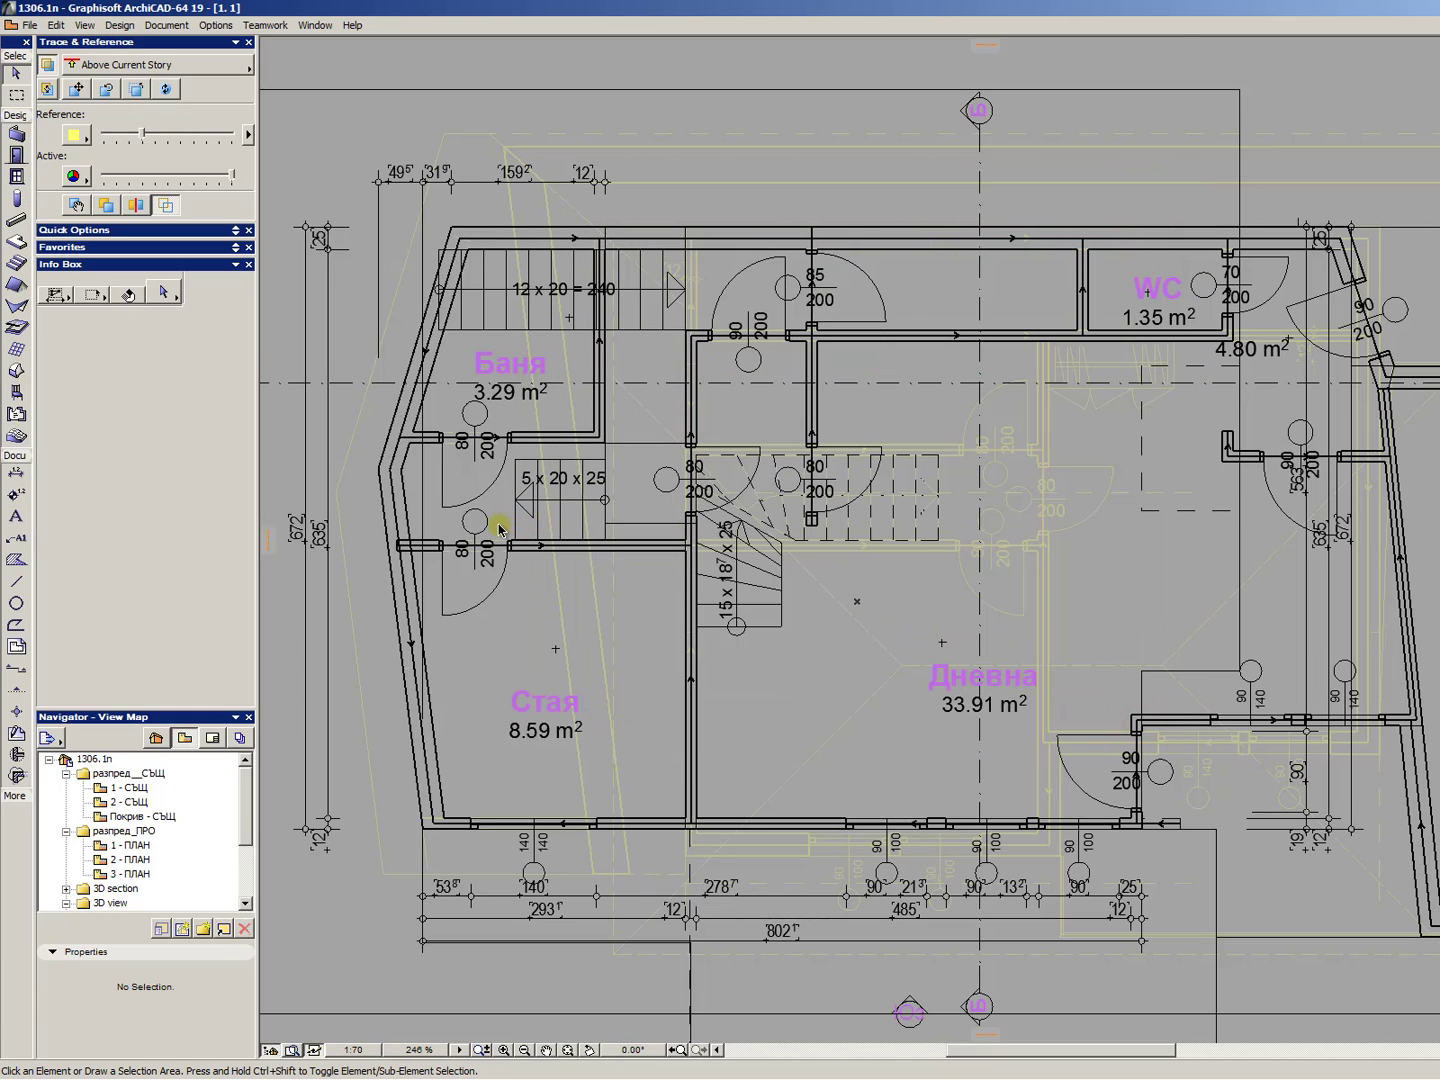
mouse_move(746, 1066)
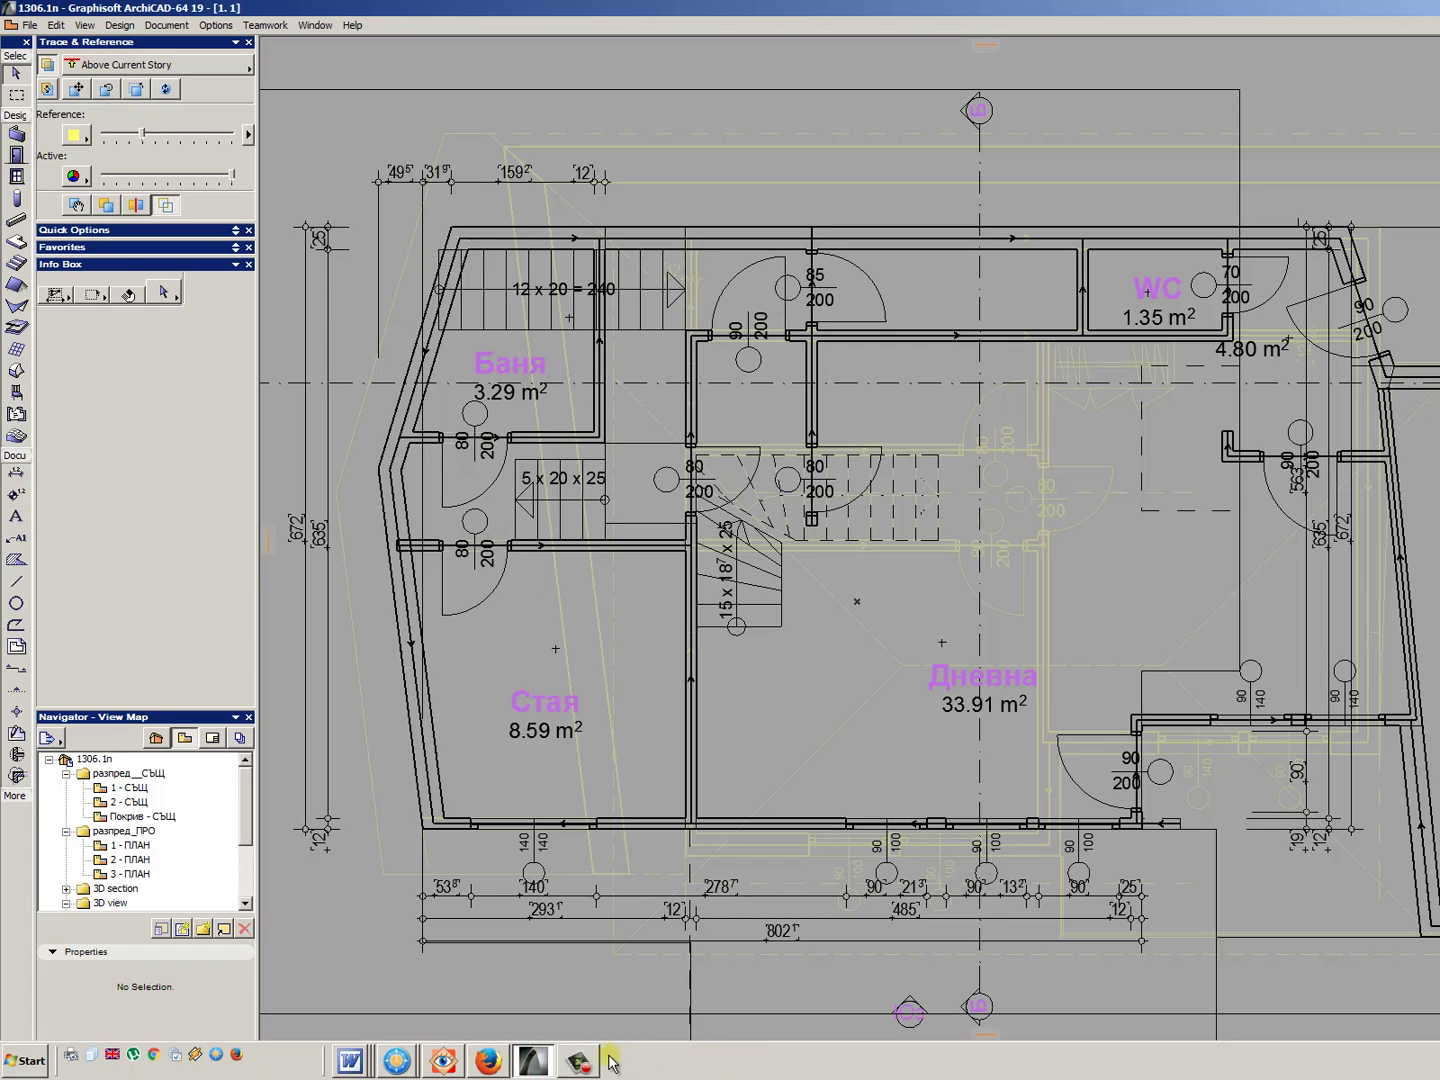
- Open the St10.gsm stair template from the StairMaker folder as a library part
mouse_move(537, 1065)
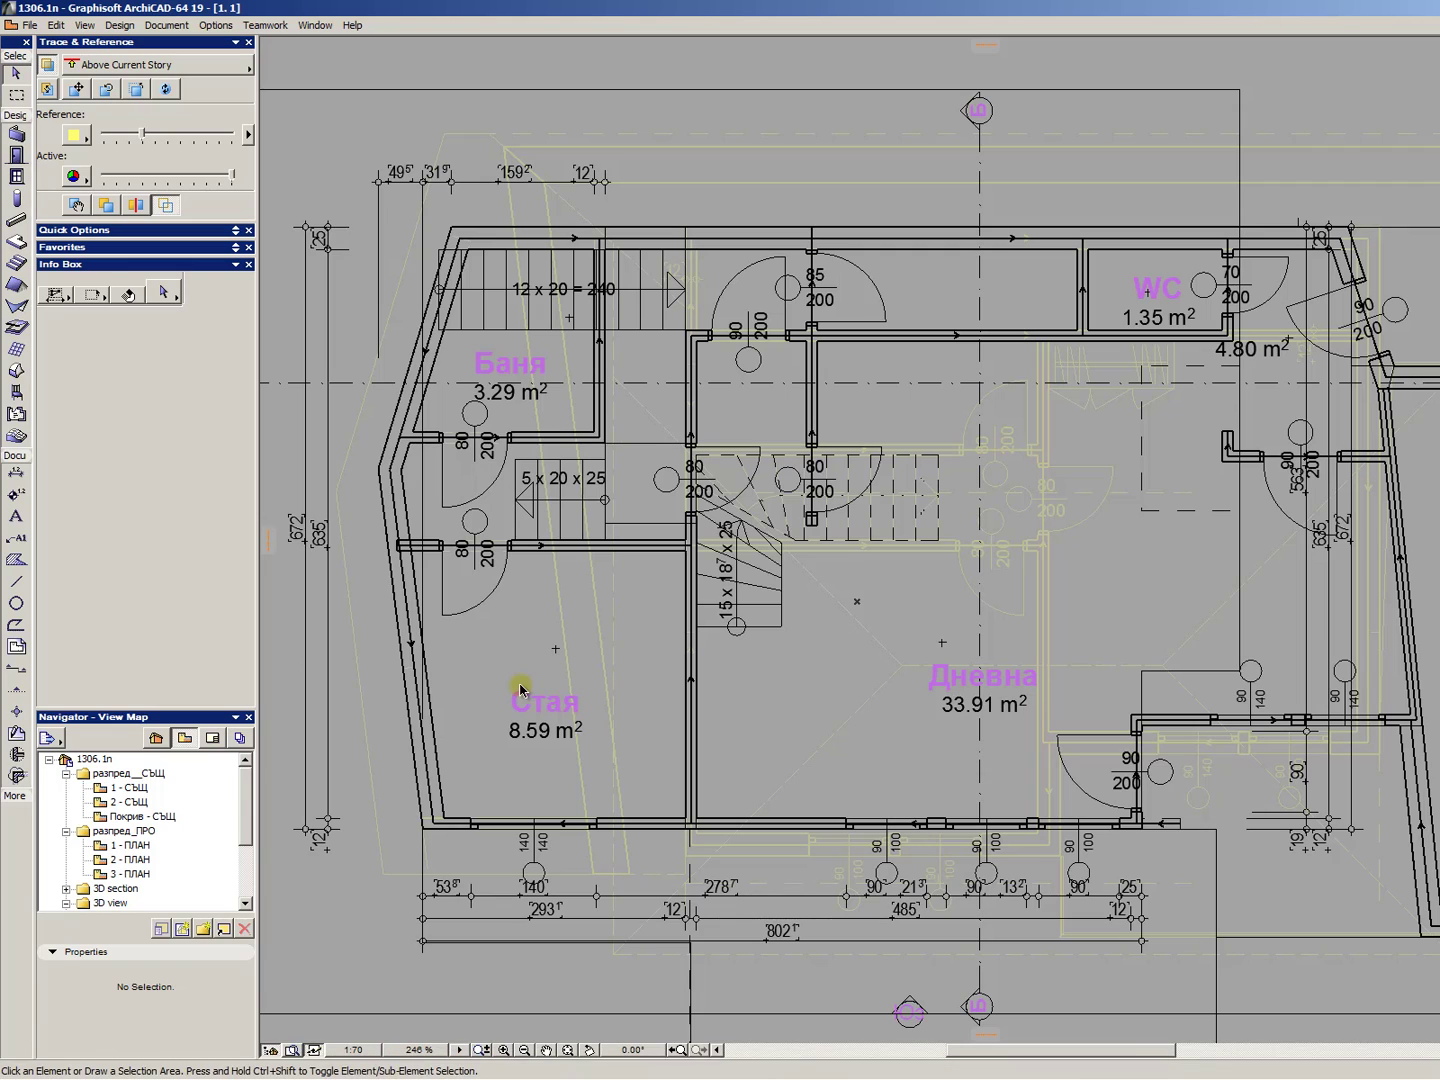
key("ctrl+shift+o")
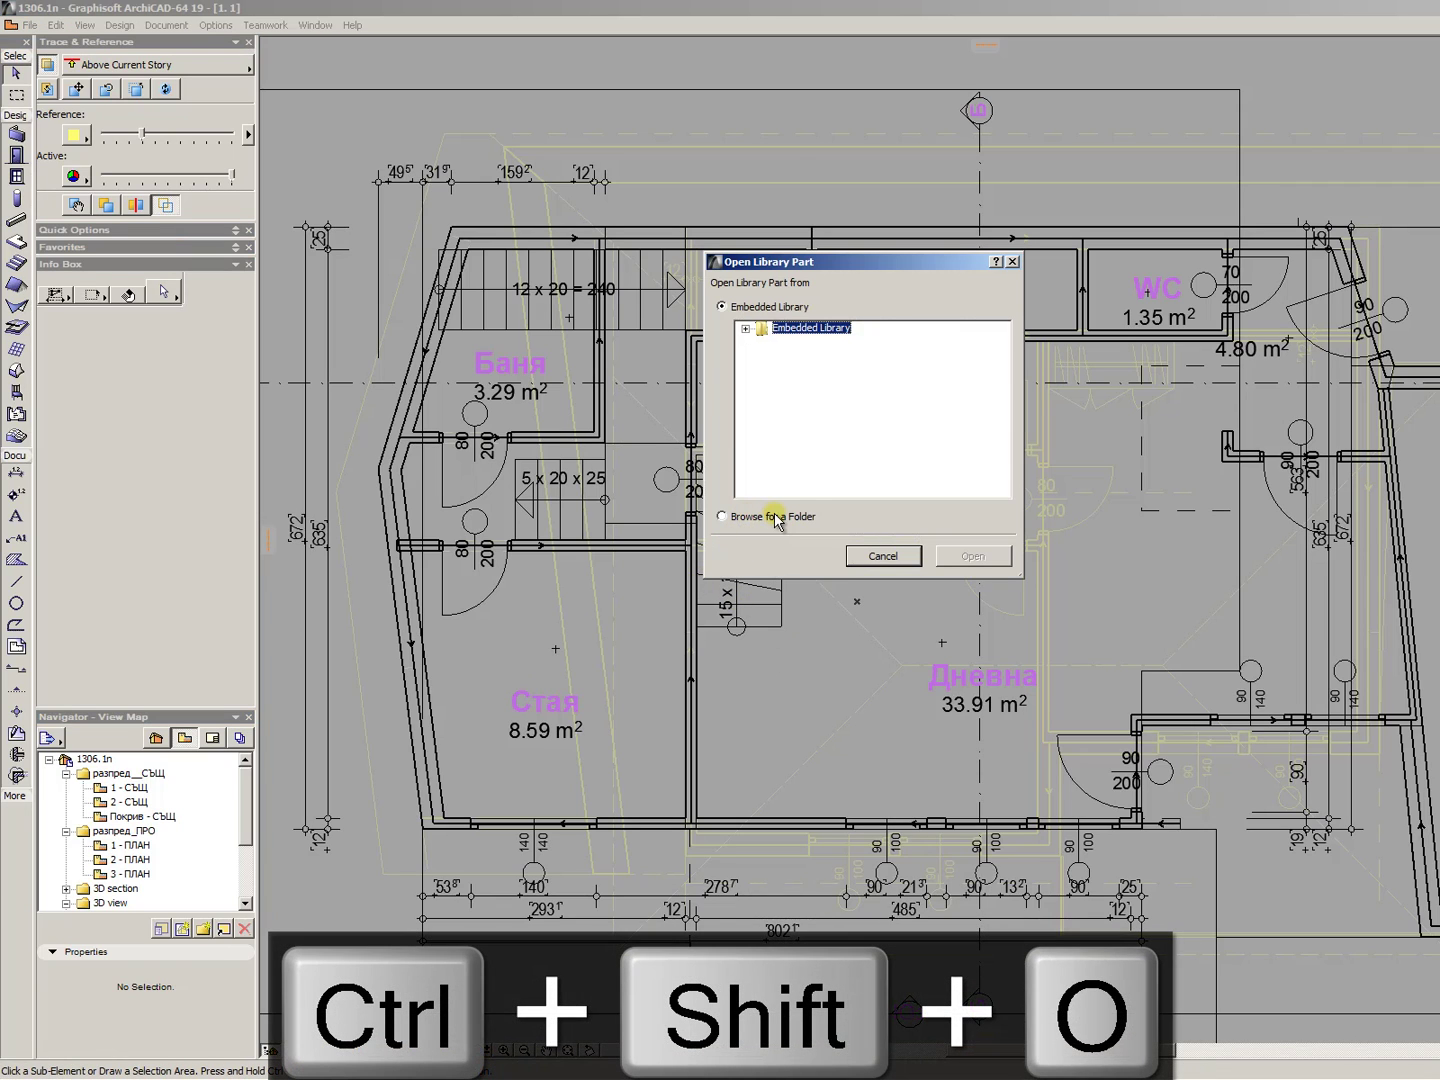
left_click(768, 516)
left_click(975, 555)
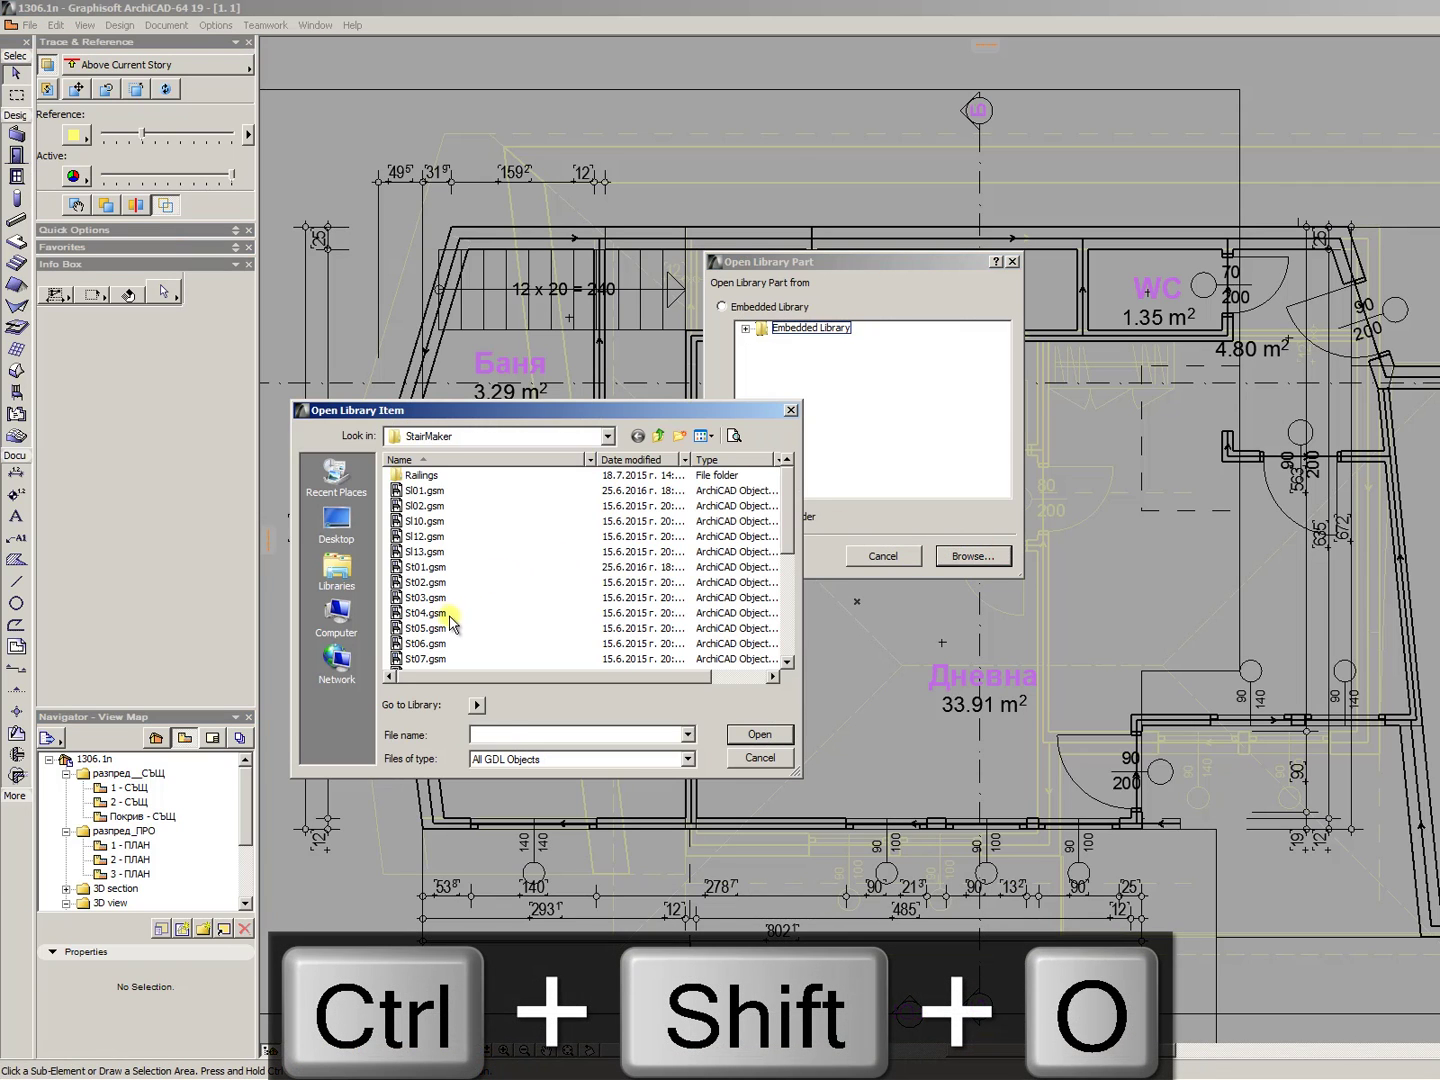
left_click(445, 627)
scroll(443, 635, "down", 3)
scroll(443, 633, "up", 1)
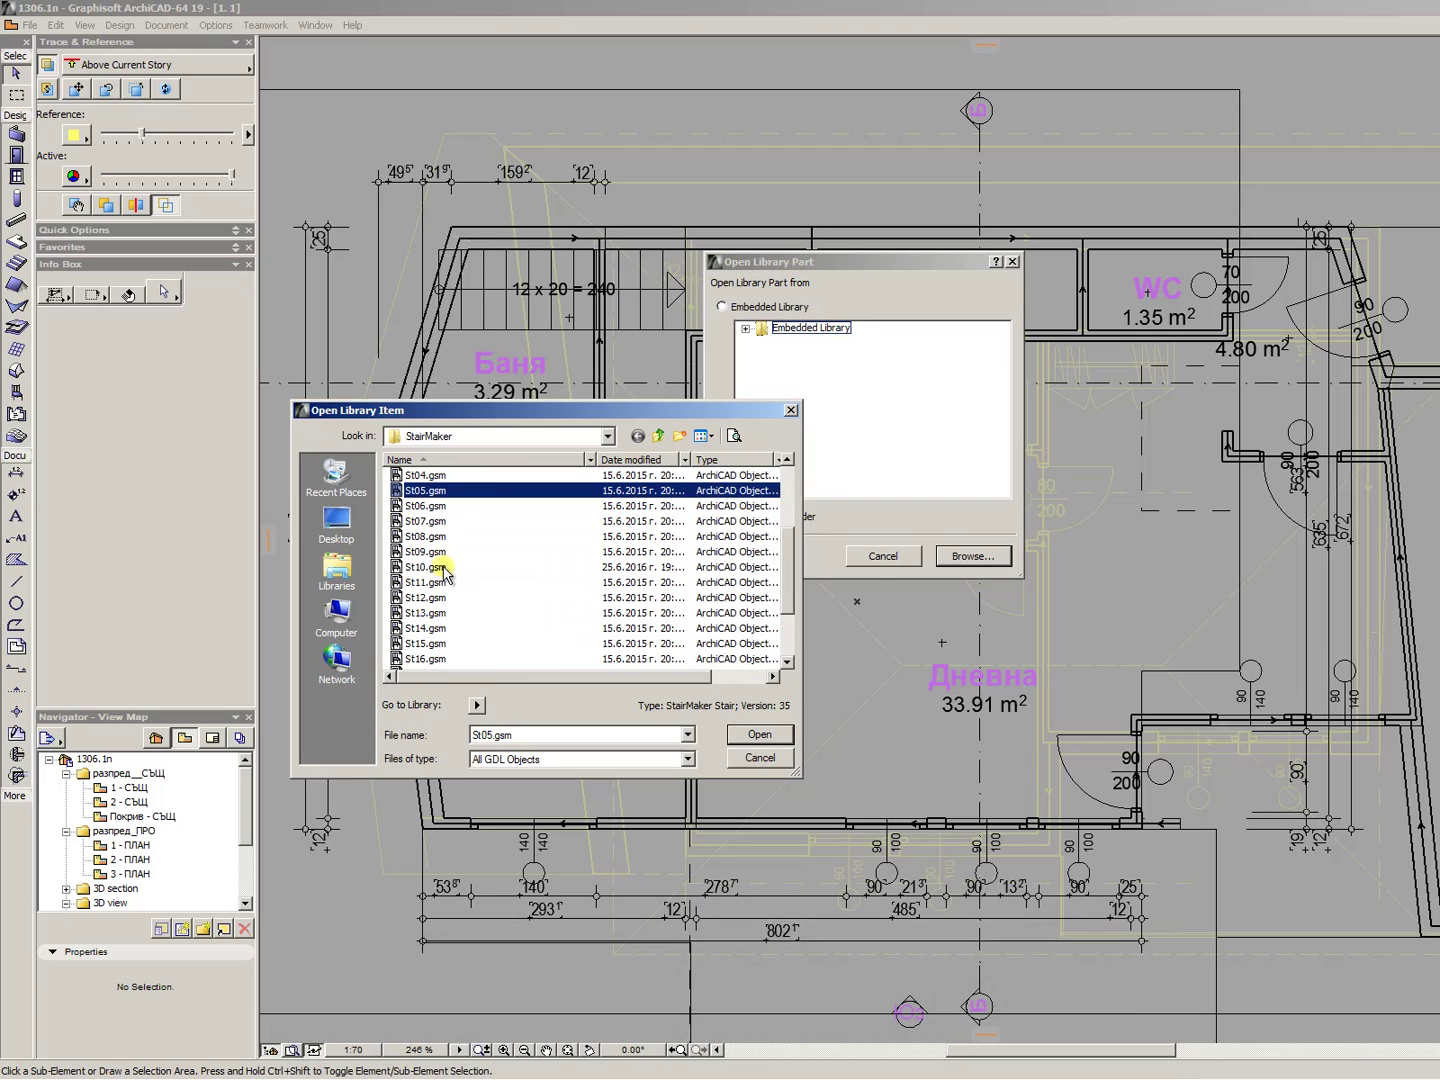
double_click(428, 567)
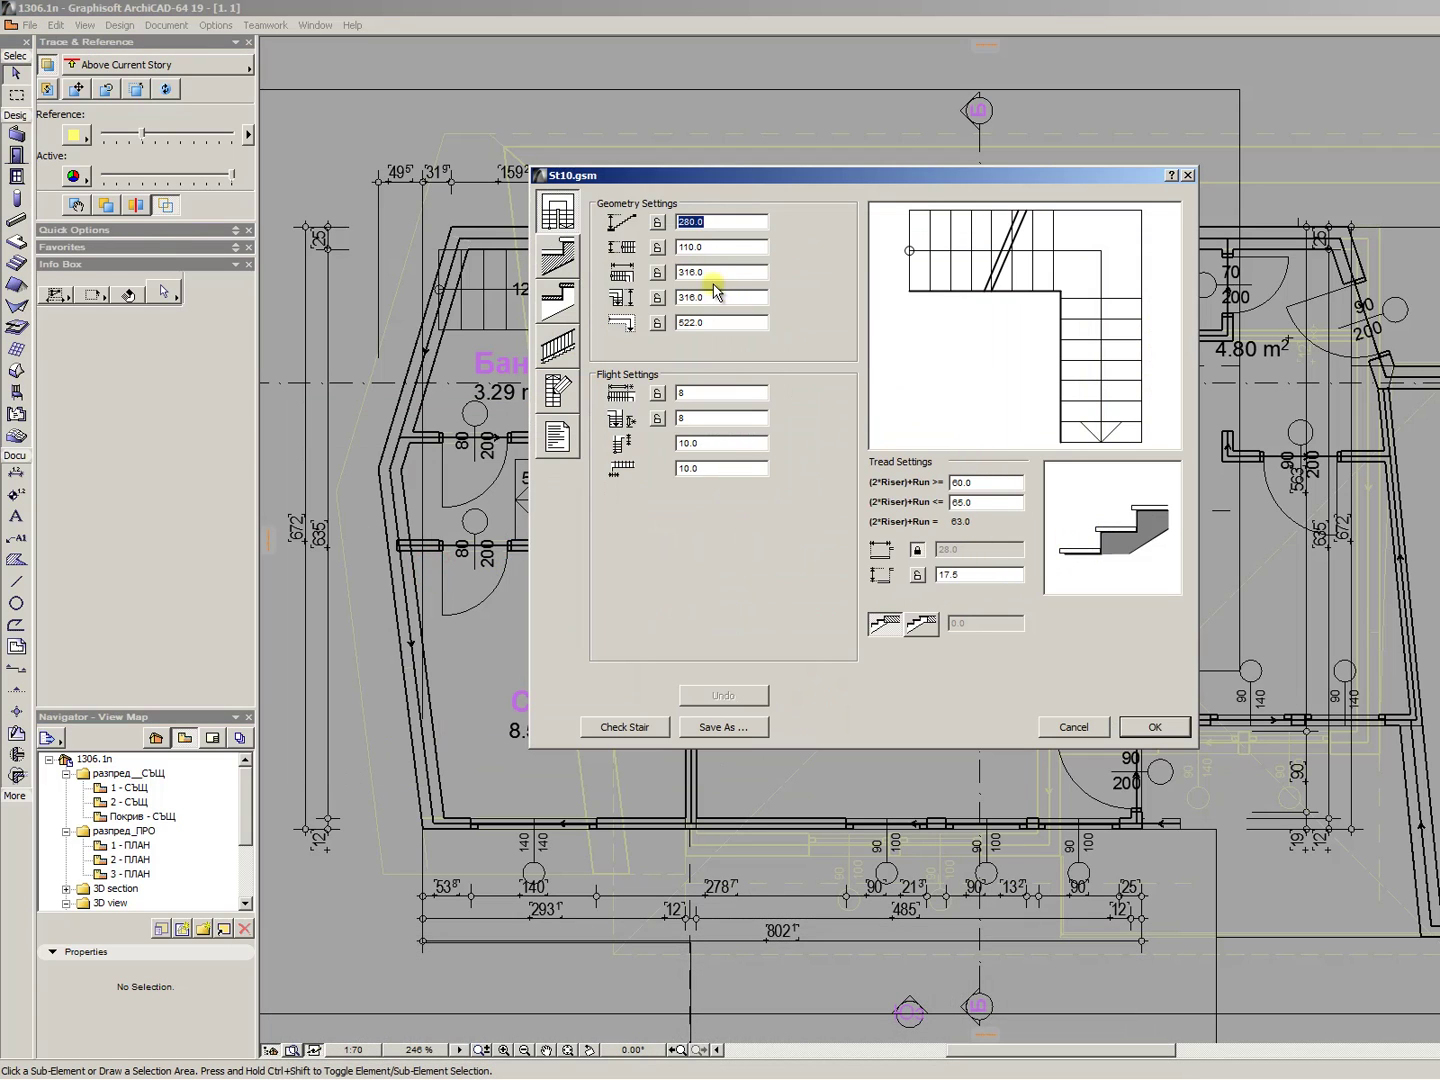
- Review the template's tread, railing, 2D symbol, listing and geometry settings, including the Visible Structure Line Pen
left_click(568, 270)
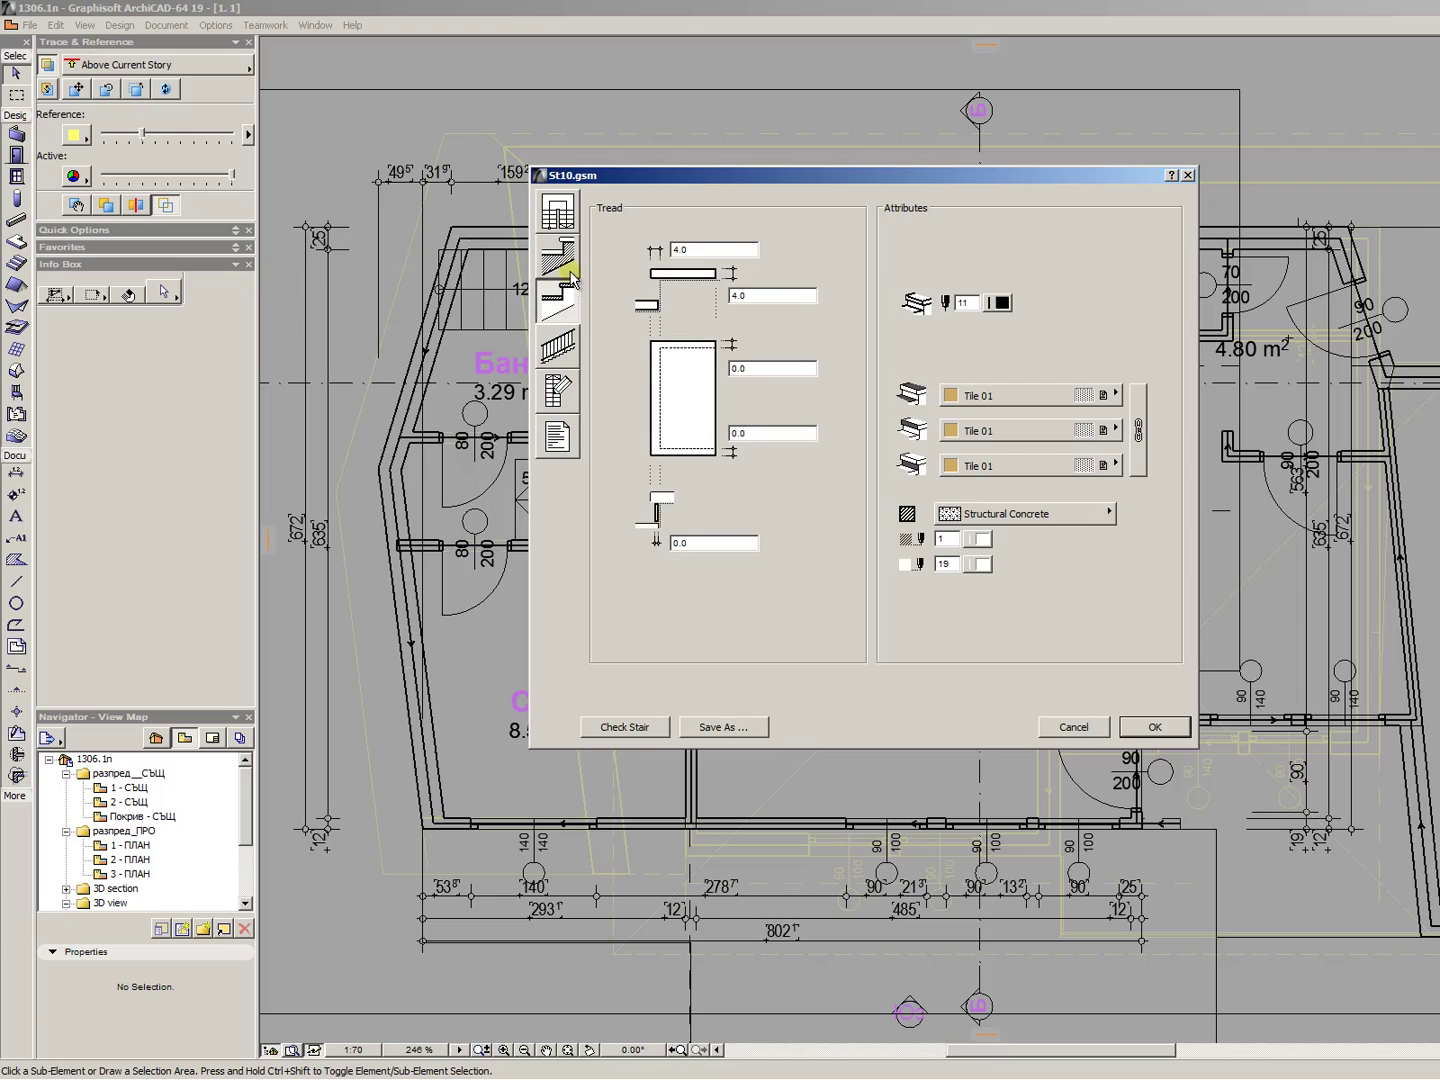
left_click(558, 345)
left_click(558, 388)
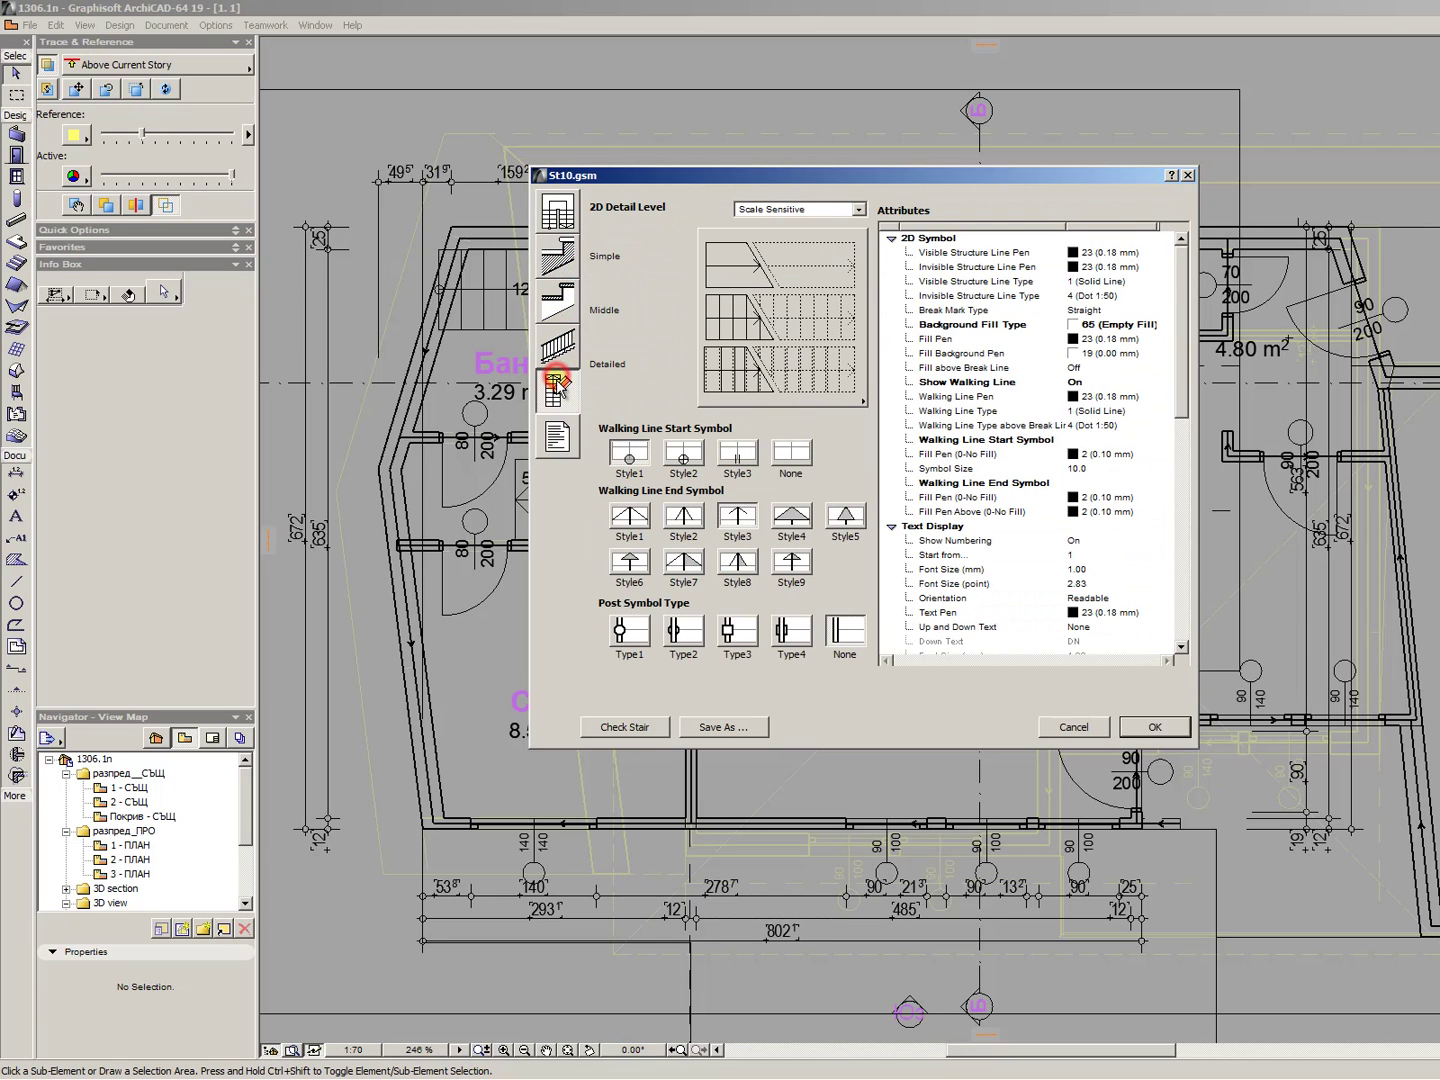
left_click(558, 436)
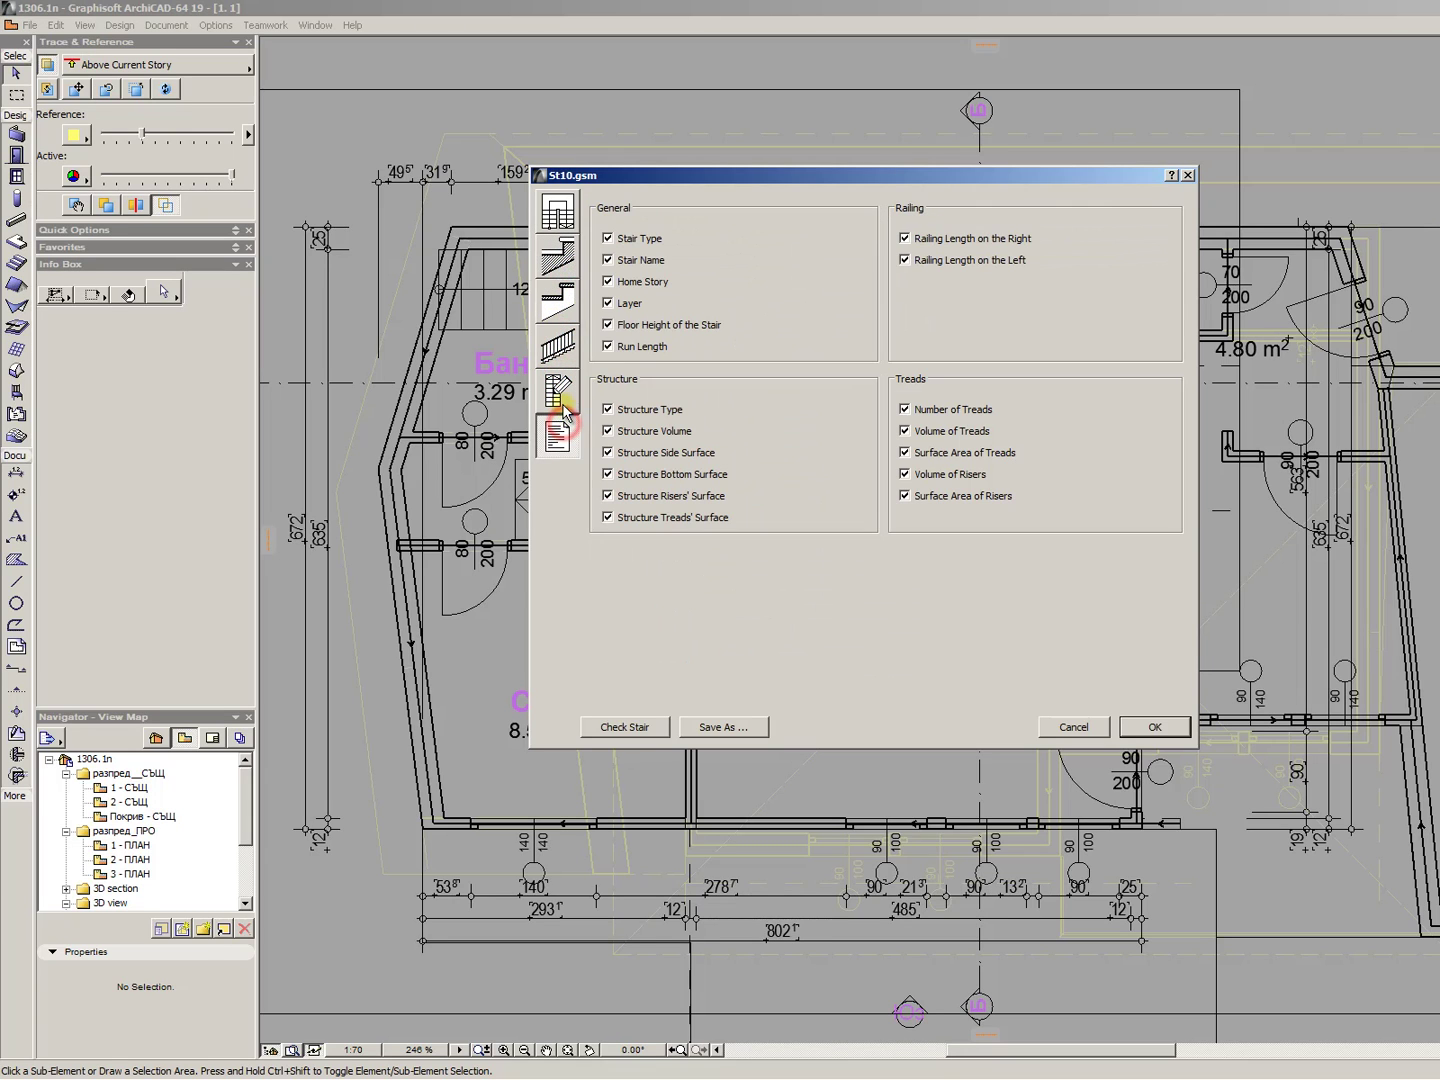
left_click(558, 258)
left_click(562, 222)
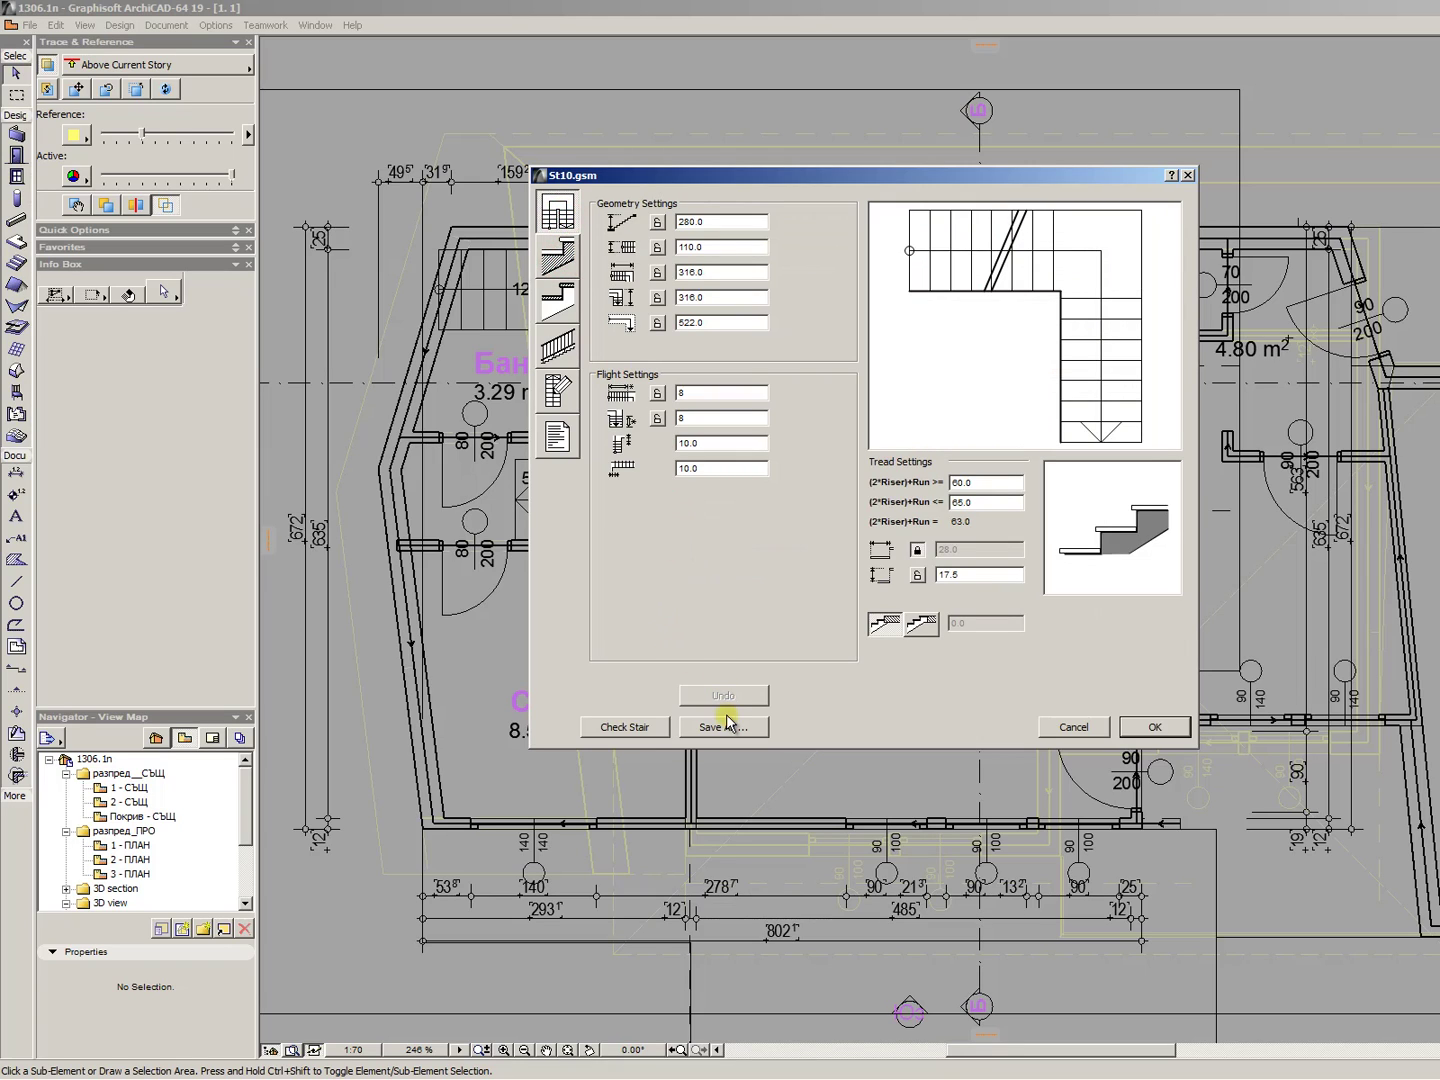
left_click(558, 345)
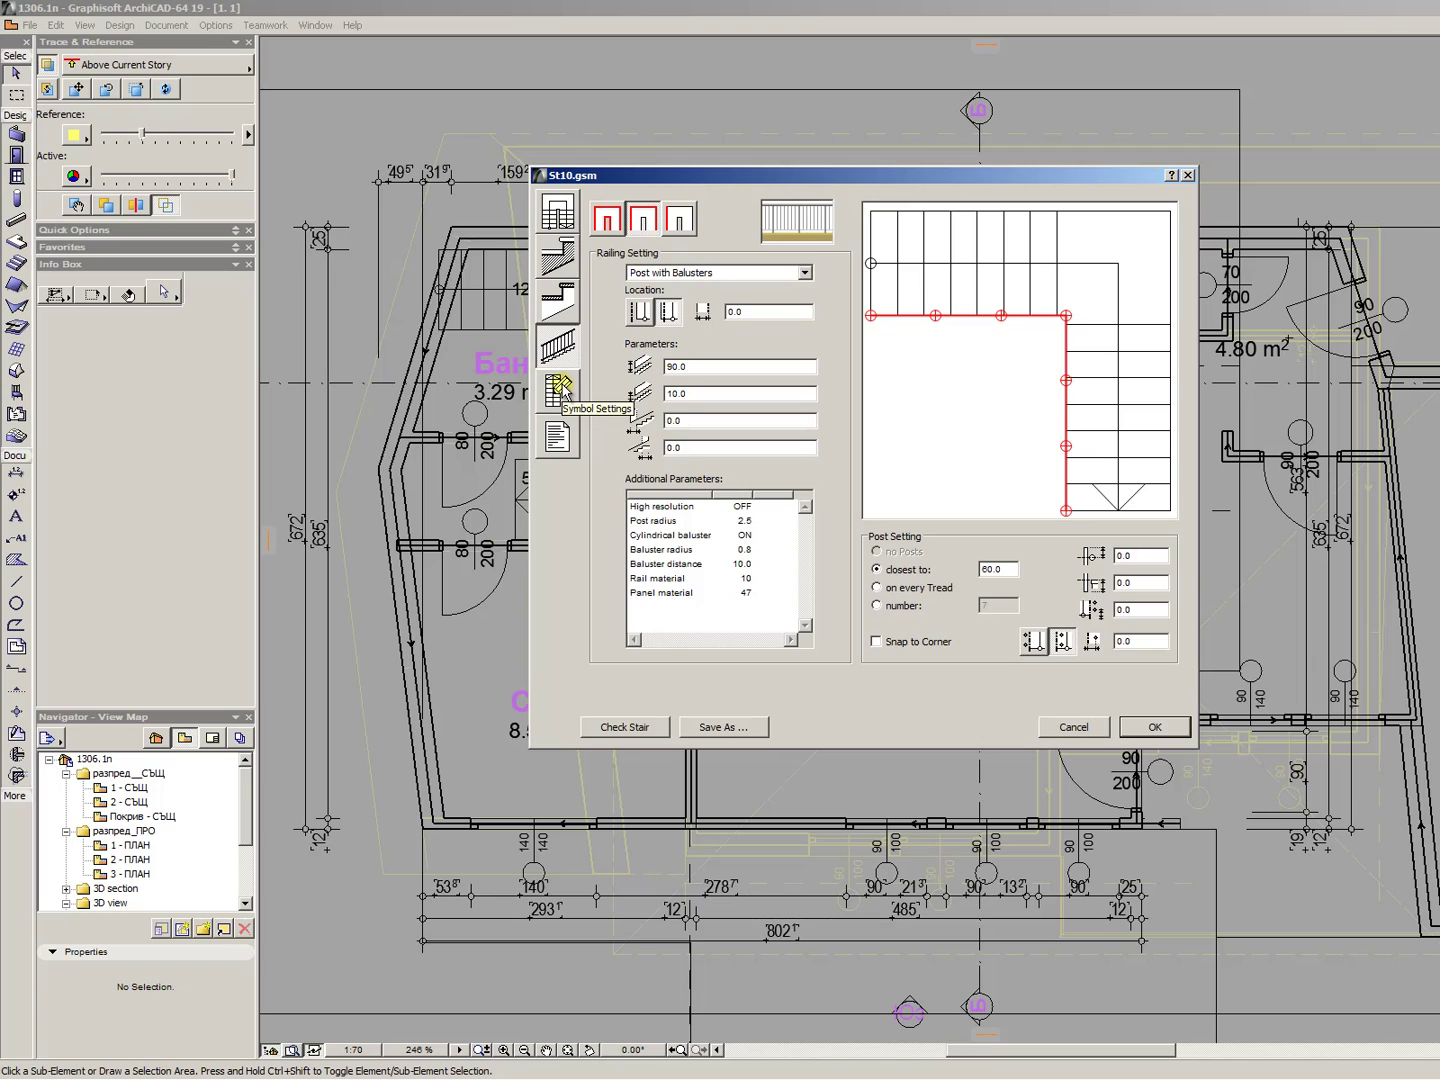
left_click(558, 388)
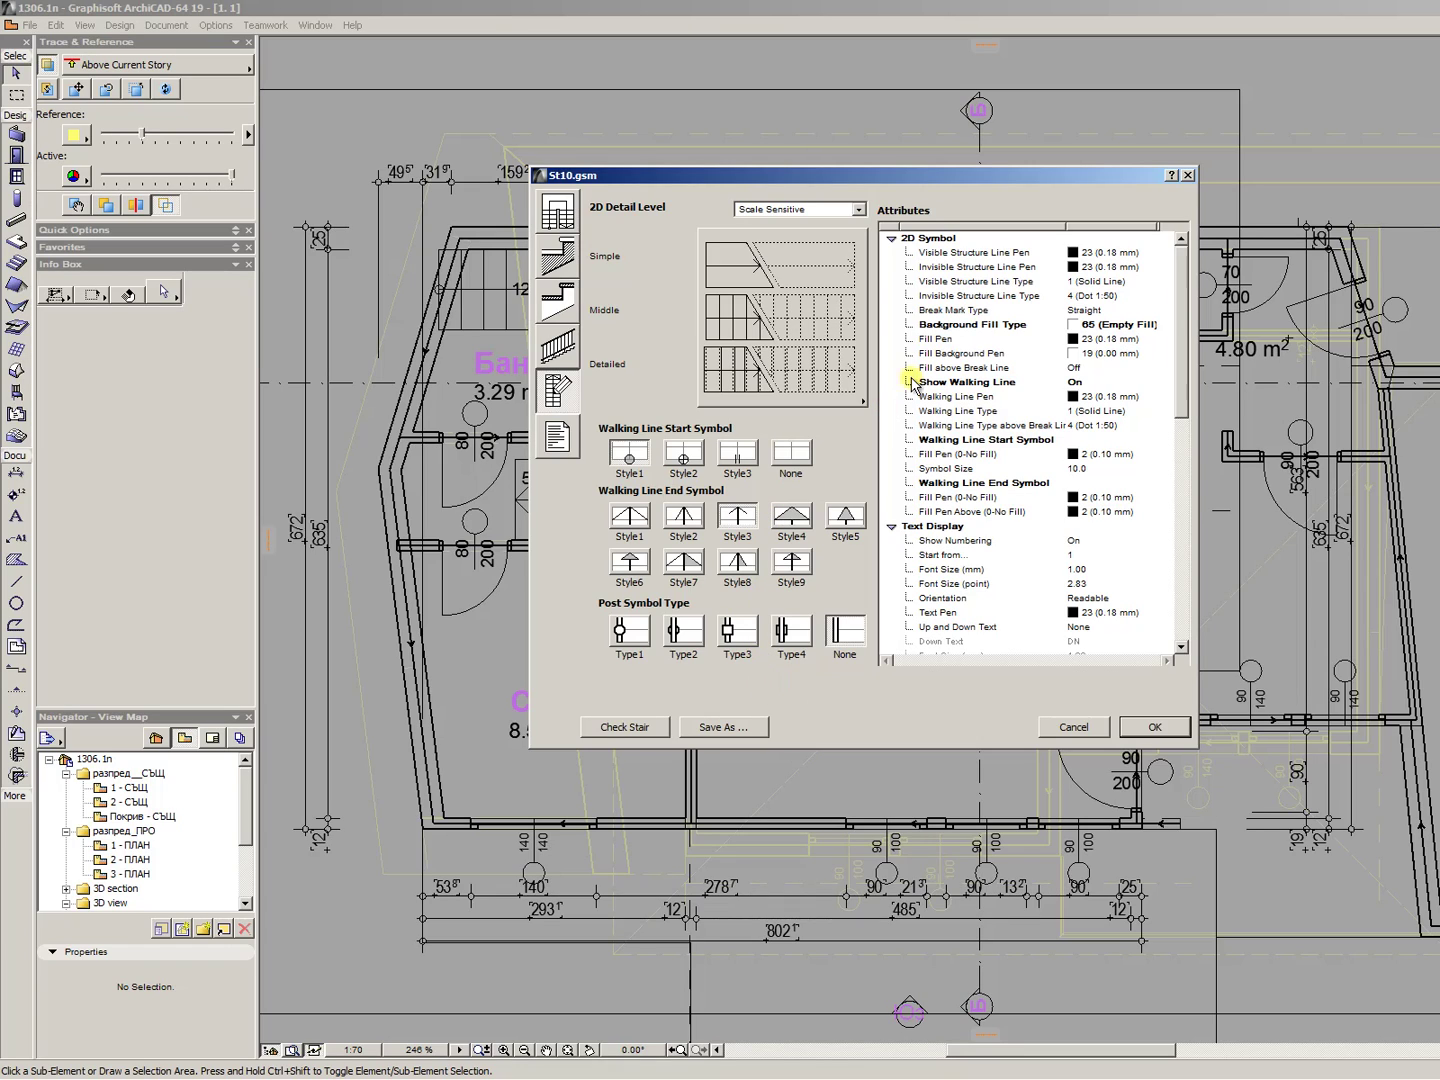
left_click(1164, 252)
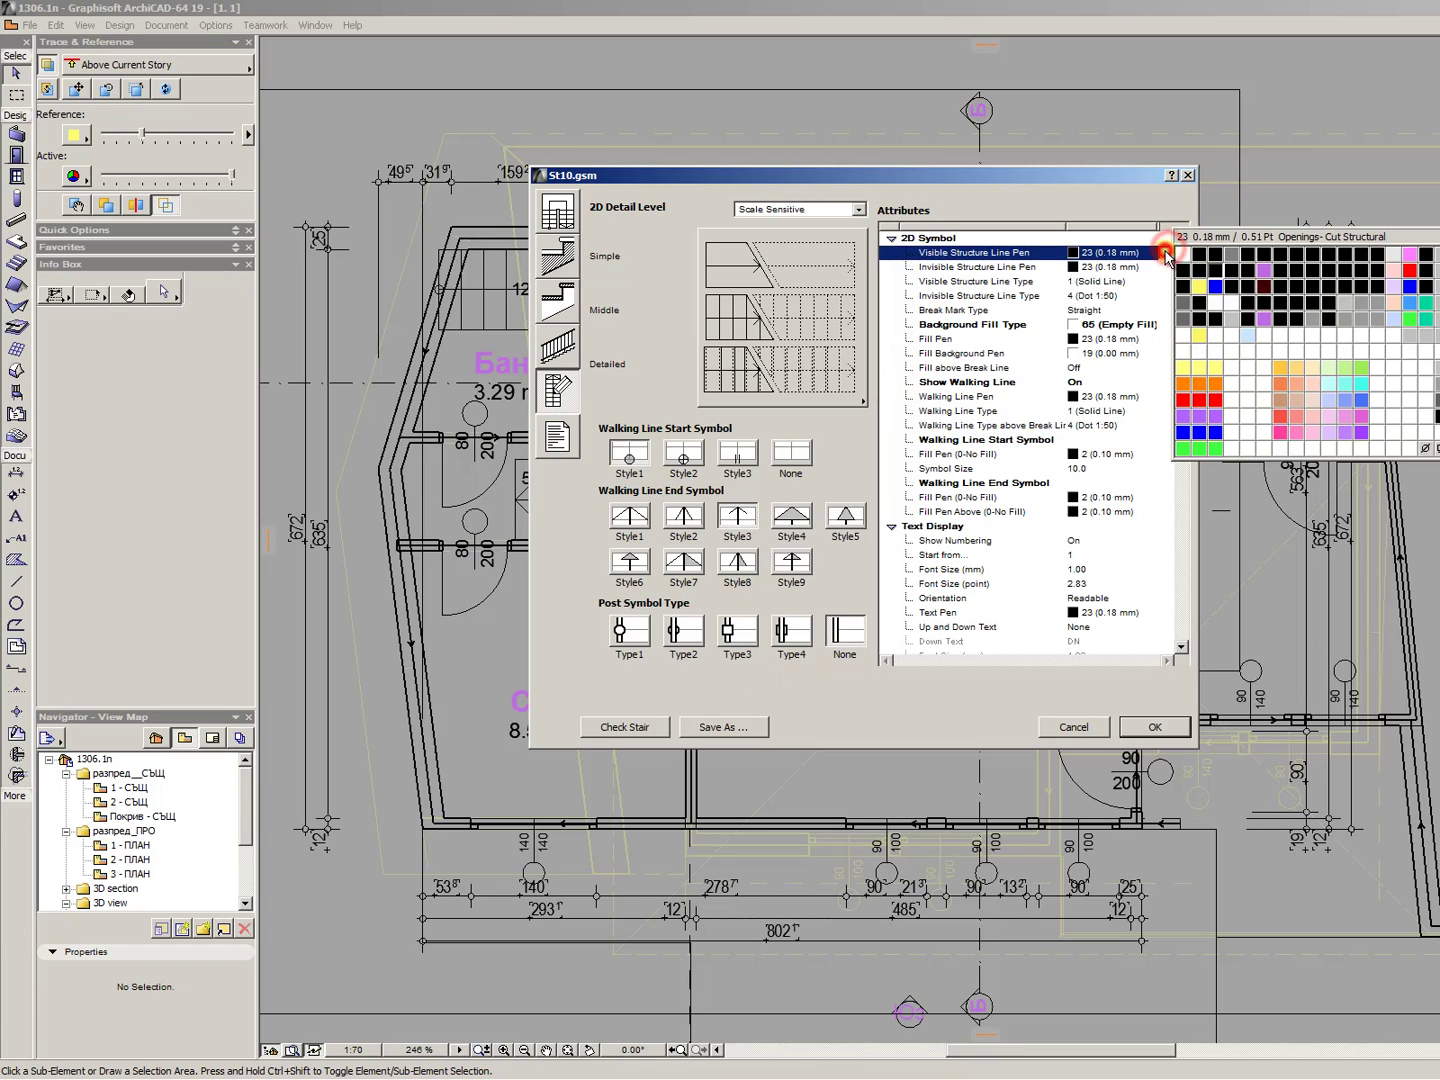
- Examine the tread and structure settings, checking the lower and upper floor connection dimensions and the structure's cut fill
left_click(562, 303)
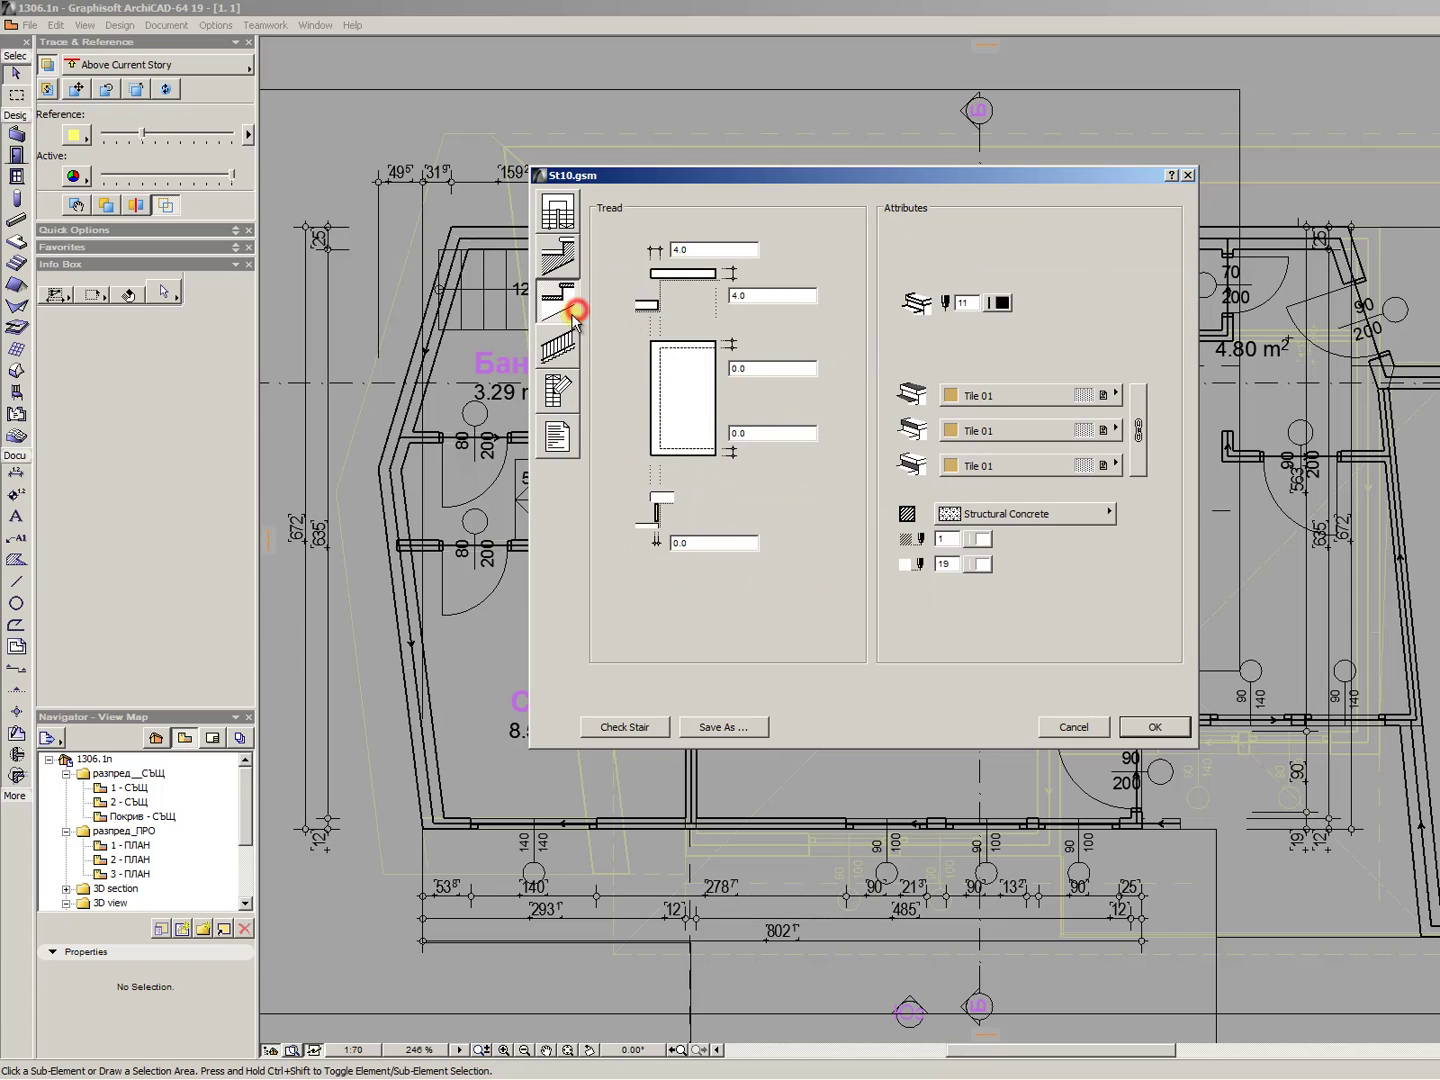
left_click(560, 258)
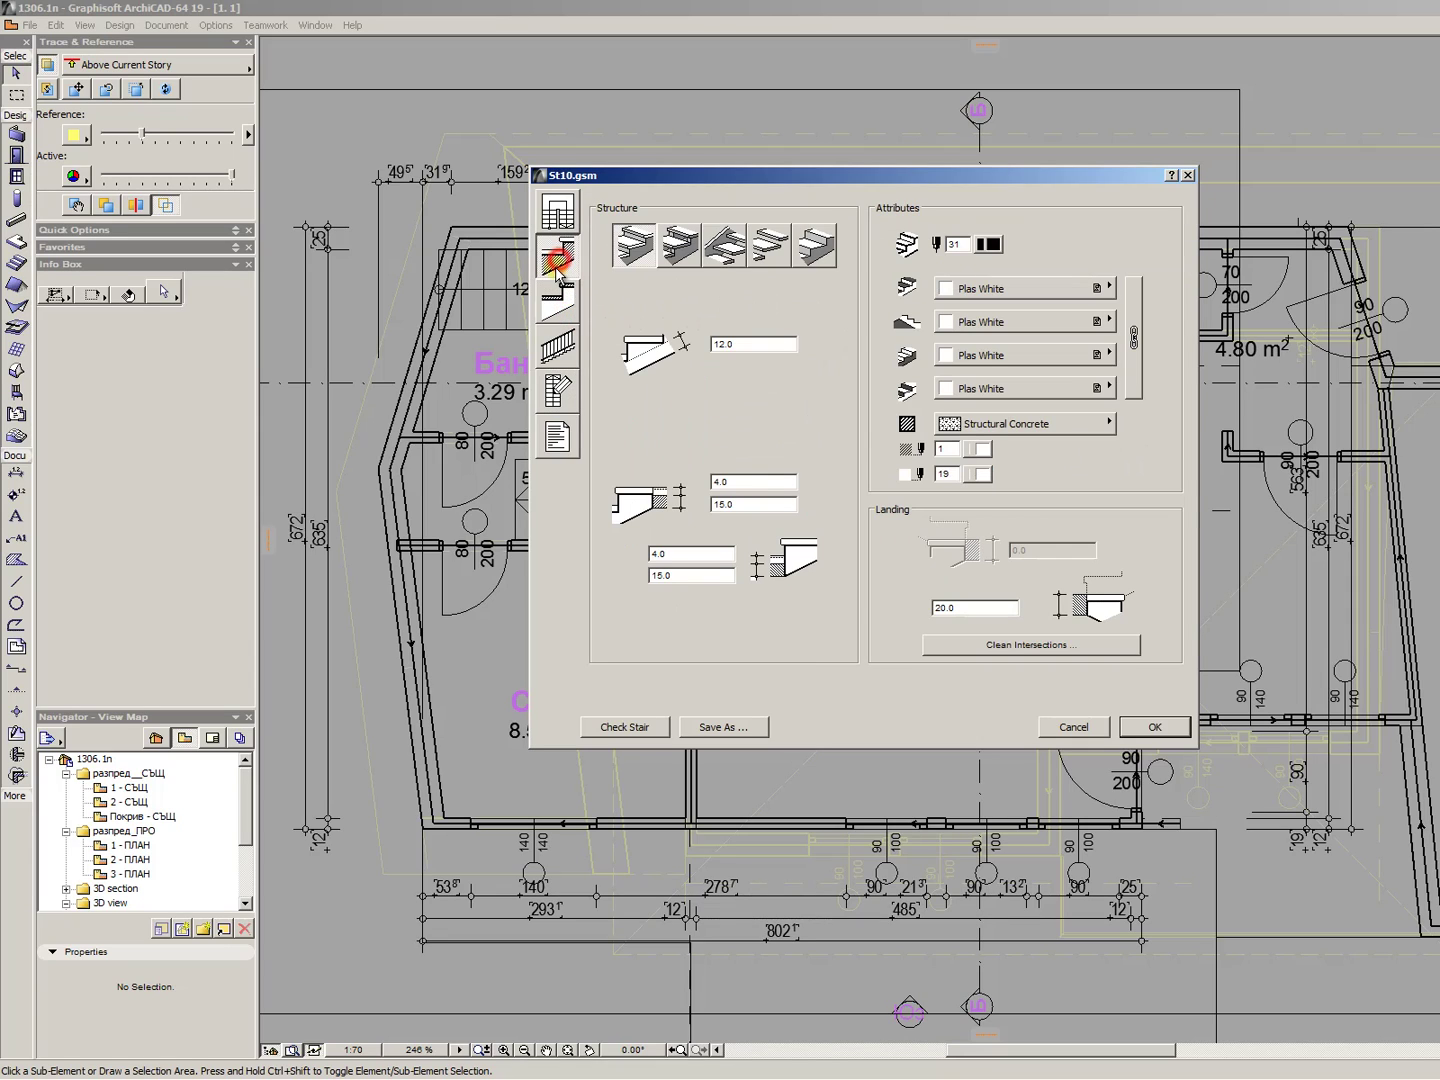
left_click(745, 507)
left_click(687, 588)
left_click(695, 554)
left_click(693, 580)
left_click(985, 435)
left_click(985, 435)
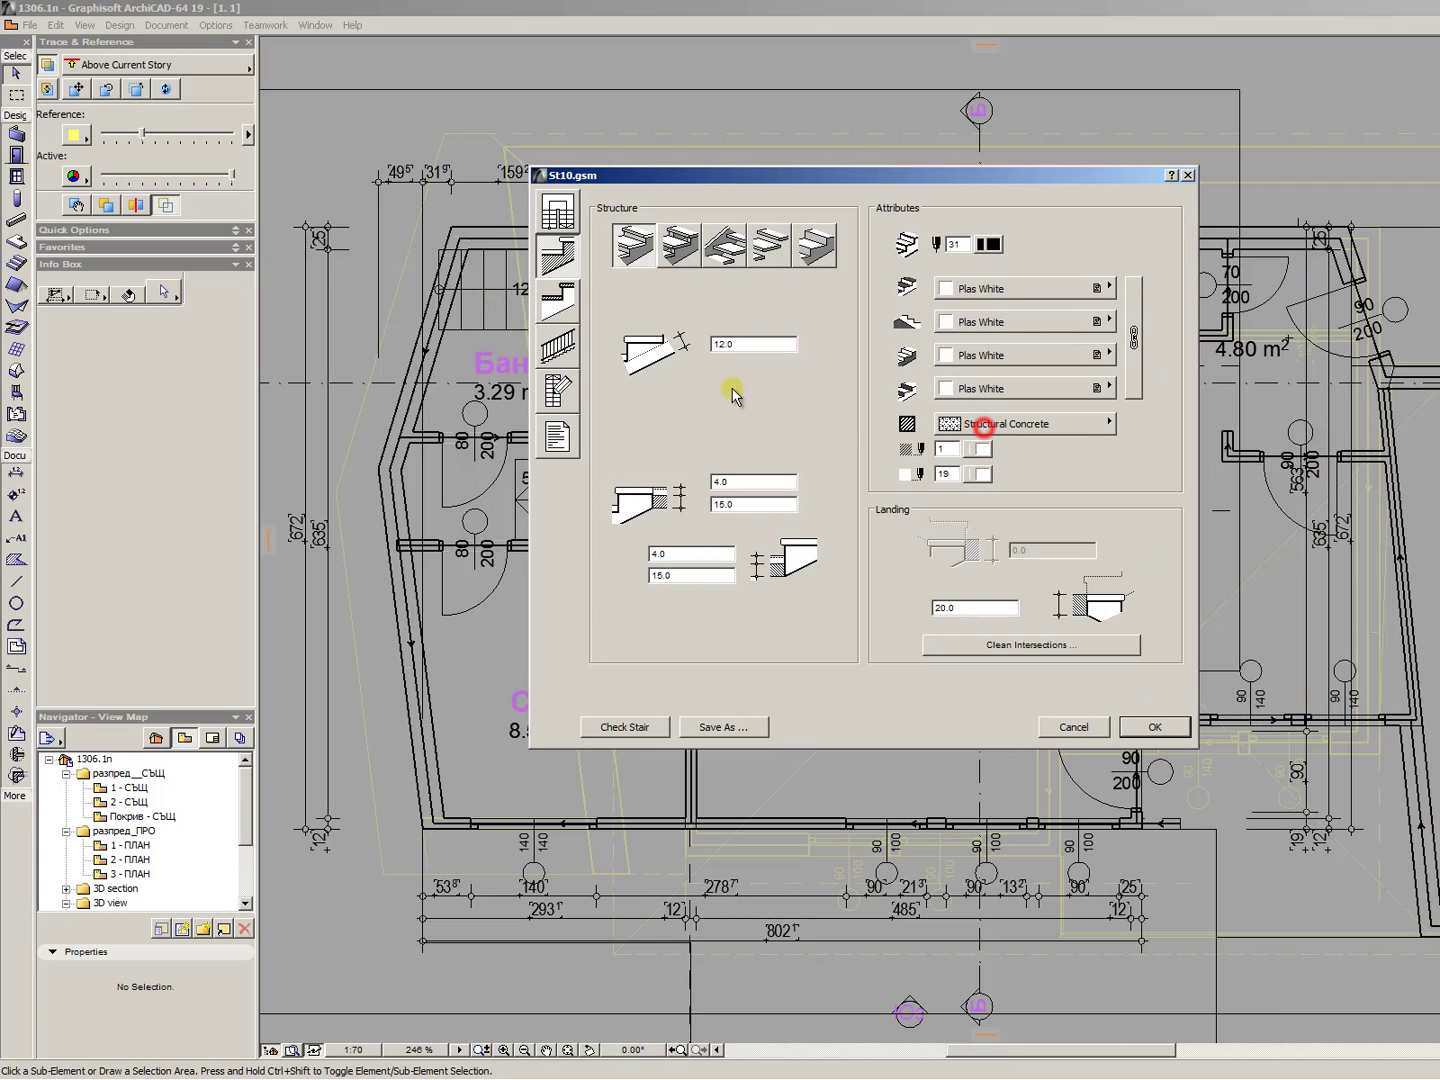
left_click(576, 333)
left_click(574, 300)
left_click(558, 255)
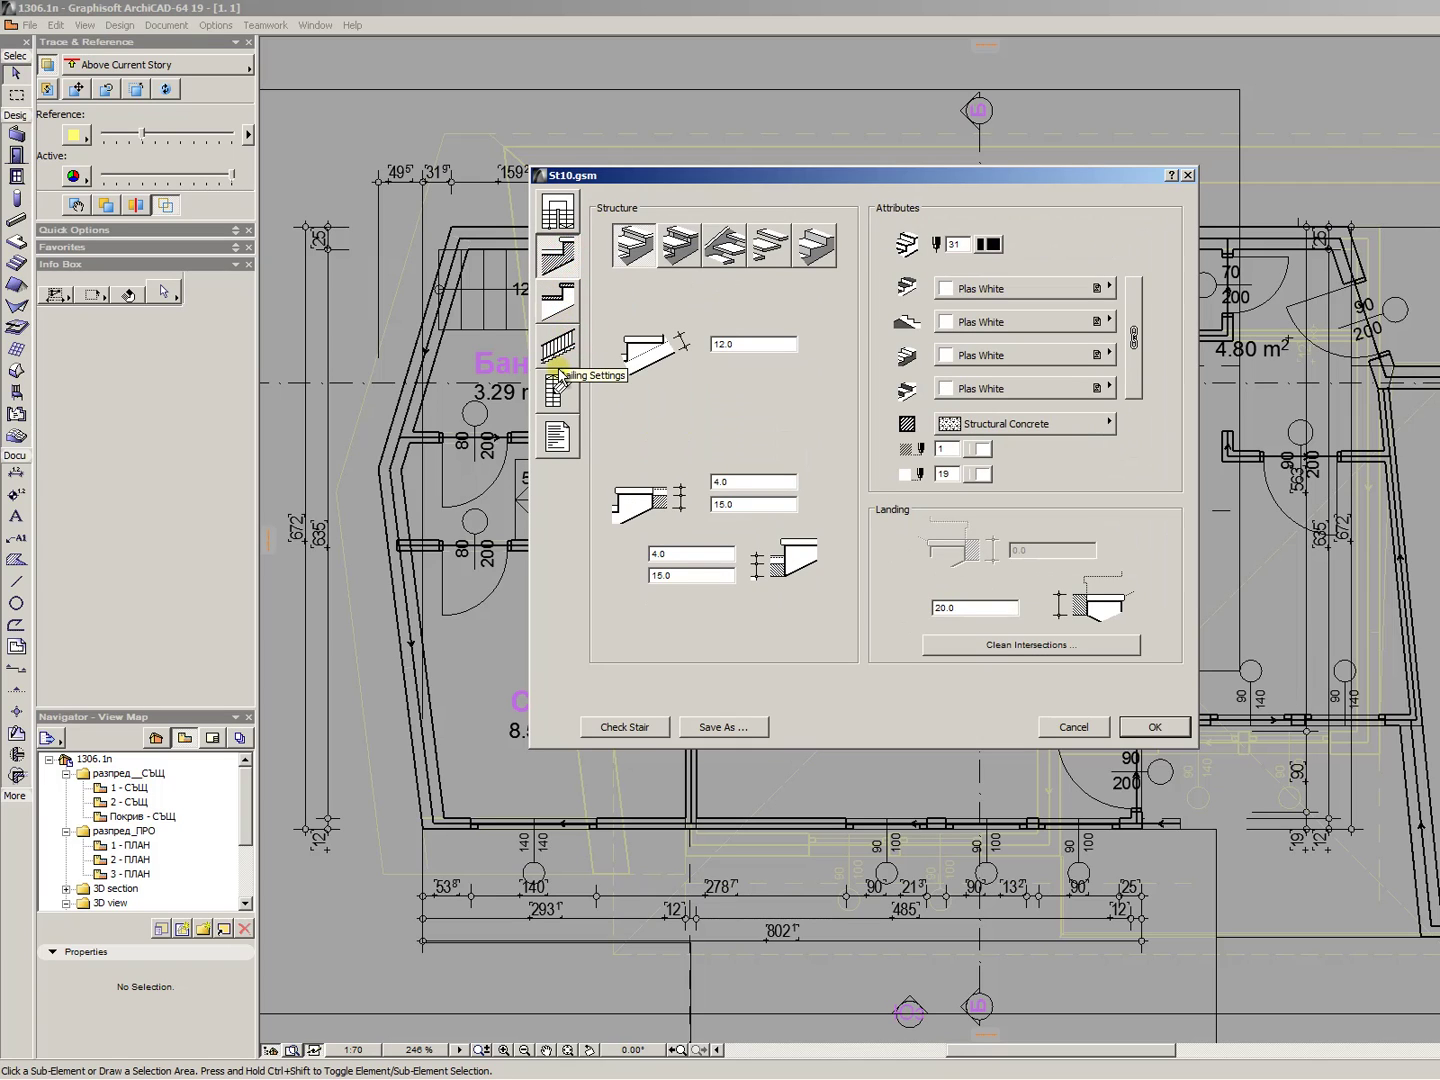
- Choose pen 31 as the line pen of the stair structure
left_click(994, 243)
left_click(990, 243)
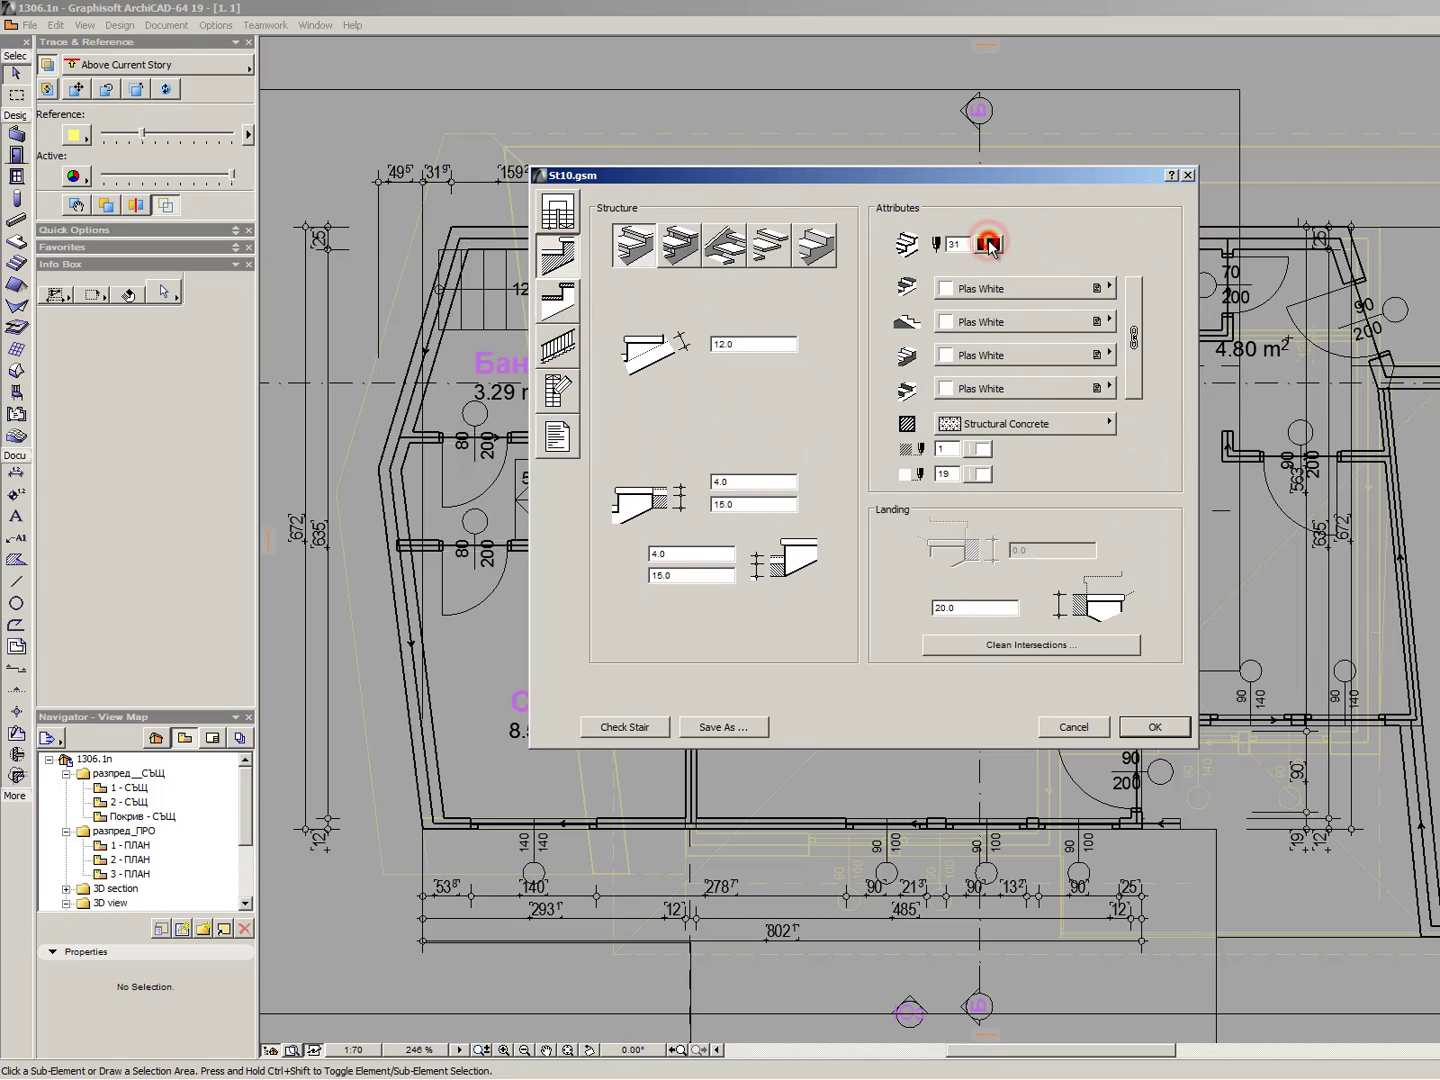
left_click(990, 243)
left_click(988, 243)
left_click(1080, 228)
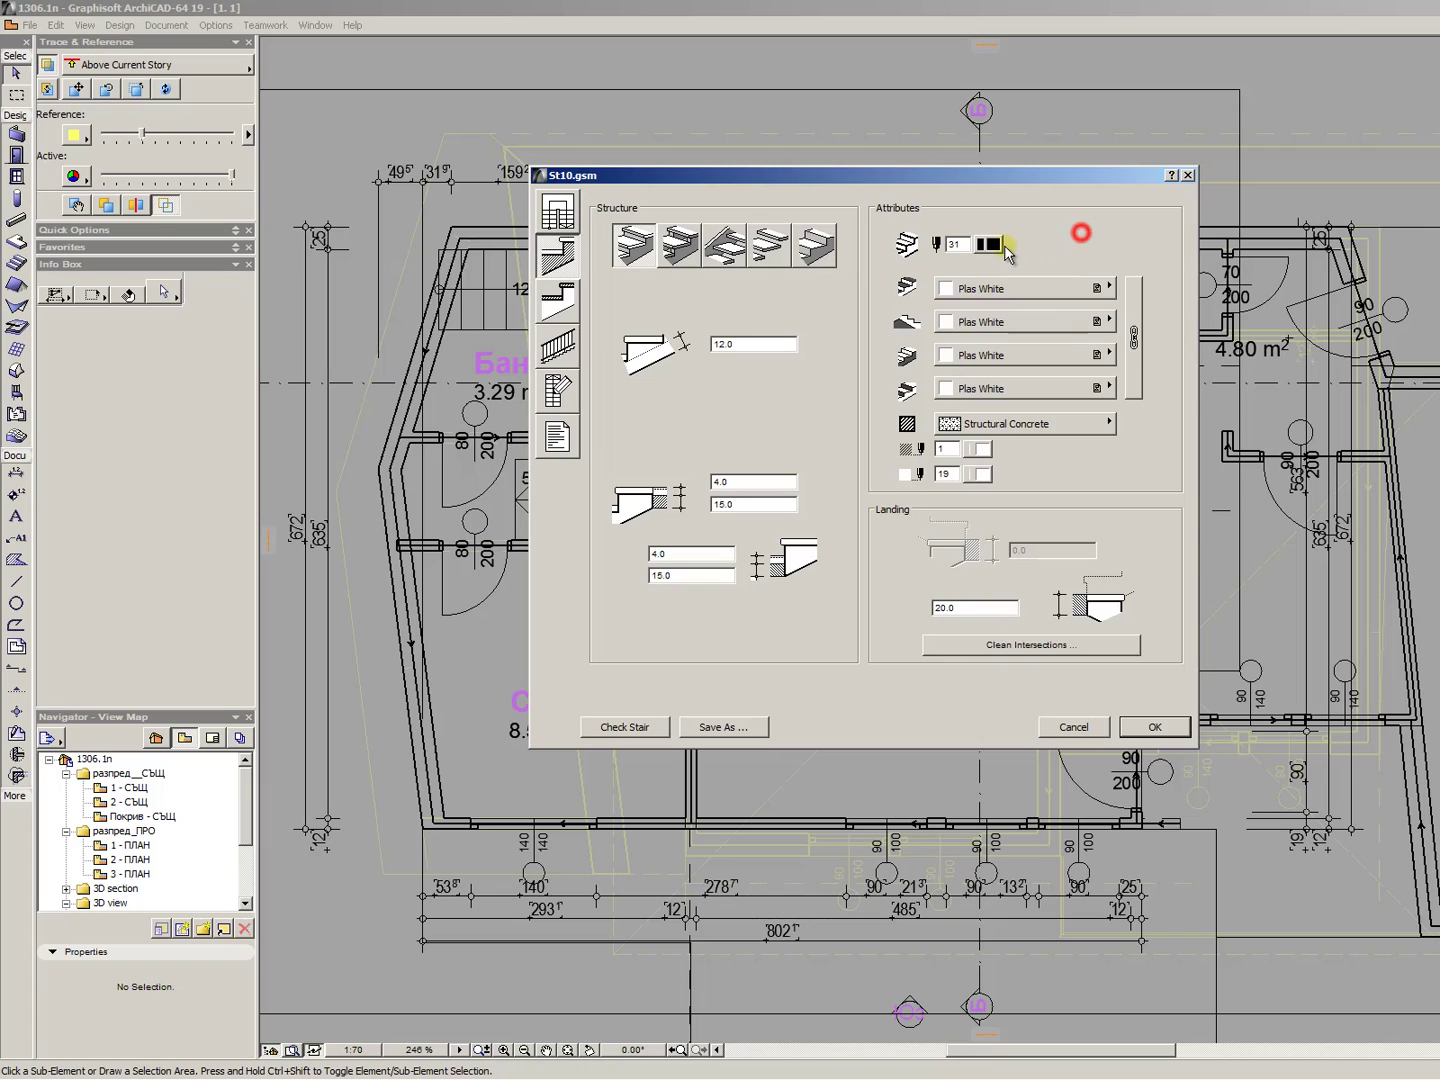
left_click(995, 245)
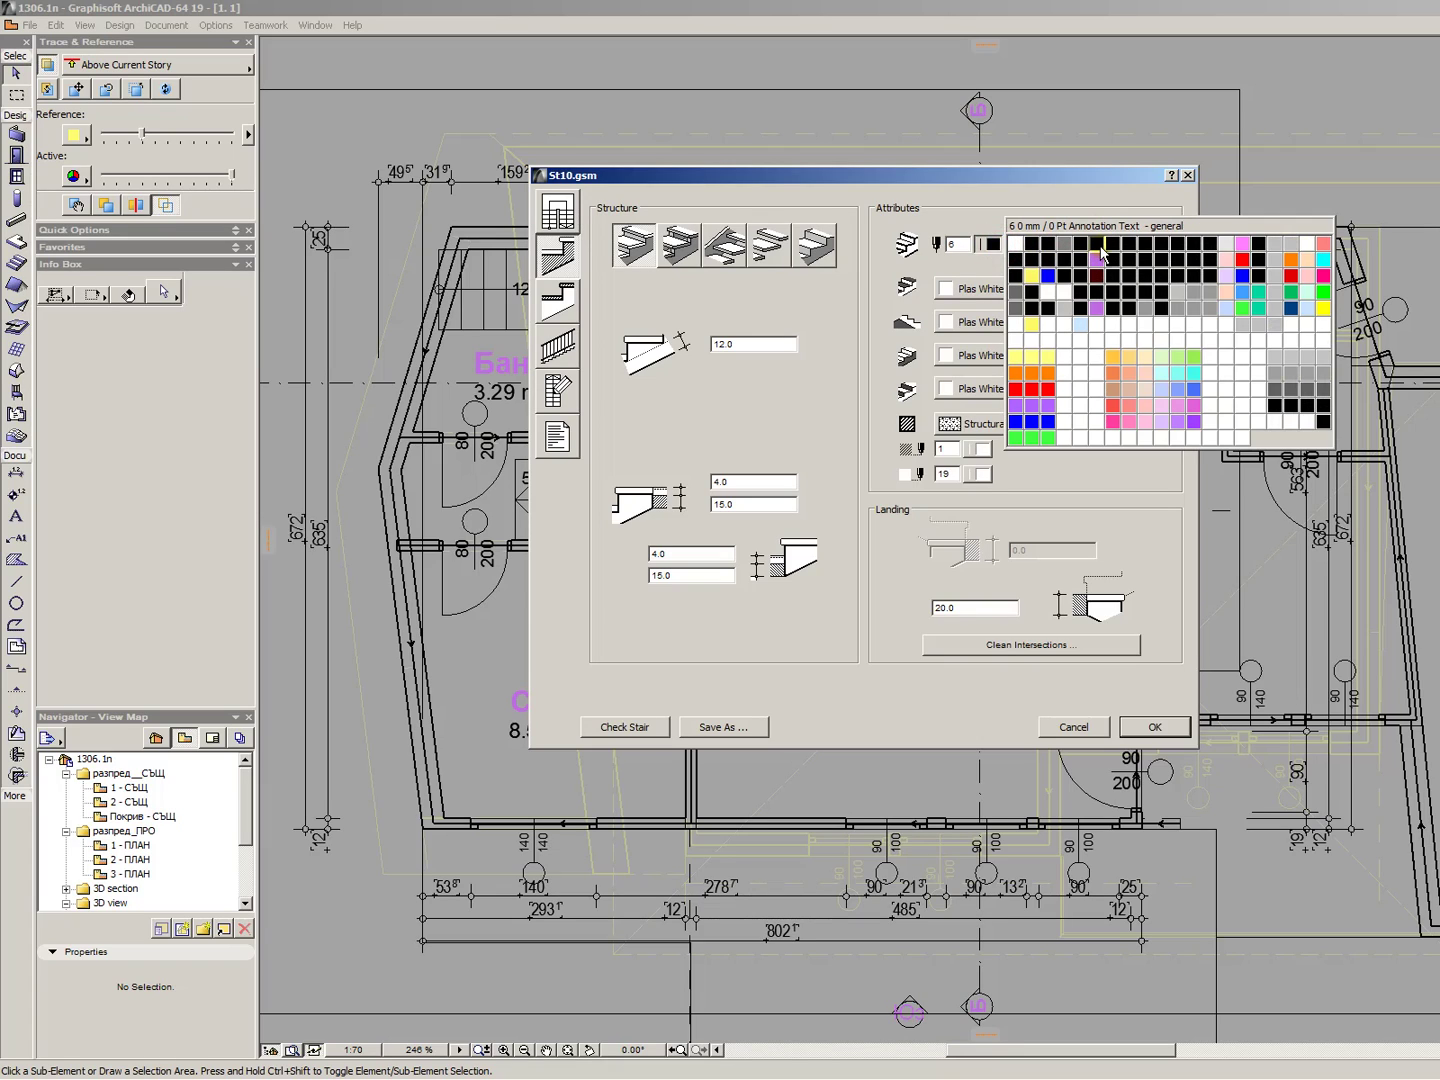
left_click(1177, 260)
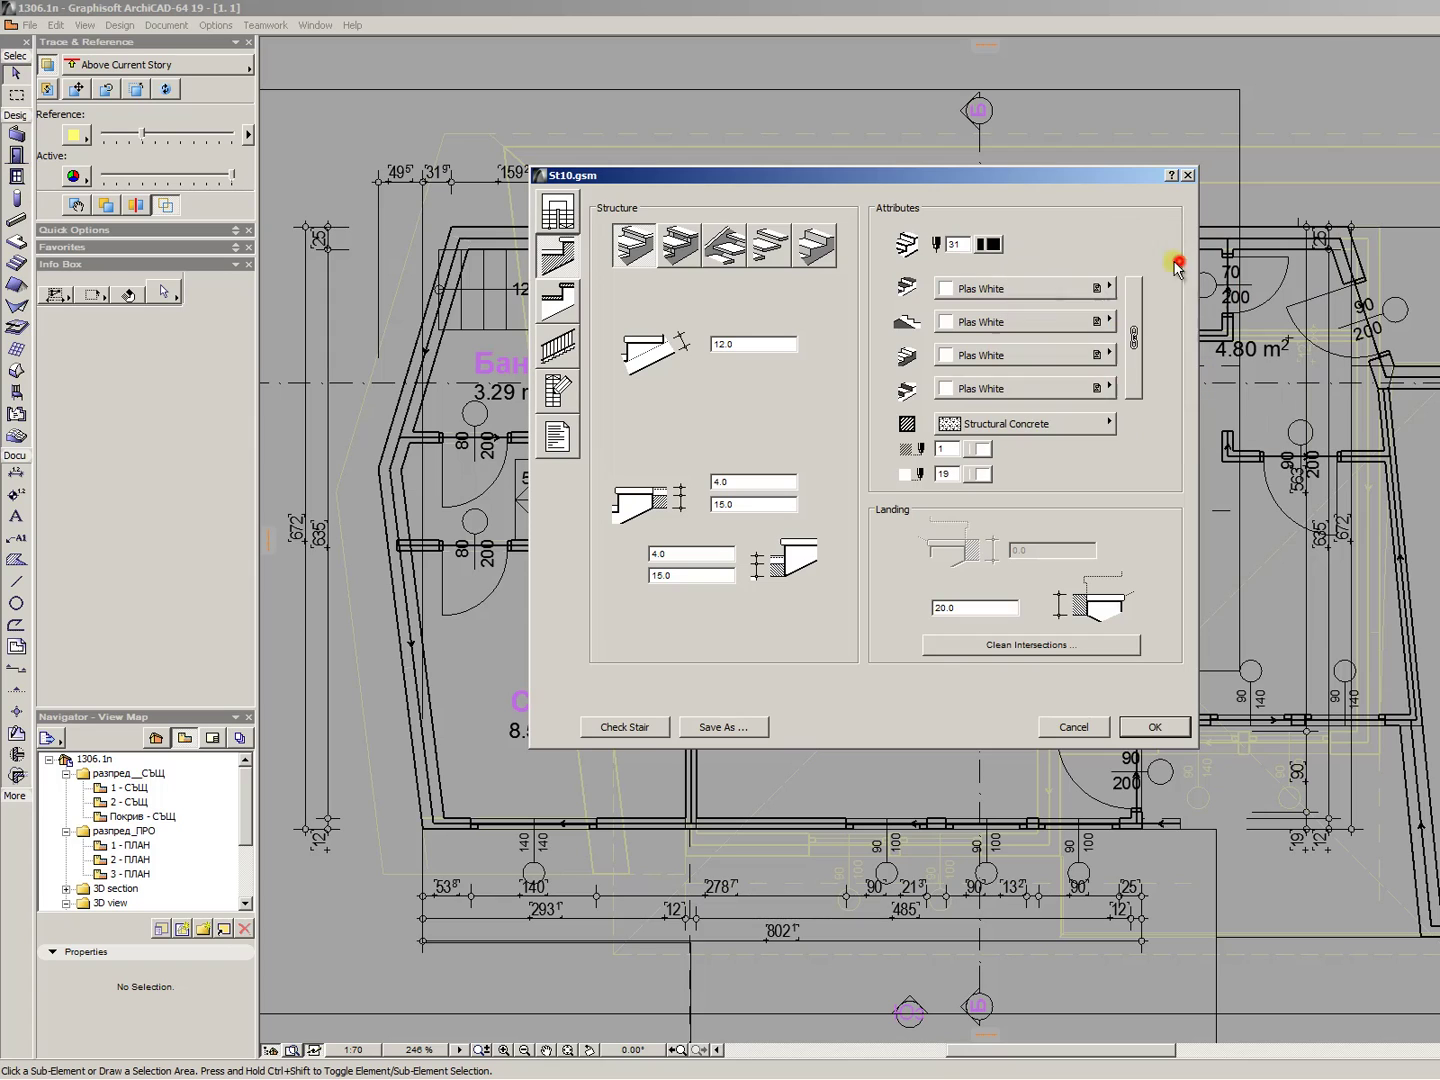
- Set the structure's cut fill to Empty Fill and its fill background pen to 2
left_click(962, 424)
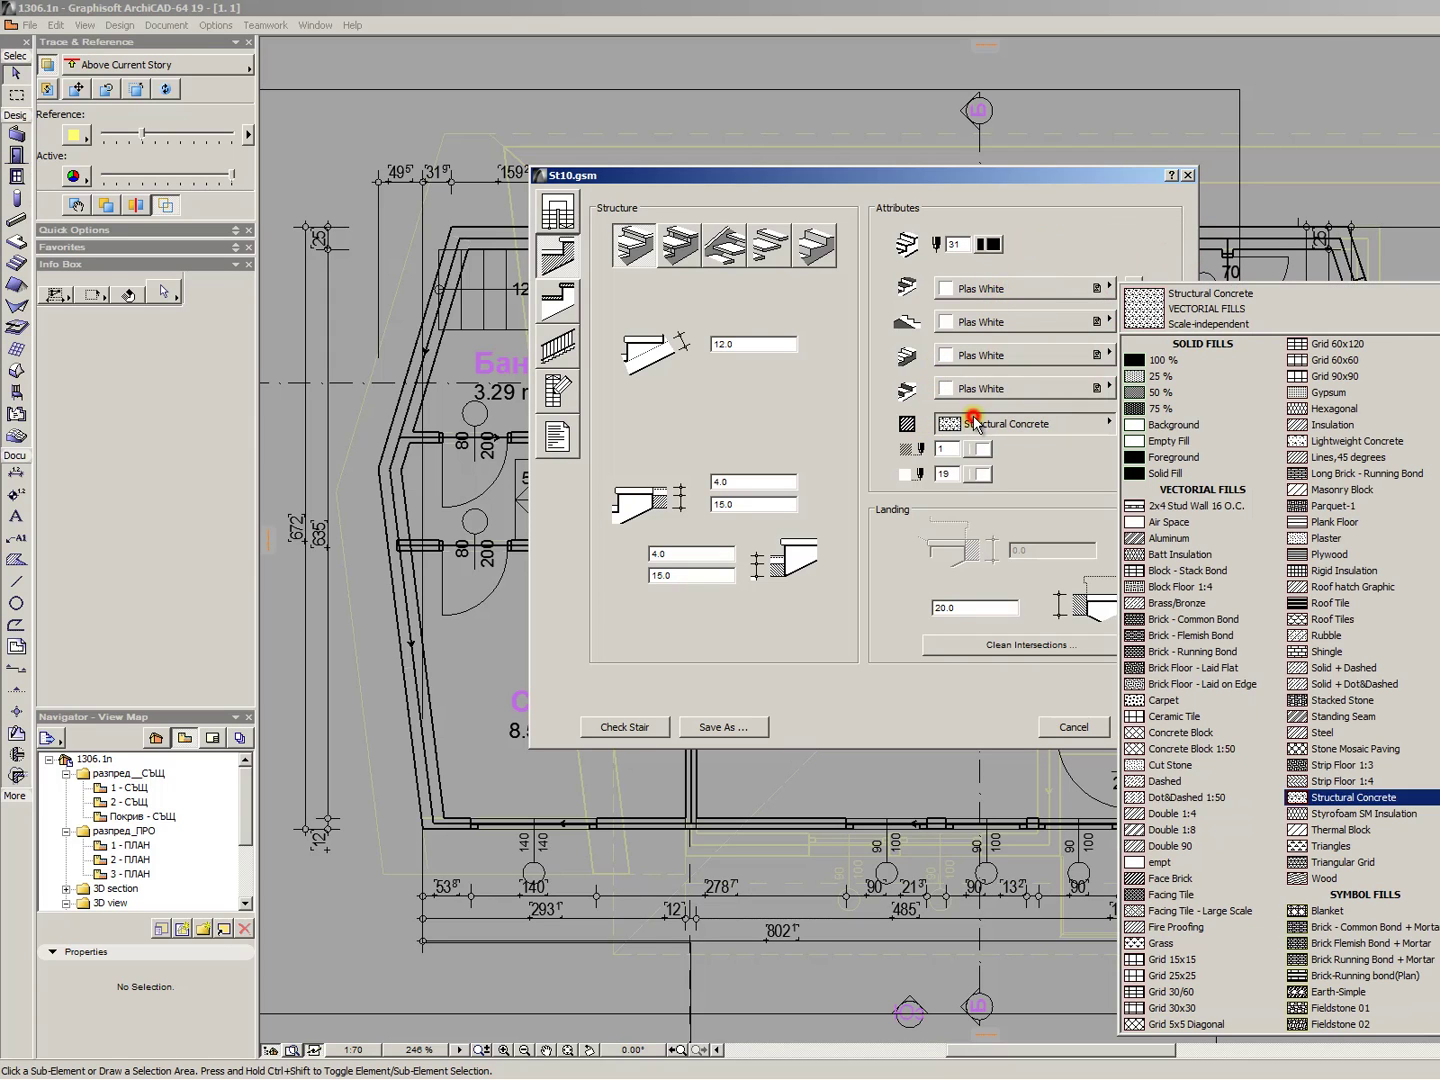
left_click(1174, 434)
left_click(990, 483)
left_click(991, 479)
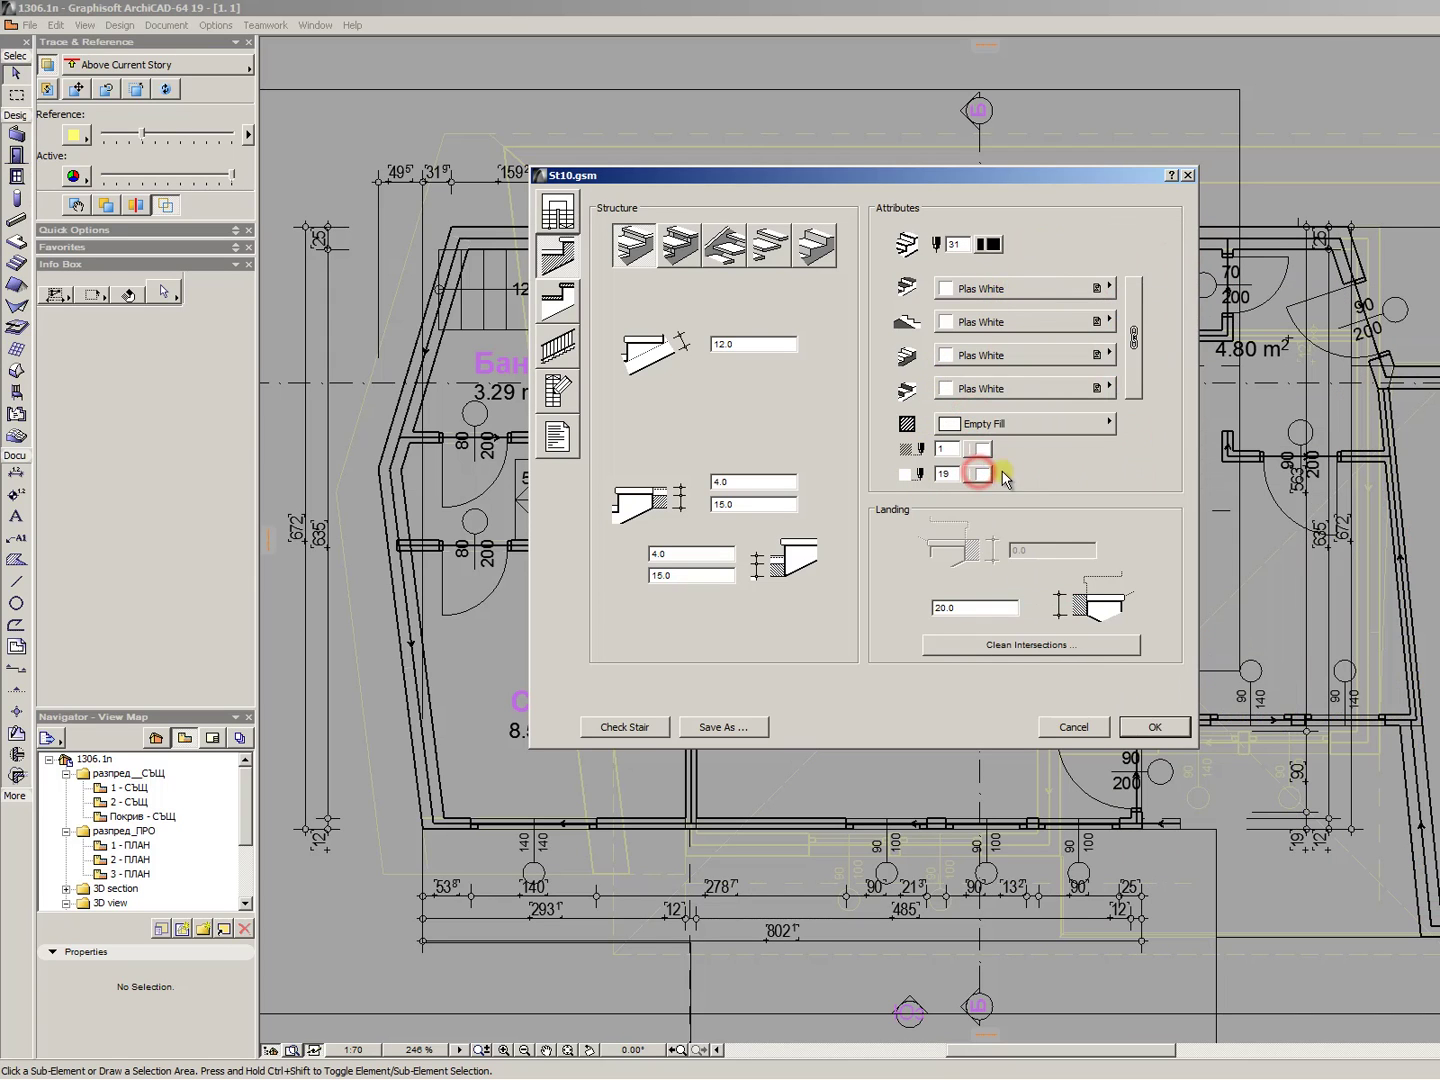
left_click(991, 479)
left_click(1028, 477)
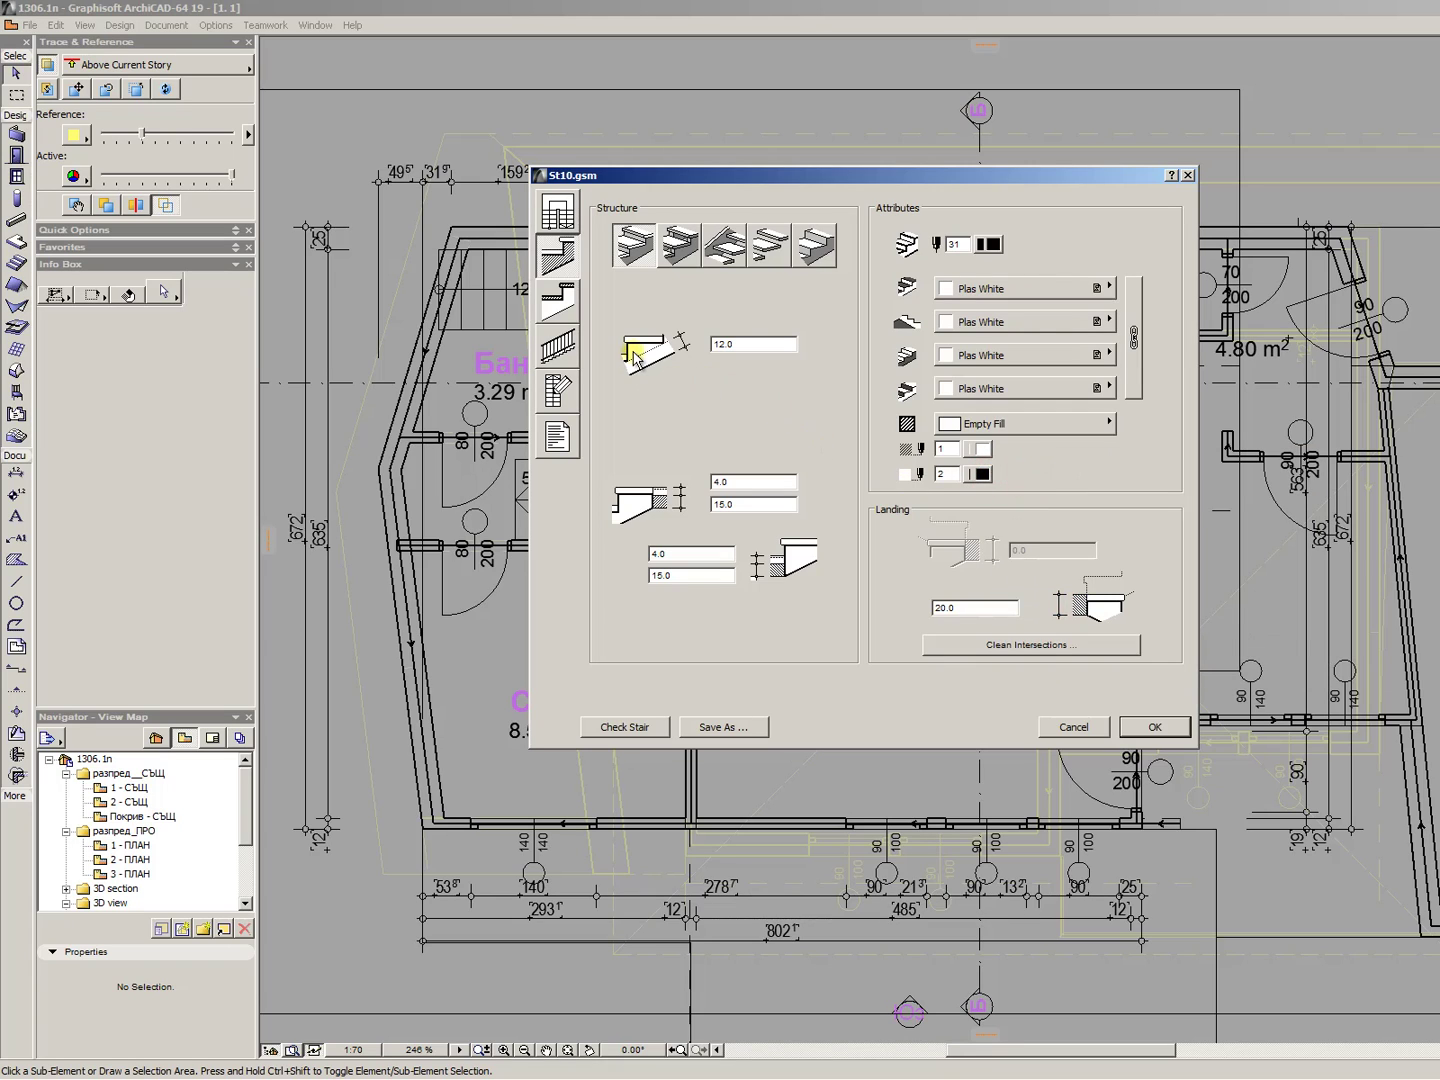
- Give the treads line pen 11 and the Empty Fill cut fill with a transparent fill background pen
left_click(558, 296)
left_click(1001, 302)
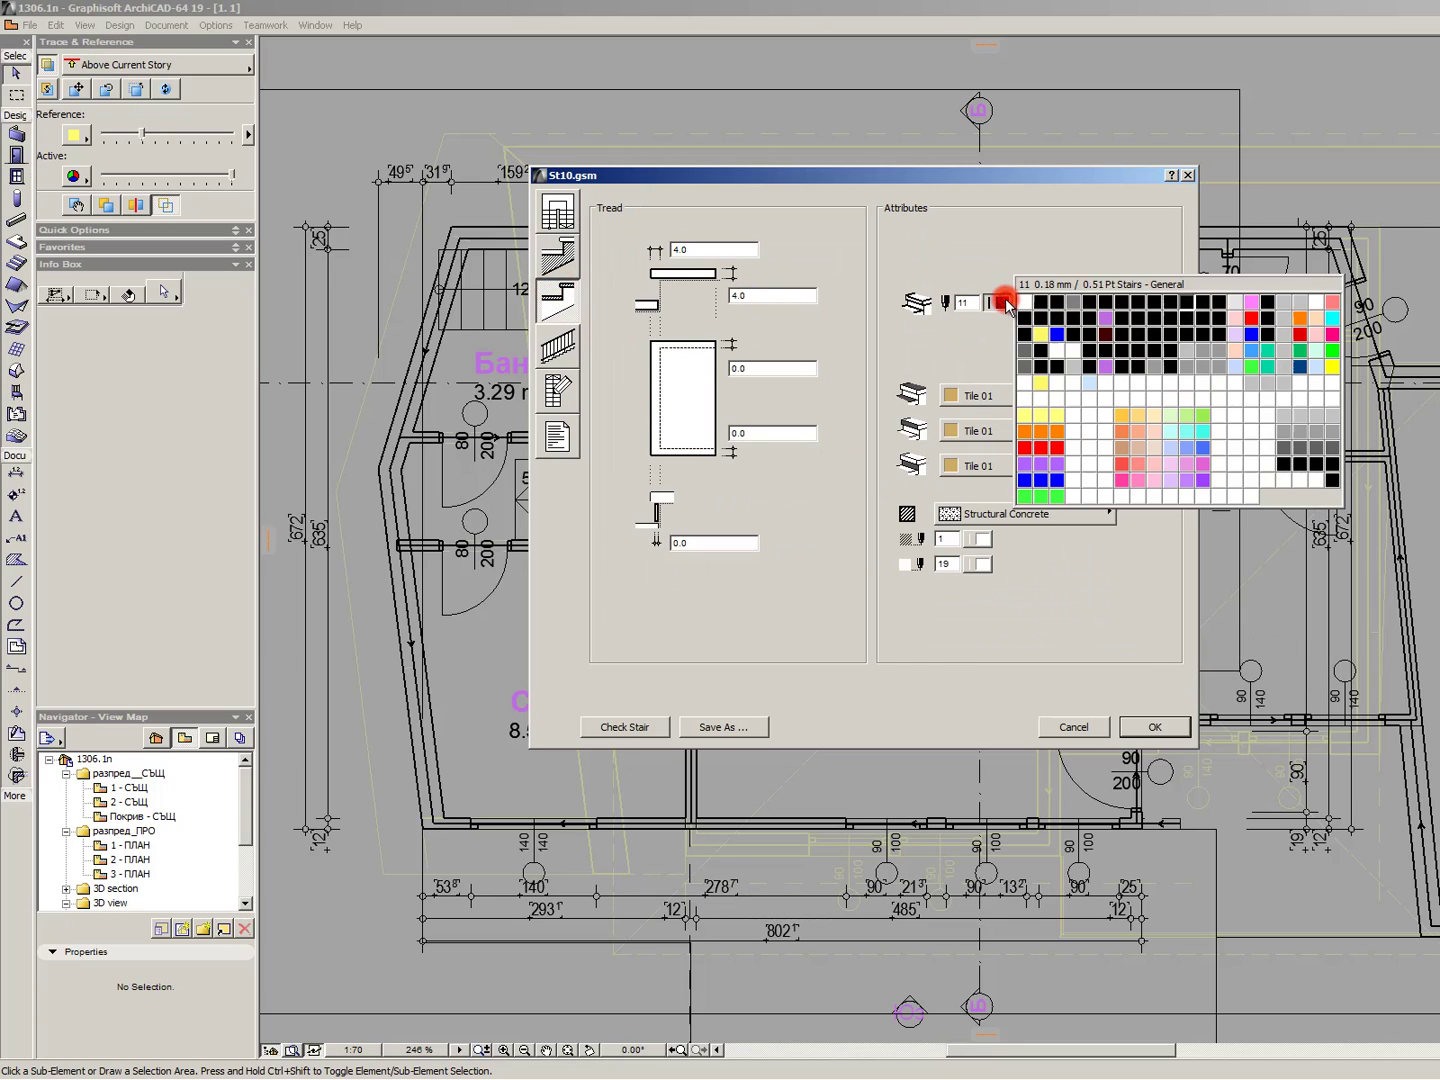
left_click(1186, 302)
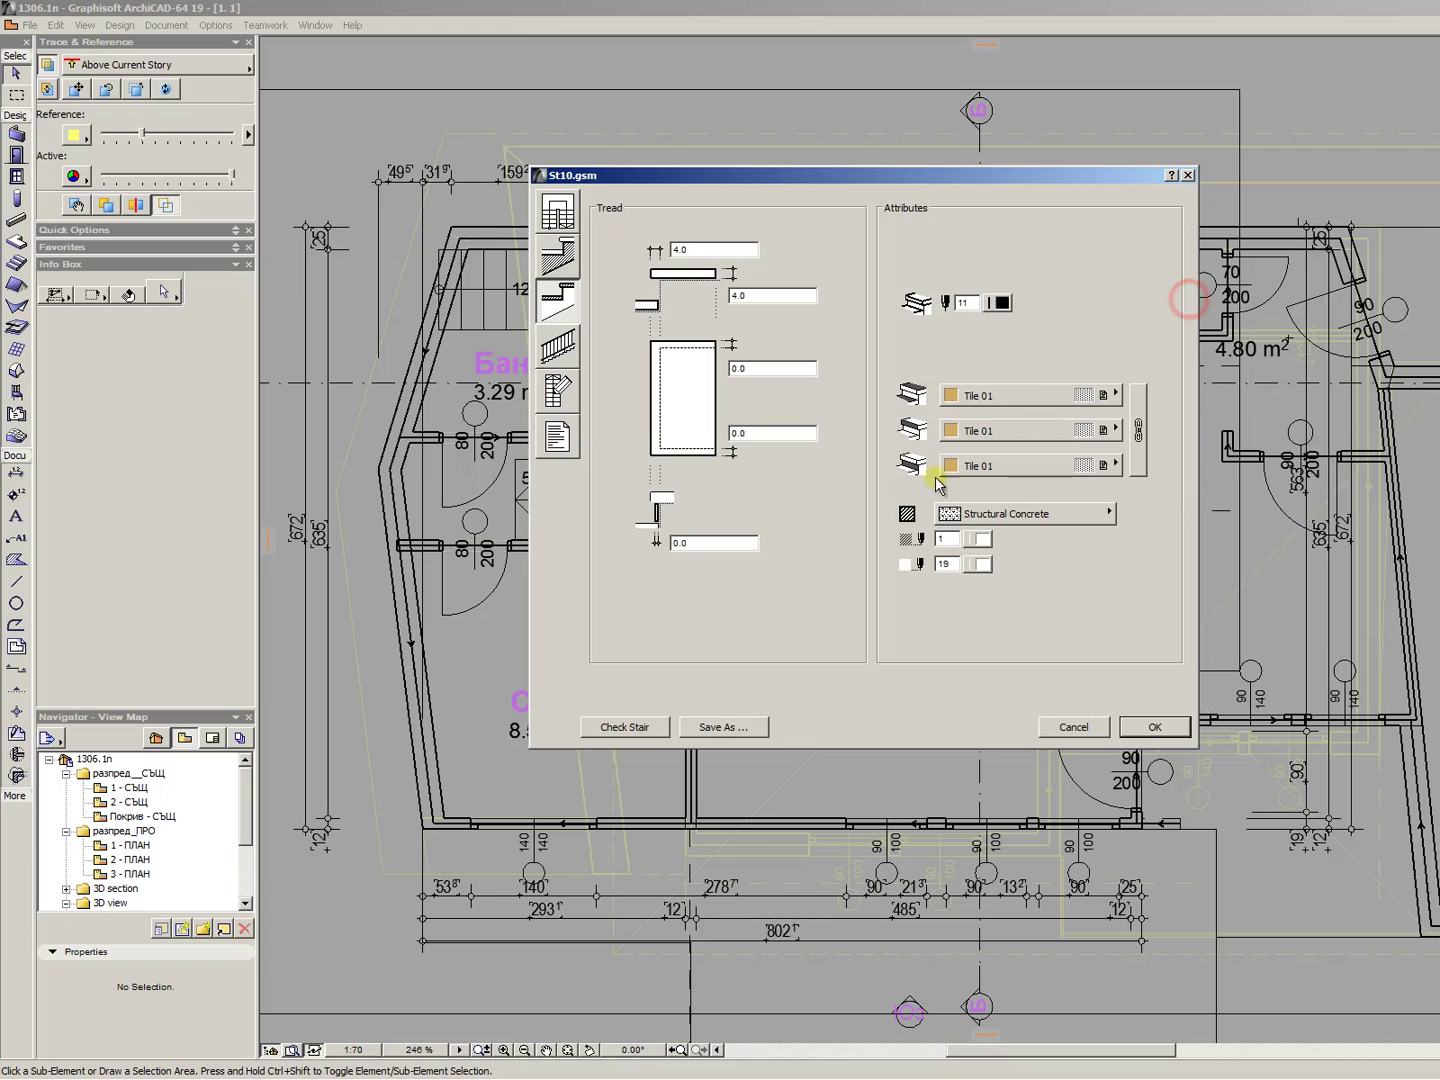
left_click(991, 513)
left_click(1185, 445)
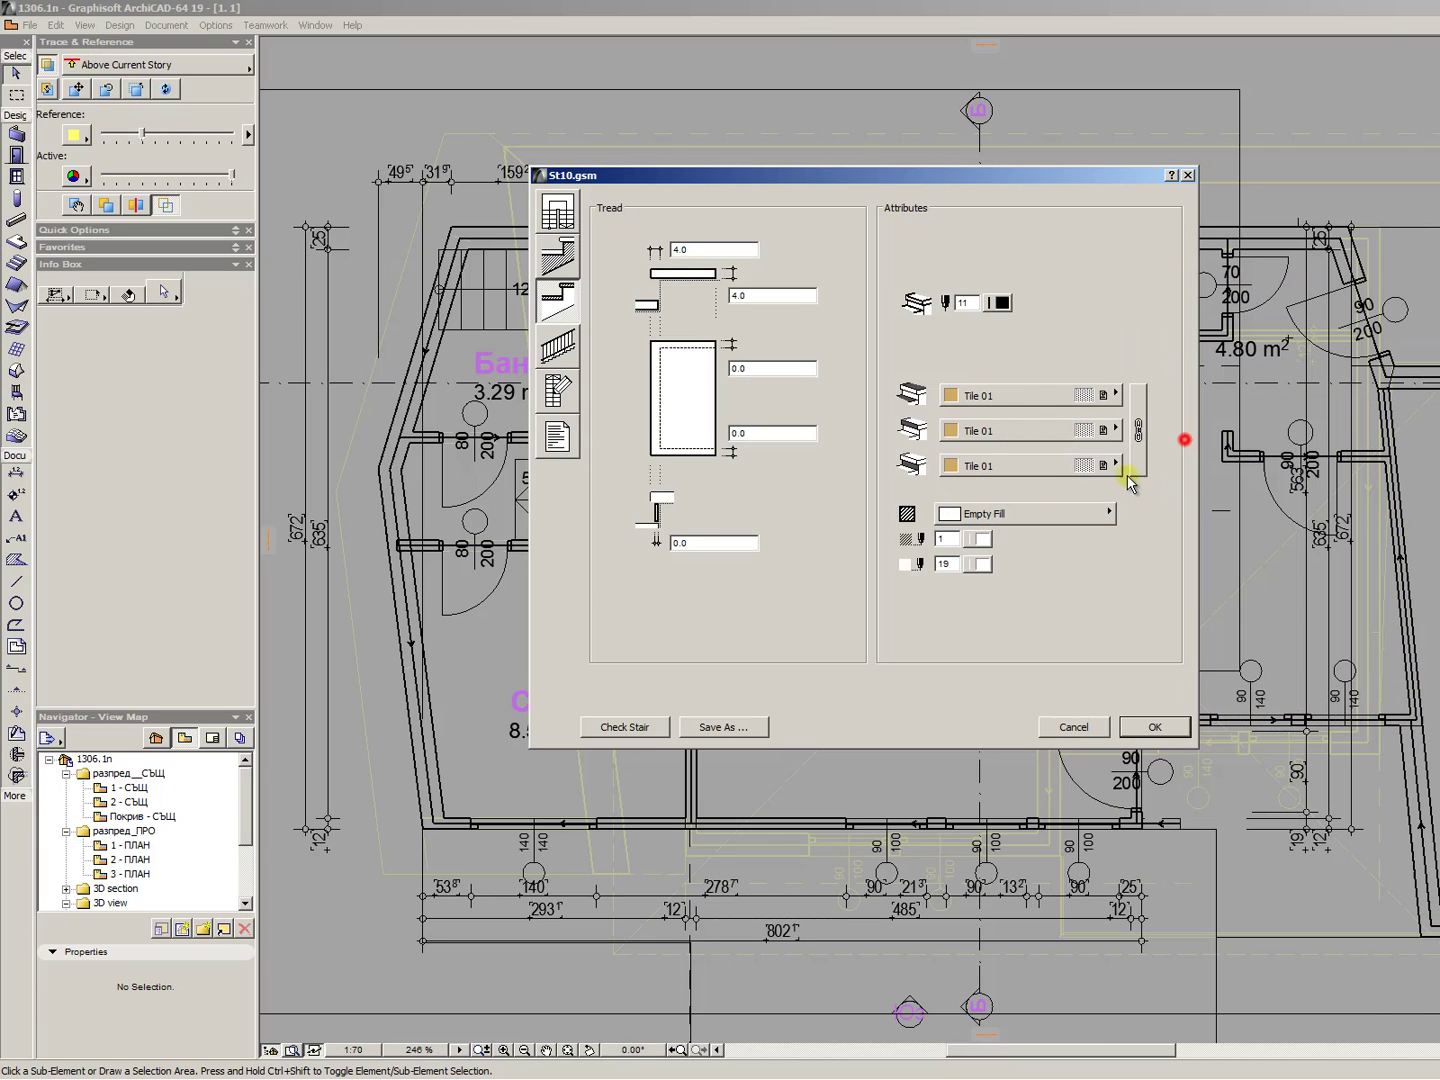
left_click(988, 565)
left_click(1246, 758)
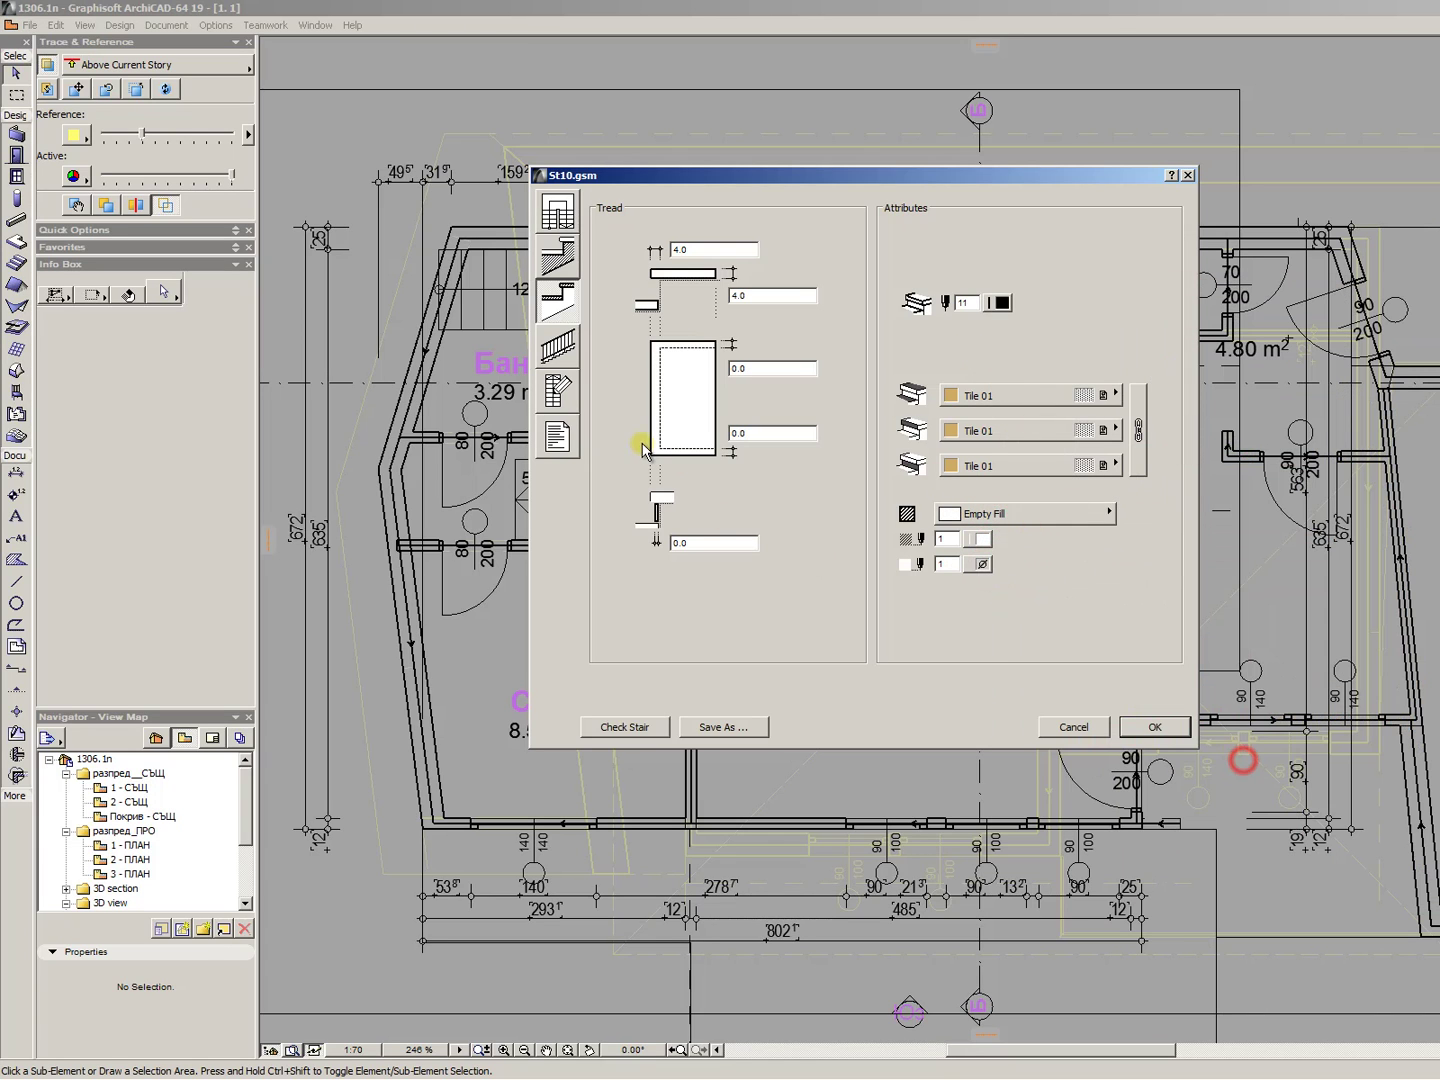
- Set the 2D symbol's Visible and Invisible Structure Line Pens to 11
left_click(558, 347)
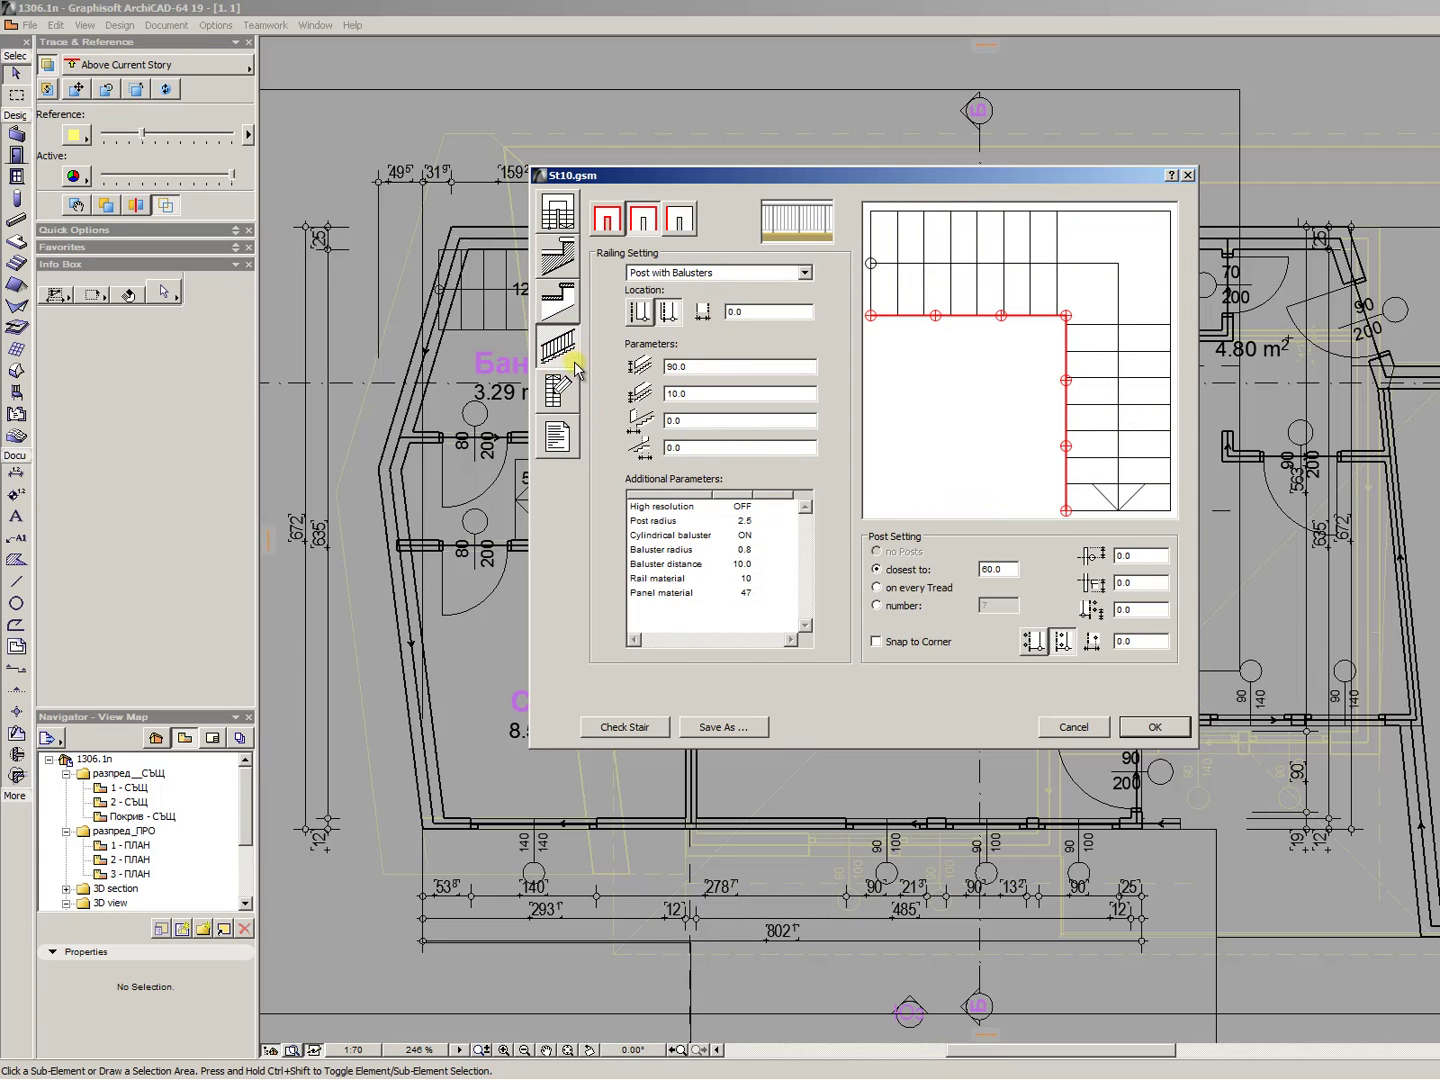
left_click(557, 388)
left_click(1164, 253)
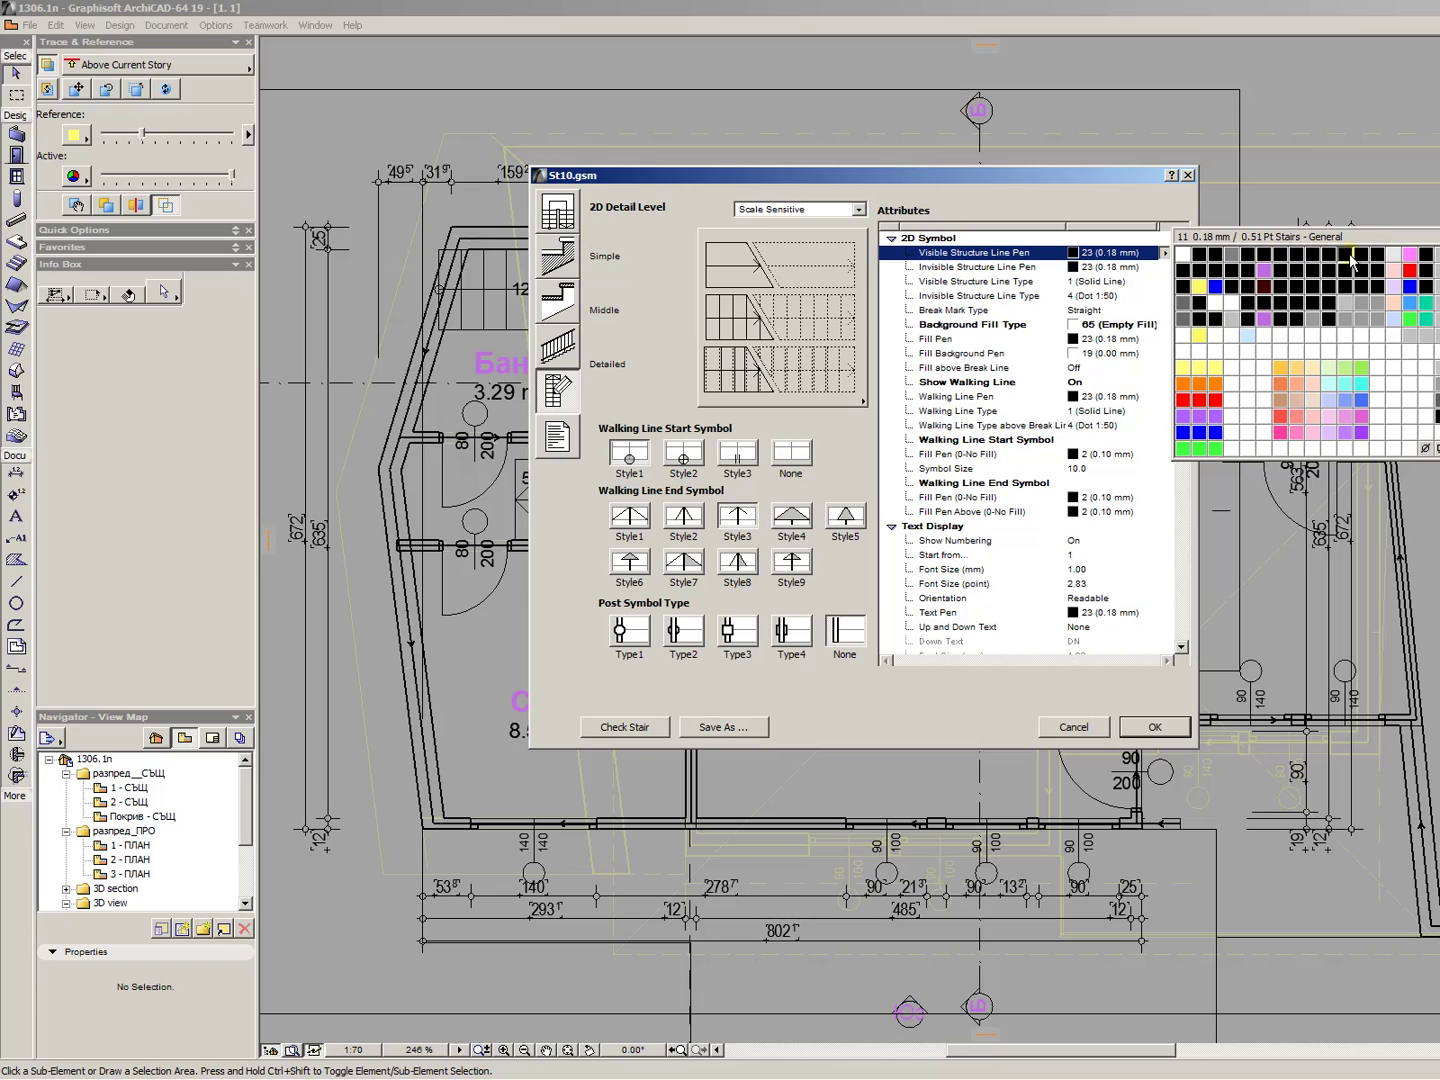
left_click(1350, 258)
left_click(1120, 267)
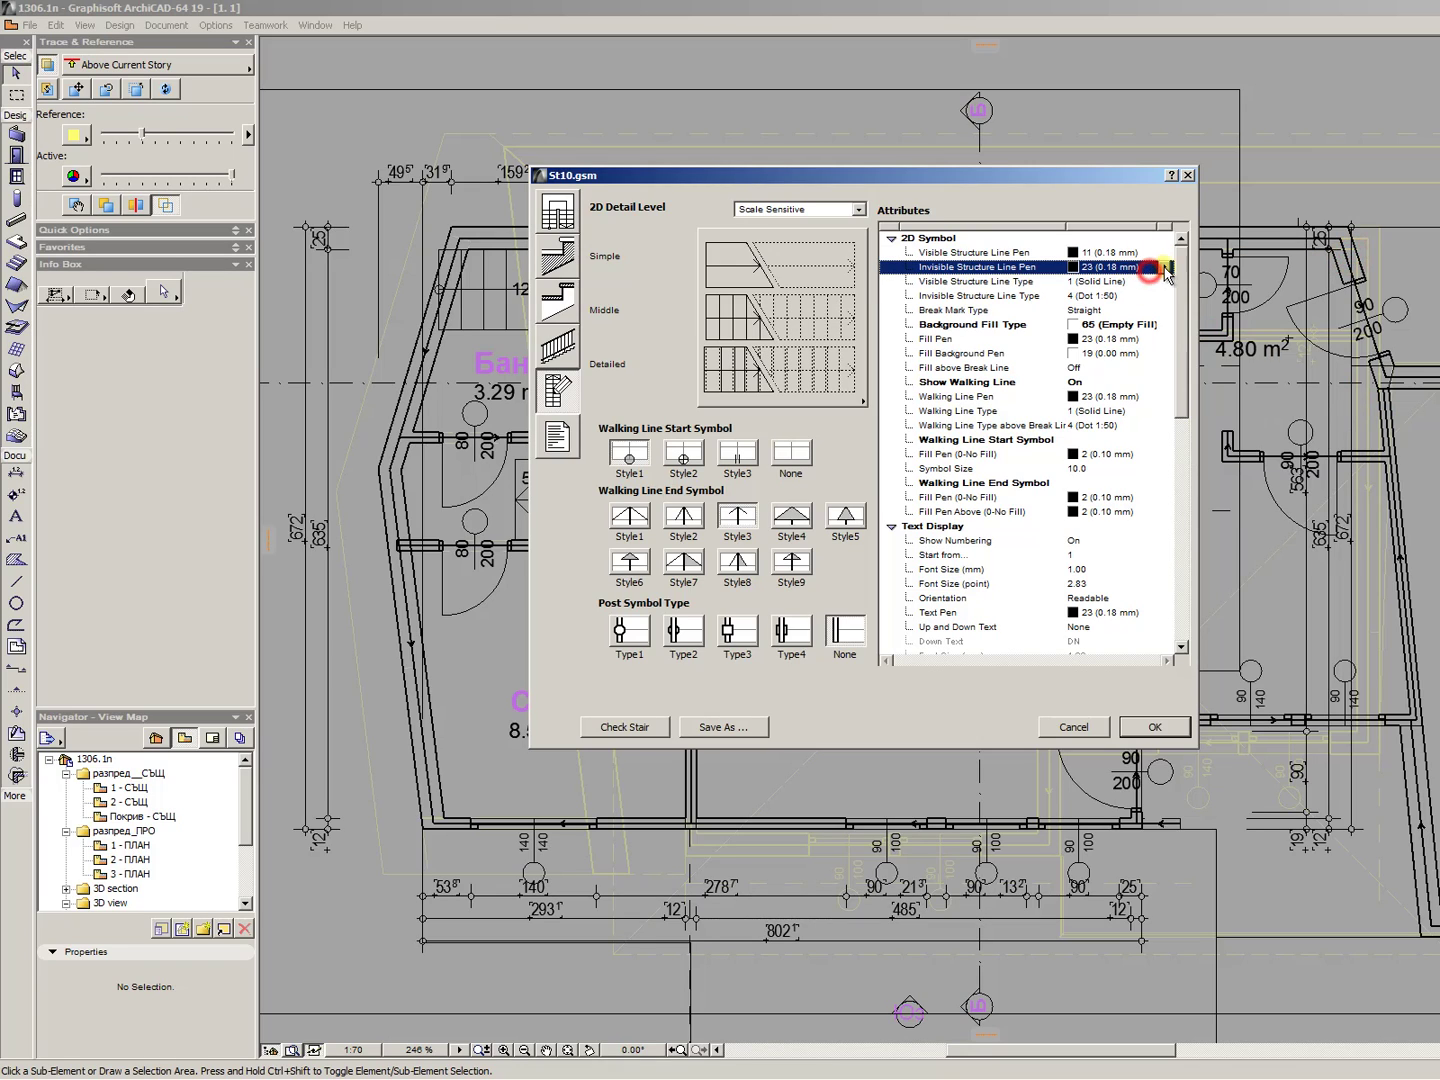
left_click(1164, 267)
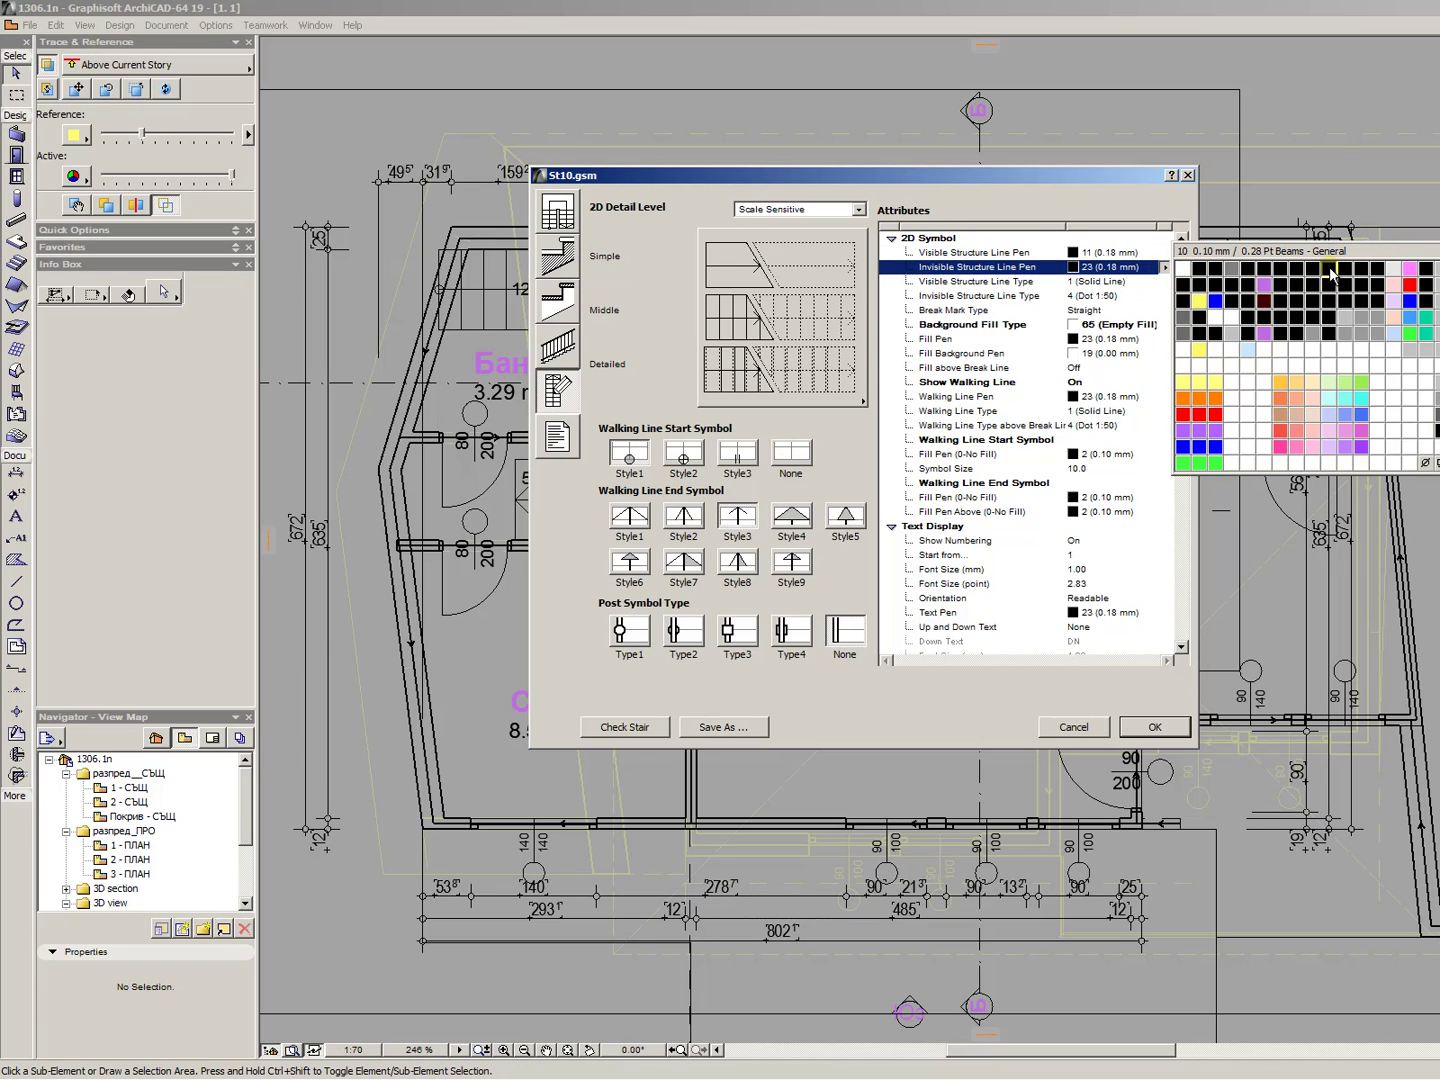
left_click(1347, 270)
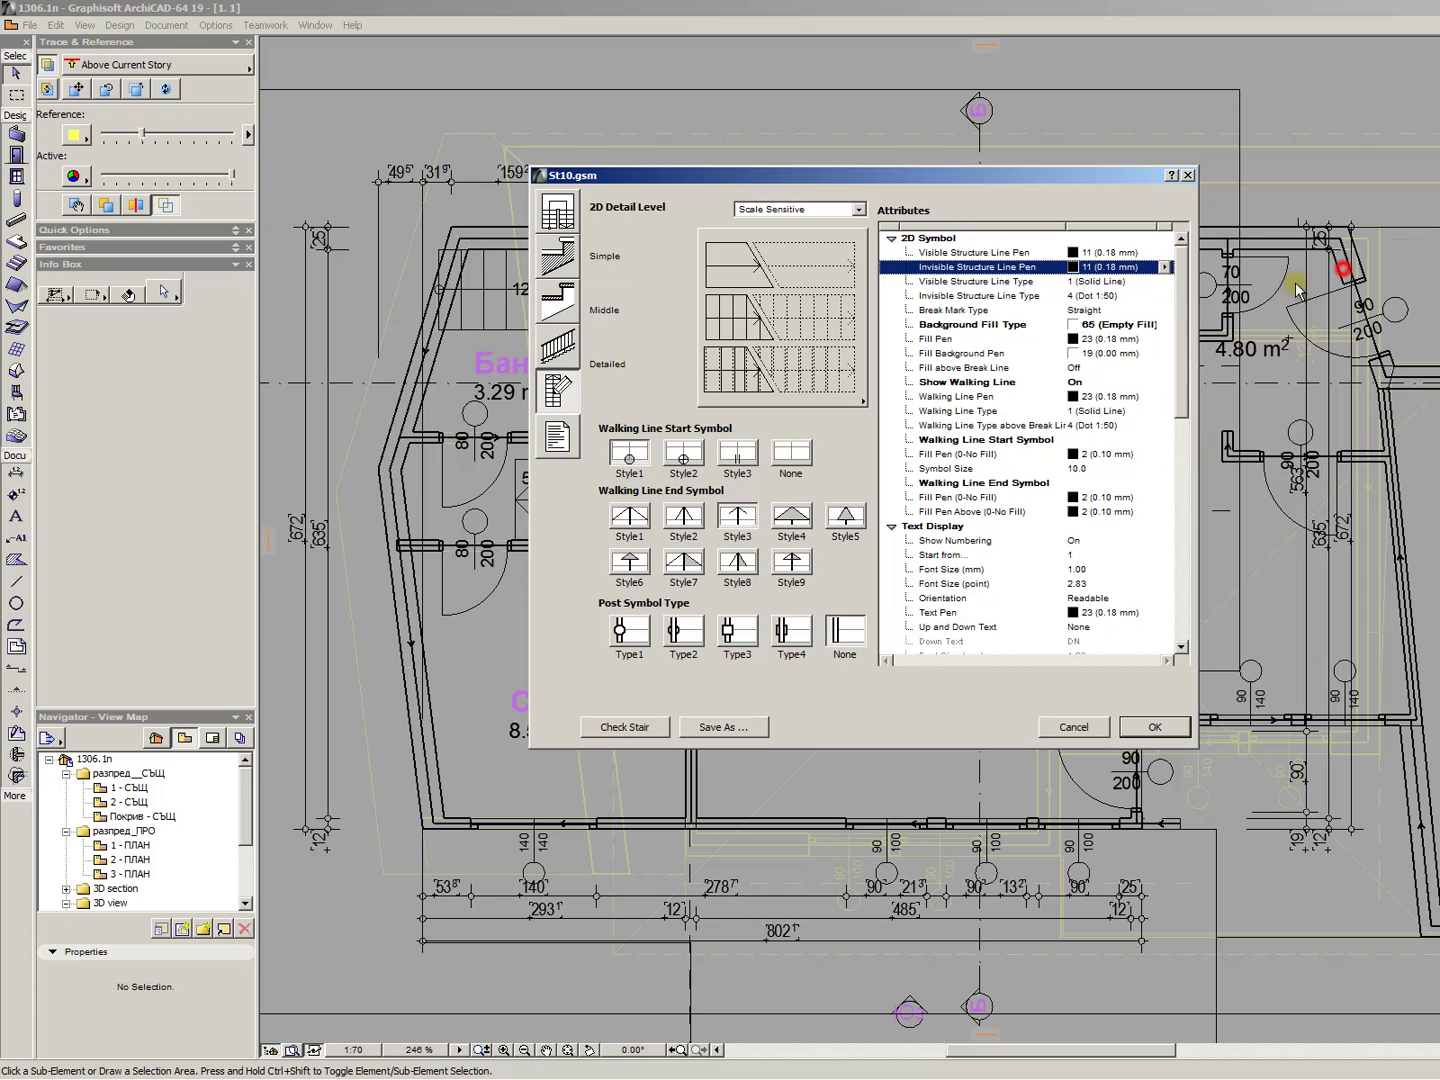
- Set the 2D symbol's Walking Line Pen to 71
left_click(1157, 340)
left_click(1152, 397)
left_click(1164, 396)
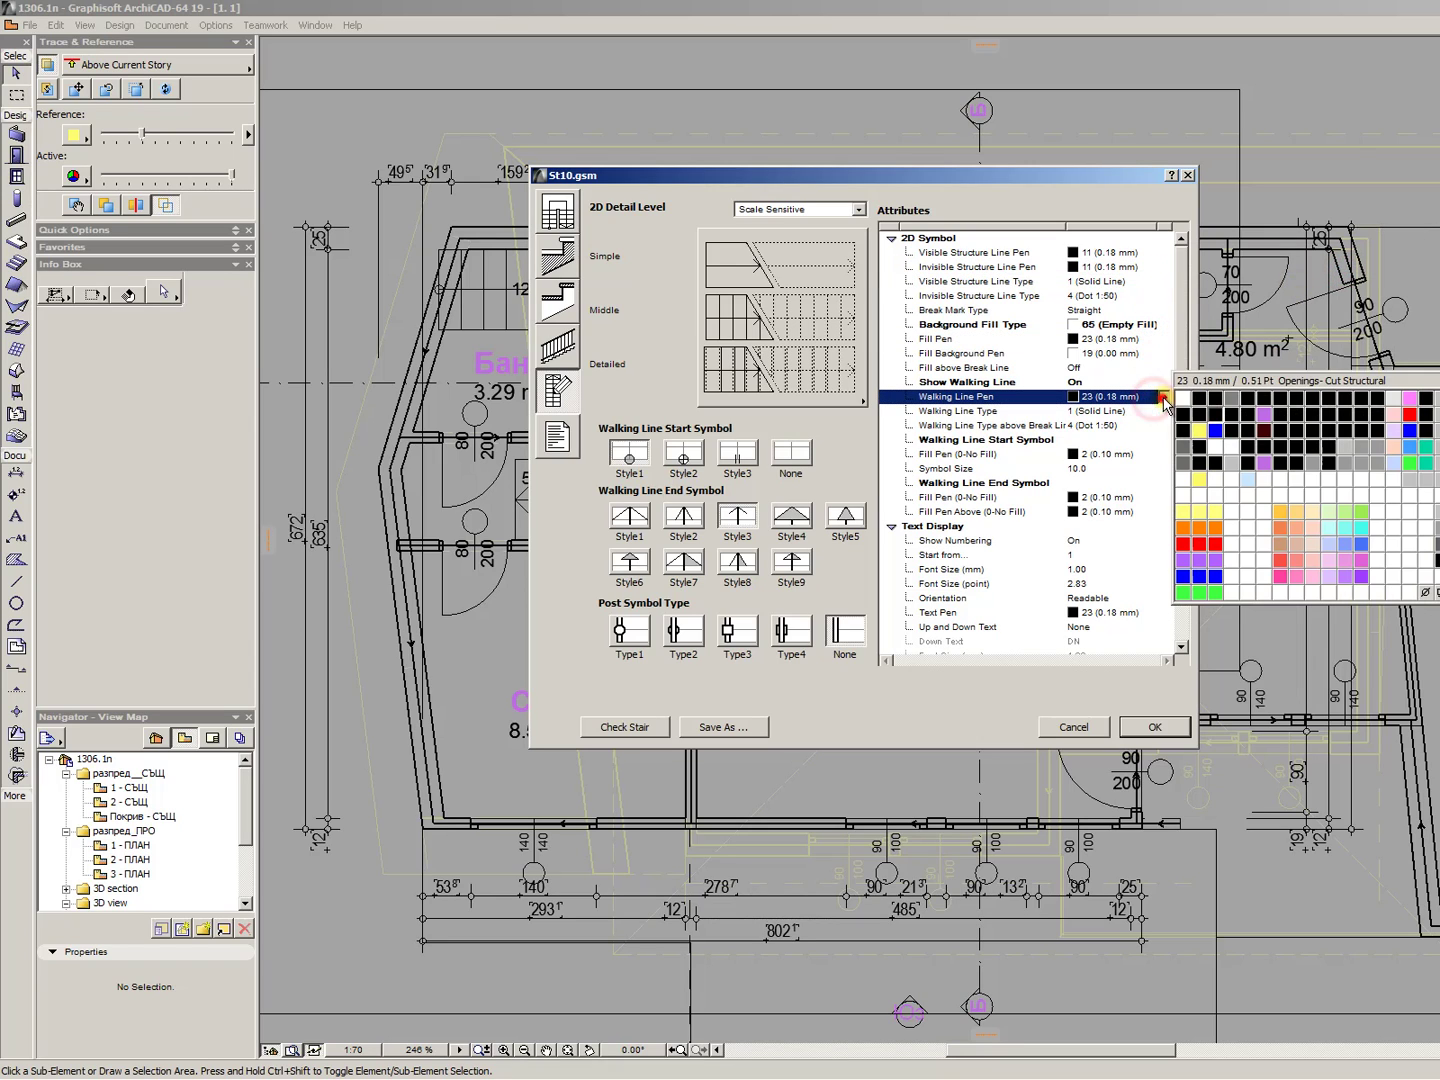
left_click(1346, 452)
left_click(1150, 382)
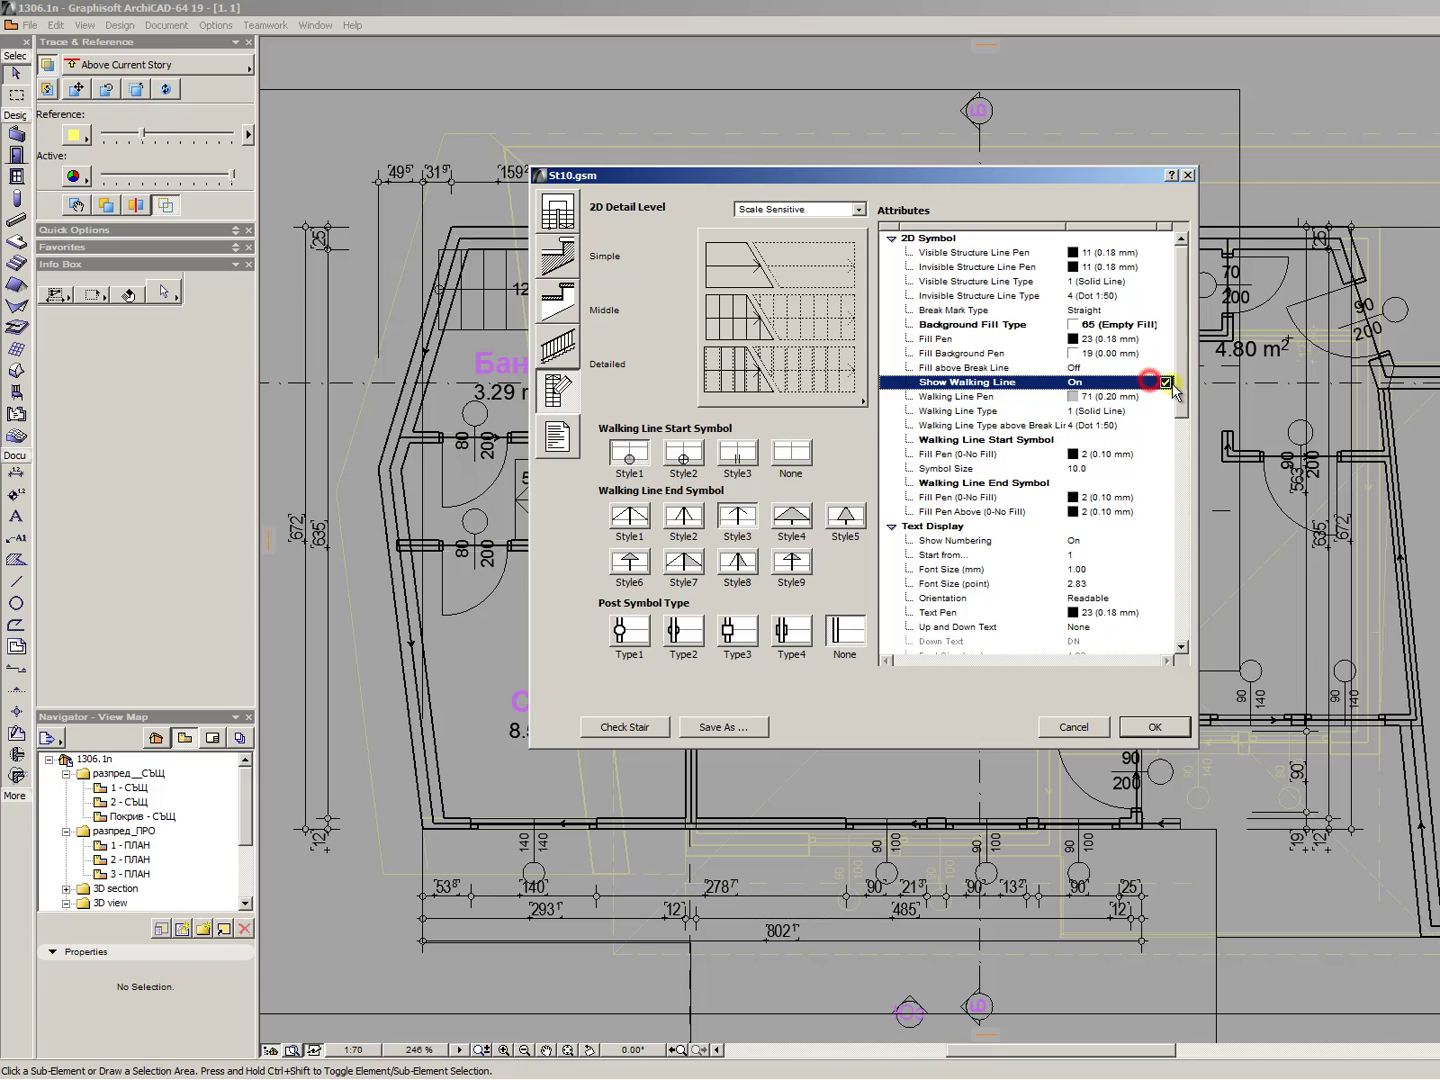
left_click(1163, 410)
- Set the walking line's start symbol fill pen and both end symbol fill pens to 71
left_click(1160, 454)
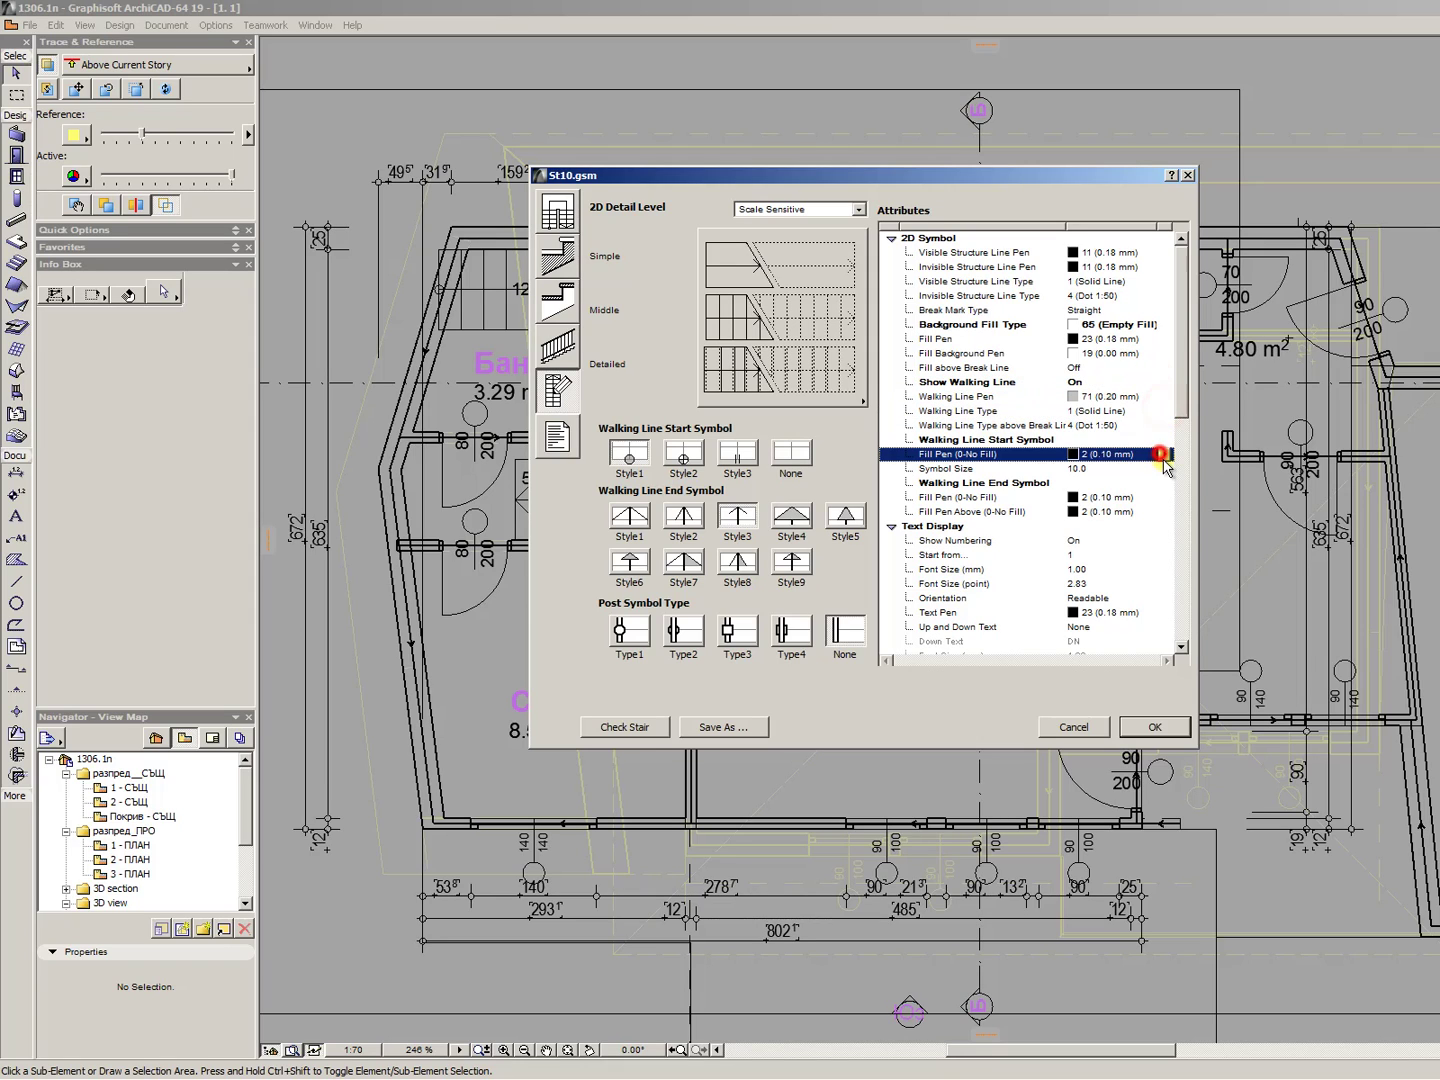
left_click(1164, 454)
left_click(1343, 512)
left_click(1160, 497)
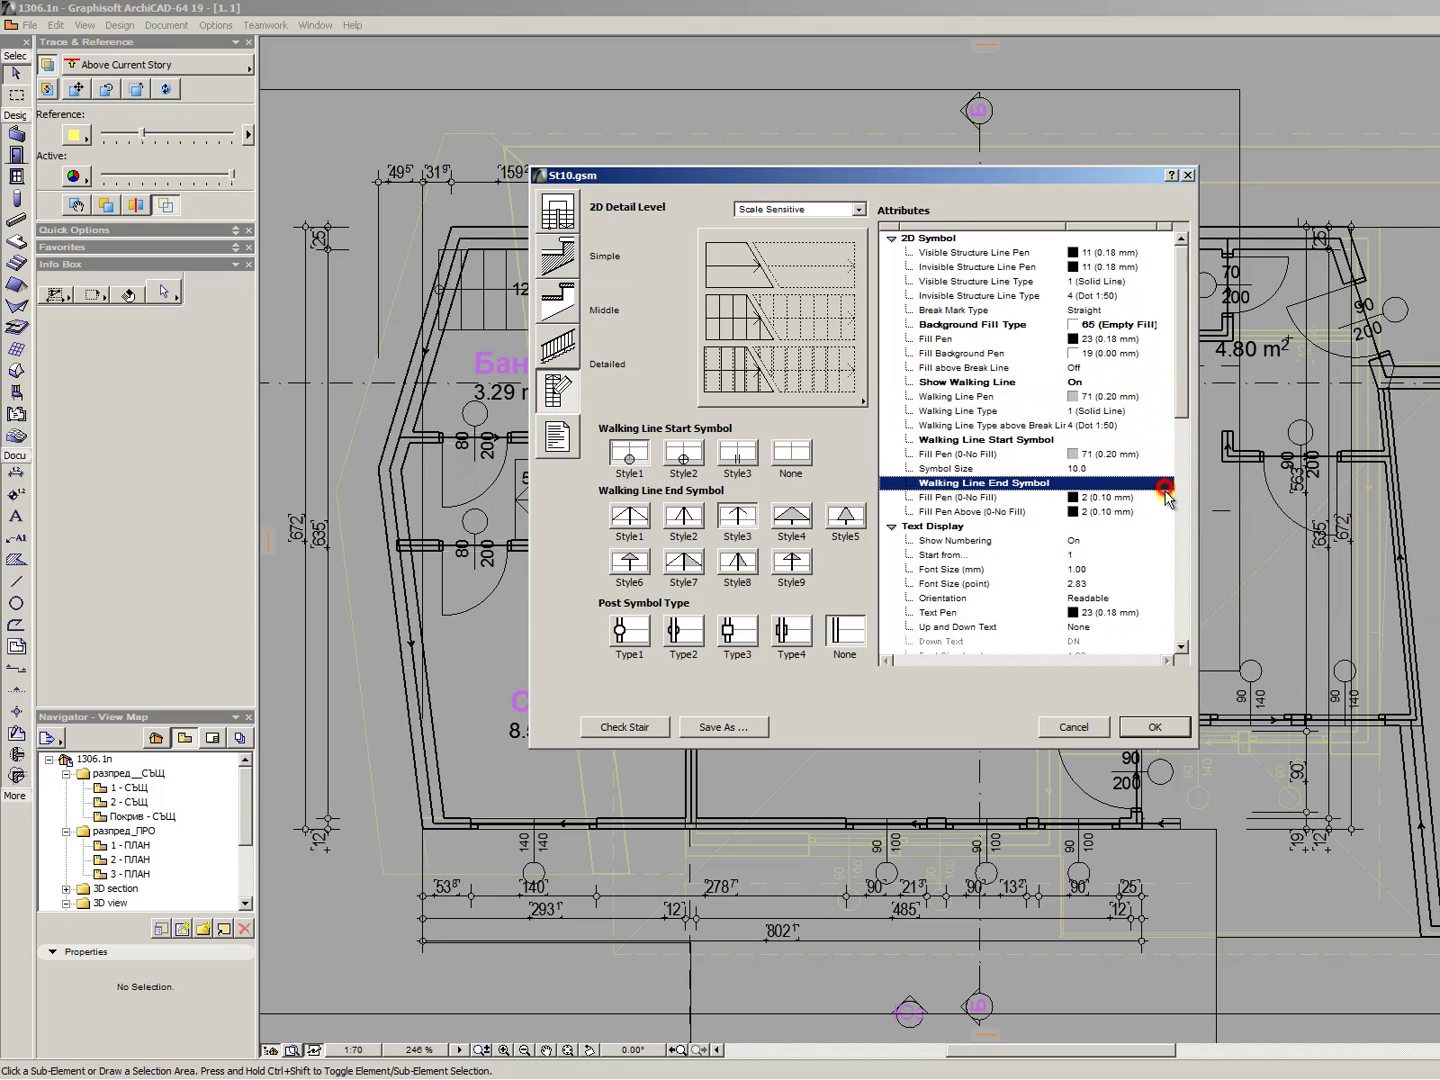
left_click(1164, 497)
left_click(1345, 549)
left_click(1160, 511)
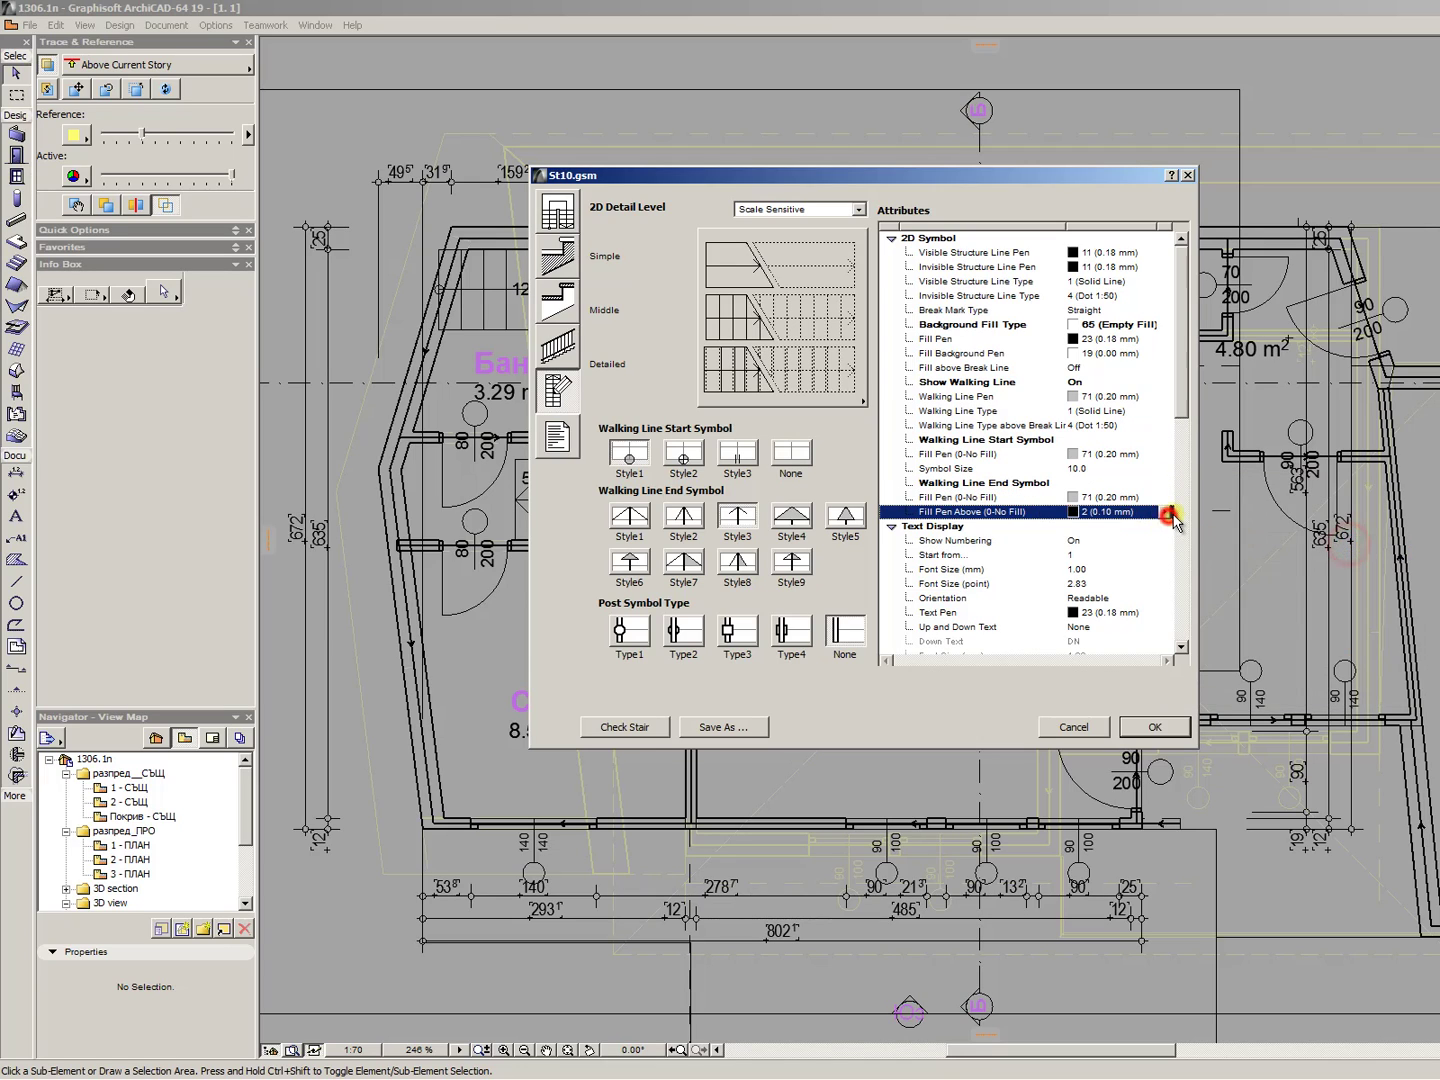
left_click(1164, 511)
left_click(1337, 566)
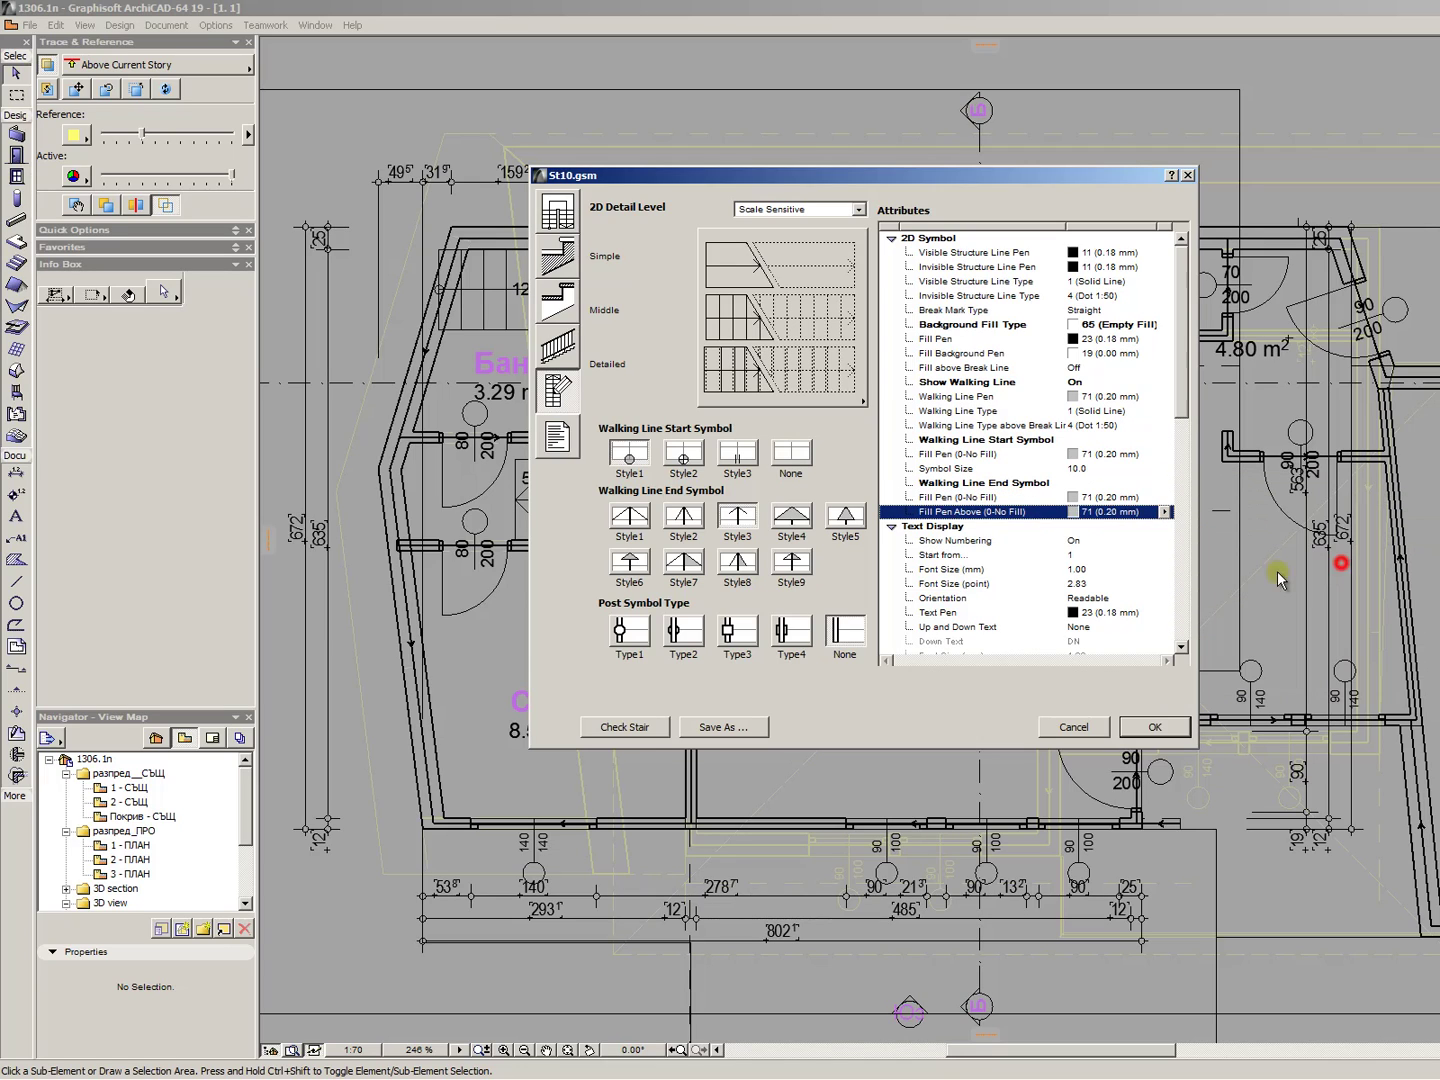
- Turn off Show Numbering for the stair's text display
left_click(1150, 612)
left_click(1140, 552)
scroll(1090, 410, "down", 3)
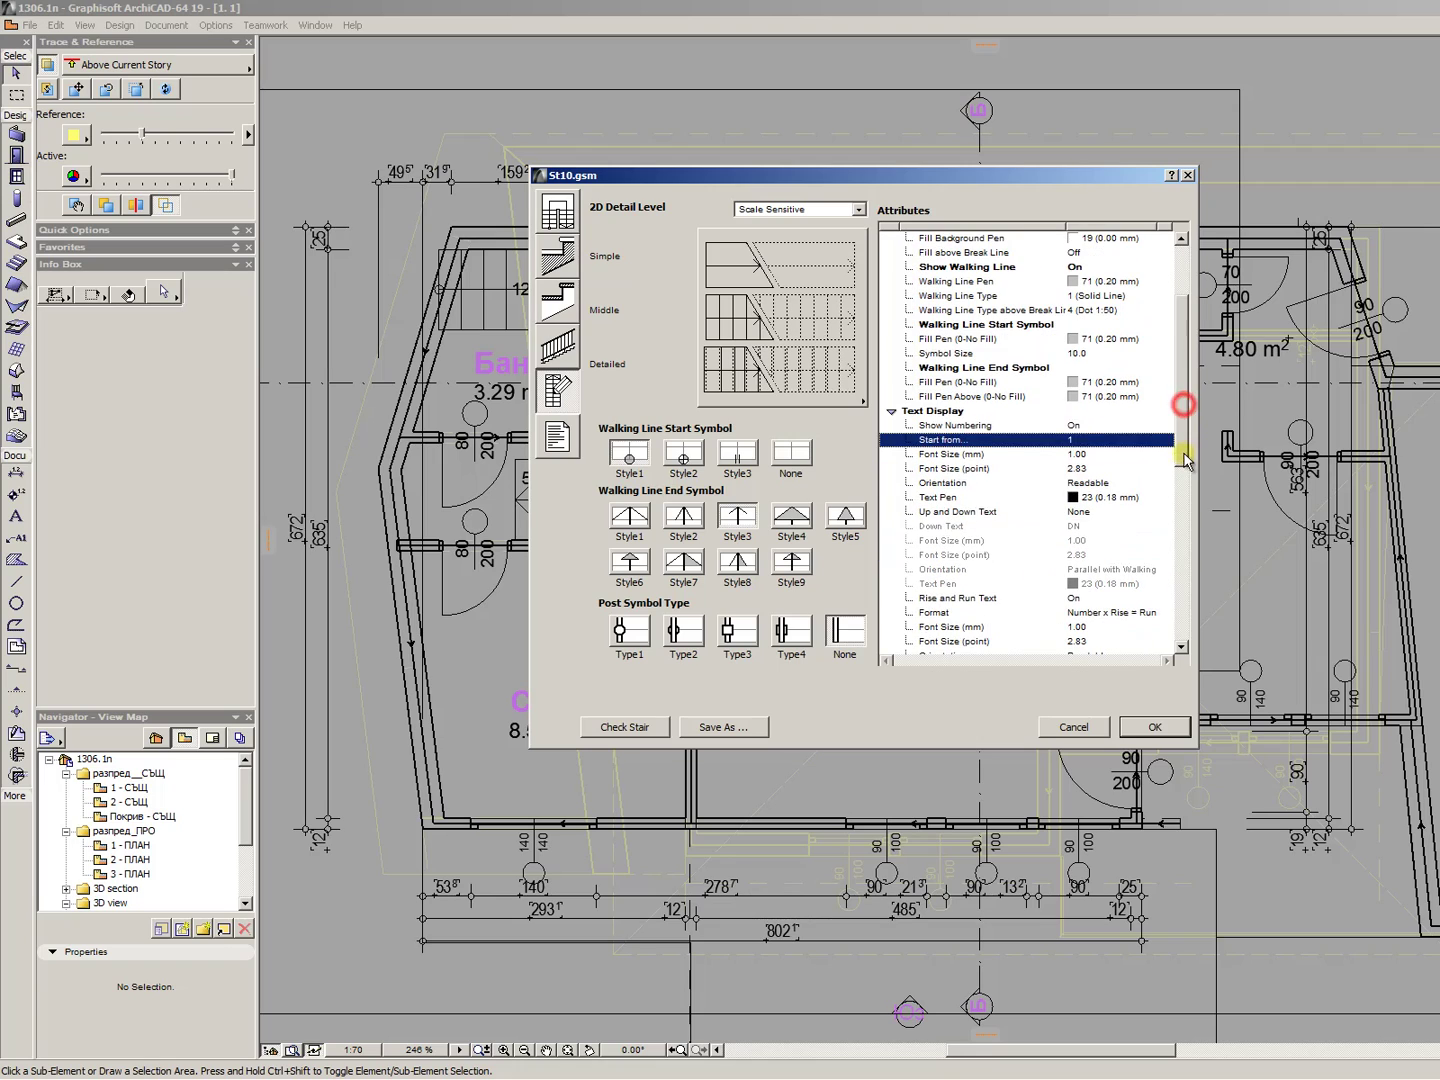
left_click(1104, 427)
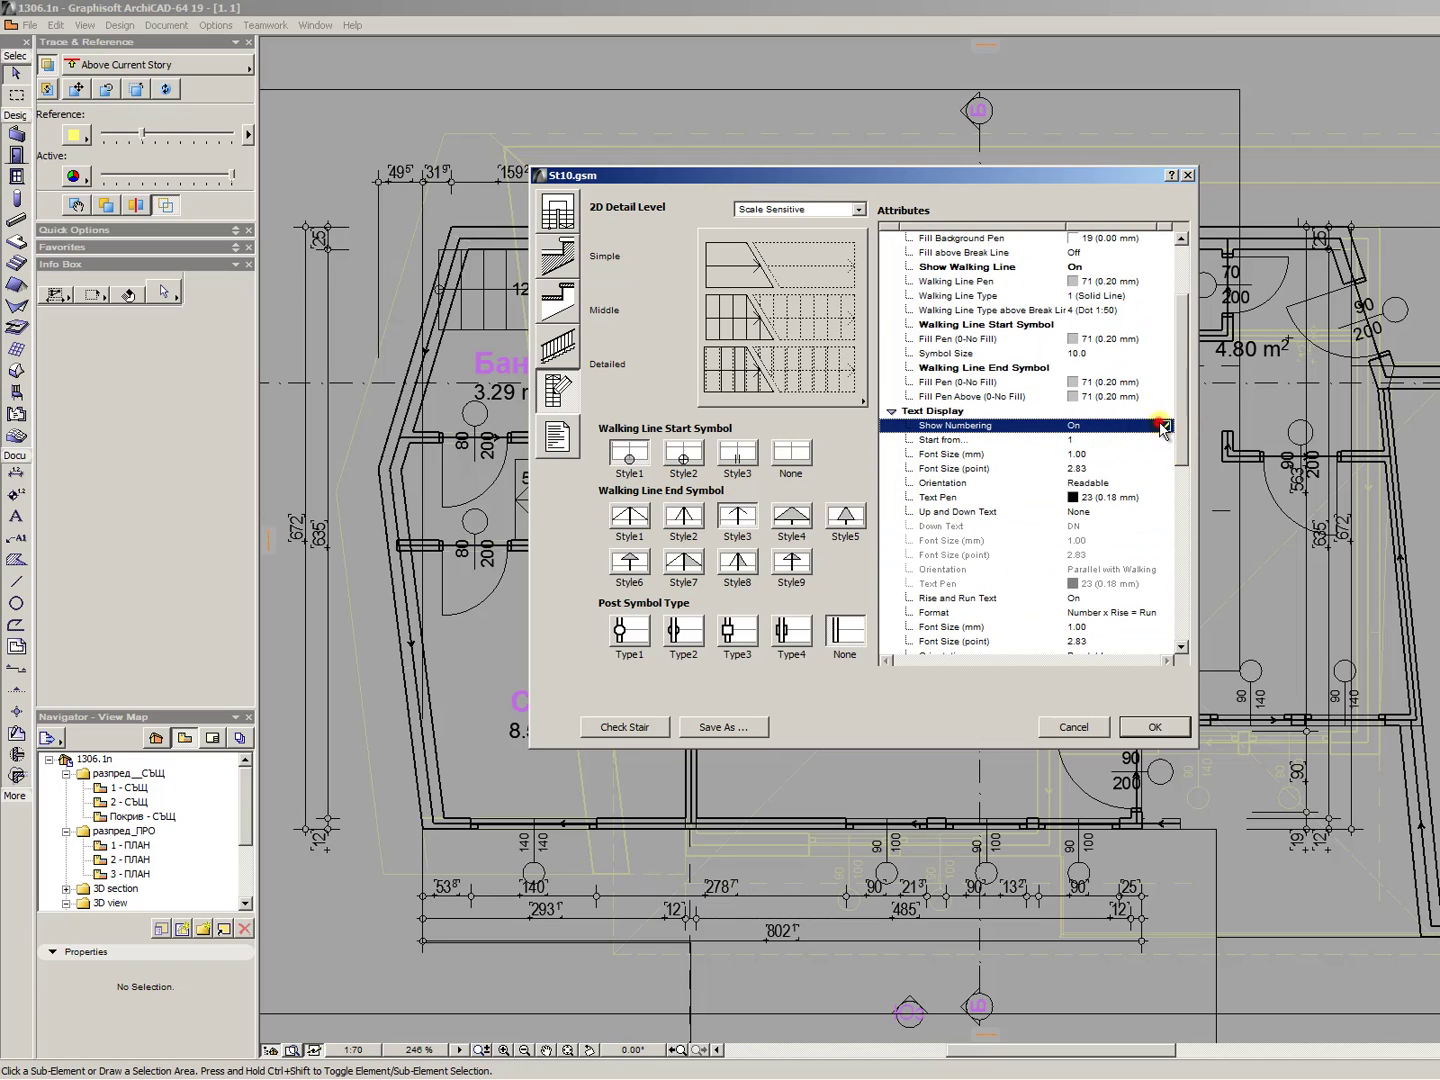
left_click(1163, 427)
- Give the Rise and Run Text a font size of 2 mm and text pen 71
left_click_drag(1184, 408, 1183, 465)
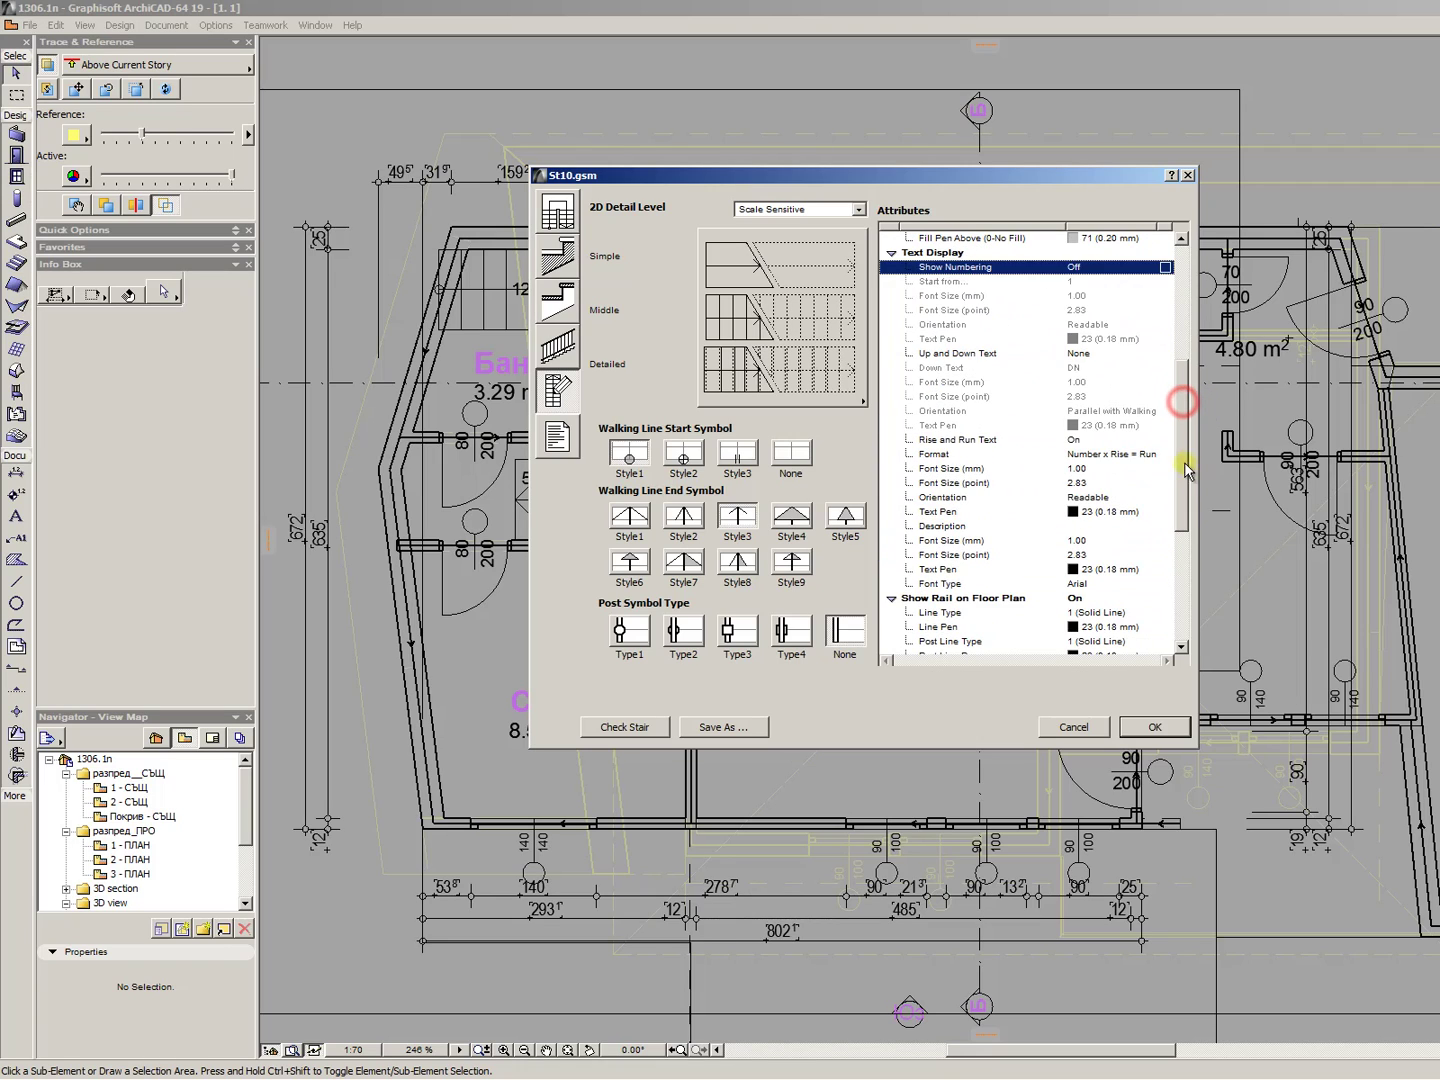
left_click(1127, 469)
type("2")
left_click(1155, 512)
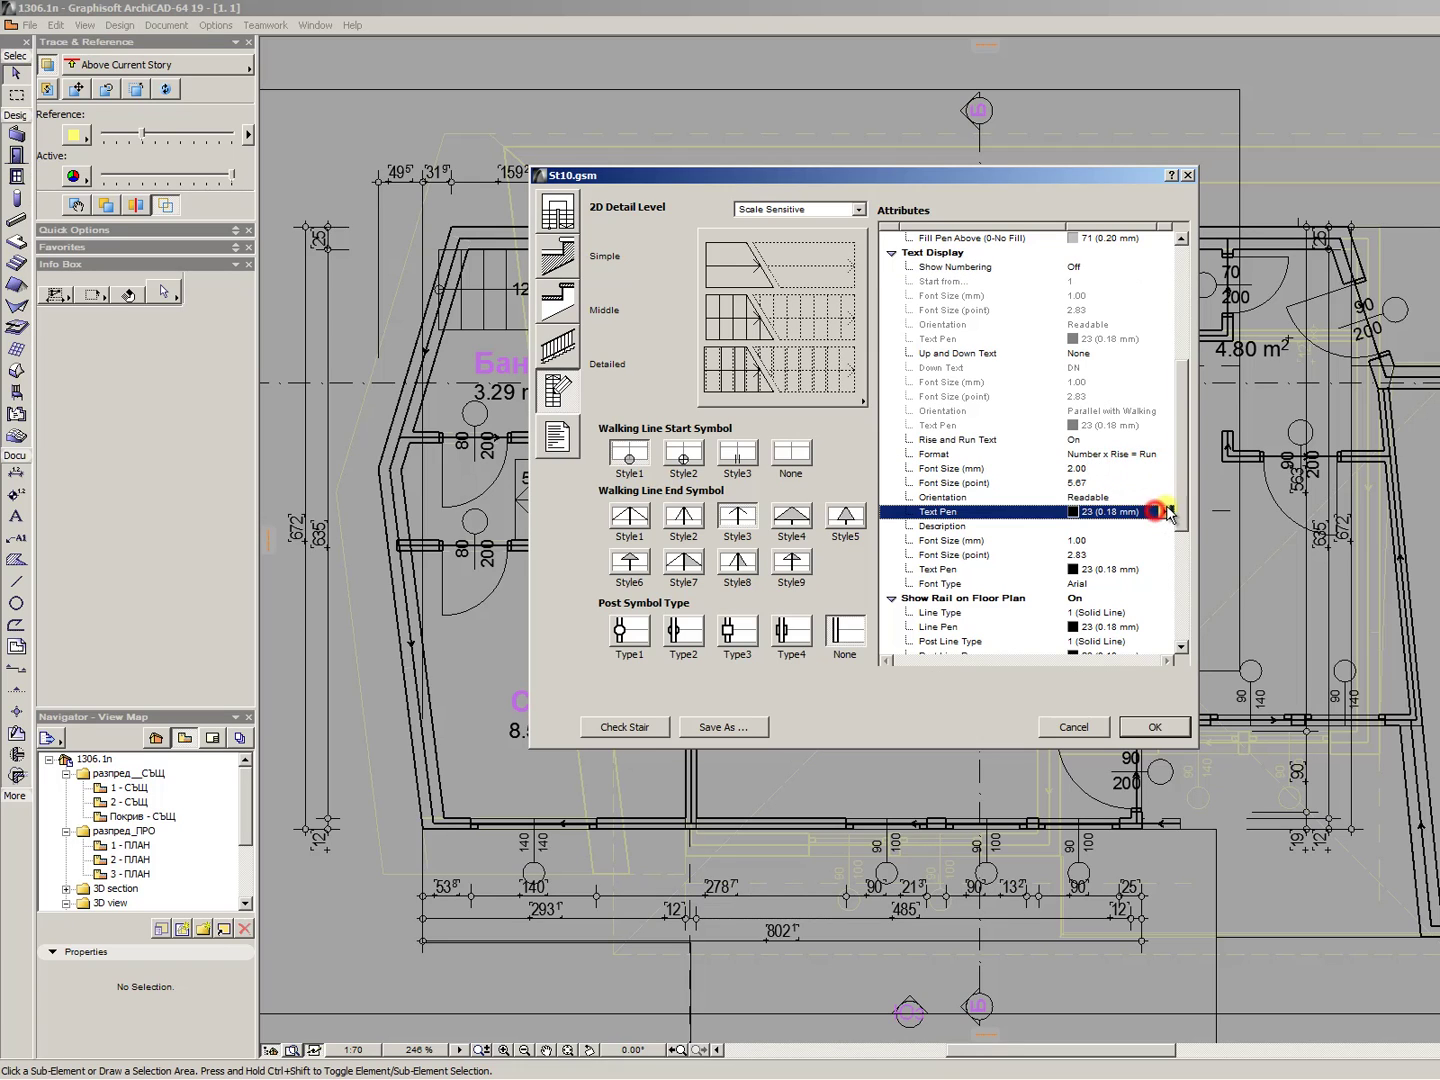
left_click(1163, 512)
left_click(1342, 569)
- Set the text pen of the stair's Description to 71
left_click(1143, 571)
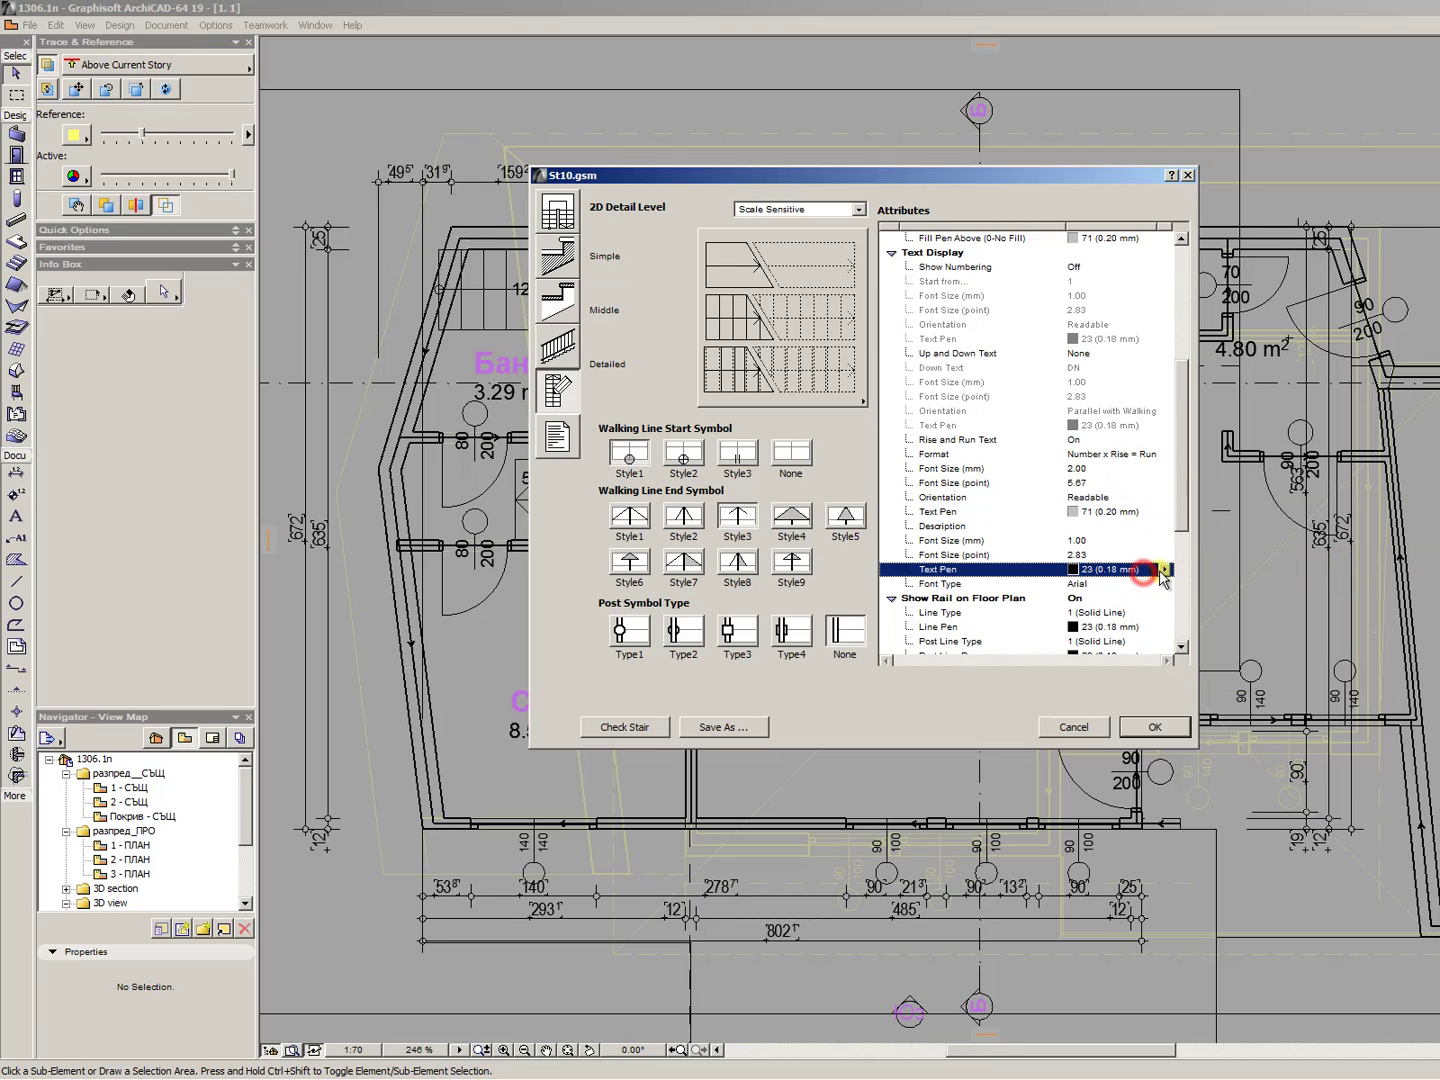
left_click(1163, 569)
left_click(1342, 614)
- Set the Line Pen and Post Line Pen of the rail on the floor plan to 91
scroll(1184, 468, "down", 5)
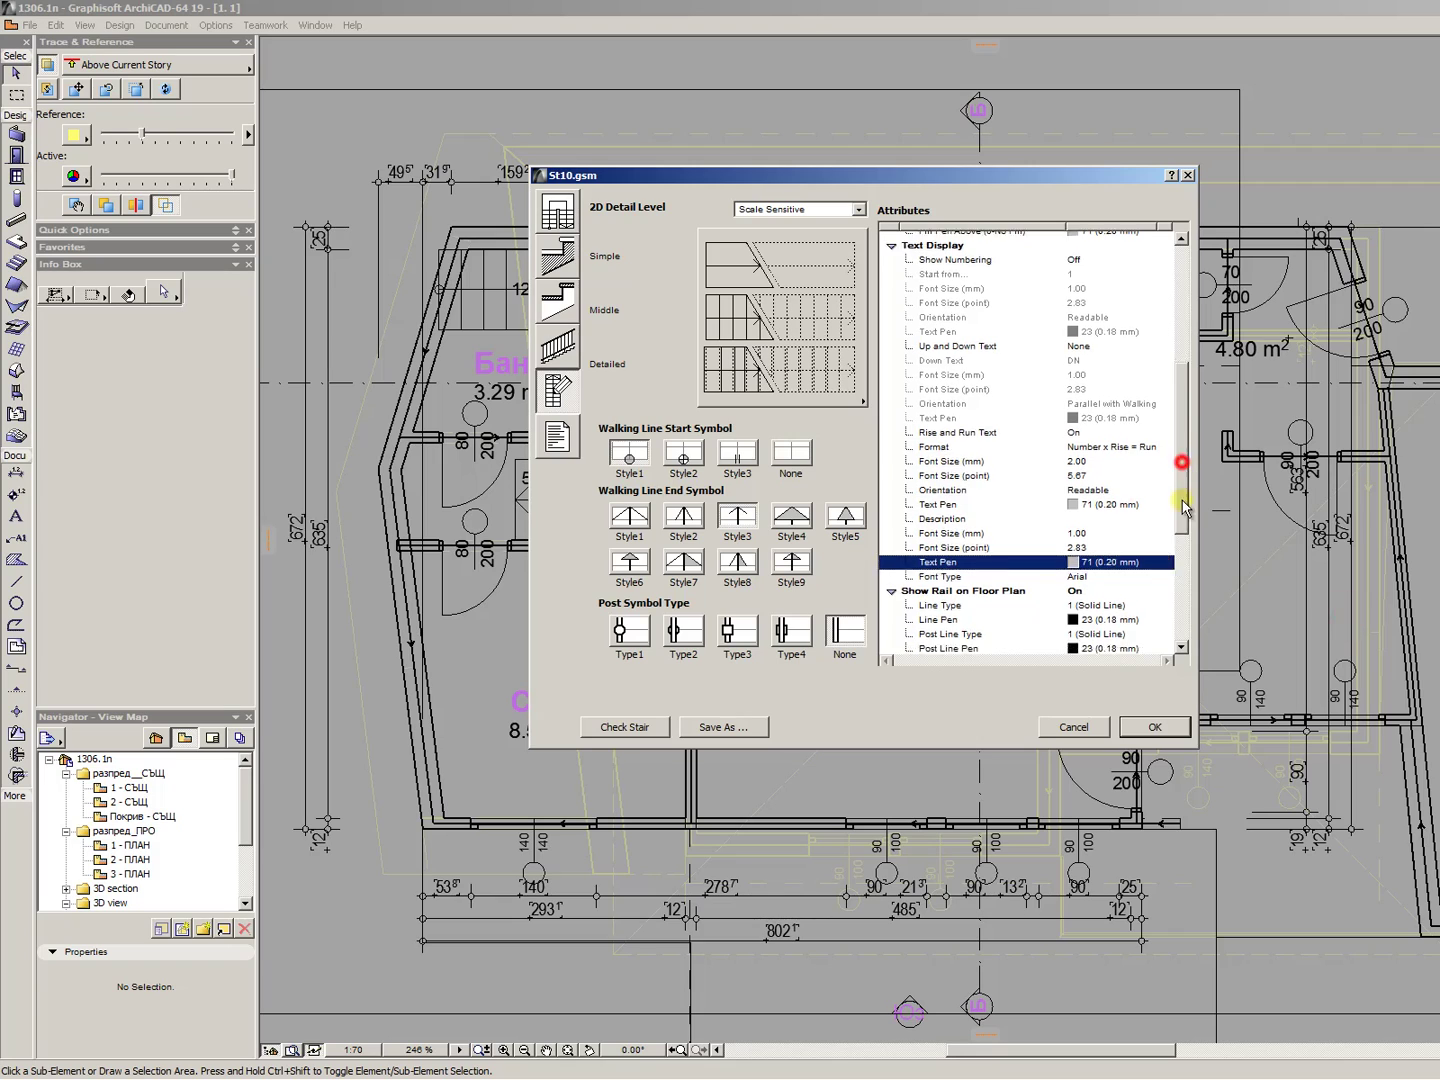
left_click(1139, 414)
left_click(1163, 411)
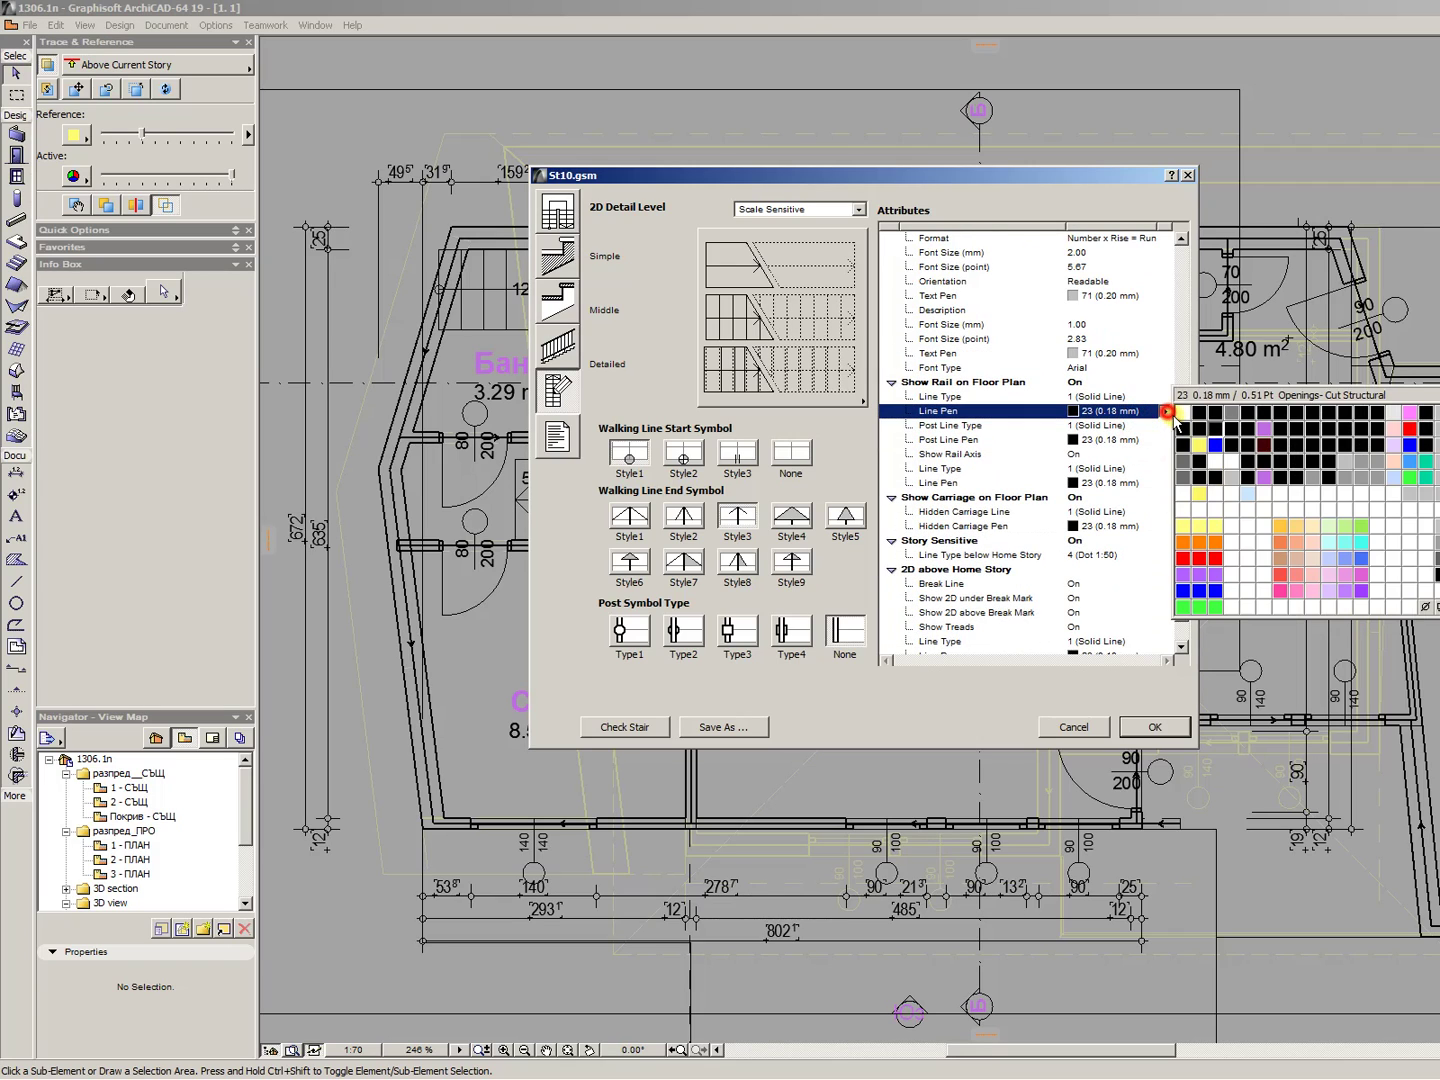
left_click(1350, 477)
left_click(1165, 441)
left_click(1165, 441)
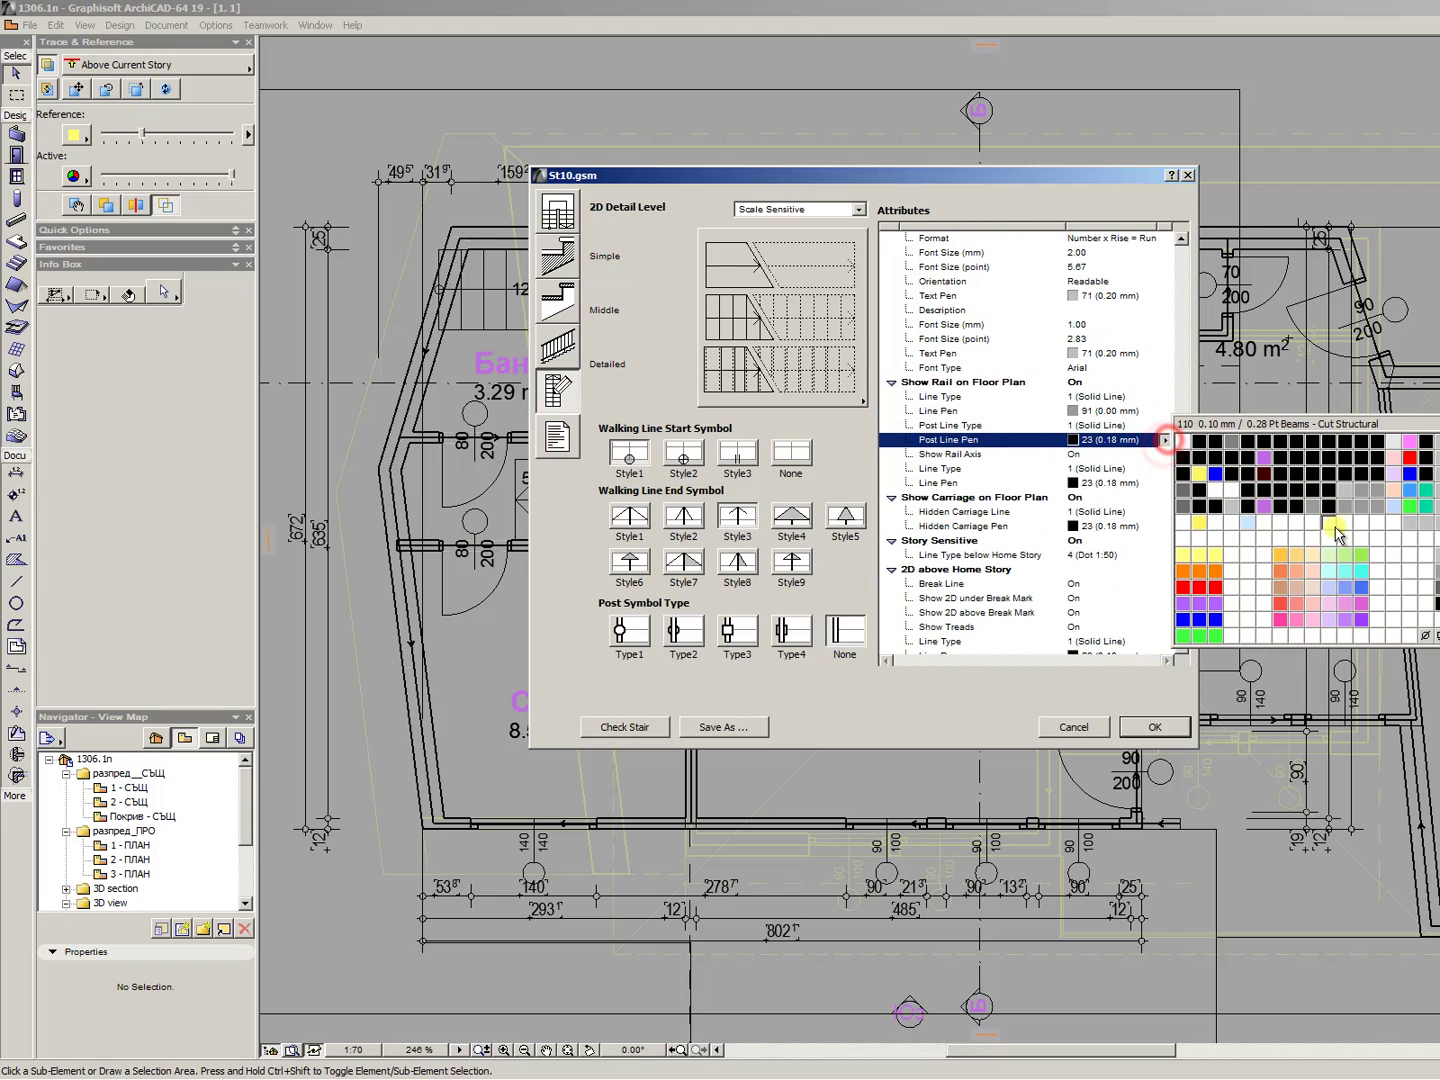
left_click(1345, 510)
- Turn off Show Rail Axis for the rail on the floor plan
left_click(1140, 485)
left_click(1165, 483)
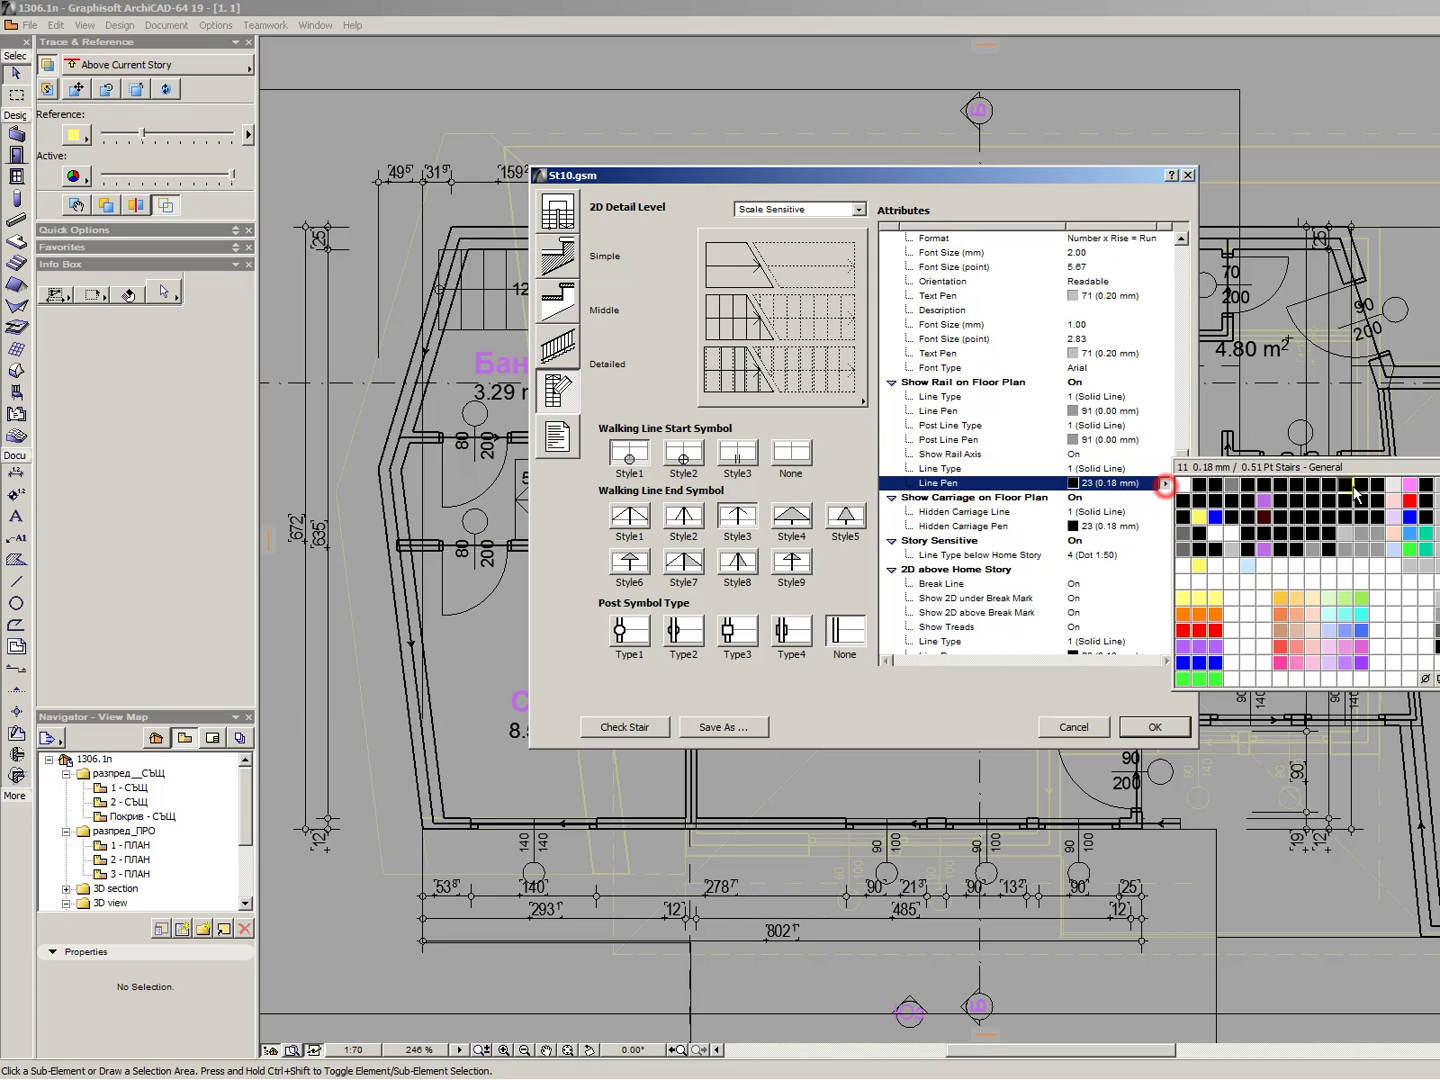
left_click(1155, 455)
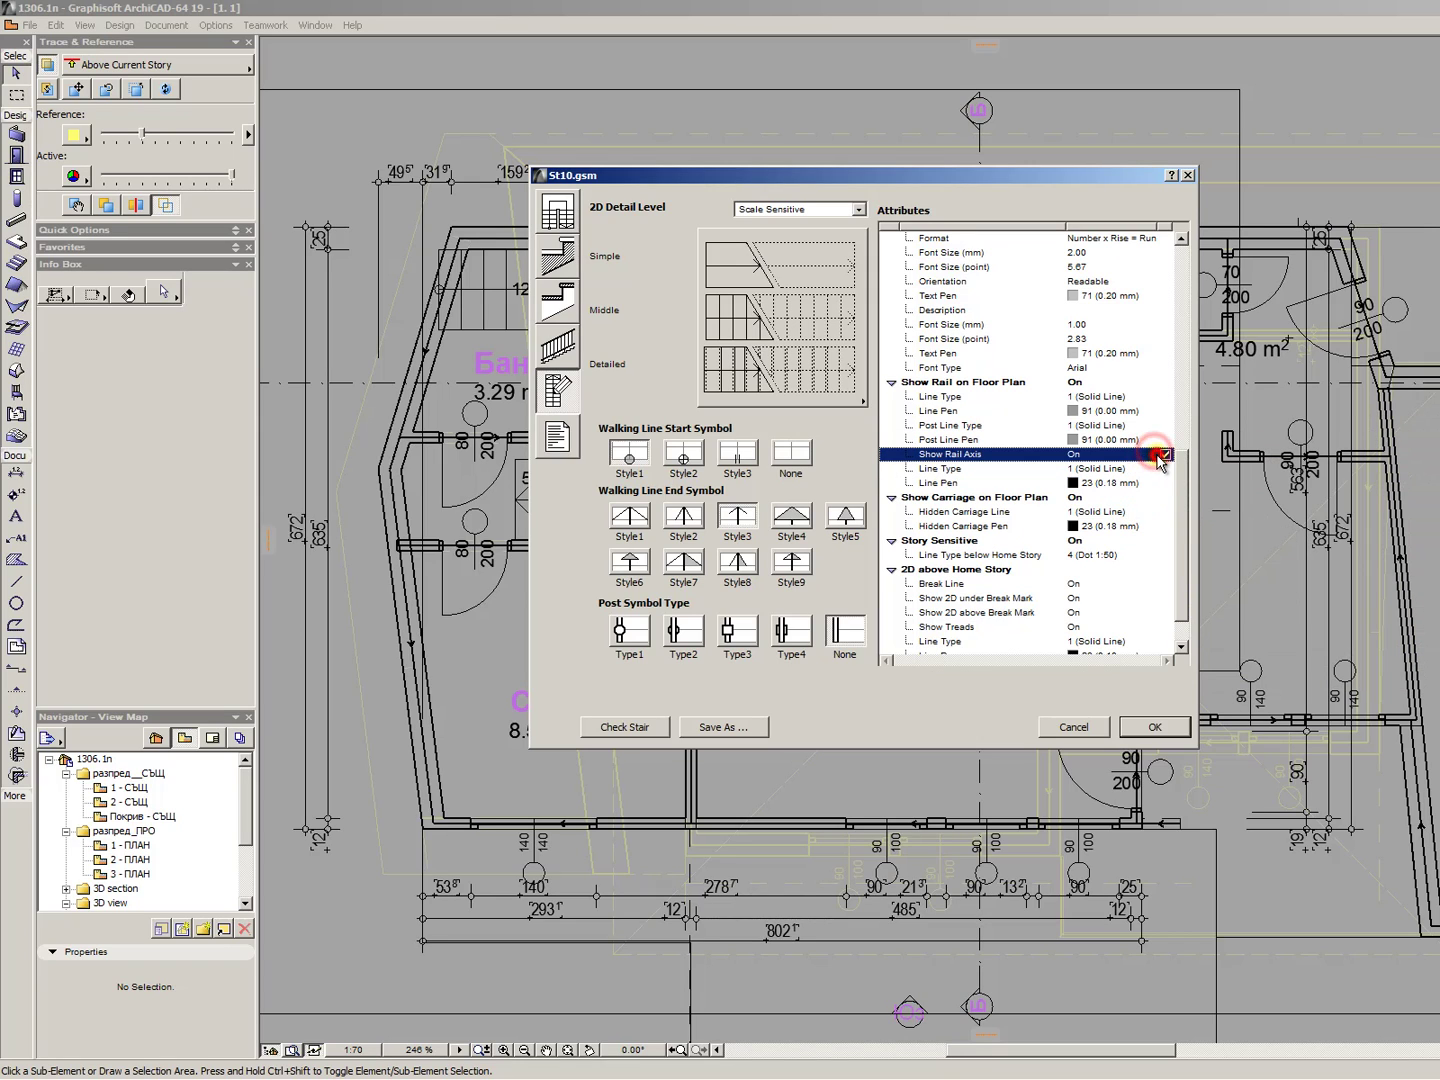
left_click(1163, 455)
- Set the Hidden Carriage Pen on the floor plan to 11
left_click_drag(1183, 478, 1185, 527)
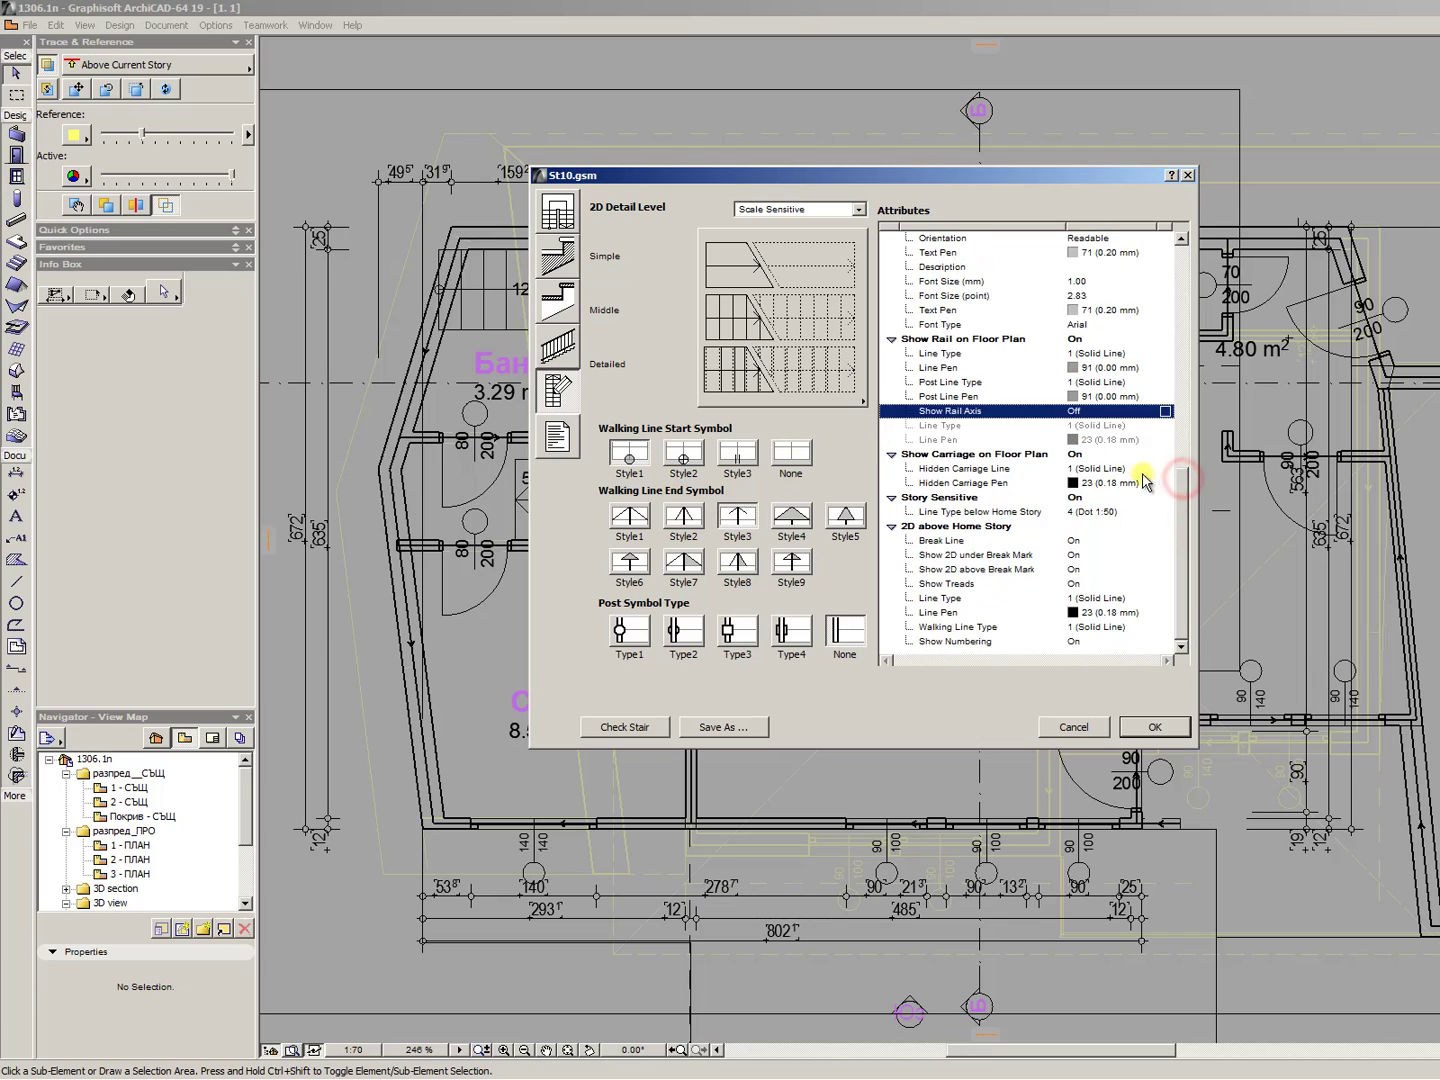
left_click(1148, 483)
left_click(1165, 483)
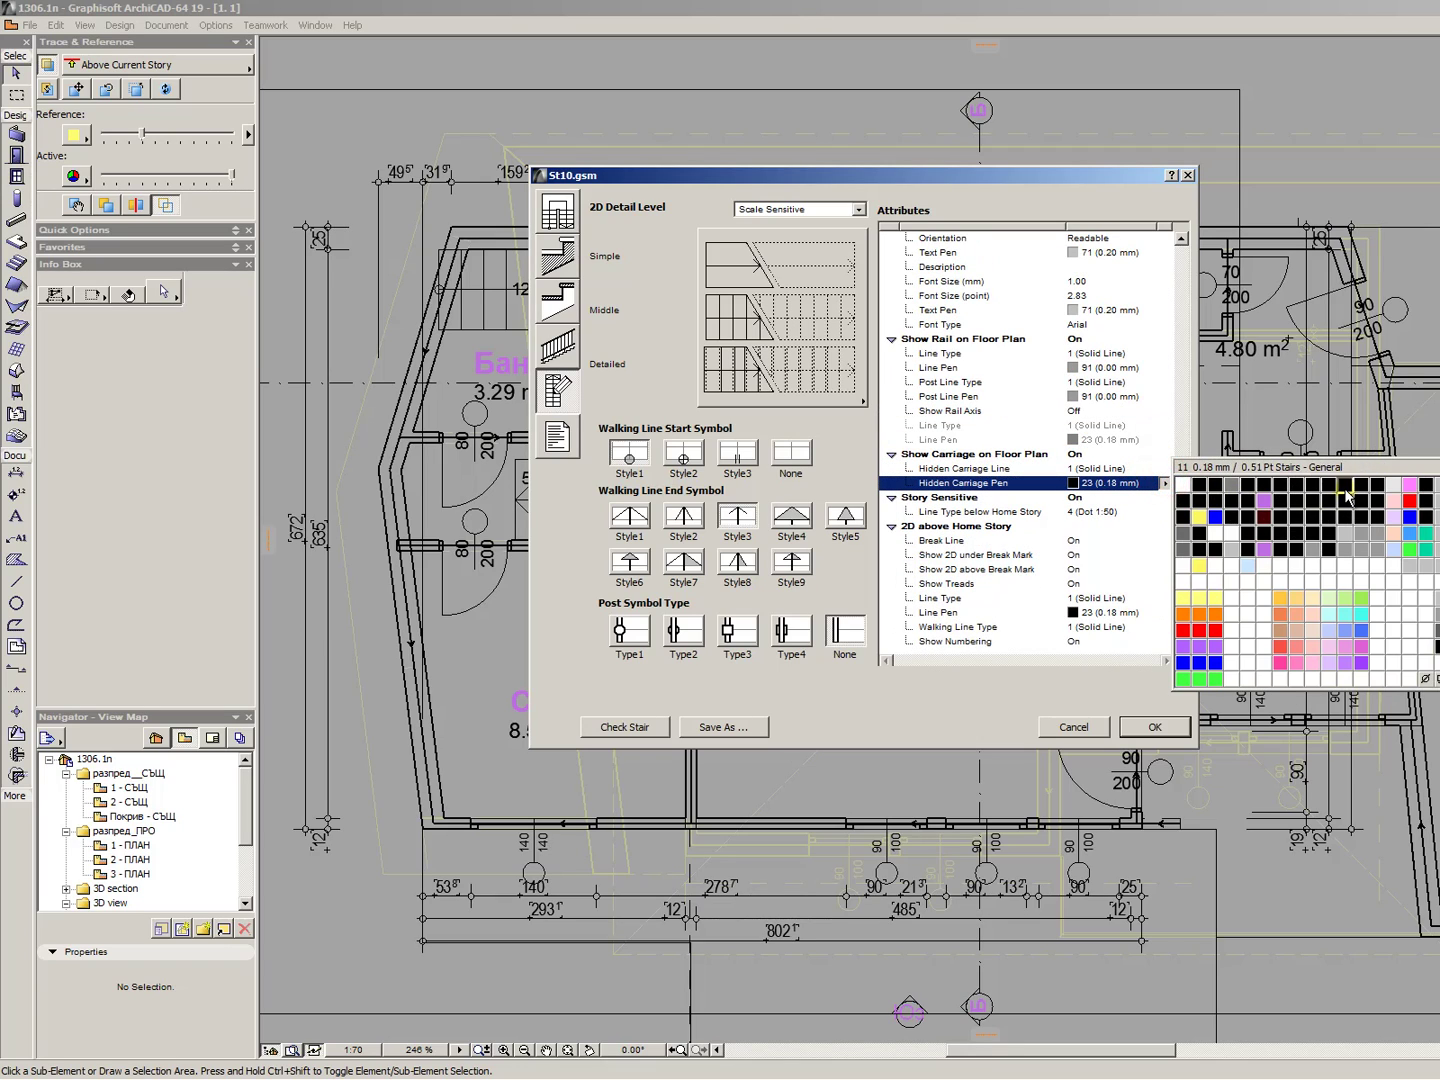
left_click(1345, 485)
- For the 2D above Home Story display, turn off Show Numbering and set the Line Pen to 11
left_click(1130, 641)
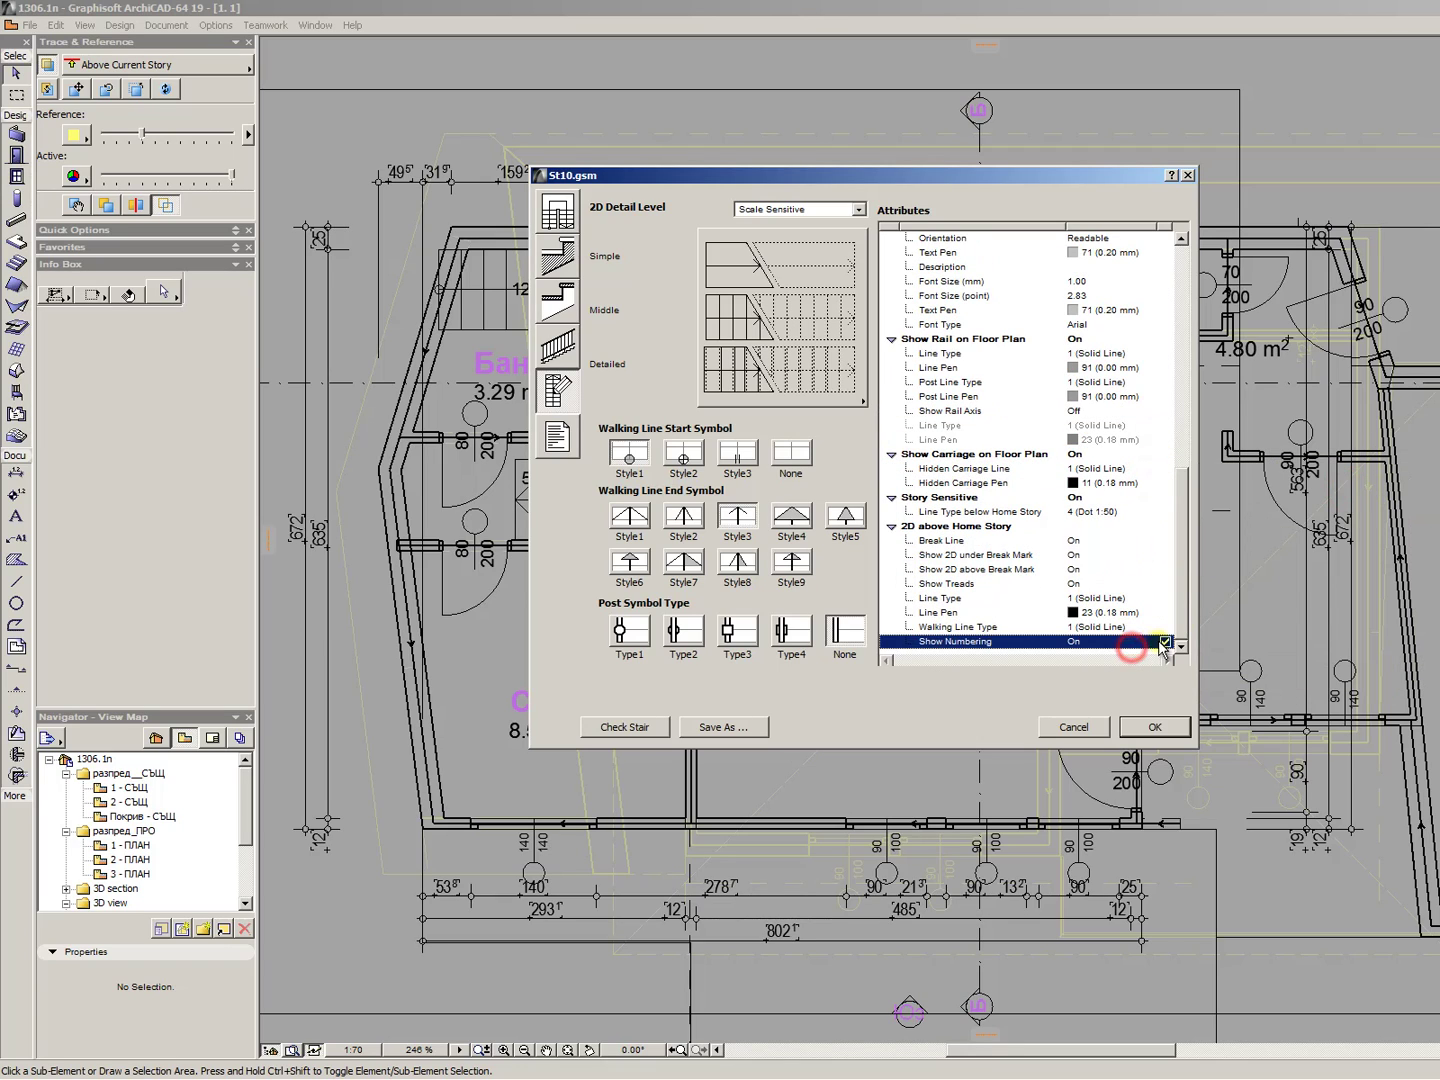
left_click(1165, 641)
left_click(1165, 612)
left_click(1165, 612)
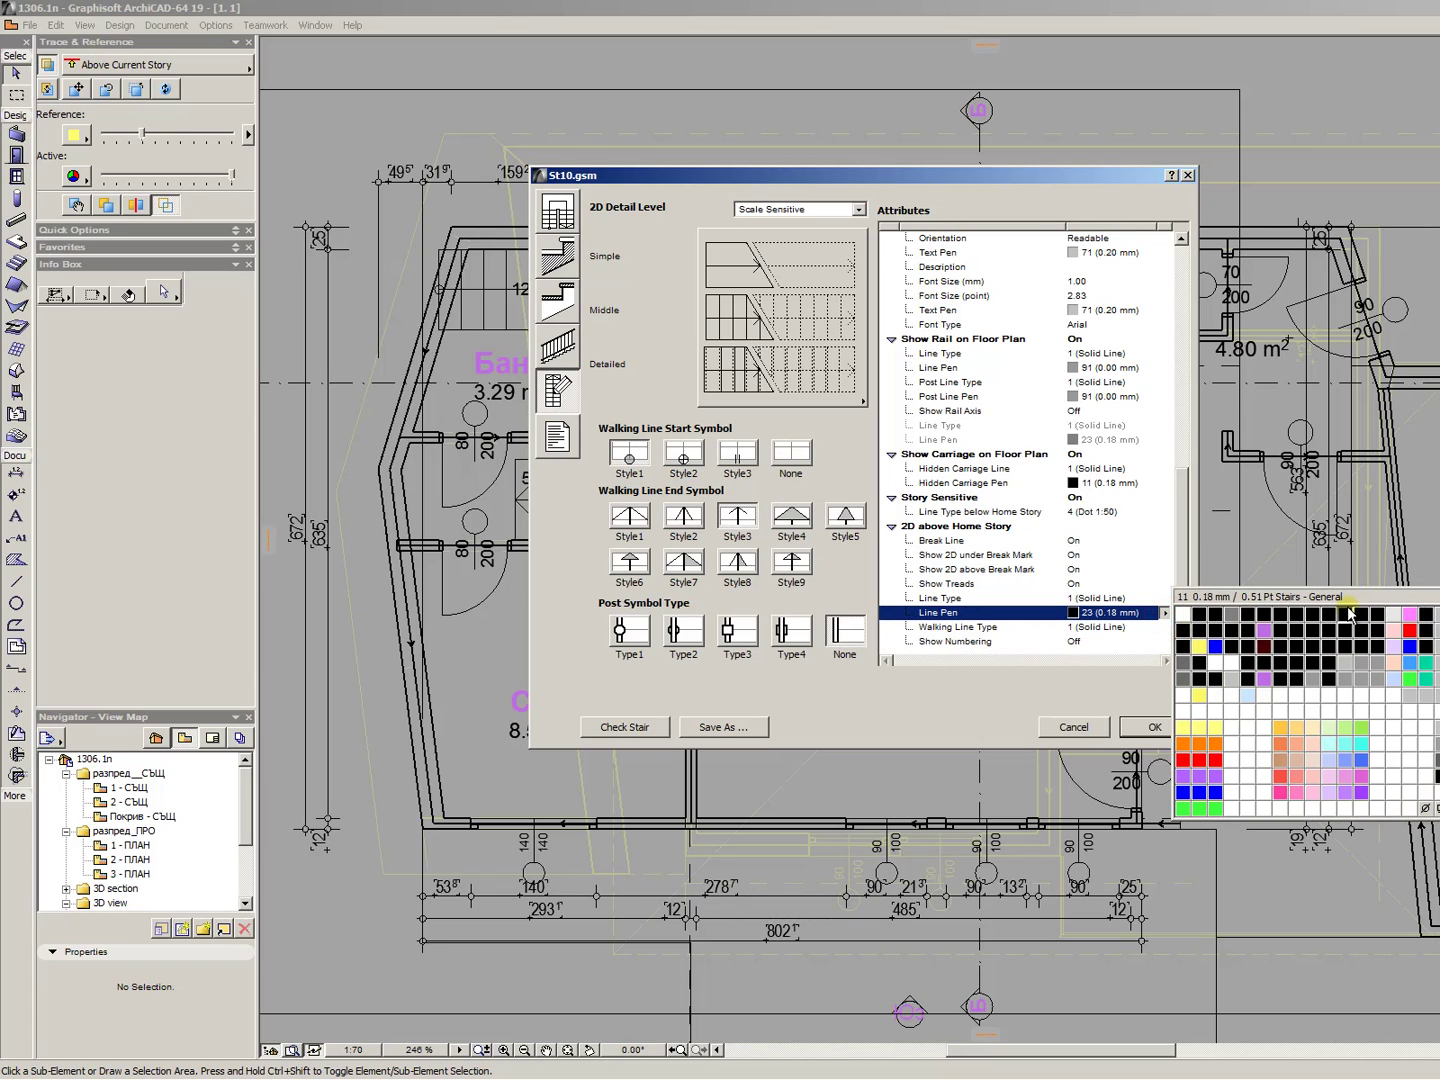
left_click(1345, 613)
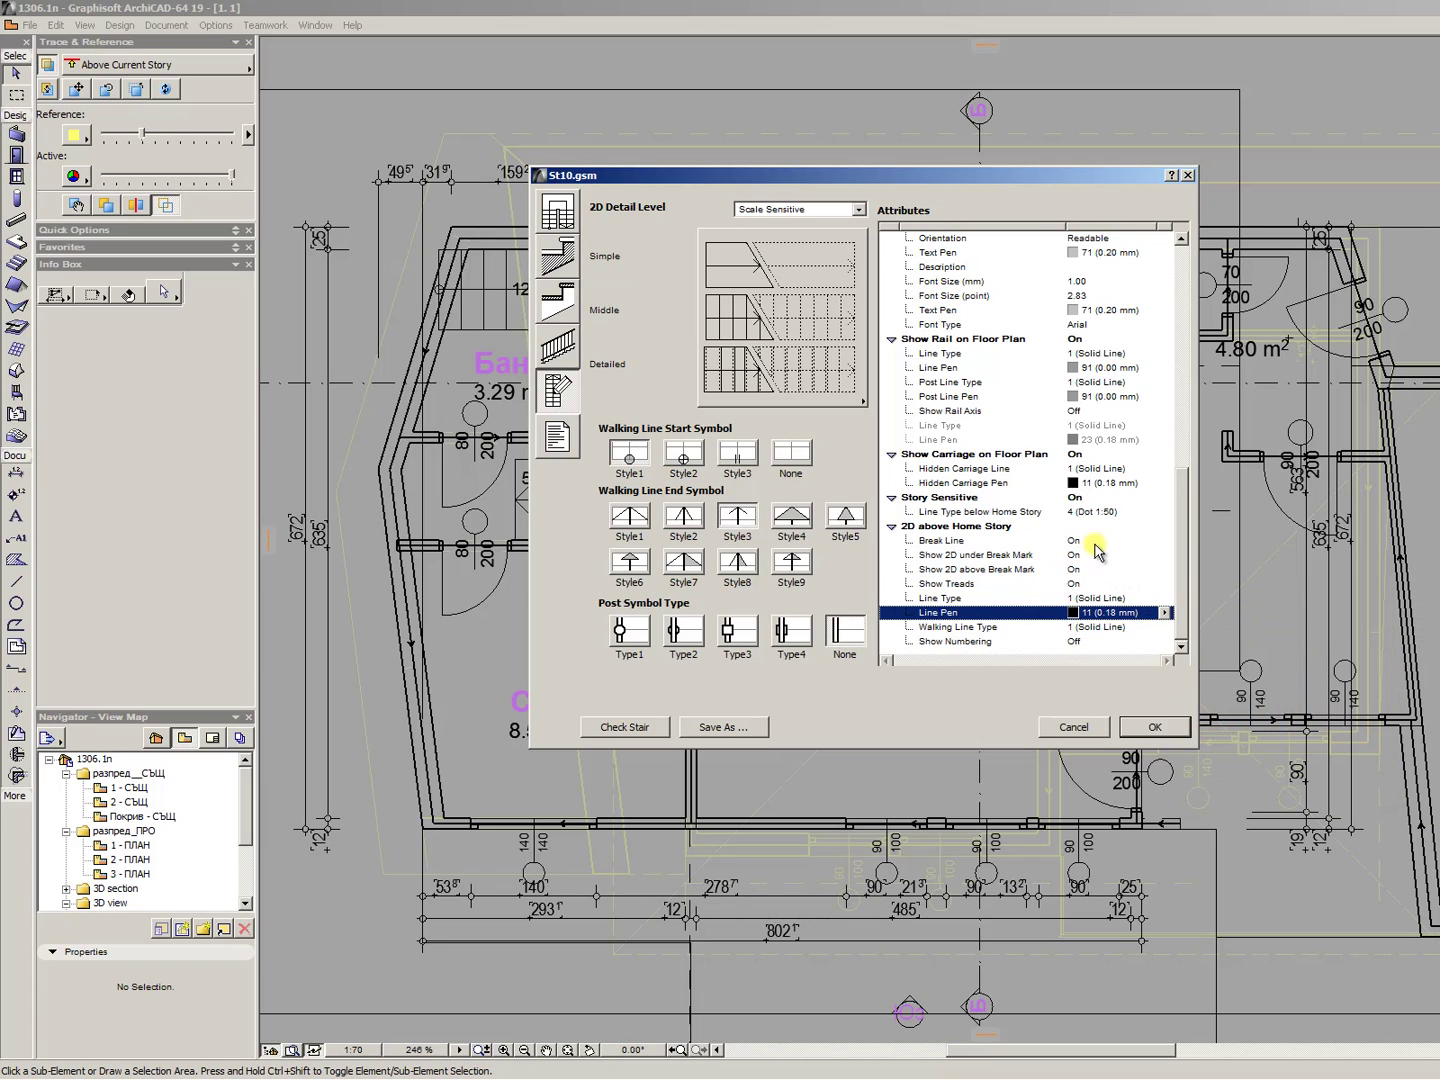
left_click(630, 560)
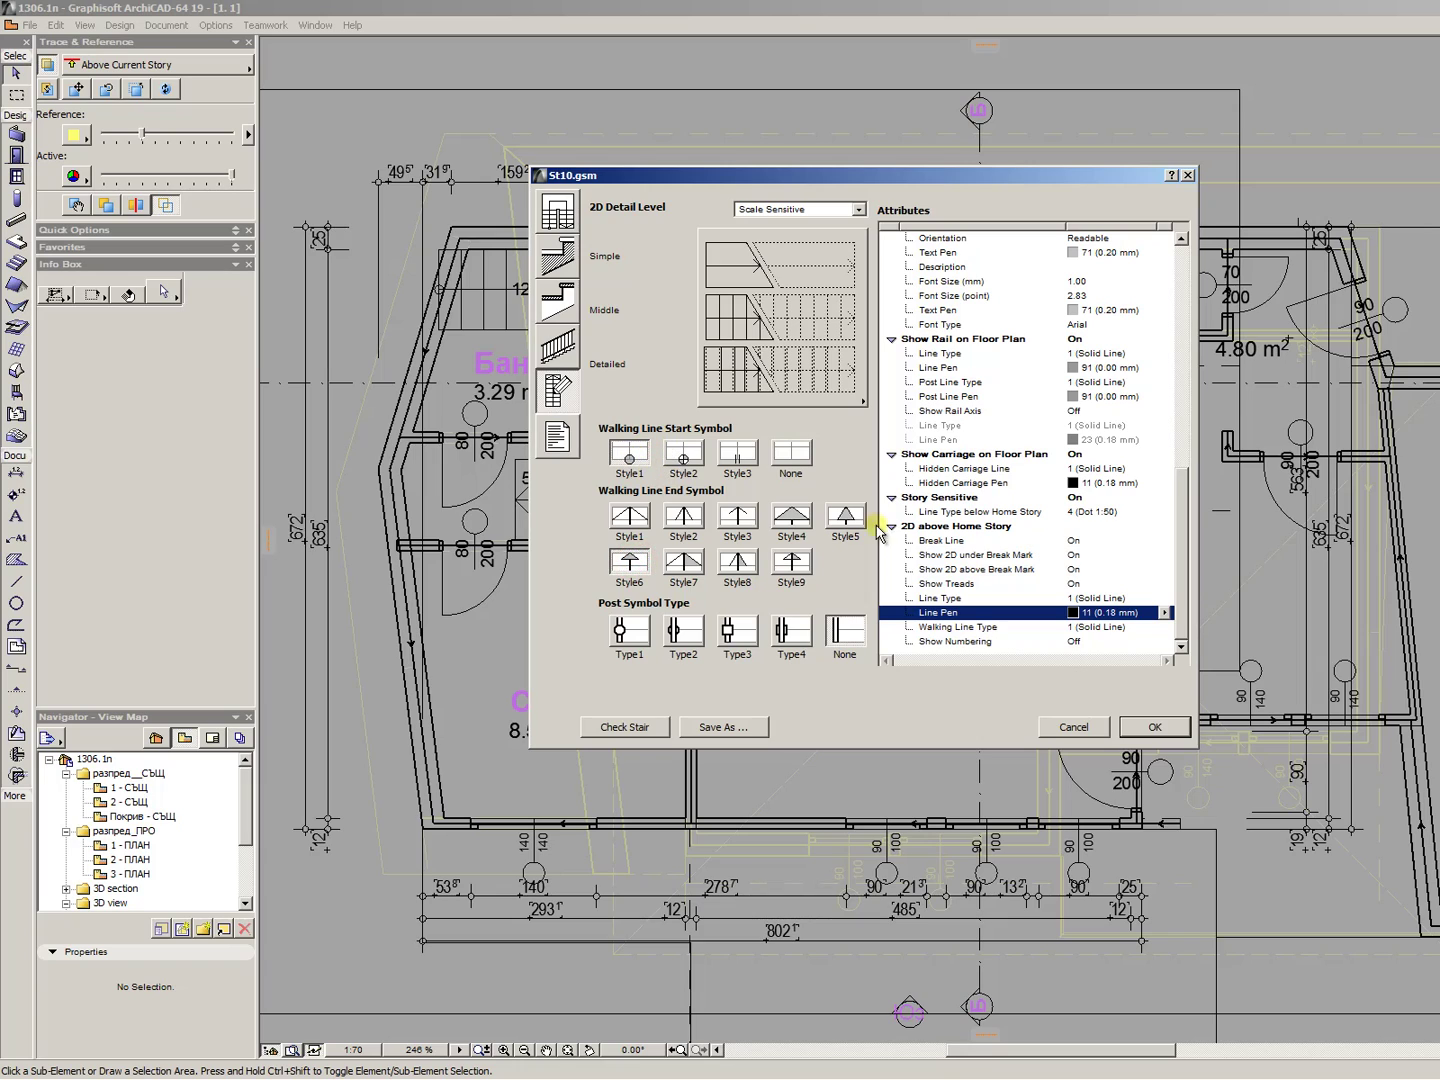
left_click(554, 348)
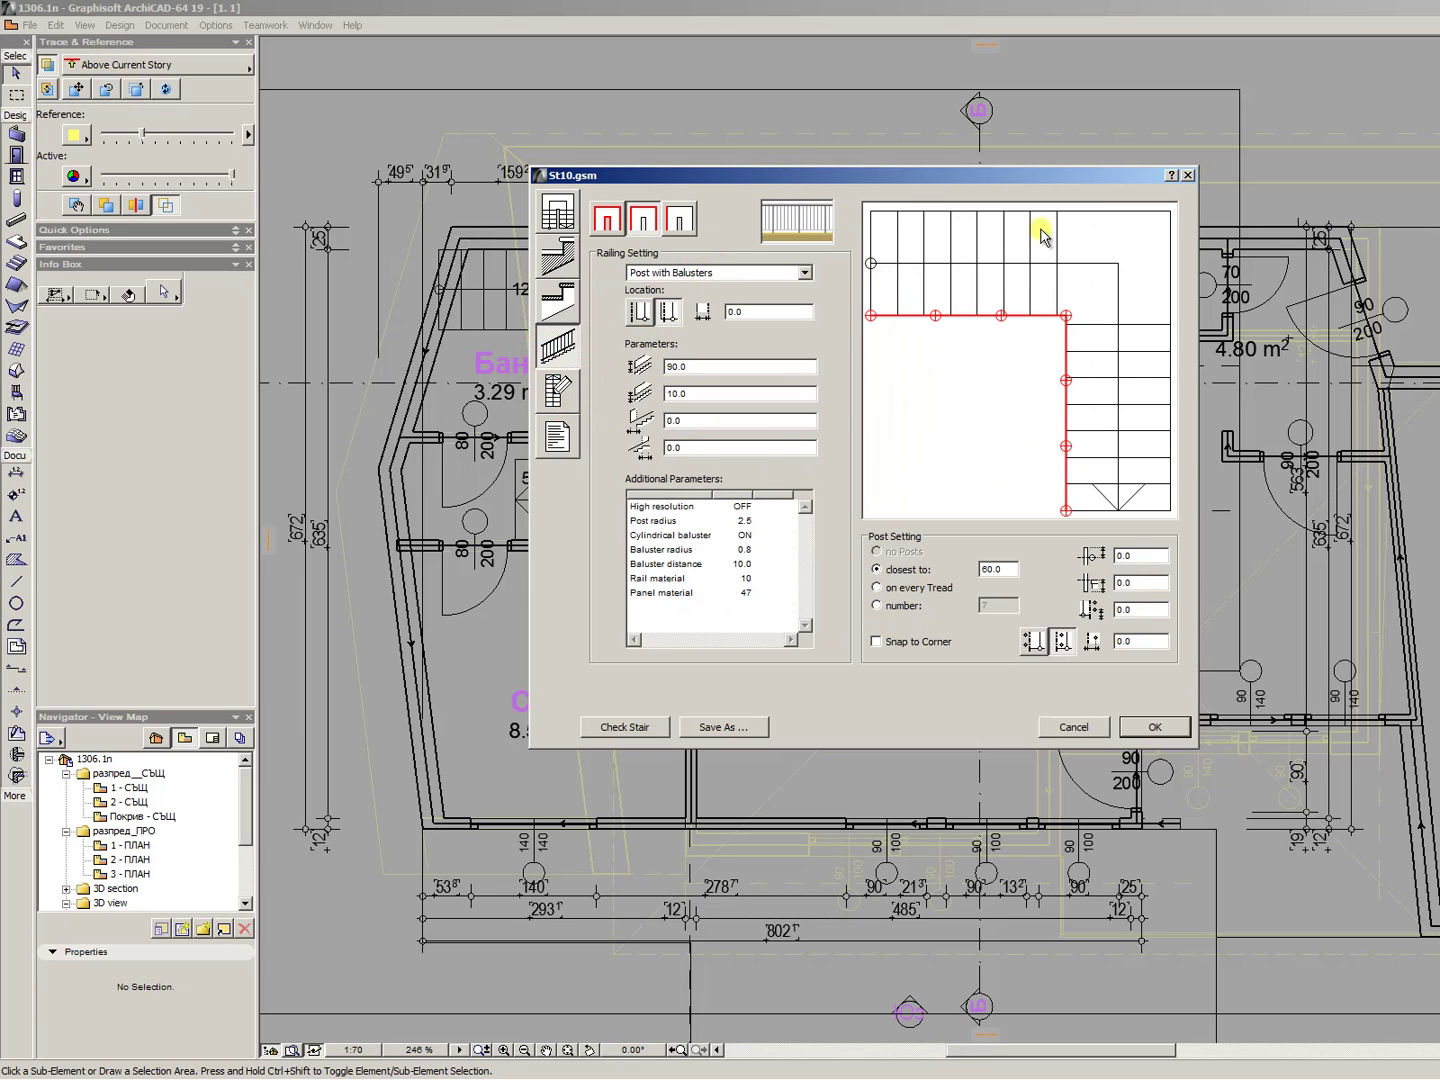
left_click(557, 257)
left_click(557, 212)
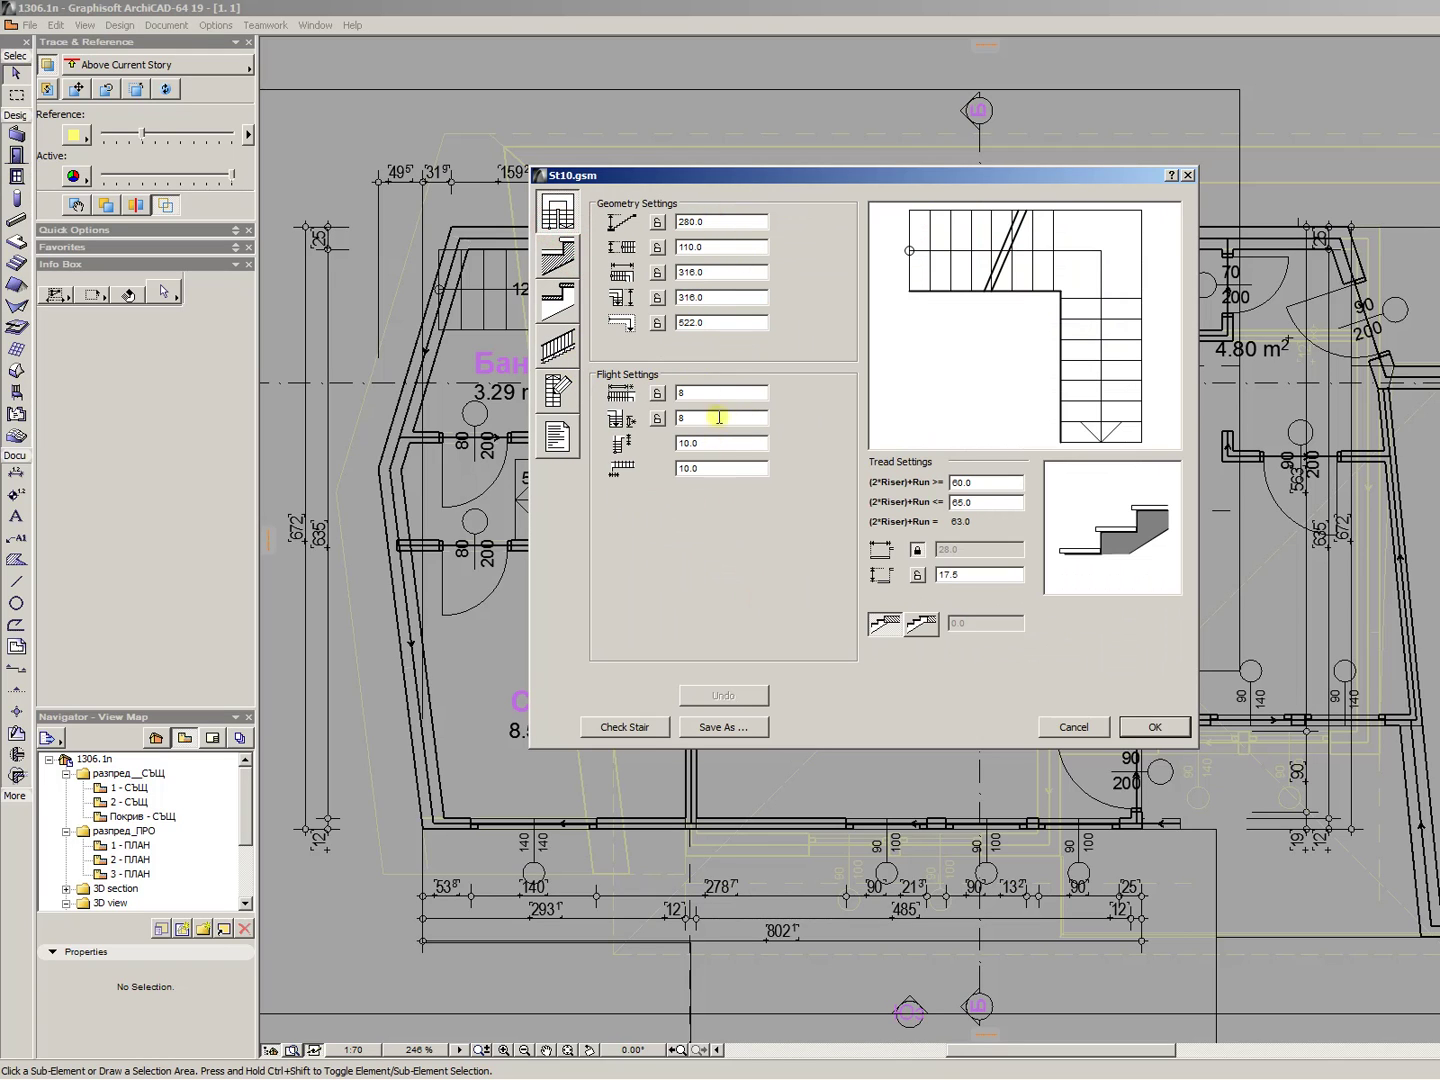
- Save the stair as a file in the StairMaker folder, replacing St10.gsm, and accept the stair settings
left_click(721, 729)
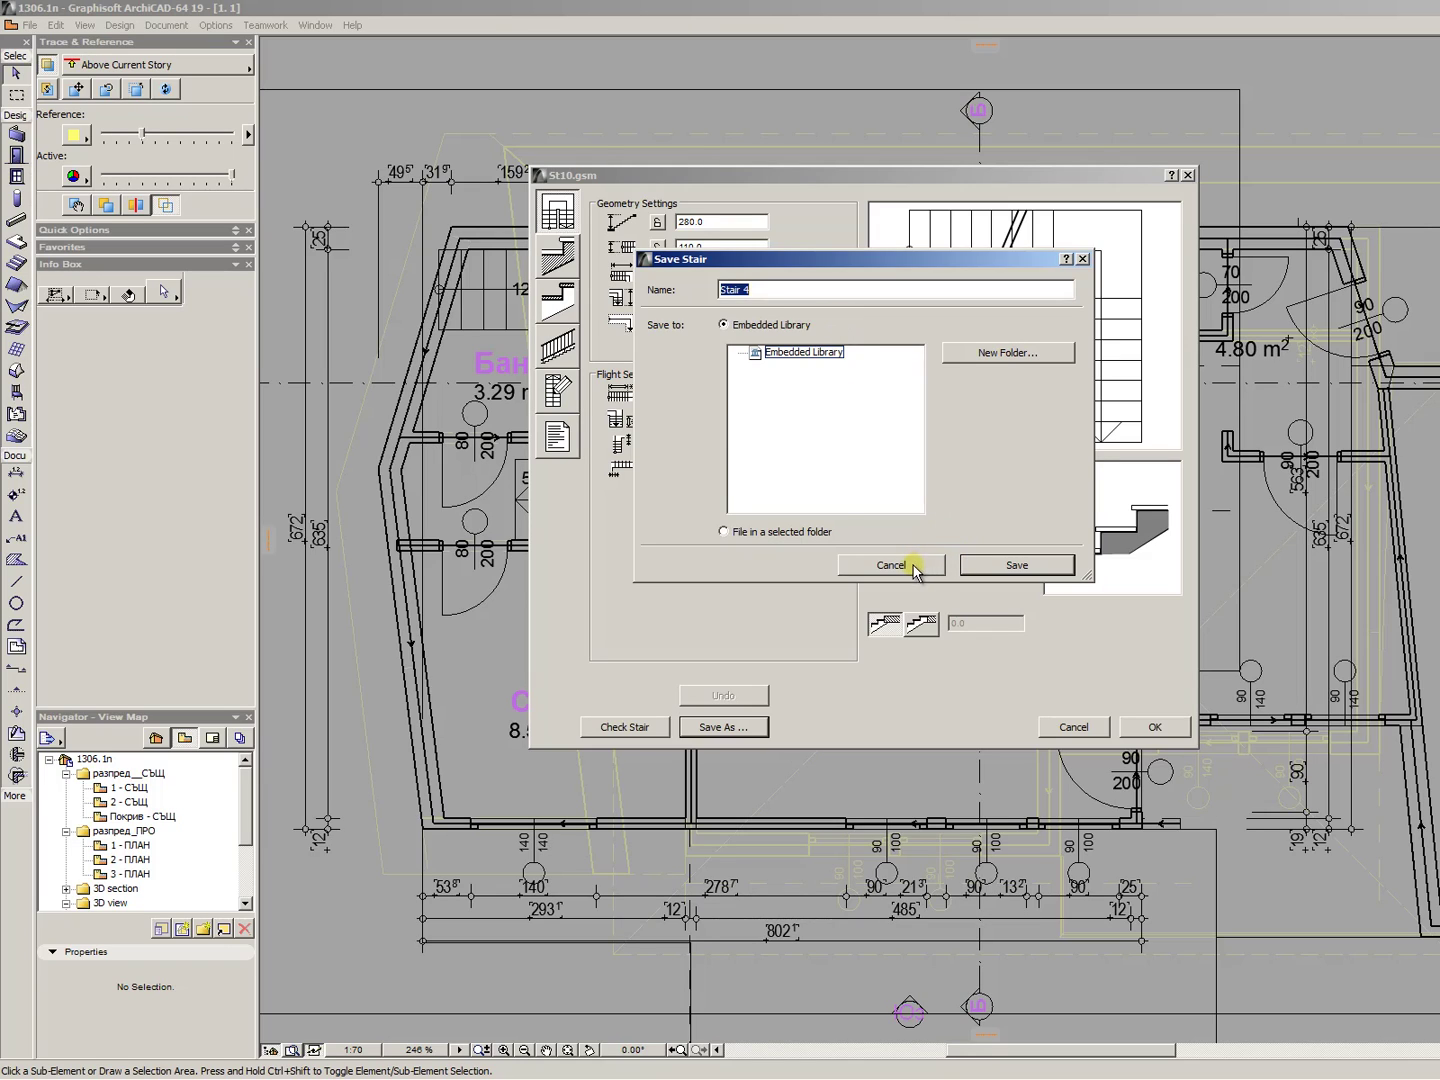
left_click(770, 540)
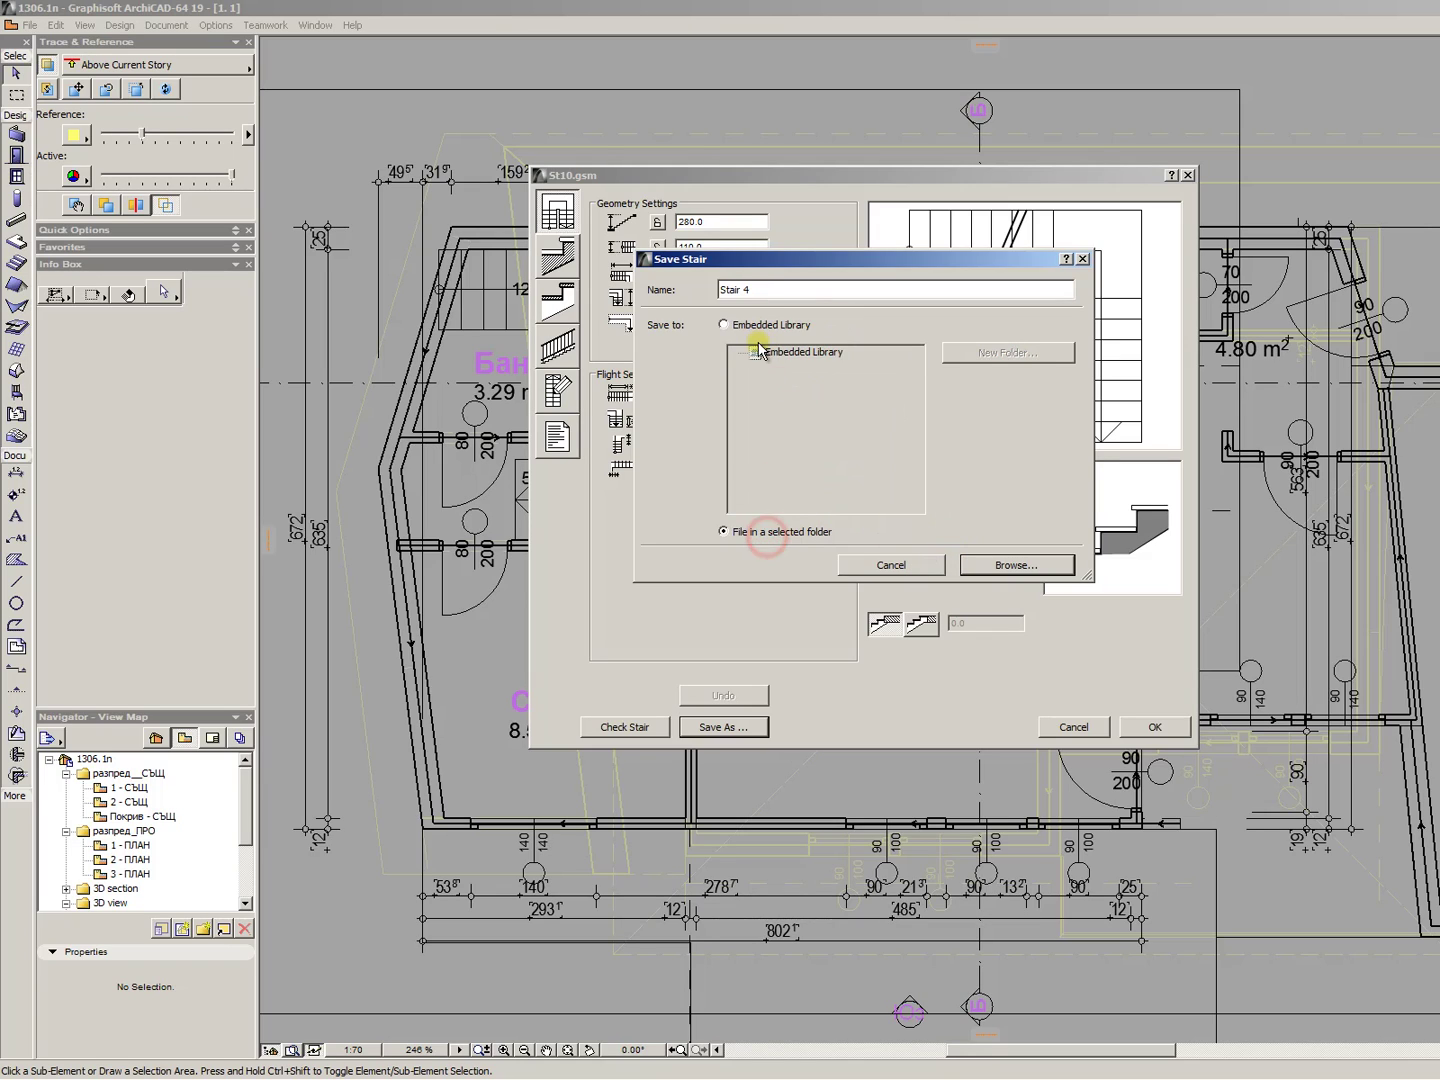
left_click(1008, 566)
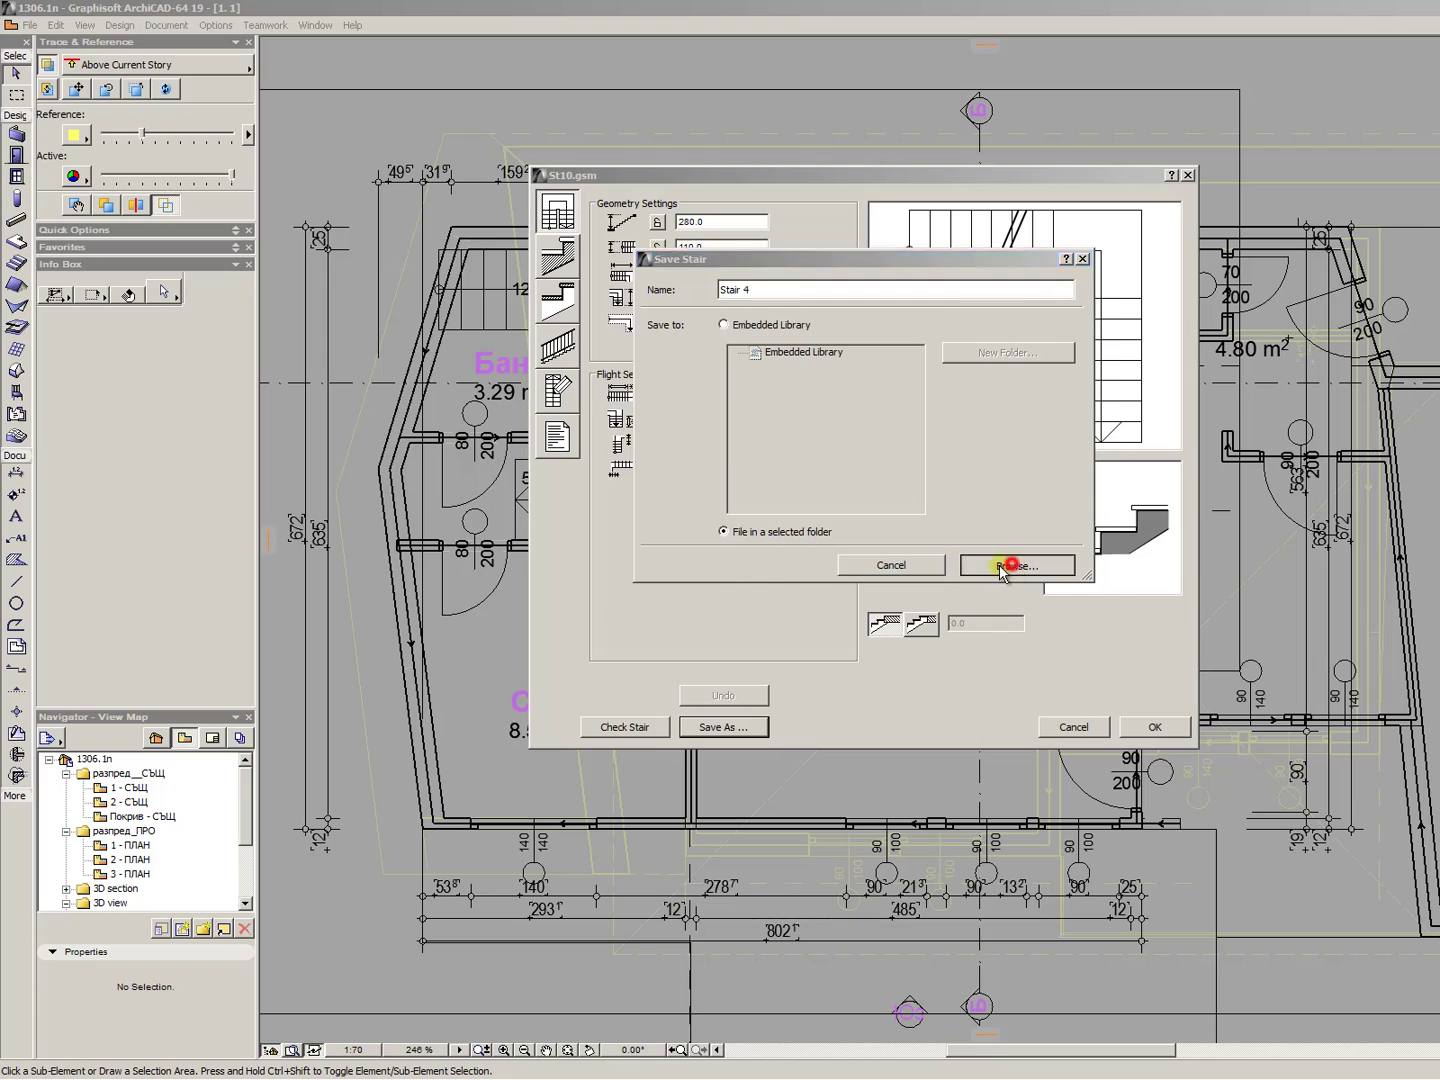
left_click(731, 388)
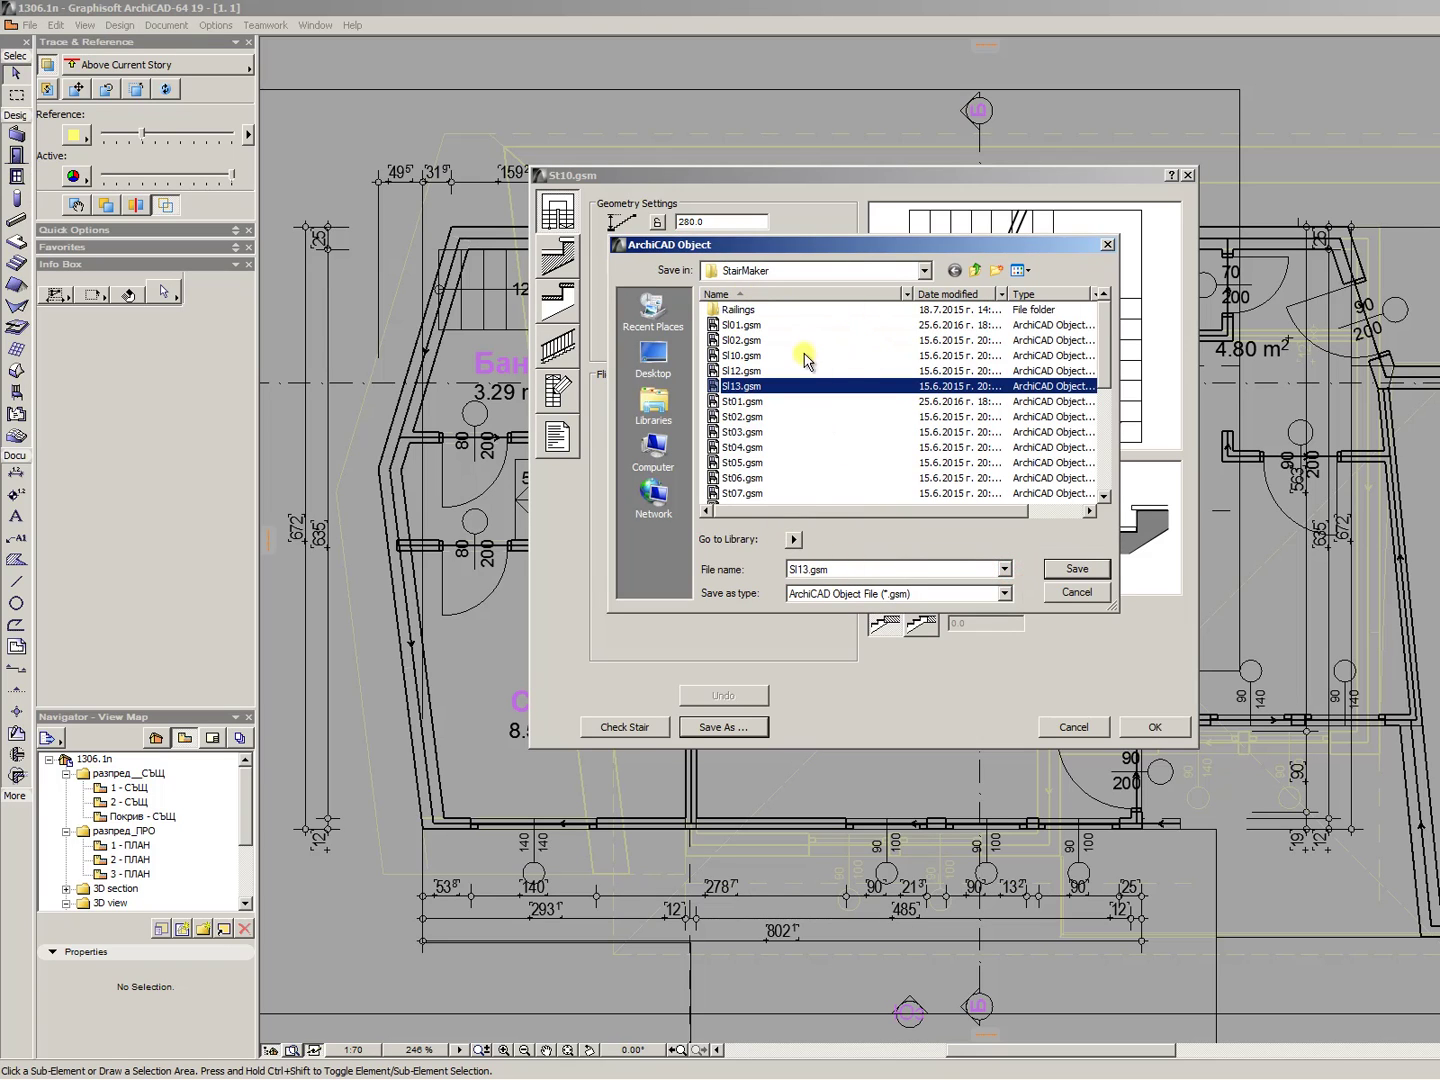
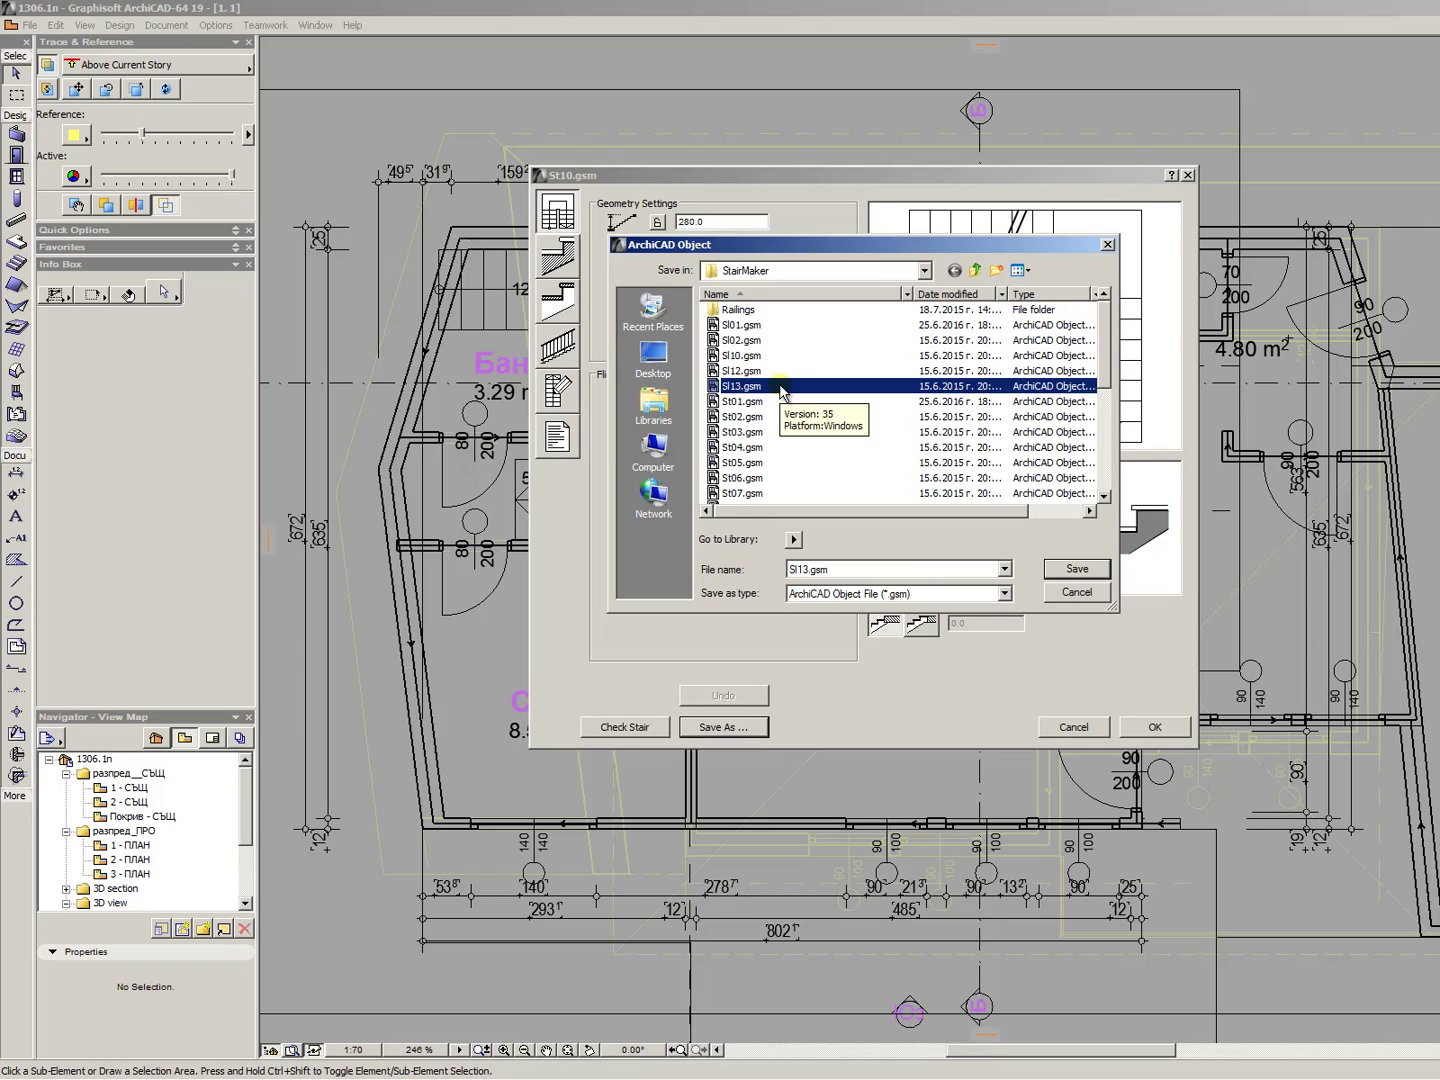
scroll(781, 392, "down", 2)
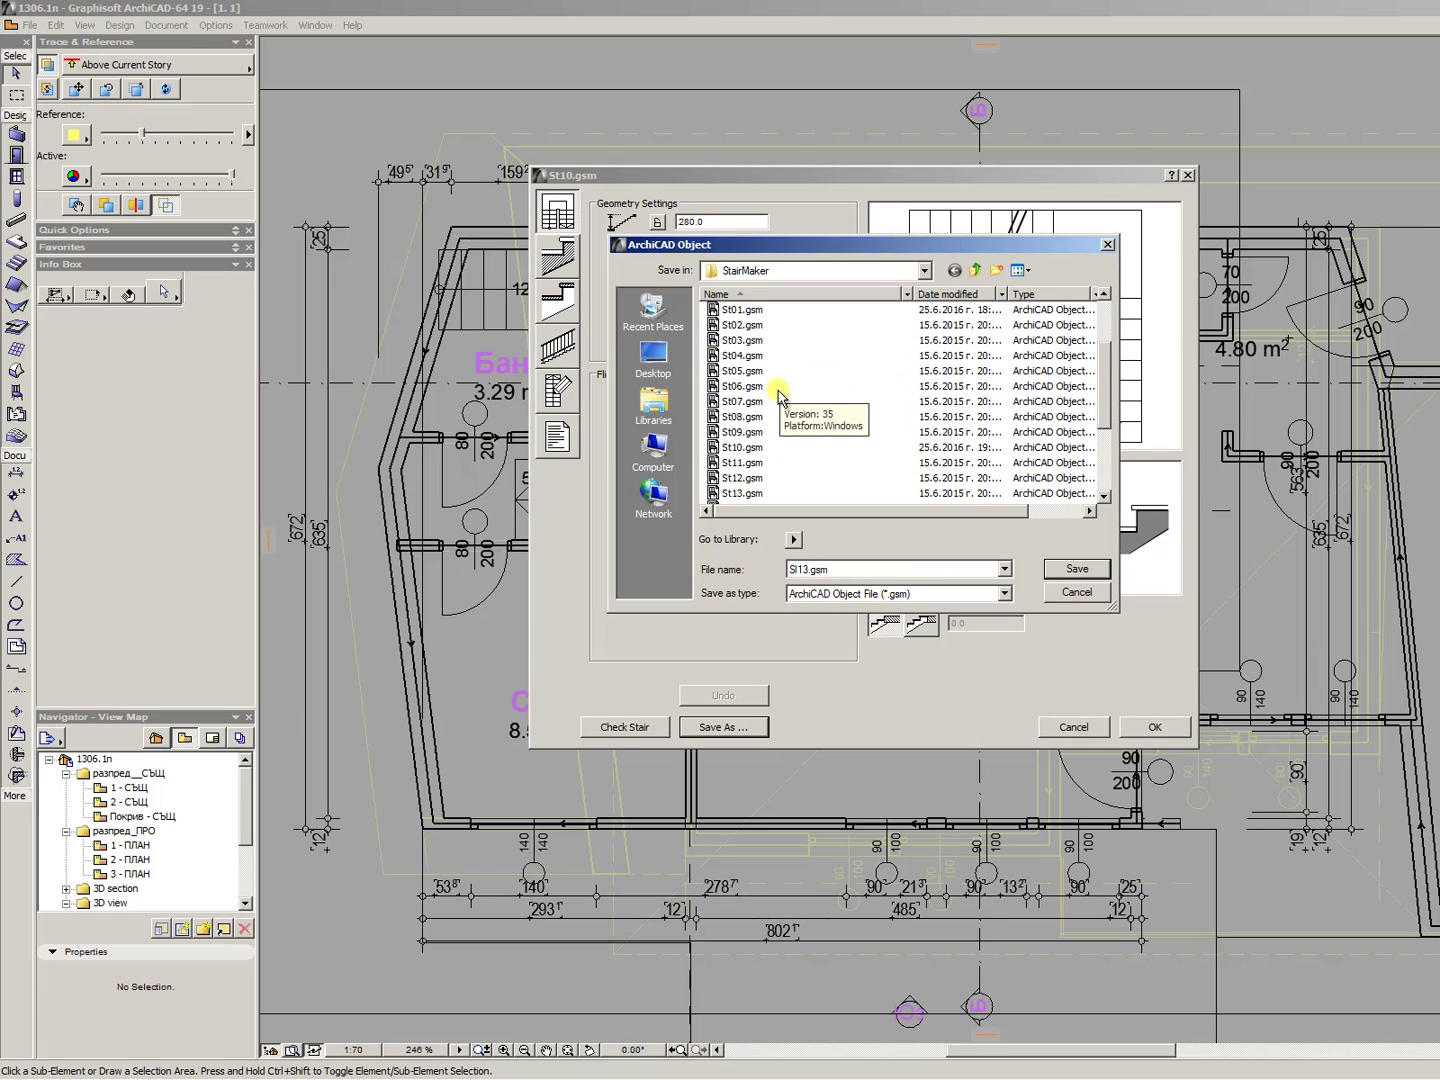
left_click(750, 451)
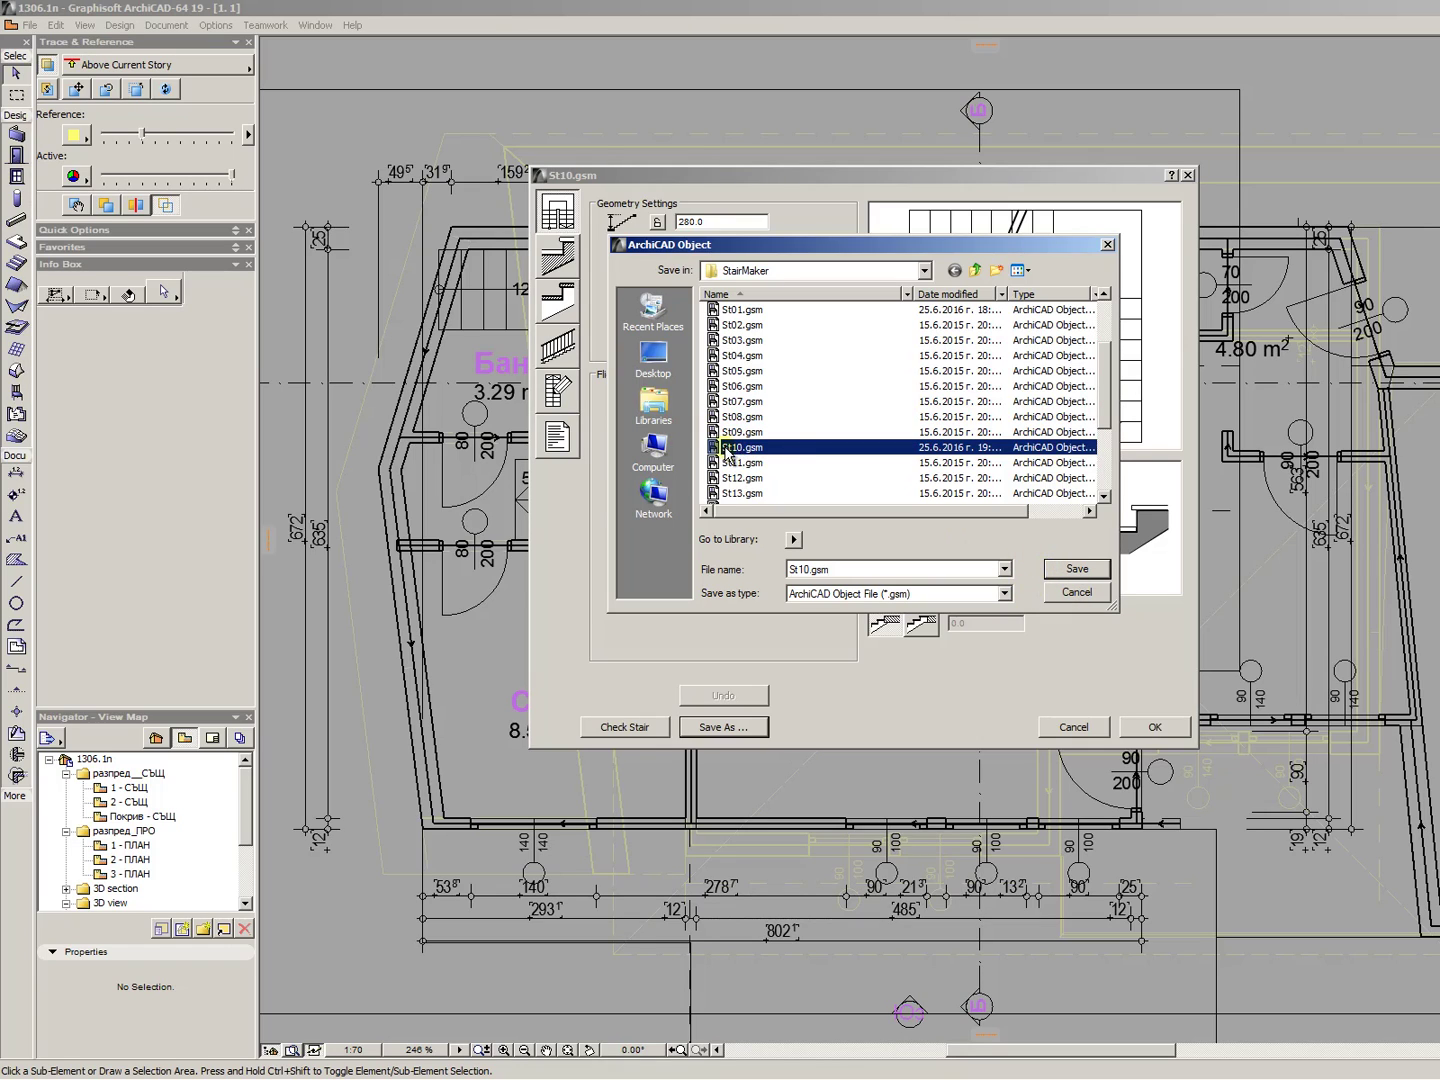
left_click(1076, 568)
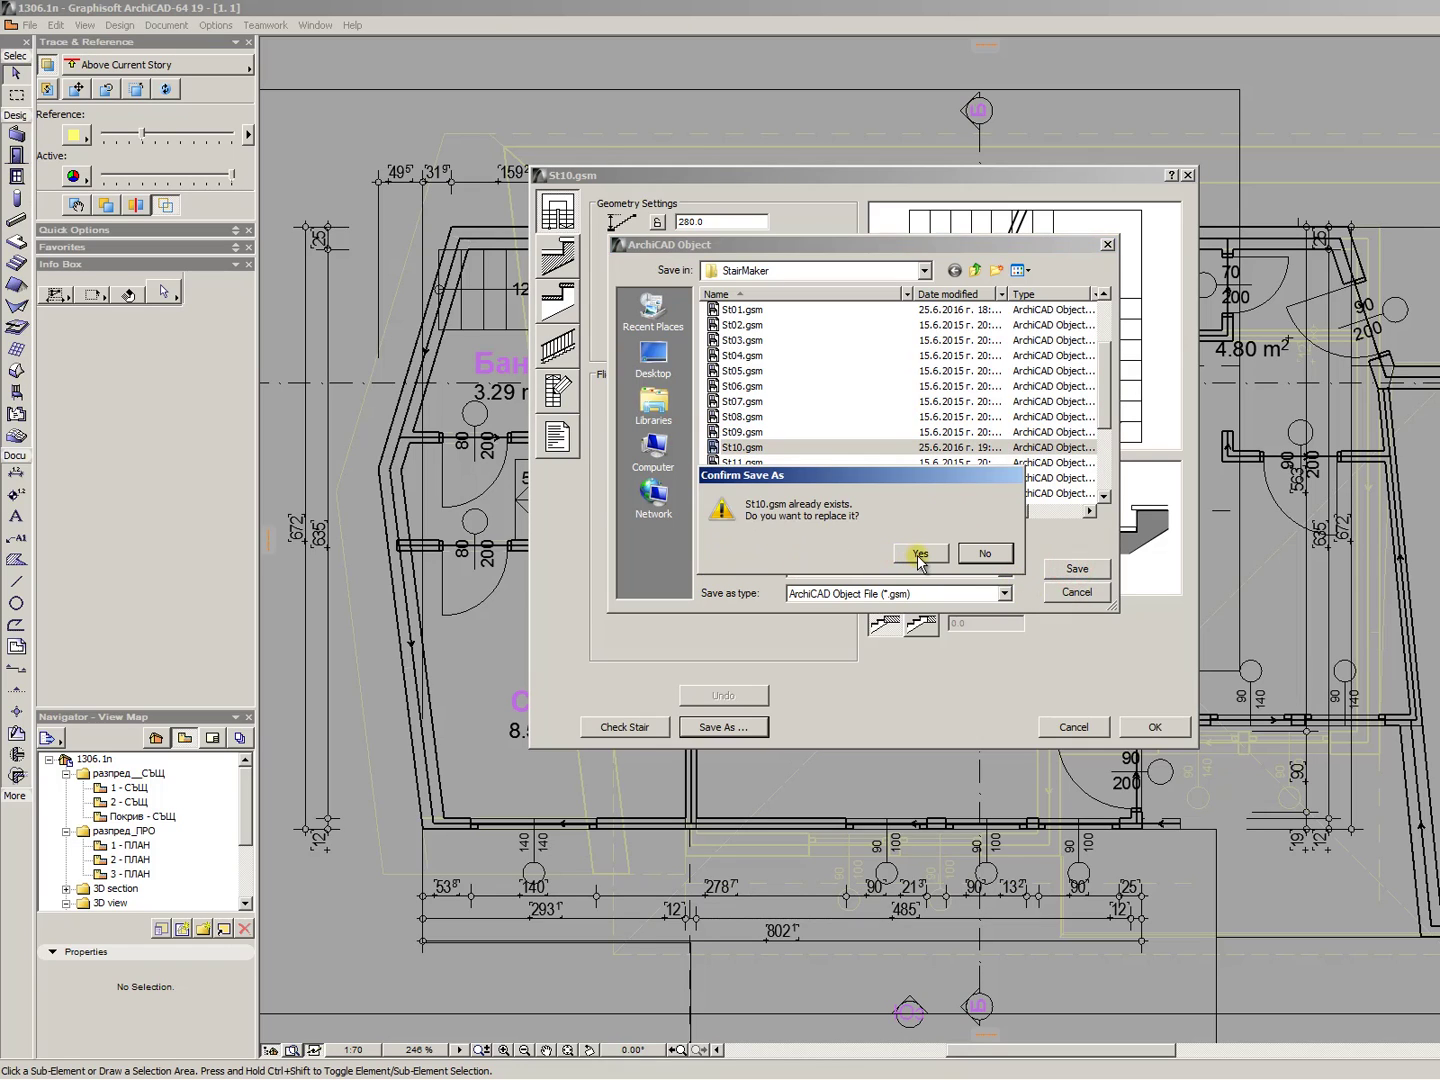
left_click(921, 554)
left_click(1153, 726)
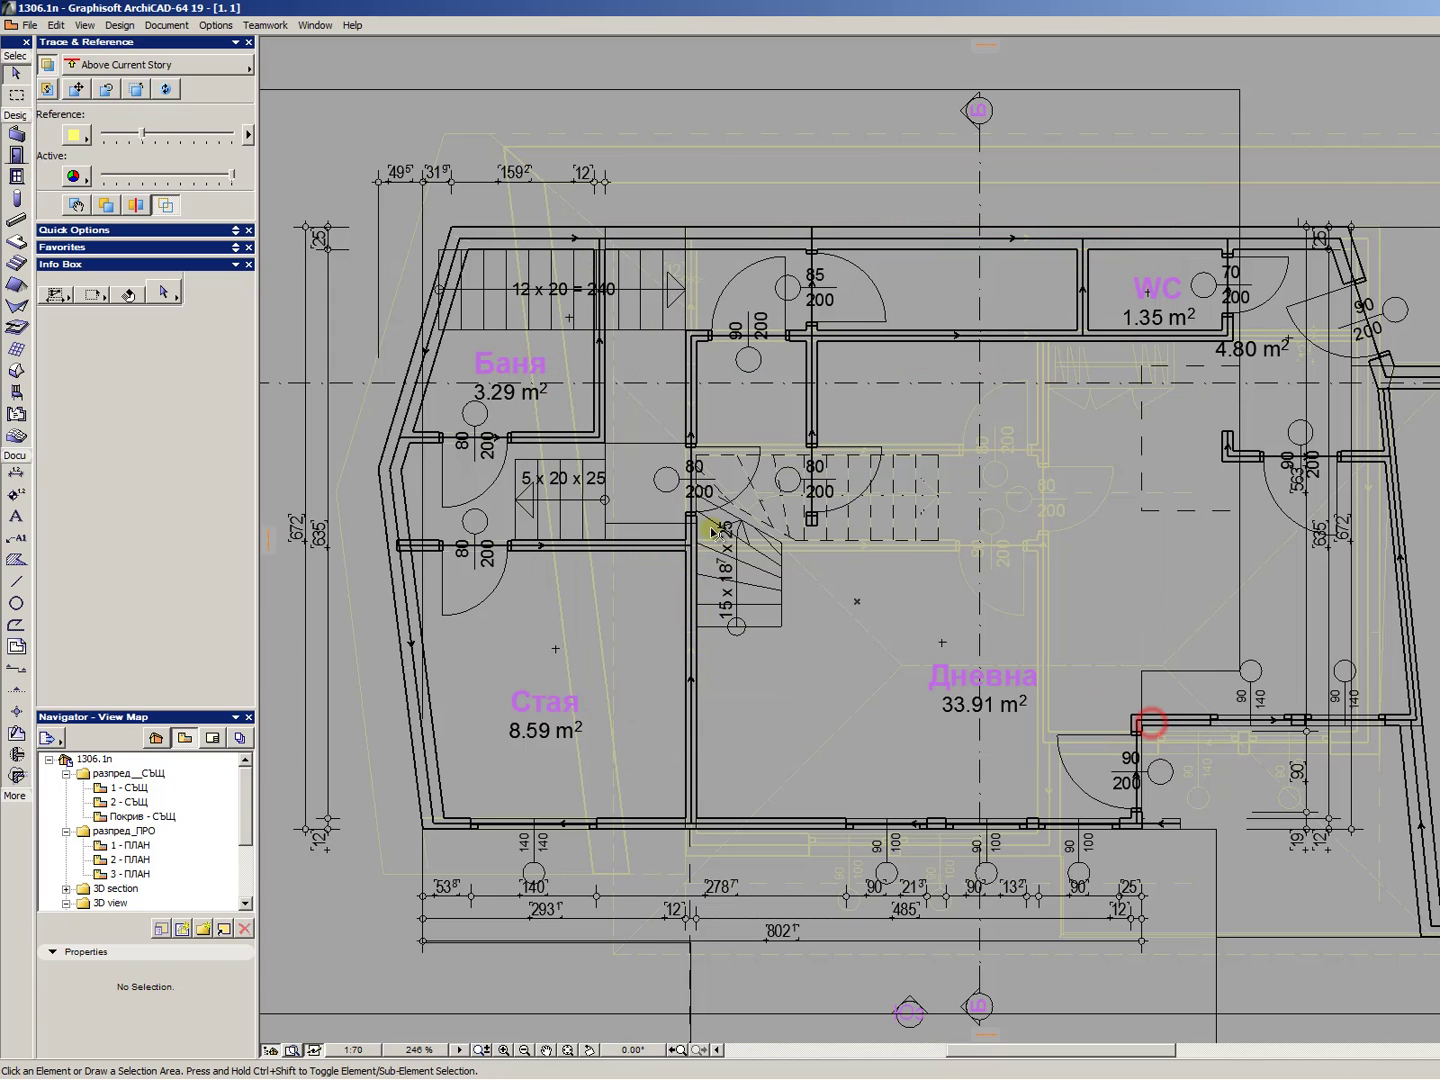
- Create a new project from the Last.tpl template, discard changes to the current project, and dismiss the library loading report
left_click(36, 24)
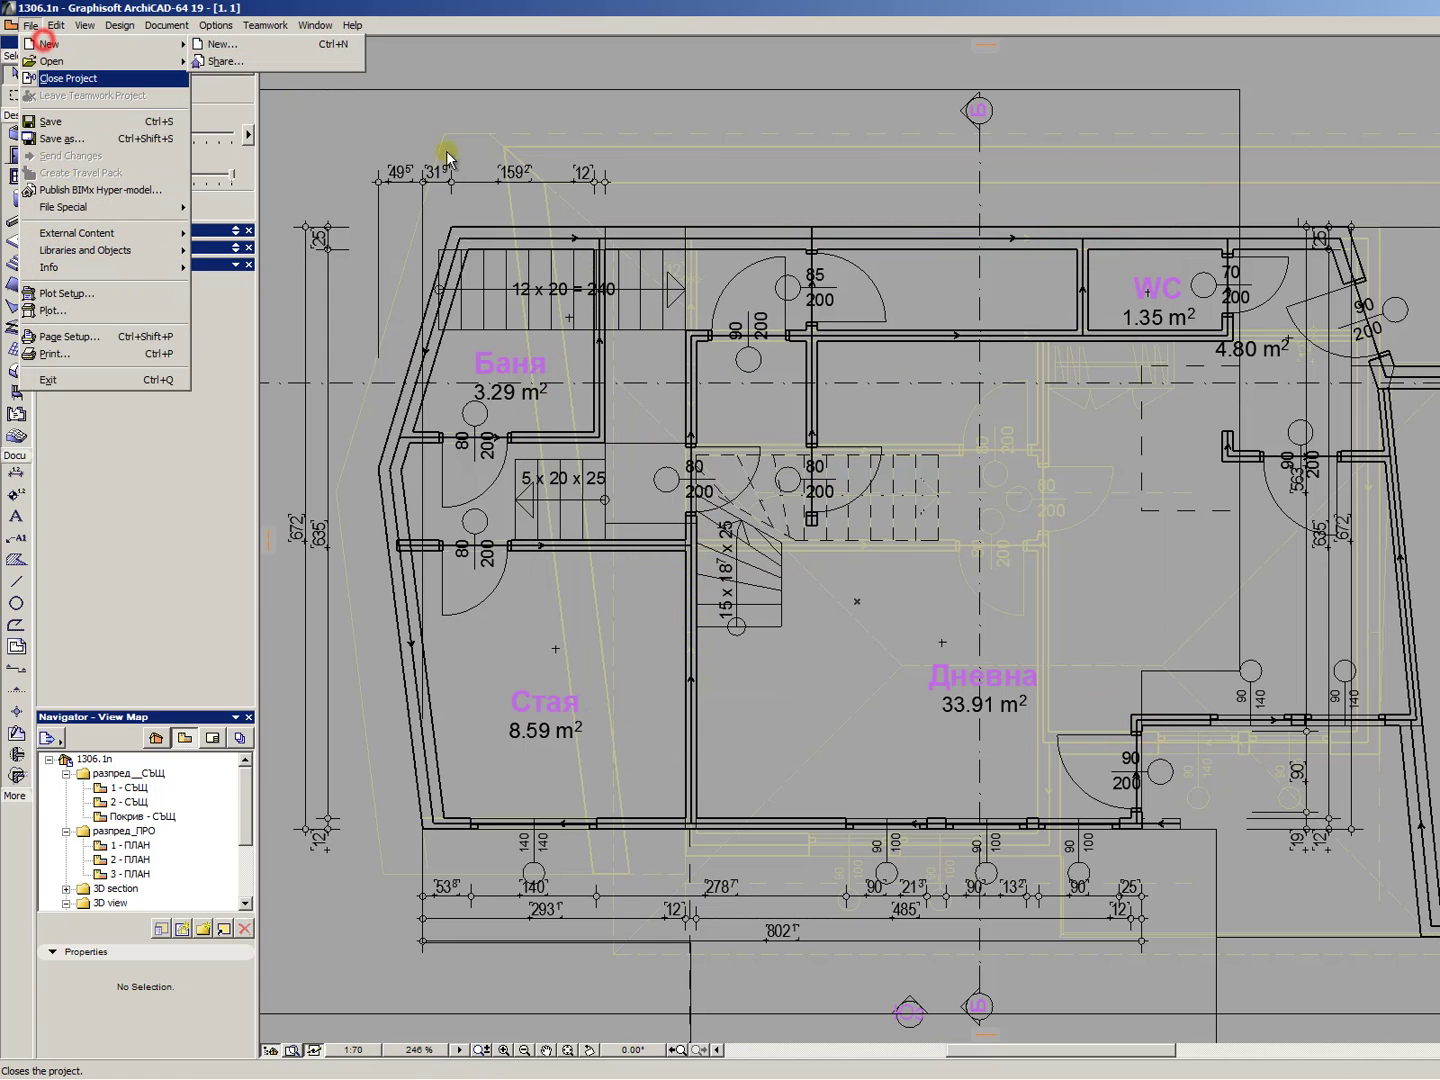
mouse_move(125, 44)
left_click(239, 44)
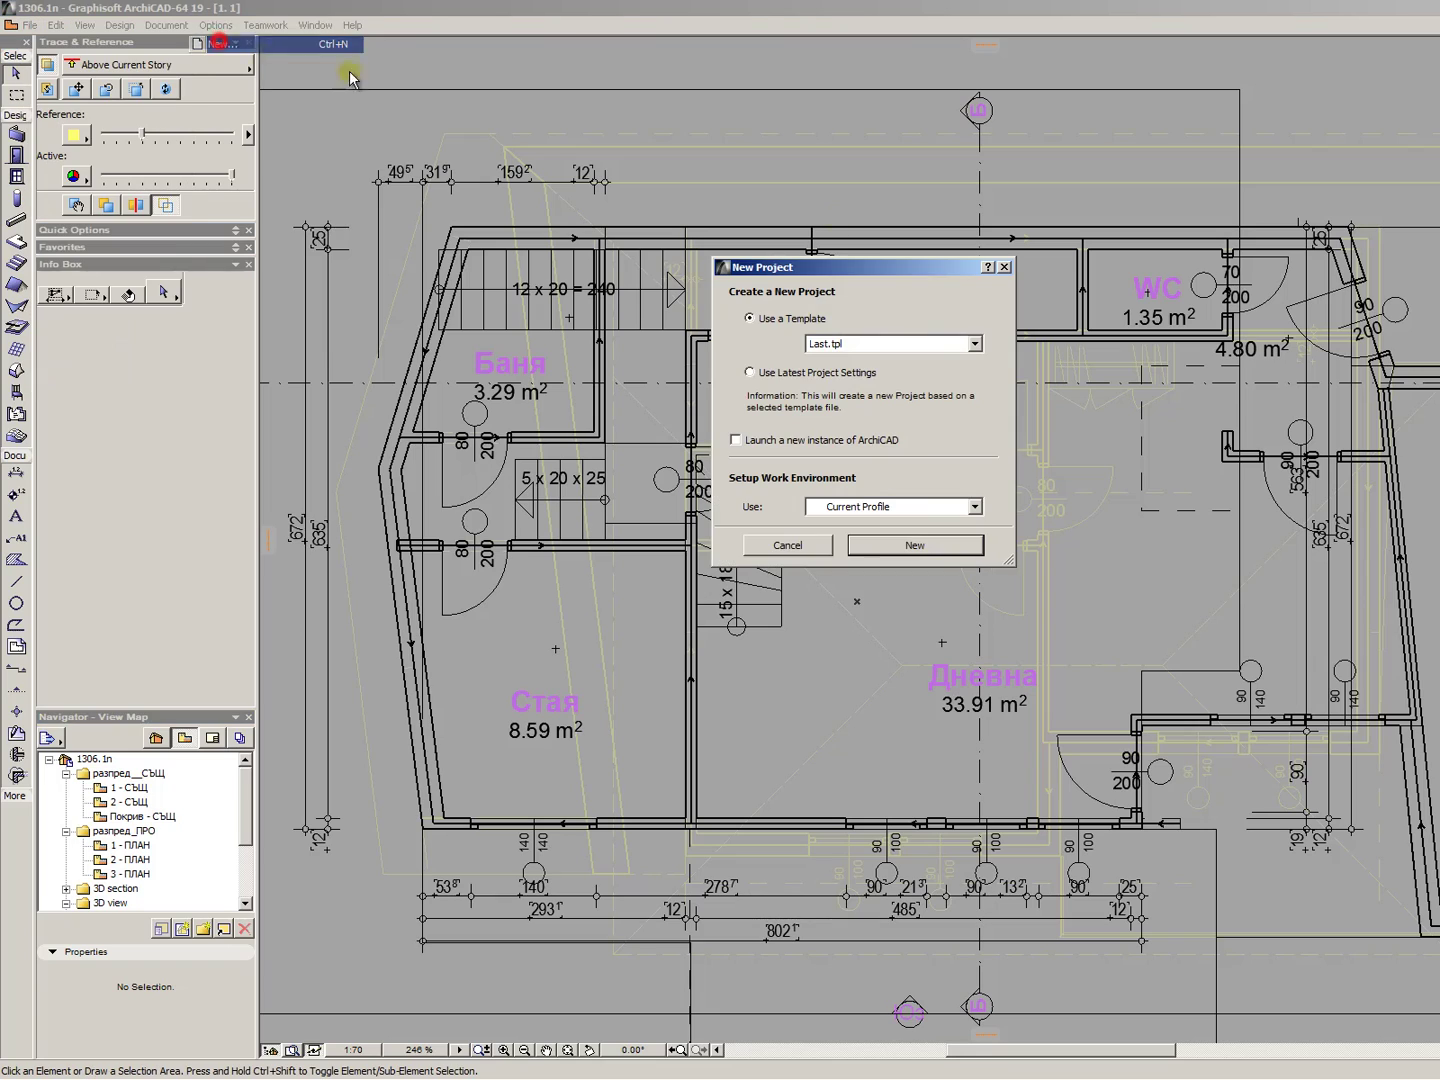
left_click(915, 544)
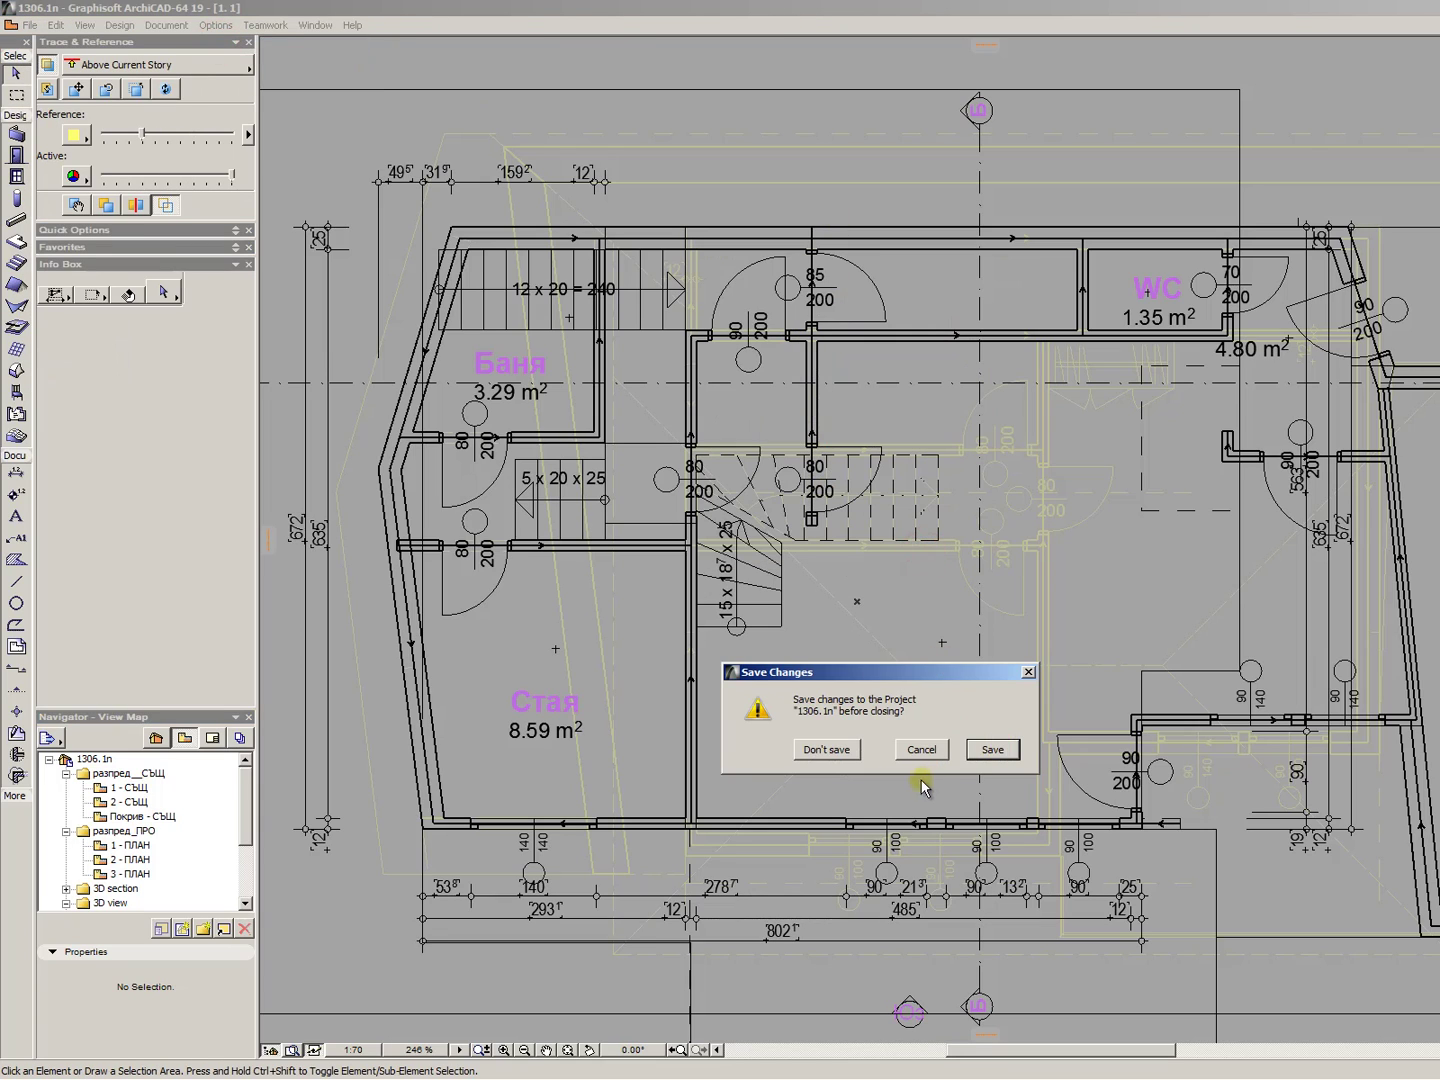
left_click(822, 752)
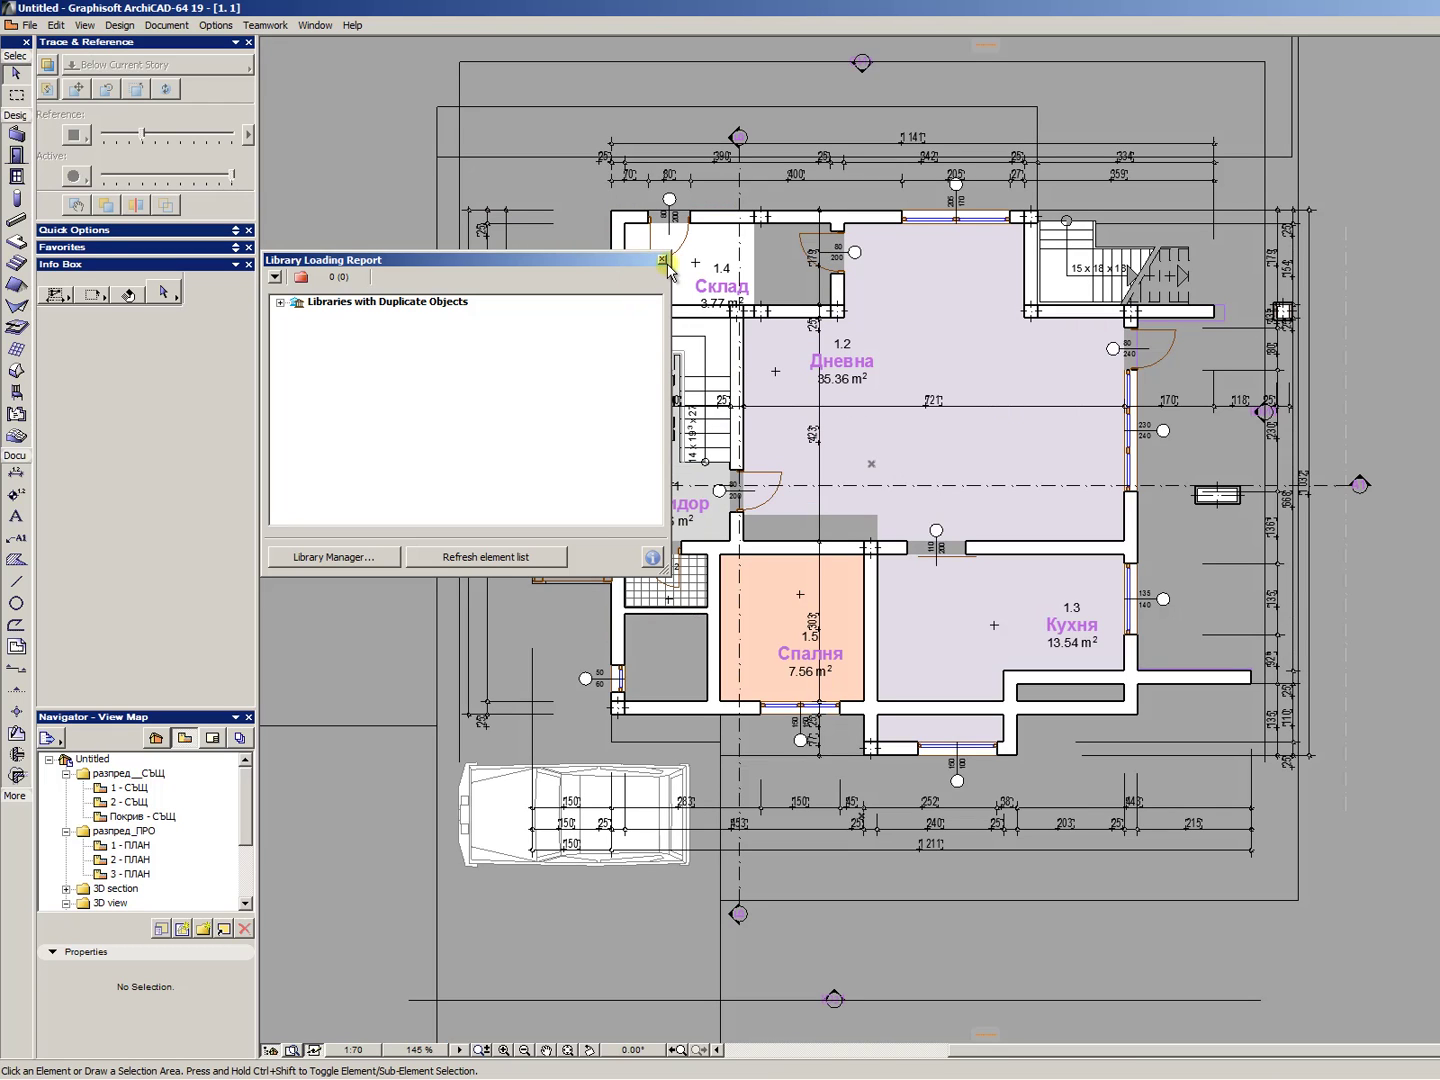
left_click(662, 260)
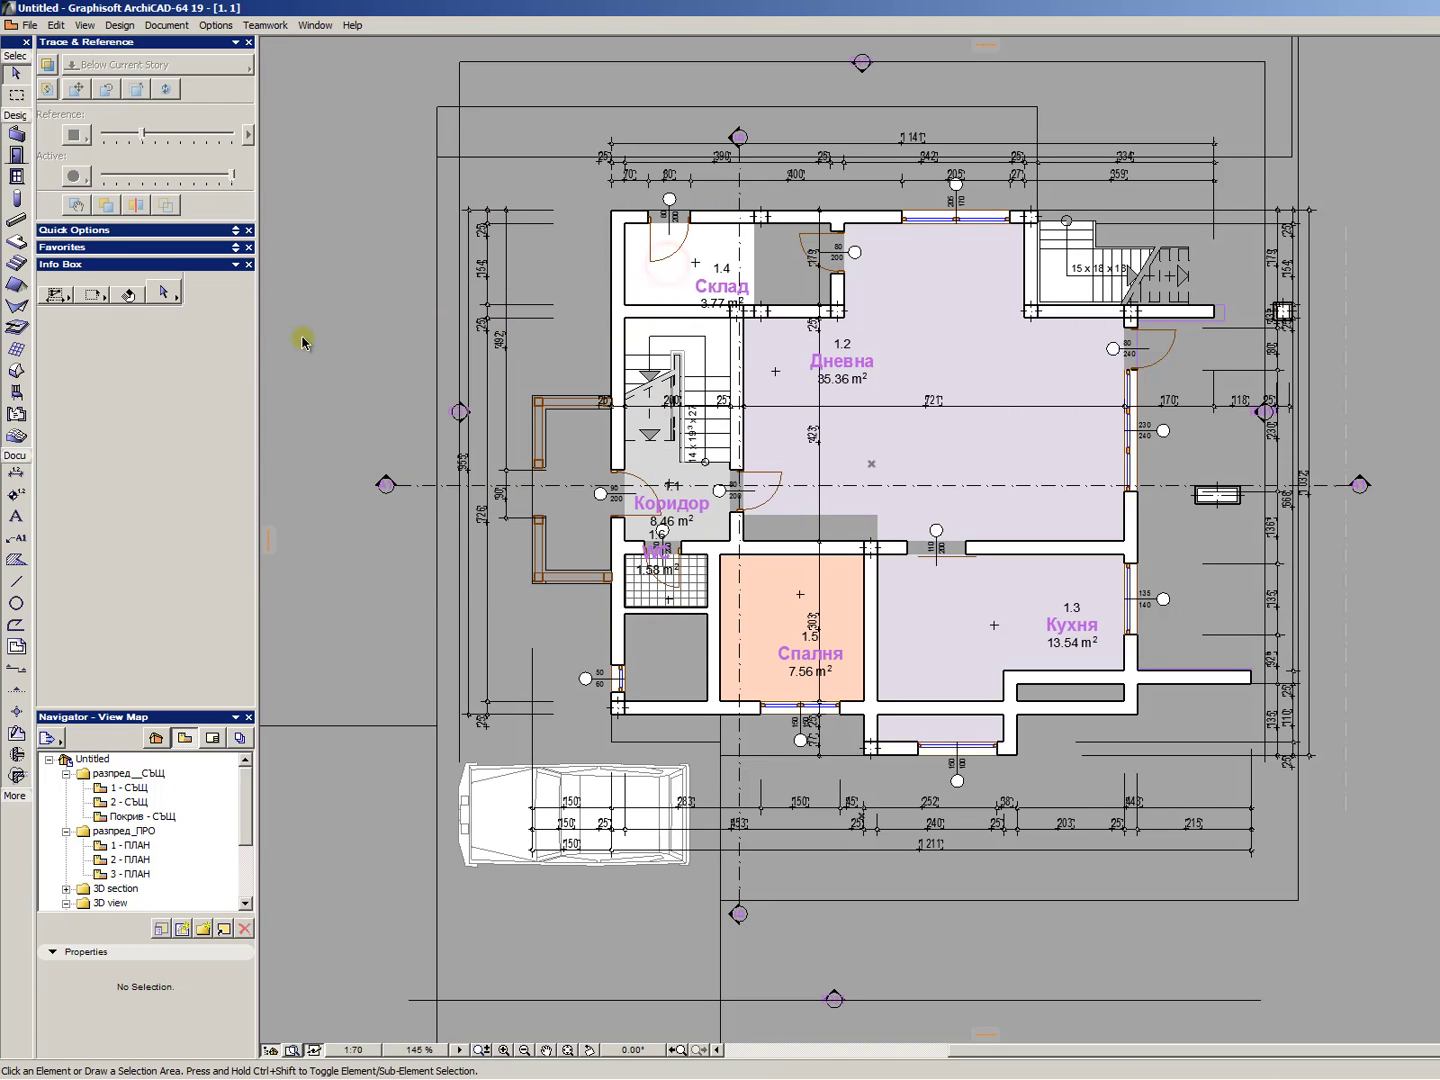
- Create a straight stair with an intermediate landing using its default settings and save it to the Embedded Library
double_click(15, 262)
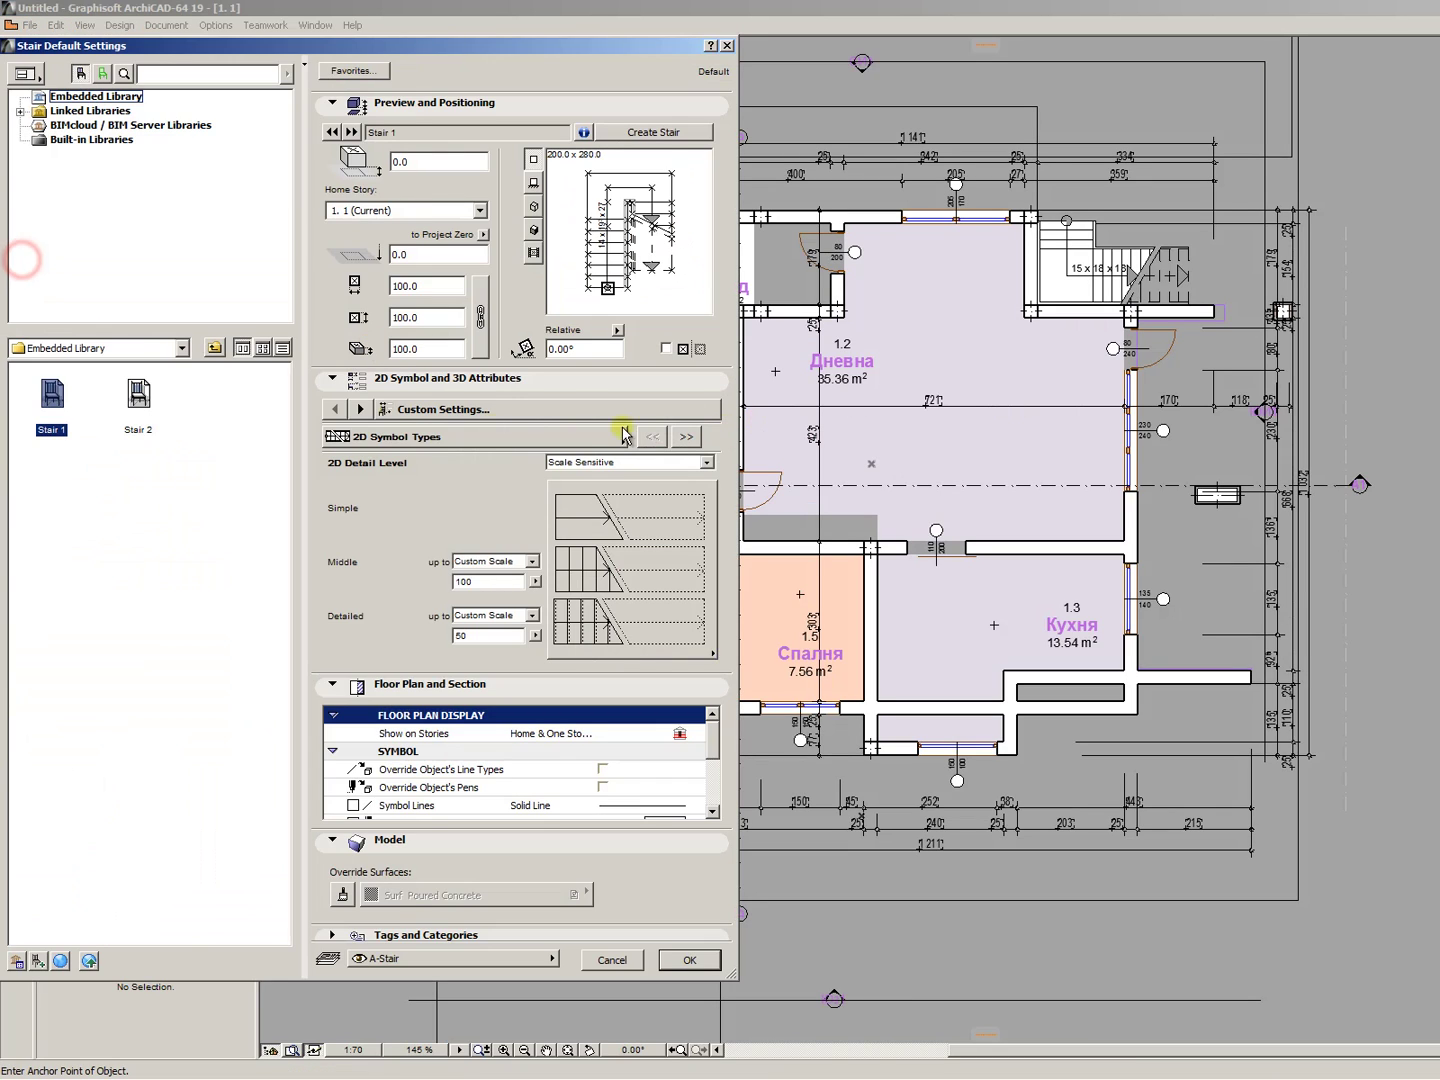
left_click(668, 132)
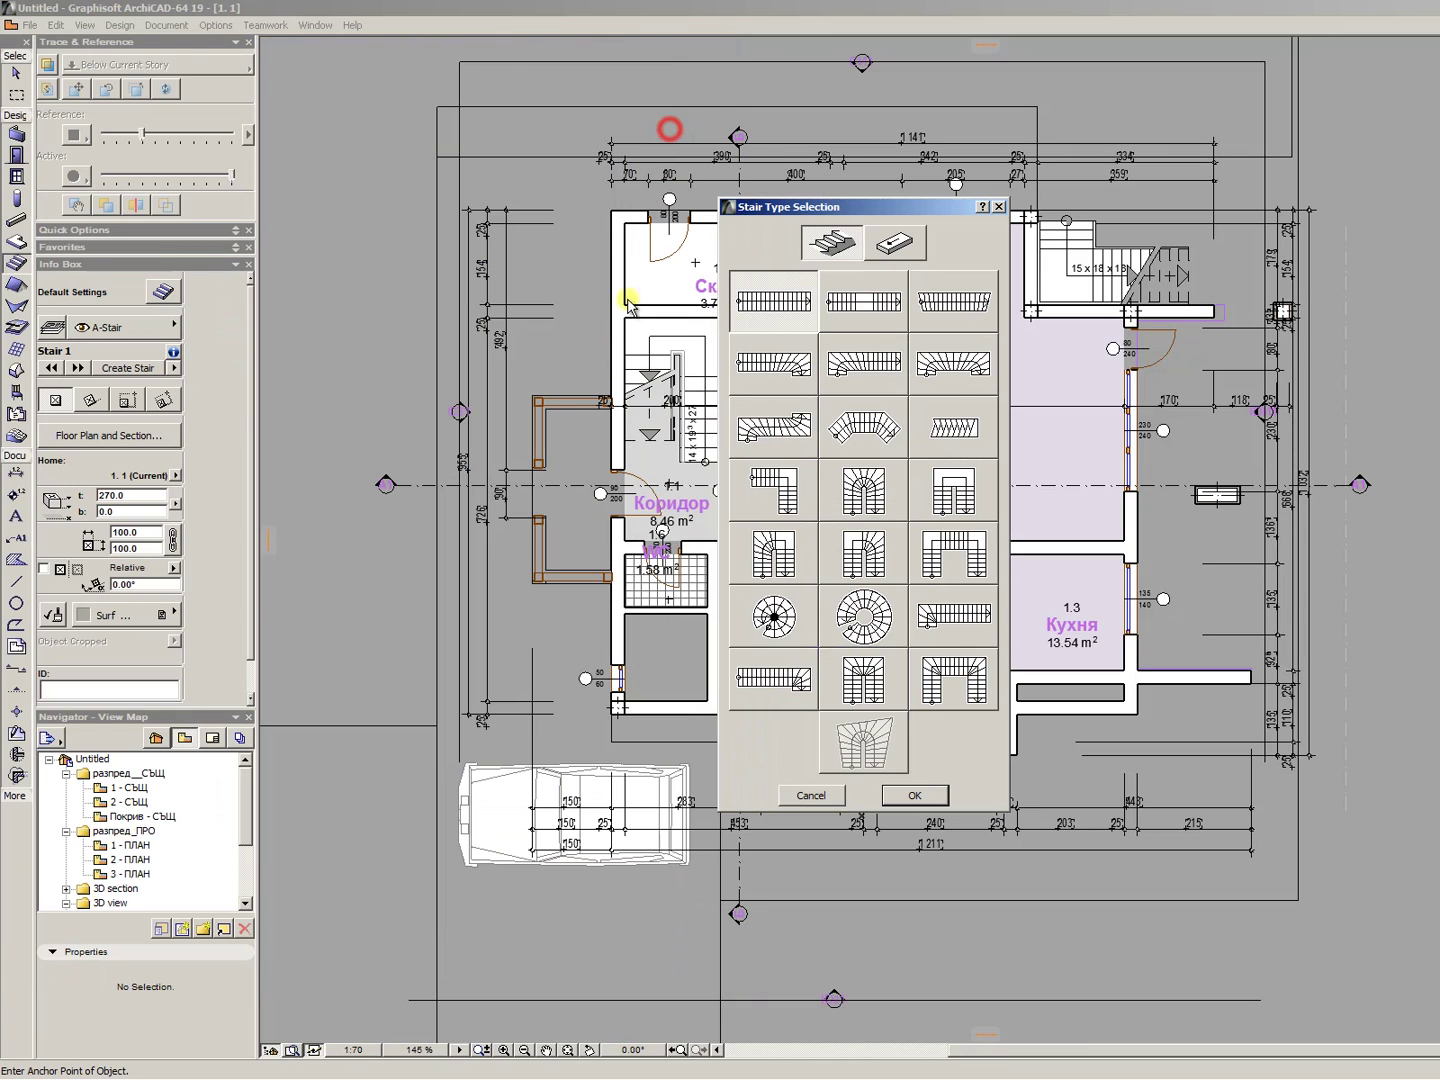
left_click(861, 300)
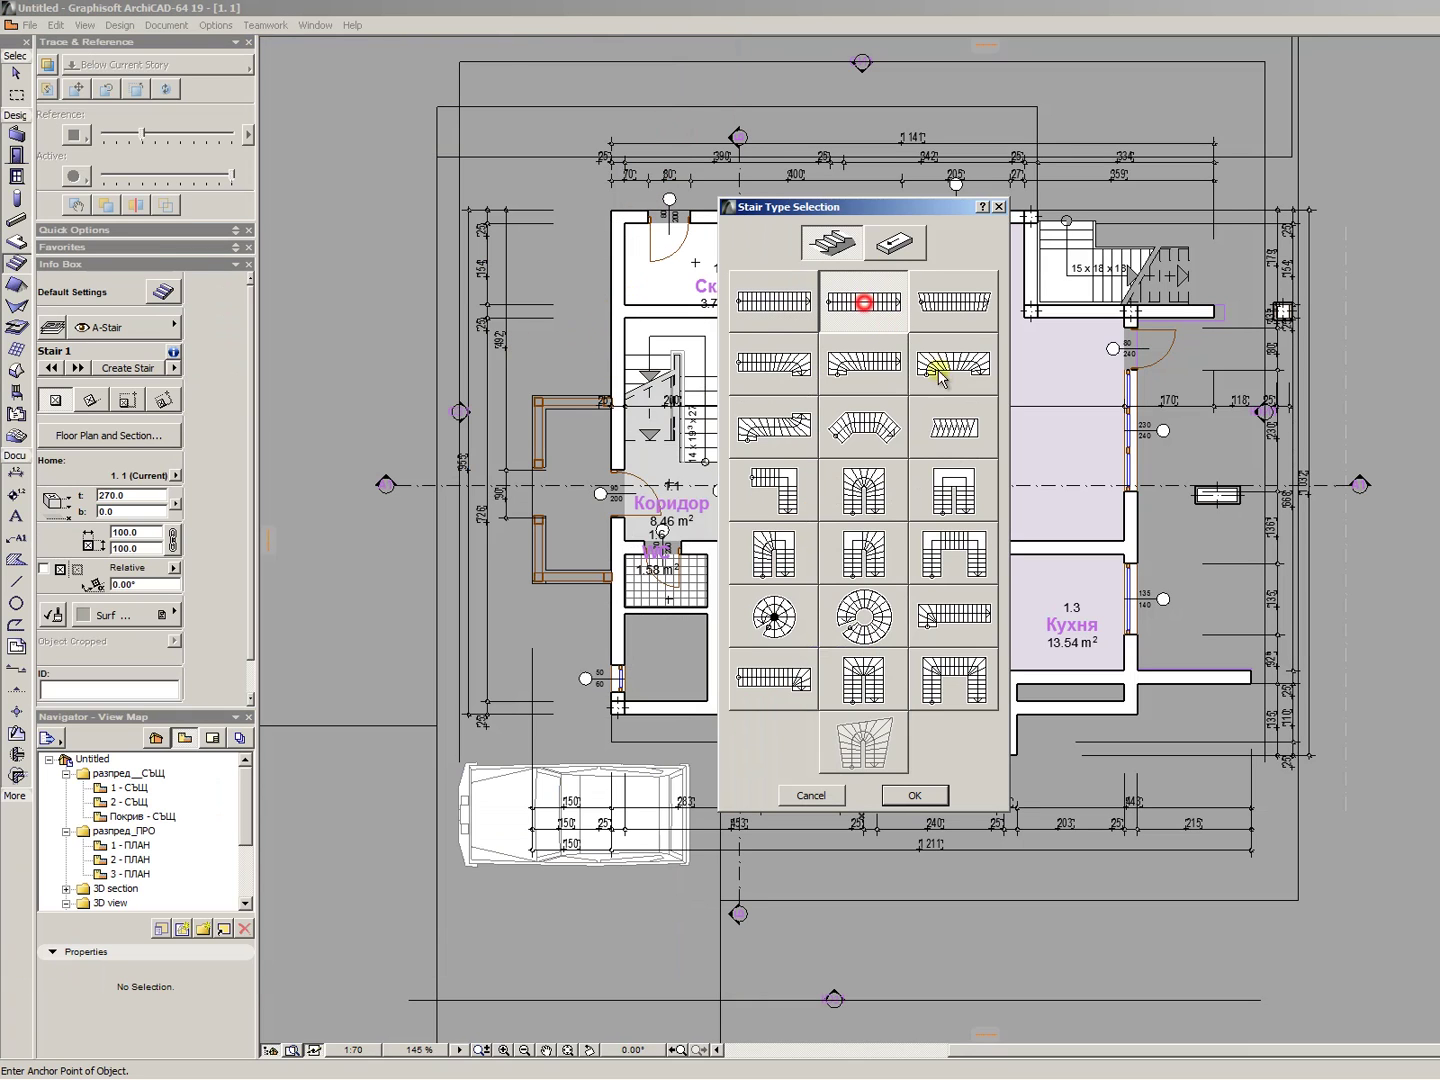
left_click(911, 795)
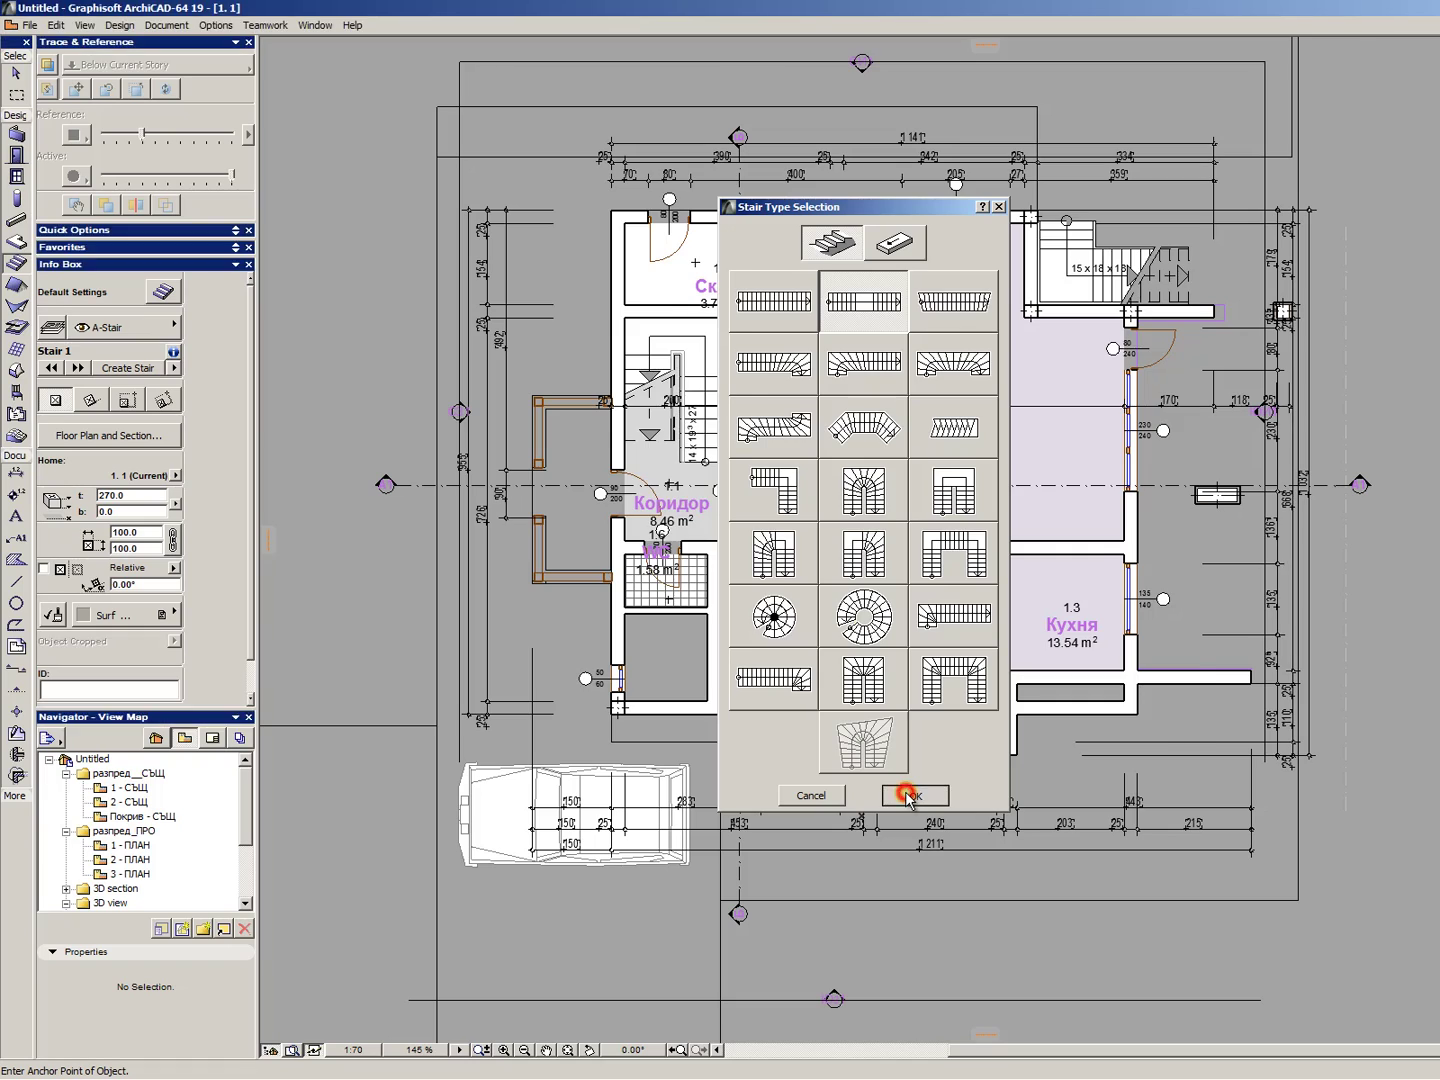
left_click(1145, 724)
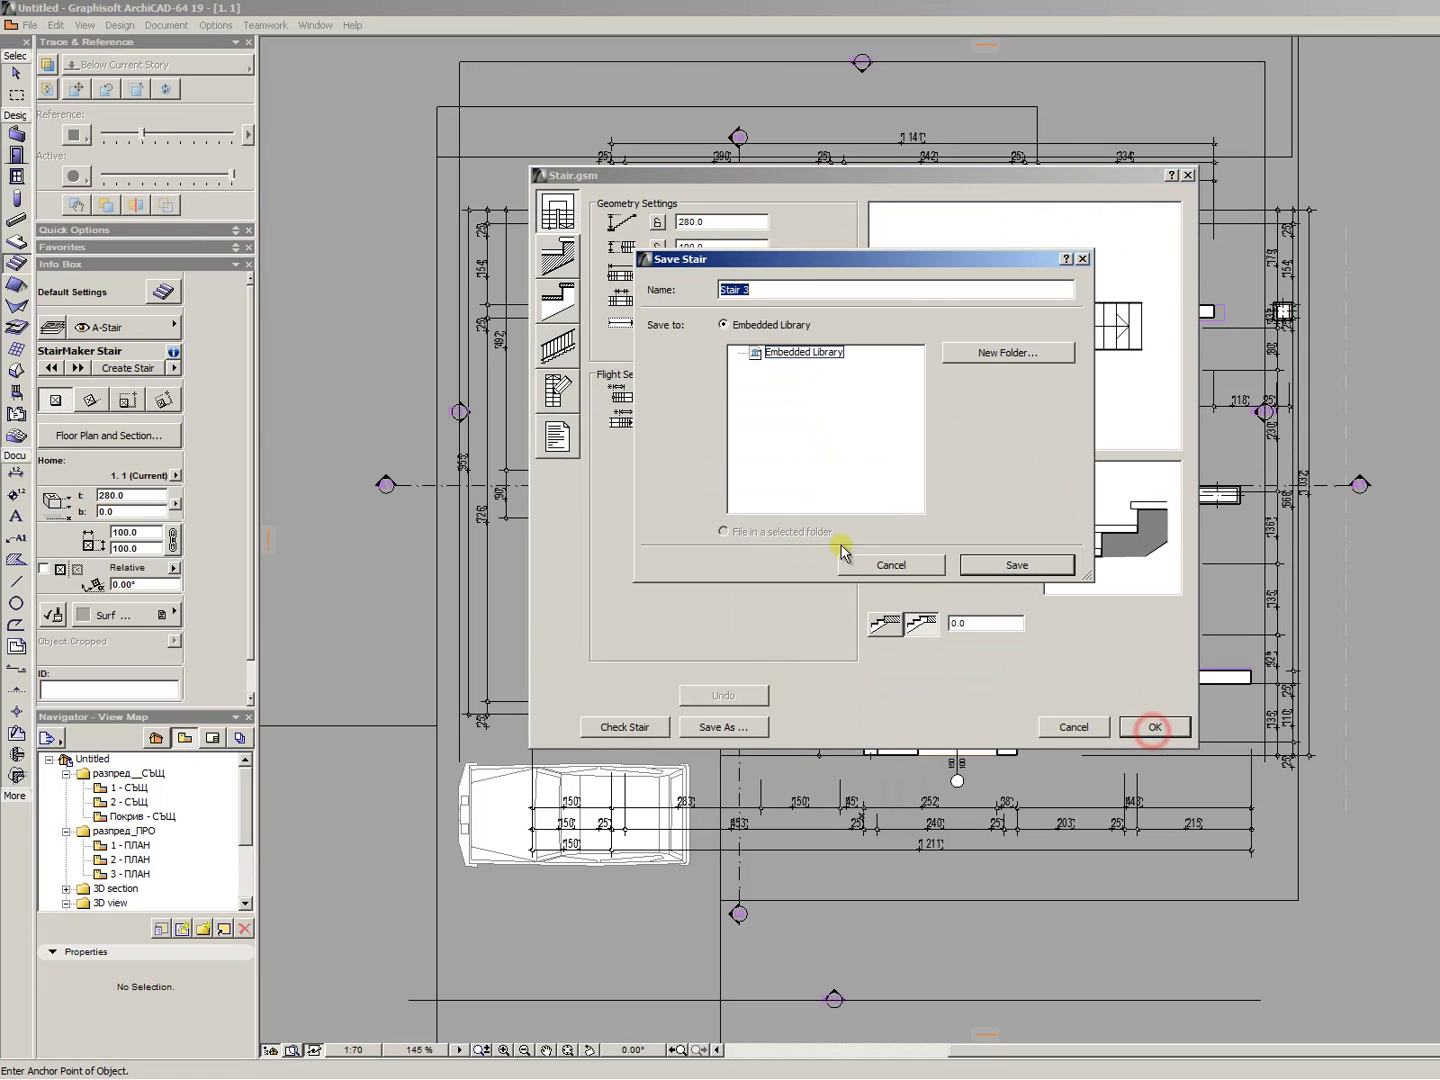
left_click(994, 570)
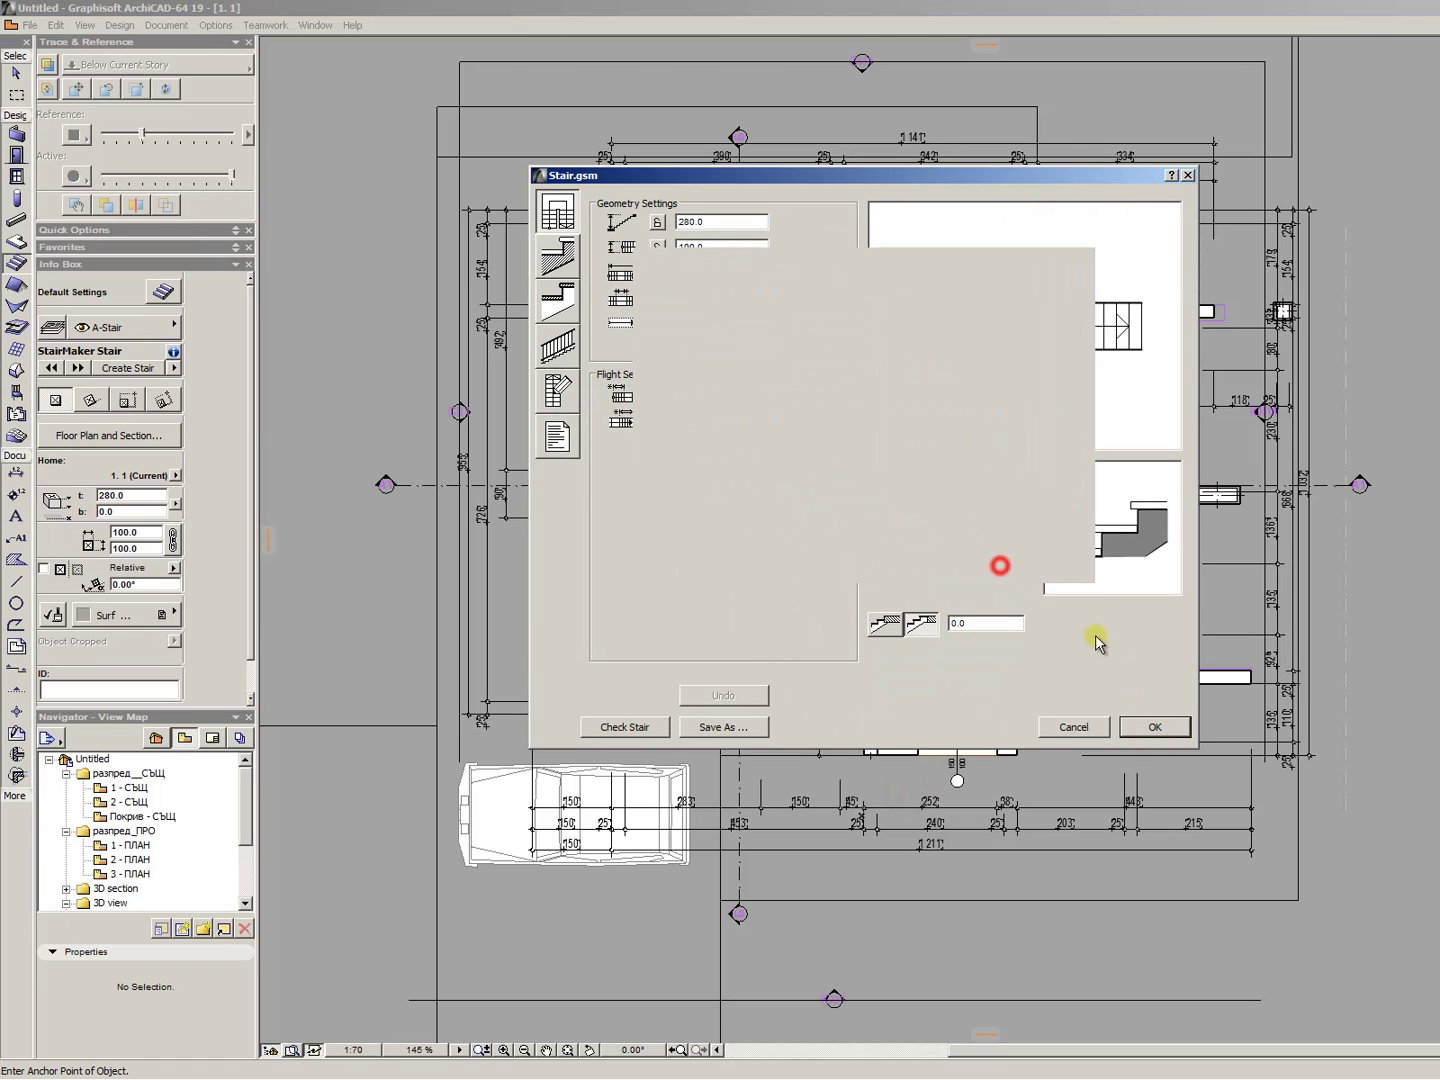
left_click(1150, 726)
- Place the straight landing stair outside the floor plan and move it below the plan's lower-right dimension chains
scroll(1232, 590, "down", 3)
left_click(1319, 620)
scroll(1419, 630, "up", 3)
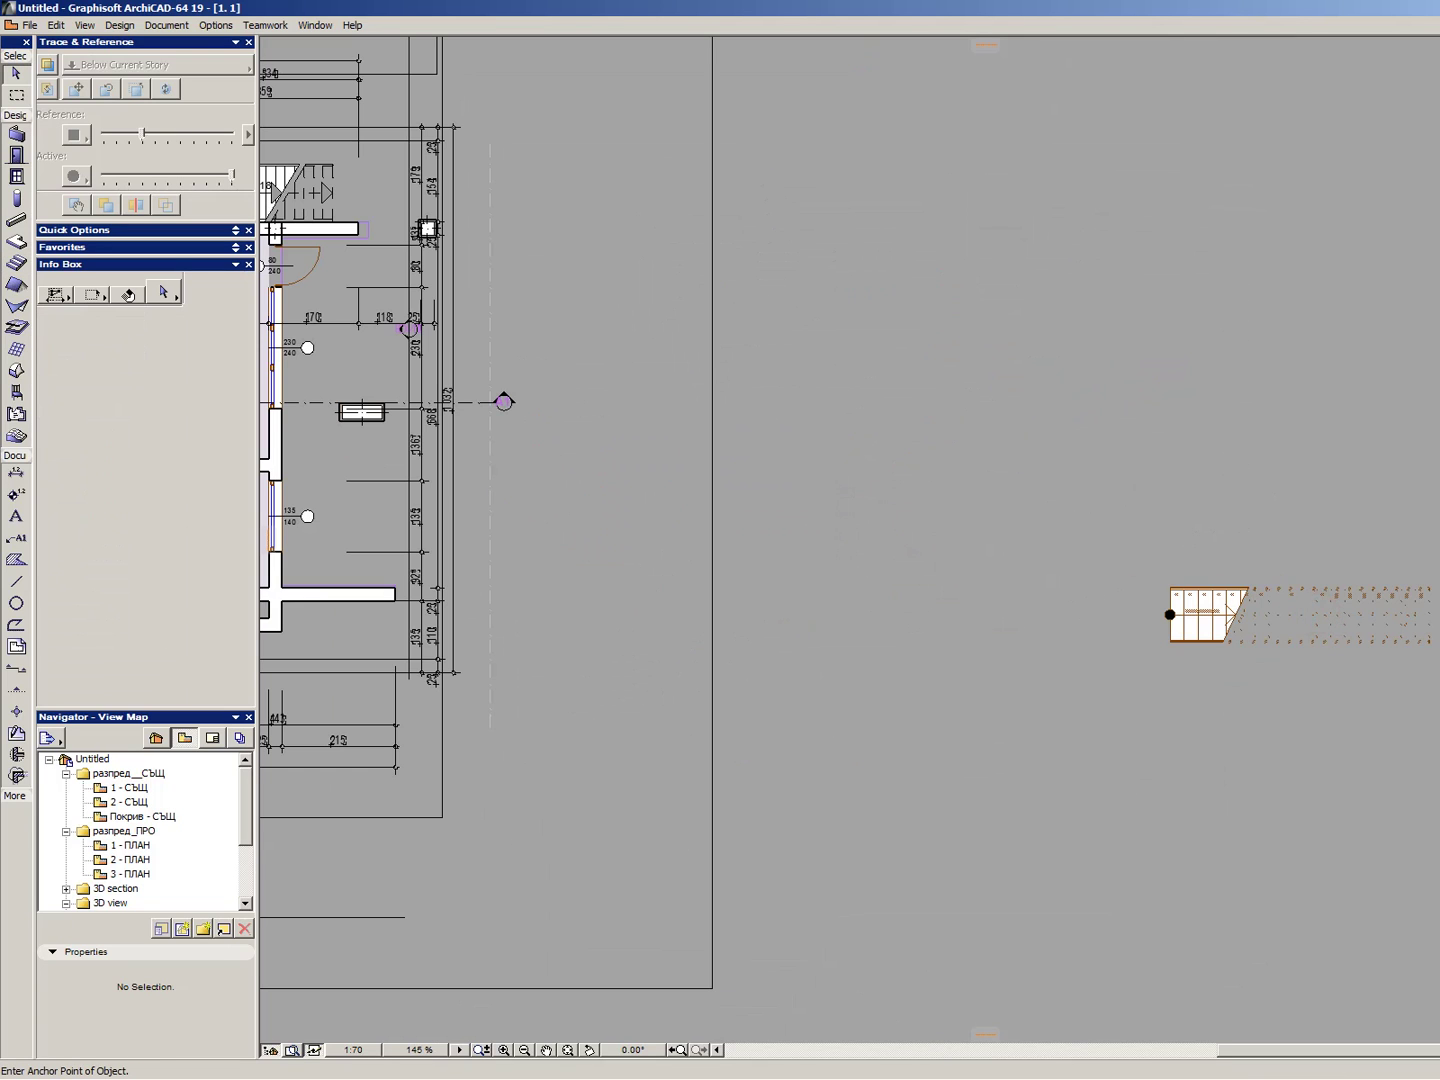
left_click_drag(1319, 611, 498, 858)
scroll(337, 904, "up", 4)
left_click(740, 656)
scroll(665, 727, "down", 3)
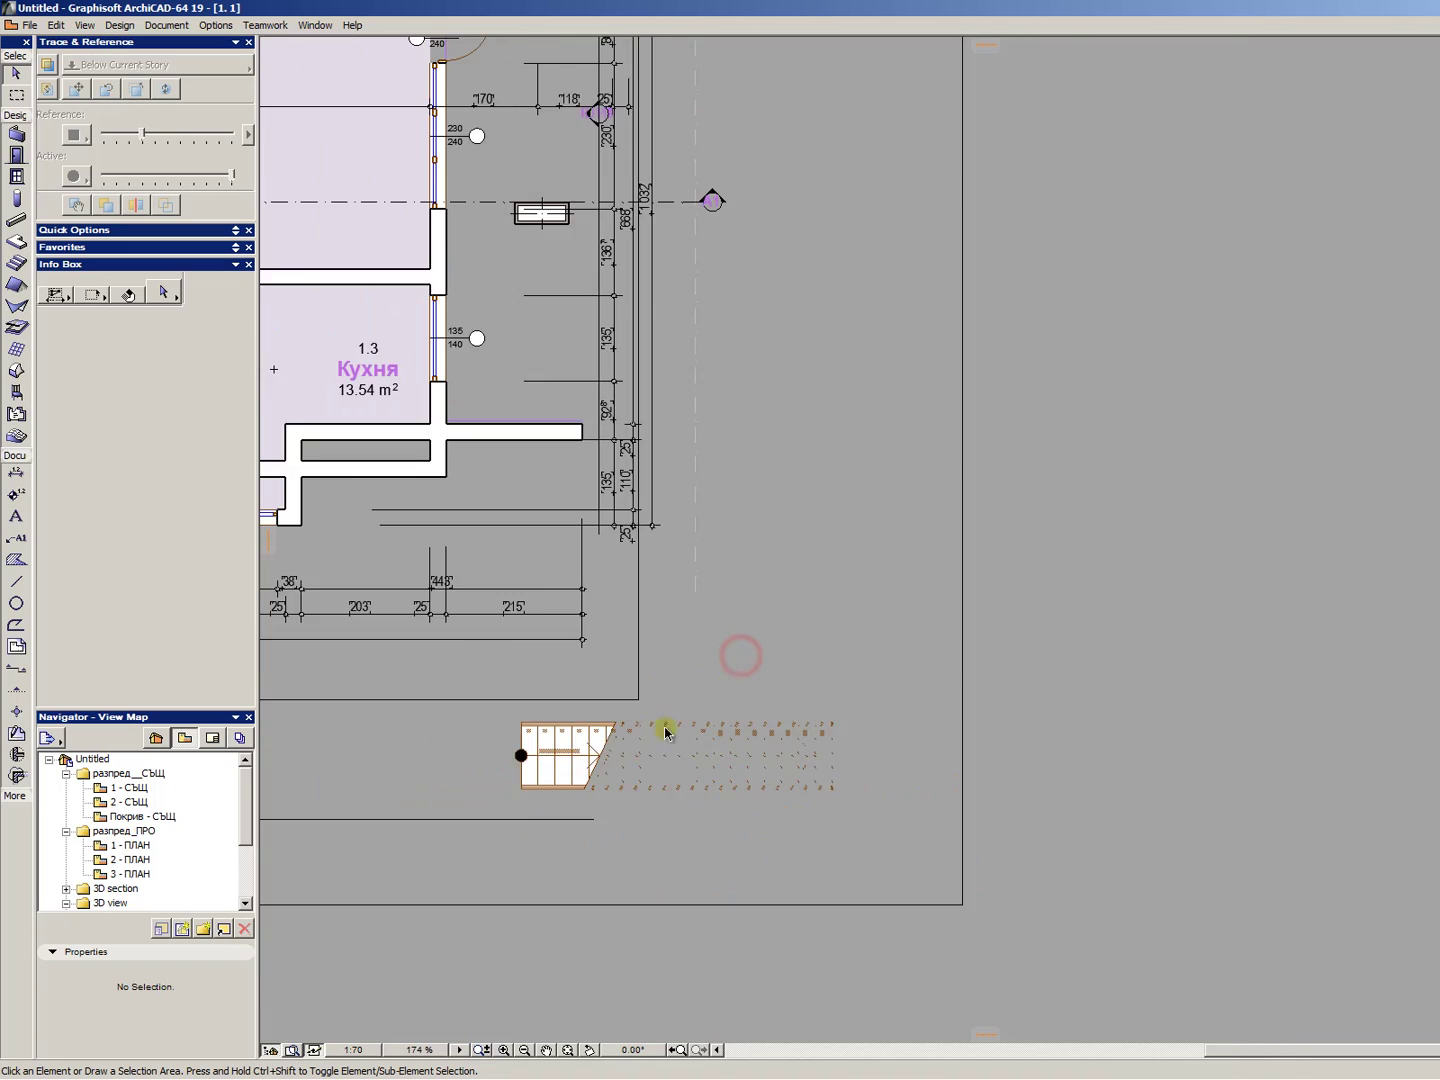
- Examine the straight stair's 2D symbol, including its step numbering, walking line, arrow and line colours
scroll(415, 777, "up", 5)
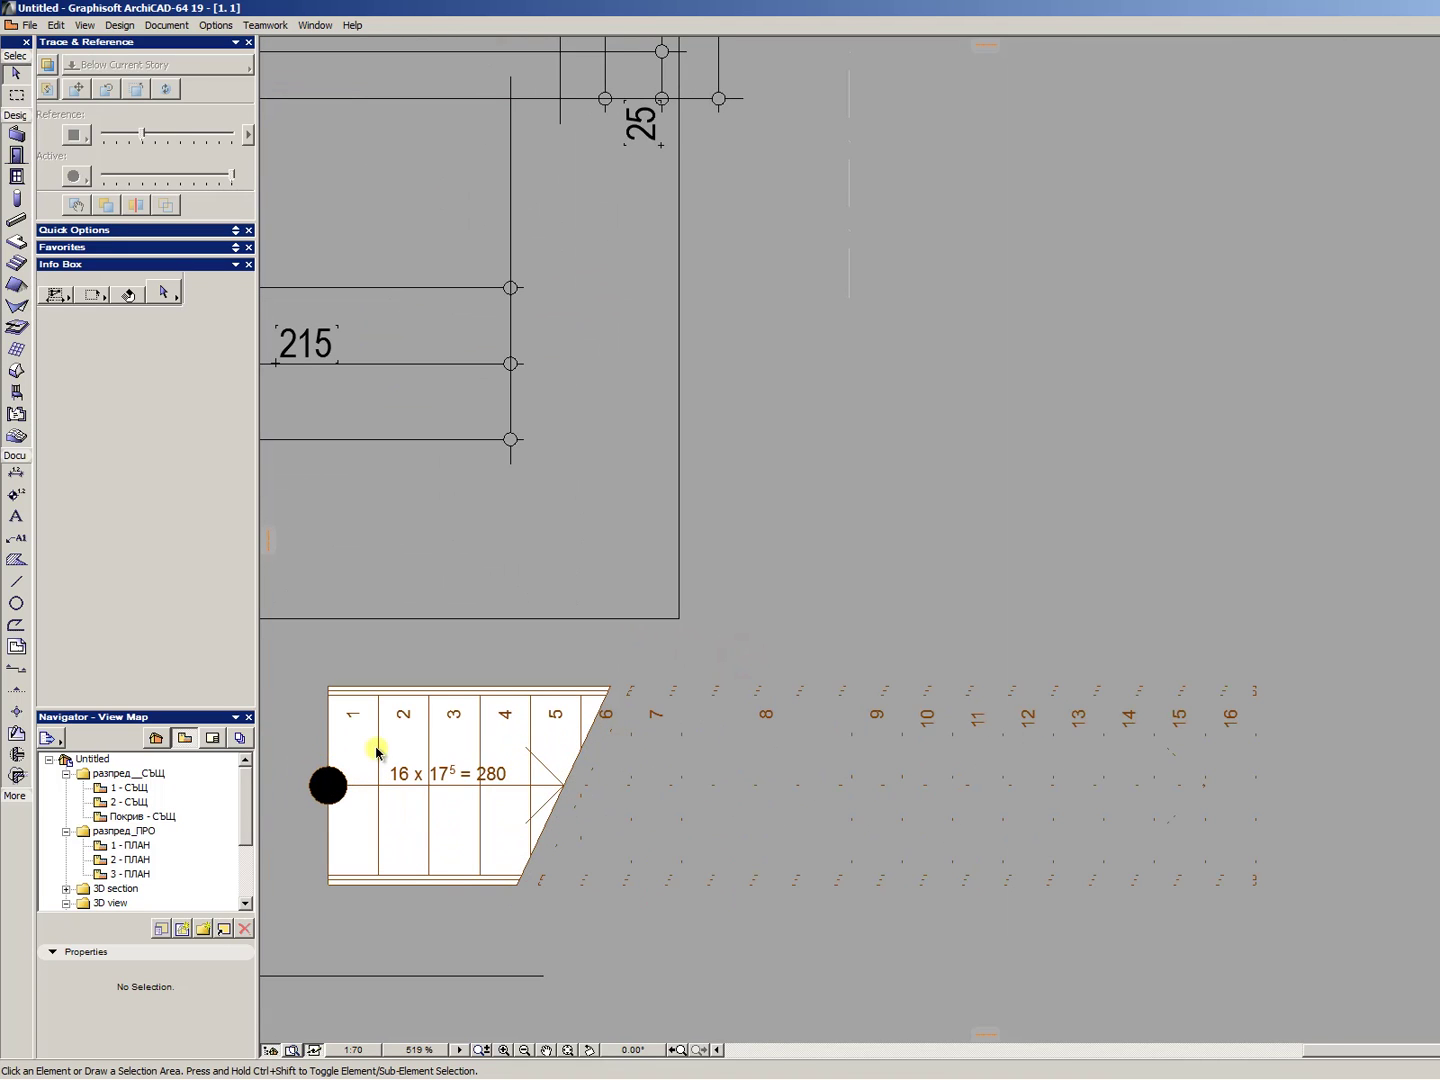
scroll(598, 675, "down", 1)
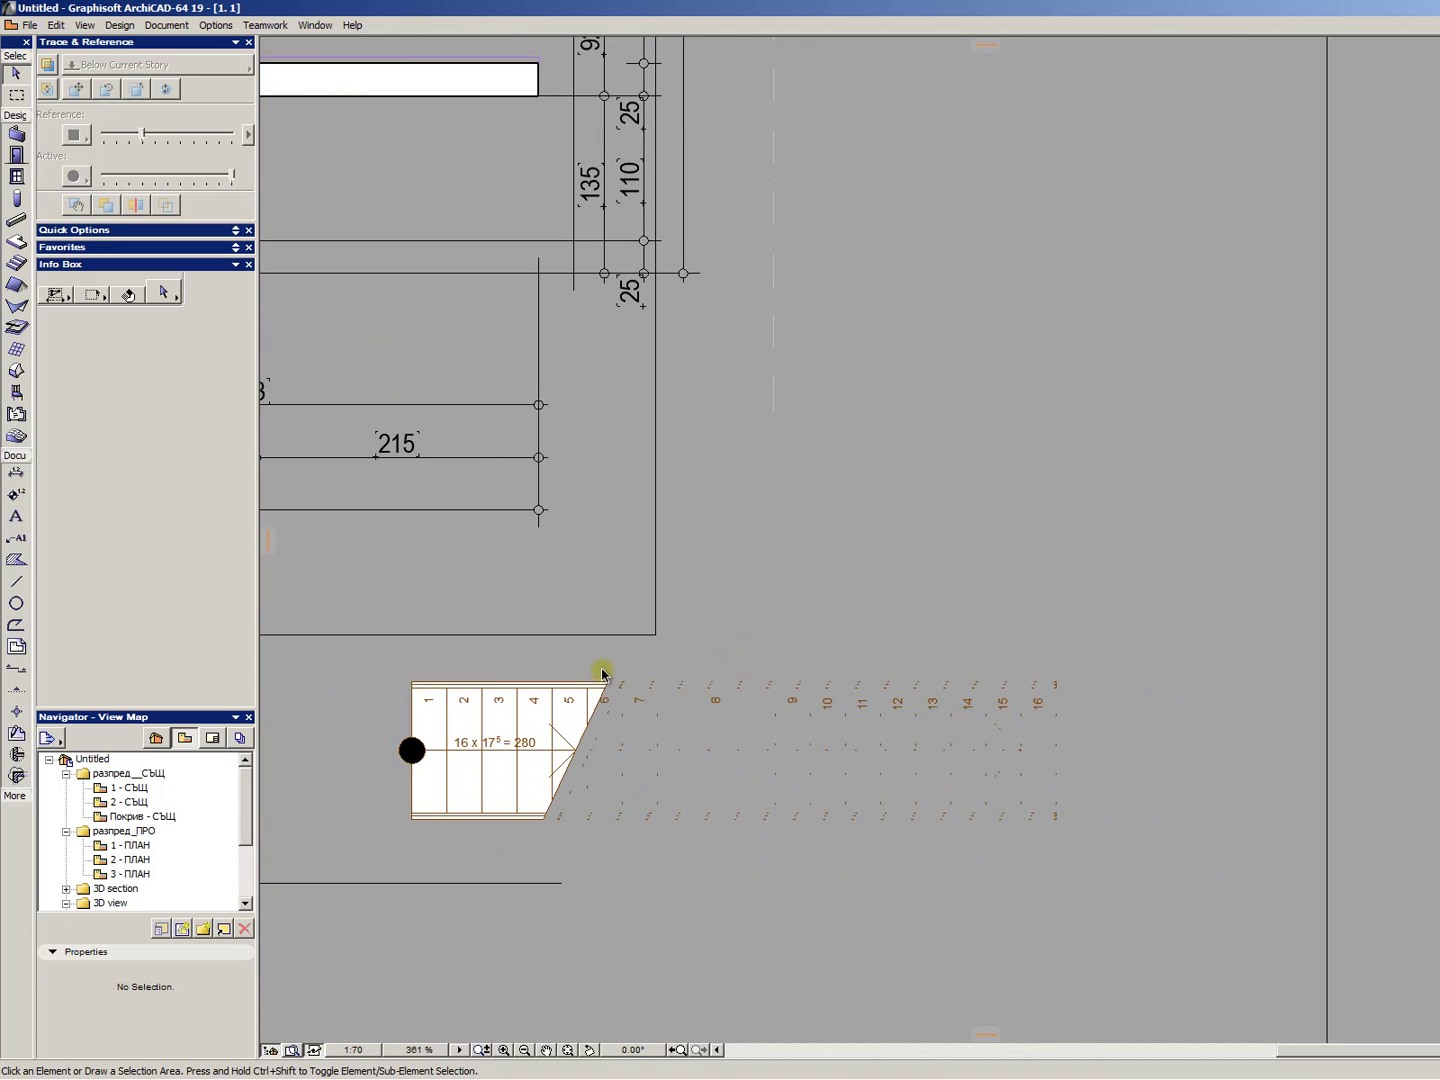
left_click(914, 627)
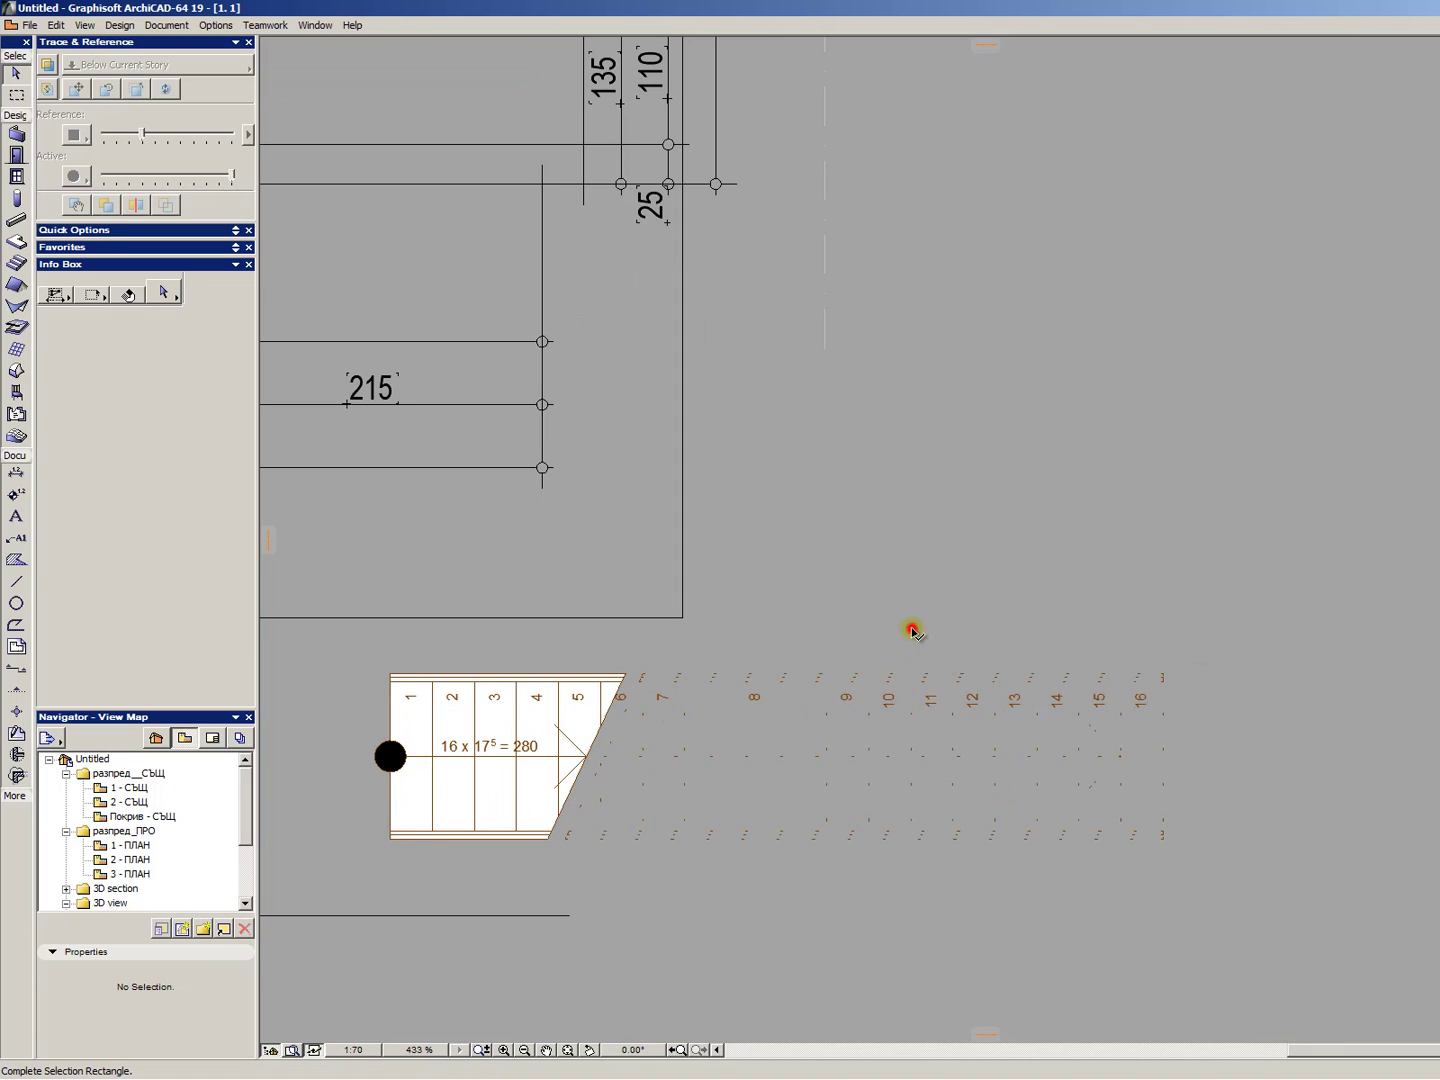
left_click(816, 871)
left_click(1008, 889)
left_click(578, 700)
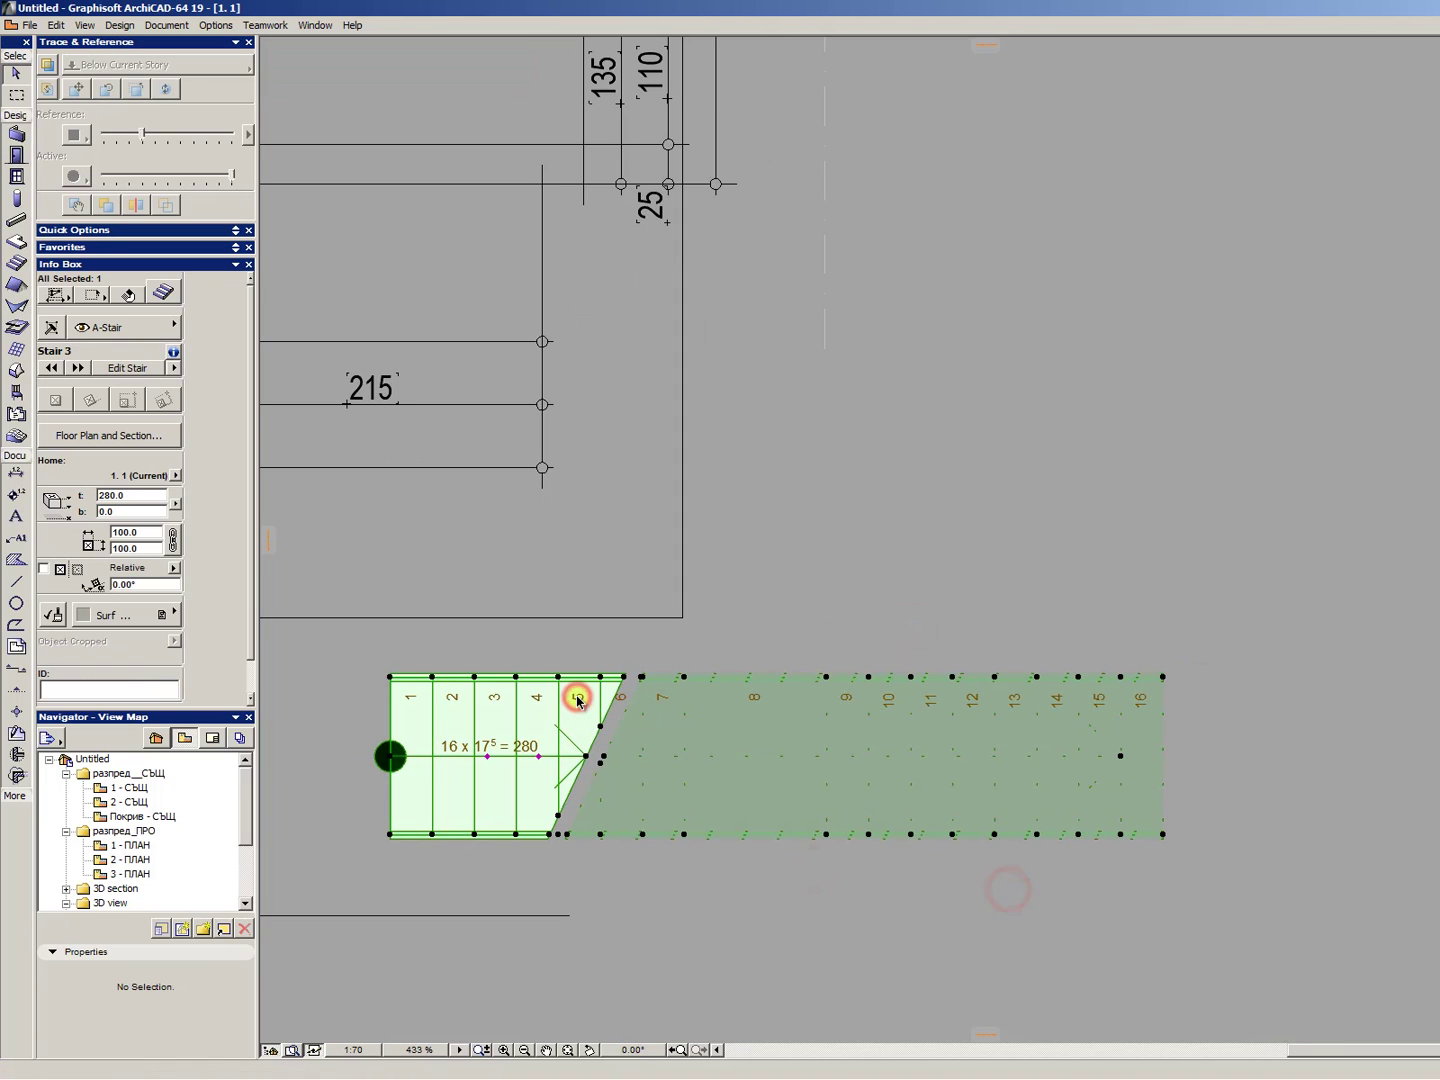
scroll(576, 698, "down", 1)
key("Escape")
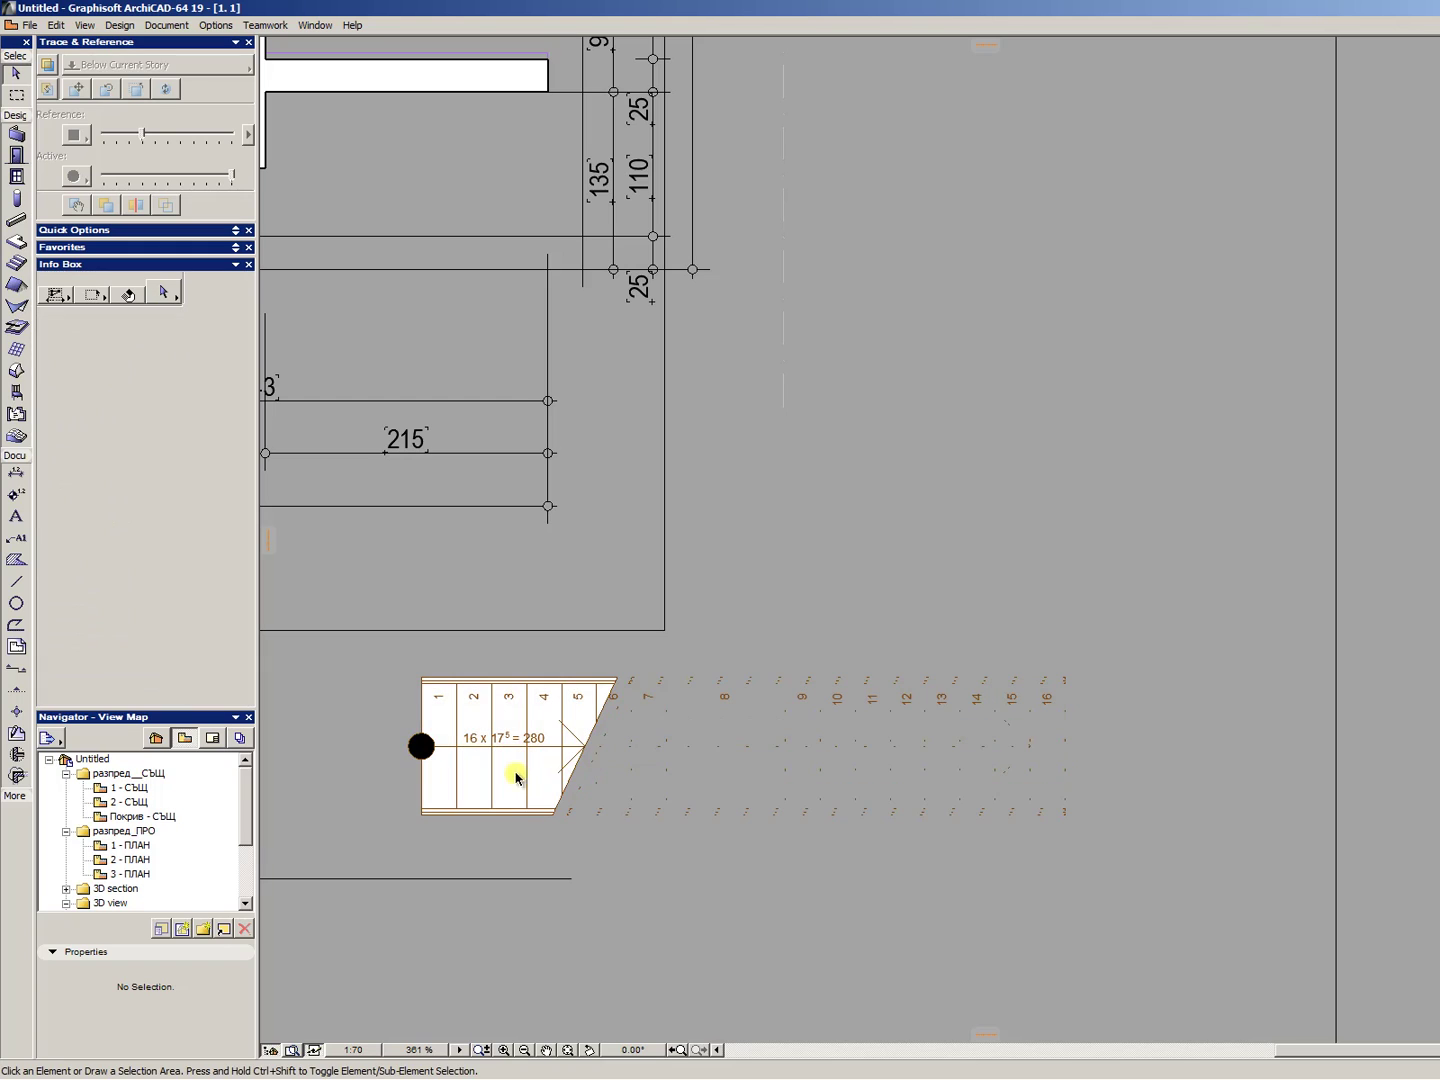
- Create an L-shaped stair with a corner landing using its default settings and save it to the Embedded Library
double_click(16, 264)
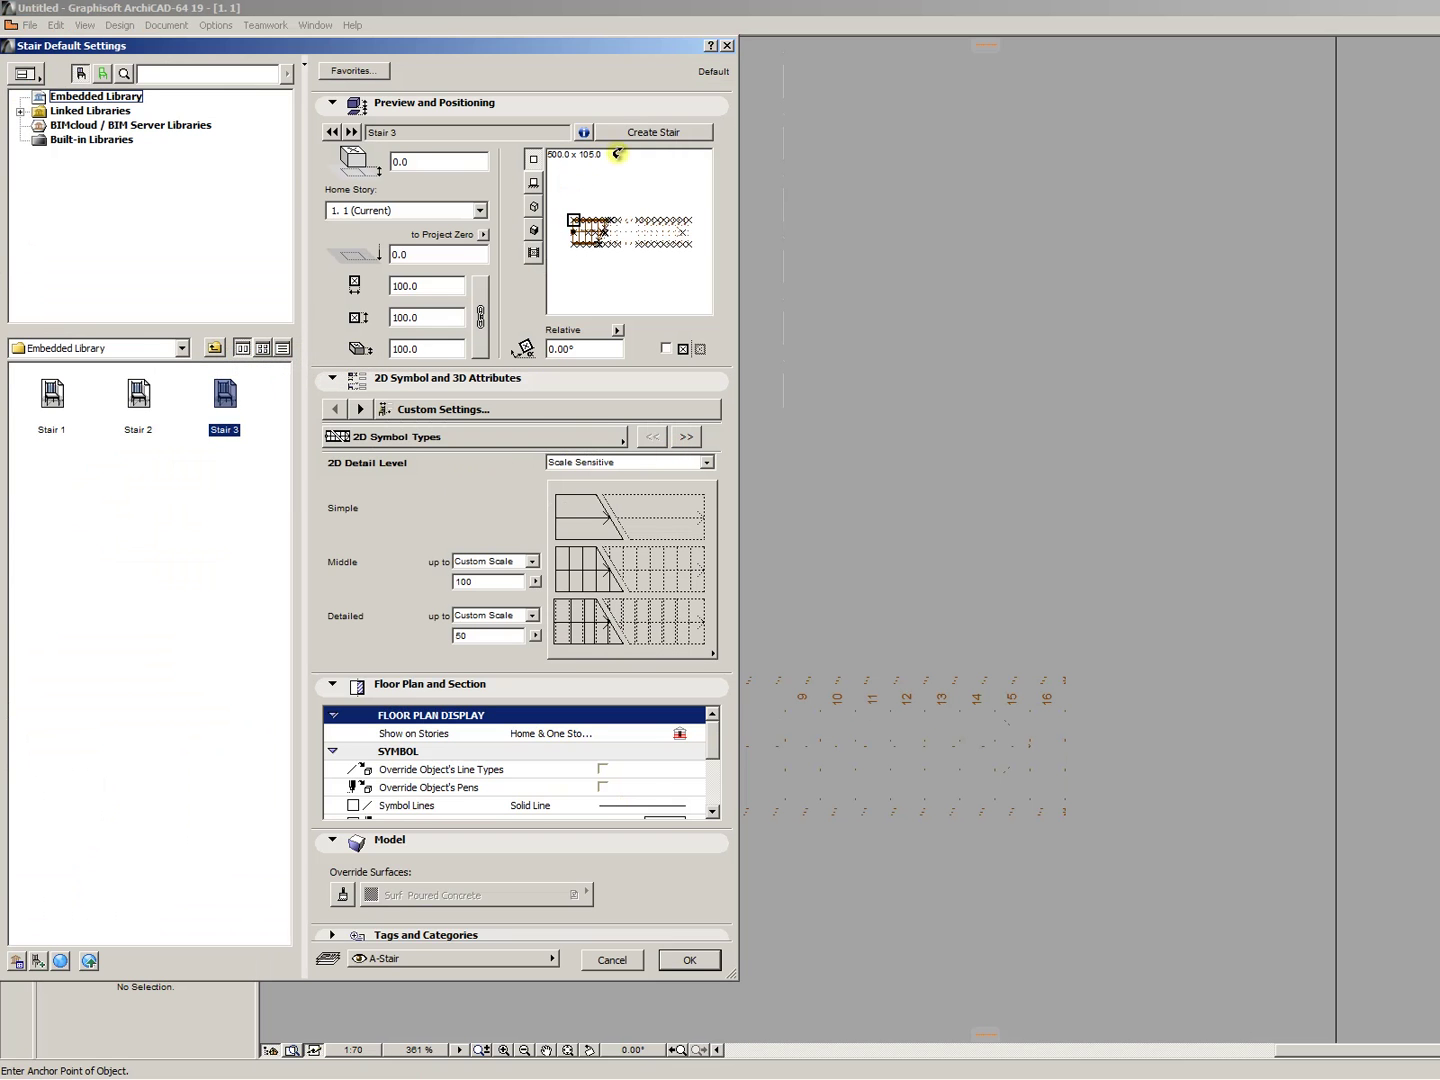
left_click(663, 132)
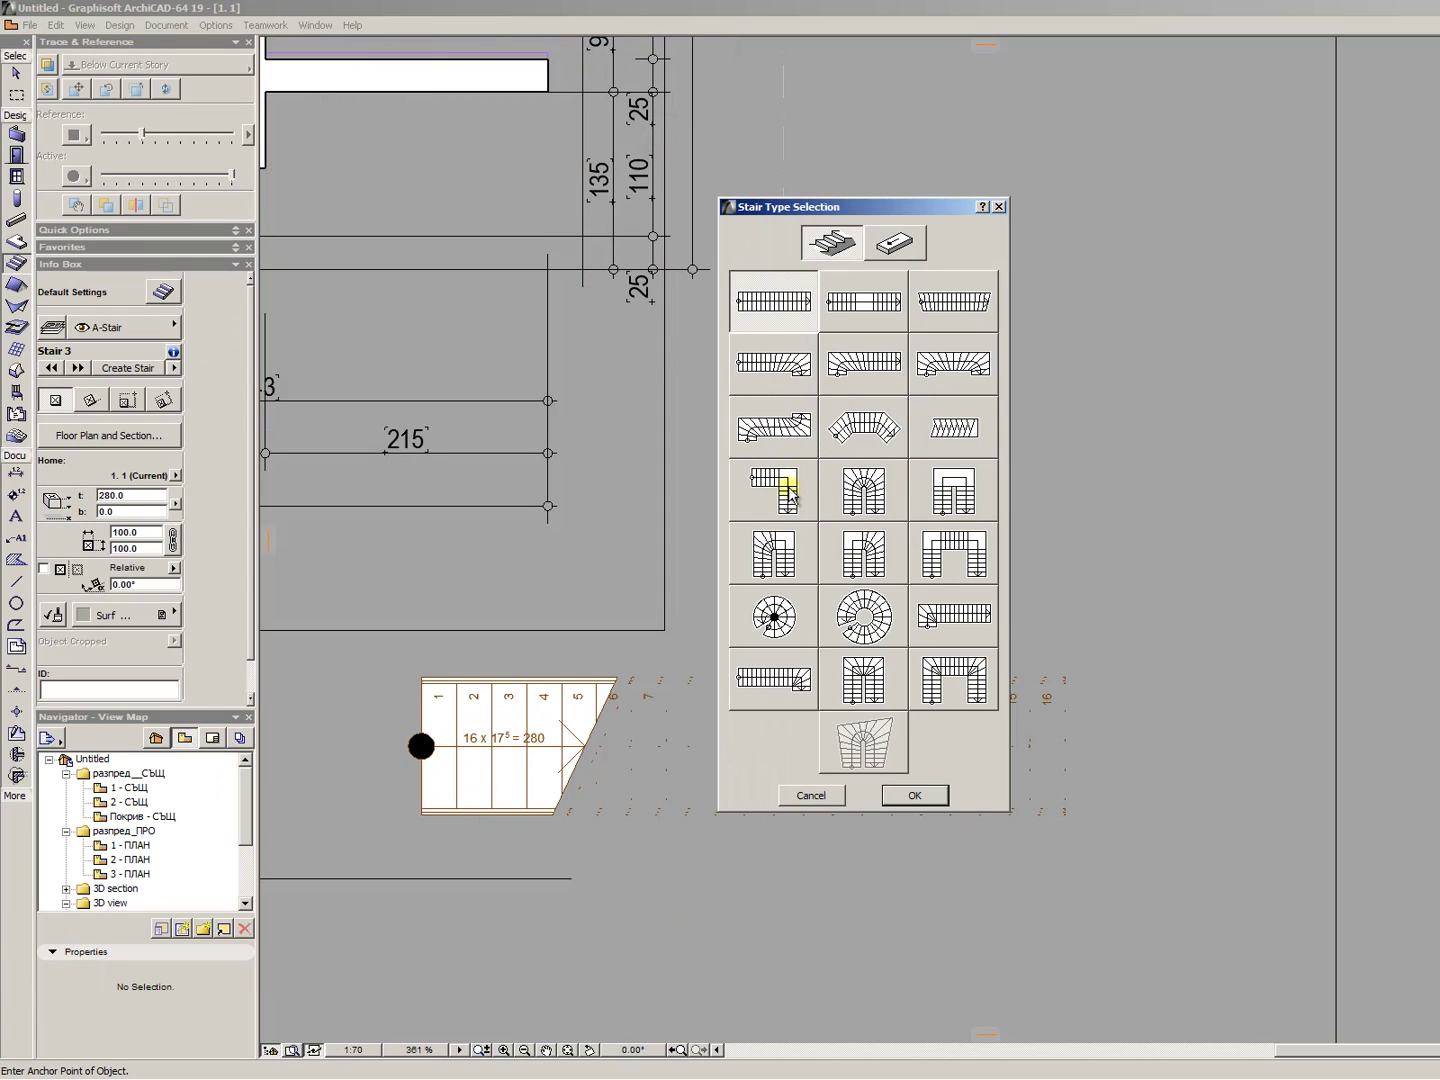
left_click(786, 489)
left_click(916, 797)
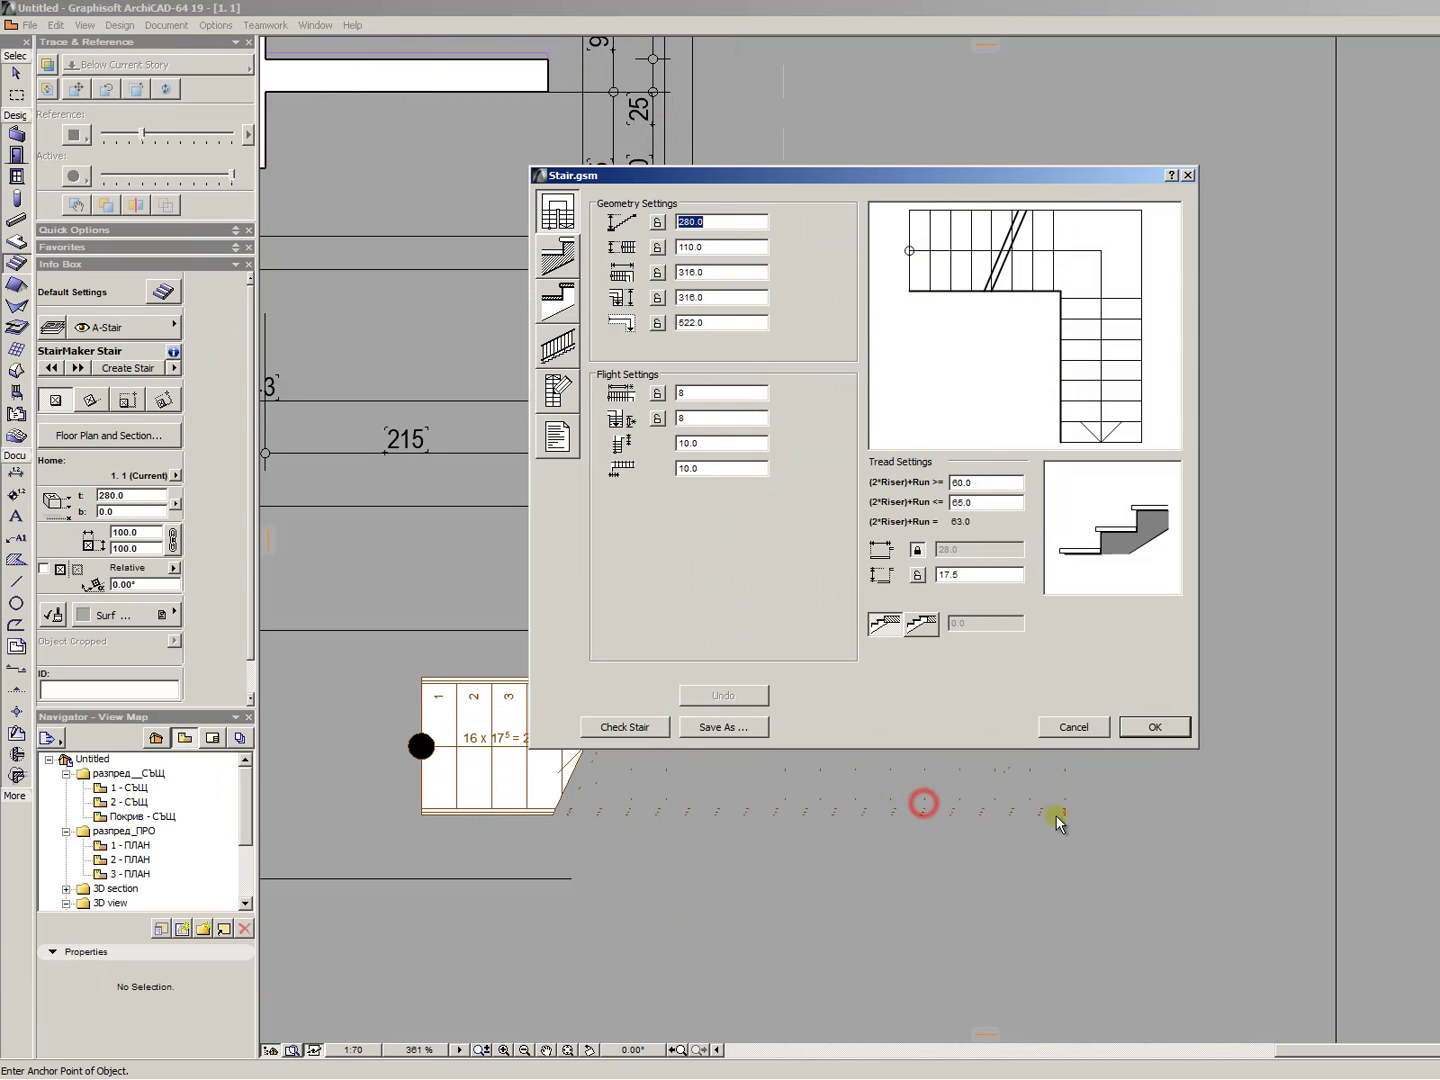
left_click(1155, 724)
left_click(1022, 567)
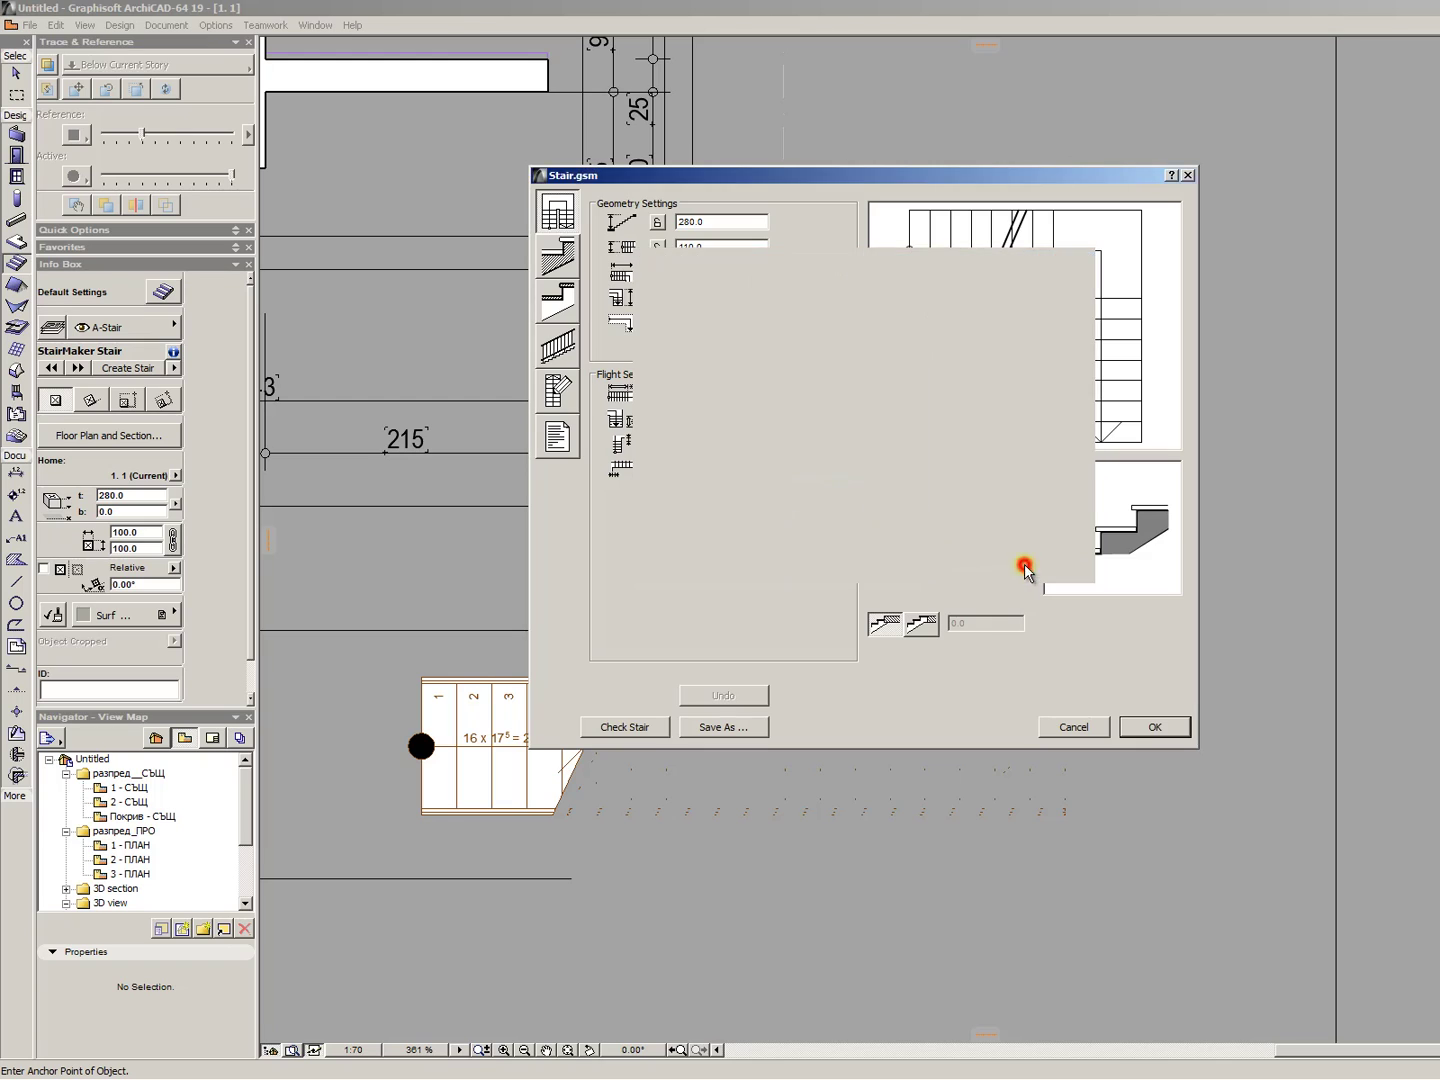
- Place the L-shaped stair on the floor plan and move it directly below the straight stair
left_click(1004, 289)
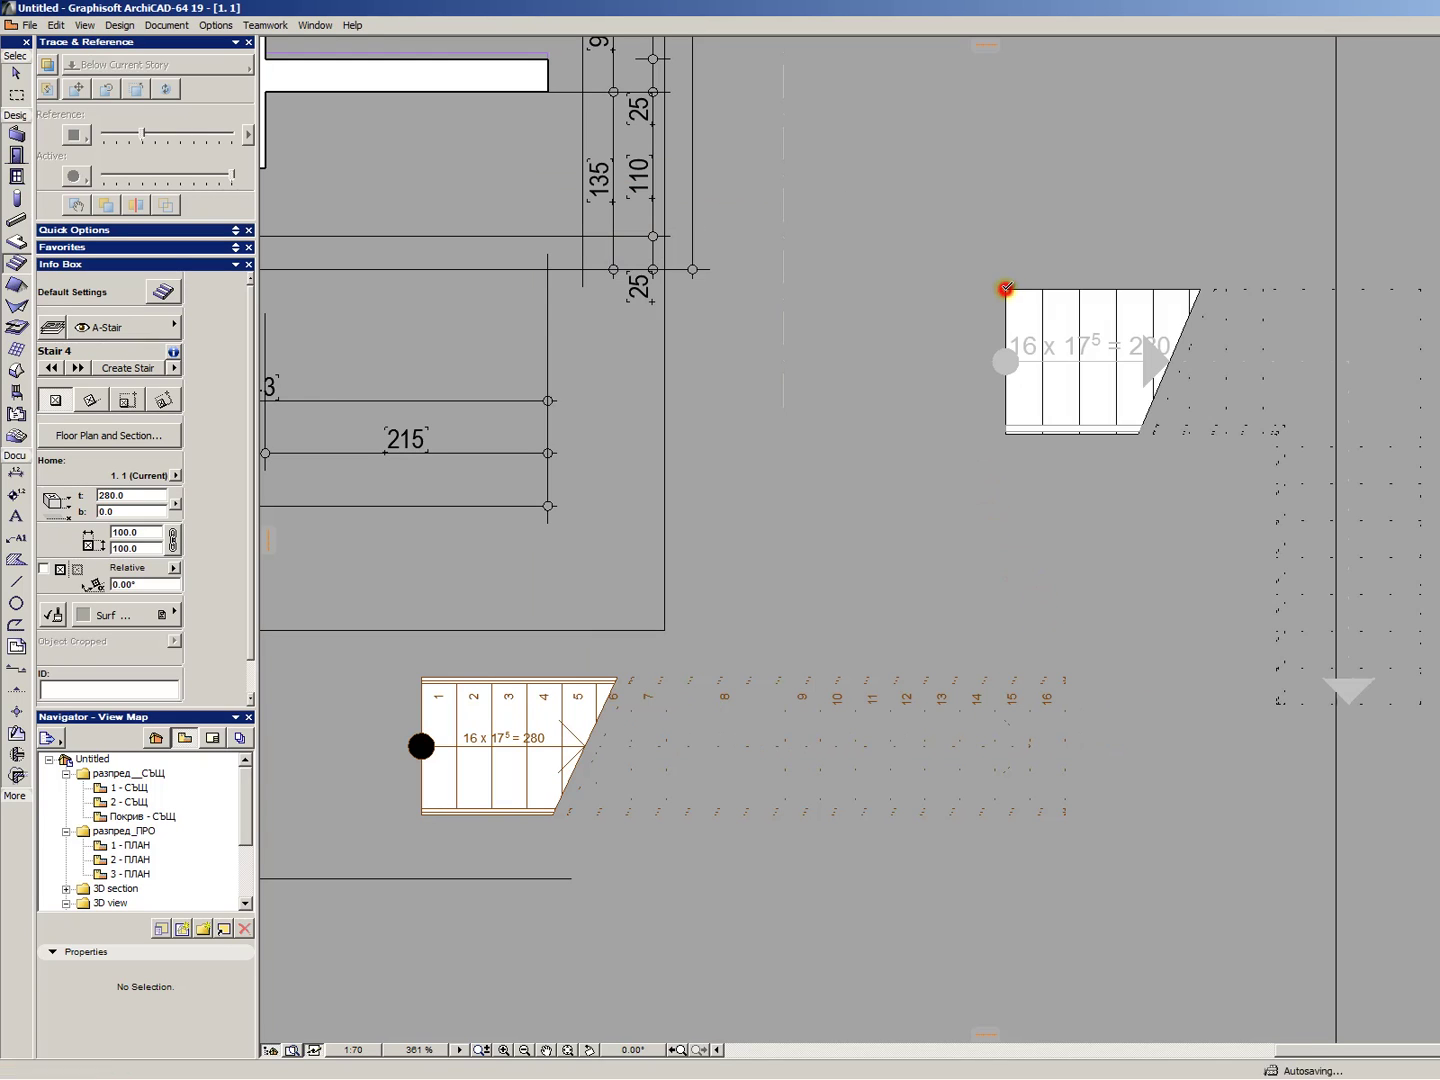
left_click(1035, 346)
left_click(1122, 389)
scroll(1059, 240, "down", 2)
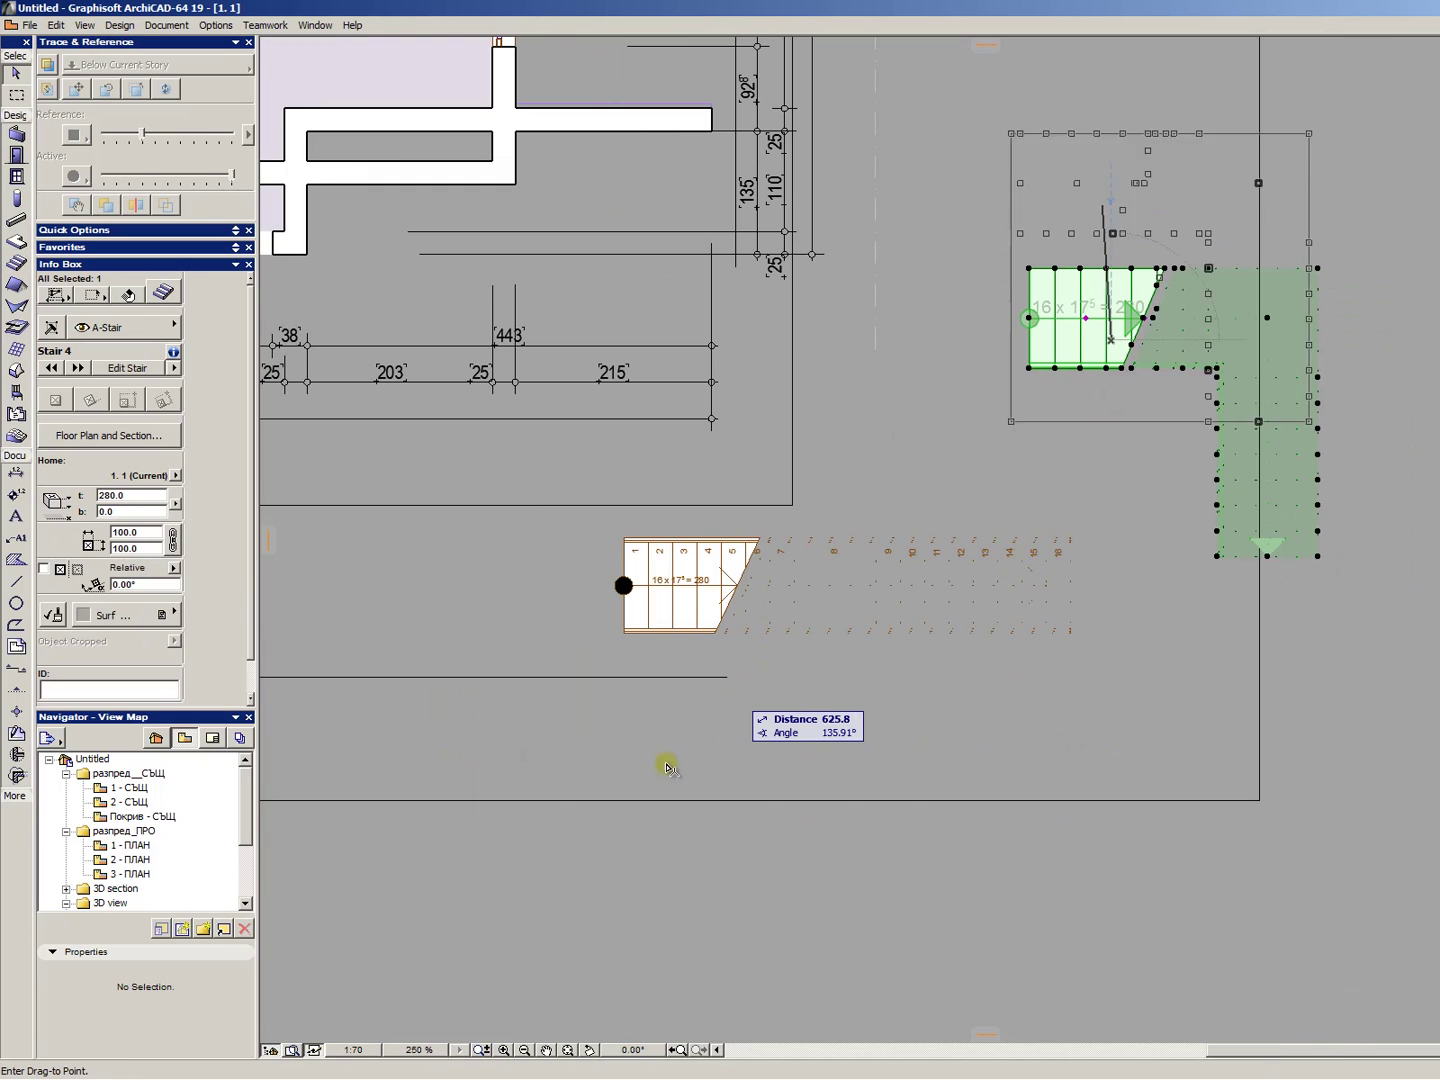
left_click(716, 765)
key("Escape")
- Compare the L-shaped stair's 2D symbol with the straight stair's, checking numbering, label, arrow and line pens
scroll(695, 781, "up", 3)
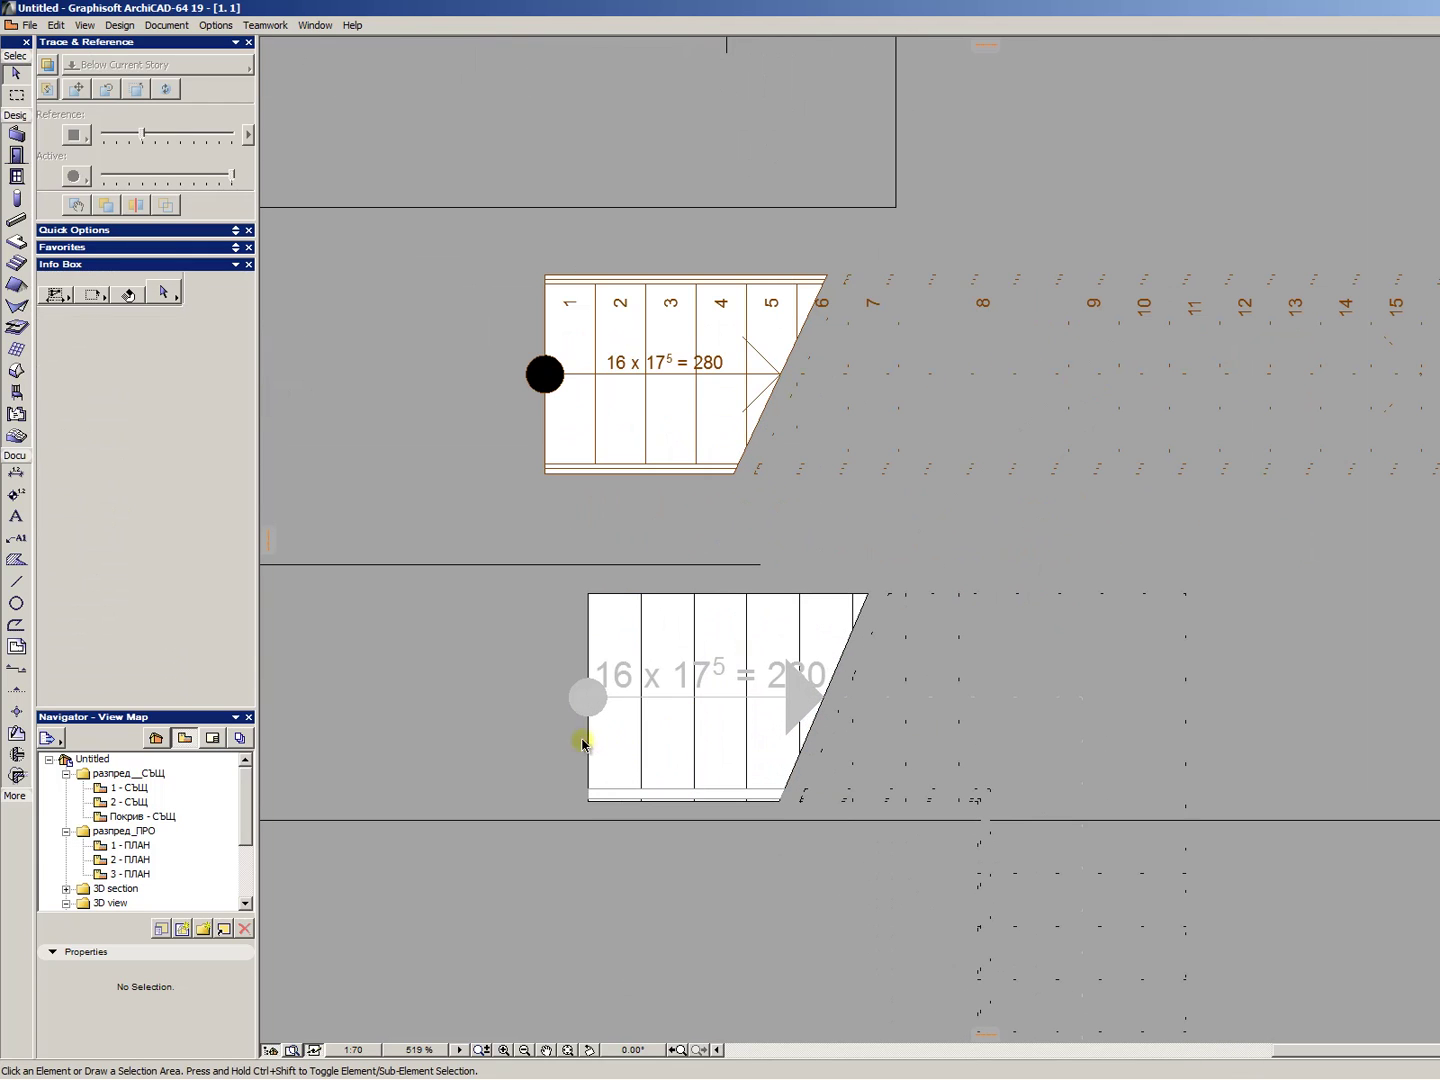
scroll(577, 698, "down", 1)
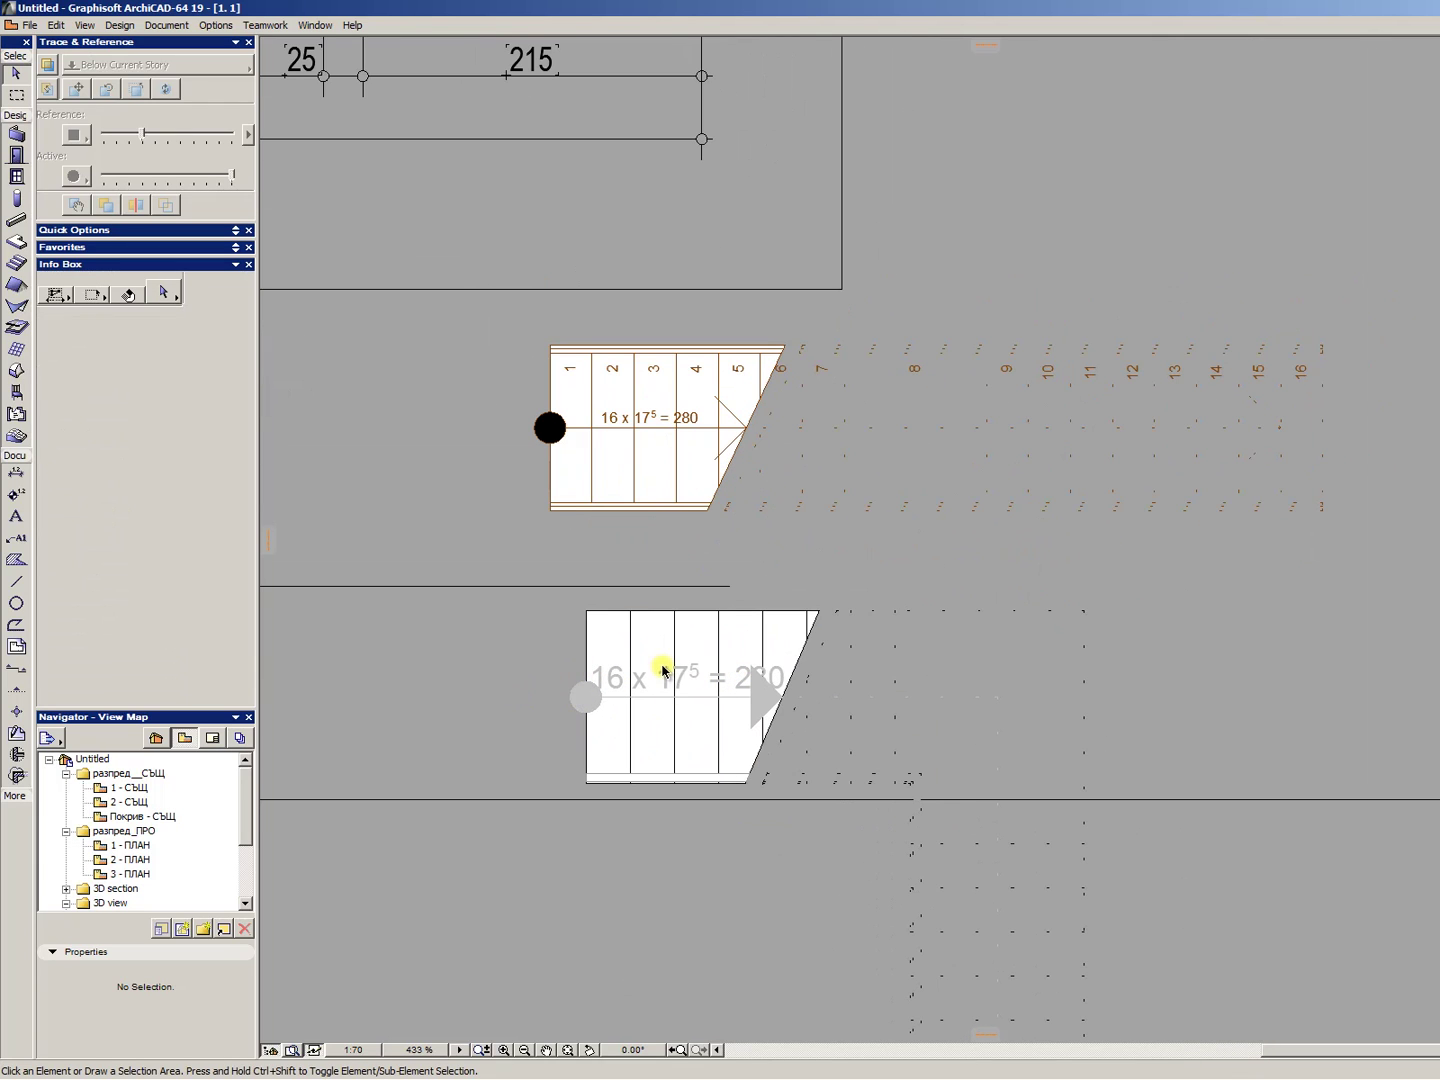
scroll(488, 680, "down", 3)
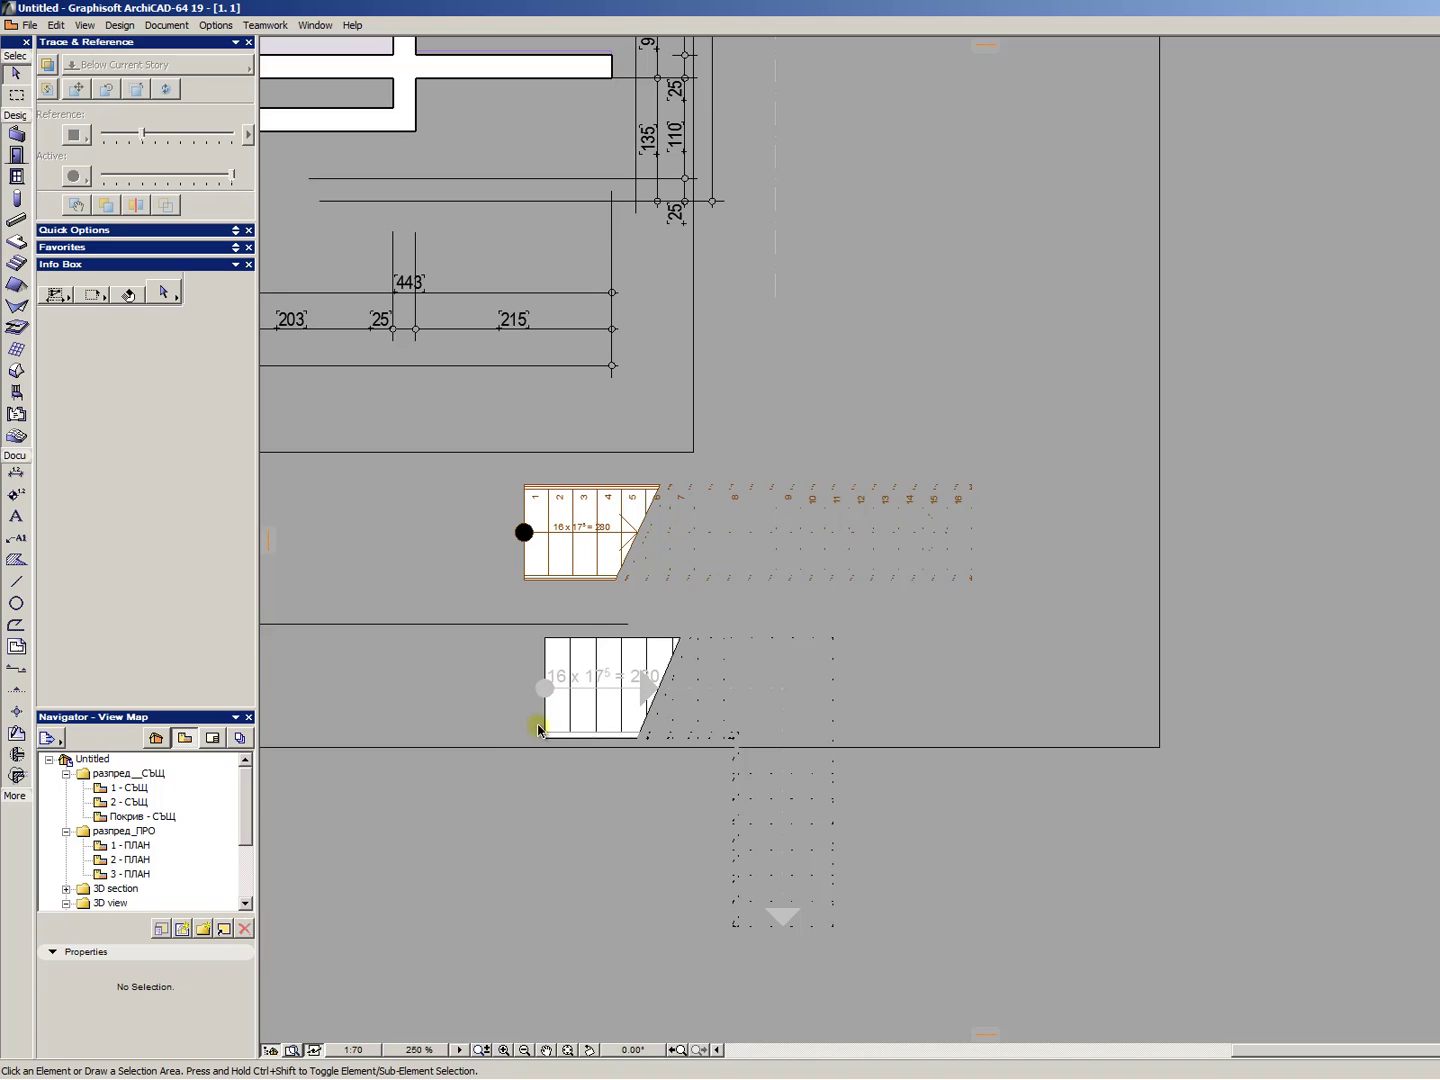
scroll(689, 880, "up", 3)
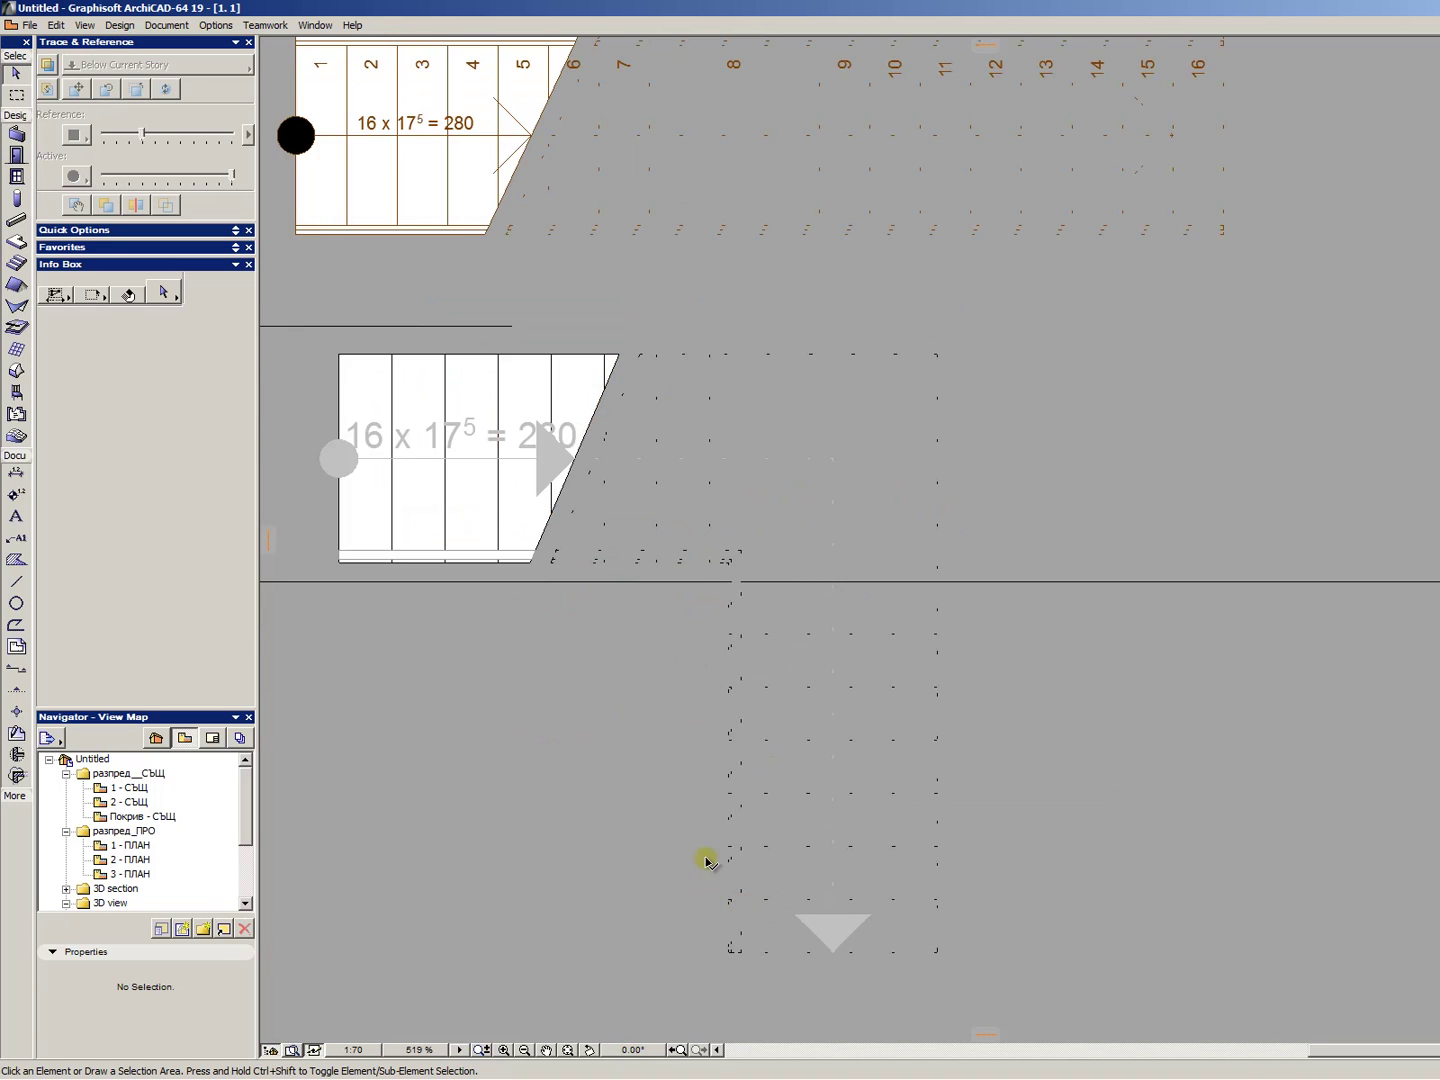
scroll(704, 859, "down", 4)
scroll(755, 796, "up", 3)
scroll(784, 900, "down", 3)
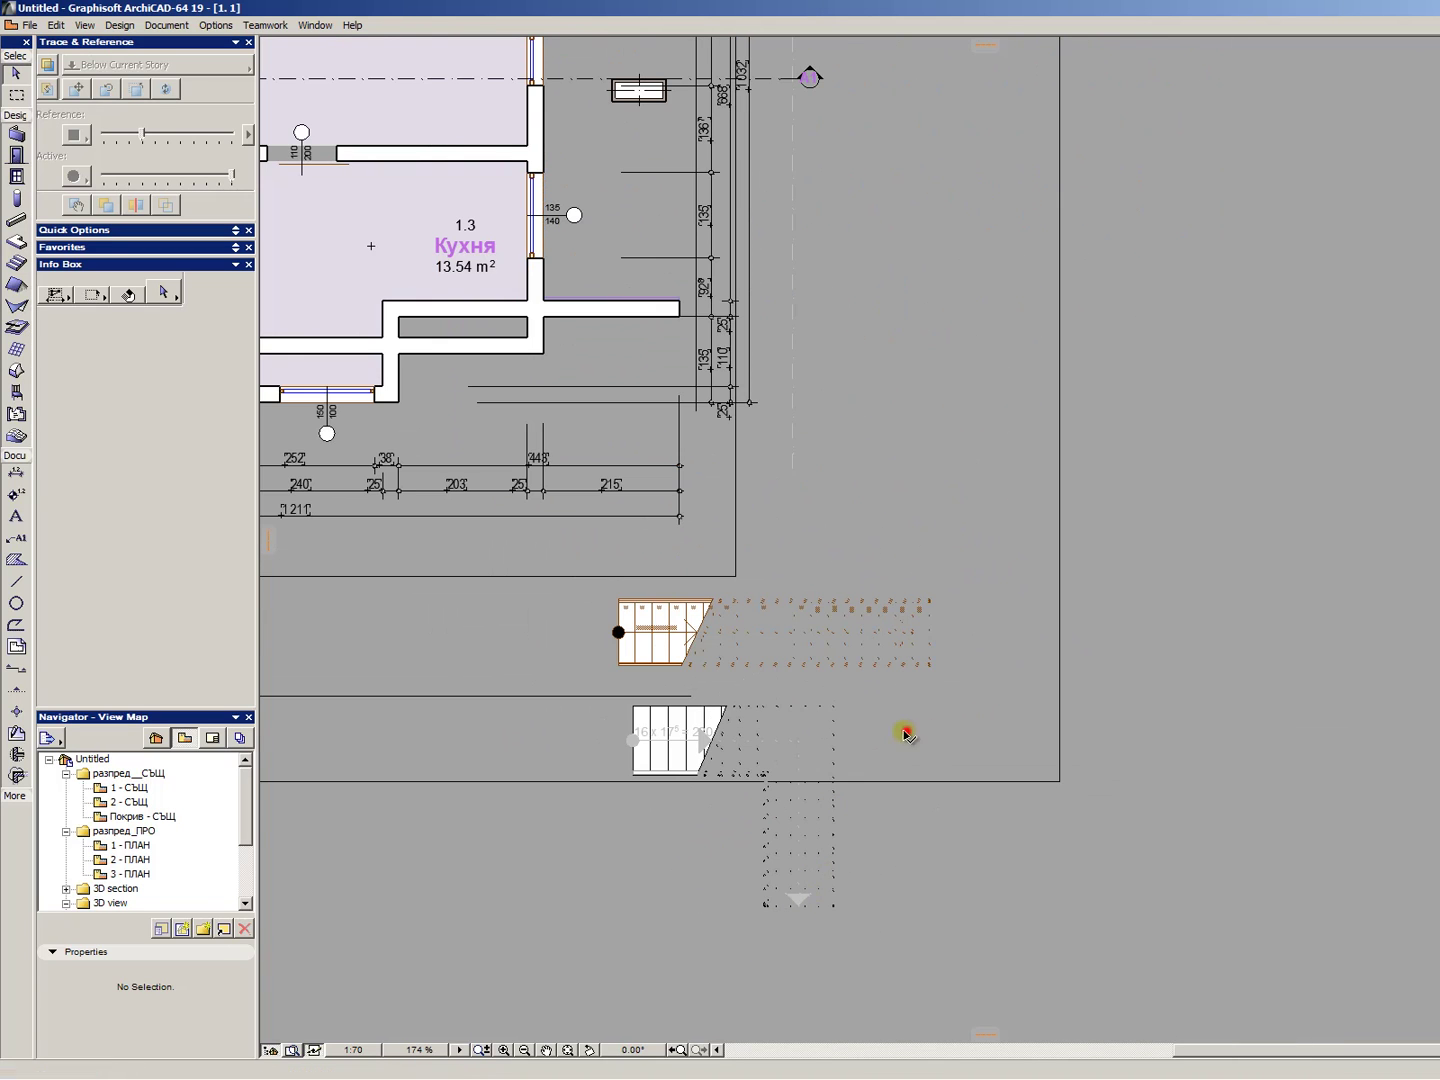
left_click(800, 712)
scroll(800, 734, "up", 3)
key("Escape")
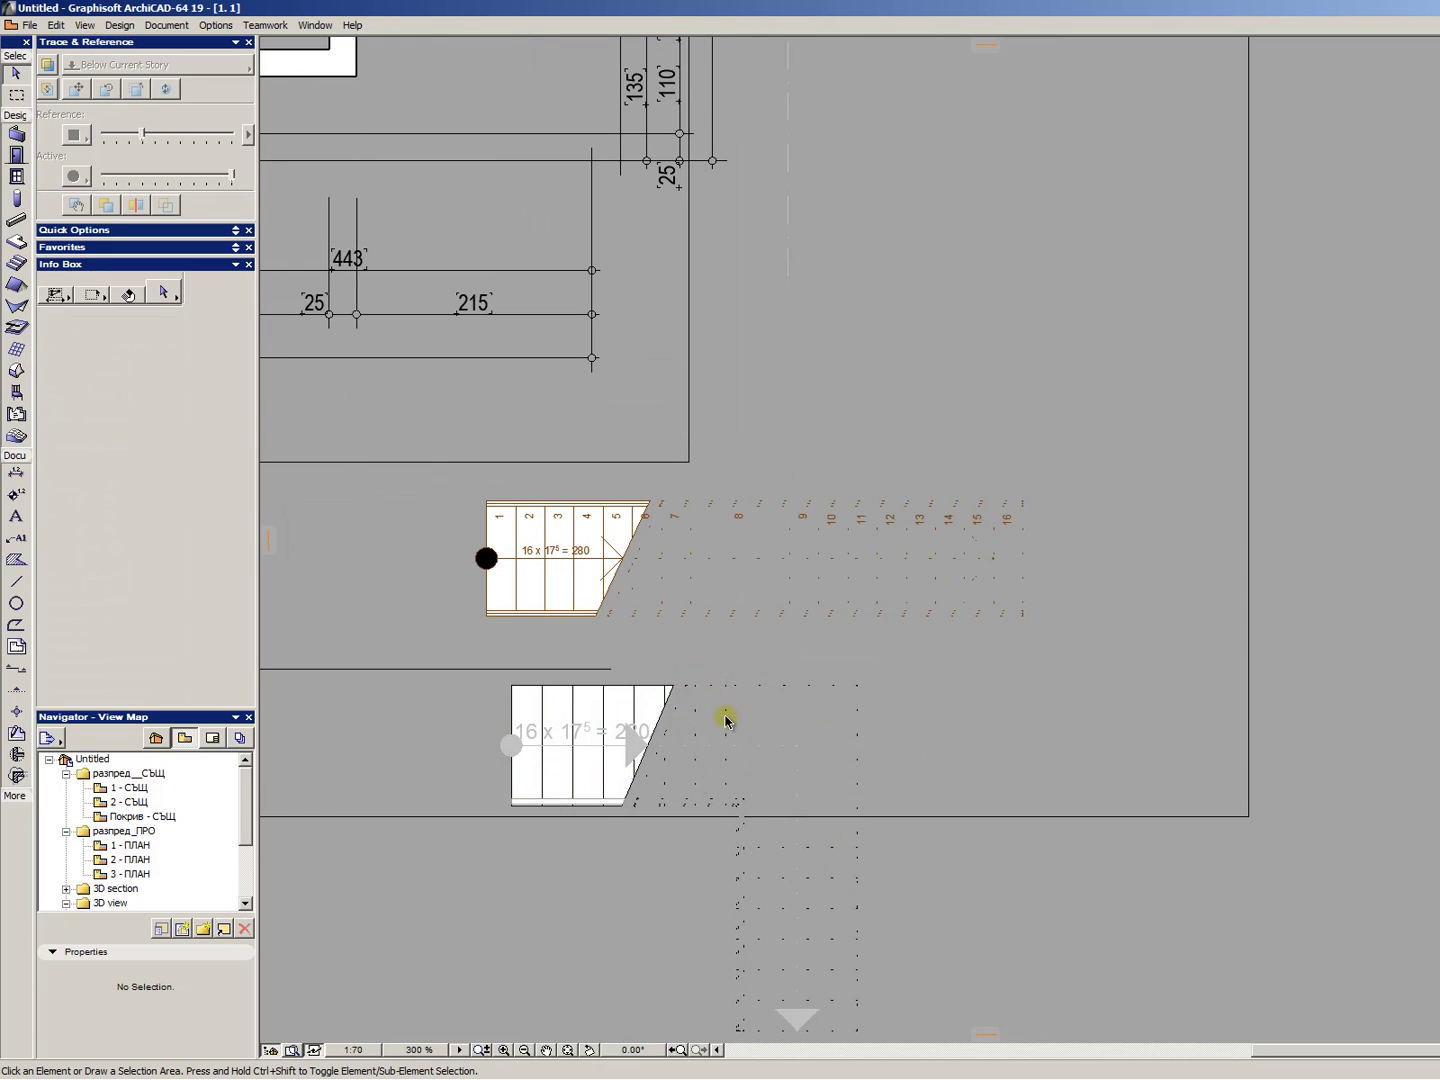
scroll(737, 696, "down", 2)
- Move the L-shaped stair to the right of the straight stair, roughly level with it
left_click(694, 731)
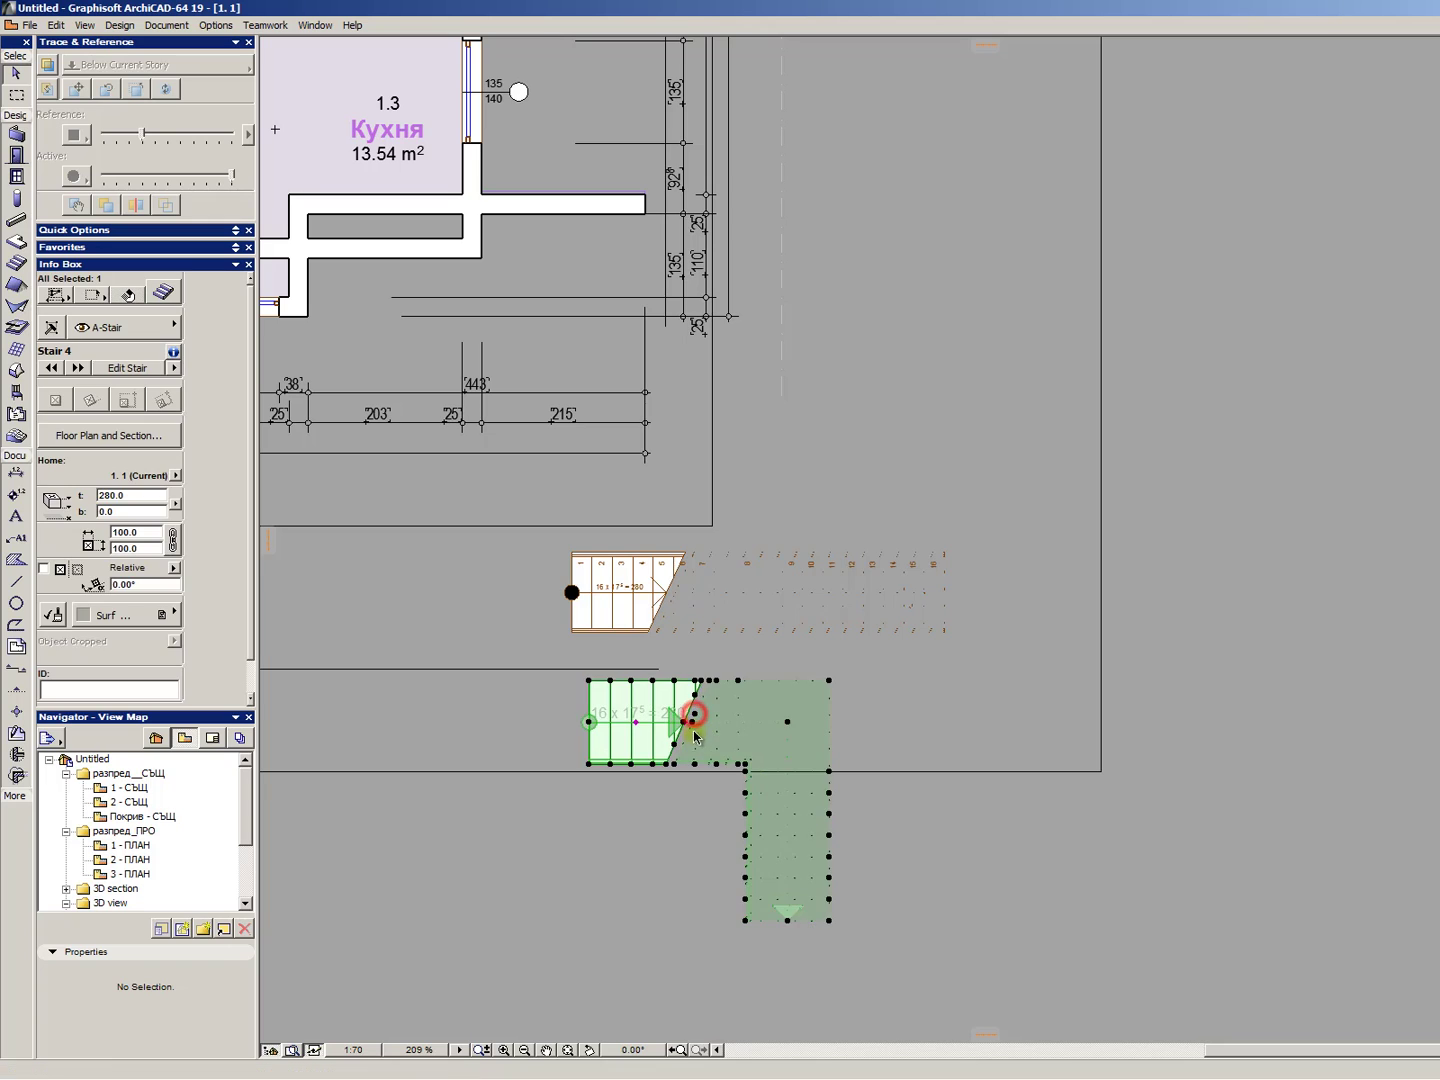
left_click_drag(695, 734, 1160, 612)
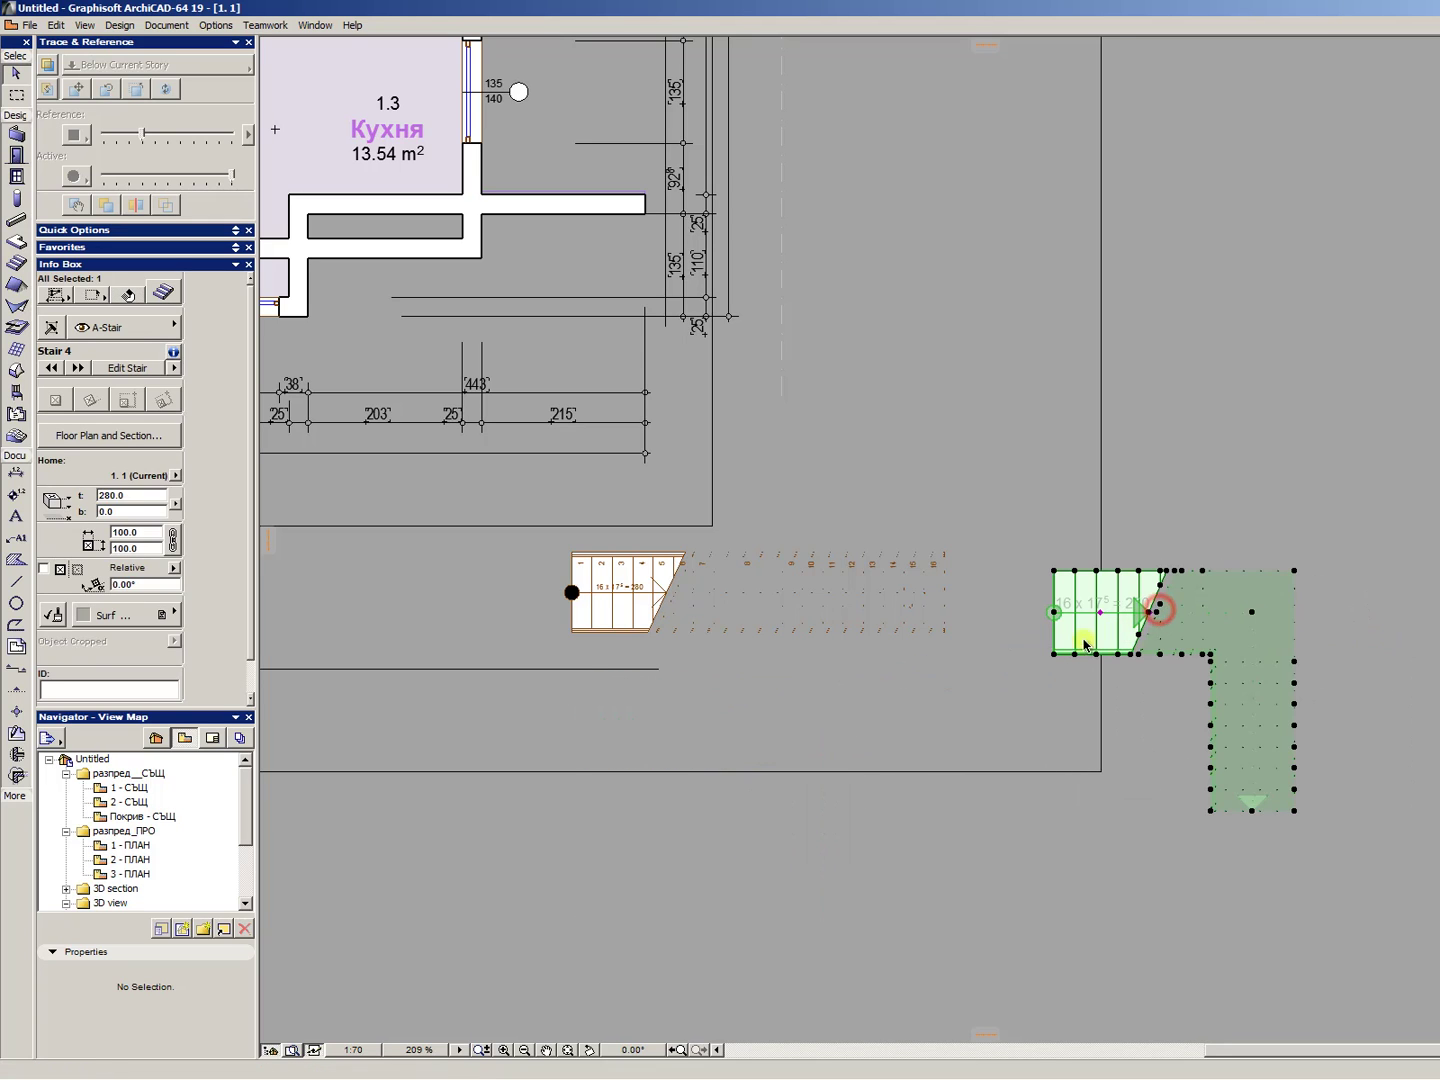
key("ctrl+d")
left_click(1058, 655)
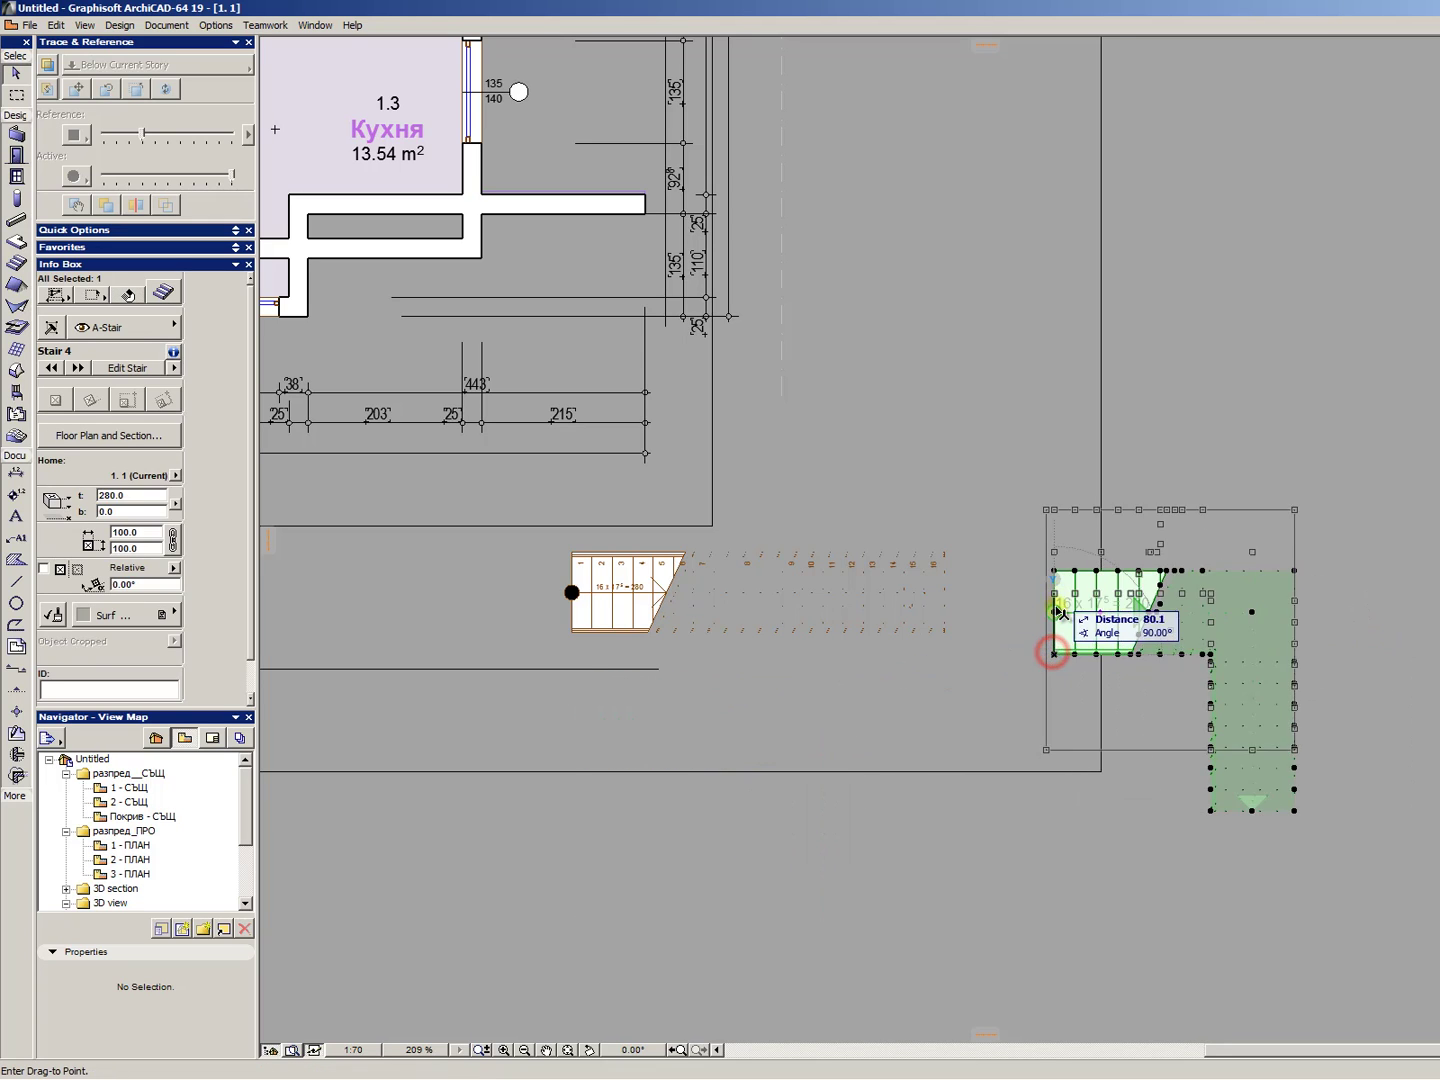
key("Escape")
key("Escape")
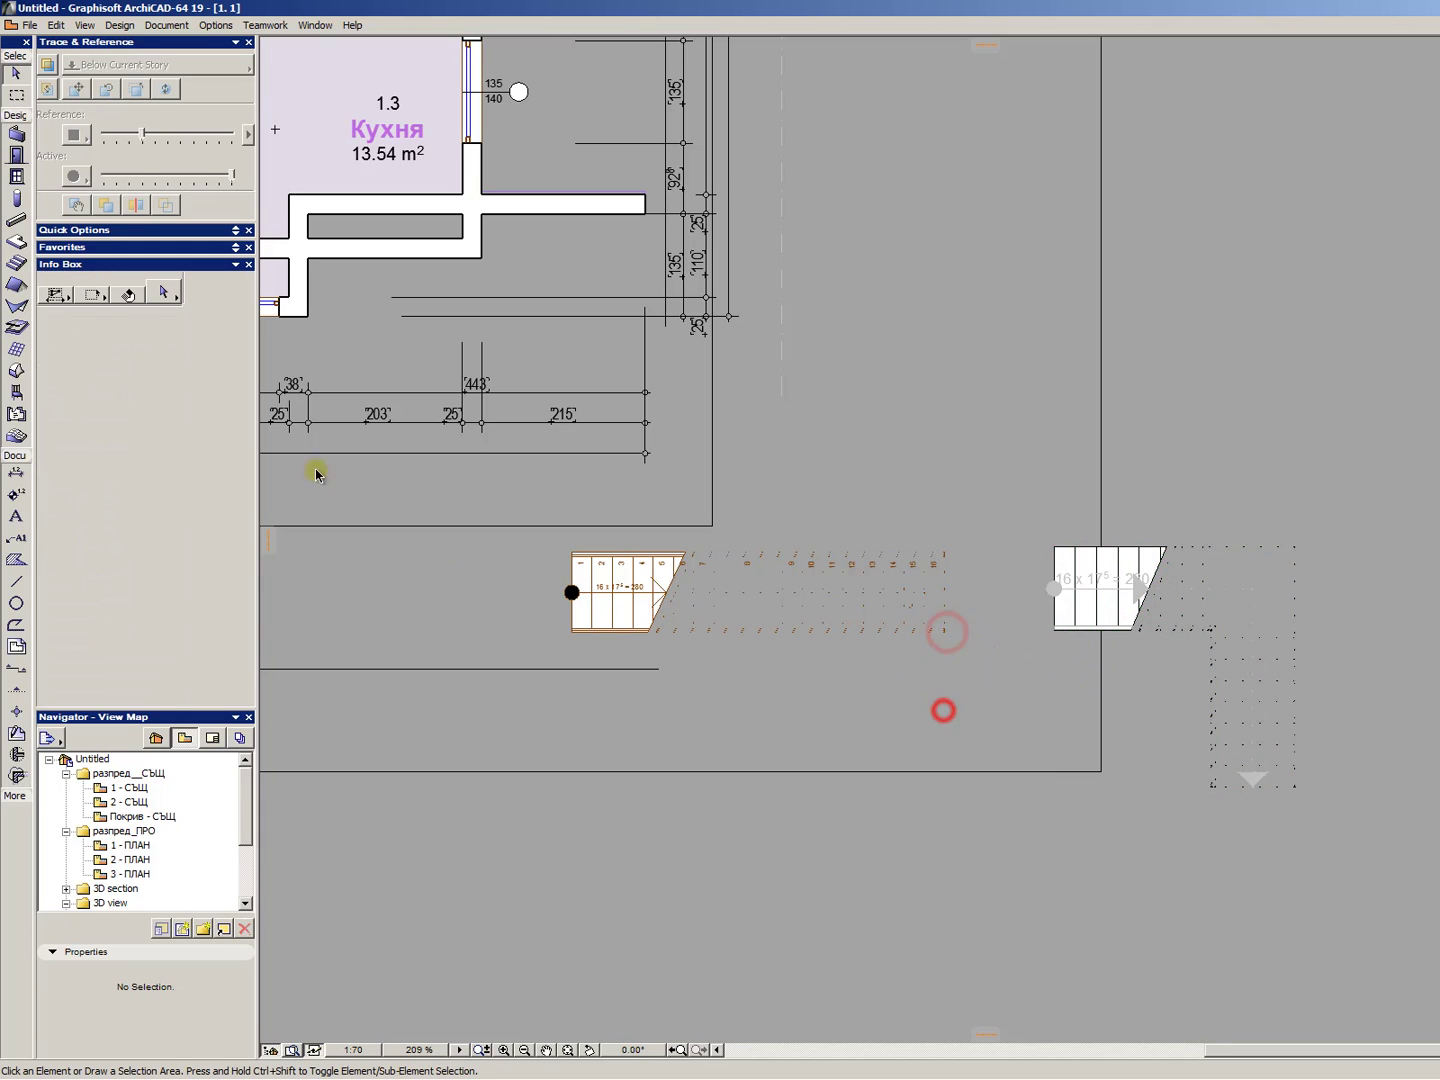
scroll(574, 524, "down", 3)
scroll(734, 518, "down", 3)
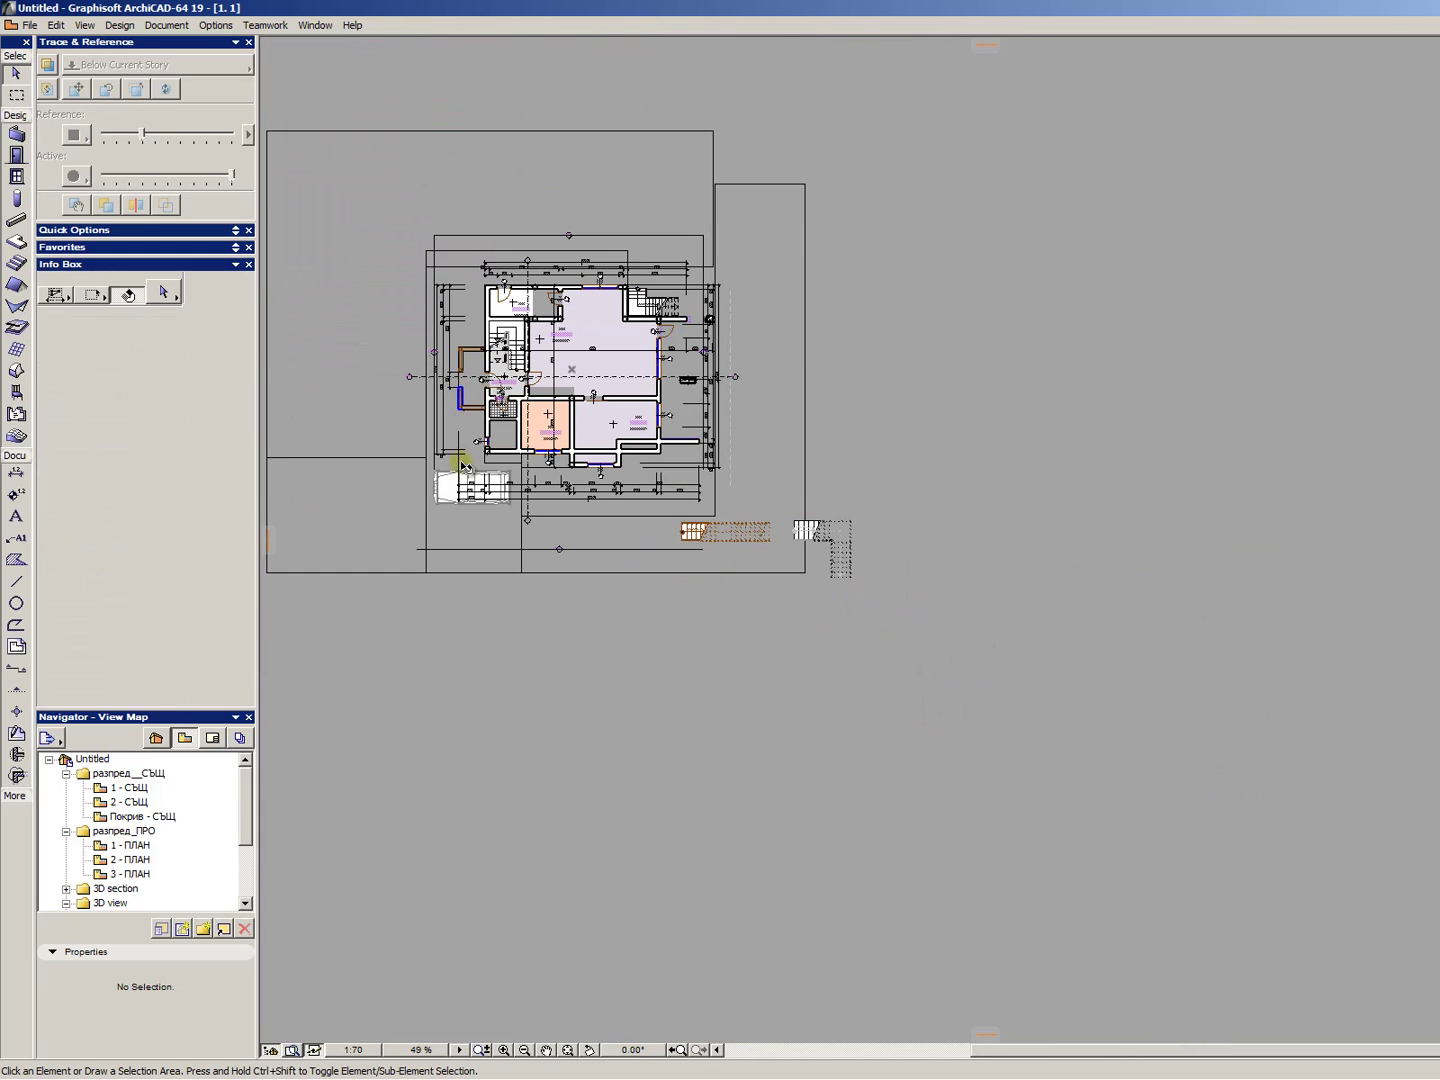
- Copy the horizontal section line A-A running through the house and place the copy across the two new stairs
key("space")
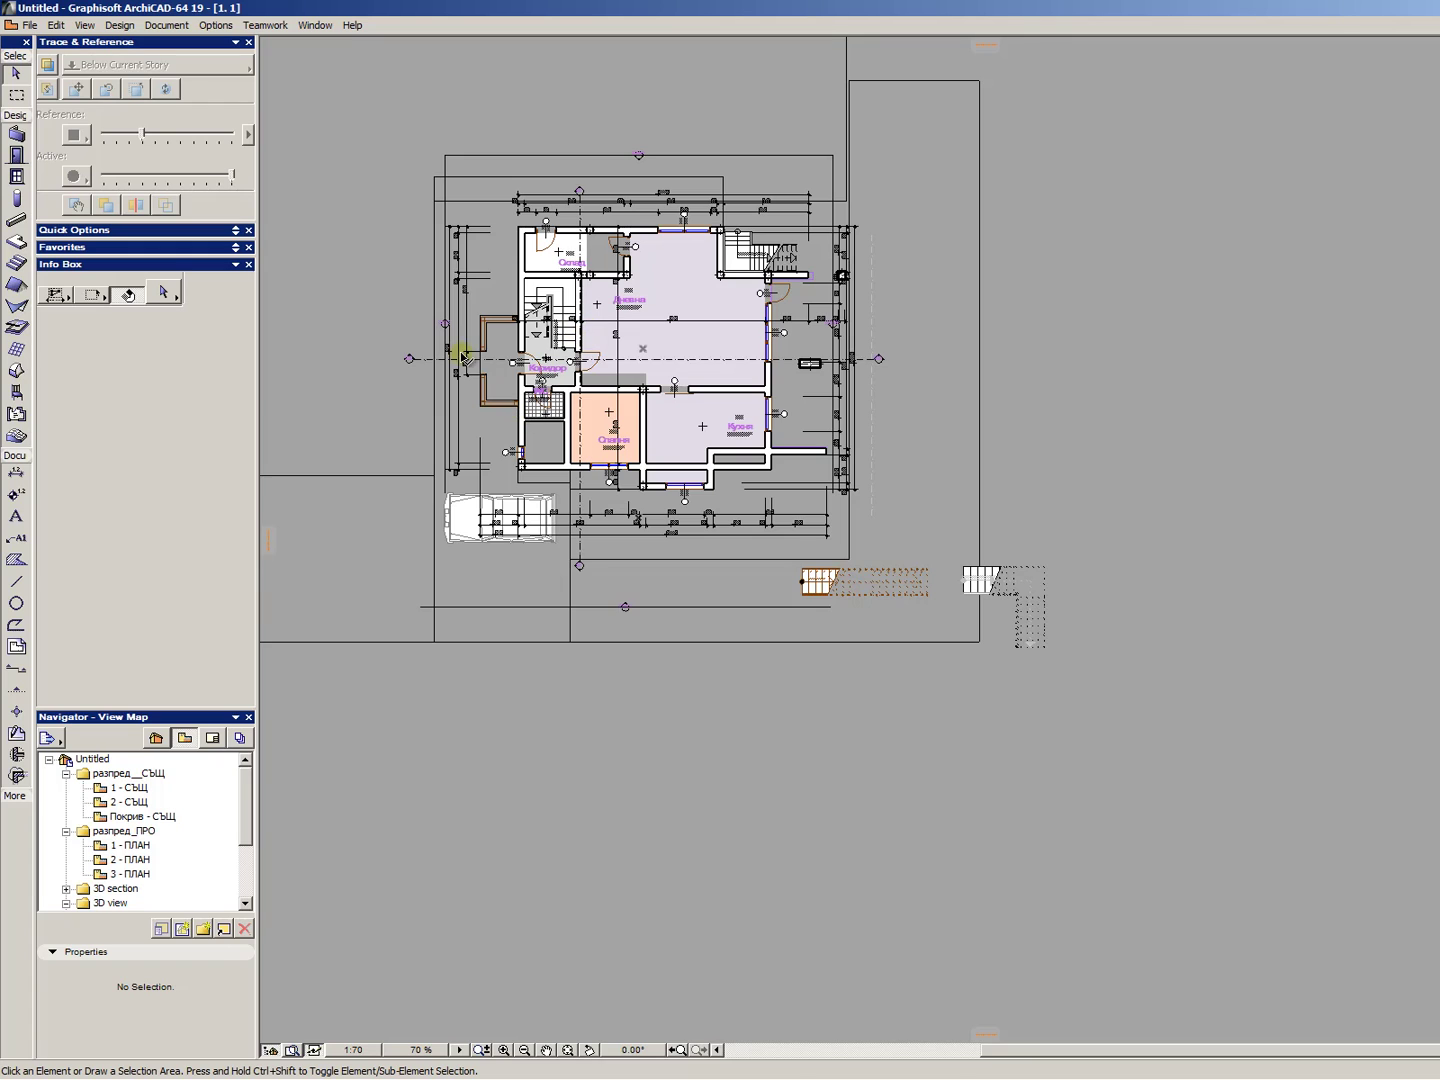
left_click(478, 358)
key("ctrl+d")
left_click(559, 367)
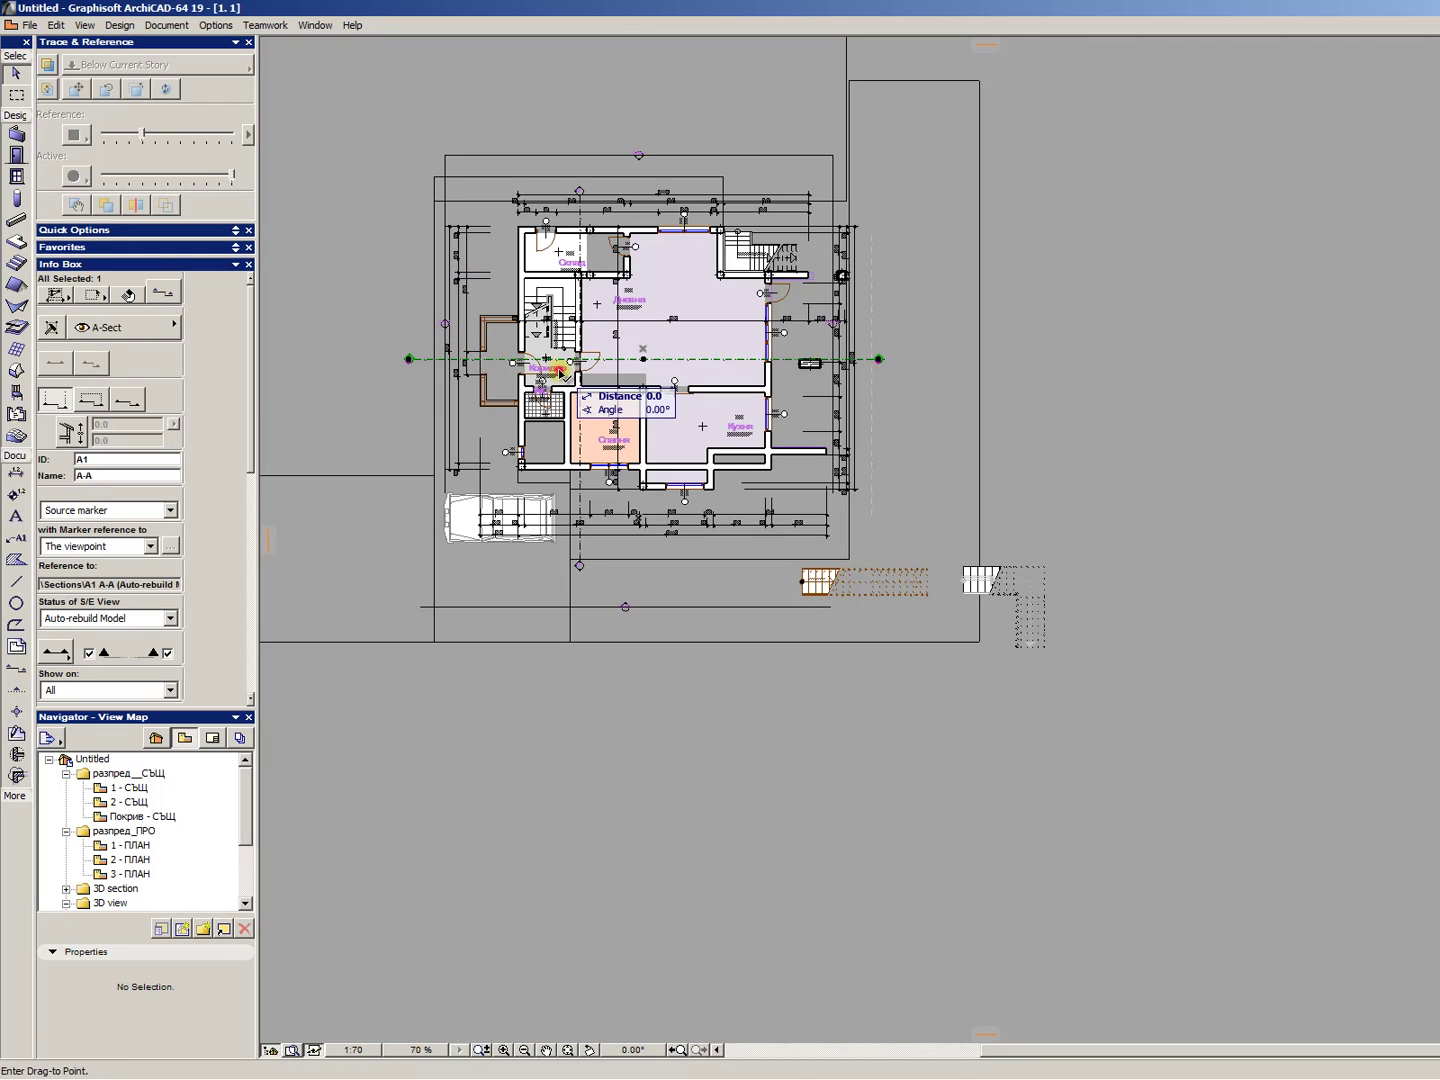
left_click(900, 595)
scroll(900, 589, "up", 2)
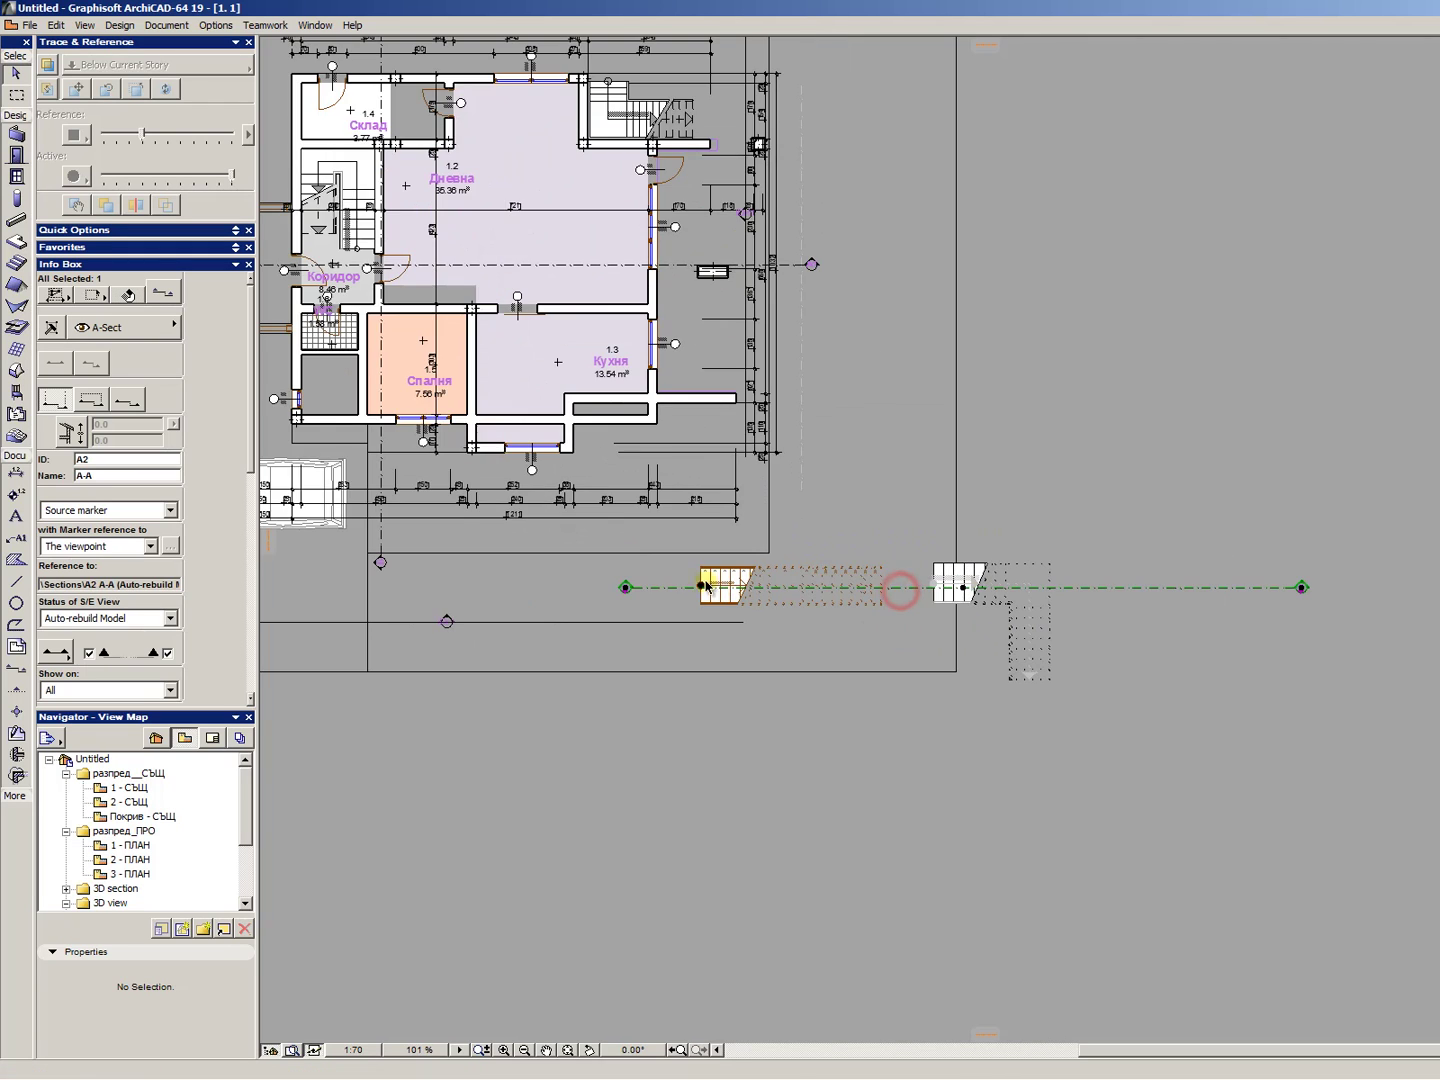
- Shorten the copied section line at both ends so it closely spans the straight and L-shaped stairs
left_click(626, 587)
left_click(667, 588)
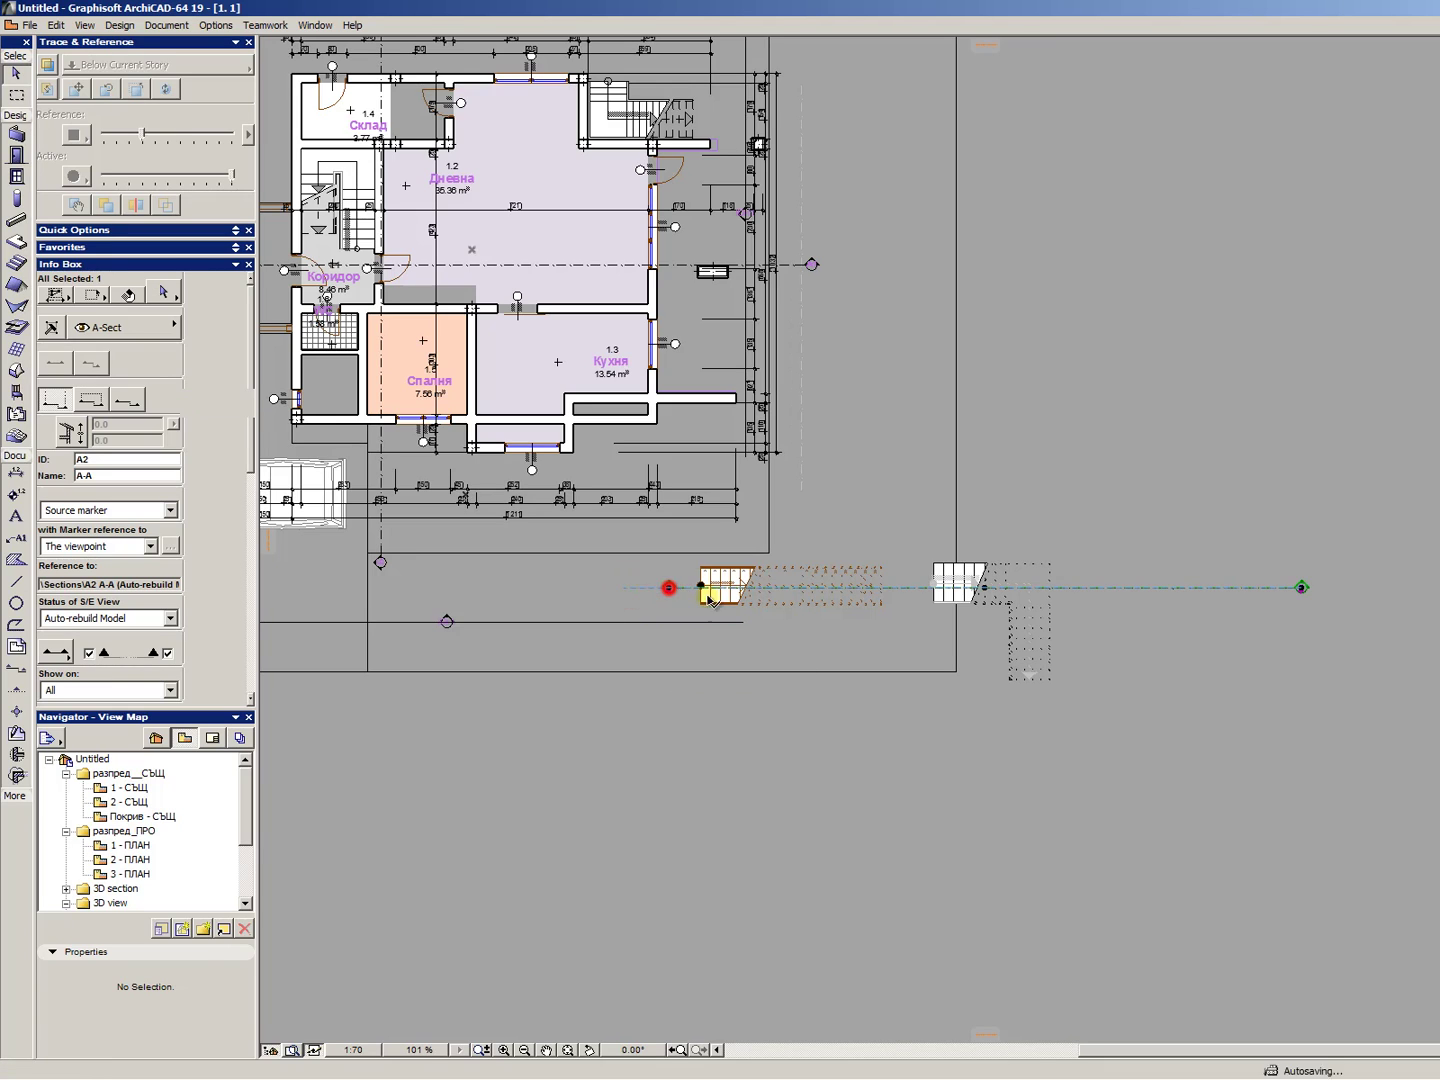
left_click(1301, 587)
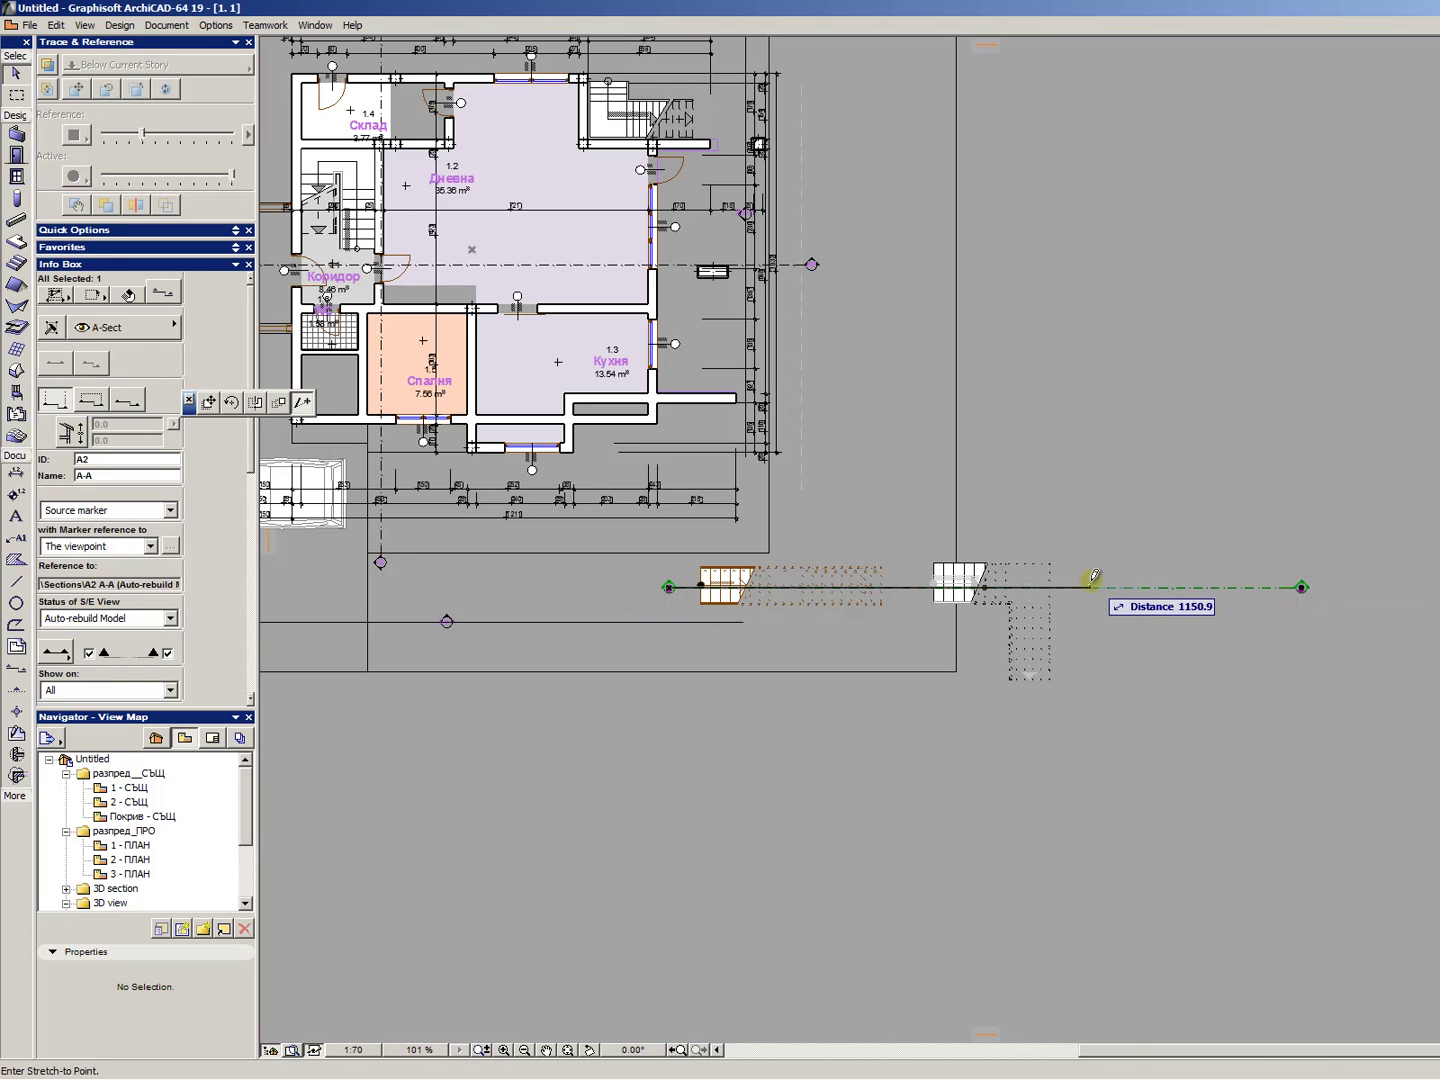
left_click(1076, 588)
scroll(775, 586, "up", 2)
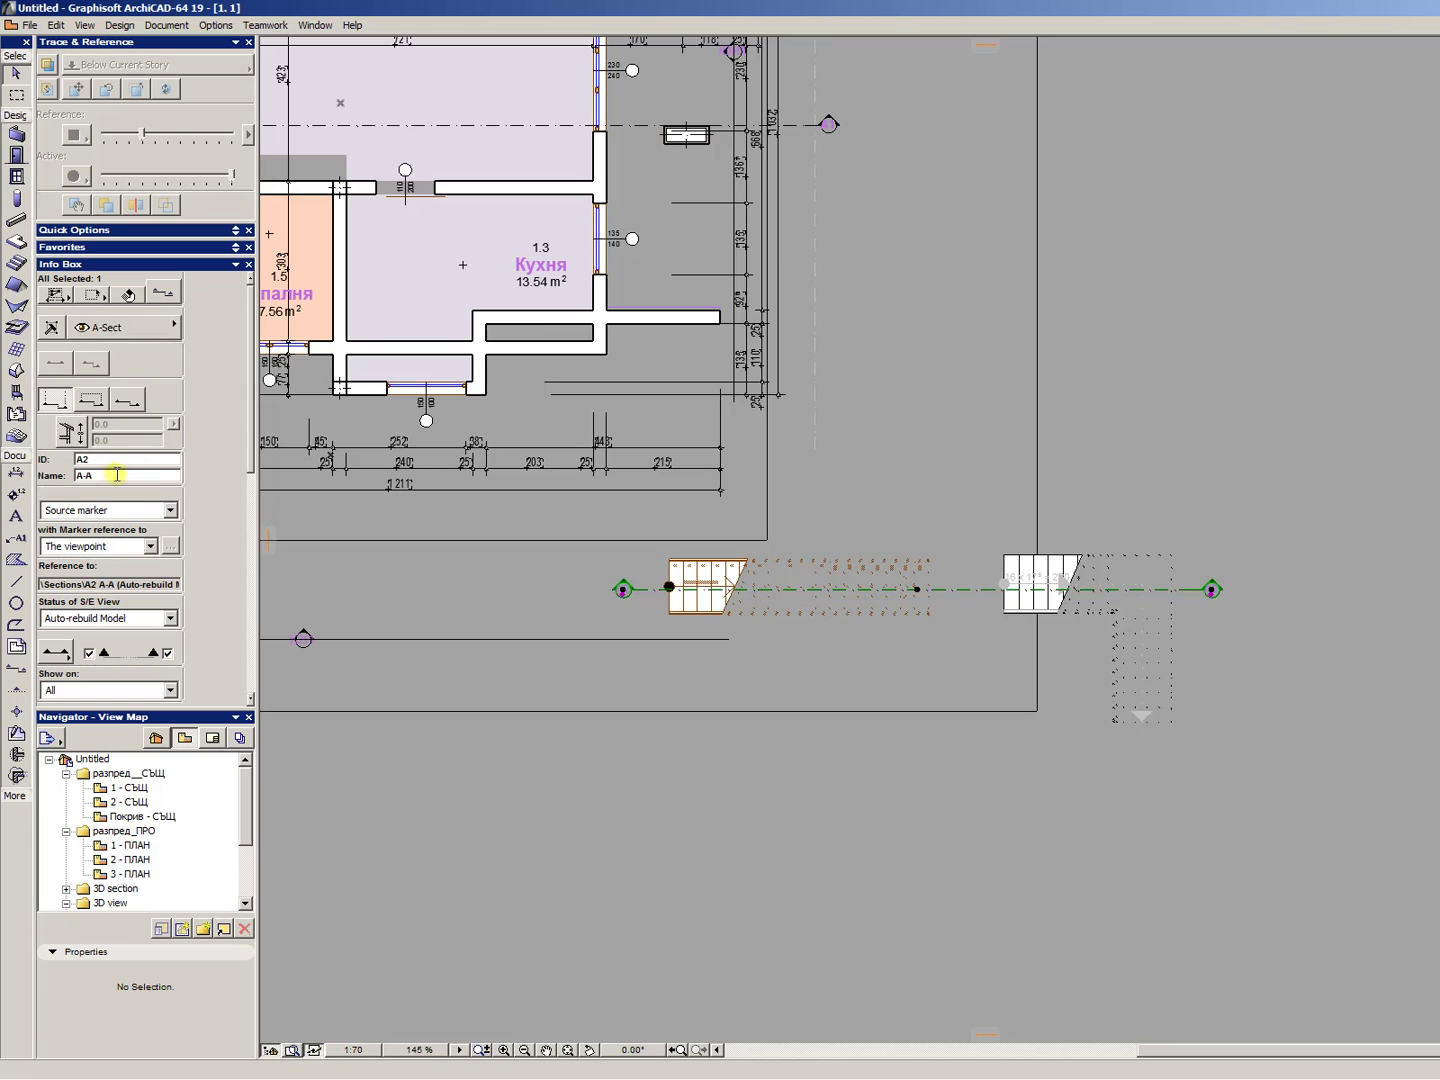
- Open the A2 section and move the straight stair to the far side of the L-shaped stair
right_click(624, 589)
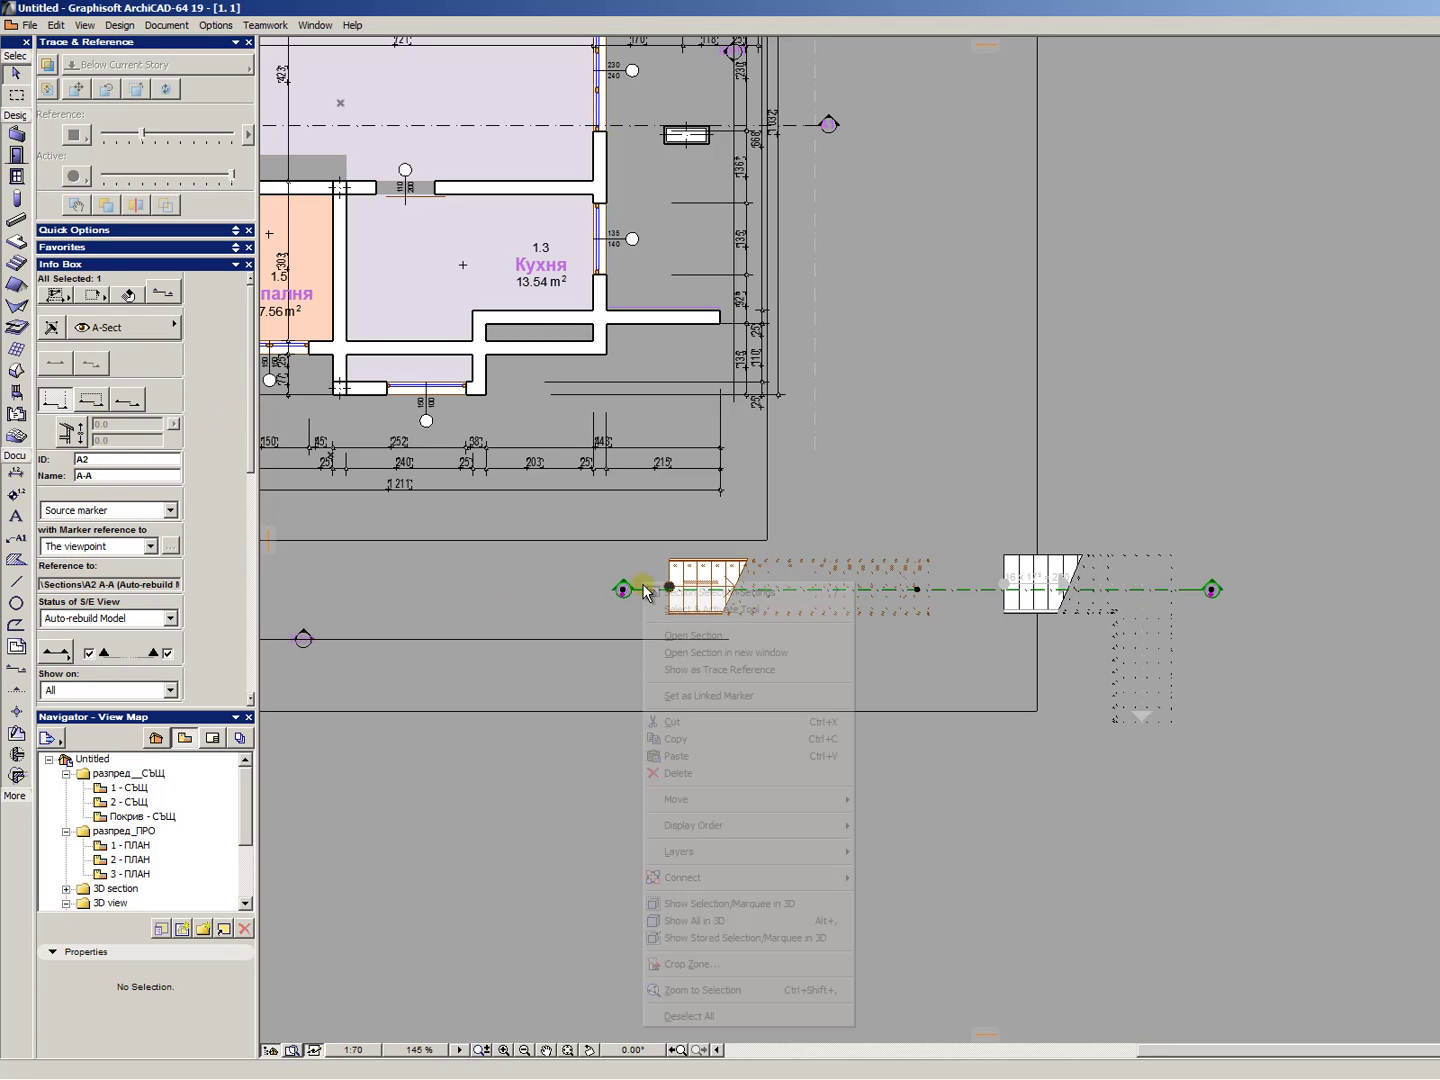
left_click(755, 639)
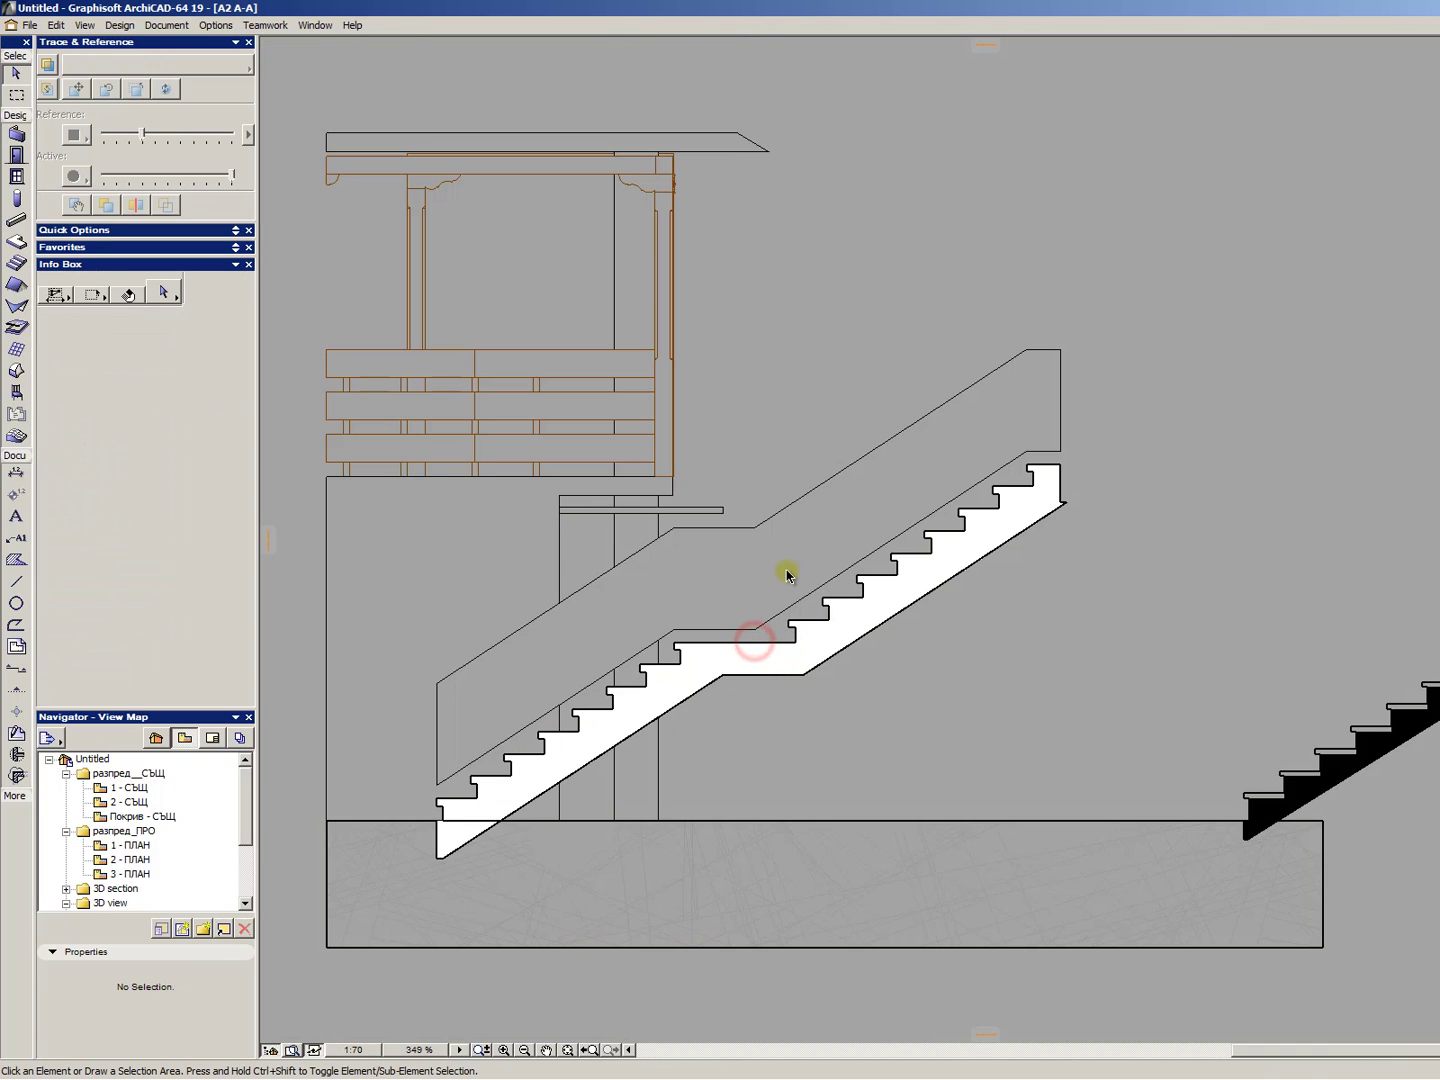
scroll(690, 505, "down", 3)
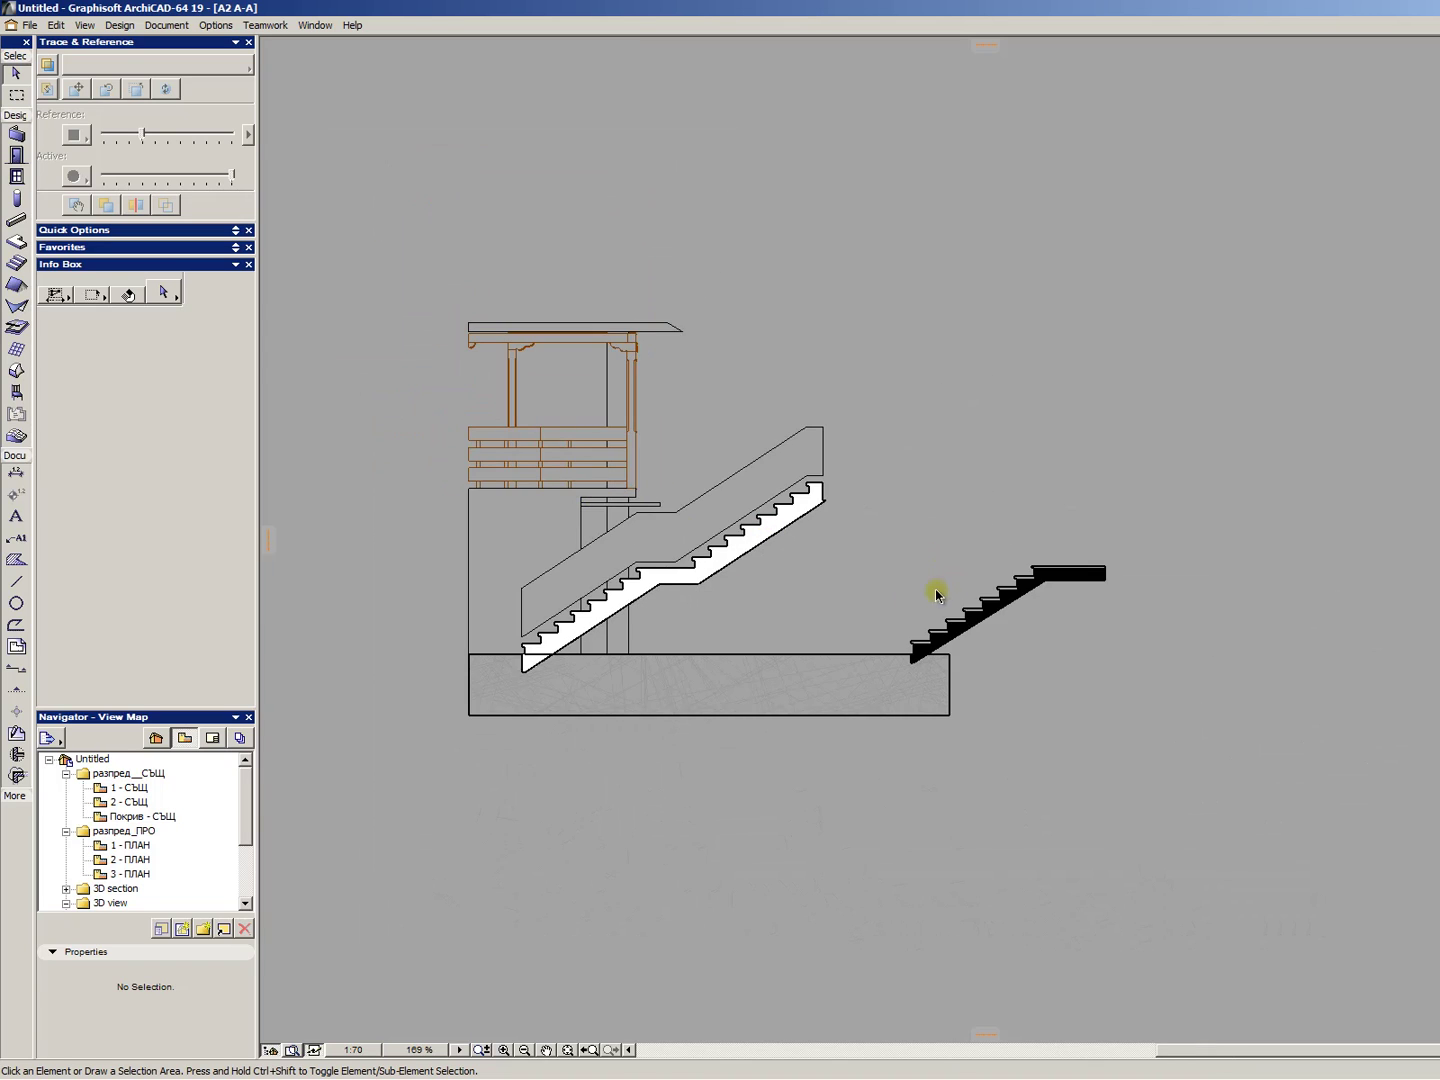
scroll(691, 482, "up", 3)
left_click(715, 469)
left_click(694, 504)
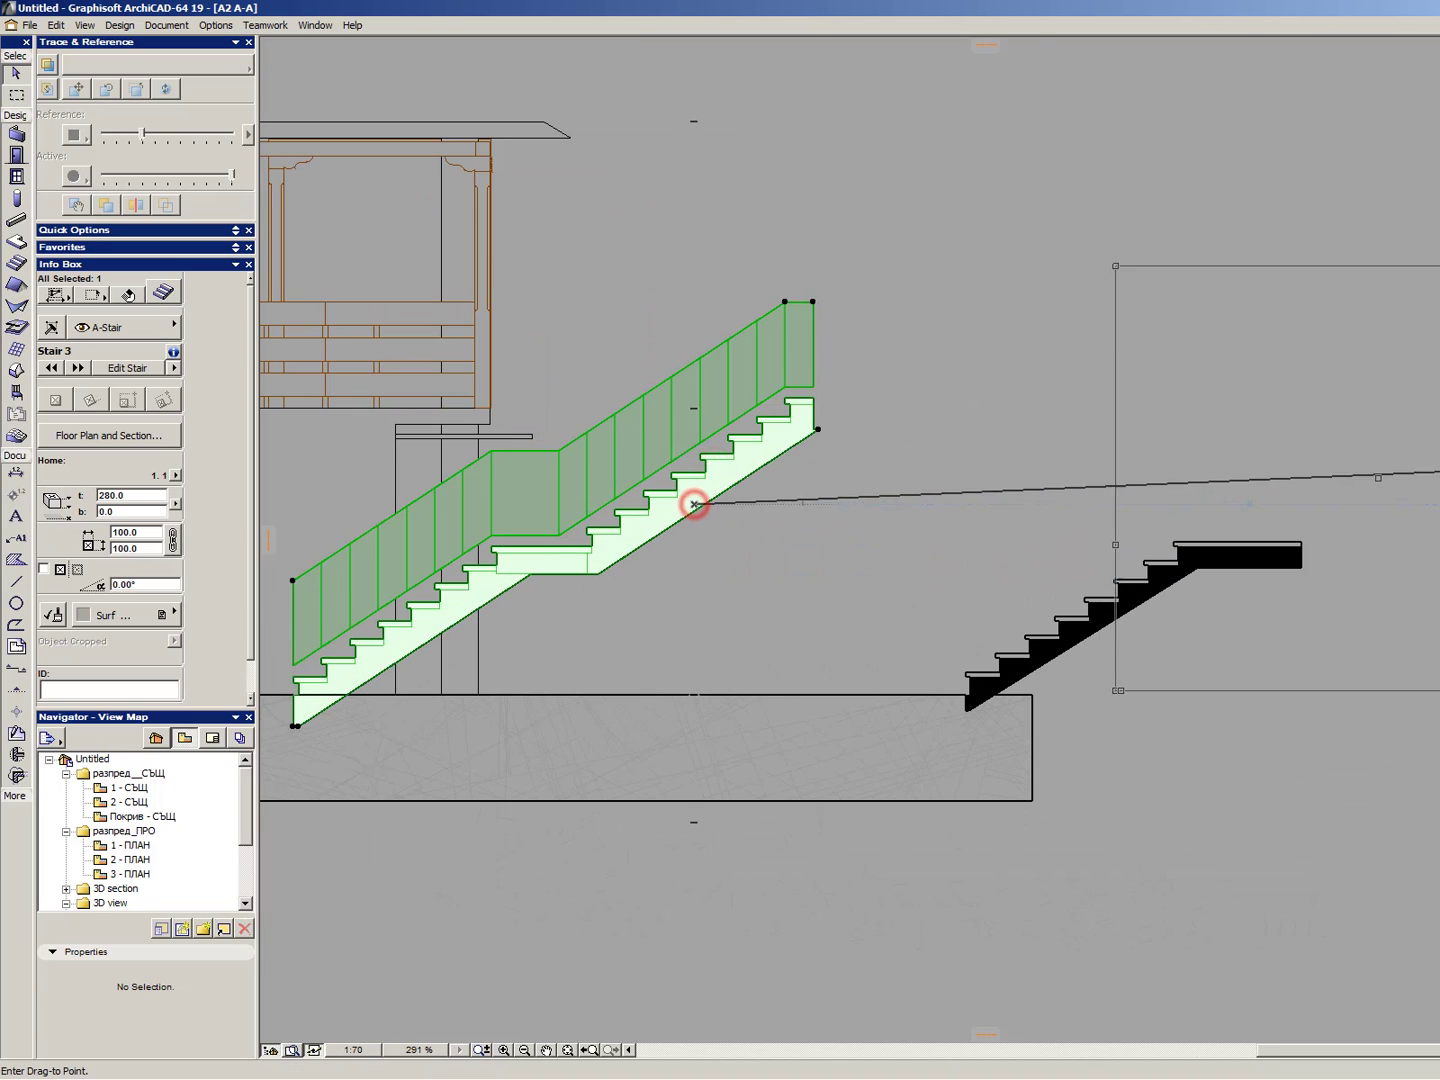
scroll(844, 426, "down", 3)
left_click(1416, 487)
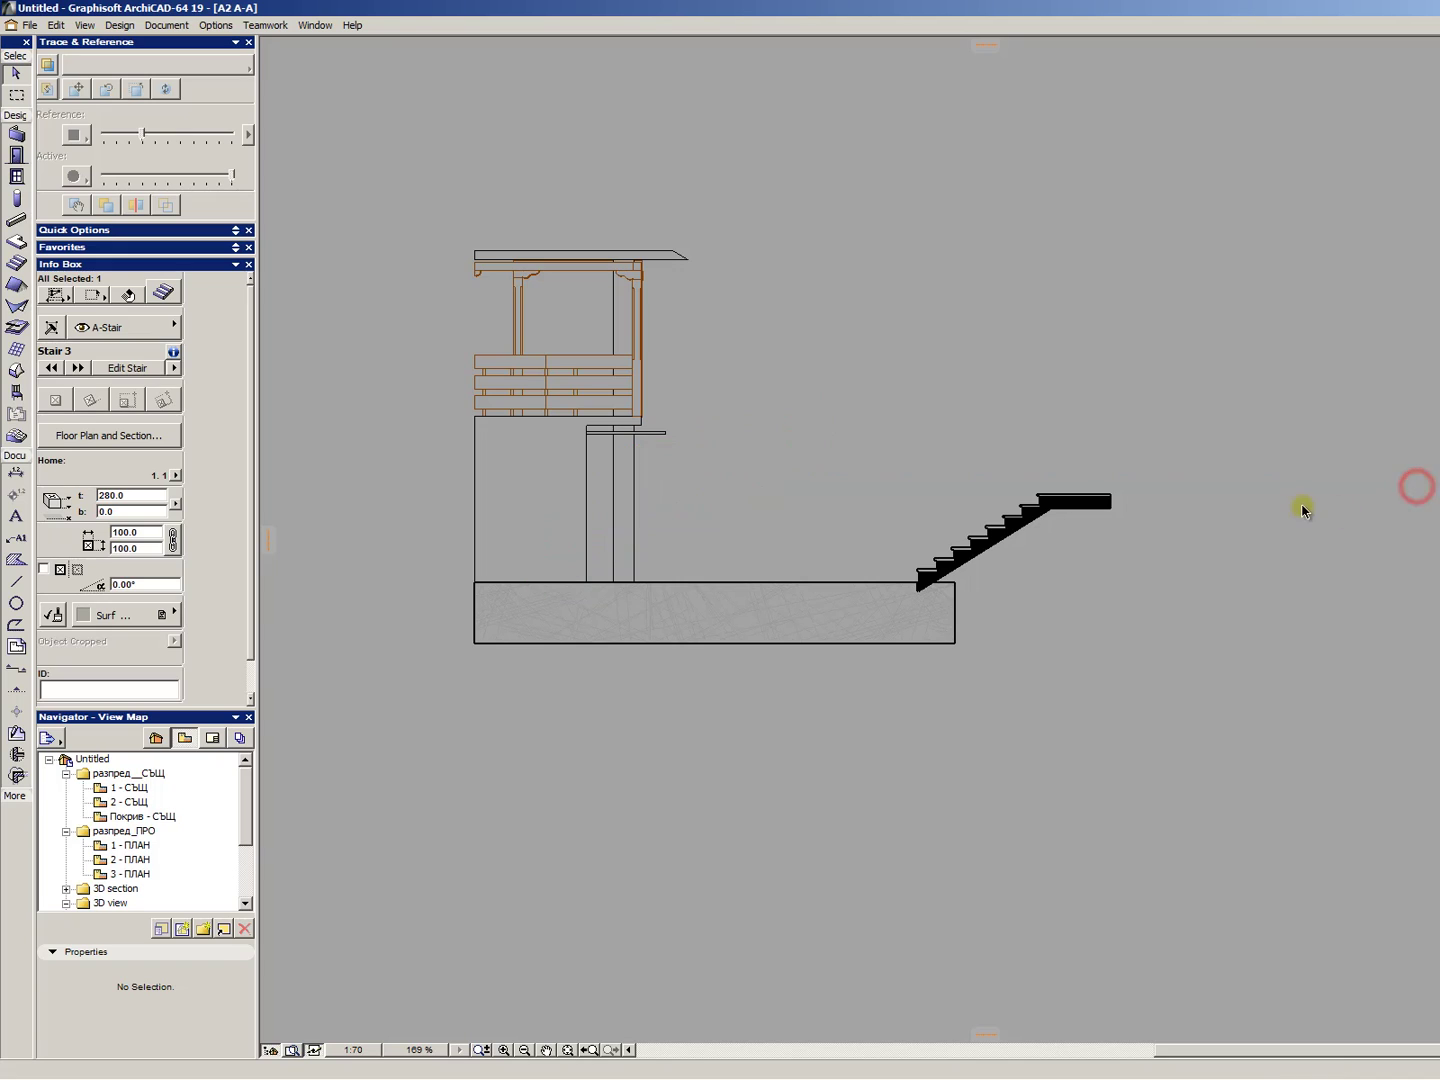
left_click(1164, 606)
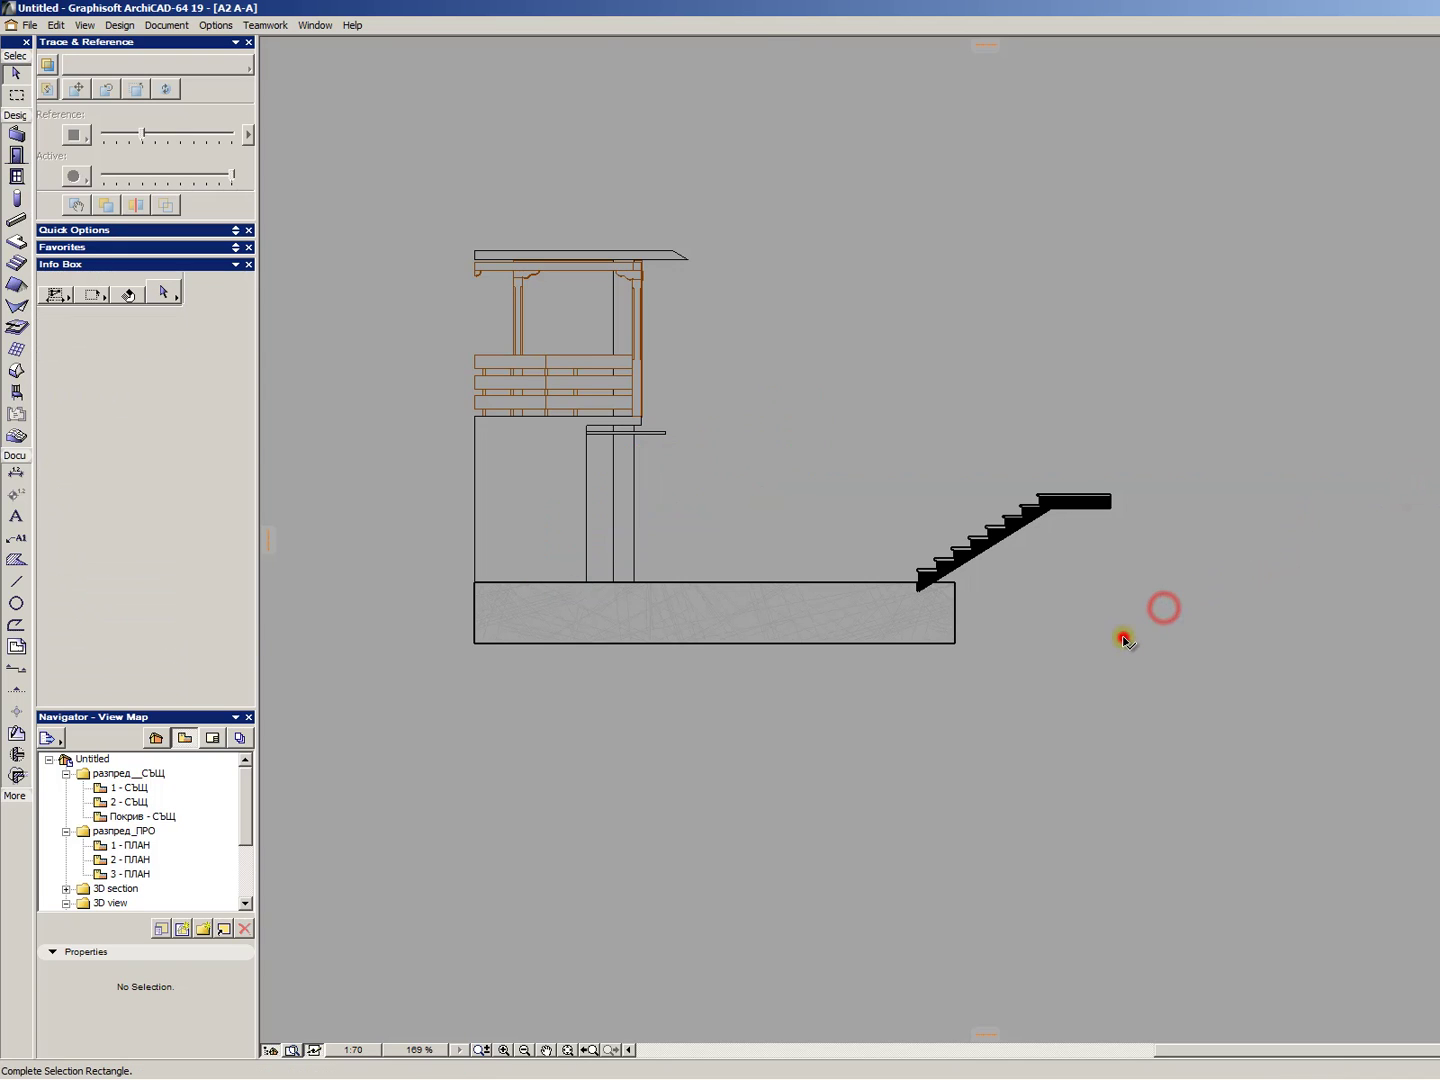
left_click(1122, 636)
- On the floor plan, stretch section line A2 past the relocated straight stair and shorten its other end beside the L-shaped stair
key("F2")
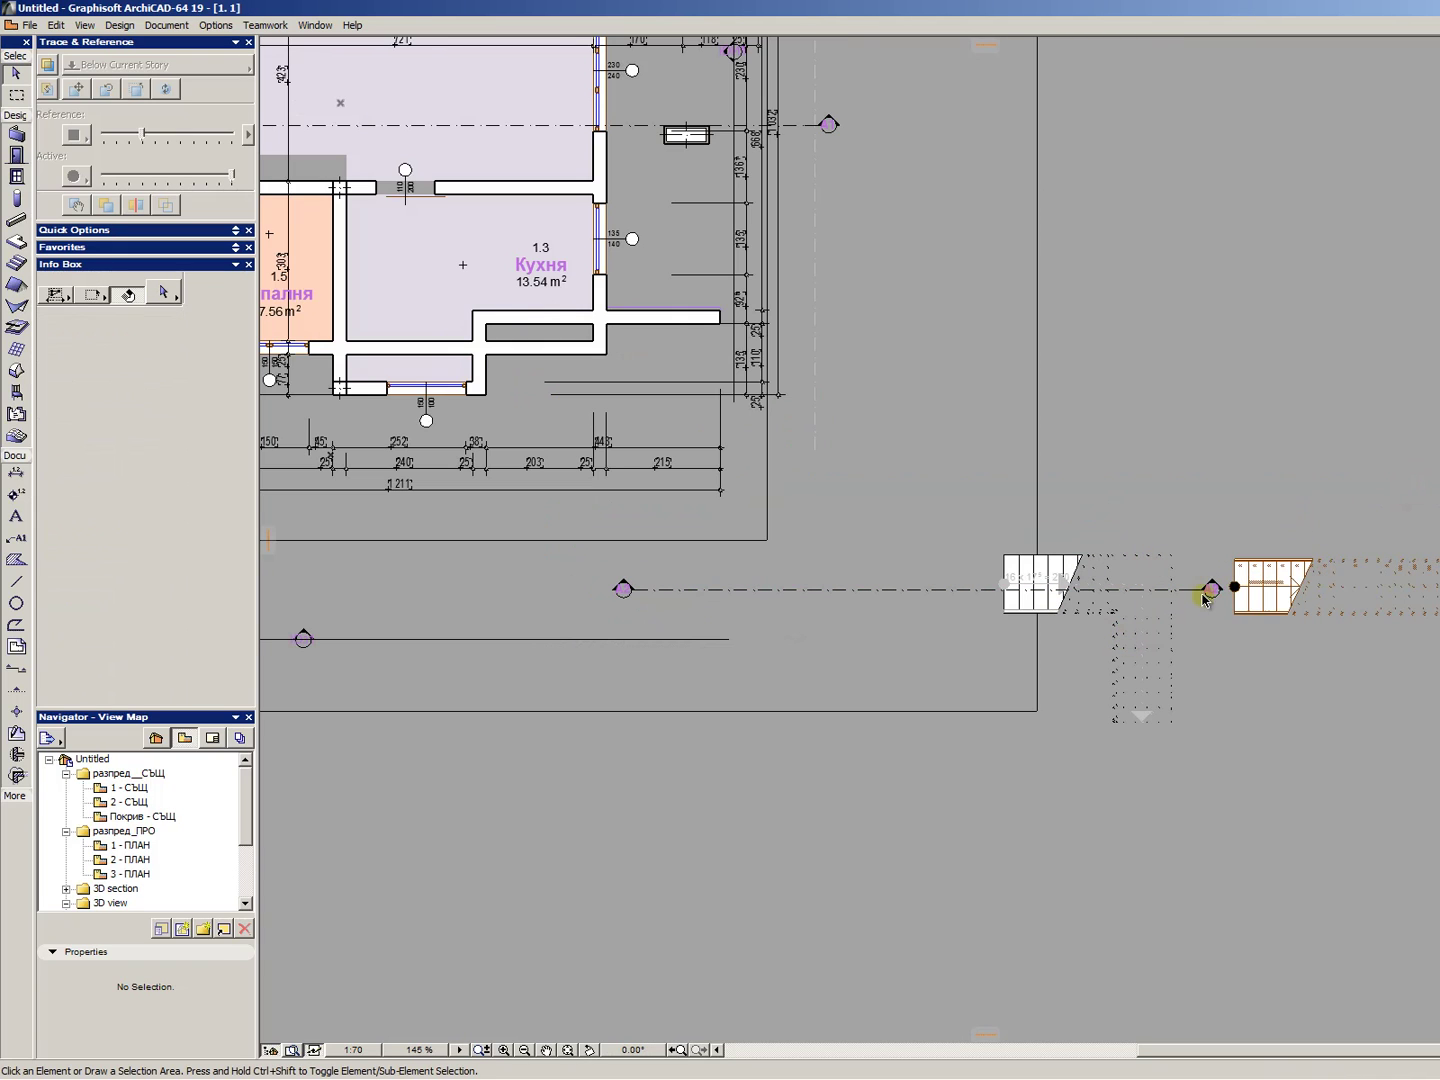
left_click(1211, 590)
scroll(1264, 556, "down", 2)
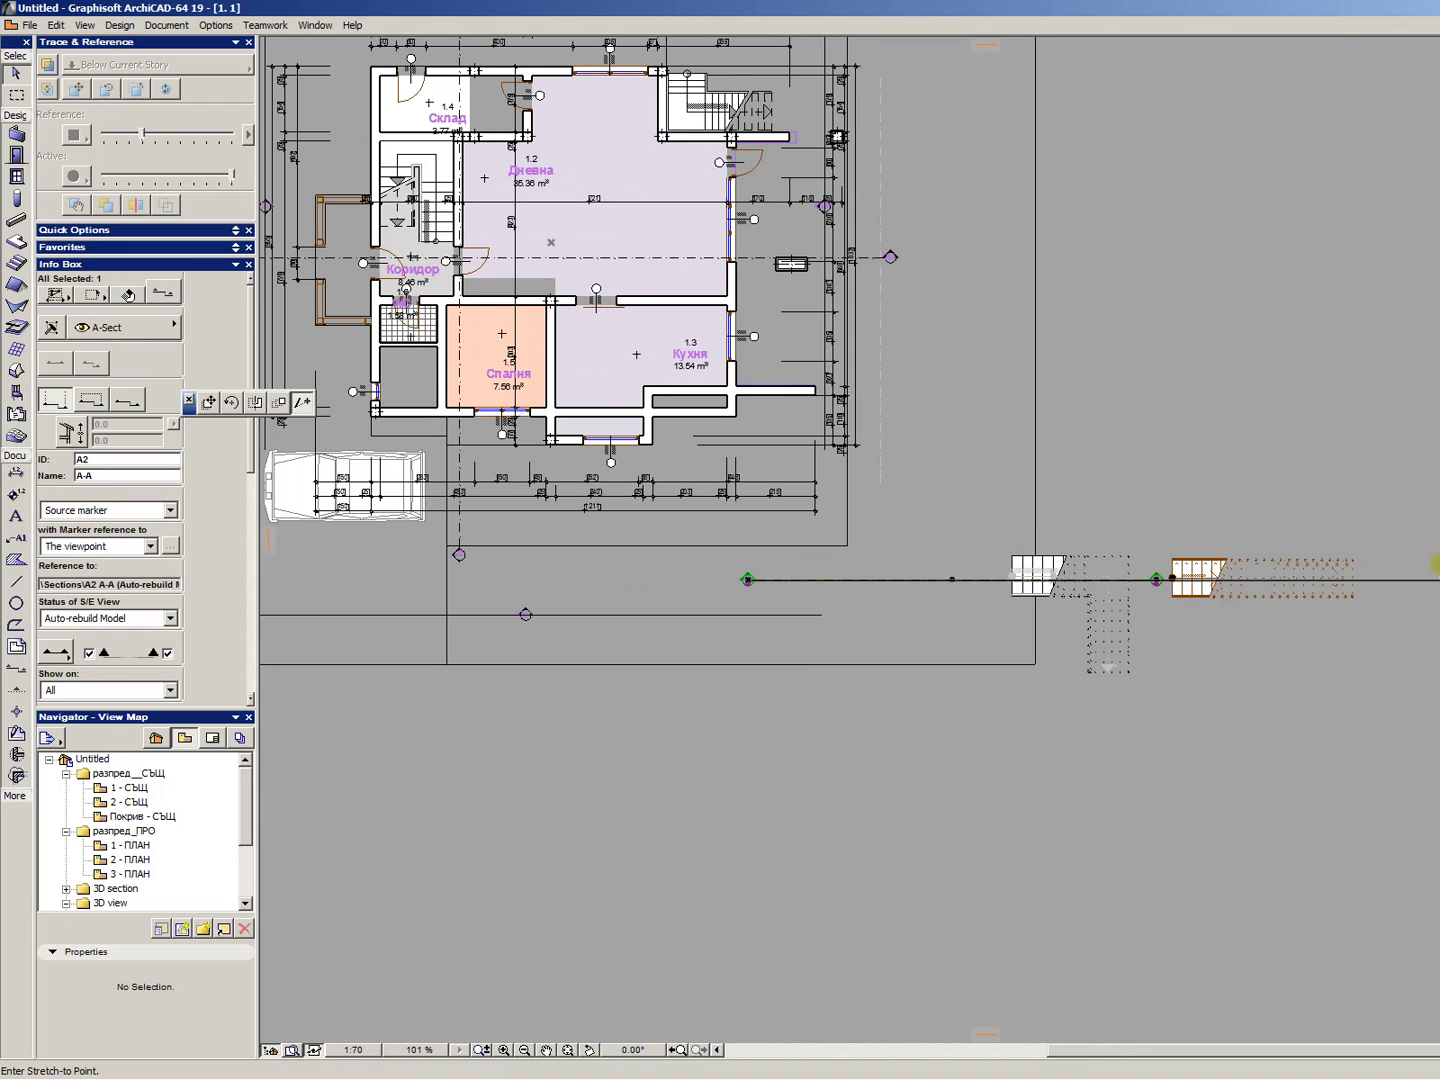
left_click(1436, 578)
left_click(745, 583)
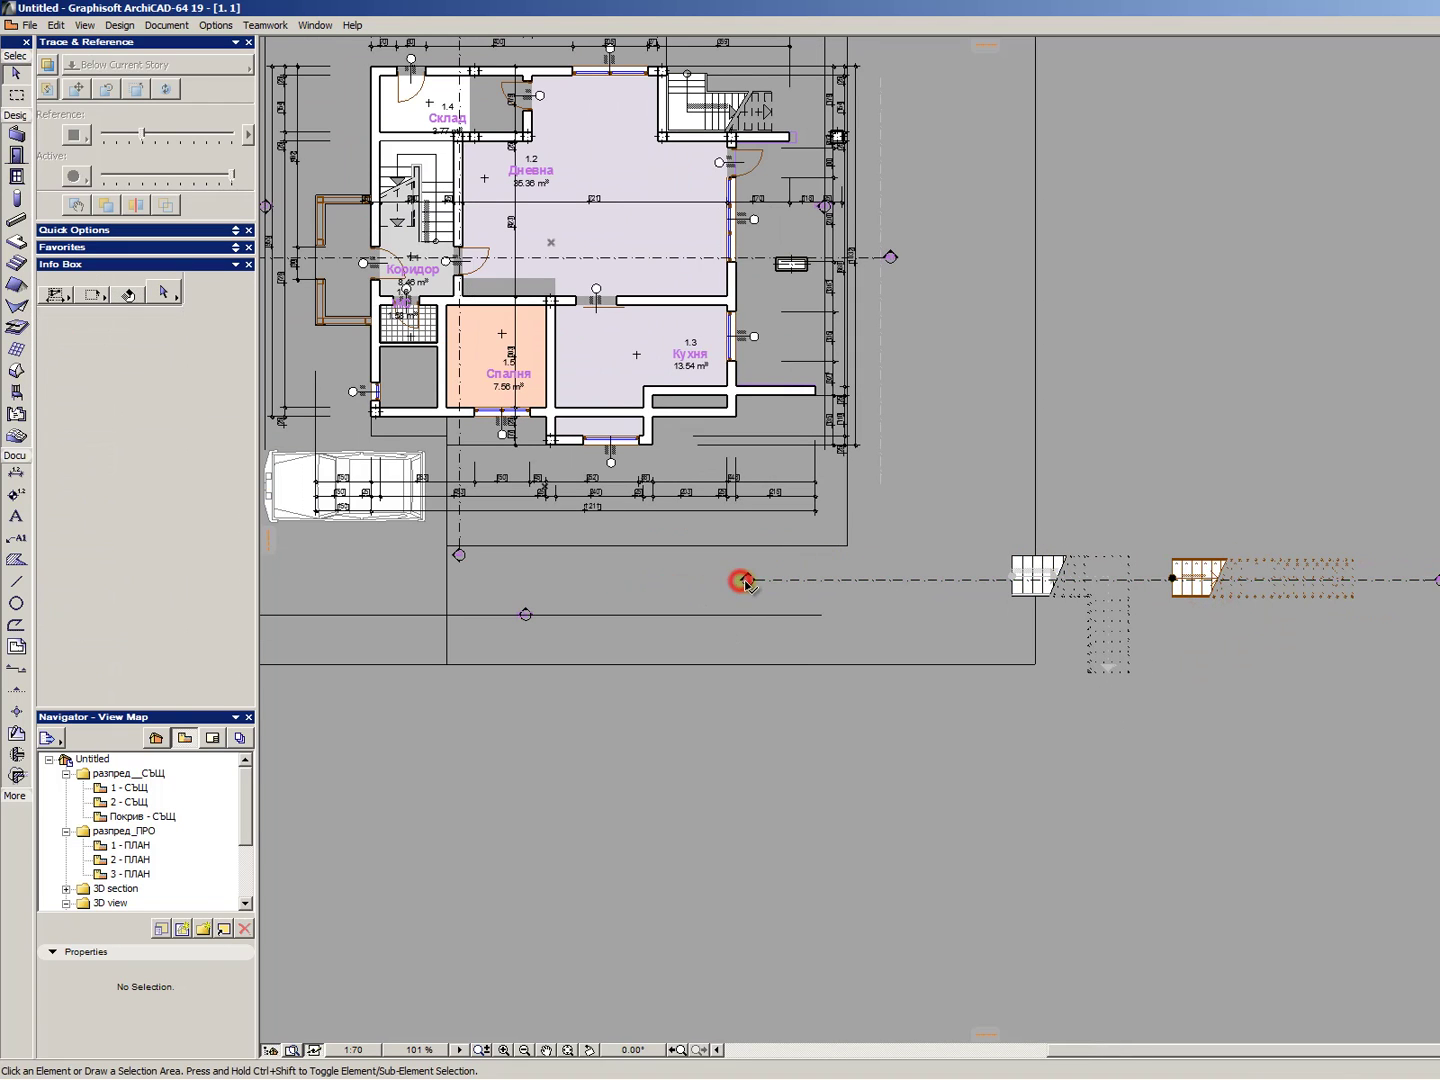
left_click(976, 576)
- Open the A2 section again and switch on the True Line Weight display
right_click(985, 529)
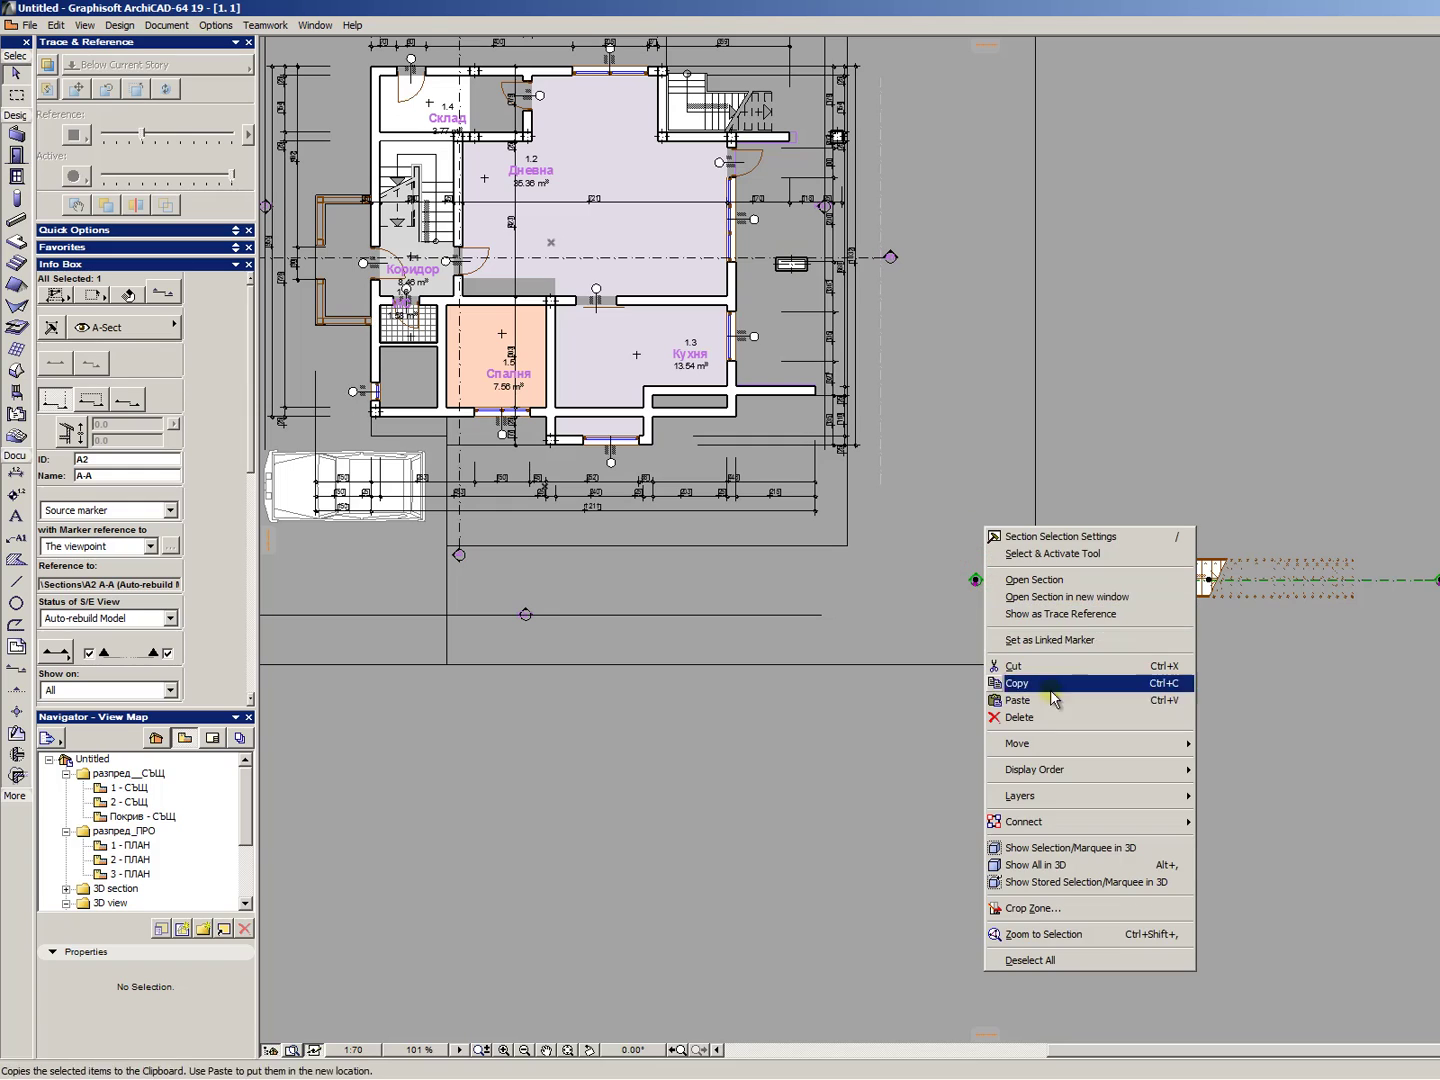
left_click(1091, 580)
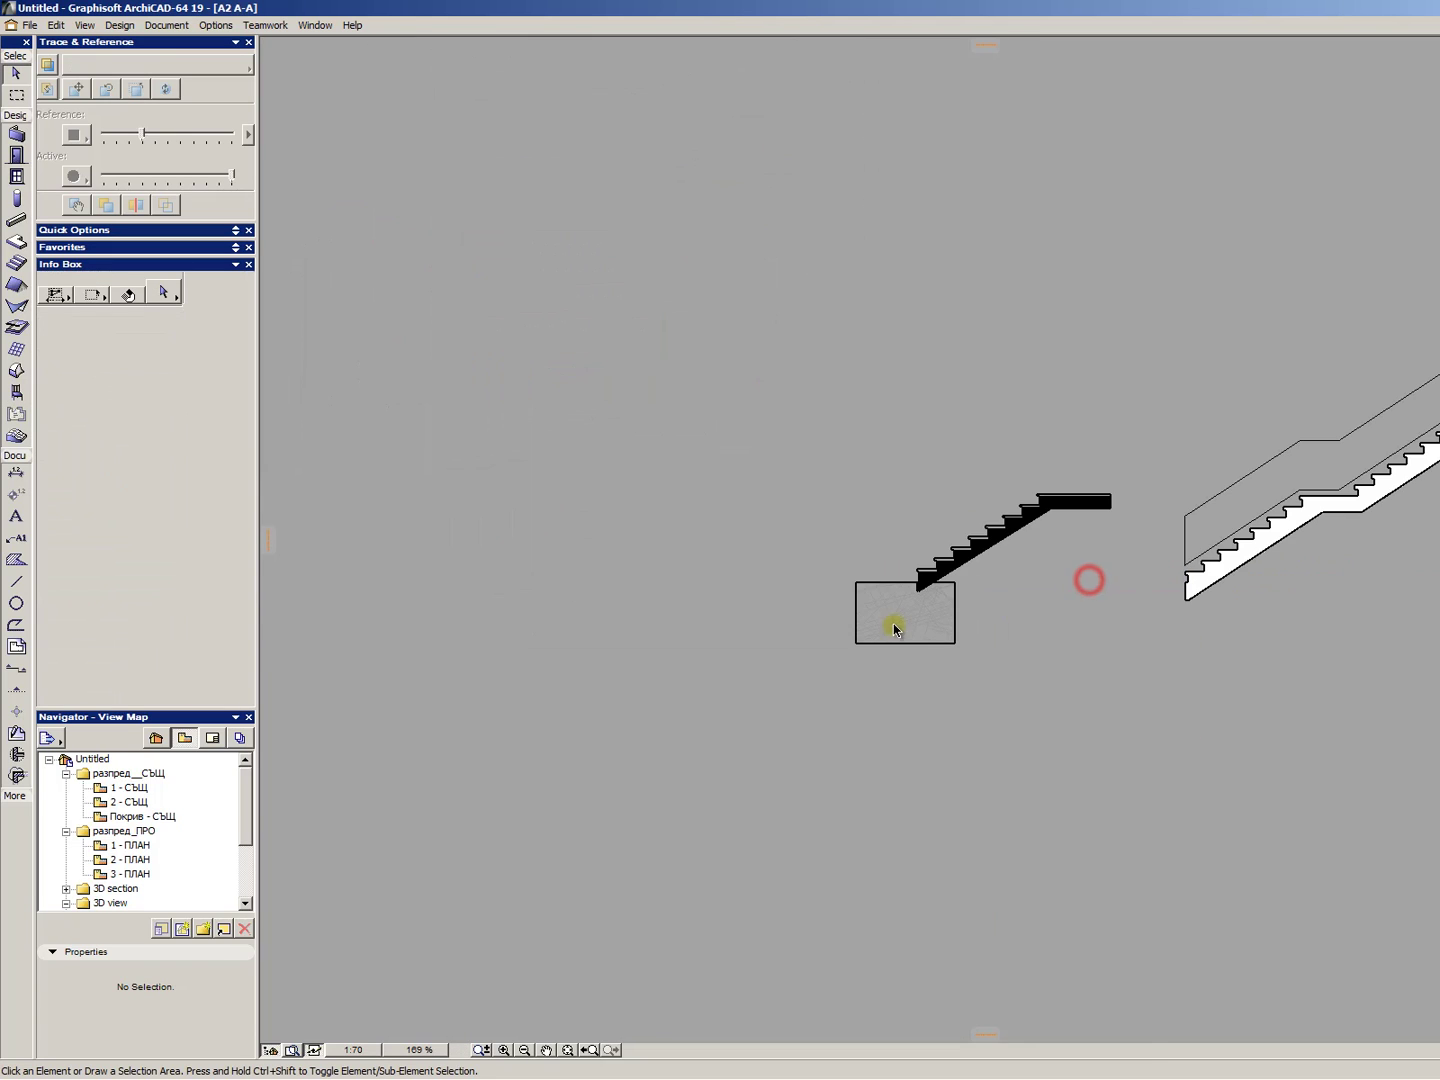
scroll(1365, 489, "up", 5)
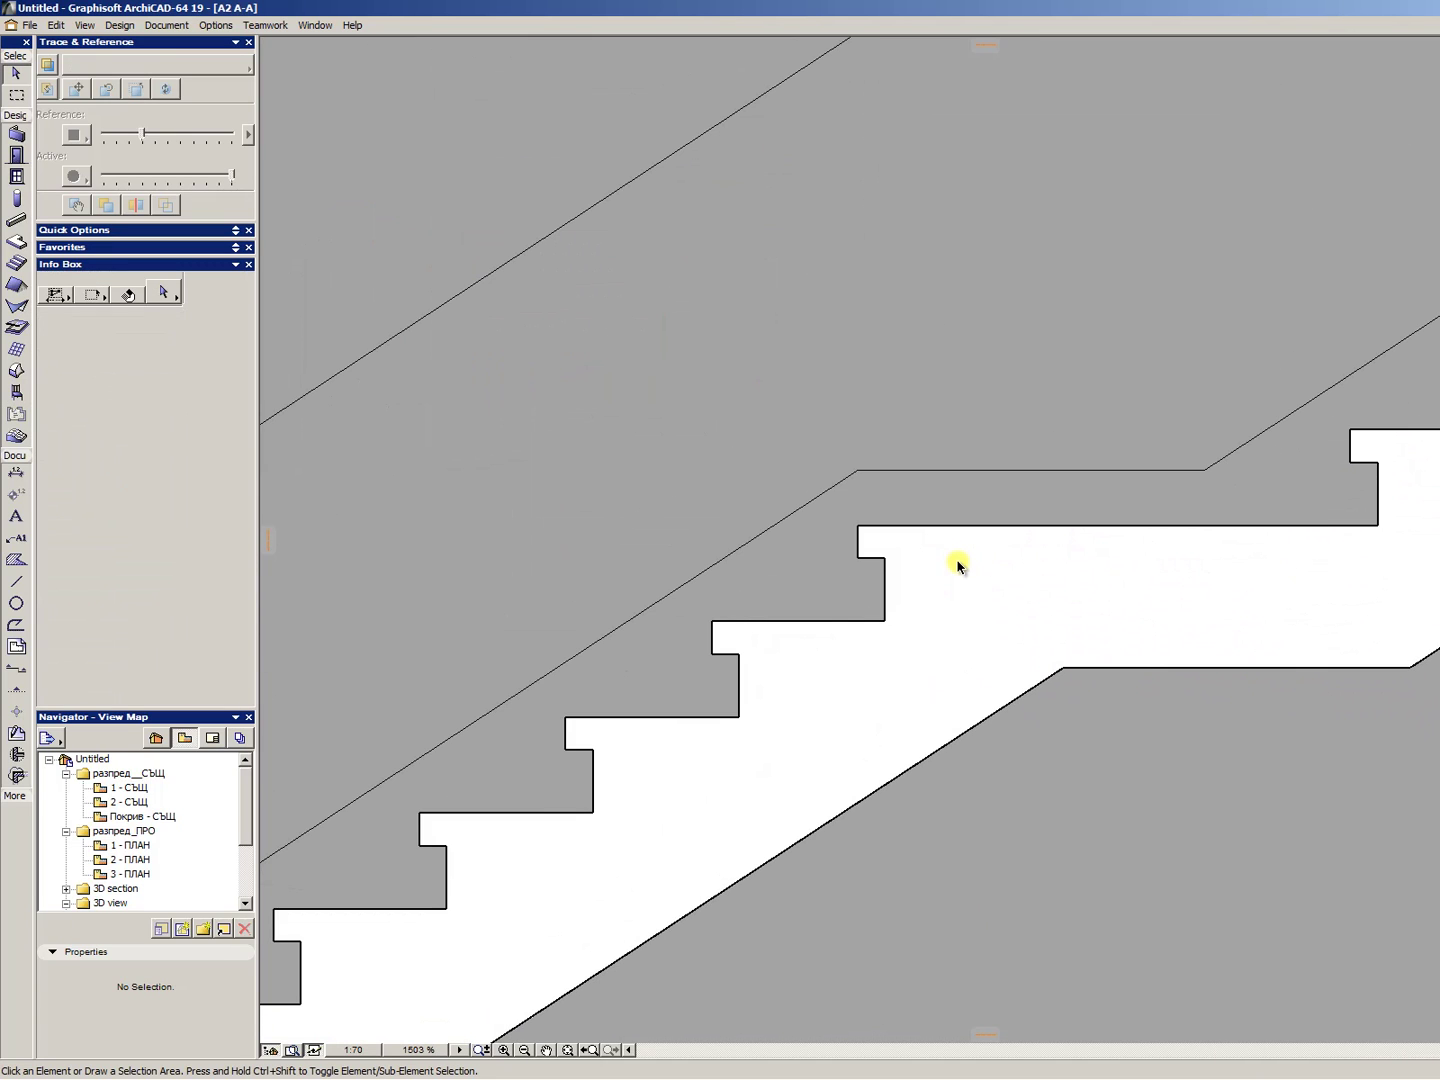
key("shift+F12")
scroll(956, 566, "down", 5)
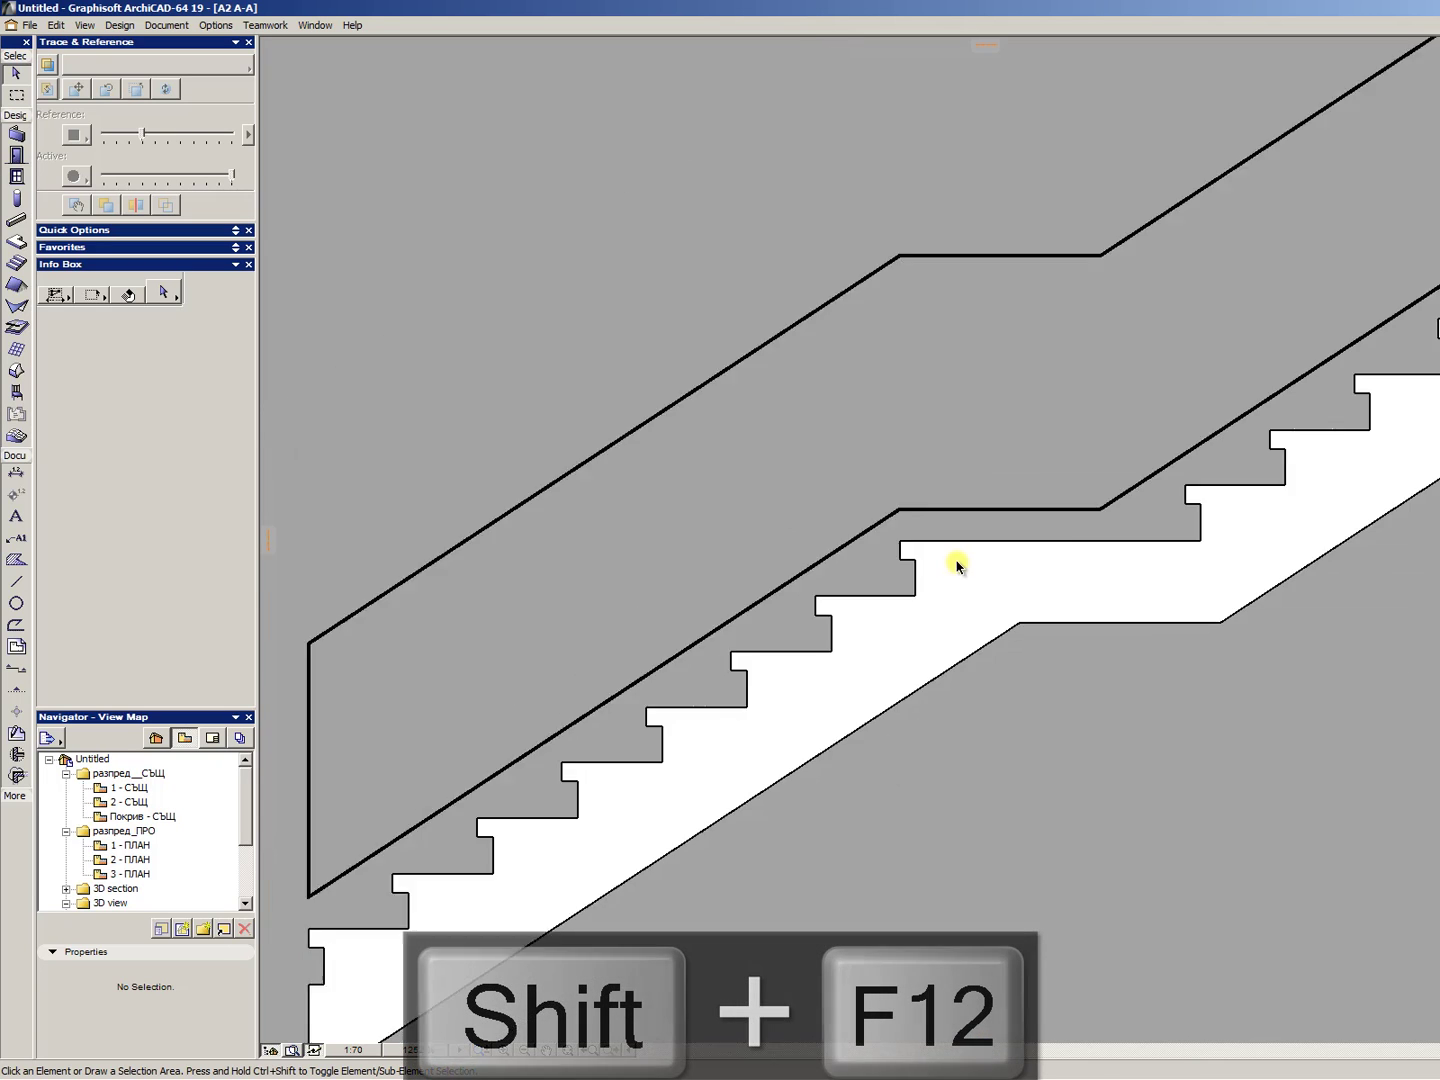
- Examine the straight stair's section line weights on its railing, treads, landing and underside, including its highlighted outlines
scroll(620, 695, "up", 5)
scroll(743, 713, "down", 5)
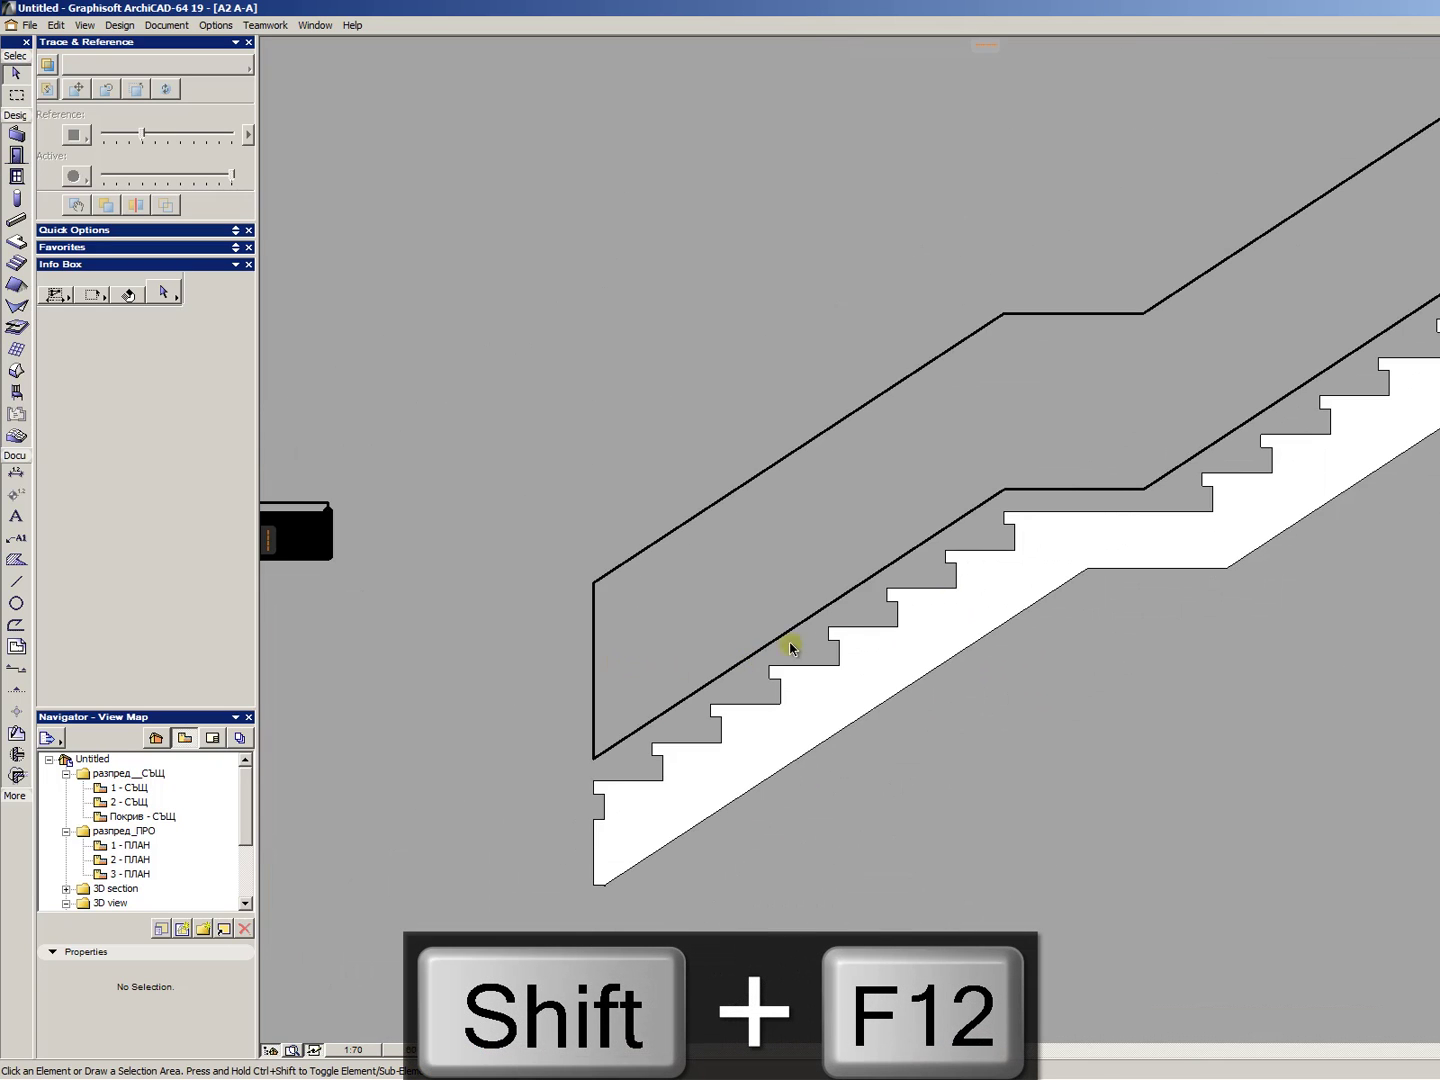
scroll(987, 543, "up", 5)
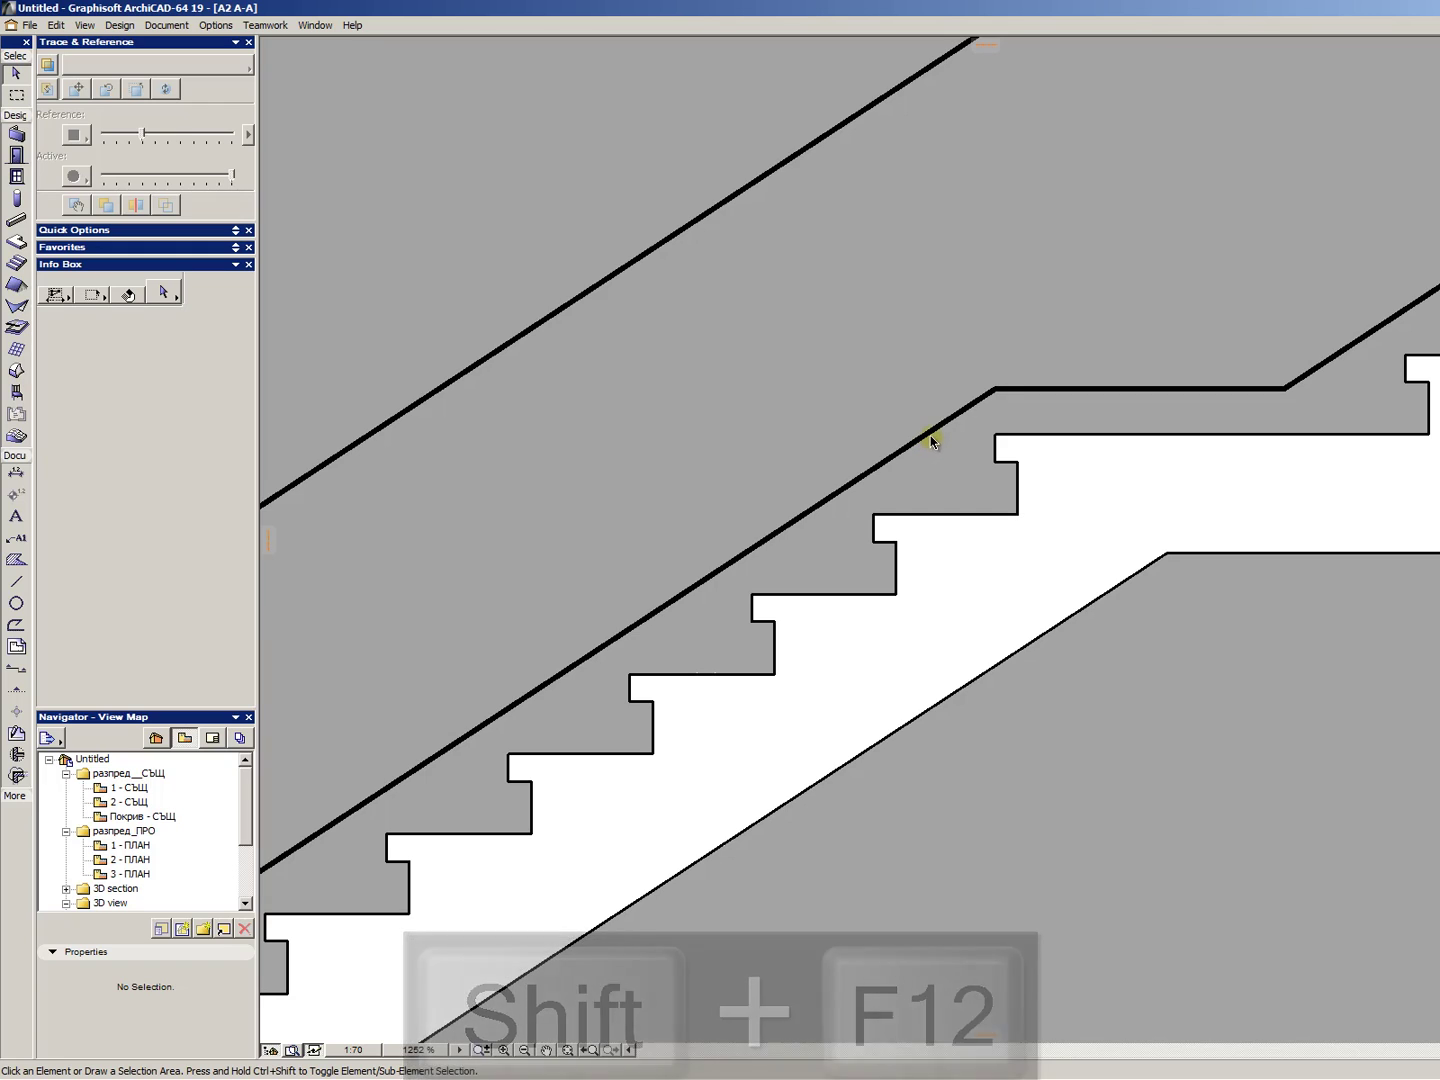
scroll(1061, 392, "down", 5)
scroll(1021, 405, "up", 5)
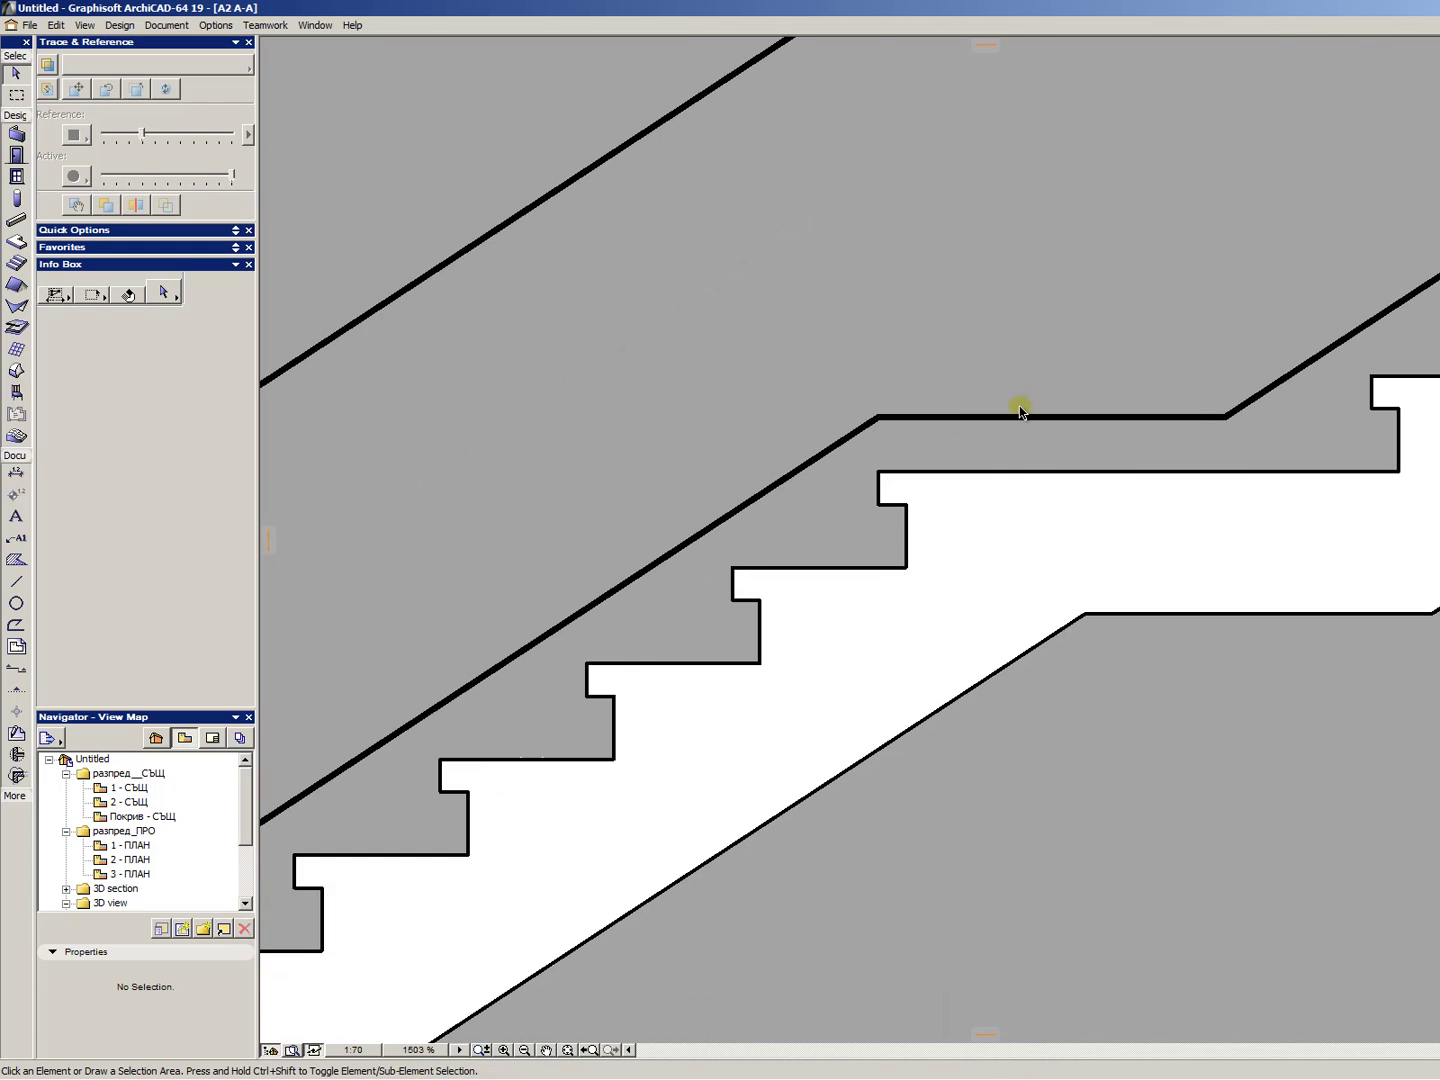
left_click(1022, 410)
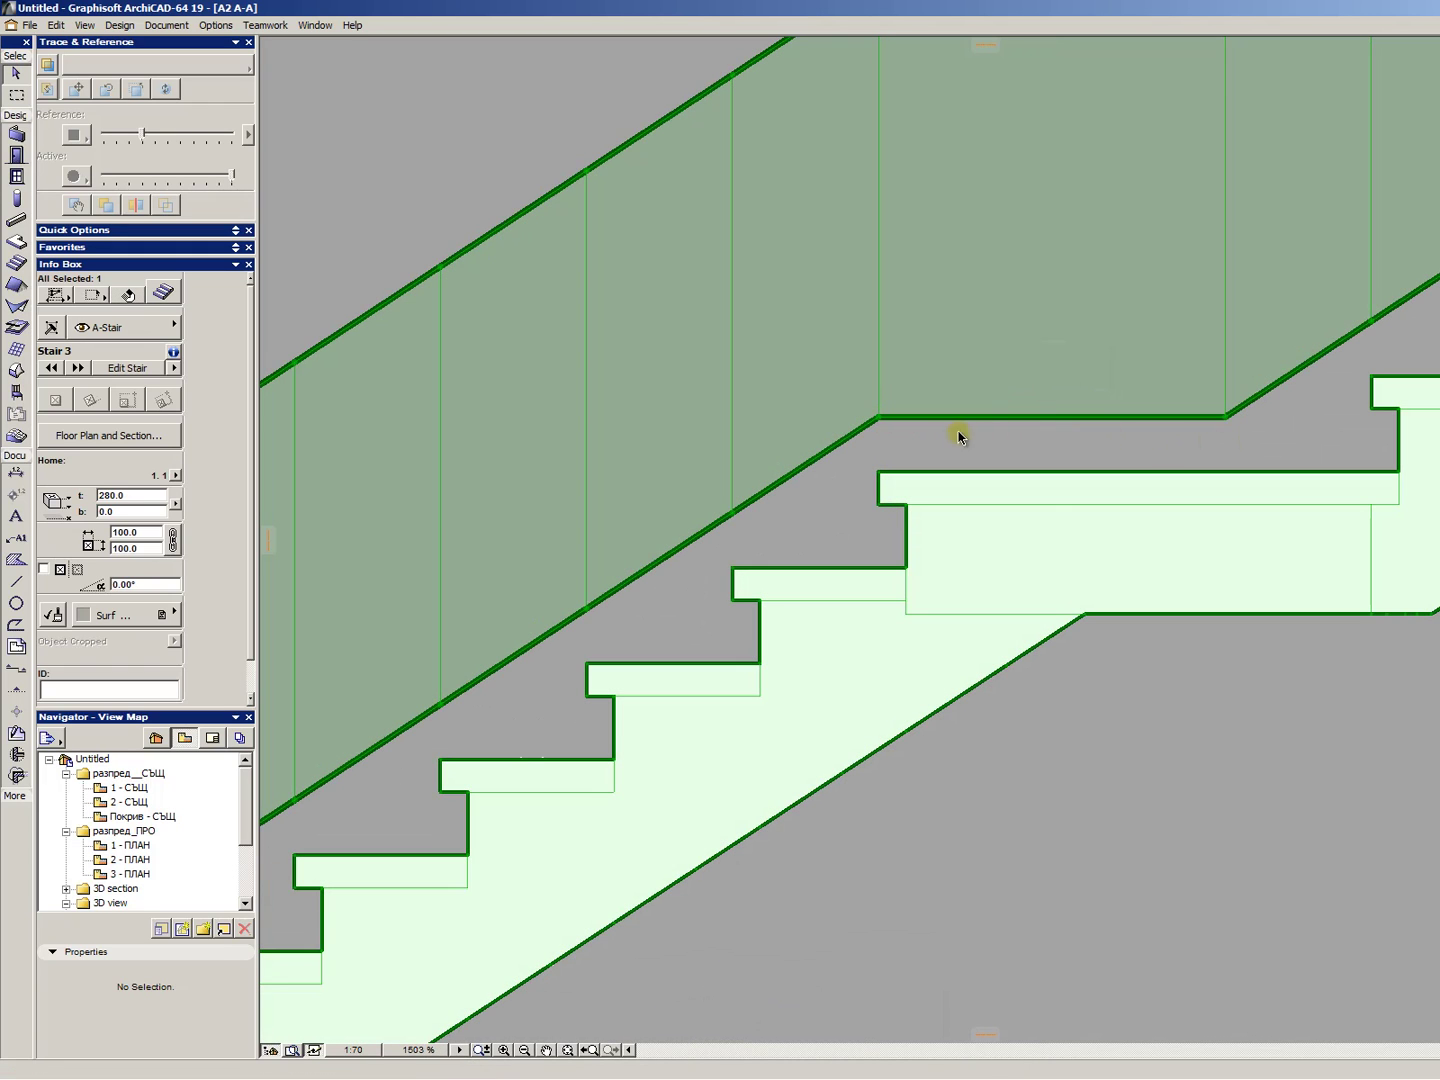
key("Escape")
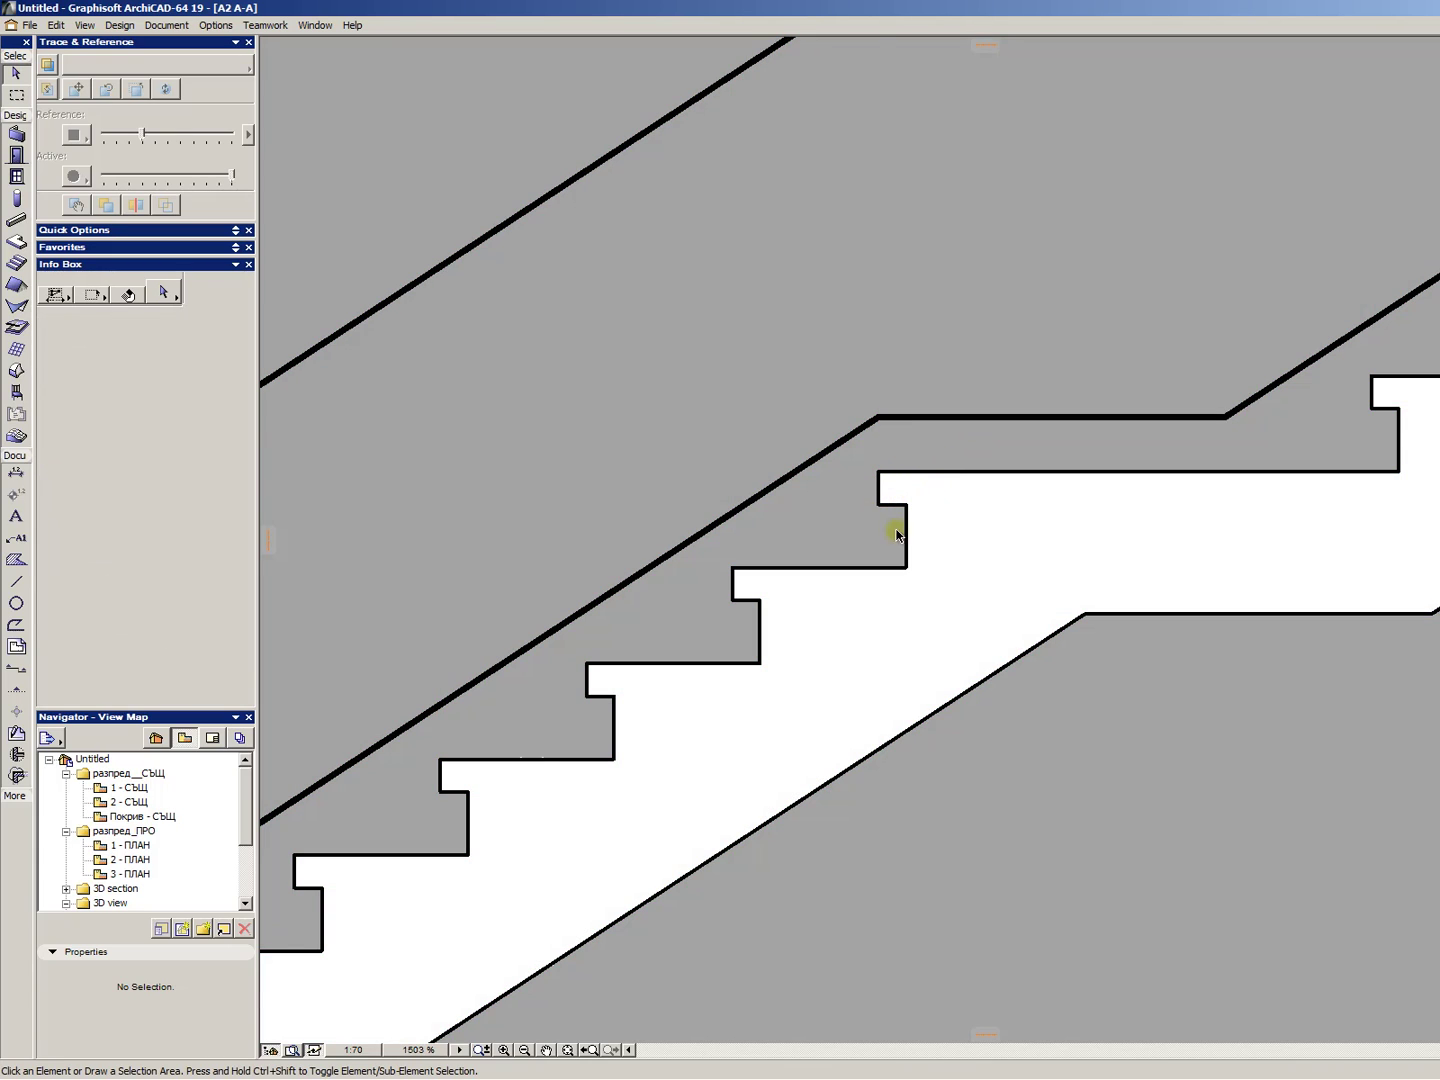
left_click(1006, 526)
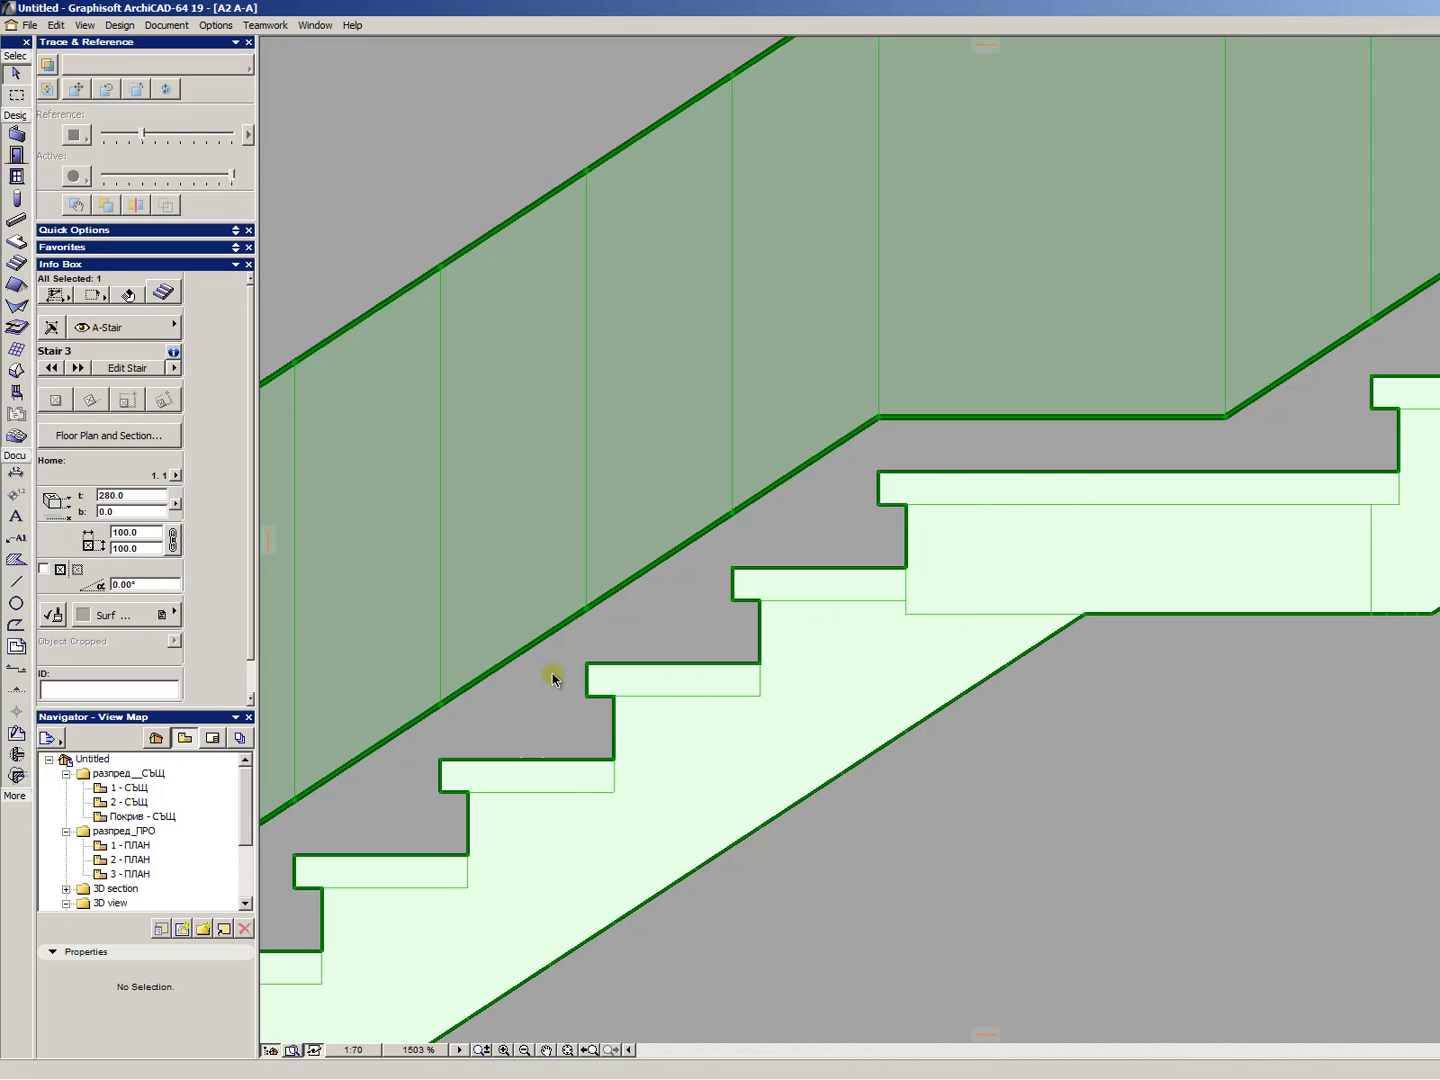
scroll(1088, 619, "down", 5)
key("Escape")
- Examine the L-shaped stair's section up close, checking the contour line weights and fills of its treads, risers and underside
scroll(669, 694, "up", 8)
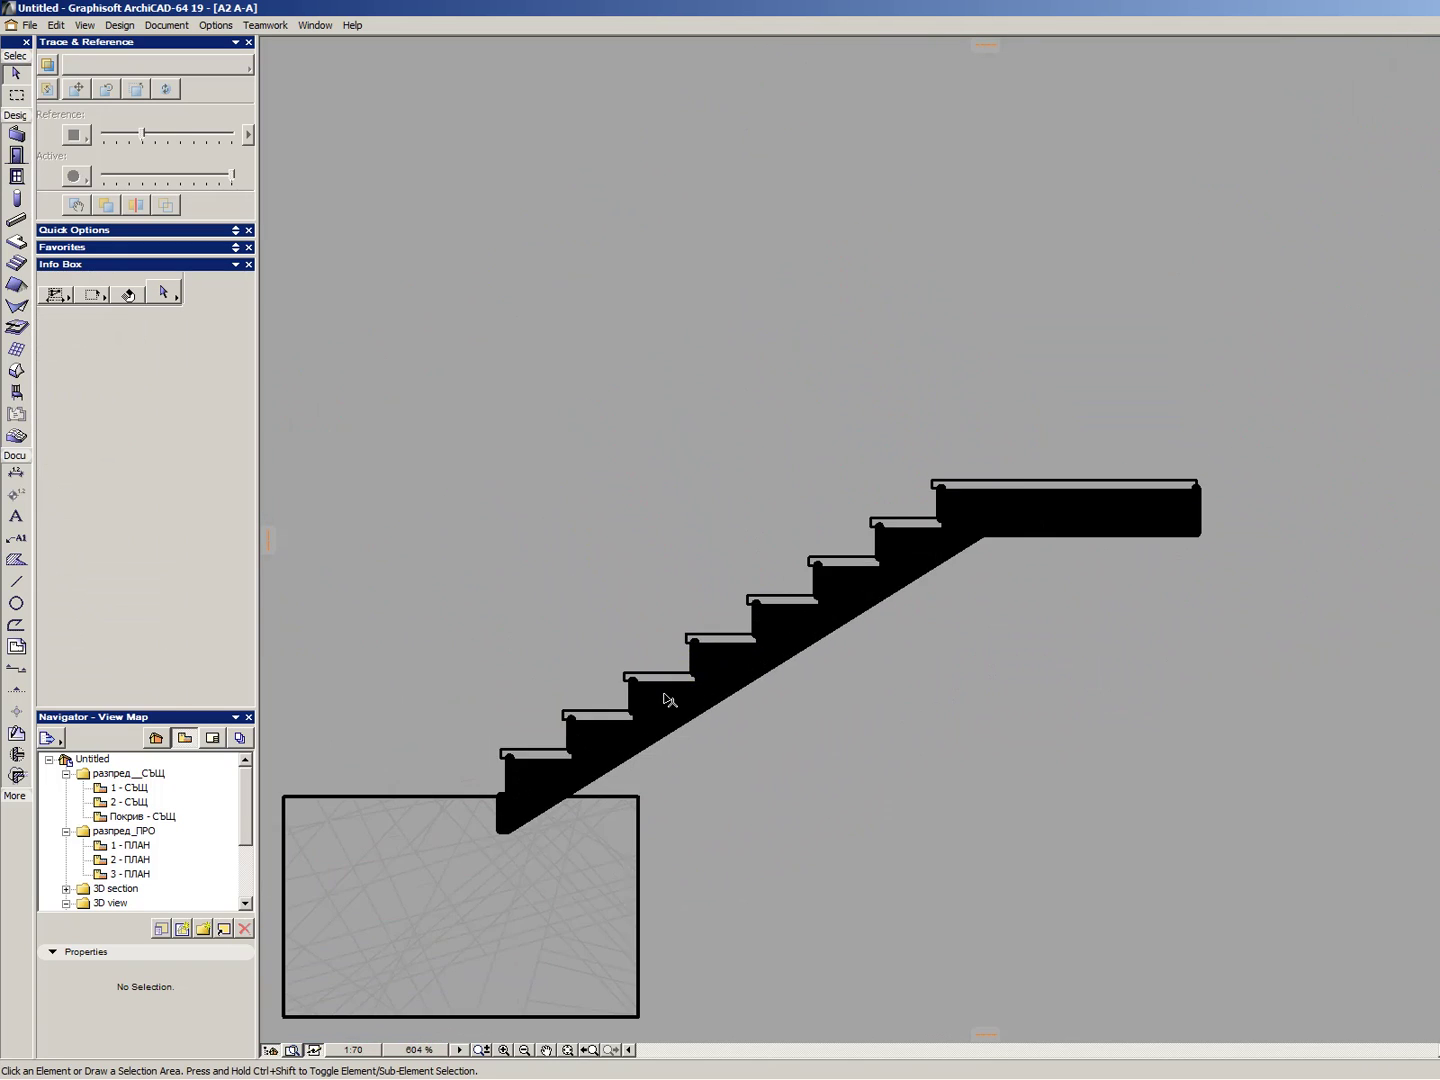
left_click(935, 566)
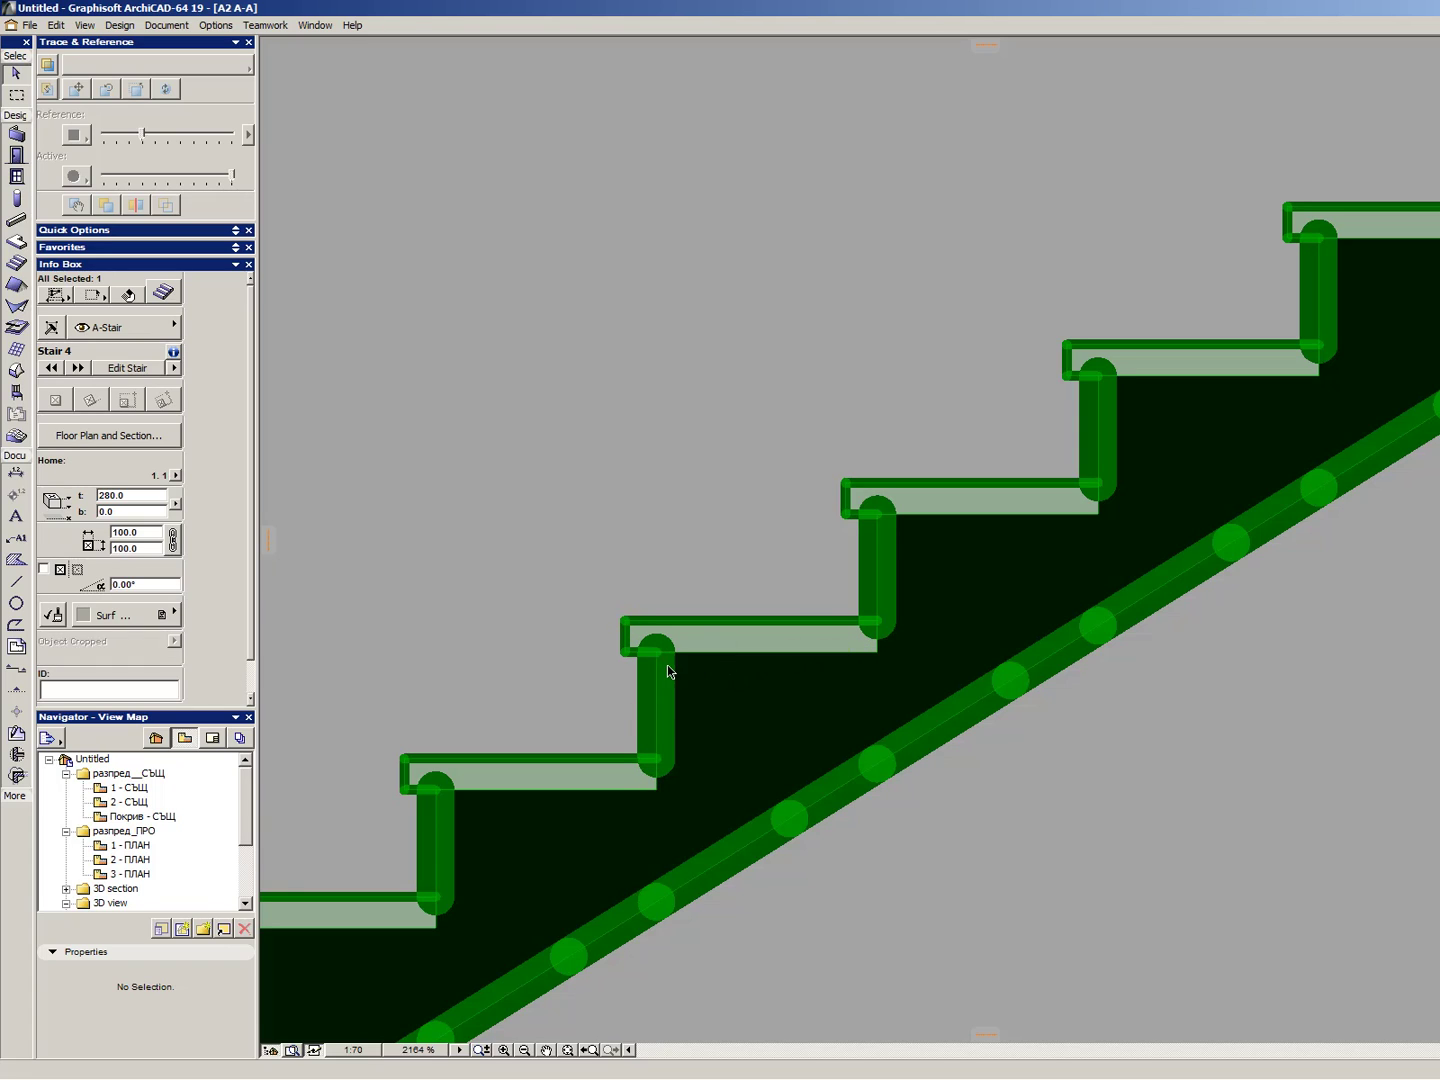
key("Escape")
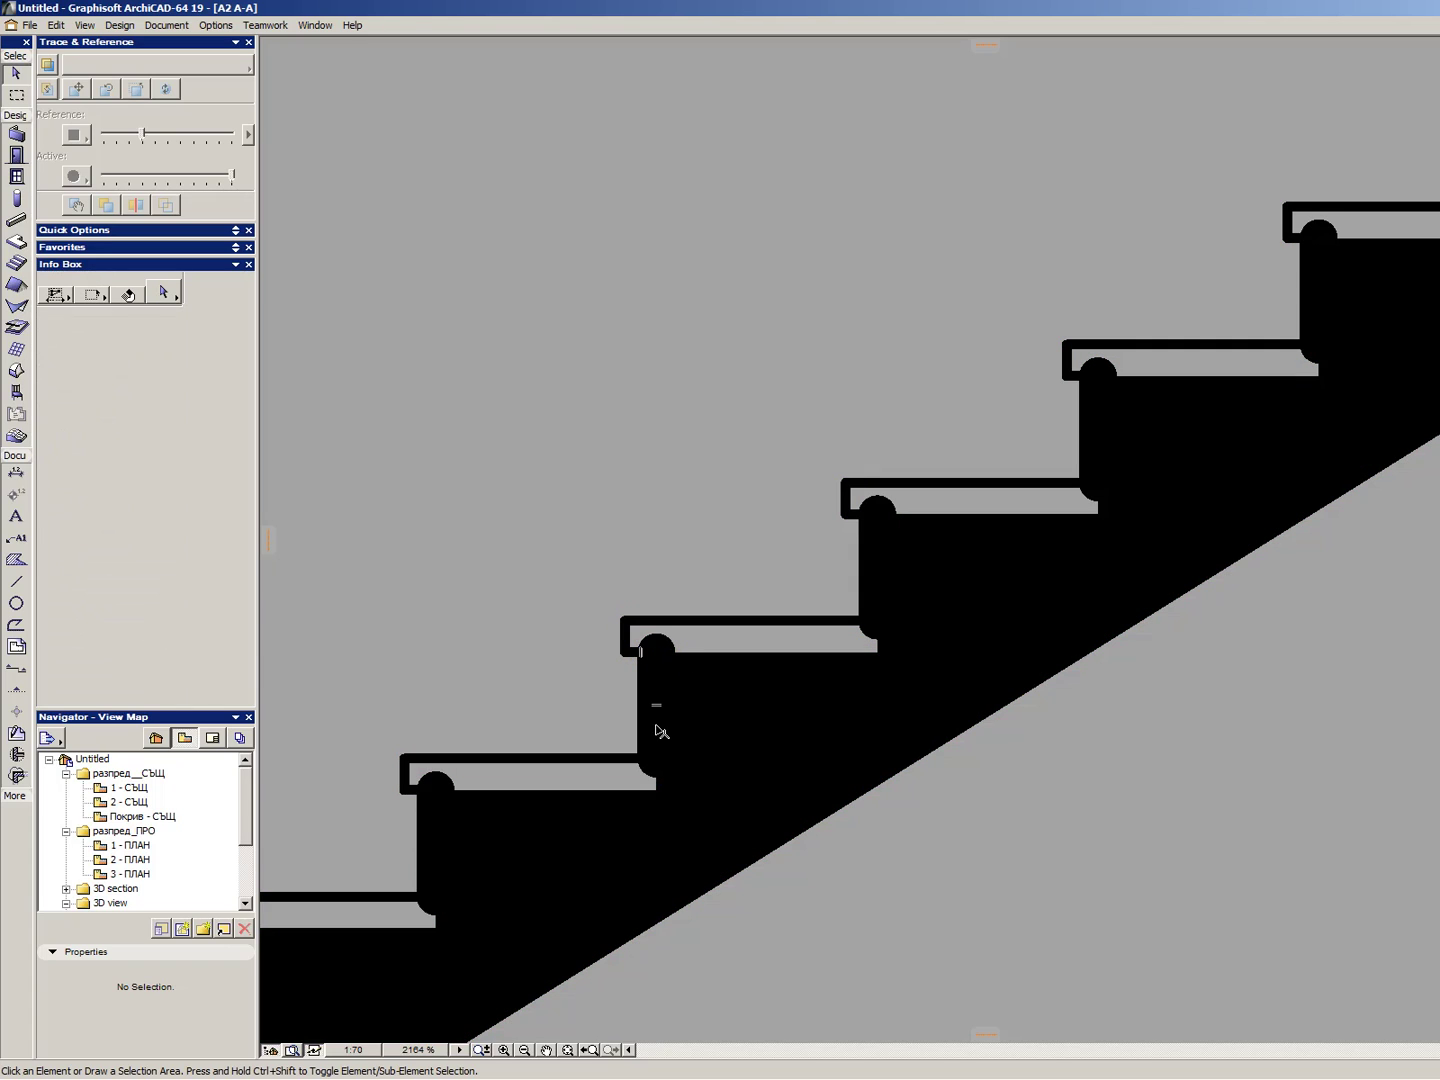
left_click(580, 617)
scroll(868, 628, "down", 4)
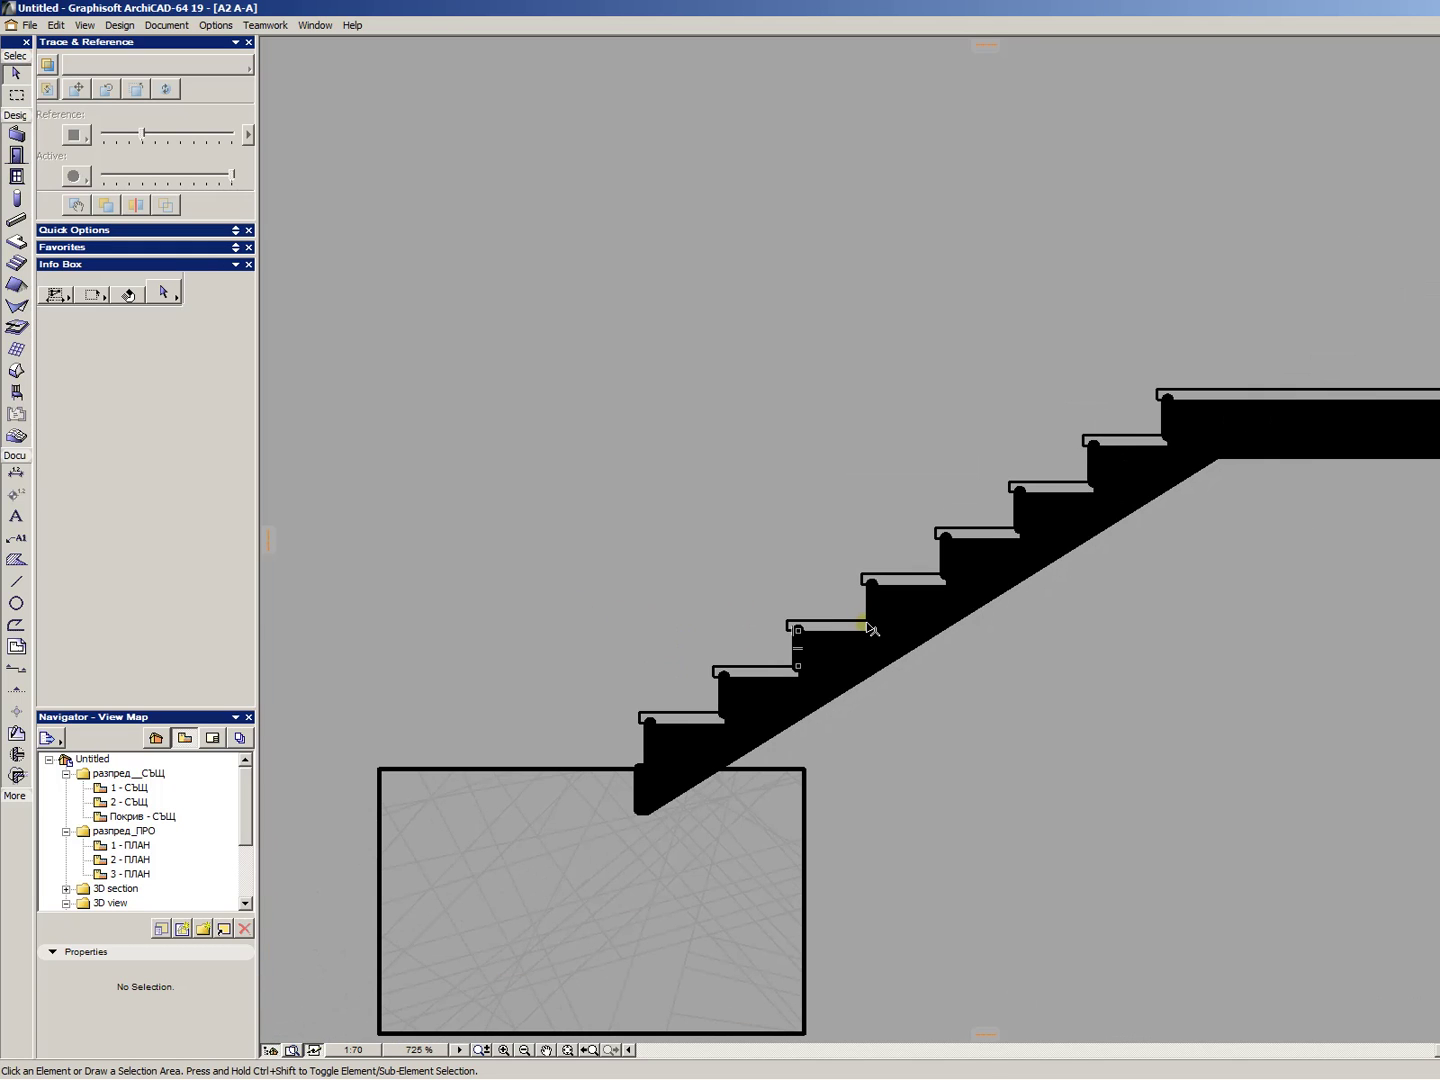
scroll(1092, 422, "up", 7)
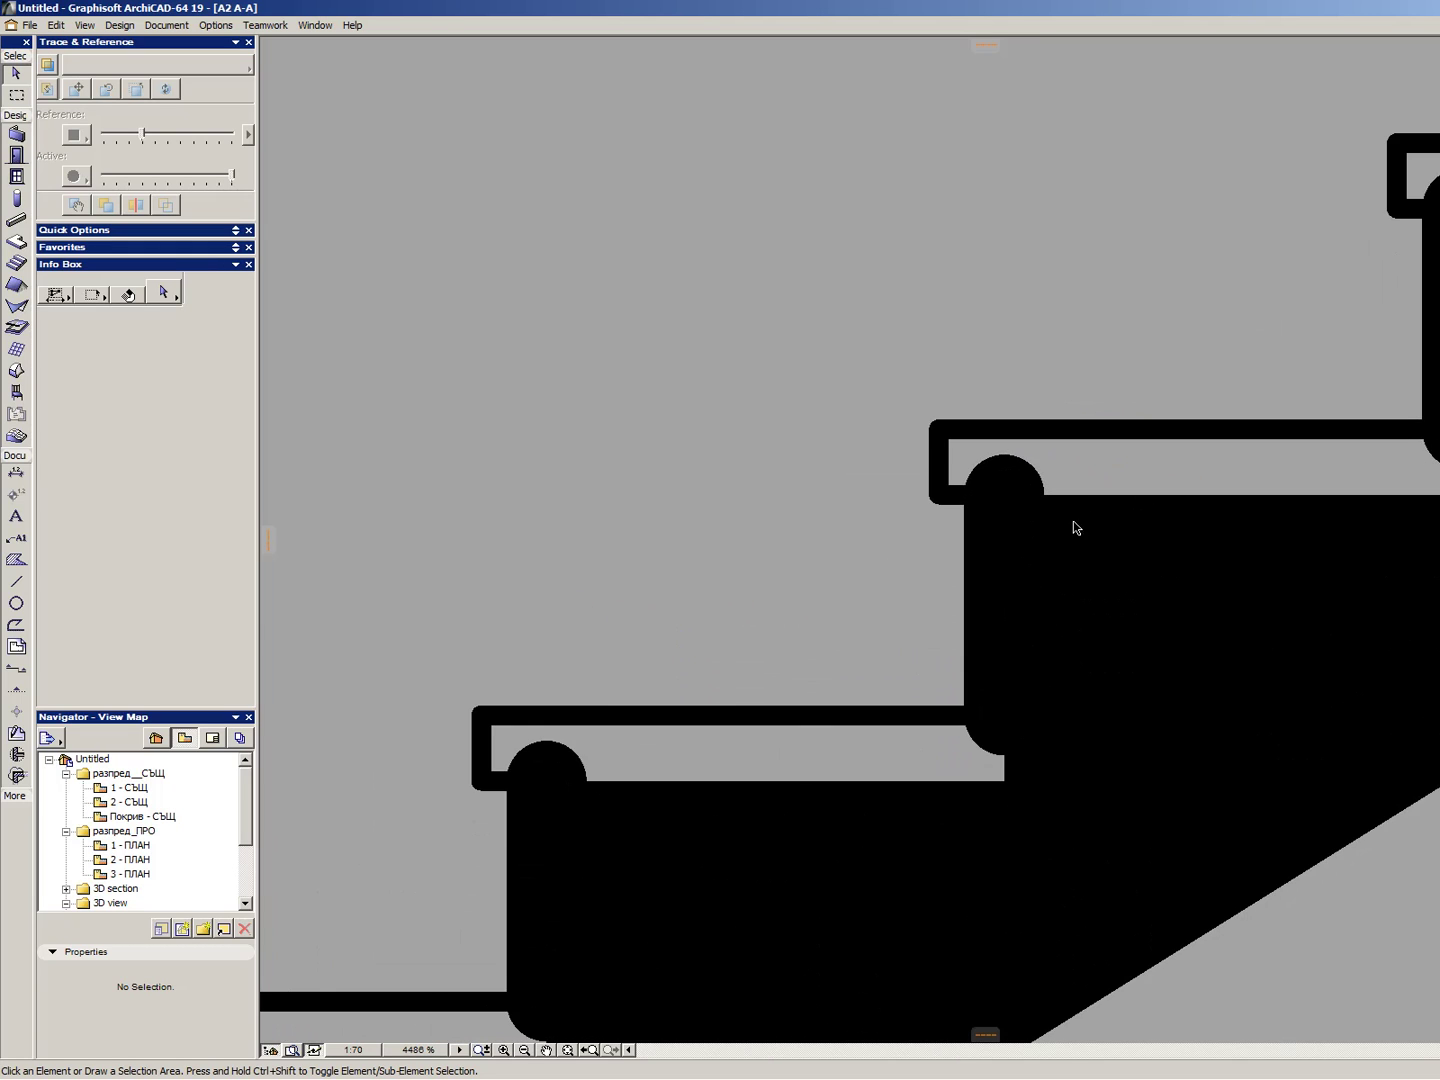
left_click(584, 783)
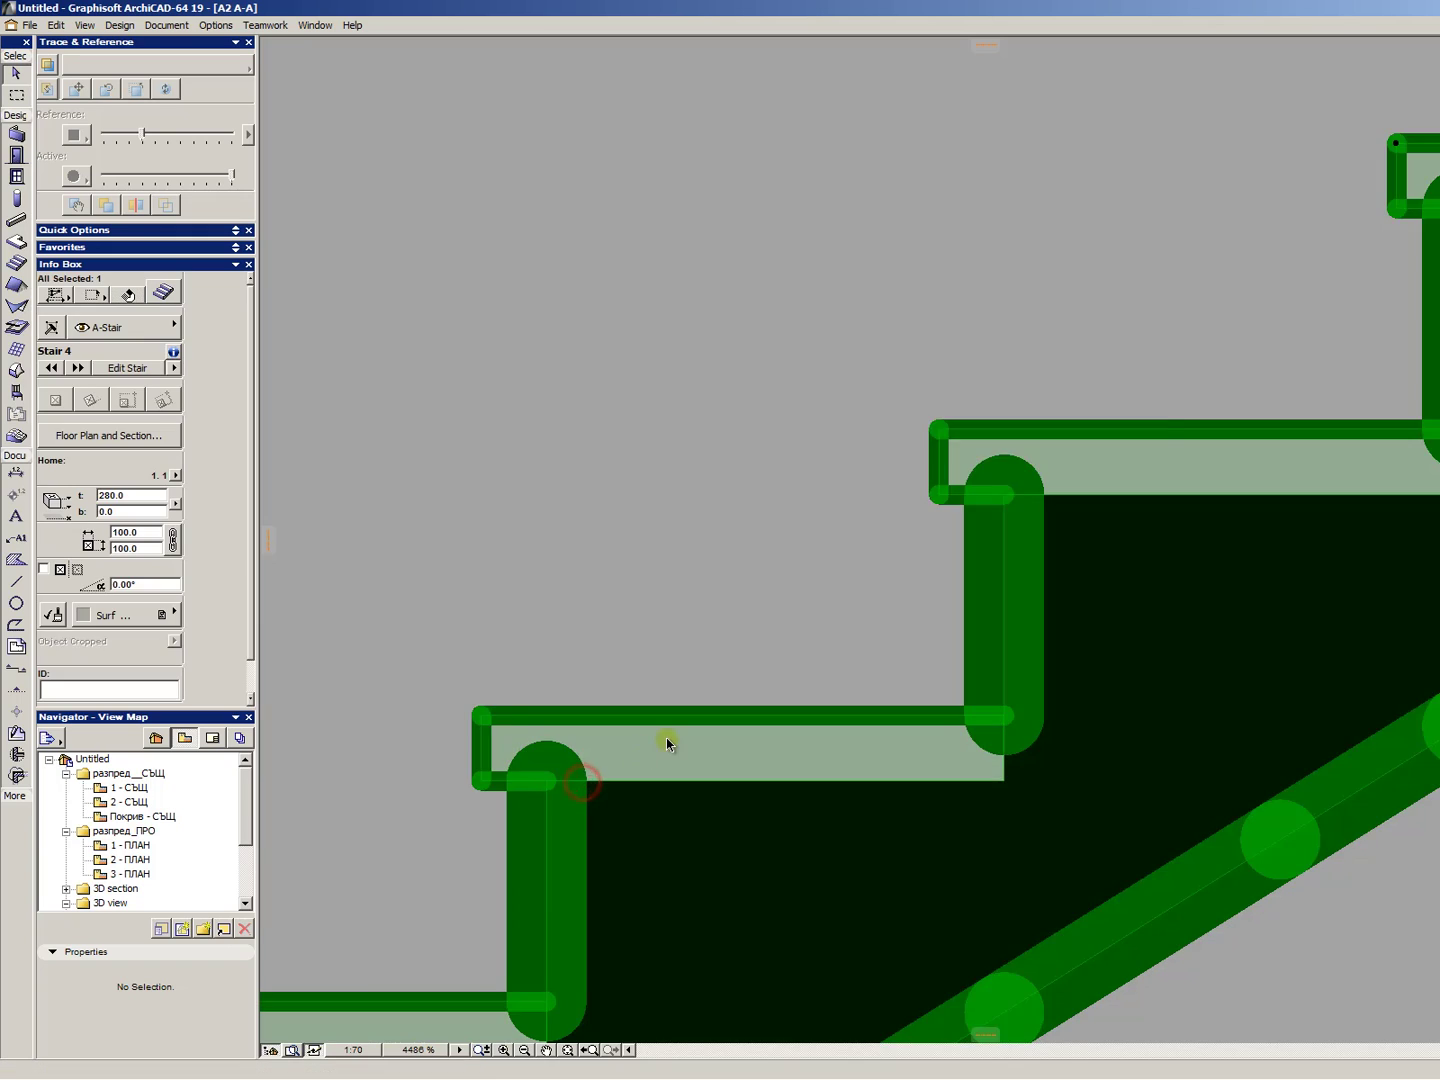
scroll(666, 740, "down", 2)
scroll(632, 766, "up", 3)
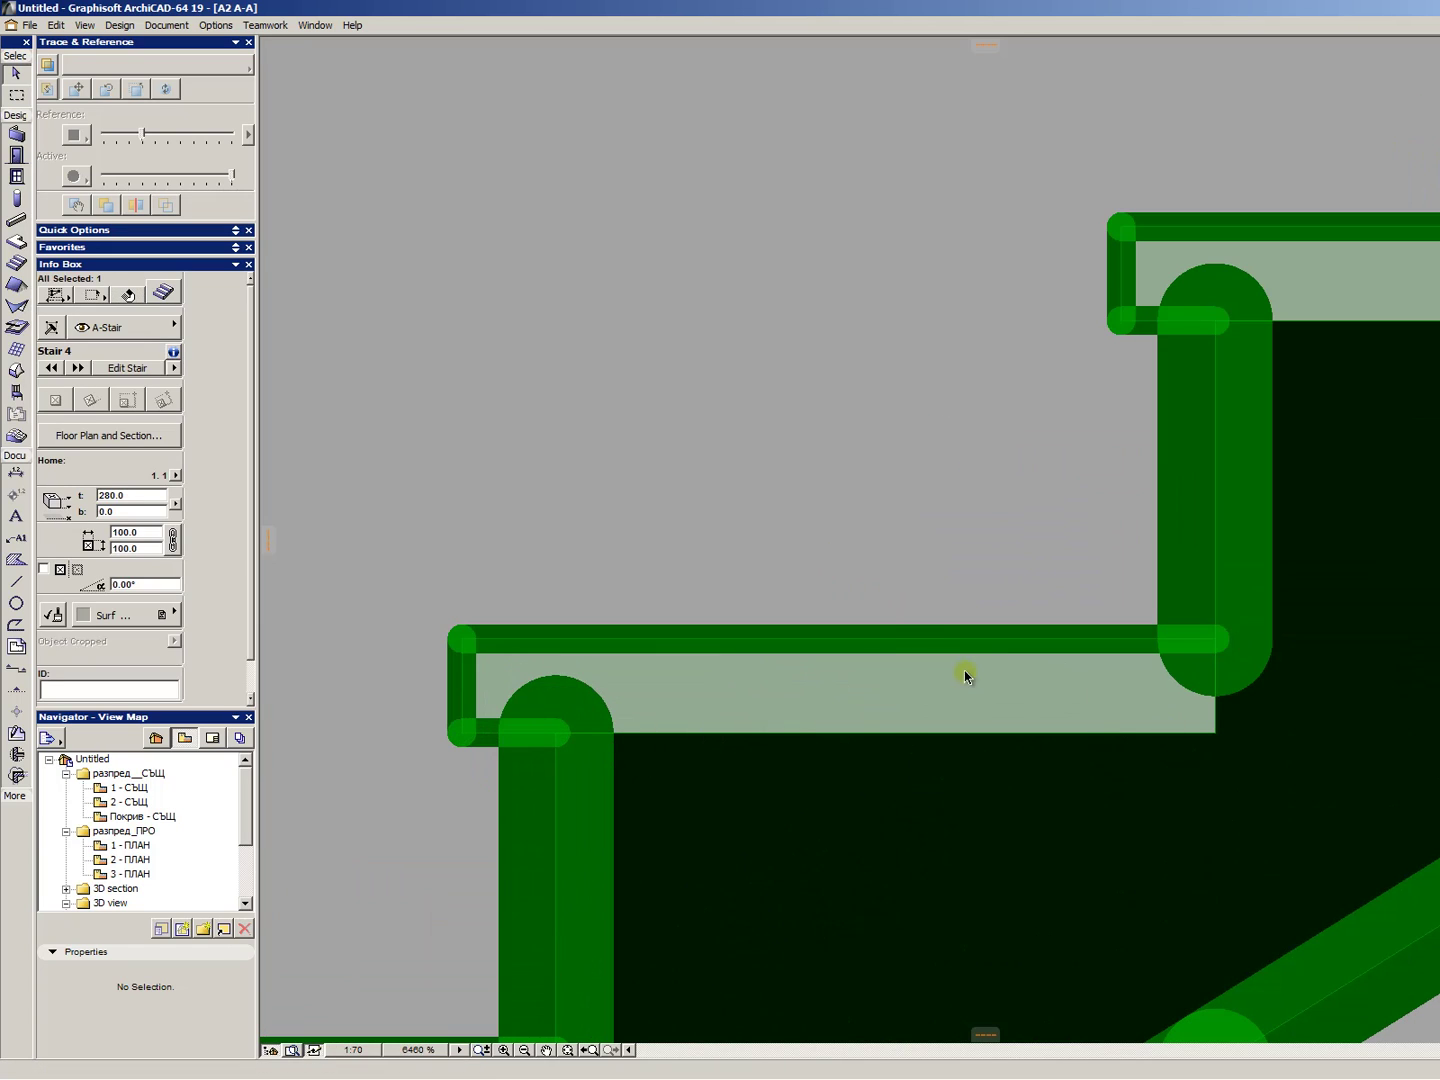
left_click(683, 684)
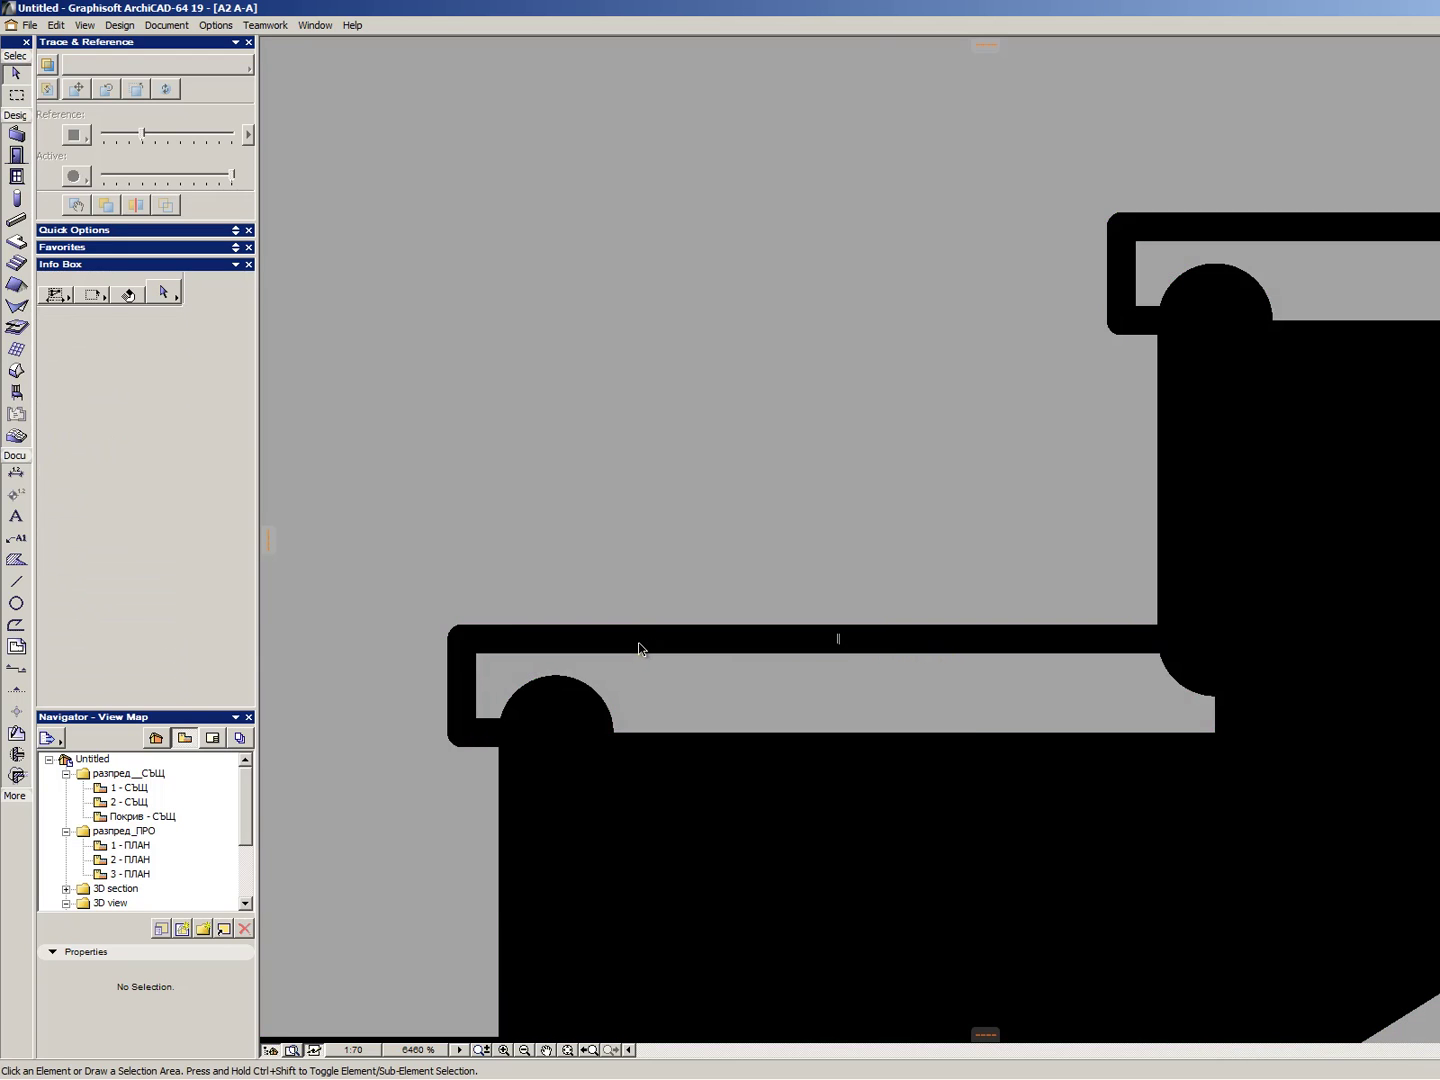
scroll(795, 611, "down", 2)
scroll(800, 630, "up", 2)
scroll(806, 652, "down", 1)
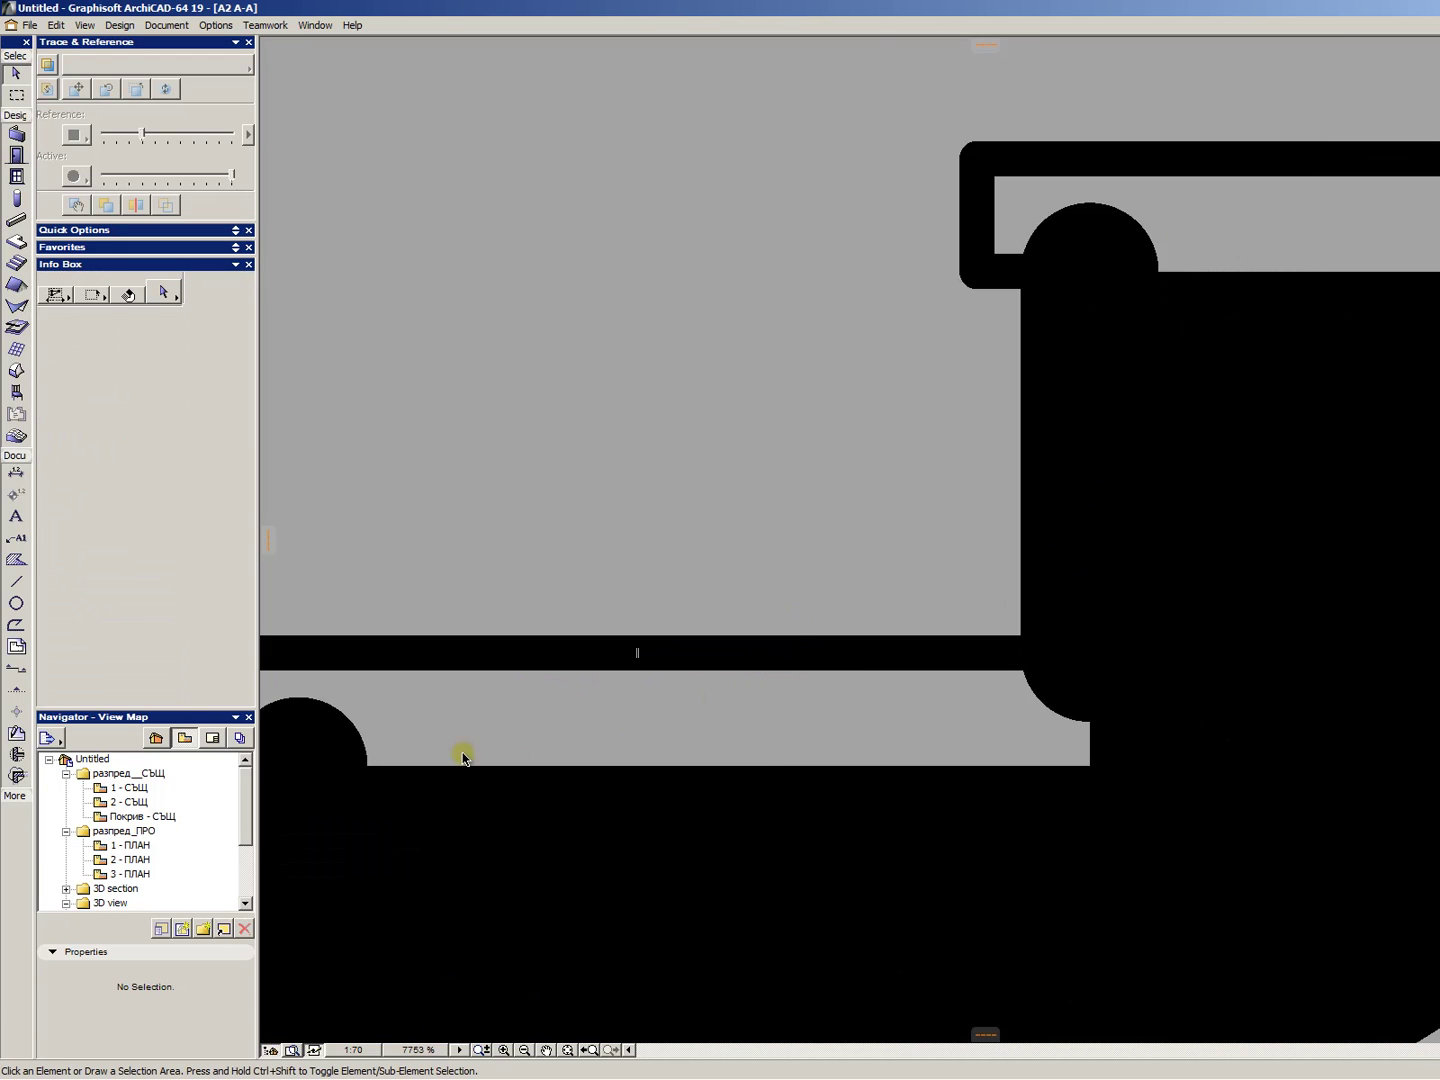
scroll(729, 721, "down", 1)
left_click(726, 724)
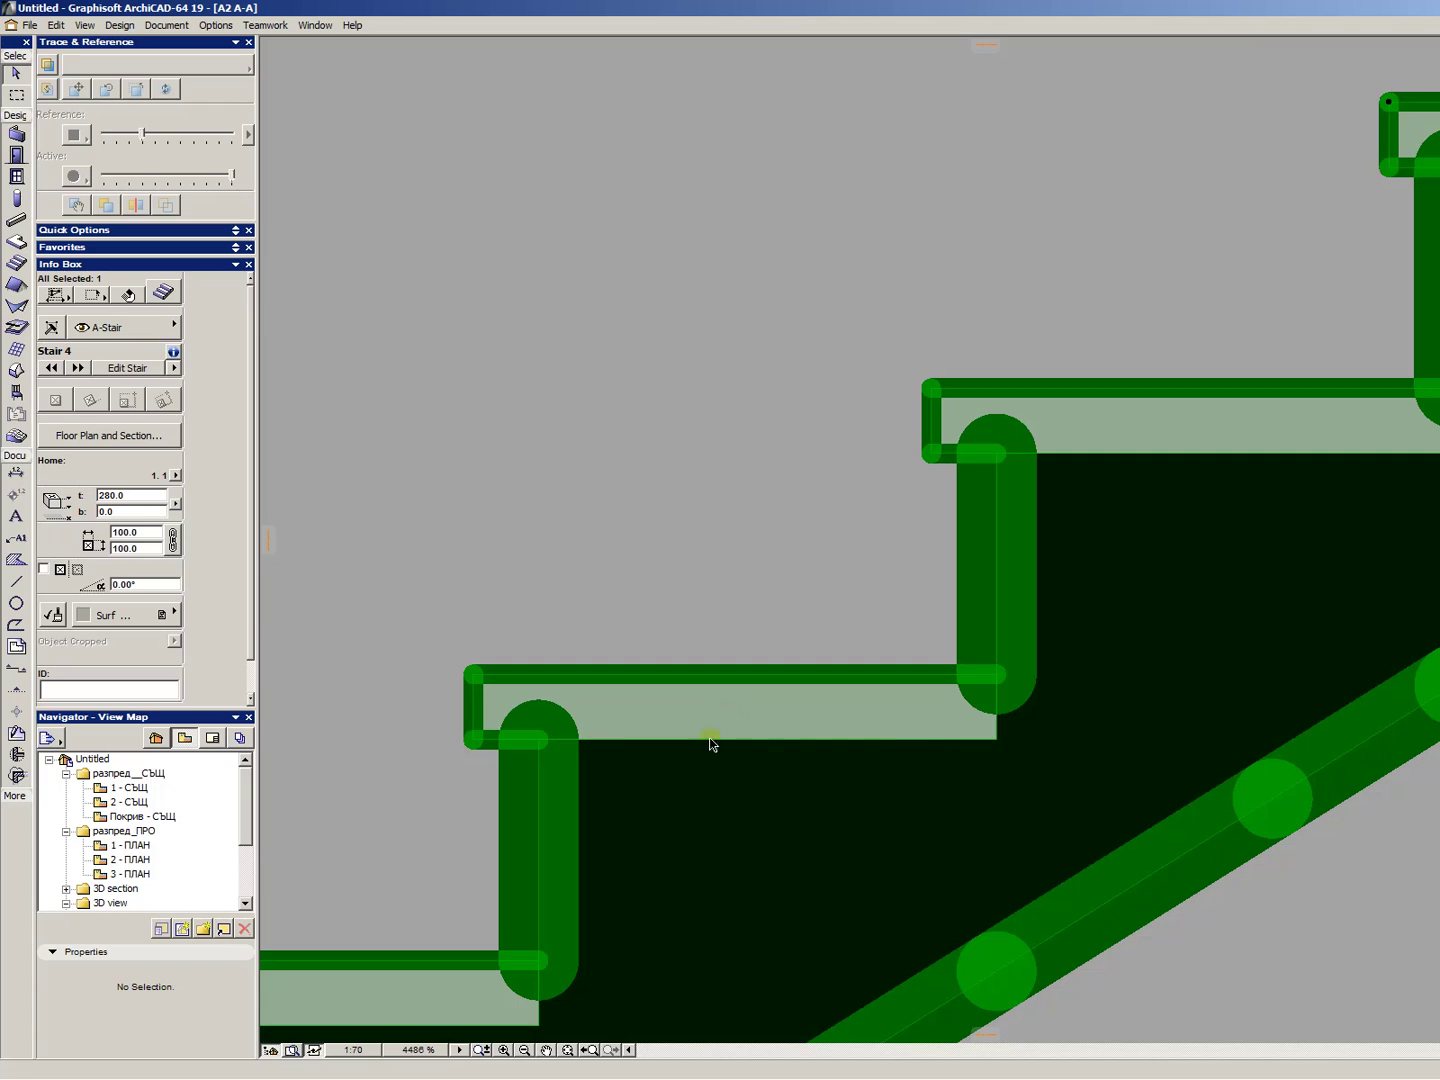
- Examine the L-shaped stair's section from its base to the landing, both highlighted and deselected, checking tread outlines, risers and underside
scroll(845, 632, "down", 10)
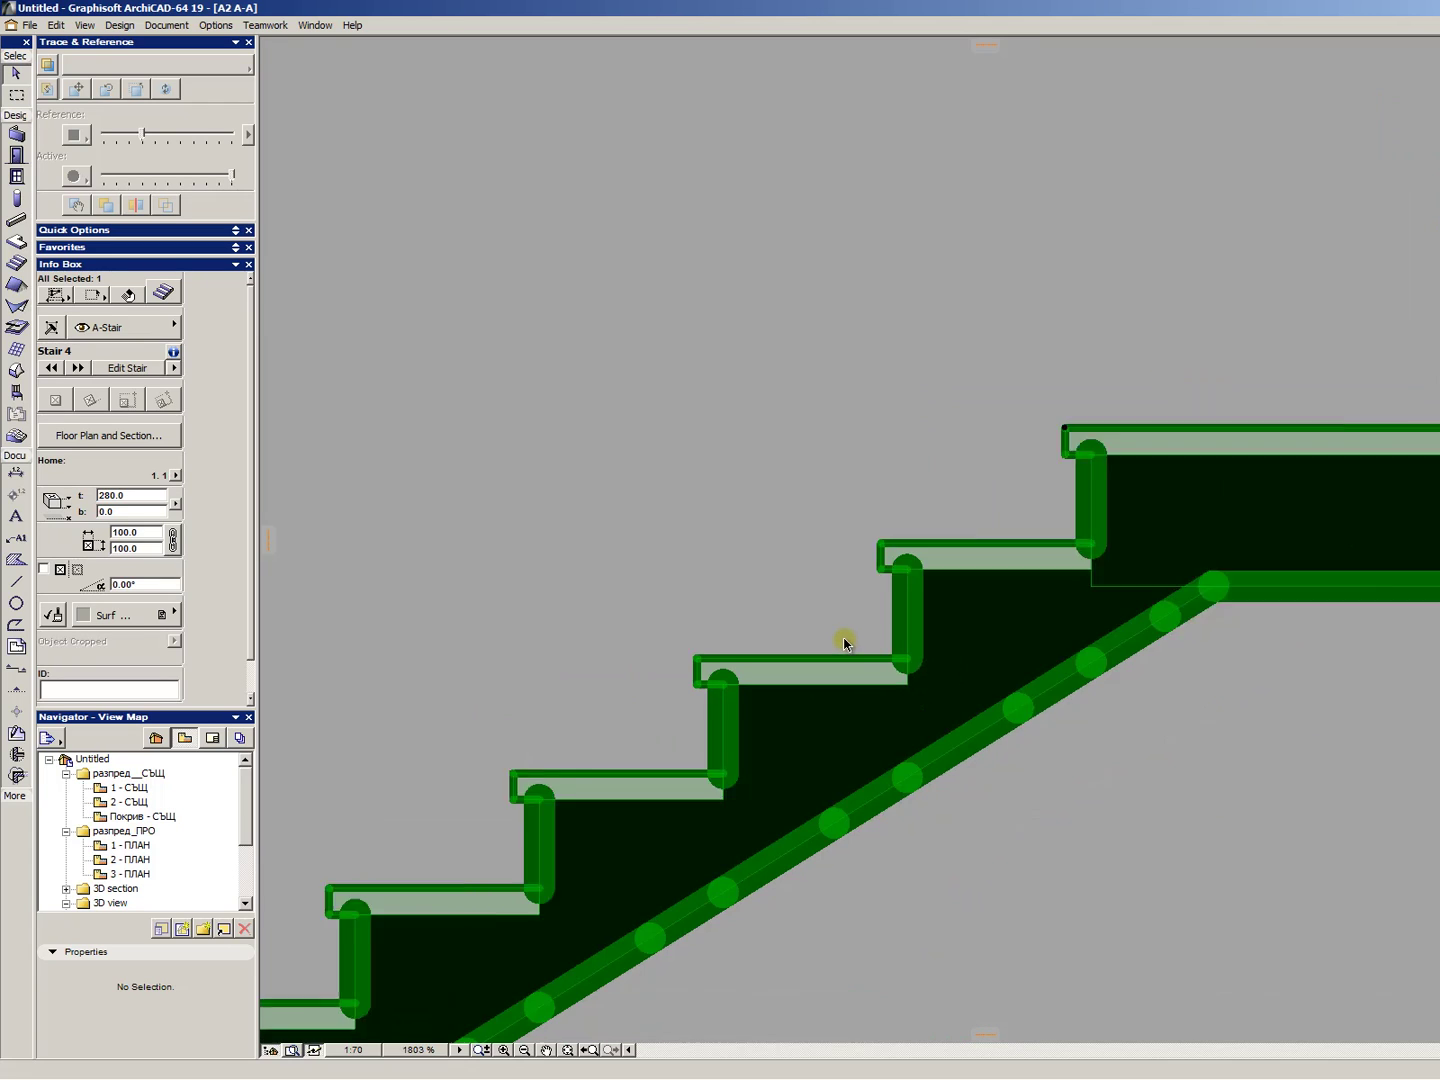
scroll(530, 871, "up", 5)
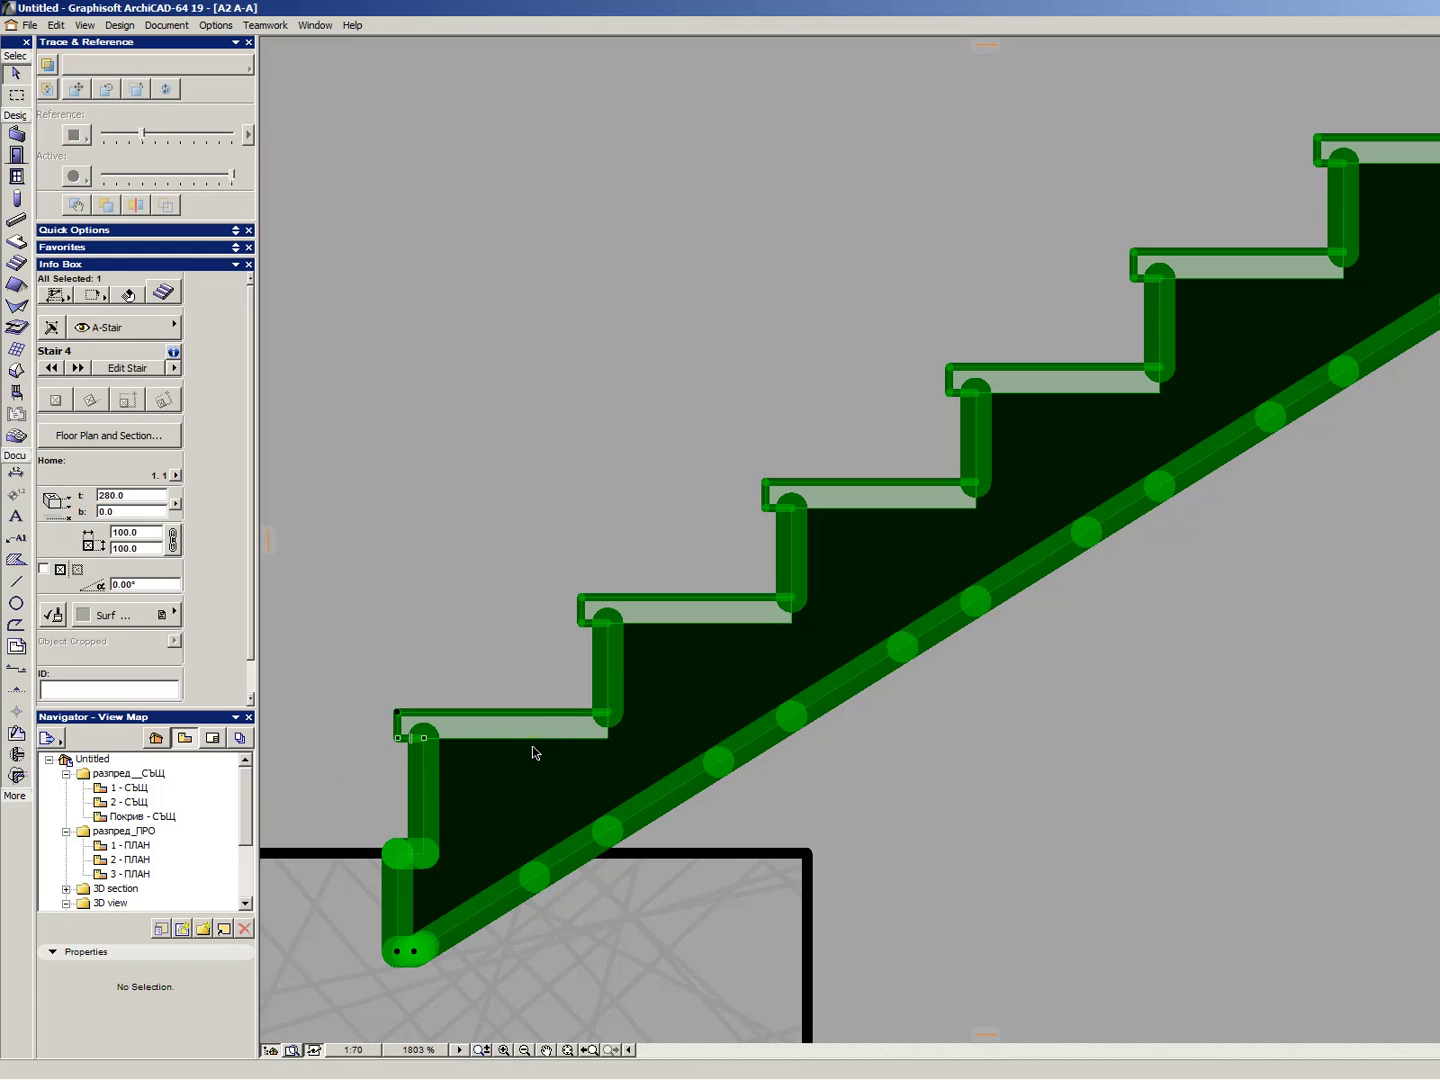
key("Escape")
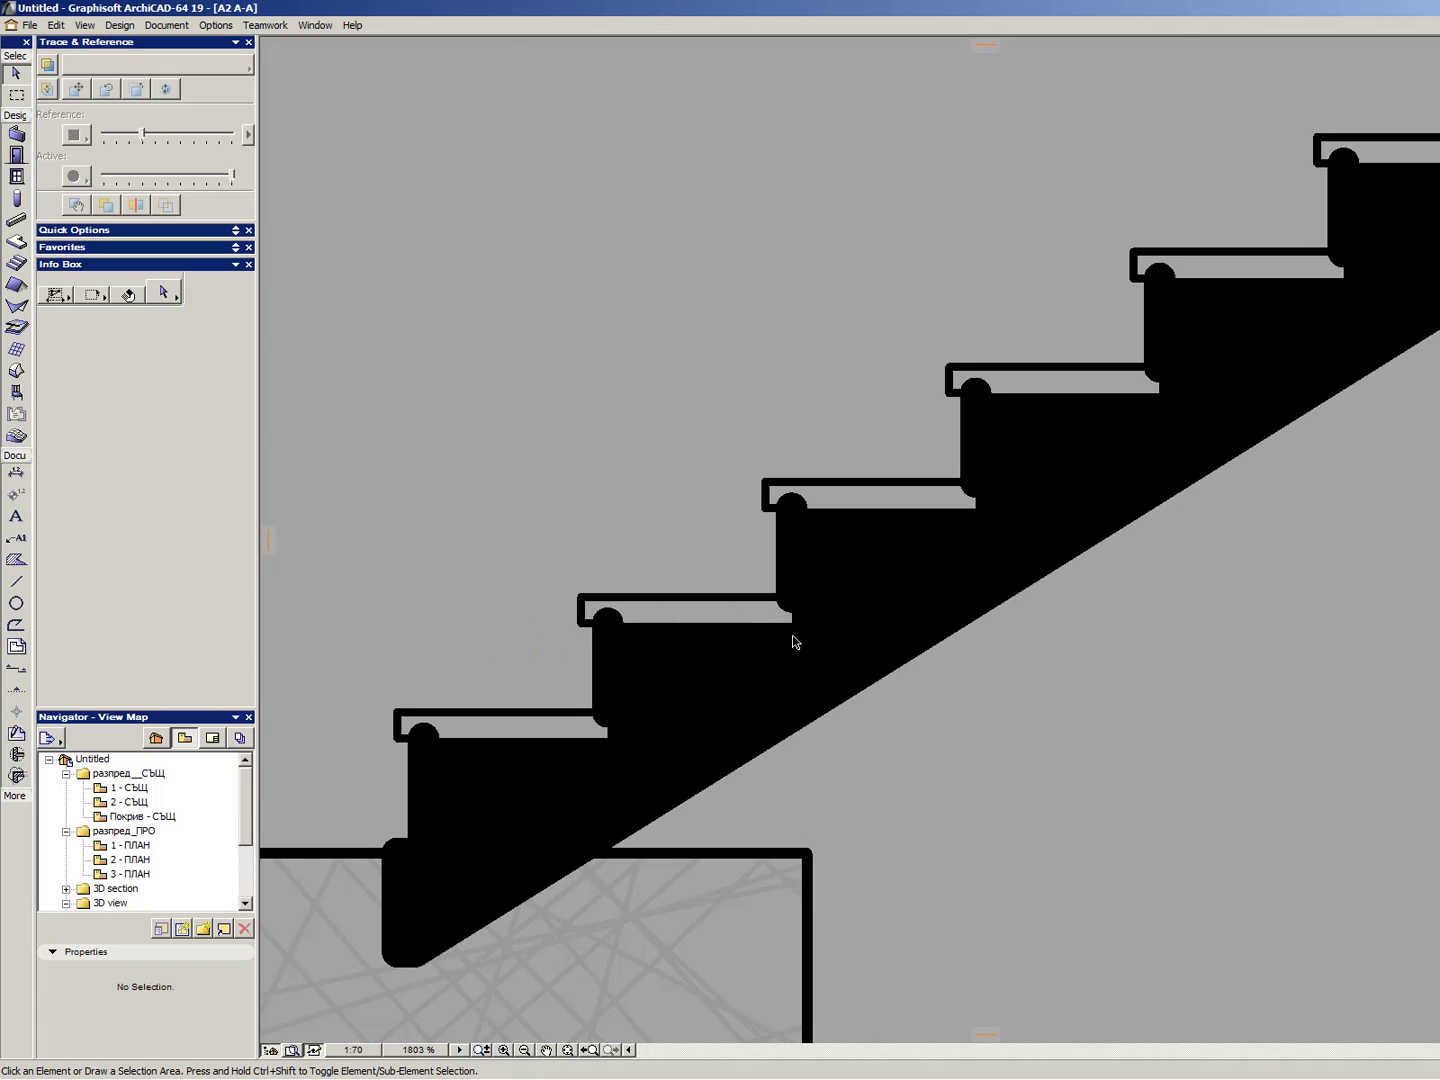
left_click(518, 656)
scroll(749, 689, "down", 3)
scroll(760, 660, "up", 5)
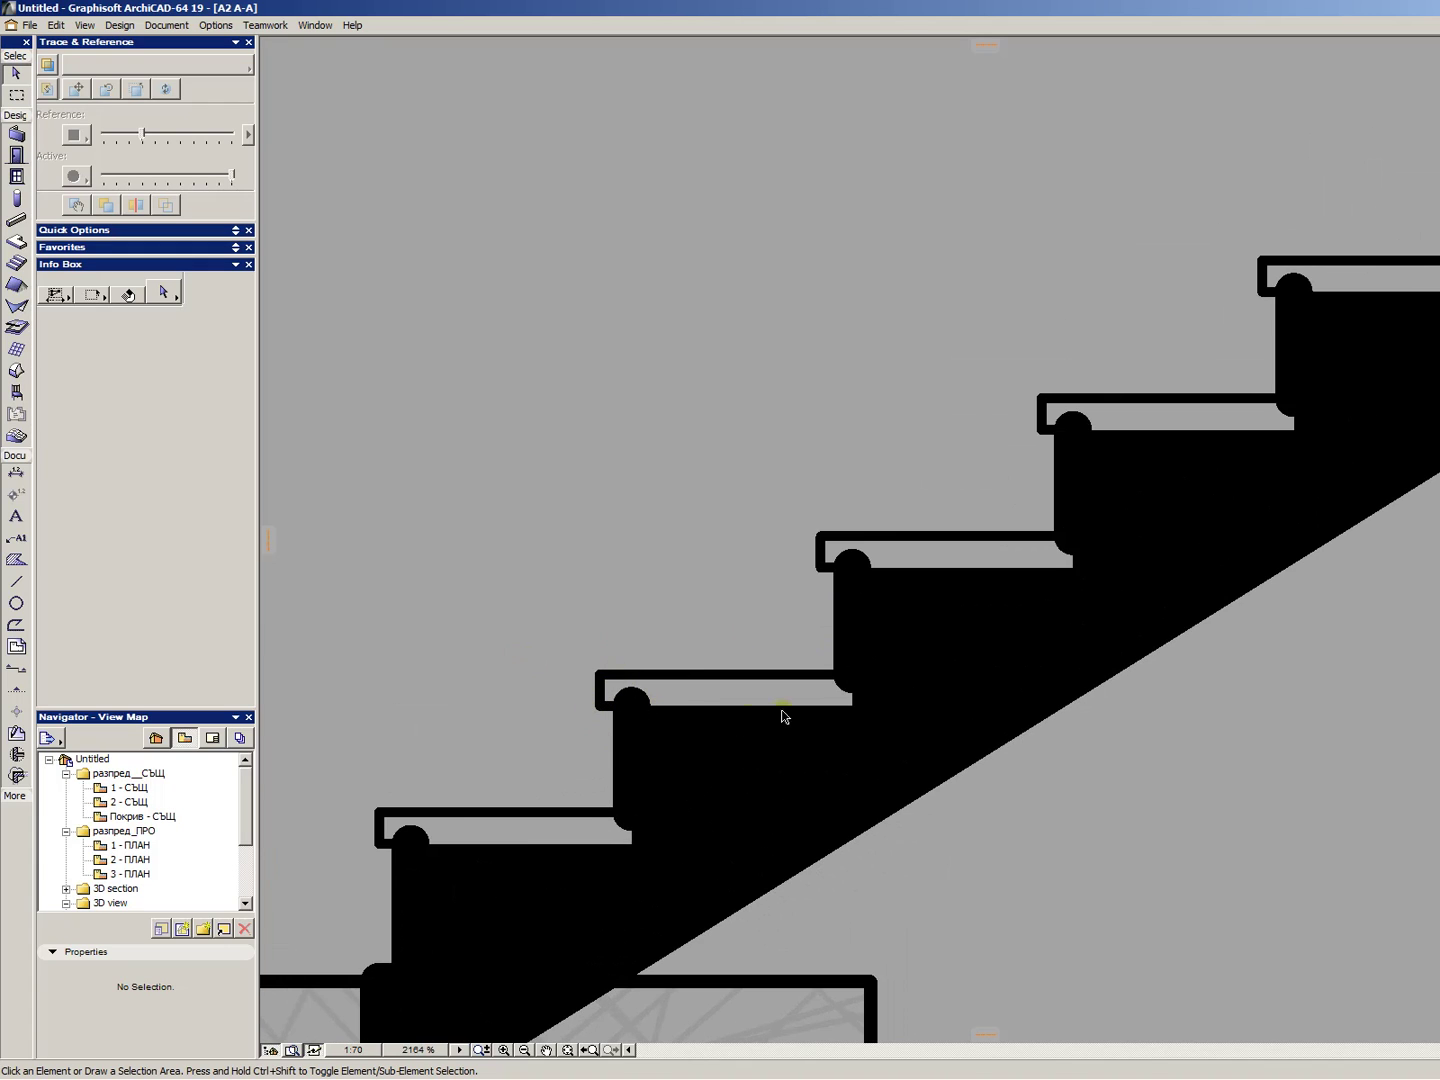
scroll(581, 678, "down", 5)
scroll(671, 668, "up", 1)
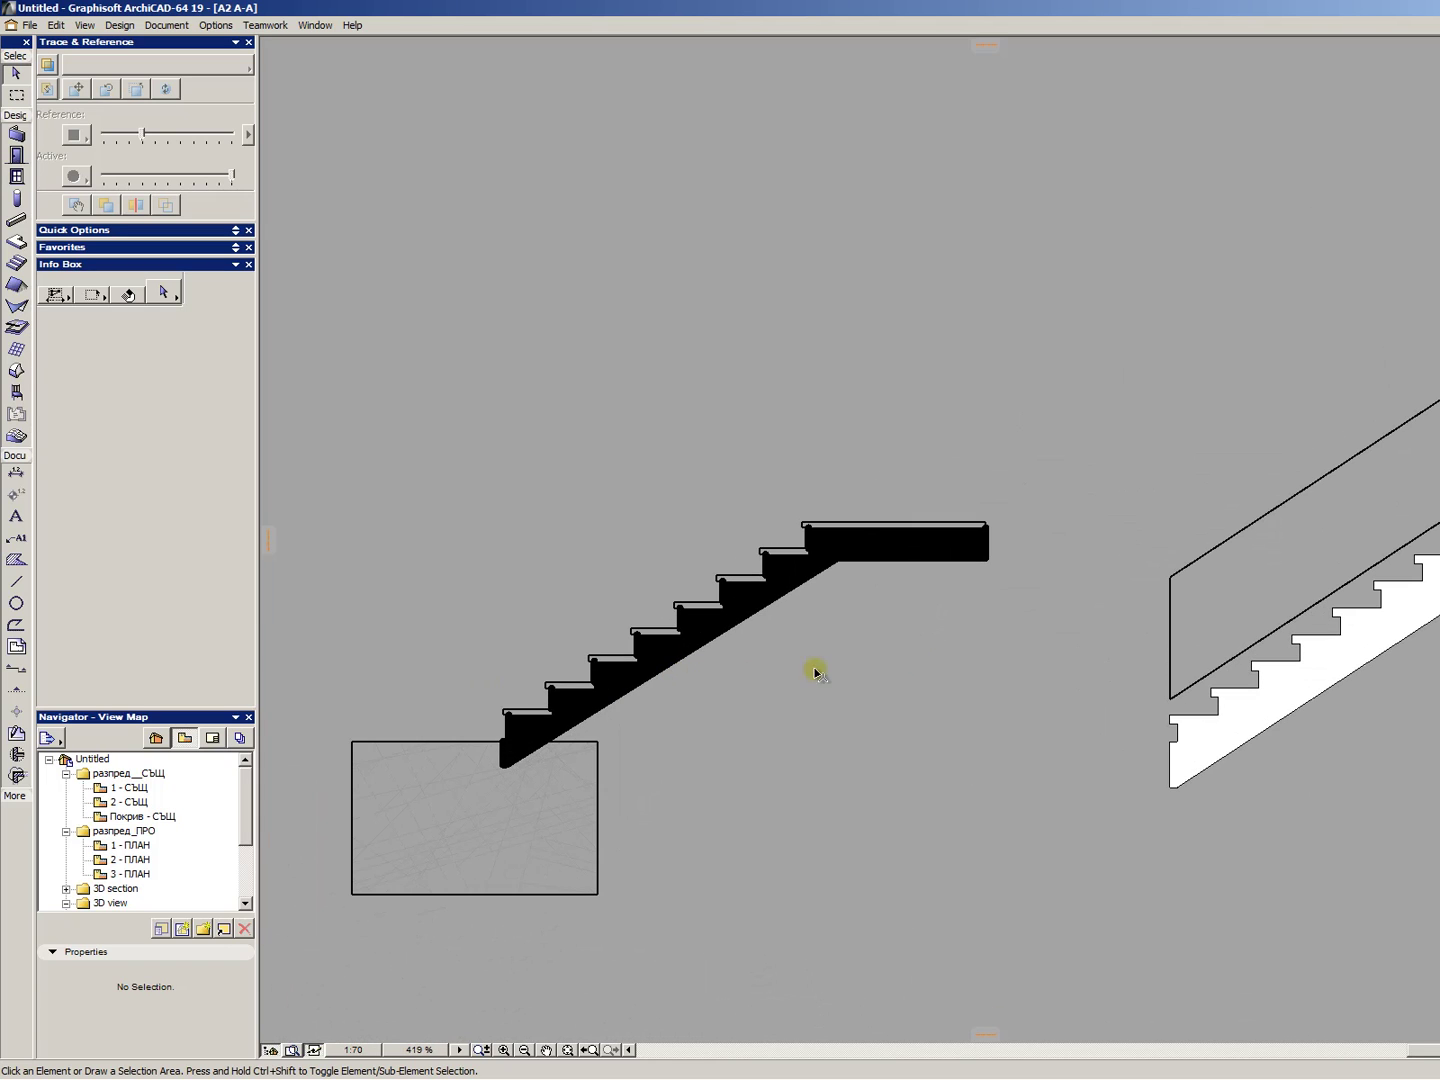
left_click(1062, 644)
left_click(639, 445)
key("ctrl+d")
left_click(788, 634)
scroll(346, 634, "down", 2)
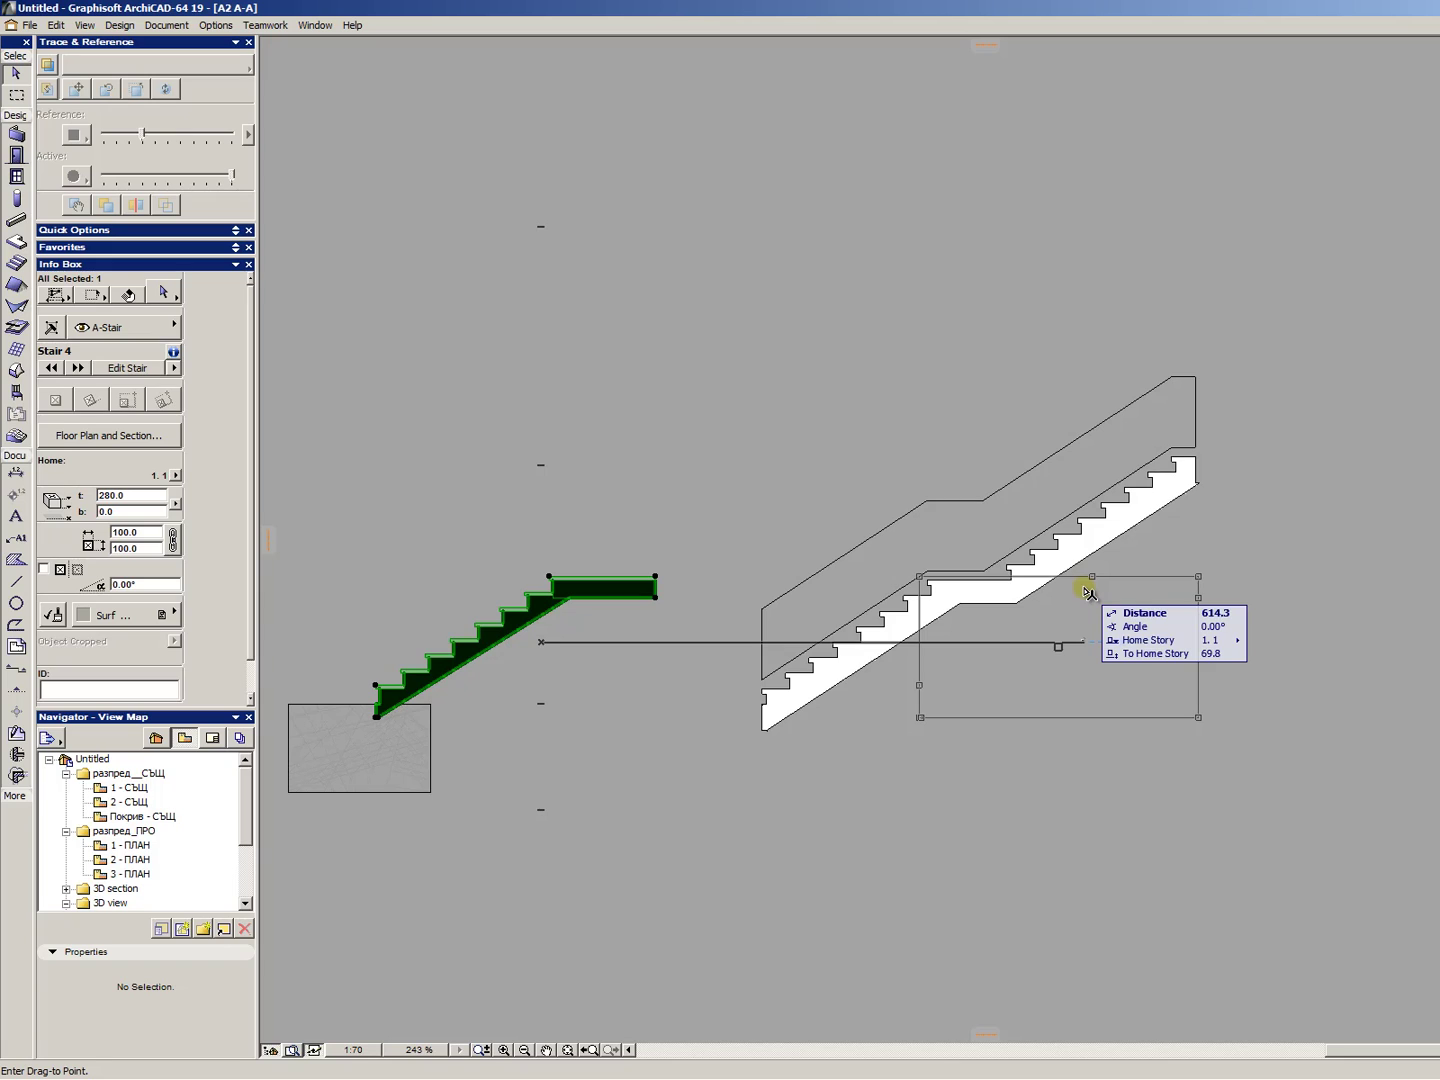
key("Escape")
key("Escape")
- Compare the L-shaped stair's contour line weights and fill with those of the straight stair in the section
scroll(620, 580, "up", 2)
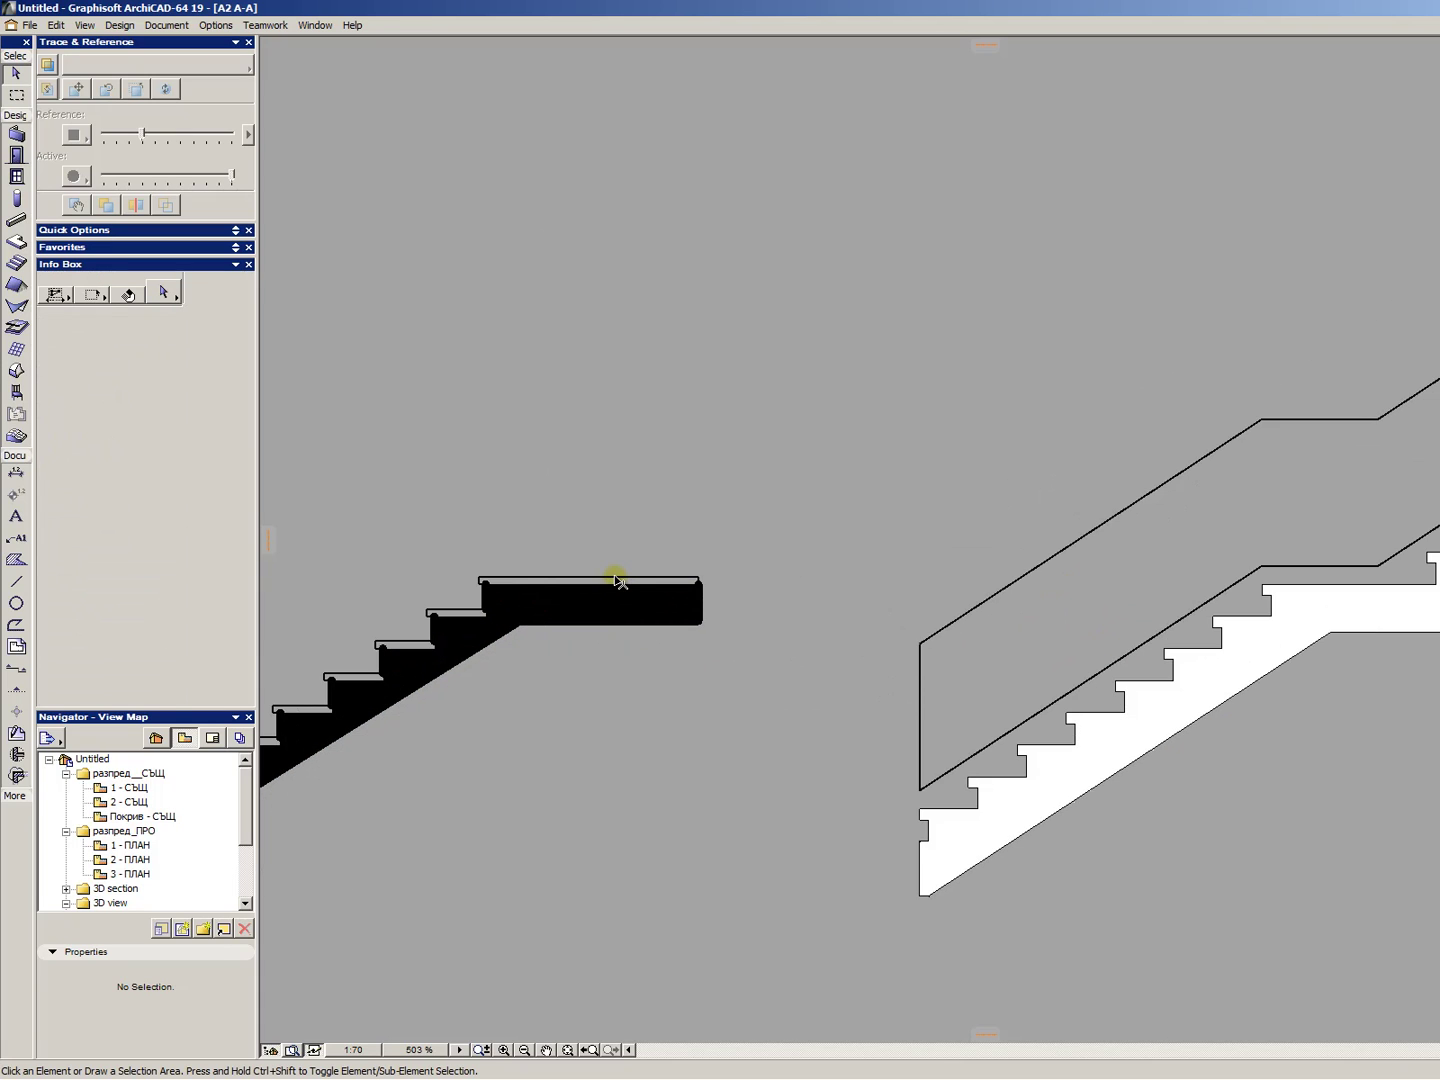
scroll(617, 580, "down", 3)
scroll(540, 605, "up", 3)
scroll(534, 612, "down", 1)
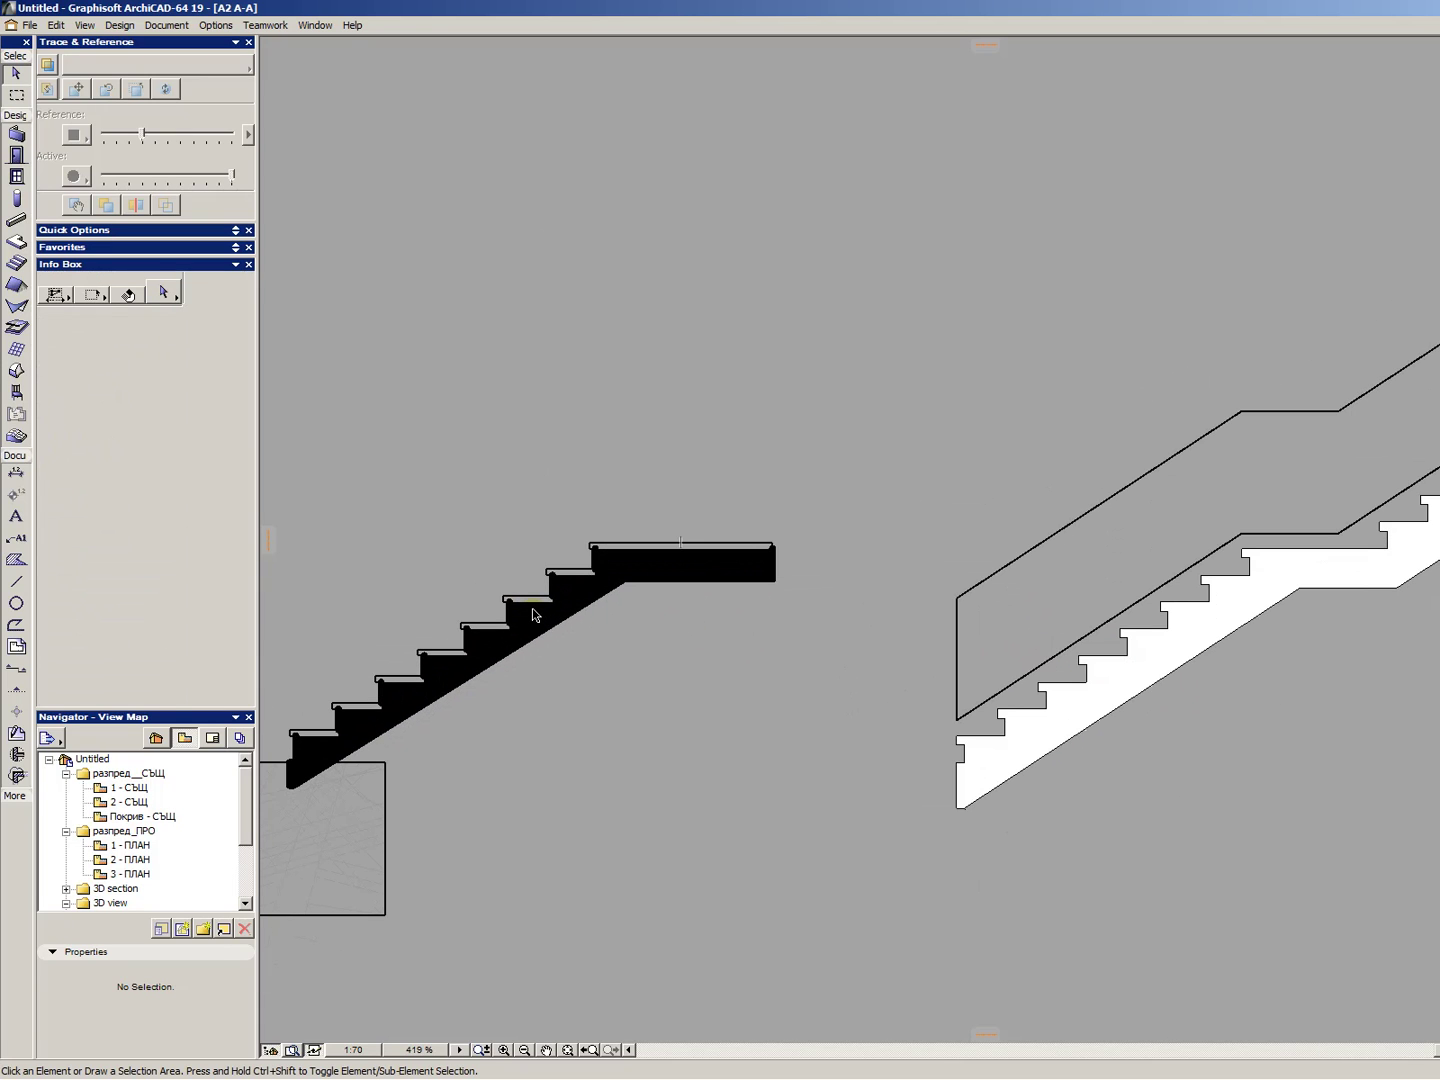